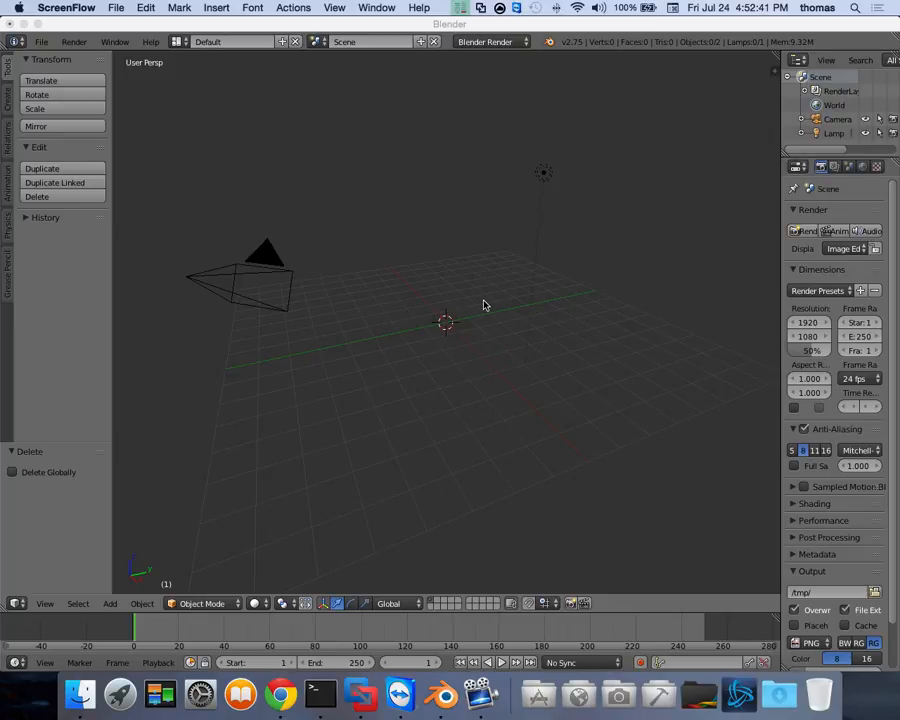
Add a plane mesh at the grid's centre and scale it up uniformly by about 8.1.
{"action": "scroll", "coordinate": [484, 305], "scroll_direction": "left", "scroll_amount": 5}
{"action": "scroll", "coordinate": [482, 305], "scroll_direction": "right", "scroll_amount": 10}
{"action": "scroll", "coordinate": [482, 305], "scroll_direction": "left", "scroll_amount": 1}
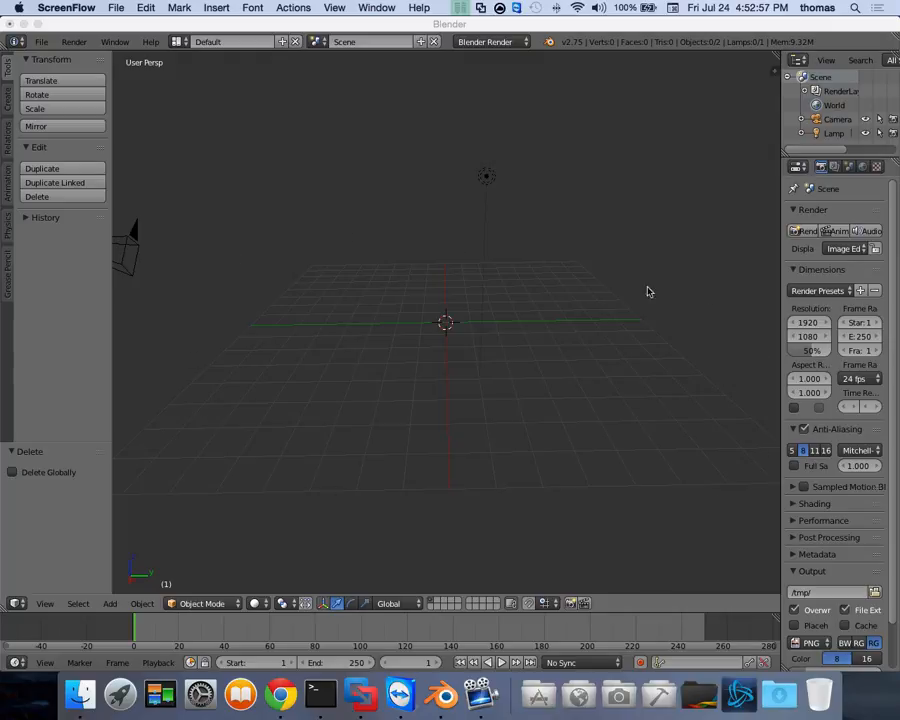
{"action": "scroll", "coordinate": [555, 363], "scroll_direction": "up", "scroll_amount": 3}
{"action": "left_click", "coordinate": [444, 327]}
{"action": "key", "text": "shift+a"}
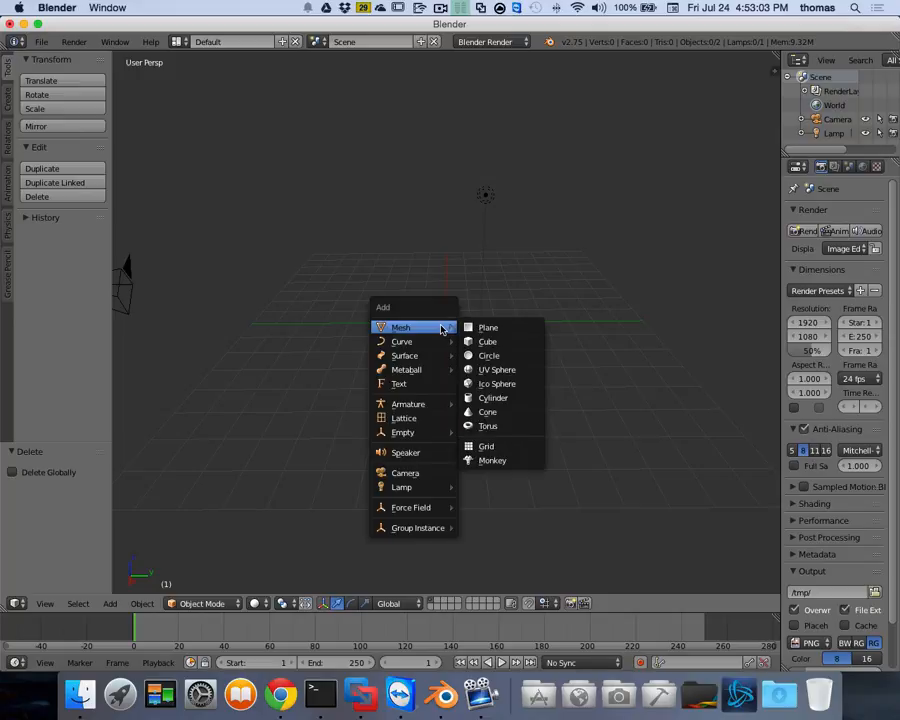
{"action": "left_click", "coordinate": [518, 327]}
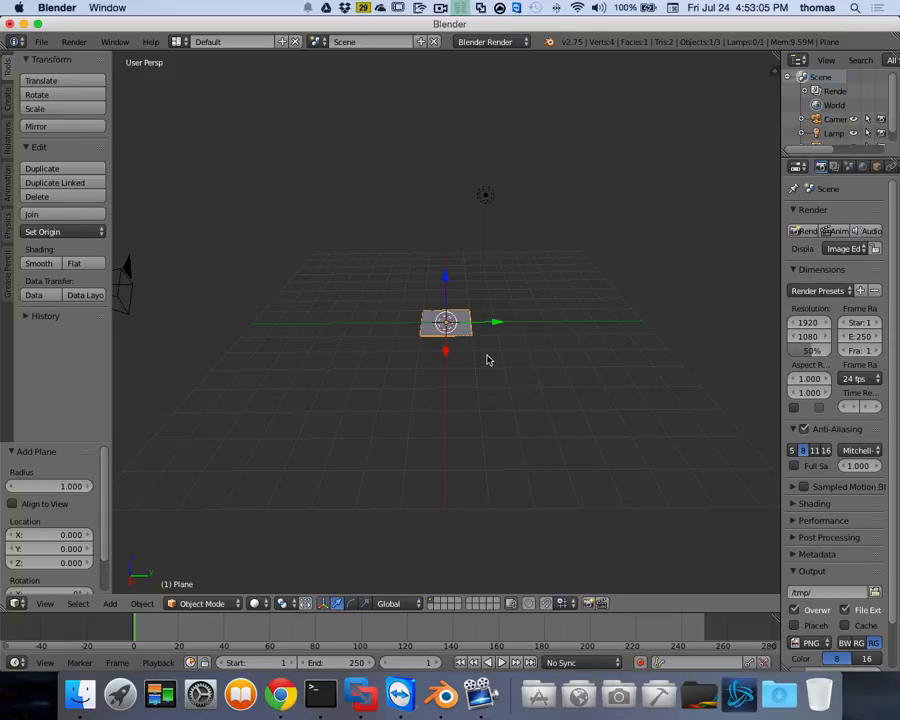
{"action": "key", "text": "s"}
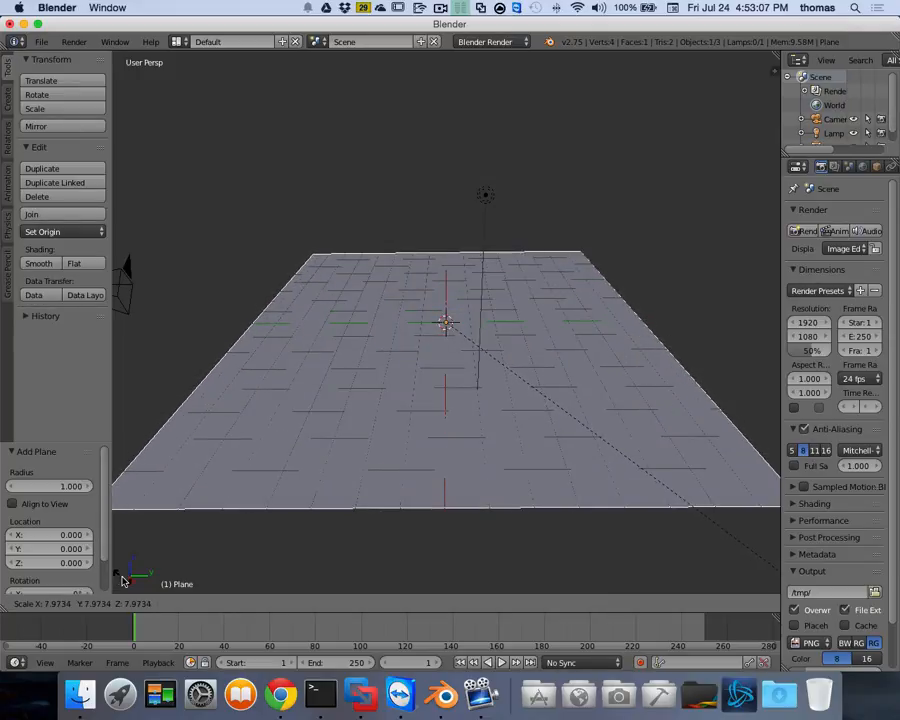
{"action": "left_click", "coordinate": [128, 585]}
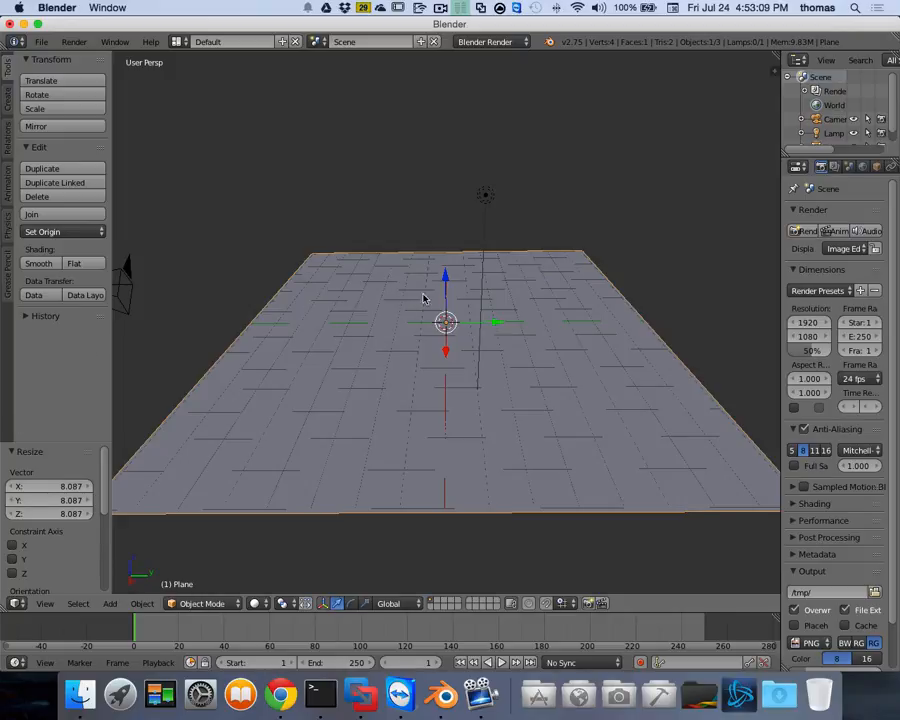
Set the viewport's material mode to GLSL and switch the render engine to Blender Game.
{"action": "scroll", "coordinate": [451, 302], "scroll_direction": "left", "scroll_amount": 10}
{"action": "scroll", "coordinate": [451, 302], "scroll_direction": "right", "scroll_amount": 6}
{"action": "scroll", "coordinate": [451, 302], "scroll_direction": "right", "scroll_amount": 2}
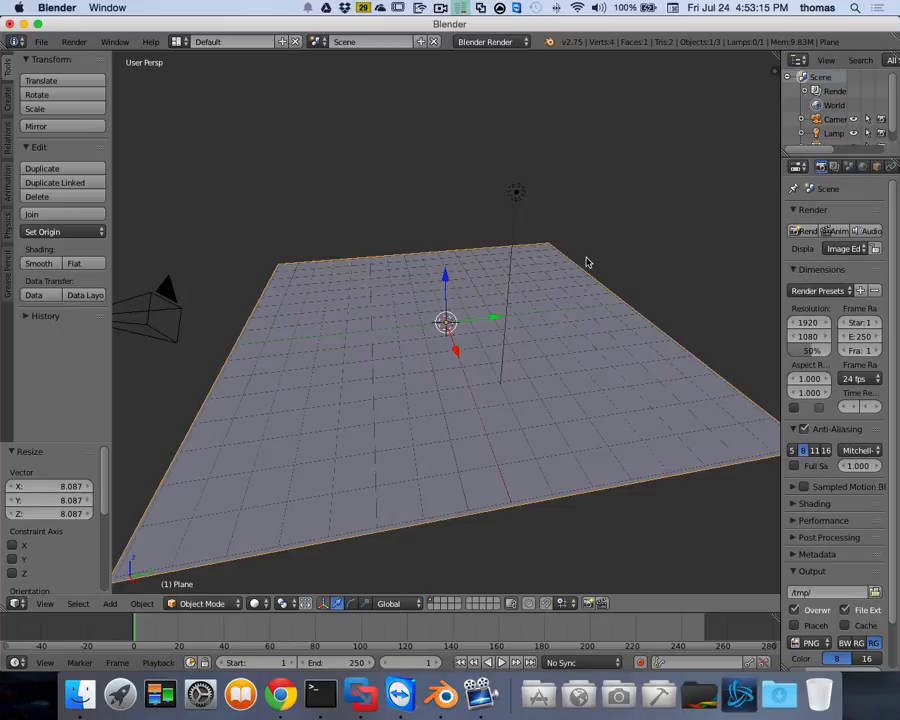
{"action": "key", "text": "n"}
{"action": "scroll", "coordinate": [692, 411], "scroll_direction": "down", "scroll_amount": 7}
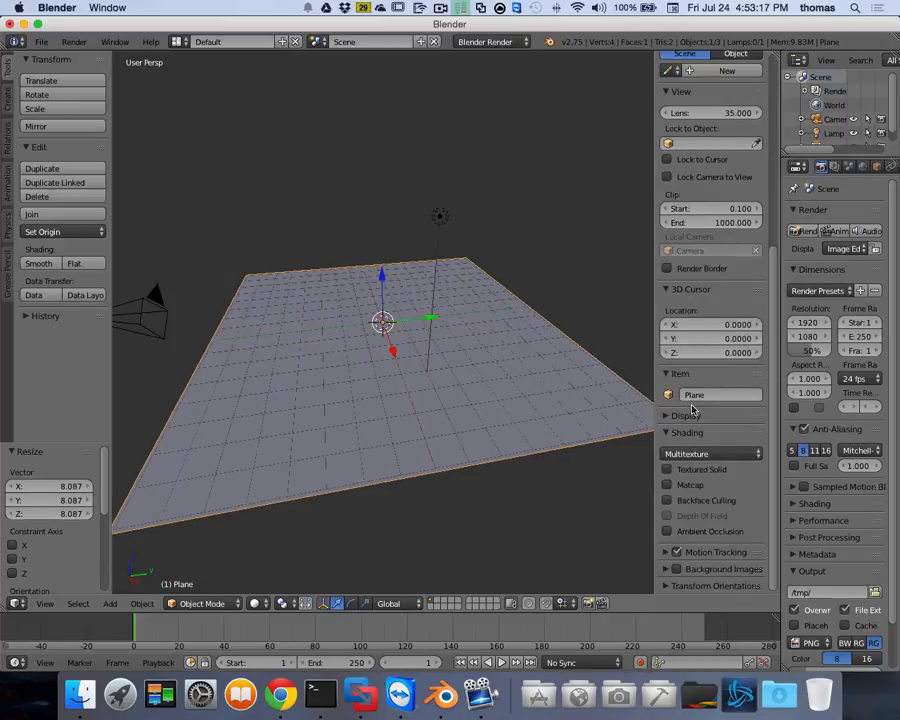
{"action": "left_click", "coordinate": [687, 453]}
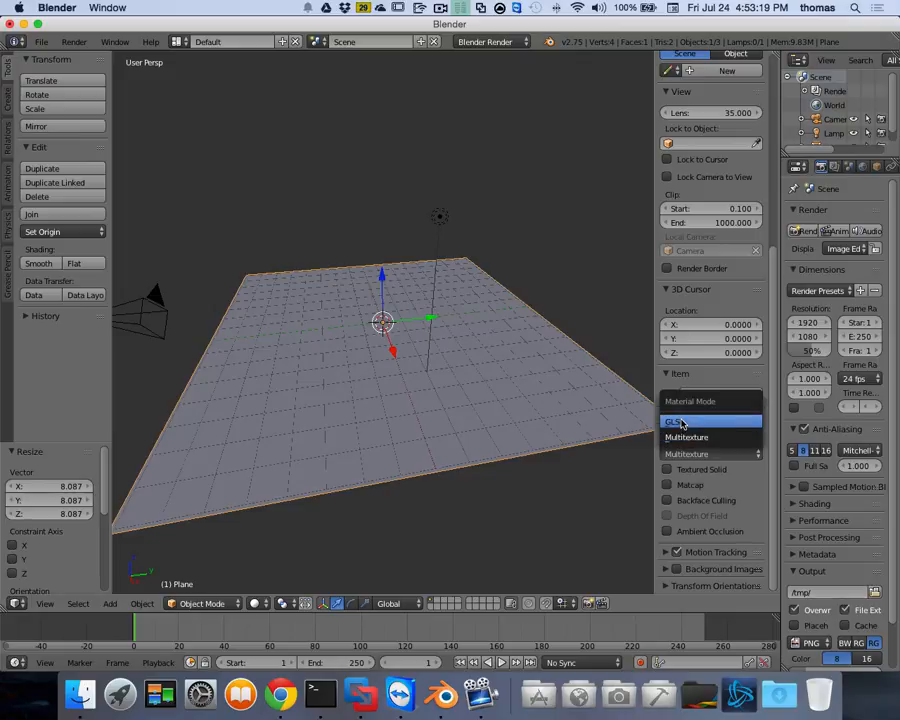
{"action": "left_click", "coordinate": [690, 423]}
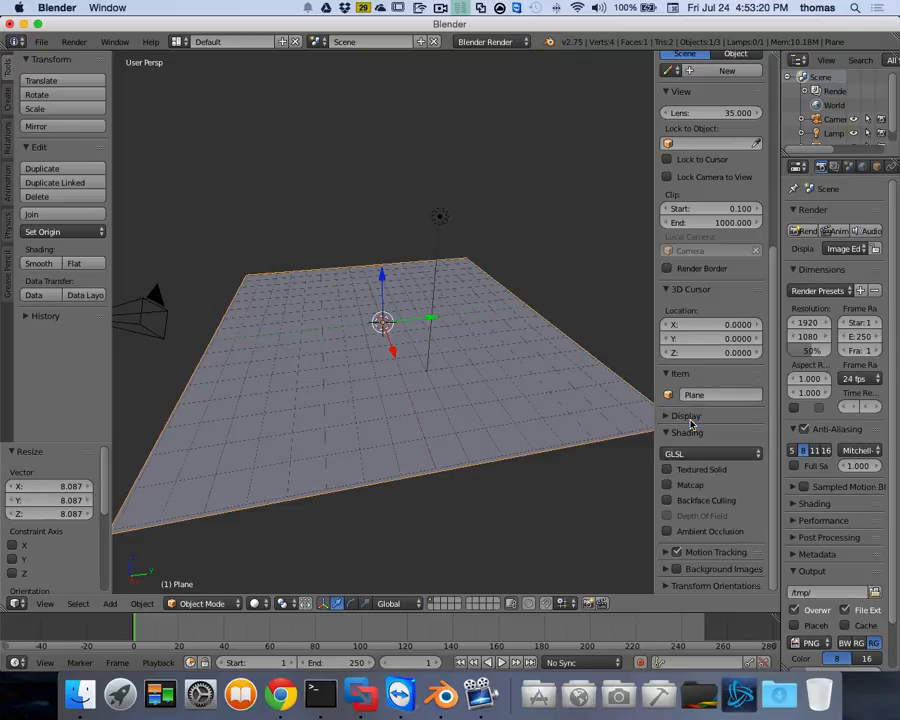
{"action": "left_click", "coordinate": [486, 42]}
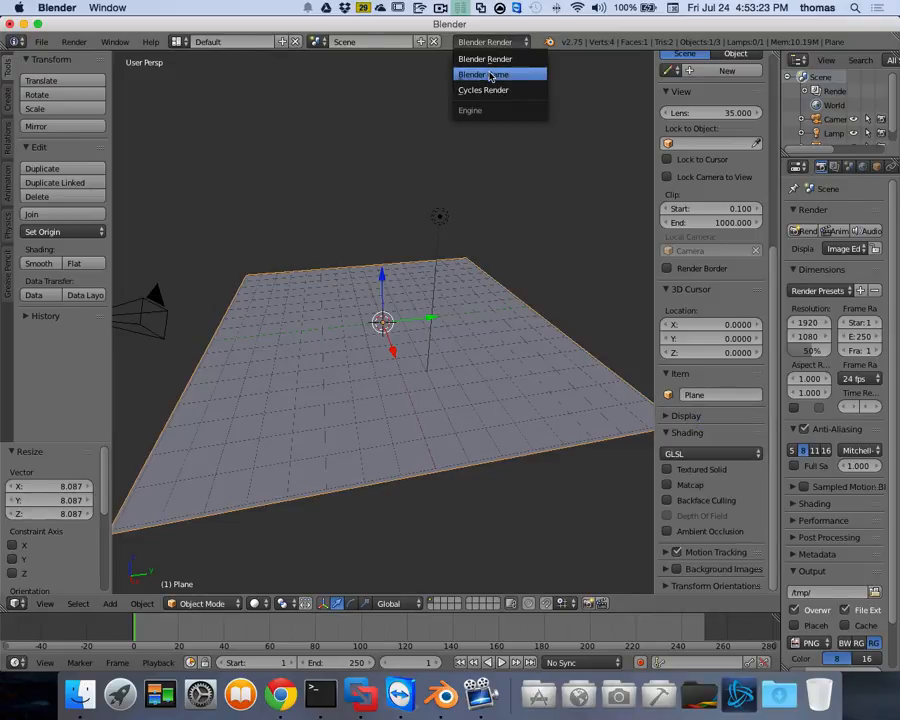
{"action": "left_click", "coordinate": [490, 76]}
Widen the outliner and properties area, and rename the plane object as Ground.
{"action": "scroll", "coordinate": [577, 303], "scroll_direction": "up", "scroll_amount": 5}
{"action": "scroll", "coordinate": [579, 302], "scroll_direction": "left", "scroll_amount": 3}
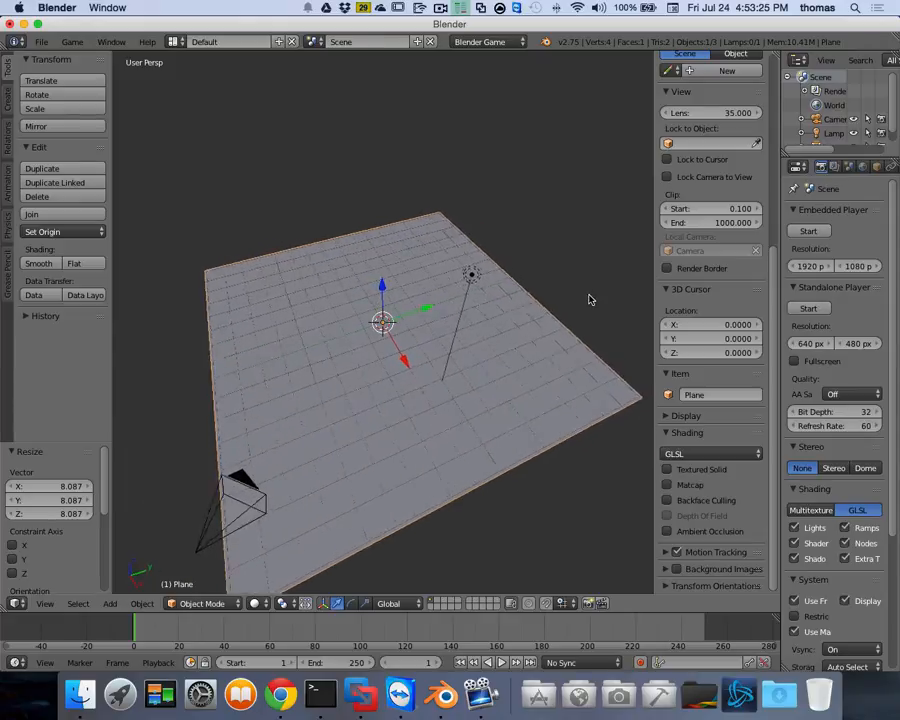
{"action": "scroll", "coordinate": [589, 296], "scroll_direction": "right", "scroll_amount": 8}
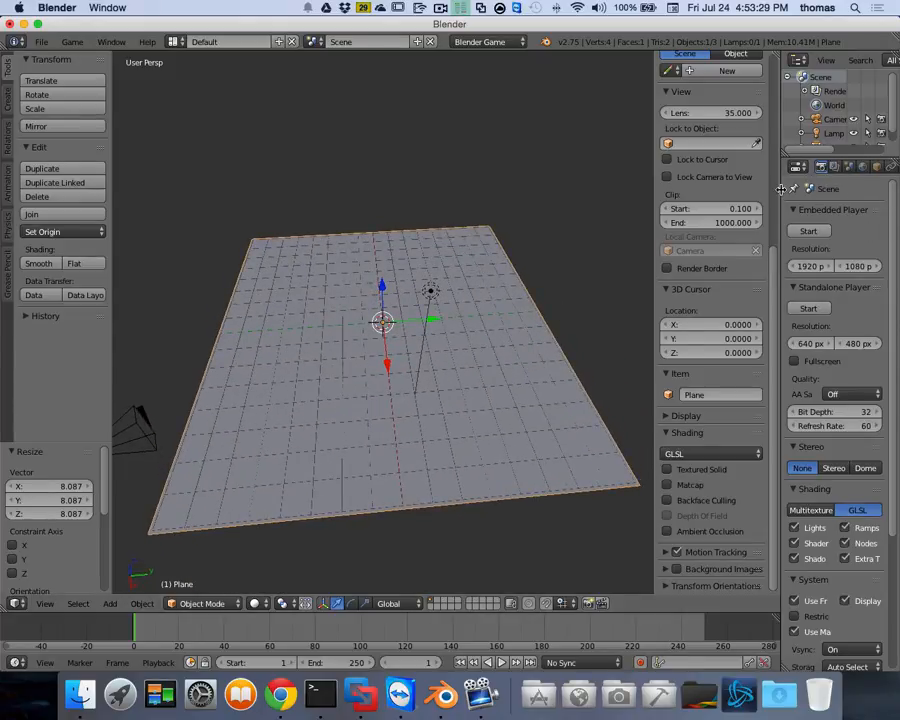
{"action": "left_click_drag", "start_coordinate": [783, 192], "coordinate": [724, 184]}
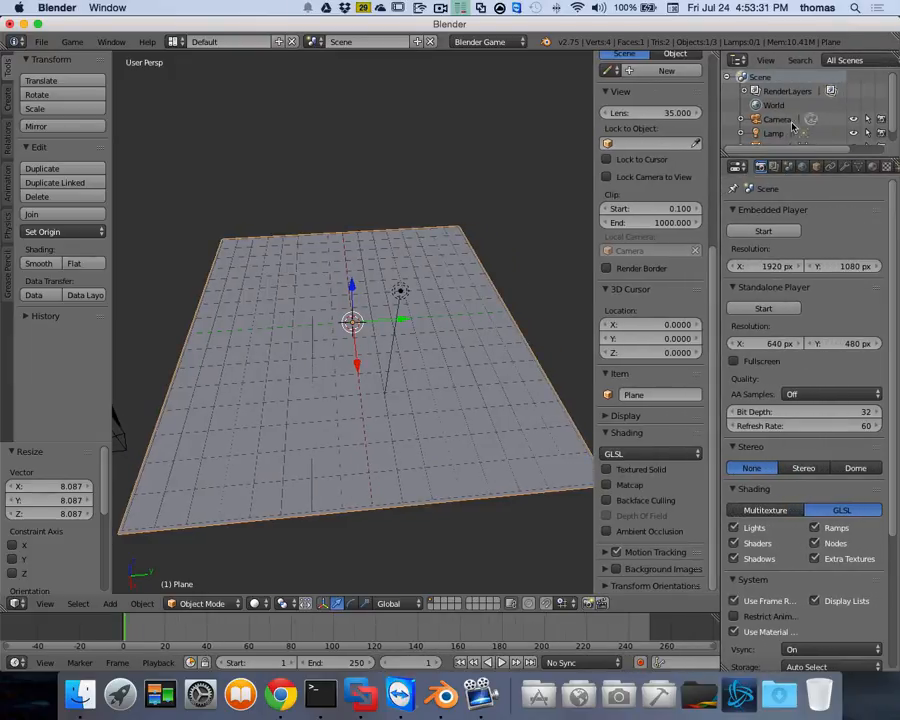
{"action": "scroll", "coordinate": [790, 121], "scroll_direction": "down", "scroll_amount": 1}
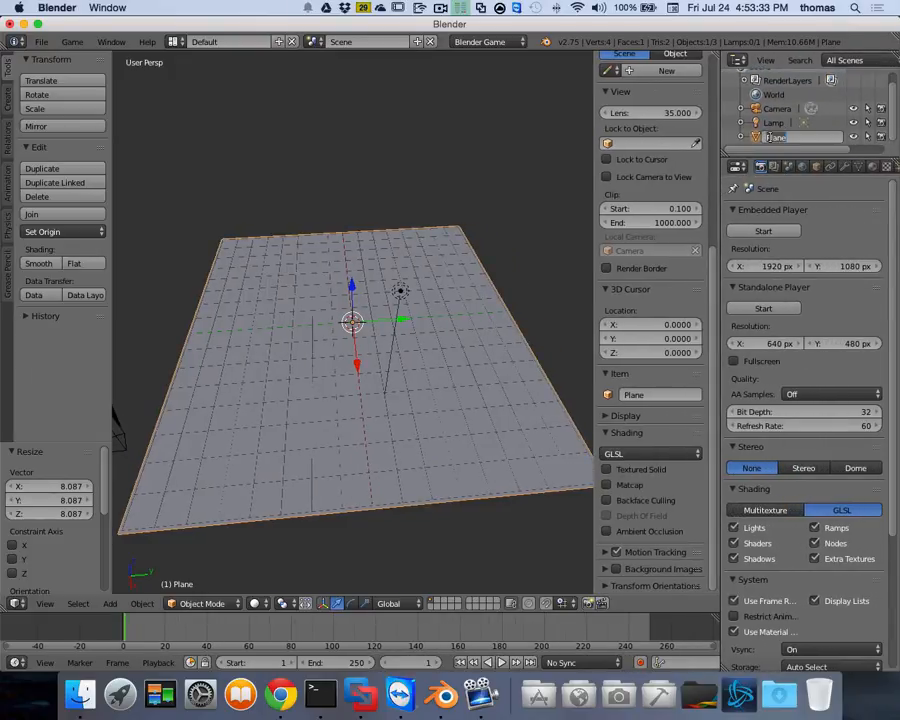
{"action": "double_click", "coordinate": [772, 138]}
{"action": "type", "text": "Ground"}
{"action": "key", "text": "Return"}
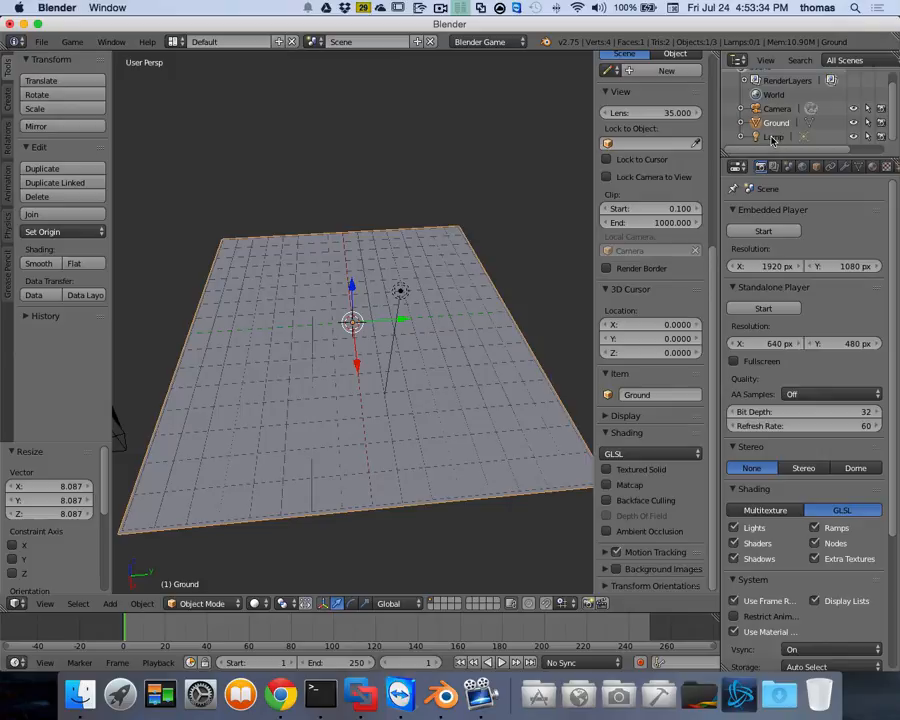
Give Ground a new material with a brown diffuse colour of R 0.326, G 0.124, B 0.049 and specular intensity 0.
{"action": "left_click", "coordinate": [872, 166]}
{"action": "left_click", "coordinate": [768, 260]}
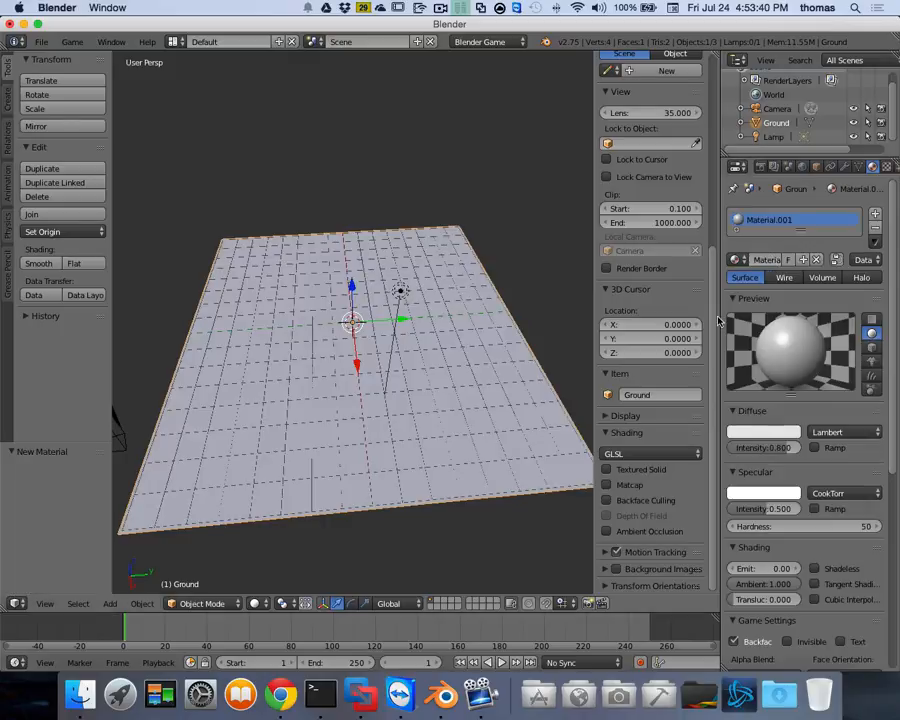
{"action": "left_click", "coordinate": [763, 432]}
{"action": "left_click_drag", "start_coordinate": [727, 297], "coordinate": [715, 323]}
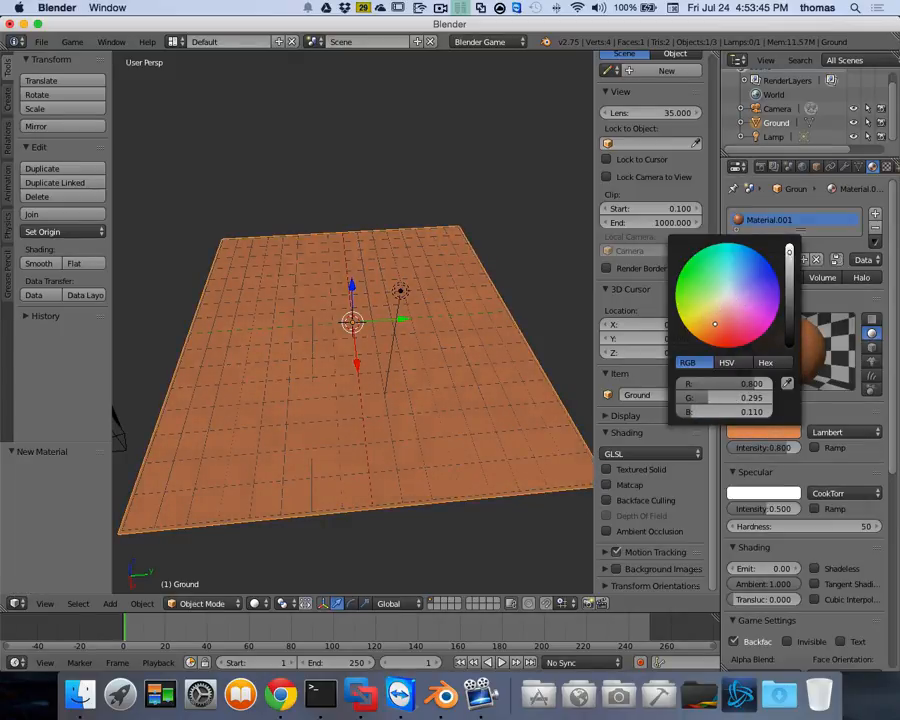
{"action": "left_click_drag", "start_coordinate": [789, 252], "coordinate": [789, 287]}
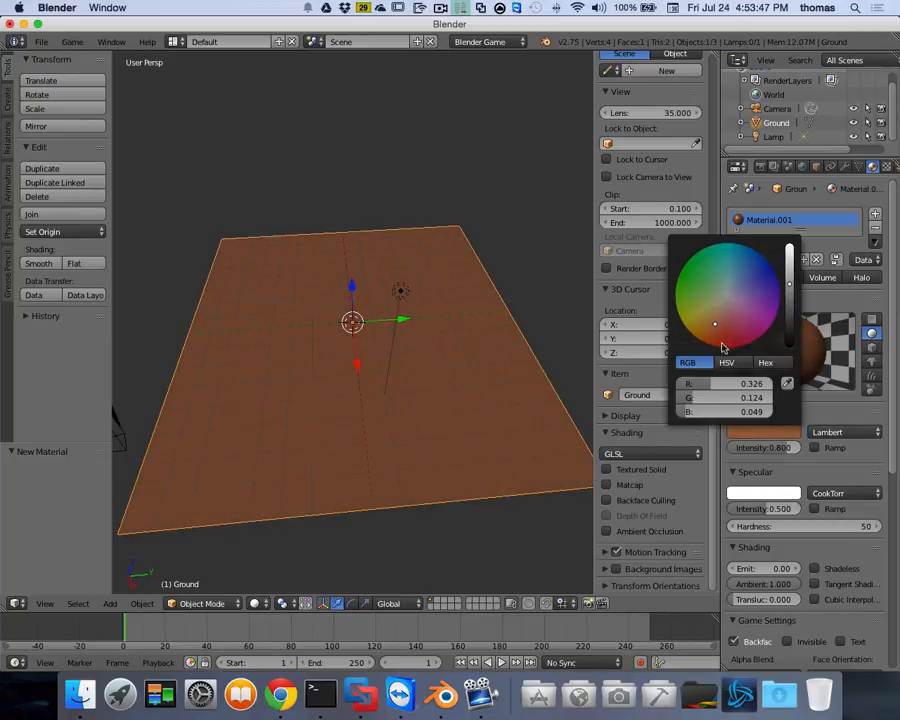
{"action": "left_click_drag", "start_coordinate": [772, 512], "coordinate": [520, 358]}
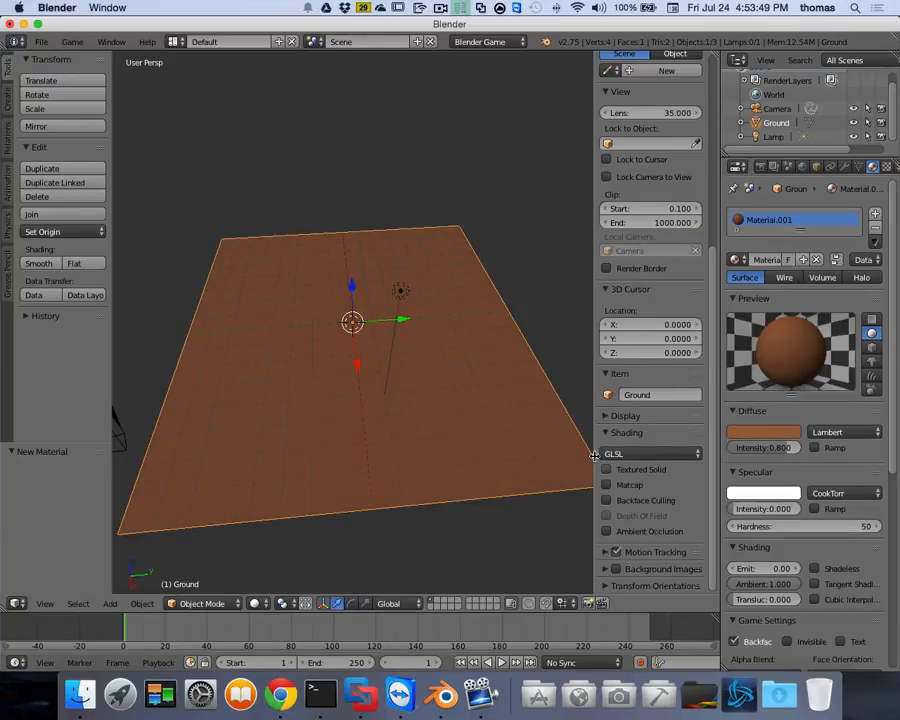
Move the lamp to the middle of the ground's width, near its far edge in the positive Y direction.
{"action": "right_click", "coordinate": [400, 279]}
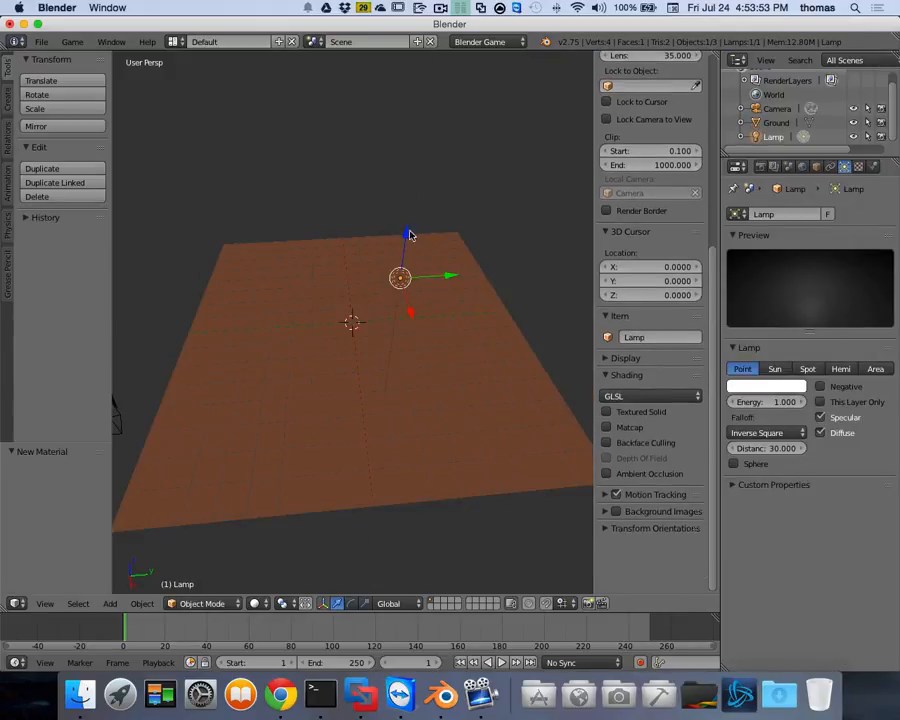
{"action": "left_click_drag", "start_coordinate": [408, 232], "coordinate": [404, 278]}
{"action": "left_click_drag", "start_coordinate": [444, 314], "coordinate": [410, 315]}
{"action": "left_click_drag", "start_coordinate": [363, 354], "coordinate": [367, 394]}
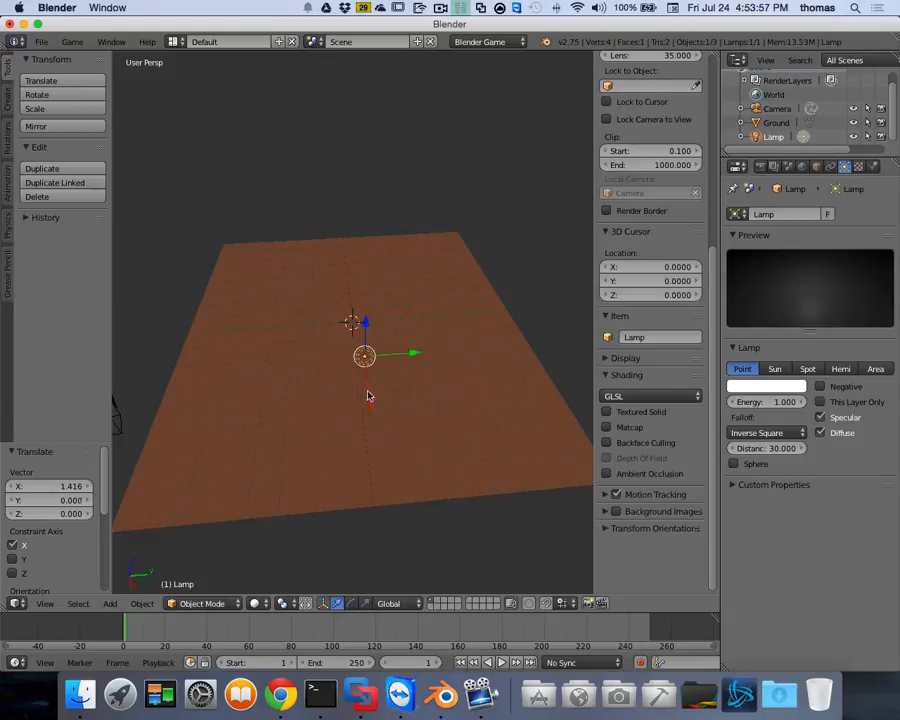
{"action": "scroll", "coordinate": [442, 355], "scroll_direction": "left", "scroll_amount": 10}
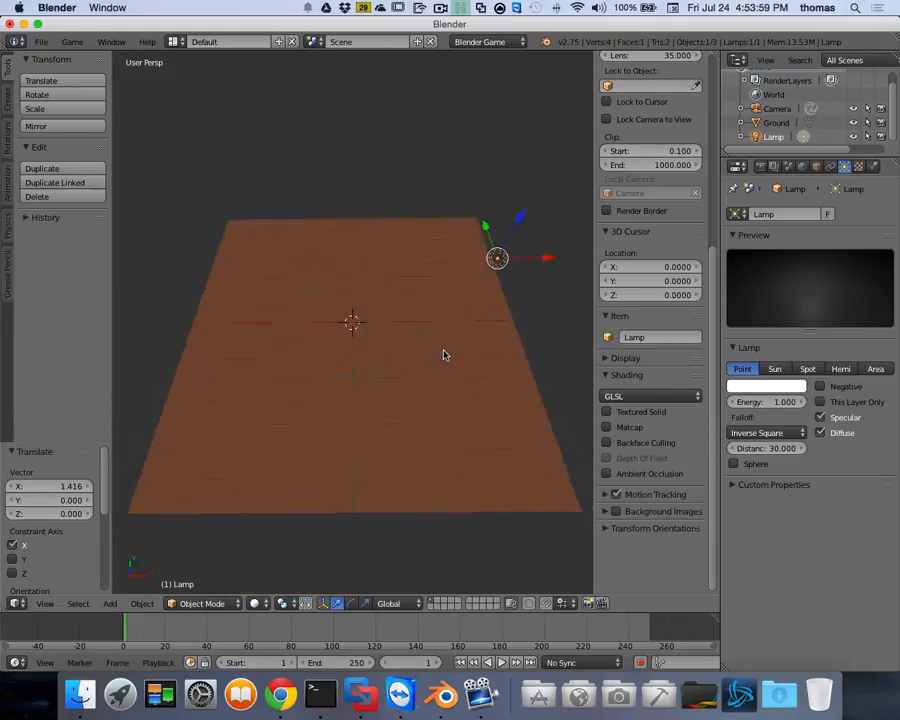
{"action": "left_click_drag", "start_coordinate": [550, 284], "coordinate": [399, 286]}
{"action": "left_click_drag", "start_coordinate": [348, 248], "coordinate": [348, 165]}
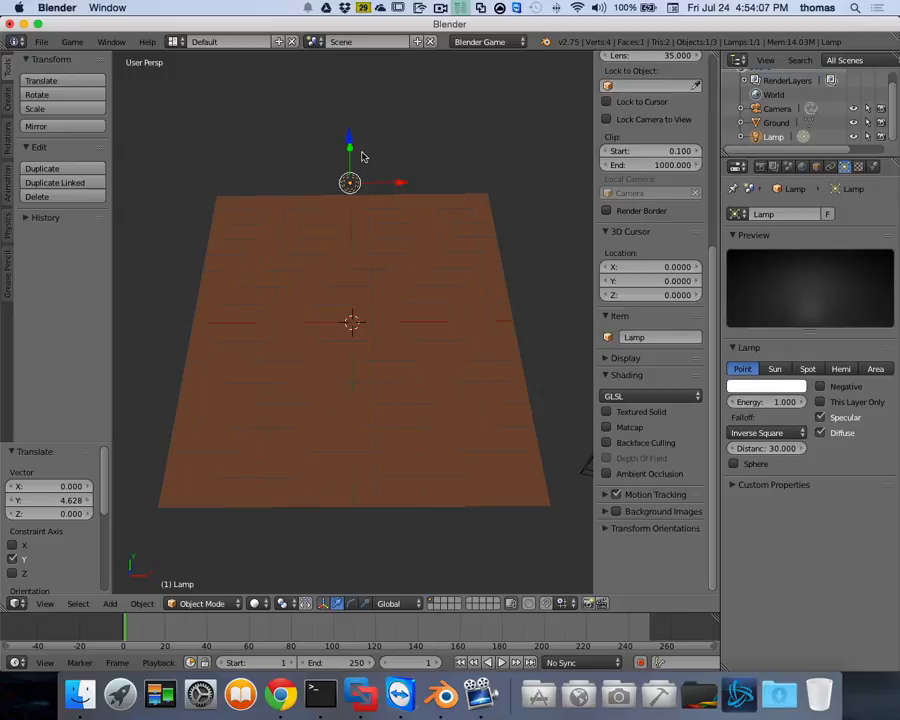
Add a Plain Axes empty at the centre of the ground plane.
{"action": "scroll", "coordinate": [360, 152], "scroll_direction": "left", "scroll_amount": 3}
{"action": "scroll", "coordinate": [362, 170], "scroll_direction": "right", "scroll_amount": 4}
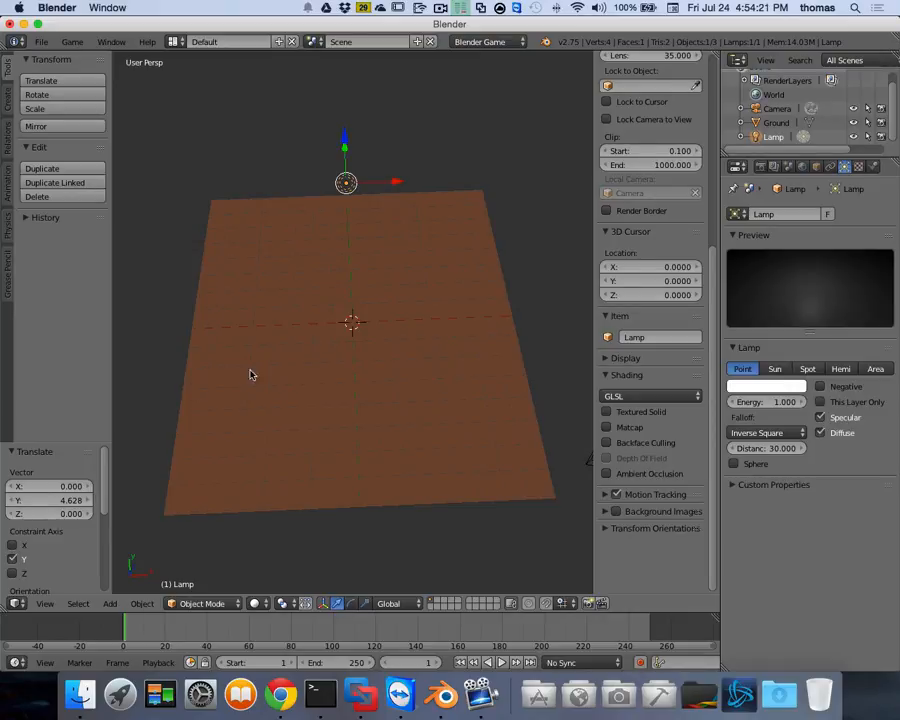
{"action": "key", "text": "shift+a"}
{"action": "mouse_move", "coordinate": [287, 382]}
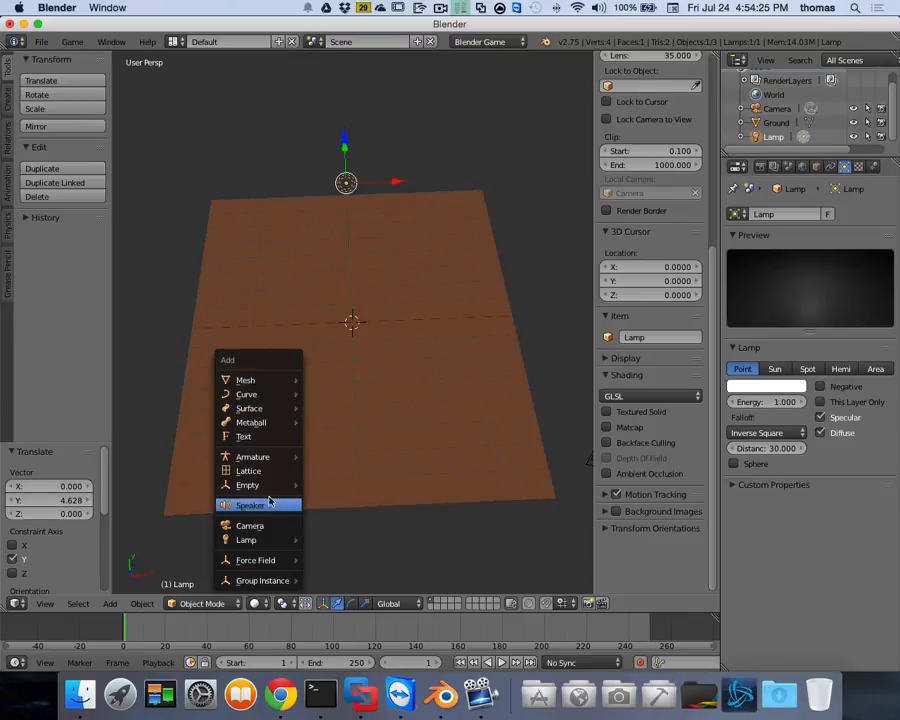
{"action": "mouse_move", "coordinate": [269, 485]}
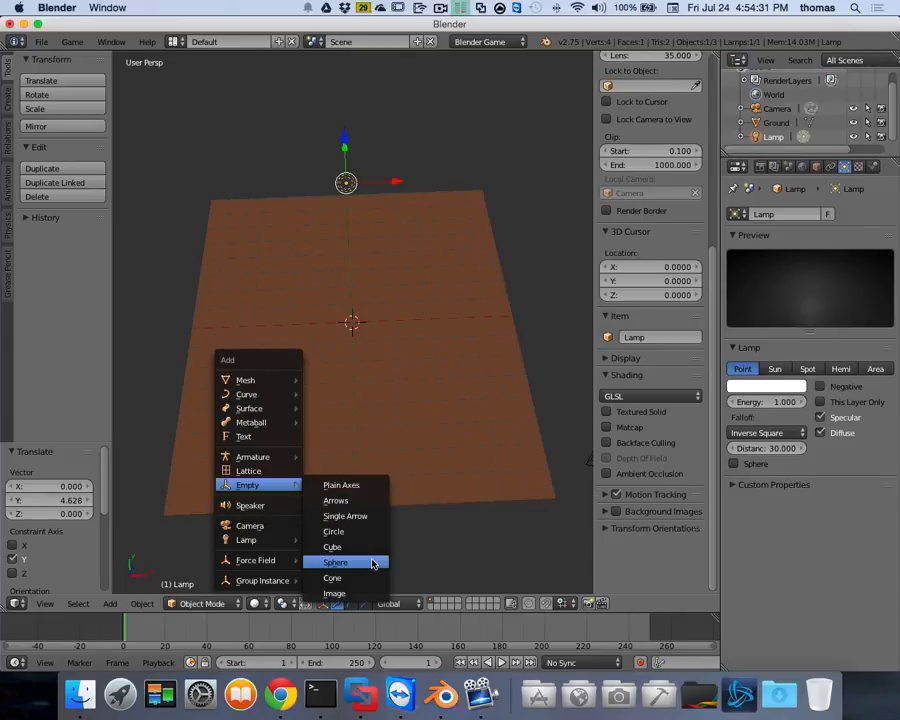
{"action": "left_click", "coordinate": [366, 492]}
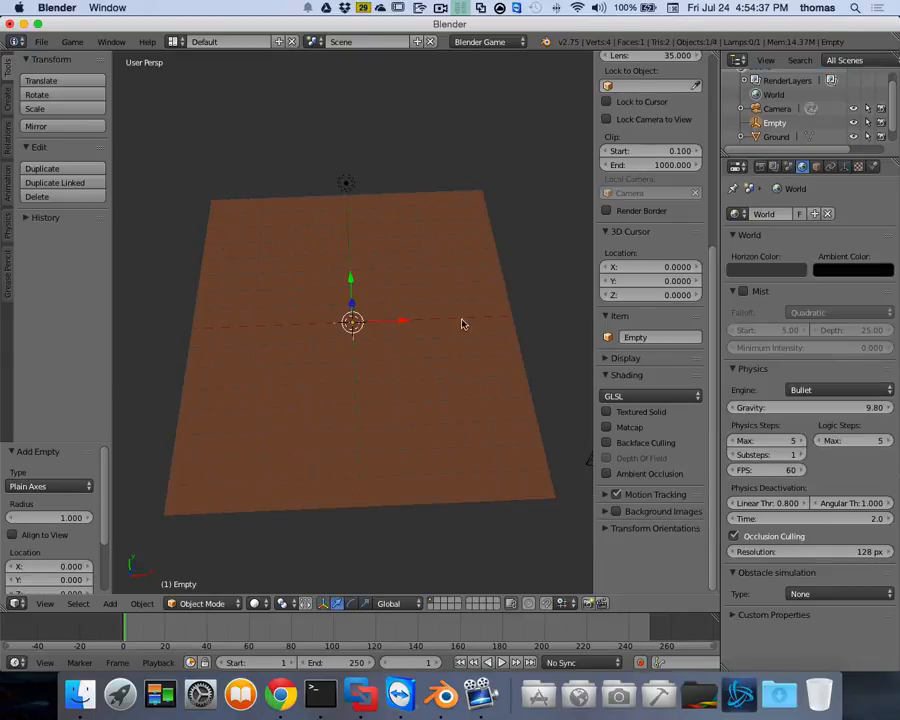
Move the empty about 7.95 units along the Y axis to the ground's far edge.
{"action": "scroll", "coordinate": [454, 316], "scroll_direction": "left", "scroll_amount": 10}
{"action": "scroll", "coordinate": [454, 316], "scroll_direction": "right", "scroll_amount": 6}
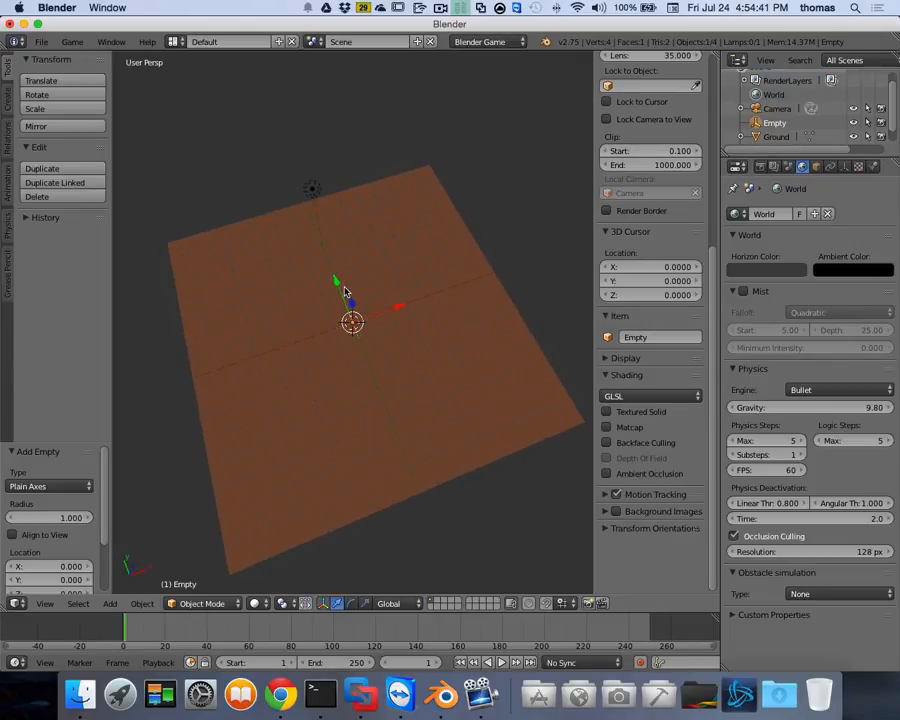
{"action": "scroll", "coordinate": [394, 300], "scroll_direction": "right", "scroll_amount": 8}
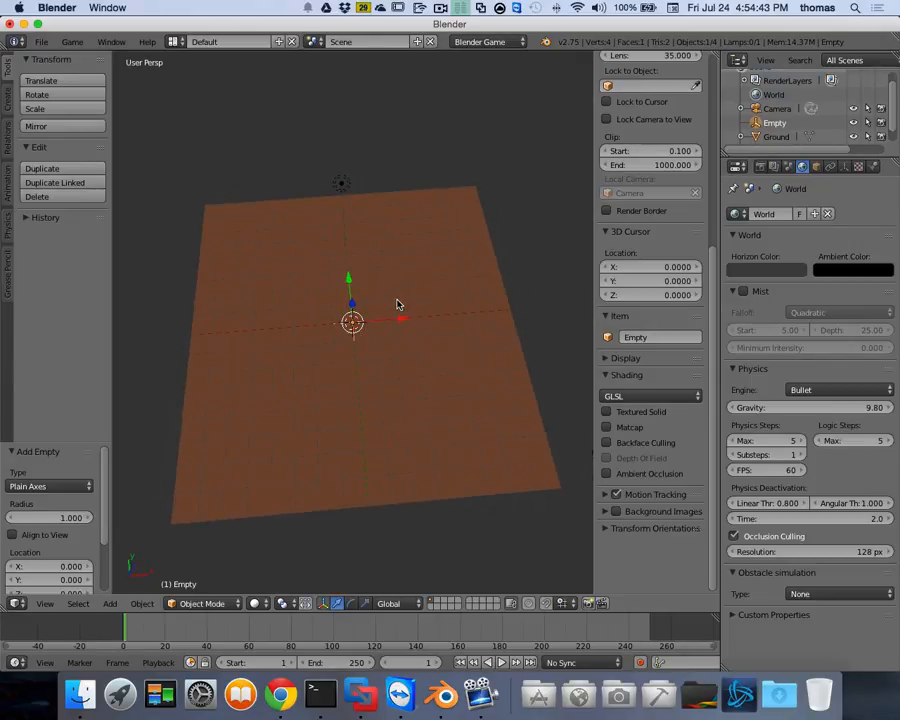
{"action": "key", "text": "g"}
{"action": "key", "text": "y"}
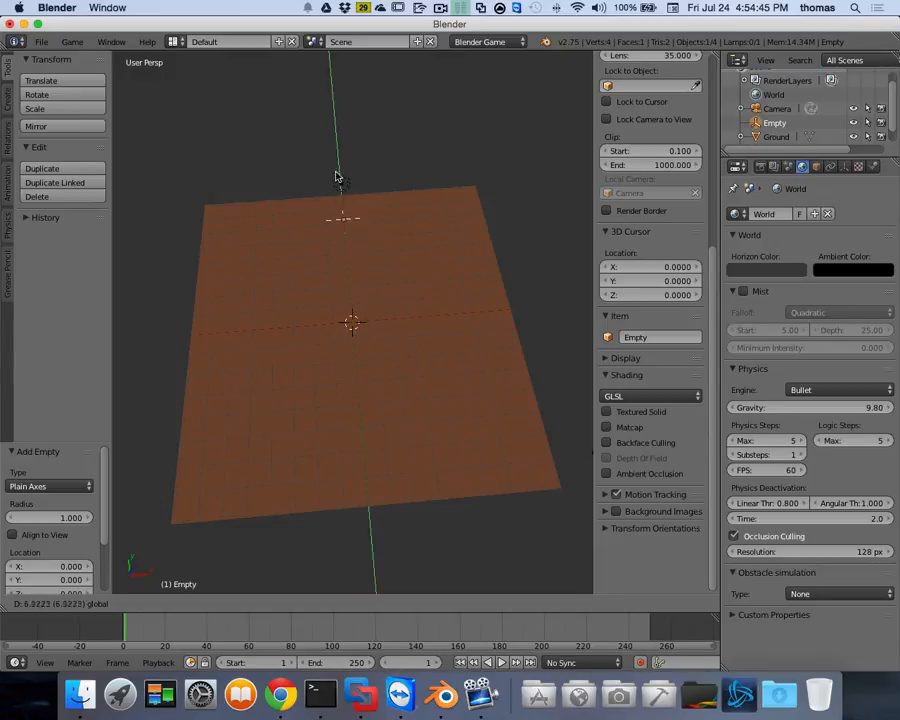
{"action": "left_click", "coordinate": [337, 162]}
Raise the empty about 1.1 units along Z and shift it about -0.7 units along Y, back over the ground.
{"action": "scroll", "coordinate": [368, 250], "scroll_direction": "left", "scroll_amount": 5}
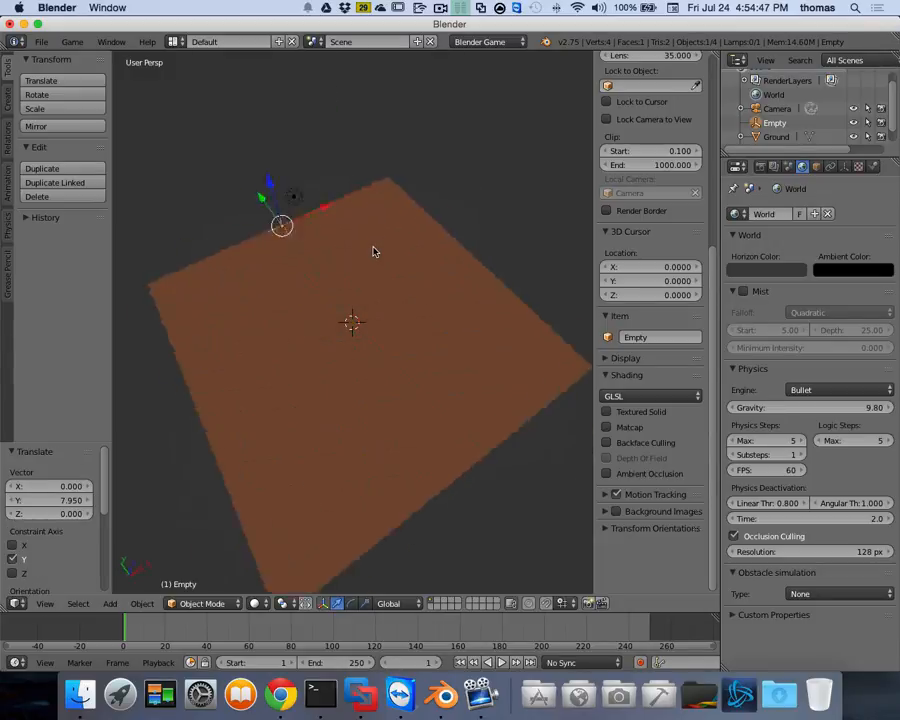
{"action": "scroll", "coordinate": [213, 357], "scroll_direction": "left", "scroll_amount": 6}
{"action": "scroll", "coordinate": [209, 364], "scroll_direction": "down", "scroll_amount": 5}
{"action": "scroll", "coordinate": [209, 378], "scroll_direction": "left", "scroll_amount": 5}
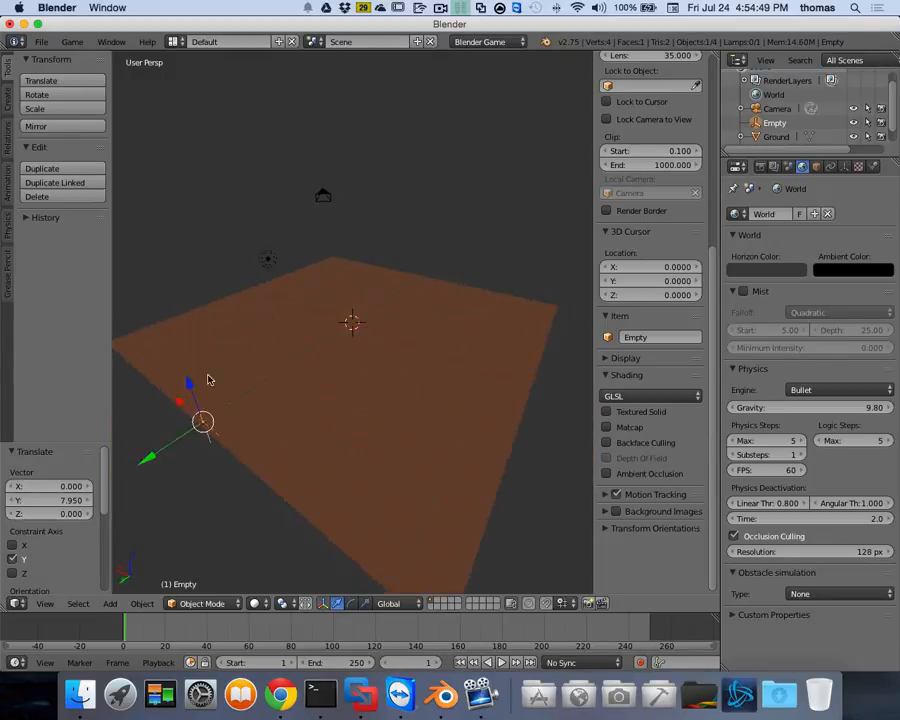
{"action": "scroll", "coordinate": [209, 380], "scroll_direction": "left", "scroll_amount": 3}
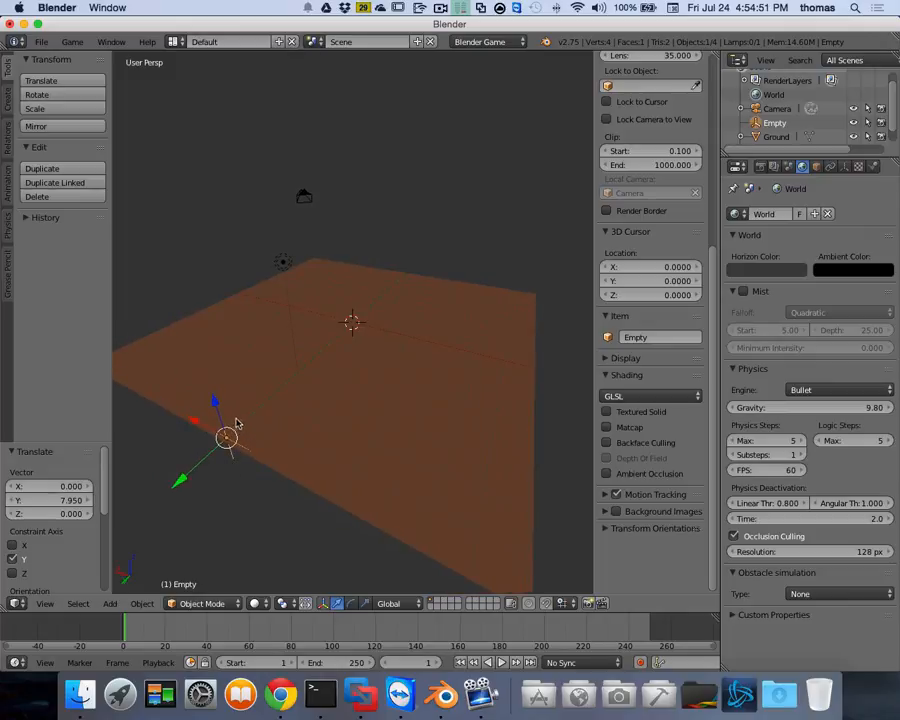
{"action": "left_click_drag", "start_coordinate": [217, 404], "coordinate": [214, 381]}
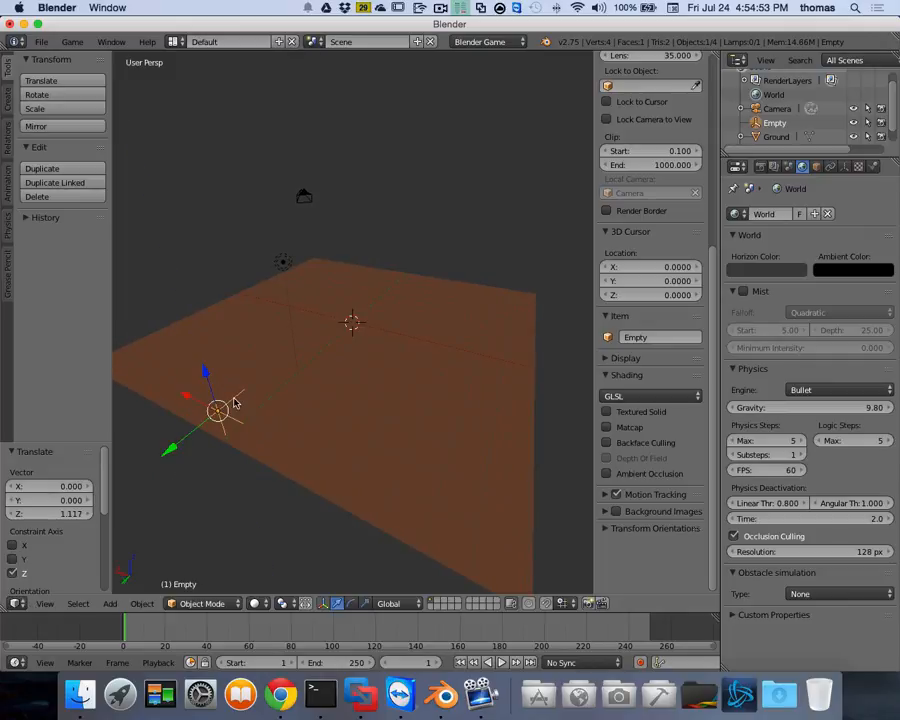
{"action": "left_click_drag", "start_coordinate": [171, 457], "coordinate": [300, 443]}
{"action": "scroll", "coordinate": [302, 443], "scroll_direction": "right", "scroll_amount": 10}
{"action": "scroll", "coordinate": [303, 446], "scroll_direction": "left", "scroll_amount": 3}
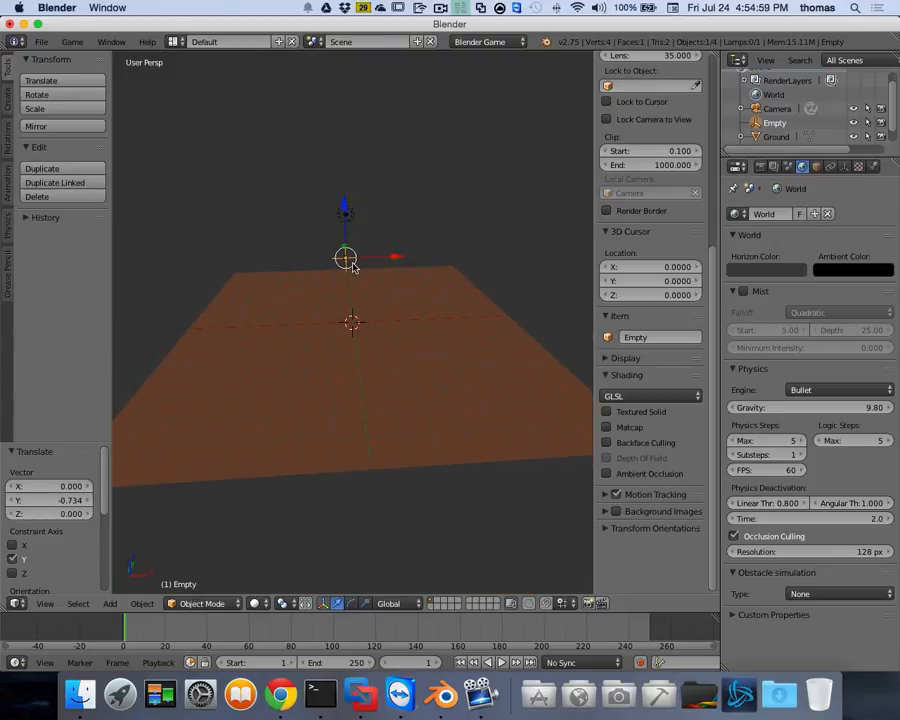
Rename the empty above the ground's far edge as Spawn.
{"action": "key", "text": "n"}
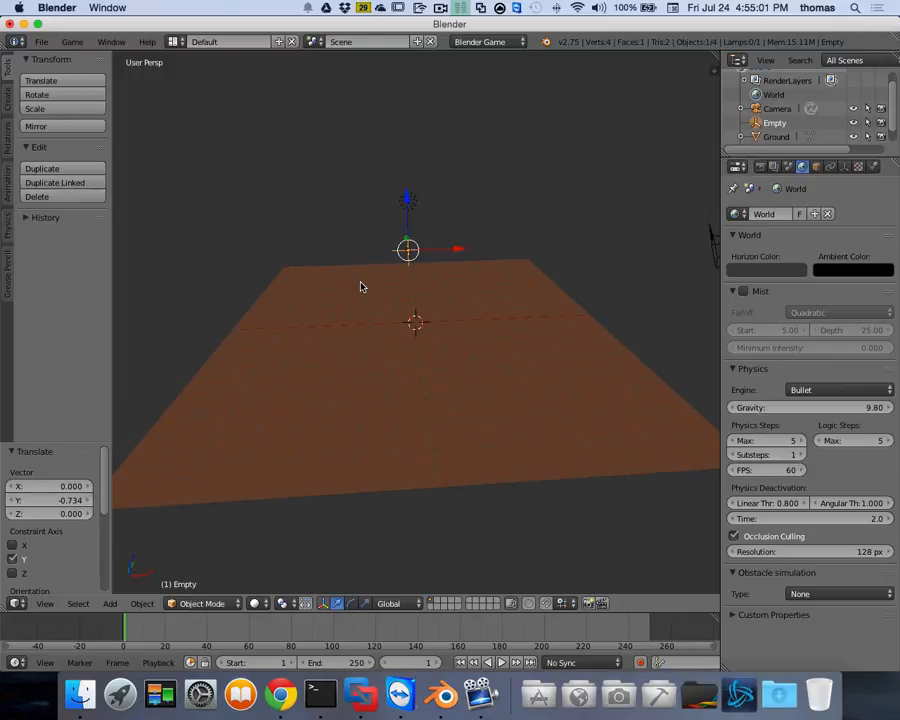
{"action": "scroll", "coordinate": [438, 246], "scroll_direction": "left", "scroll_amount": 3}
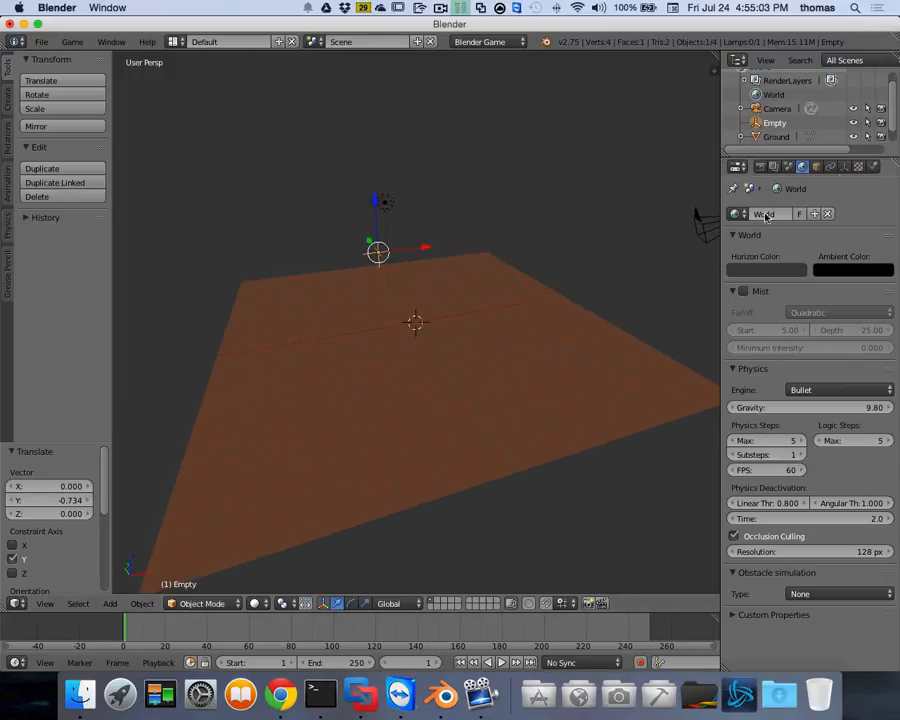
{"action": "double_click", "coordinate": [778, 122]}
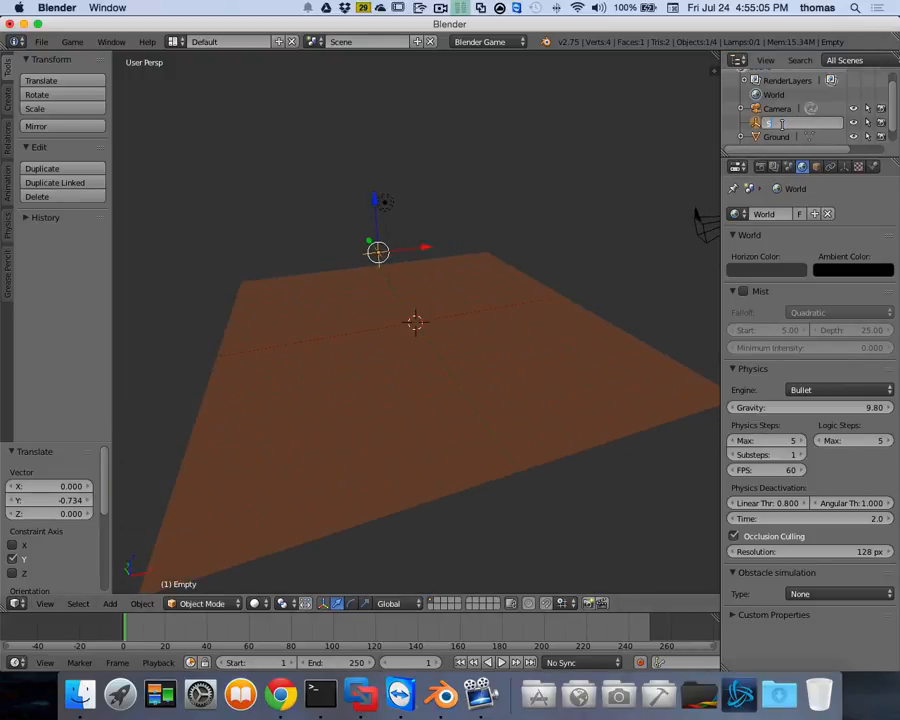
{"action": "type", "text": "Spawn"}
{"action": "key", "text": "Return"}
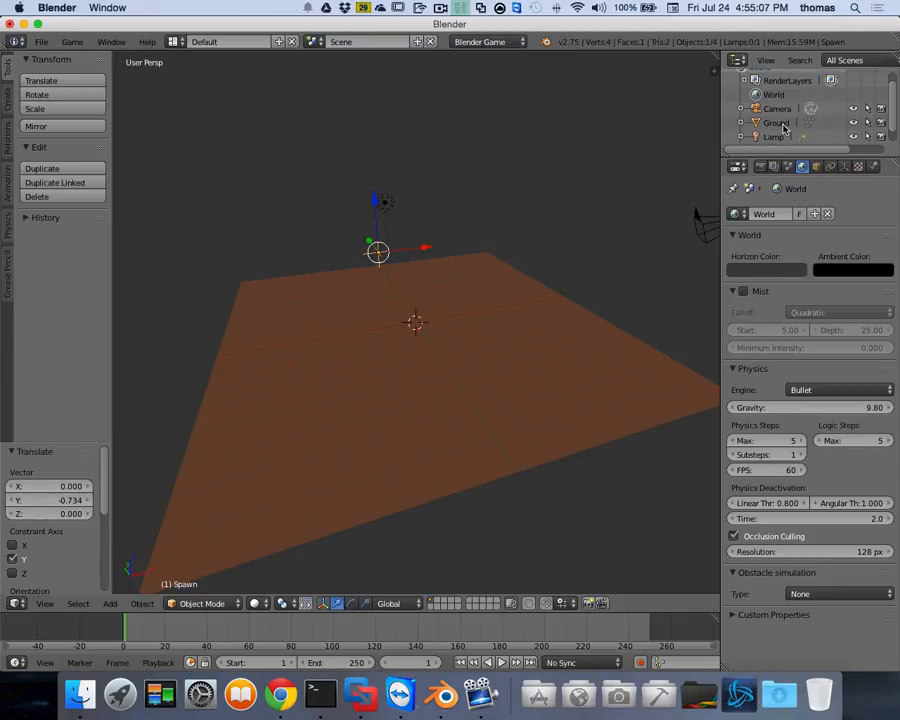
{"action": "scroll", "coordinate": [780, 138], "scroll_direction": "down", "scroll_amount": 1}
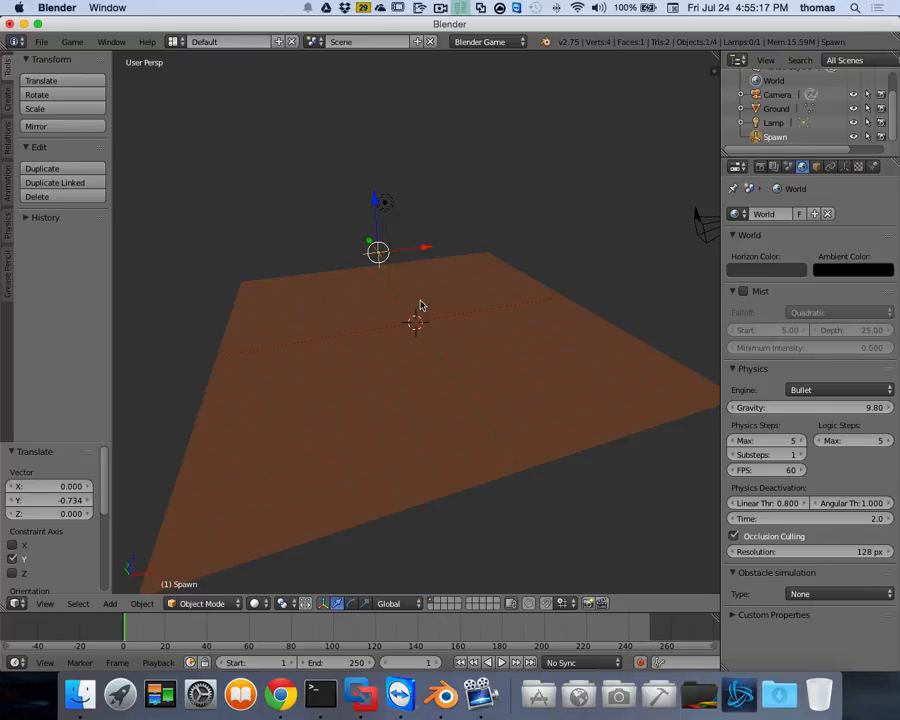
Add an ico sphere at the centre of the ground and raise it about 3 units along Z.
{"action": "key", "text": "shift+a"}
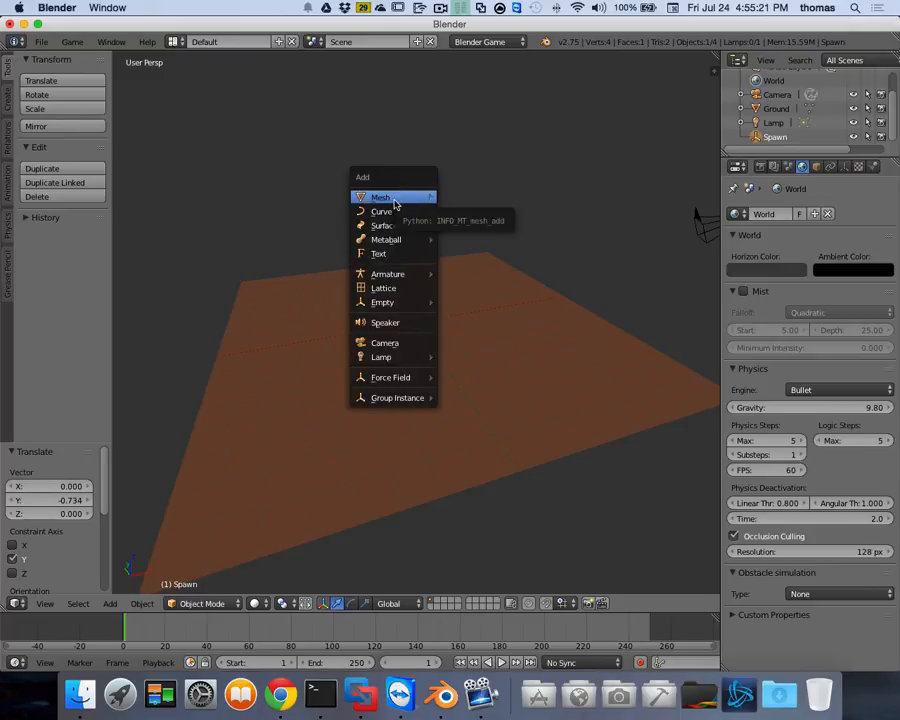
{"action": "mouse_move", "coordinate": [395, 203]}
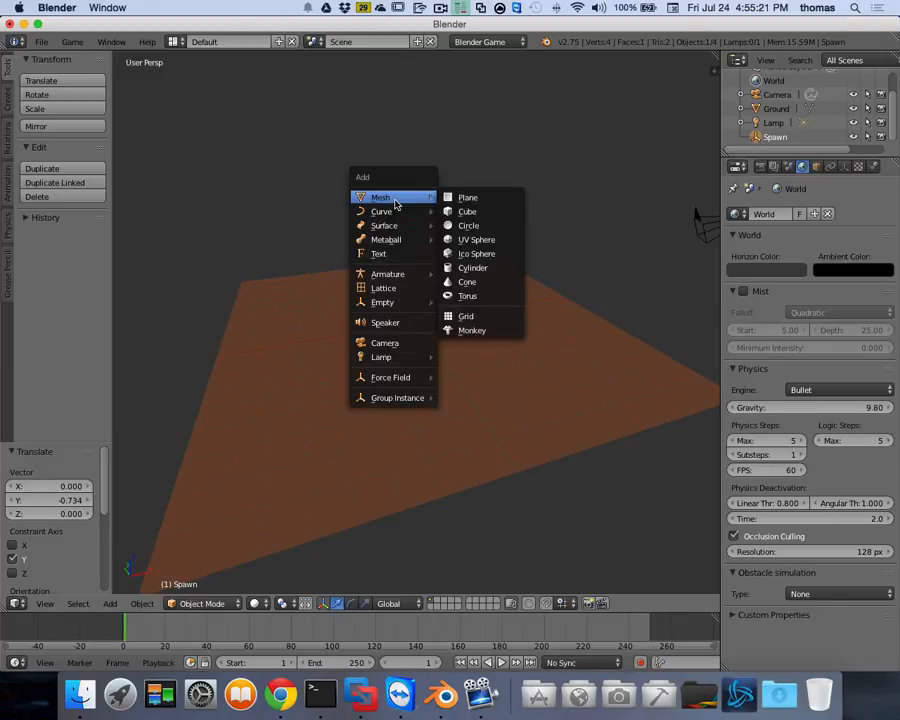
{"action": "left_click", "coordinate": [497, 256]}
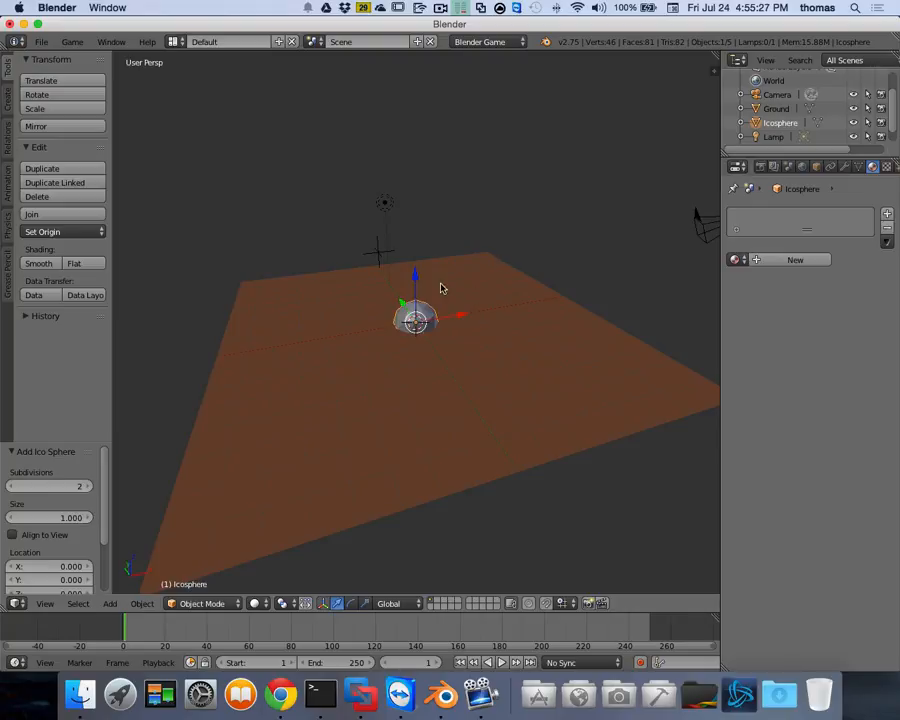
{"action": "left_click_drag", "start_coordinate": [414, 273], "coordinate": [415, 228]}
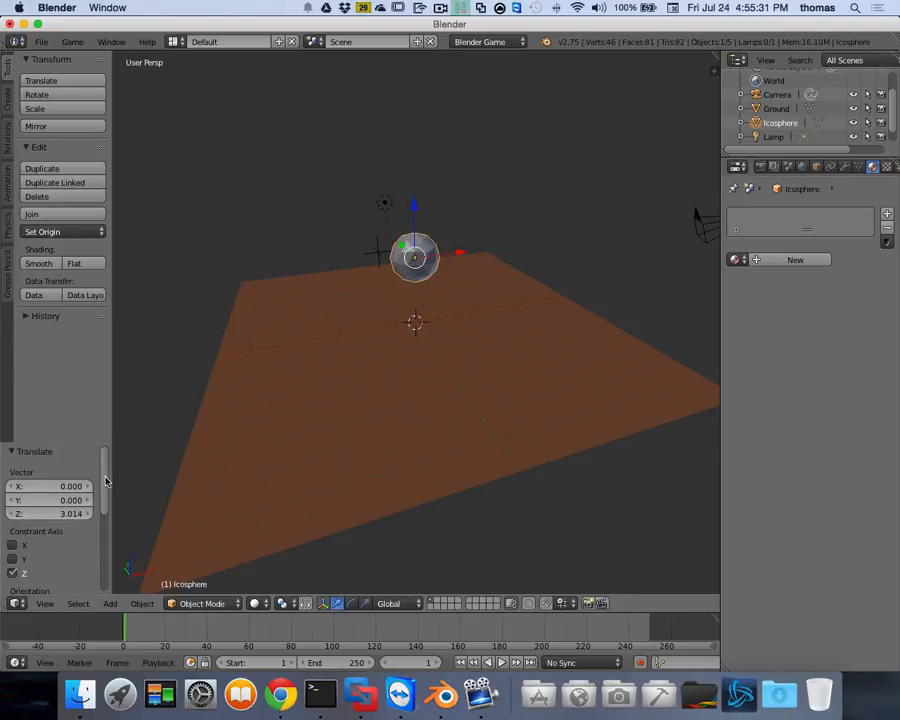
Try smooth shading on the ico sphere and check its surface.
{"action": "left_click_drag", "start_coordinate": [106, 481], "coordinate": [107, 567]}
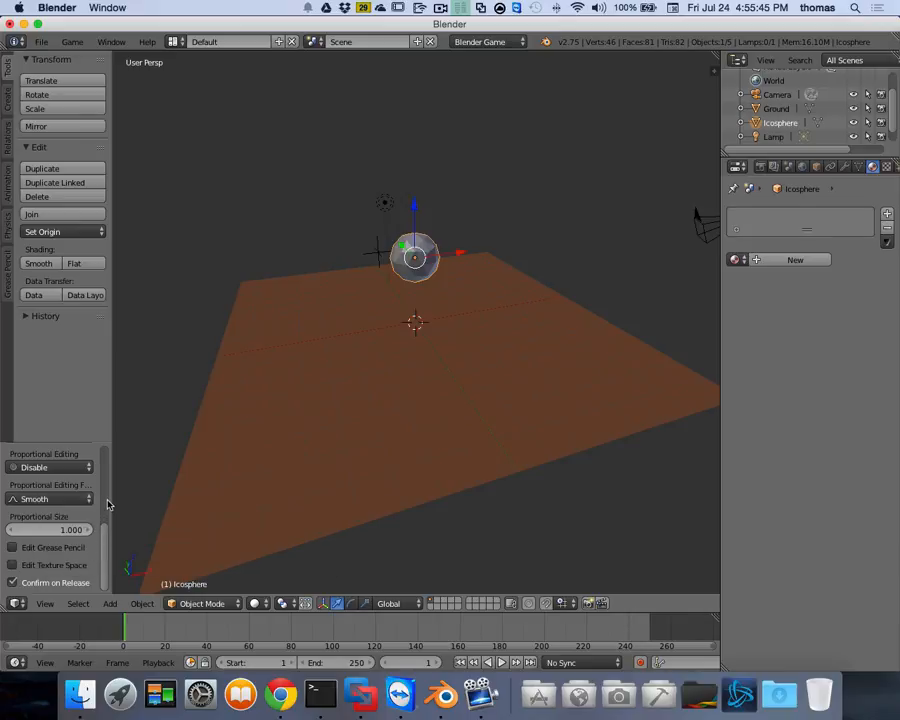
{"action": "scroll", "coordinate": [109, 480], "scroll_direction": "up", "scroll_amount": 5}
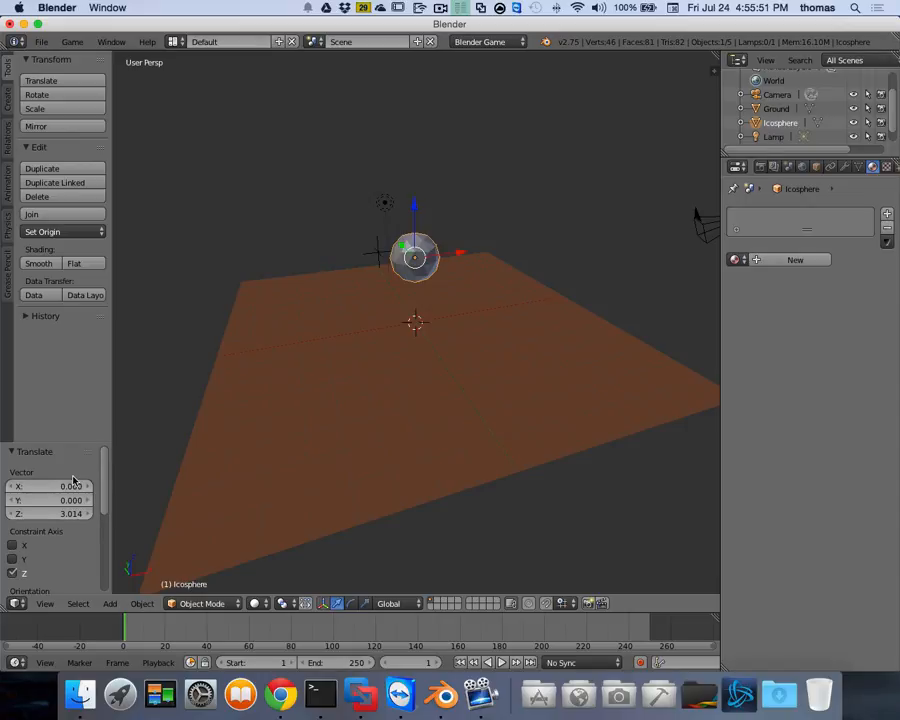
{"action": "left_click_drag", "start_coordinate": [106, 487], "coordinate": [105, 598]}
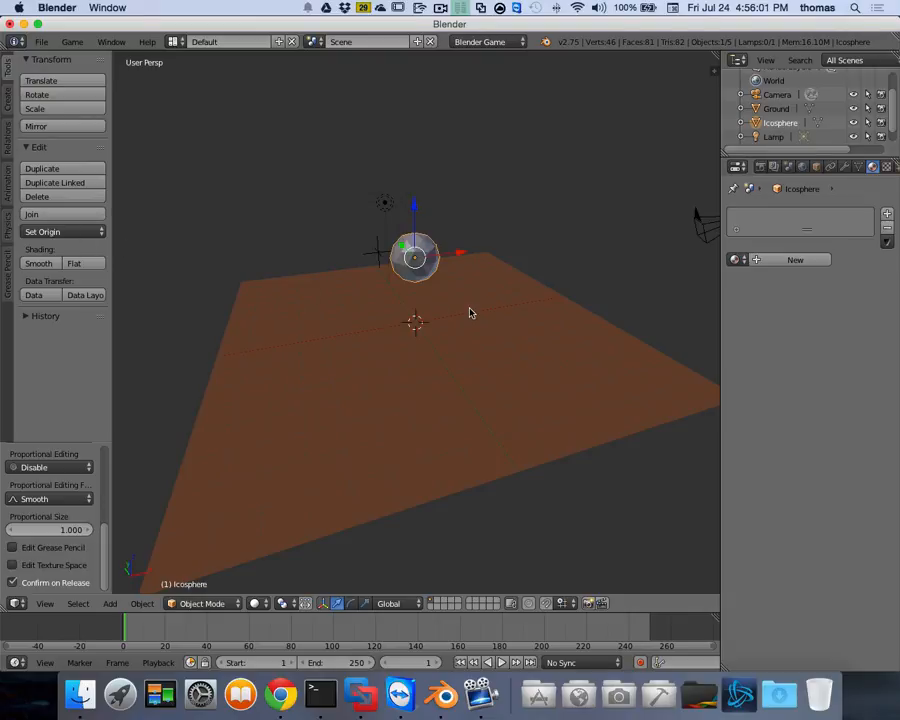
{"action": "key", "text": "Tab"}
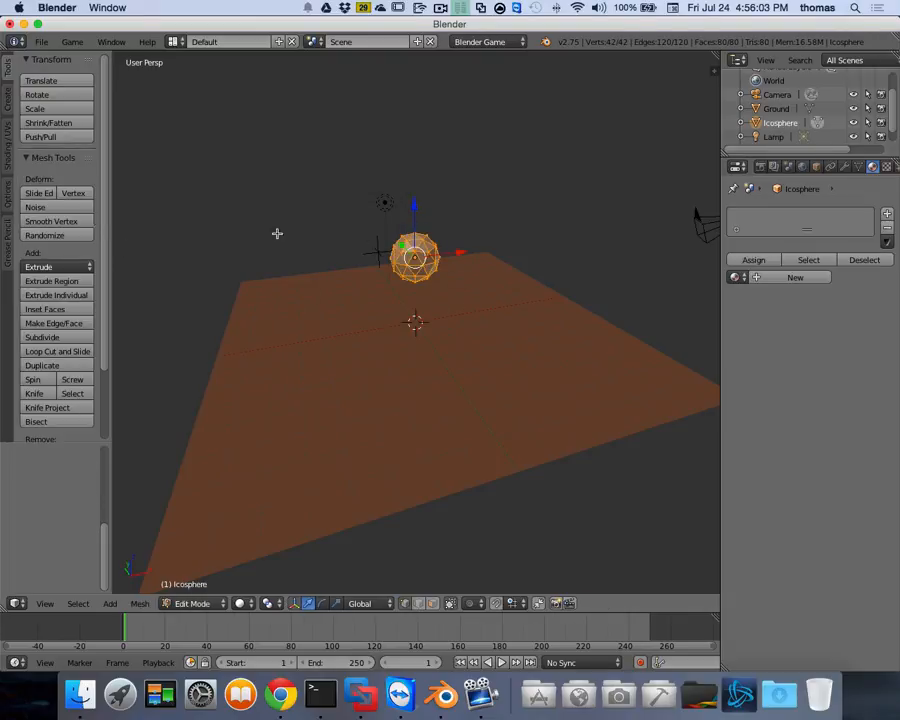
{"action": "left_click", "coordinate": [62, 267]}
{"action": "key", "text": "Tab"}
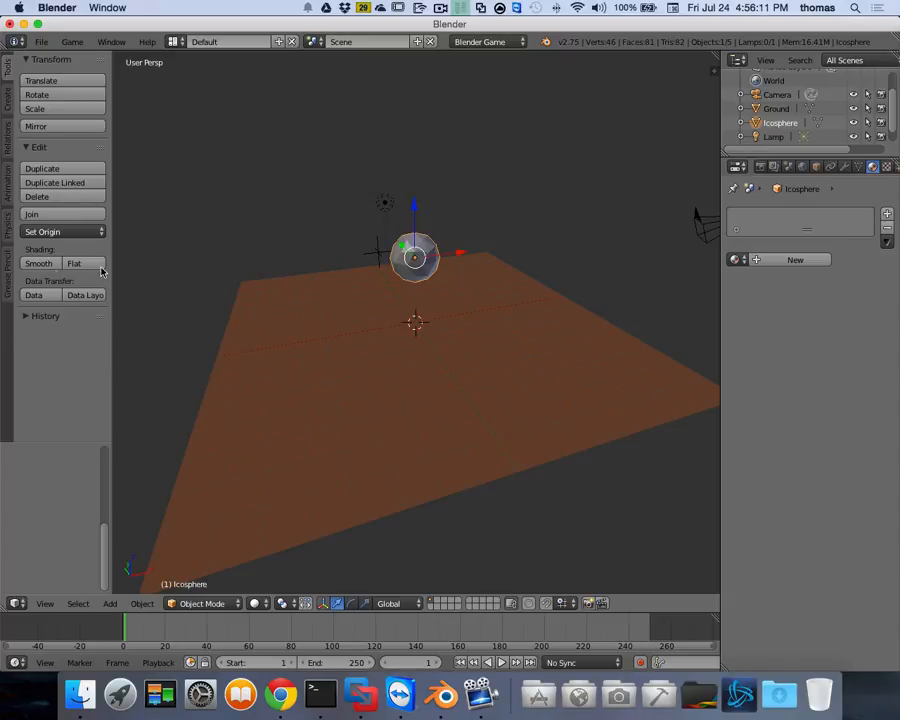
{"action": "left_click", "coordinate": [40, 263]}
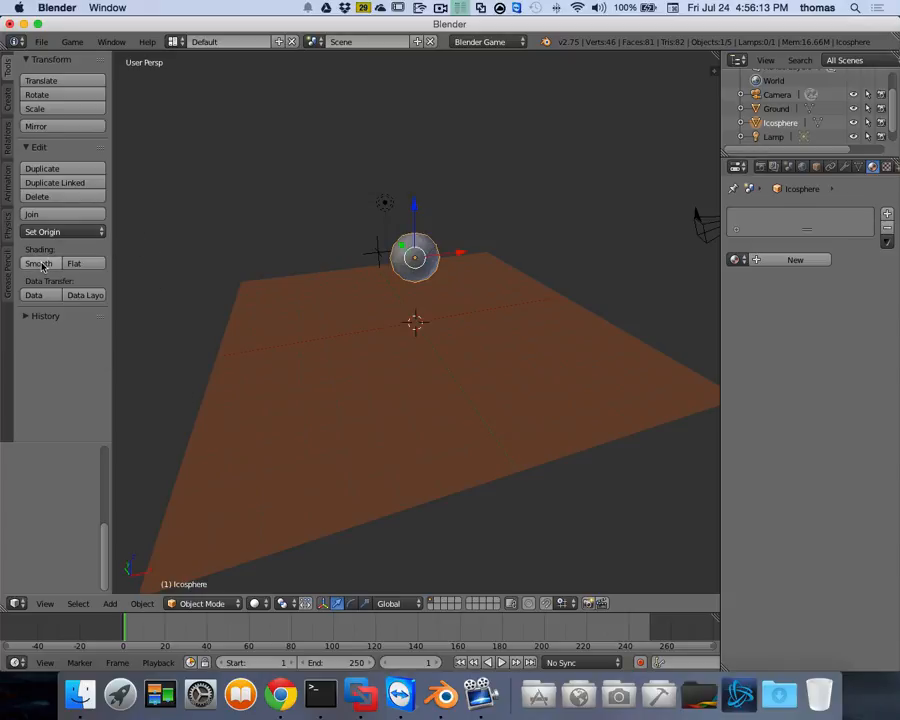
{"action": "scroll", "coordinate": [524, 243], "scroll_direction": "left", "scroll_amount": 10}
{"action": "scroll", "coordinate": [525, 242], "scroll_direction": "right", "scroll_amount": 10}
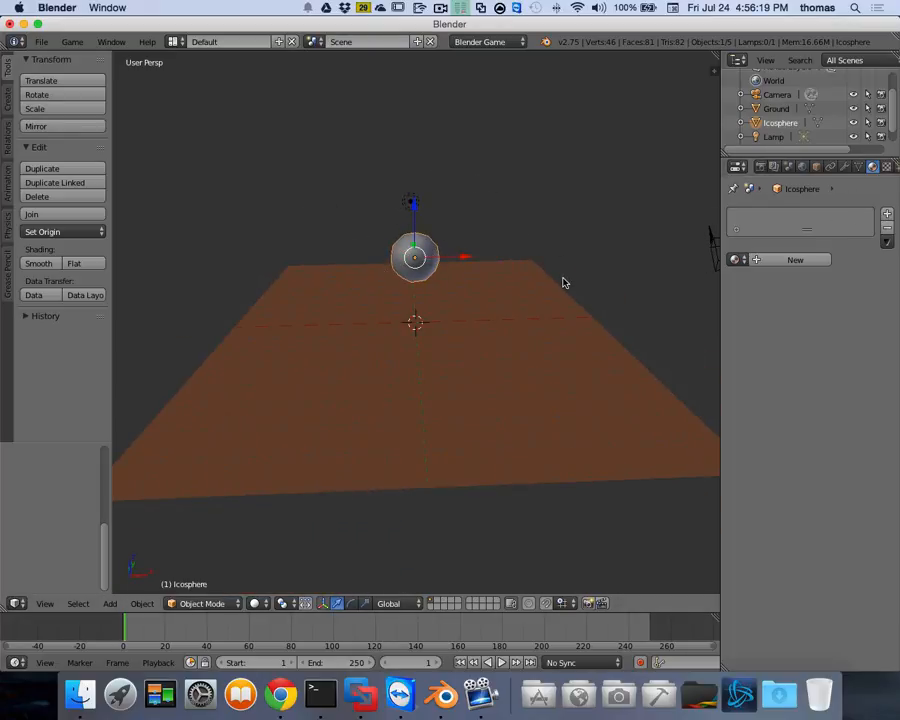
Try a Subdivision Surface modifier on the ico sphere with 2 view subdivisions and inspect the mesh up close.
{"action": "key", "text": "Tab"}
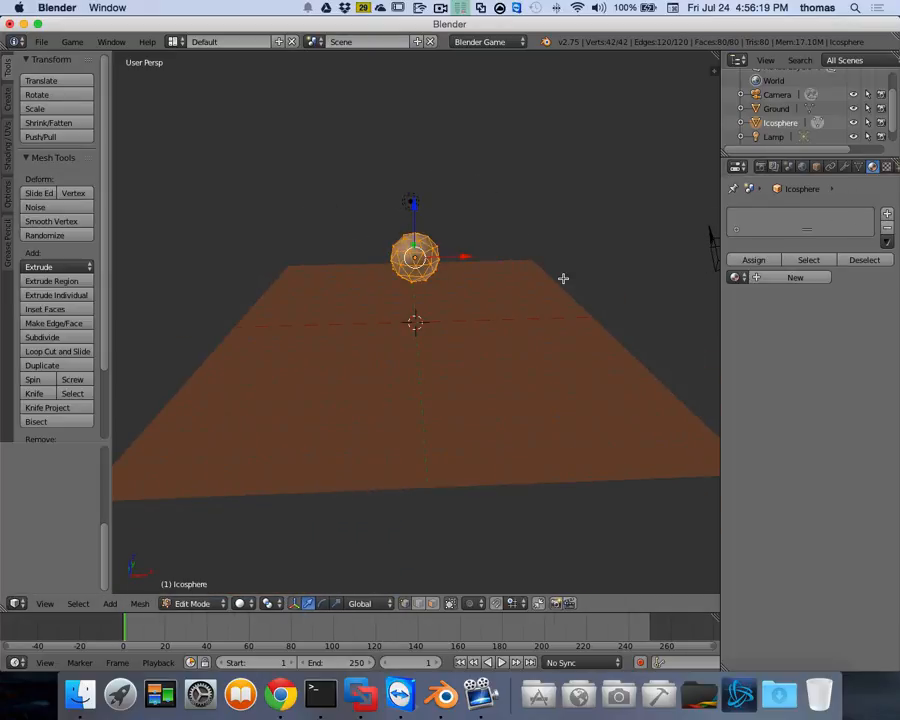
{"action": "left_click", "coordinate": [845, 167]}
{"action": "left_click", "coordinate": [791, 215]}
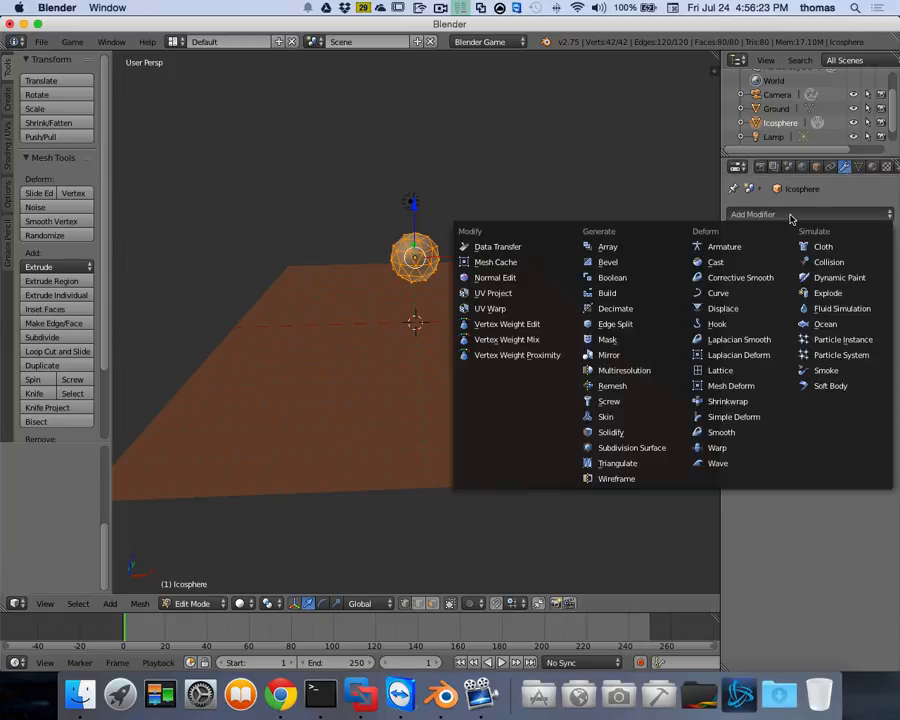
{"action": "left_click", "coordinate": [658, 447]}
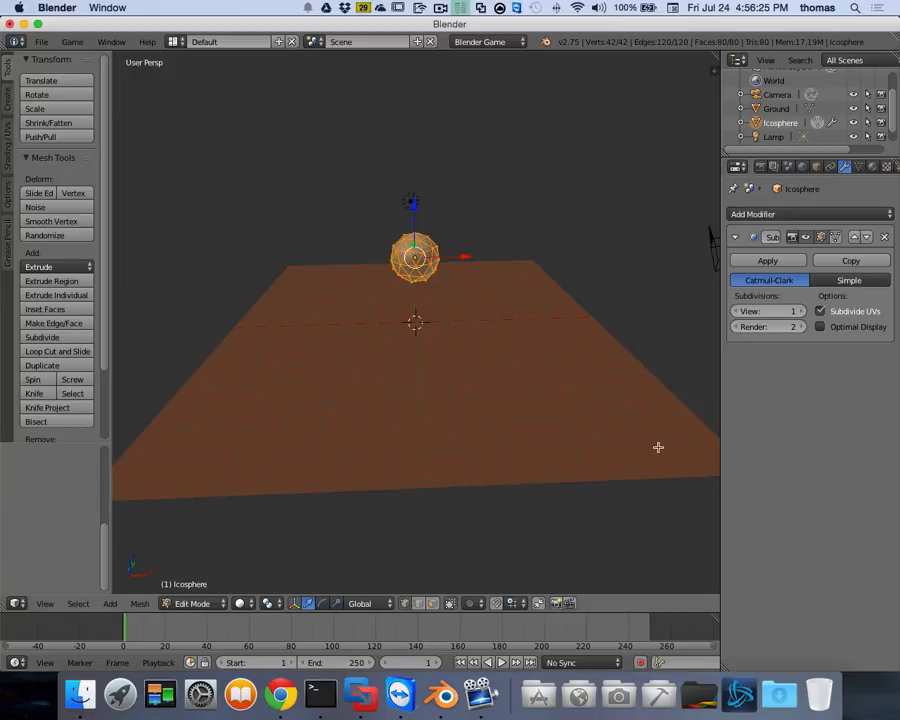
{"action": "left_click", "coordinate": [801, 313]}
{"action": "middle_click_drag", "start_coordinate": [450, 275], "coordinate": [418, 259]}
{"action": "scroll", "coordinate": [418, 260], "scroll_direction": "up", "scroll_amount": 3}
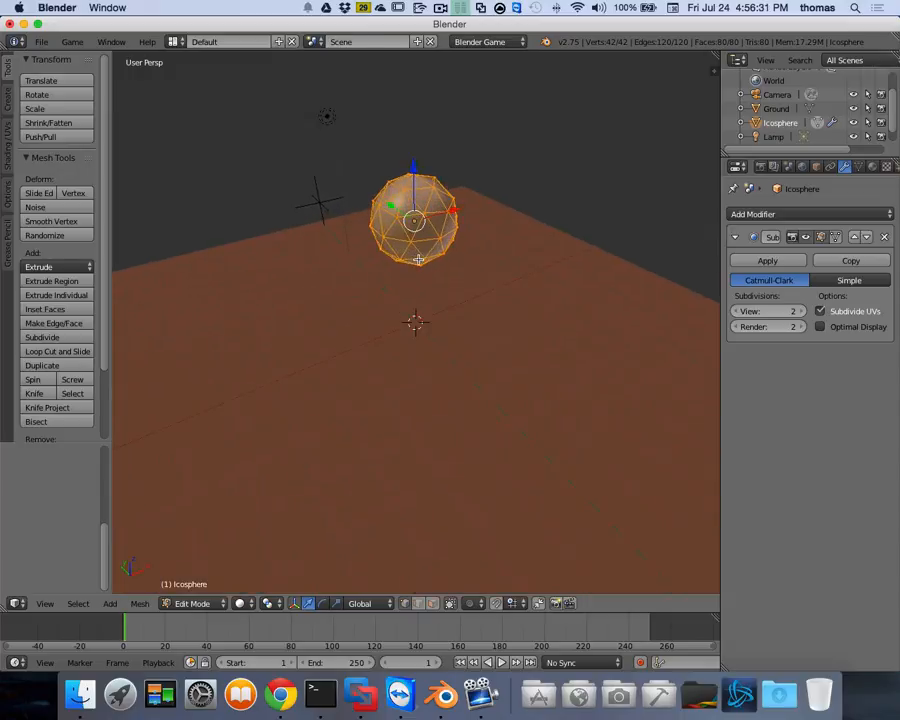
{"action": "scroll", "coordinate": [418, 260], "scroll_direction": "up", "scroll_amount": 3, "text": "shift"}
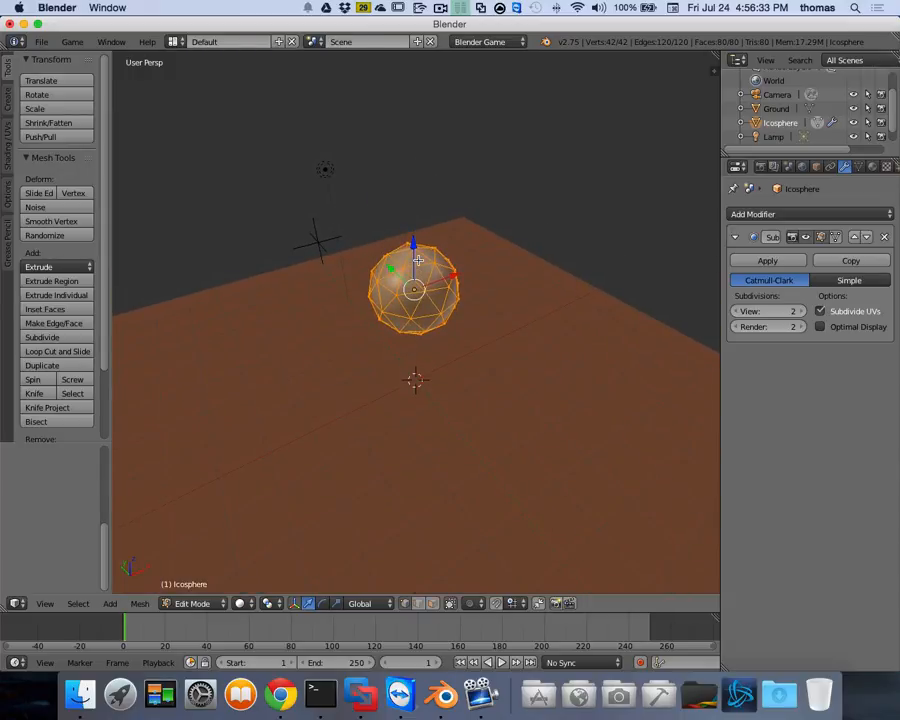
{"action": "scroll", "coordinate": [418, 260], "scroll_direction": "up", "scroll_amount": 4}
{"action": "middle_click_drag", "start_coordinate": [437, 229], "coordinate": [463, 227]}
{"action": "middle_click_drag", "start_coordinate": [543, 245], "coordinate": [523, 170]}
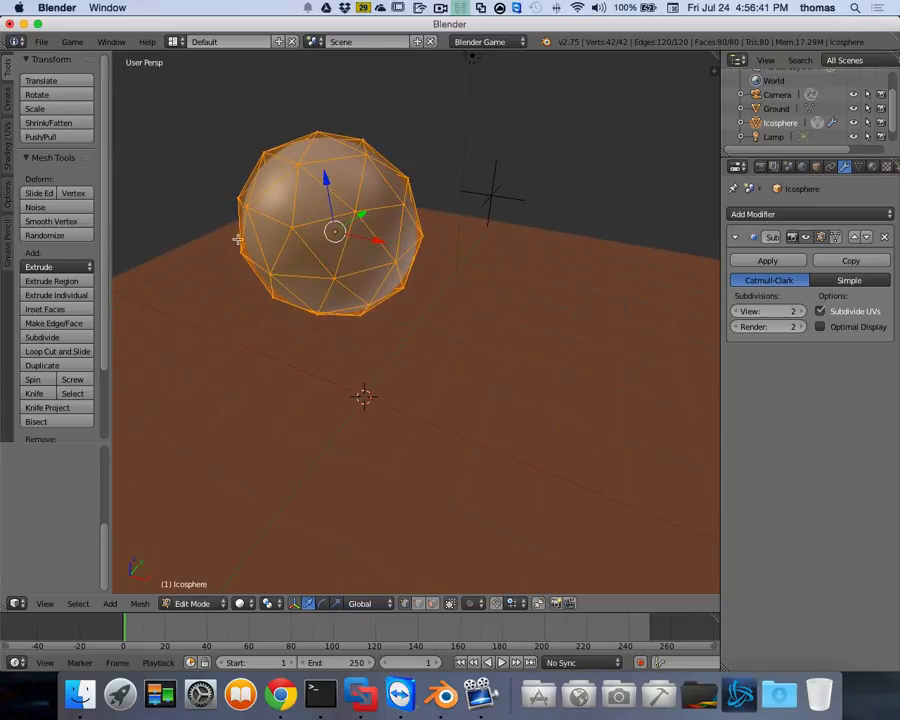
{"action": "scroll", "coordinate": [321, 275], "scroll_direction": "left", "scroll_amount": 3}
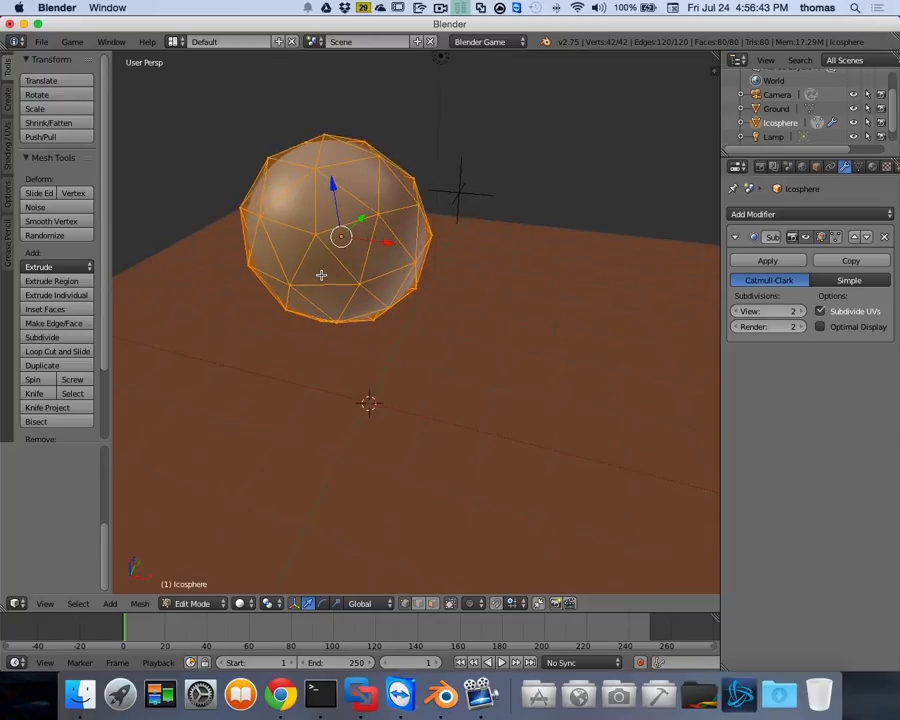
Remove the Subdivision Surface modifier and return the ico sphere to flat shading in Object Mode.
{"action": "left_click", "coordinate": [884, 238]}
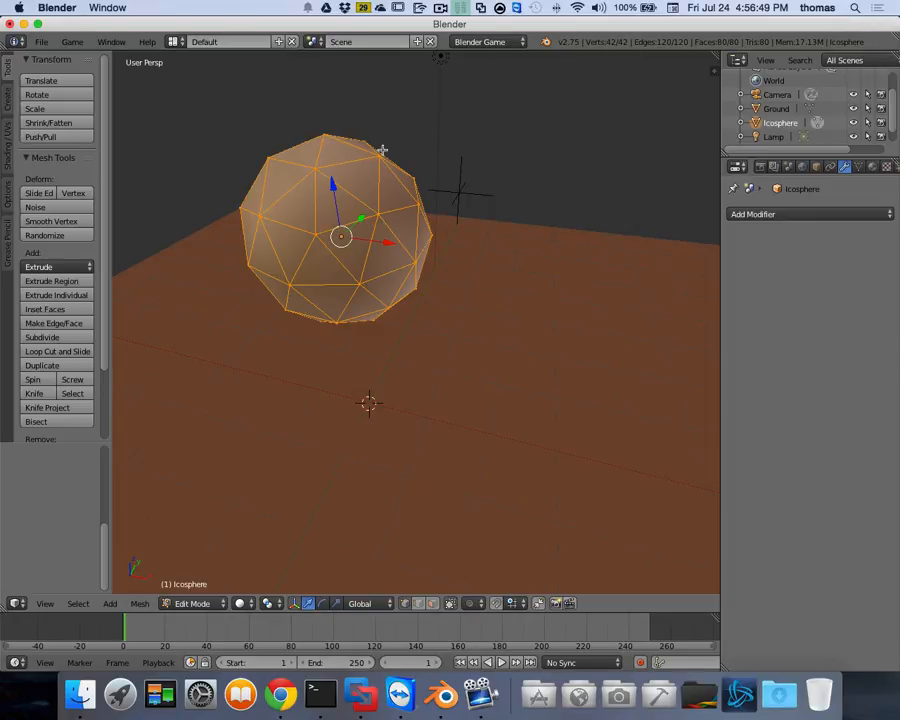
{"action": "middle_click_drag", "start_coordinate": [401, 165], "coordinate": [531, 258]}
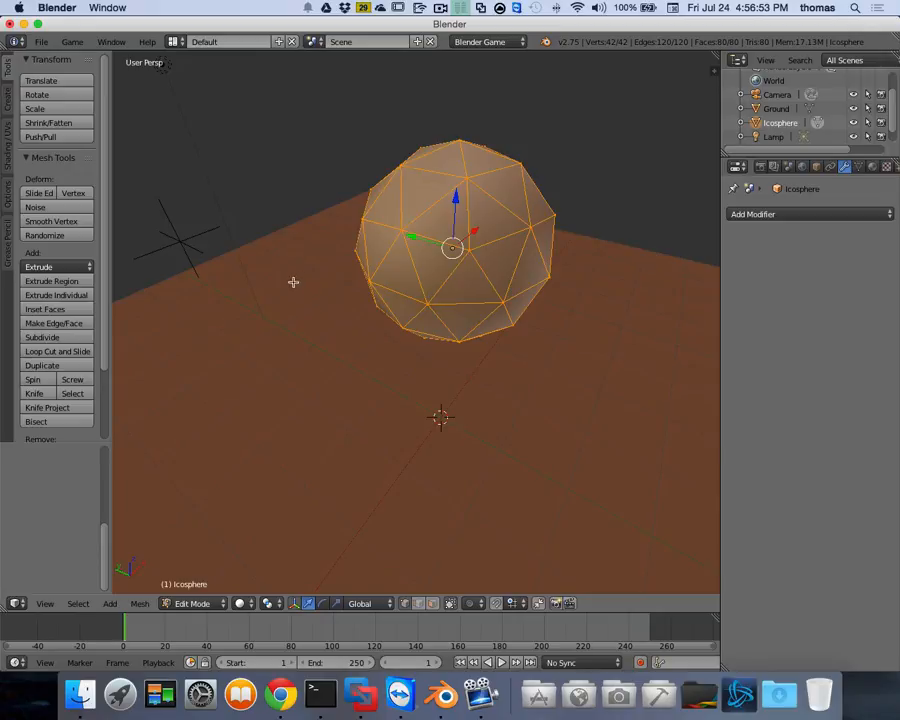
{"action": "key", "text": "Tab"}
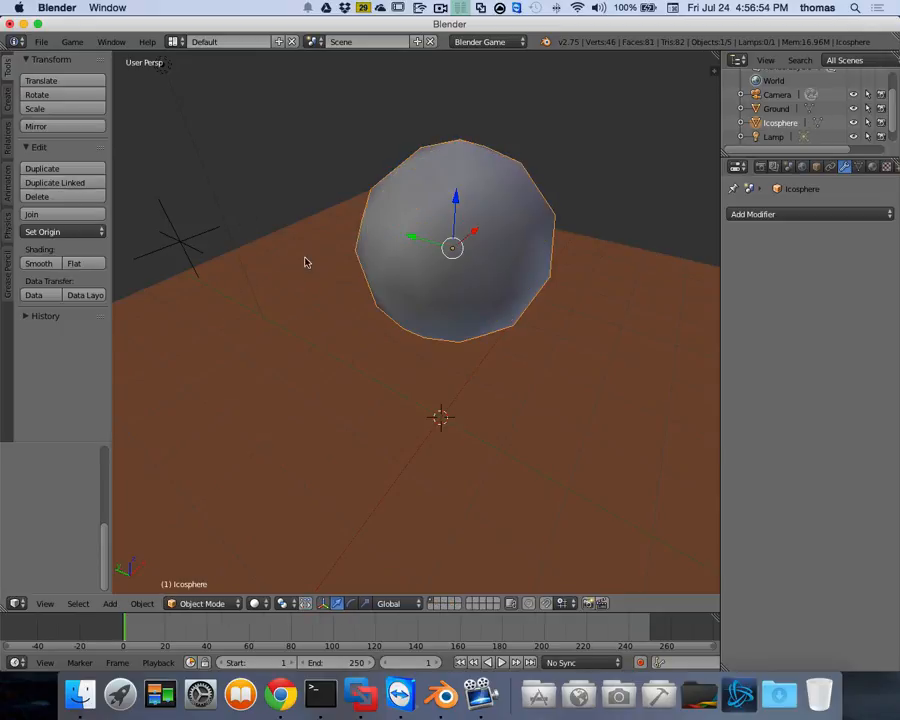
{"action": "left_click", "coordinate": [90, 265]}
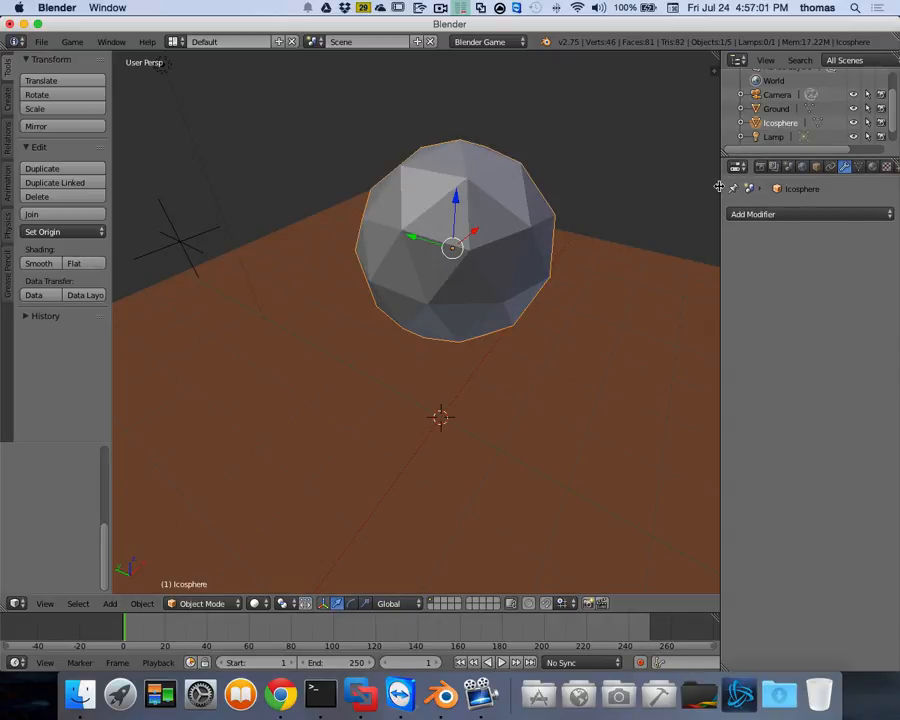
Widen the properties area and set the ico sphere's physics type to Rigid Body.
{"action": "left_click_drag", "start_coordinate": [720, 187], "coordinate": [653, 187]}
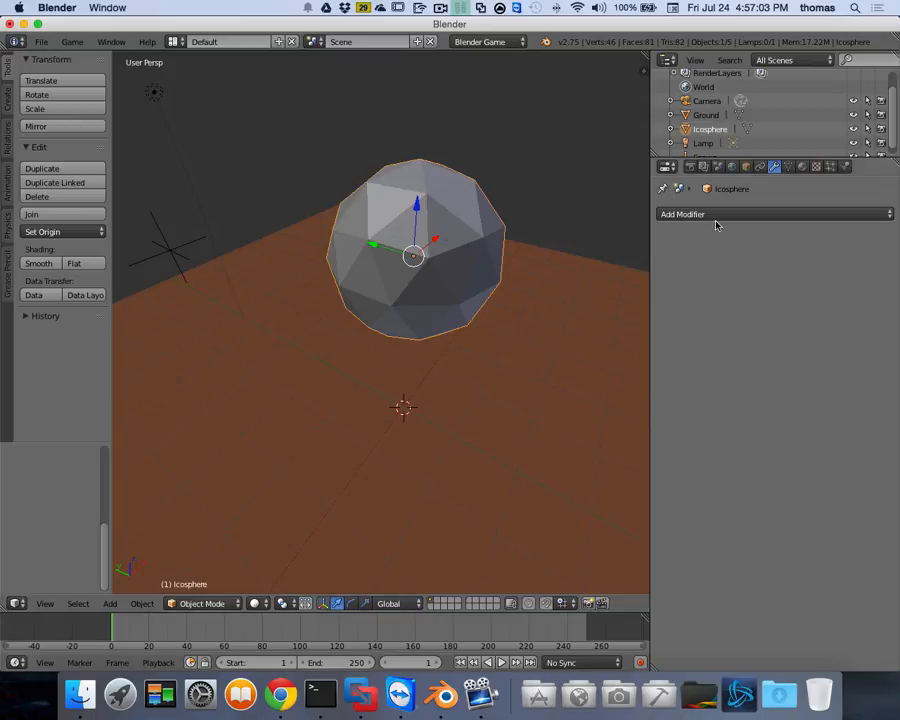
{"action": "left_click", "coordinate": [845, 166]}
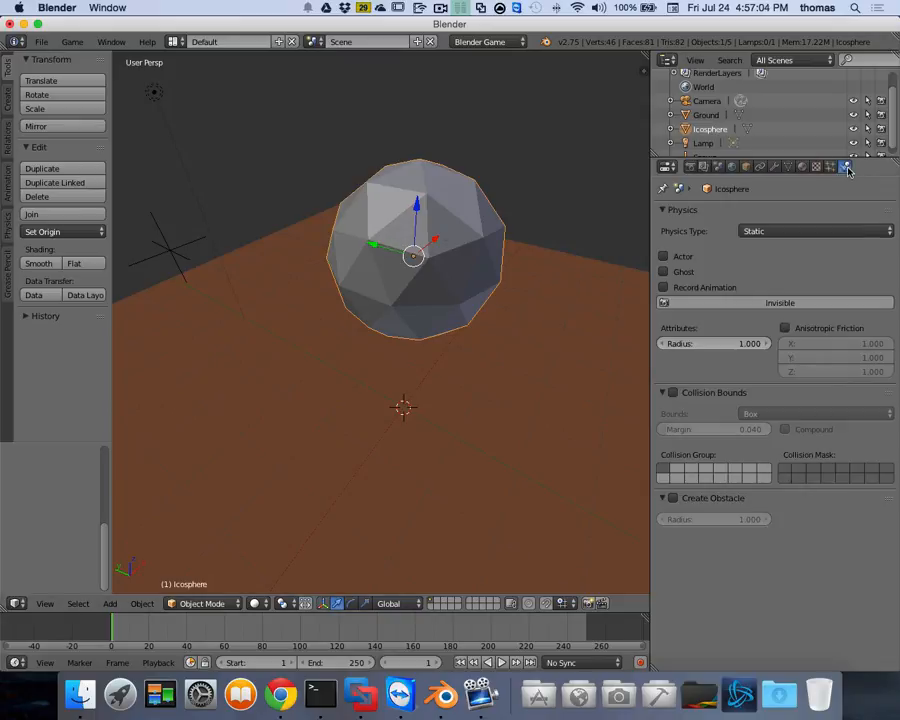
{"action": "left_click", "coordinate": [783, 233]}
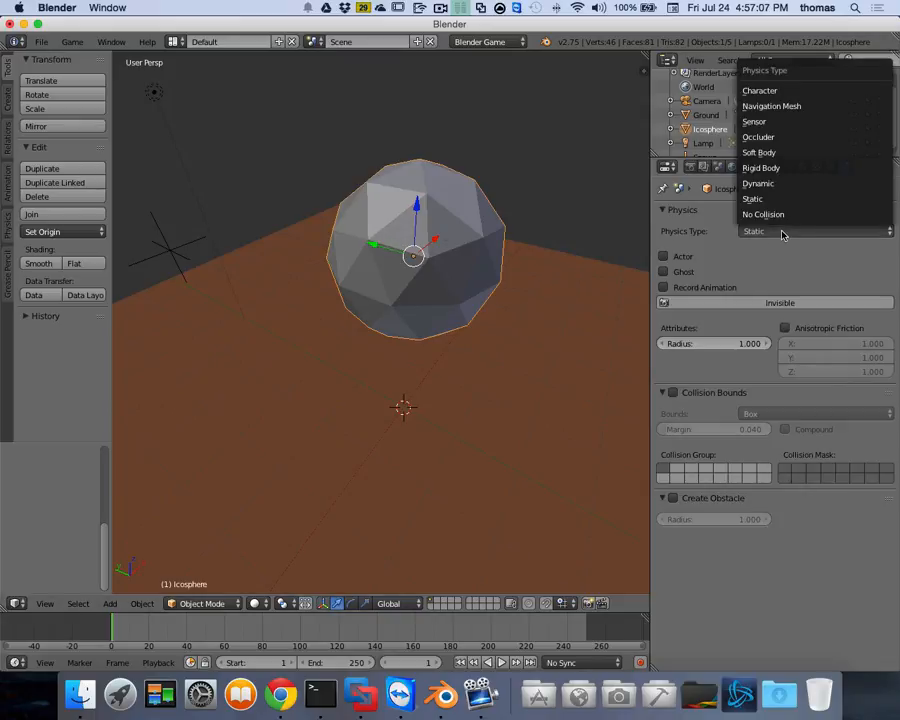
{"action": "left_click", "coordinate": [782, 169]}
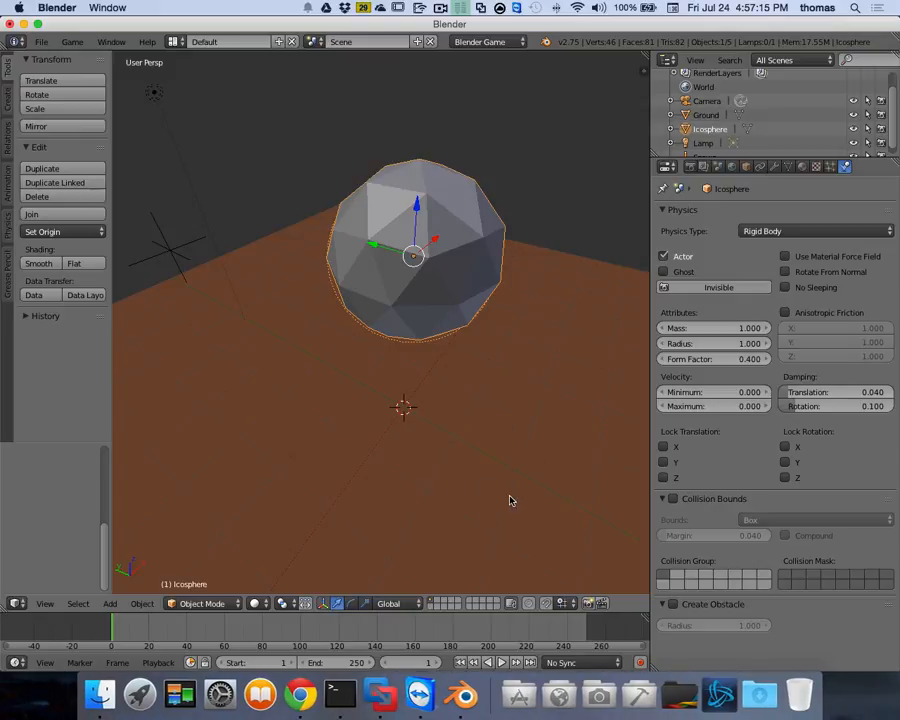
Enable collision bounds on the ico sphere, try the Sphere shape, and set the bounds to Triangle Mesh.
{"action": "left_click", "coordinate": [674, 498]}
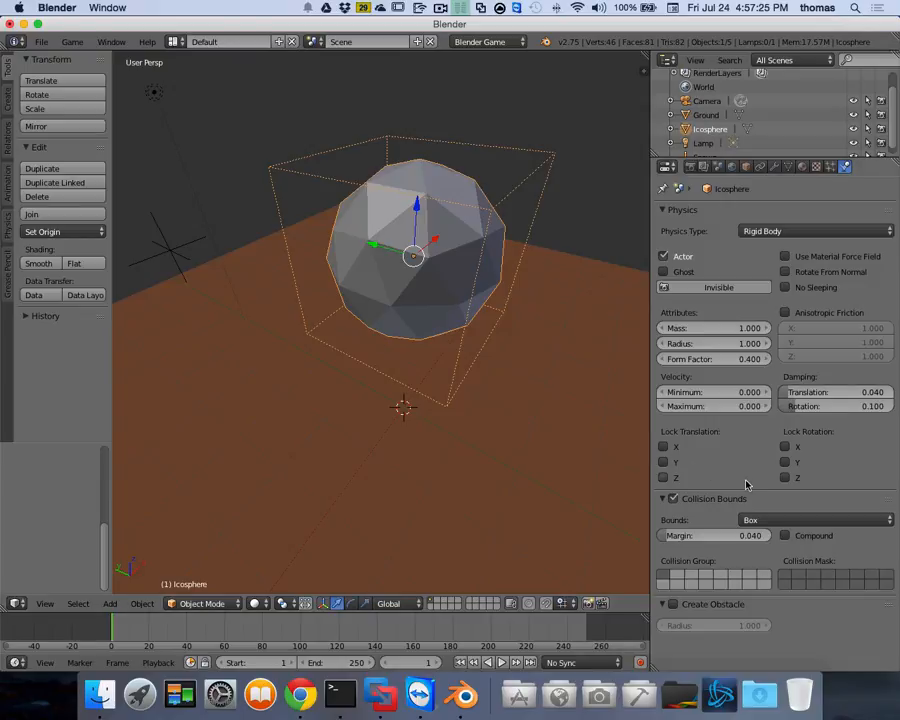
{"action": "left_click", "coordinate": [818, 520]}
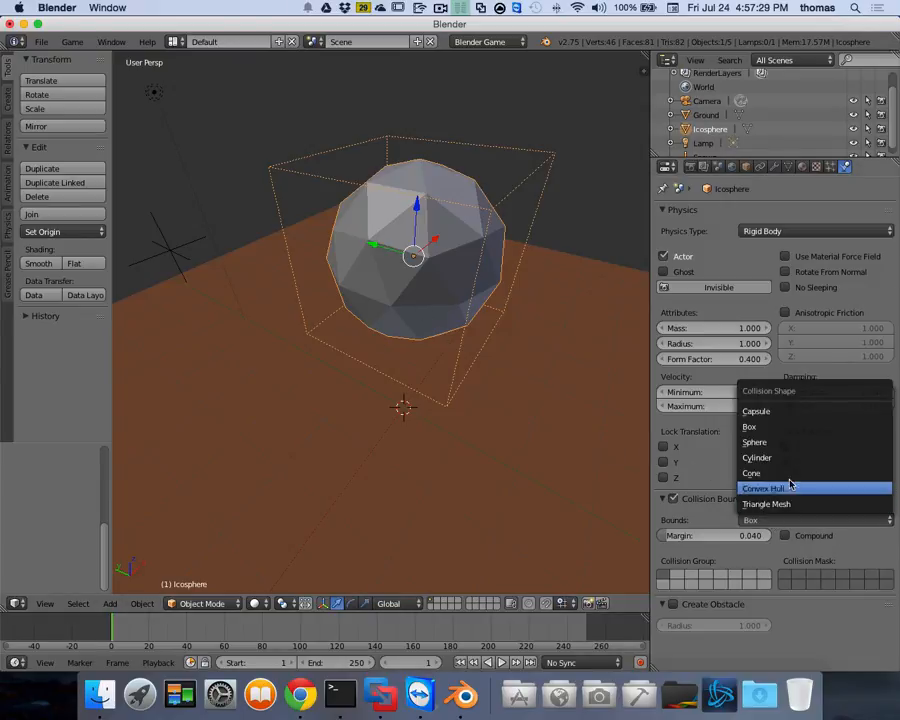
{"action": "left_click", "coordinate": [789, 443]}
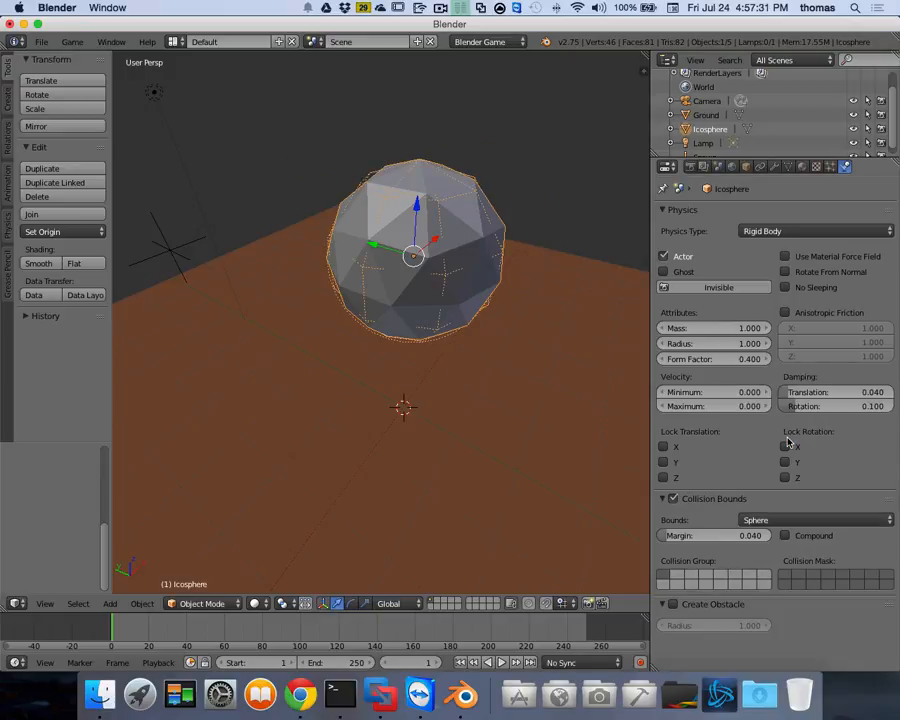
{"action": "left_click", "coordinate": [785, 520]}
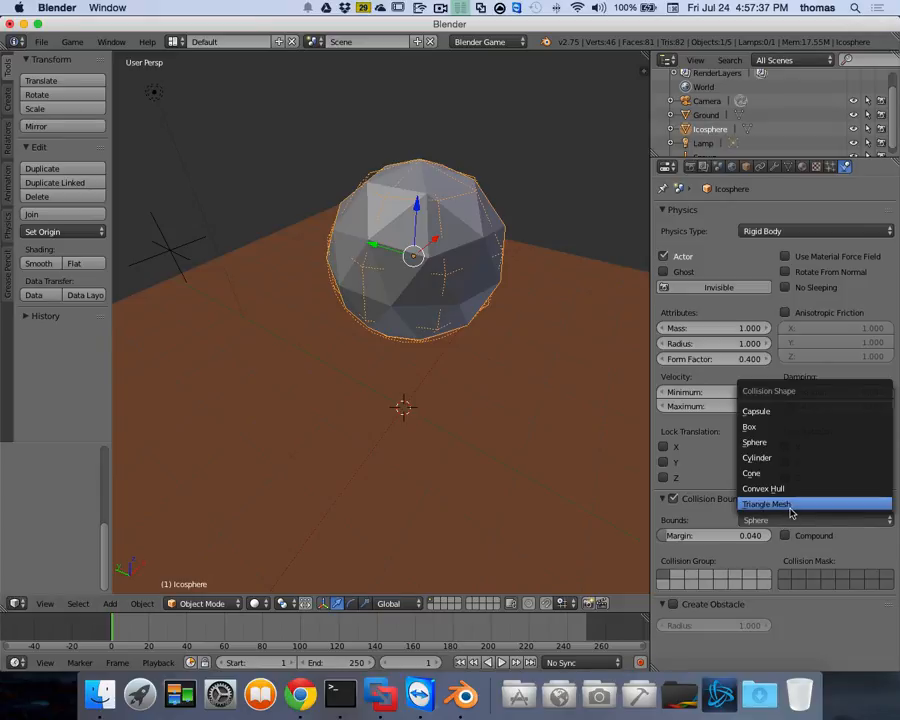
{"action": "left_click", "coordinate": [790, 507]}
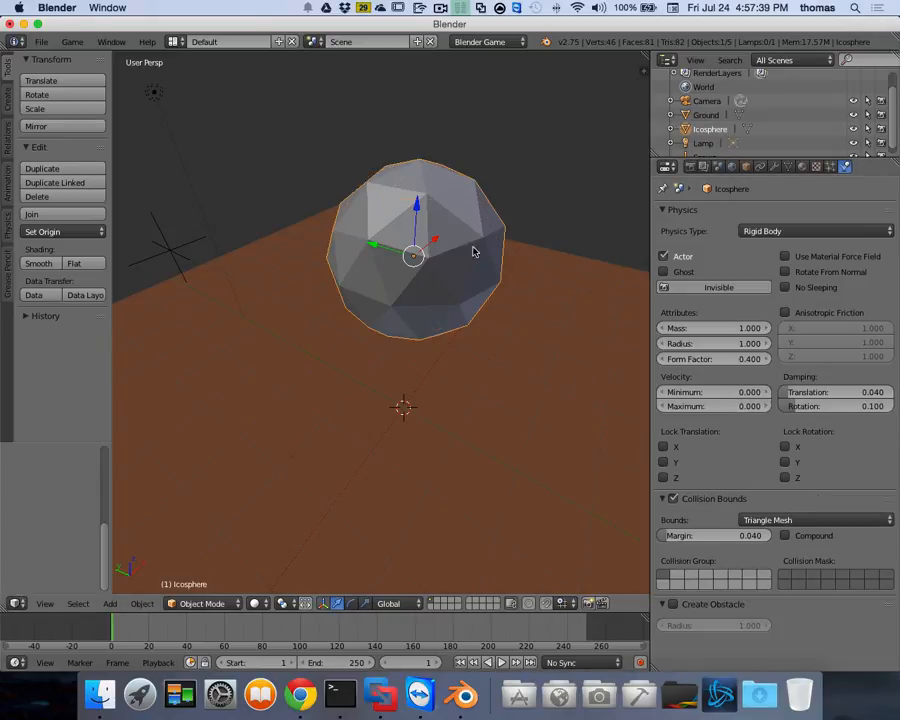
{"action": "scroll", "coordinate": [427, 290], "scroll_direction": "left", "scroll_amount": 5}
{"action": "scroll", "coordinate": [427, 290], "scroll_direction": "left", "scroll_amount": 8}
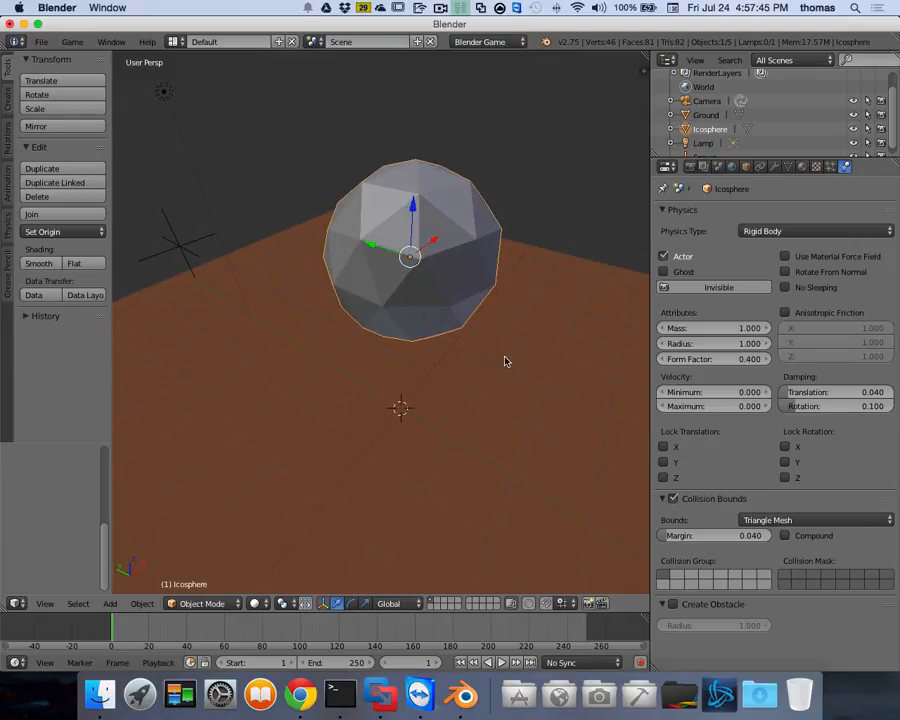
{"action": "scroll", "coordinate": [506, 373], "scroll_direction": "left", "scroll_amount": 8}
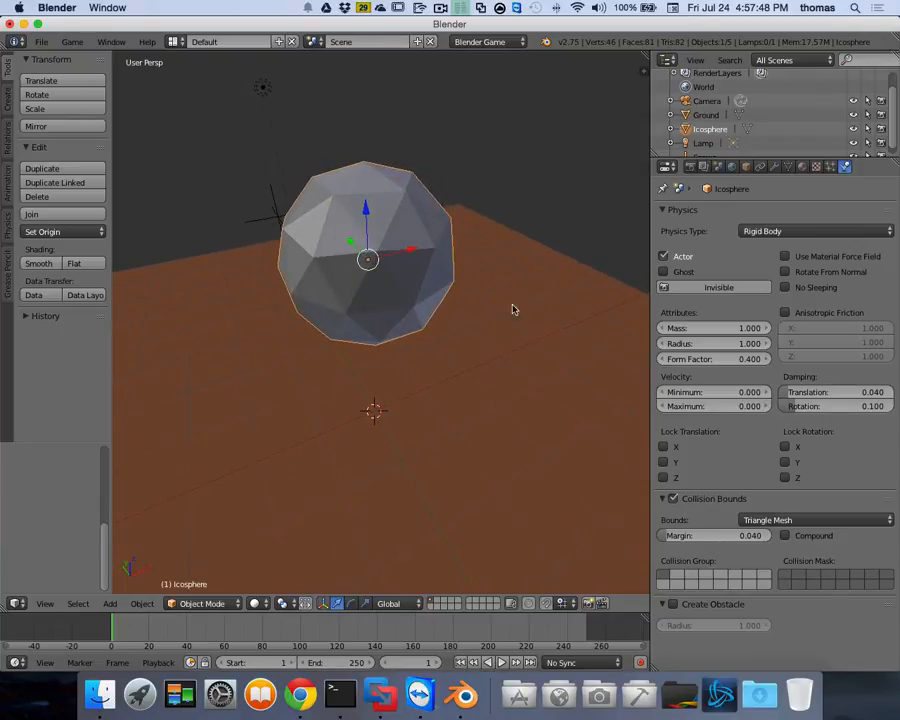
Add a new material to the ico sphere and set its specular intensity to 0.759.
{"action": "left_click", "coordinate": [801, 166]}
{"action": "left_click", "coordinate": [758, 262]}
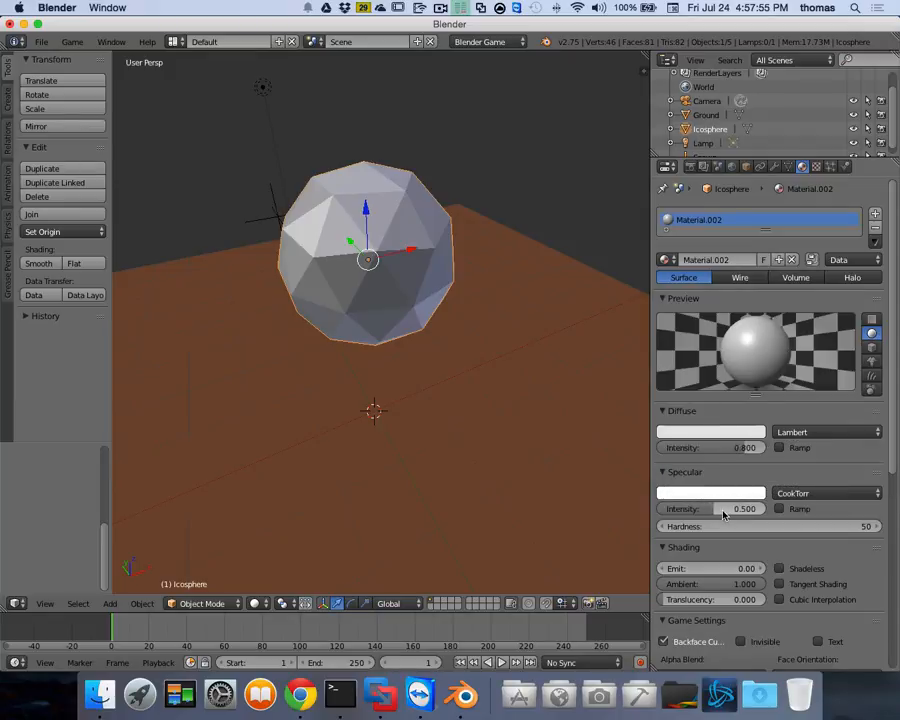
{"action": "left_click_drag", "start_coordinate": [719, 511], "coordinate": [760, 511]}
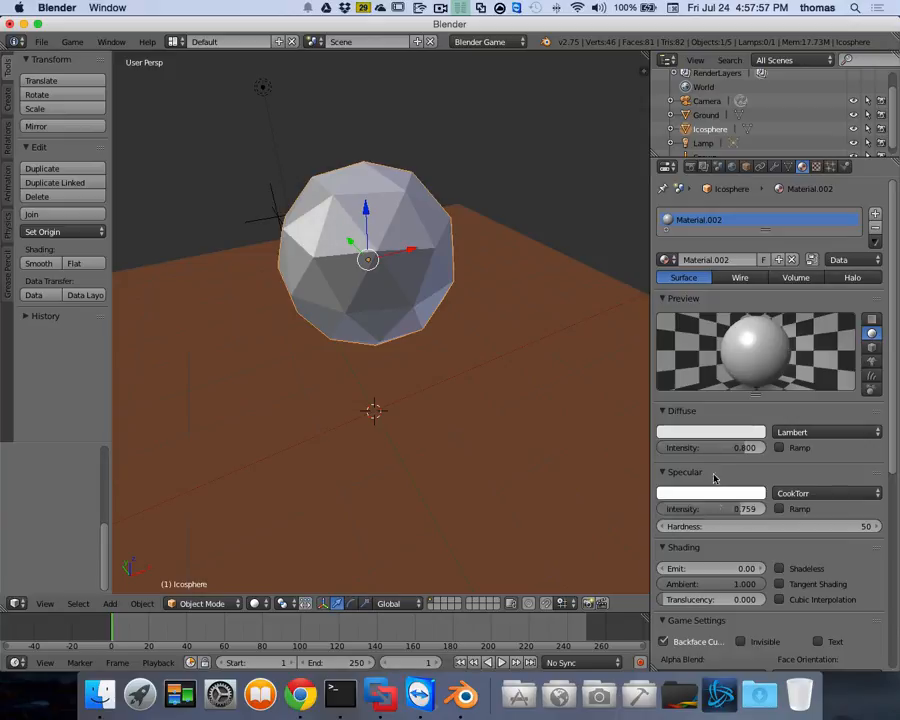
Set the ico sphere material's diffuse color to orange and raise its brightness to the maximum.
{"action": "left_click", "coordinate": [707, 434]}
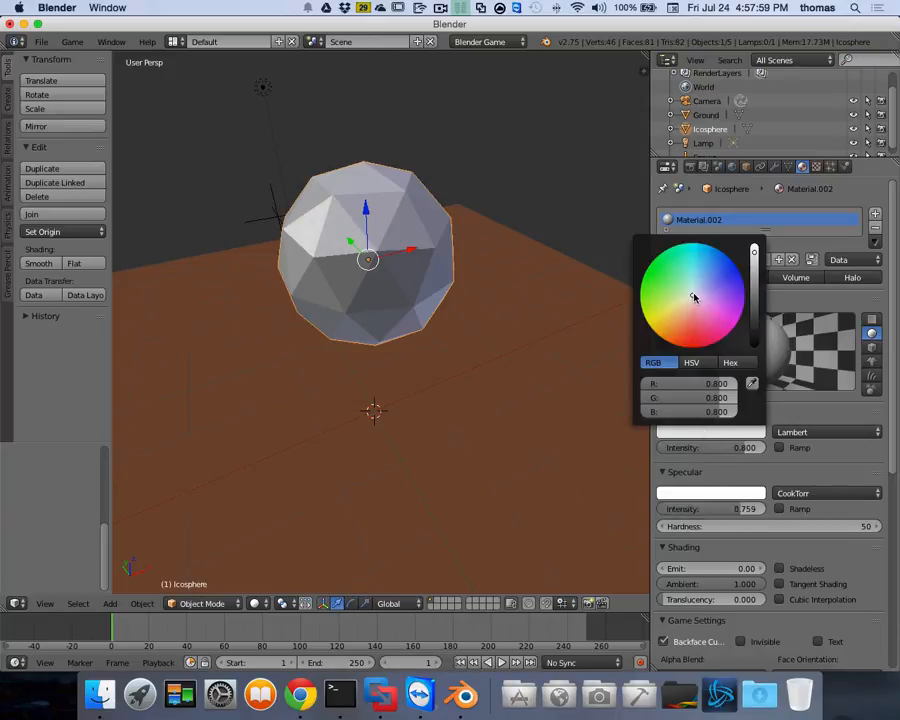
{"action": "left_click_drag", "start_coordinate": [693, 297], "coordinate": [678, 338]}
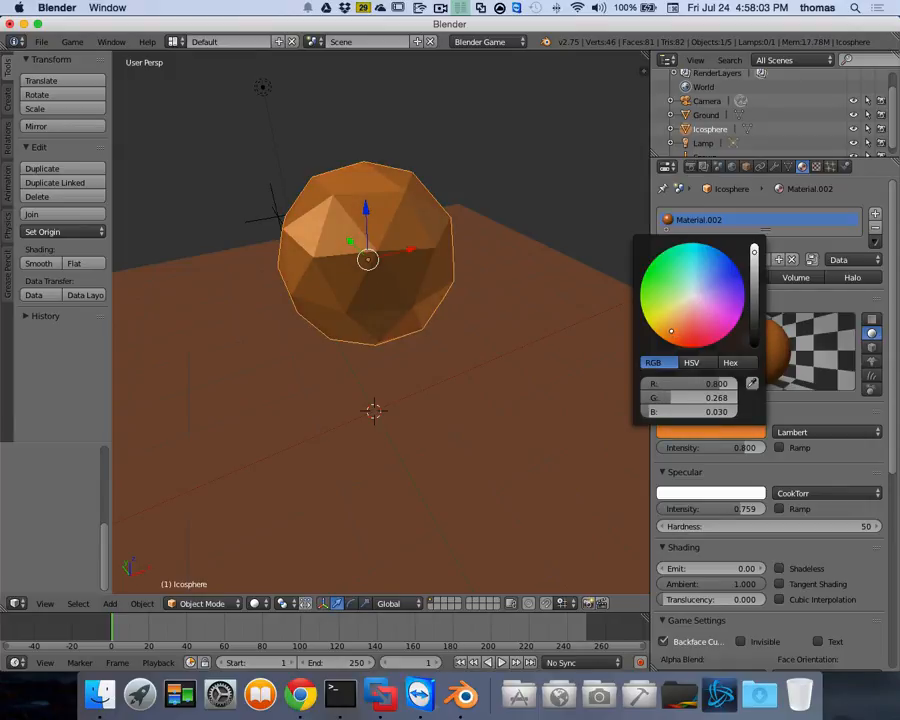
{"action": "left_click", "coordinate": [750, 434]}
{"action": "left_click_drag", "start_coordinate": [754, 253], "coordinate": [754, 243]}
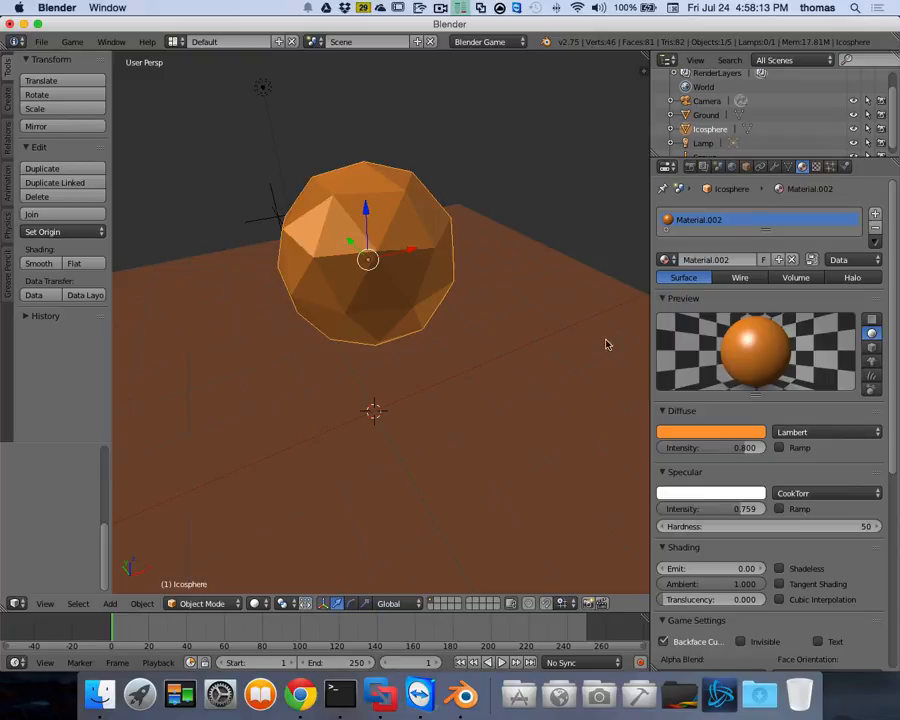
Narrow the properties area and raise the ico sphere along Z, higher above the ground.
{"action": "left_click_drag", "start_coordinate": [649, 188], "coordinate": [745, 188]}
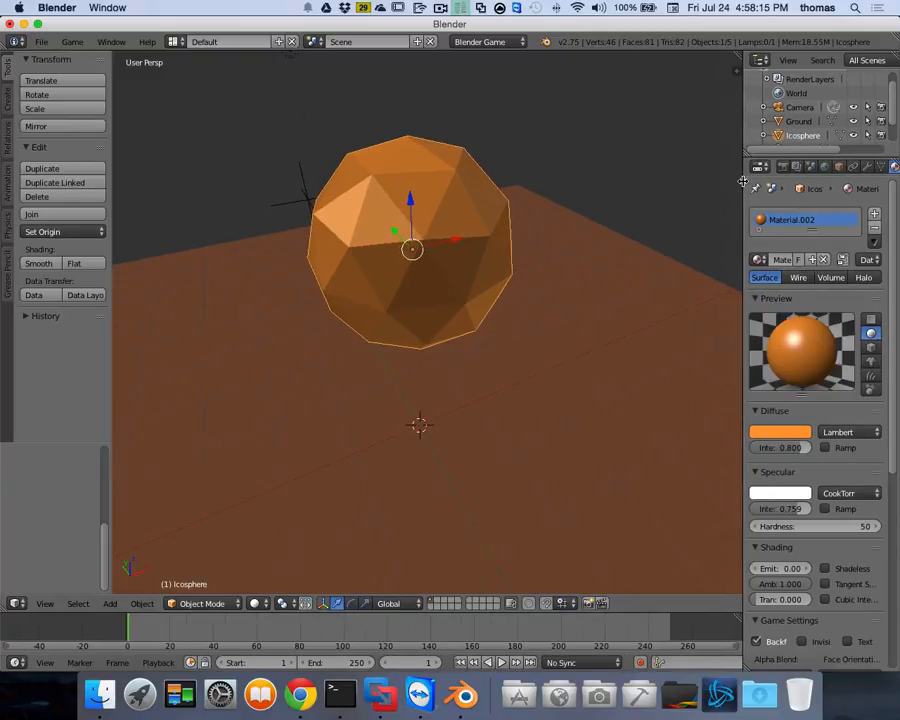
{"action": "scroll", "coordinate": [434, 263], "scroll_direction": "down", "scroll_amount": 6}
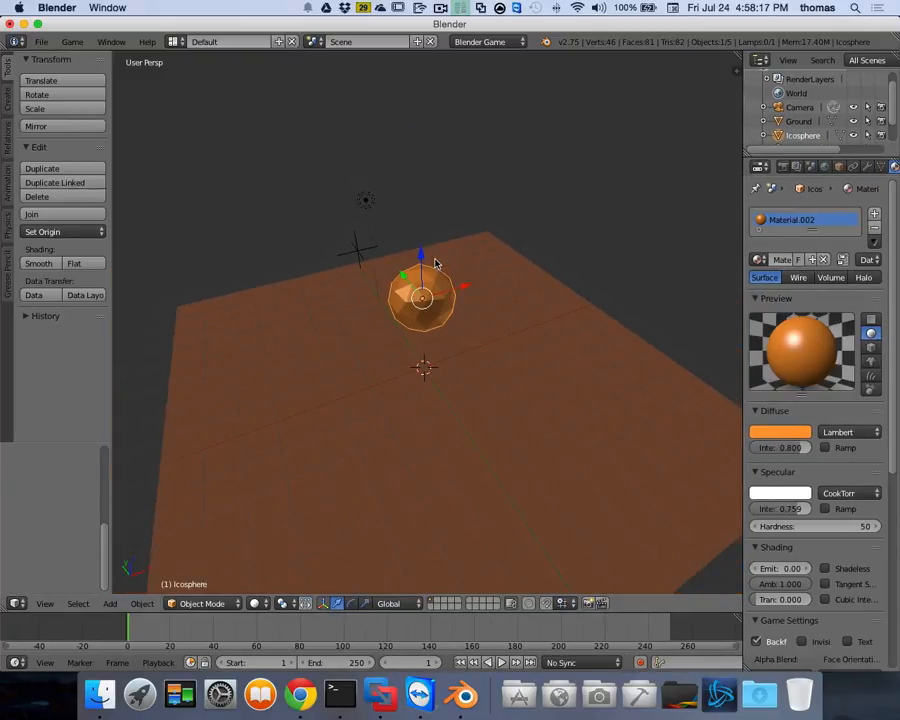
{"action": "left_click_drag", "start_coordinate": [425, 263], "coordinate": [422, 193]}
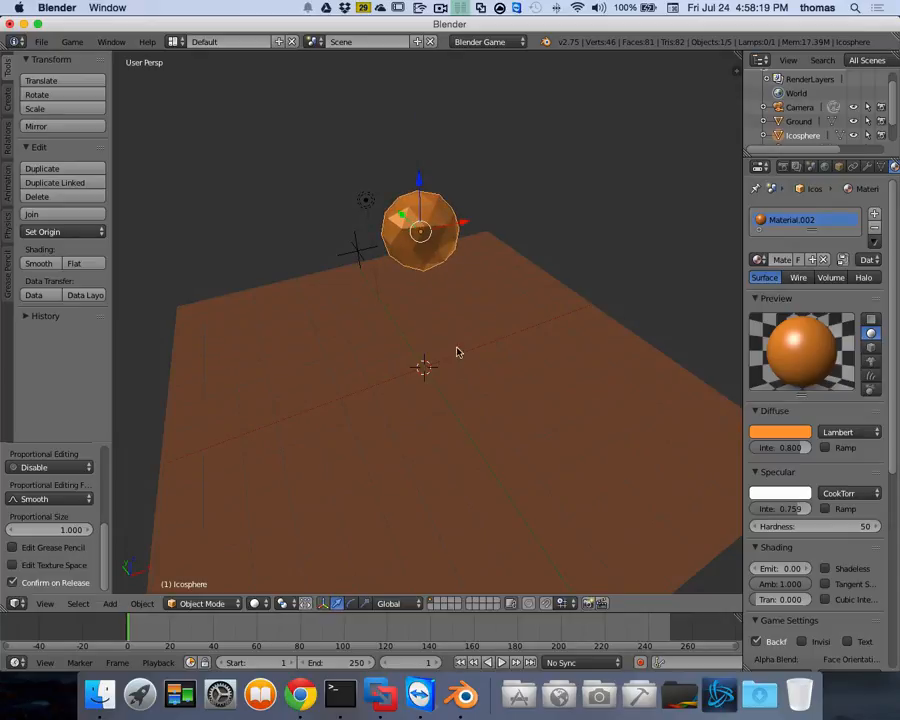
Look at the ground straight on from its front edge and align the active camera to this view.
{"action": "scroll", "coordinate": [485, 336], "scroll_direction": "right", "scroll_amount": 2}
{"action": "scroll", "coordinate": [491, 345], "scroll_direction": "left", "scroll_amount": 1}
{"action": "scroll", "coordinate": [491, 345], "scroll_direction": "up", "scroll_amount": 5}
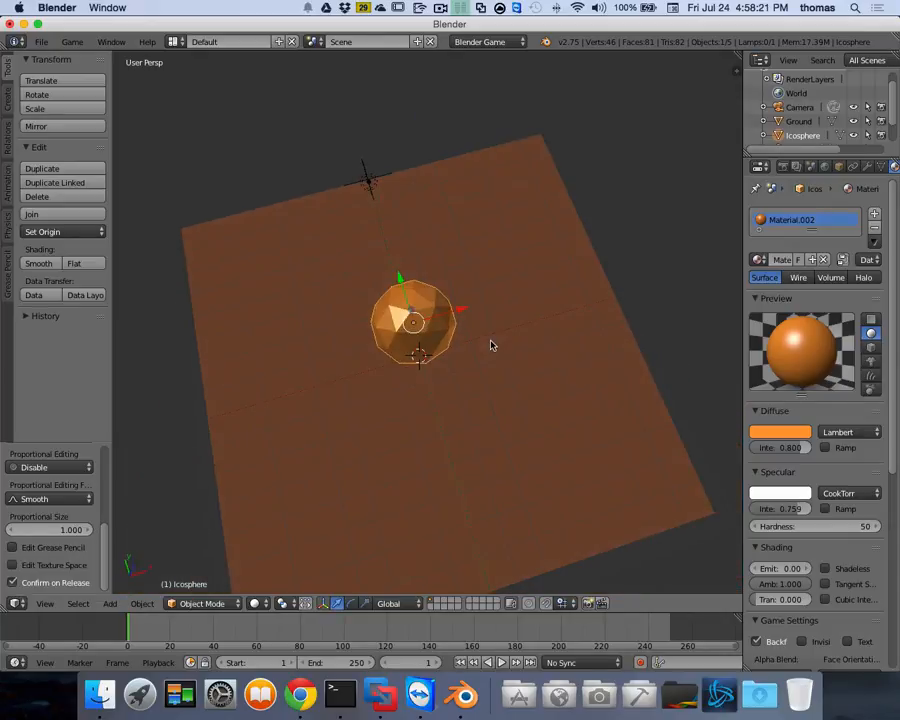
{"action": "scroll", "coordinate": [491, 345], "scroll_direction": "down", "scroll_amount": 3}
{"action": "scroll", "coordinate": [491, 345], "scroll_direction": "down", "scroll_amount": 5}
{"action": "scroll", "coordinate": [491, 345], "scroll_direction": "right", "scroll_amount": 5}
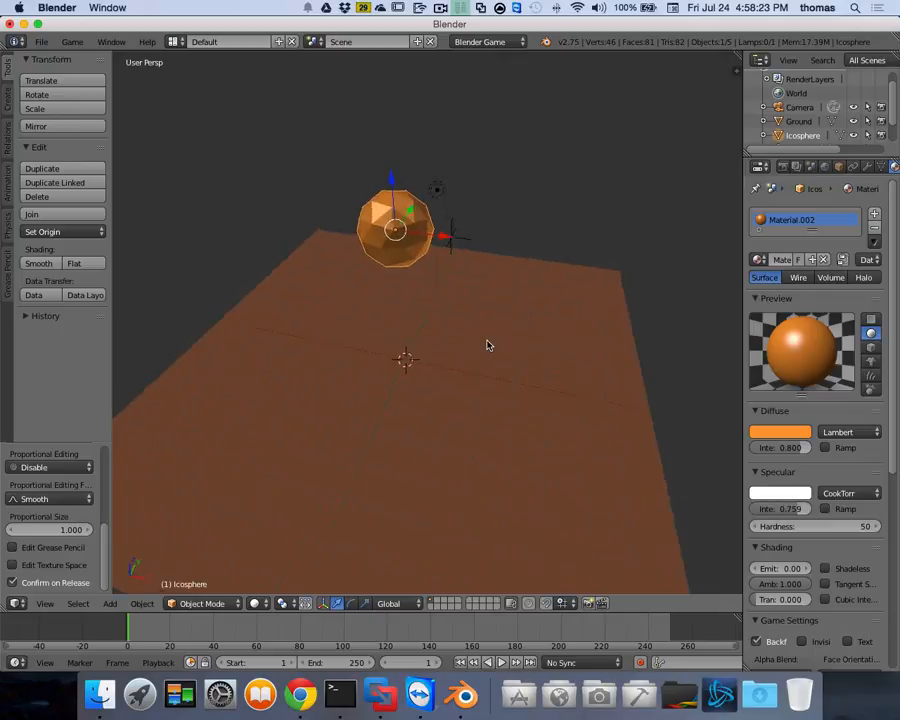
{"action": "scroll", "coordinate": [488, 345], "scroll_direction": "left", "scroll_amount": 3}
{"action": "scroll", "coordinate": [487, 345], "scroll_direction": "left", "scroll_amount": 2}
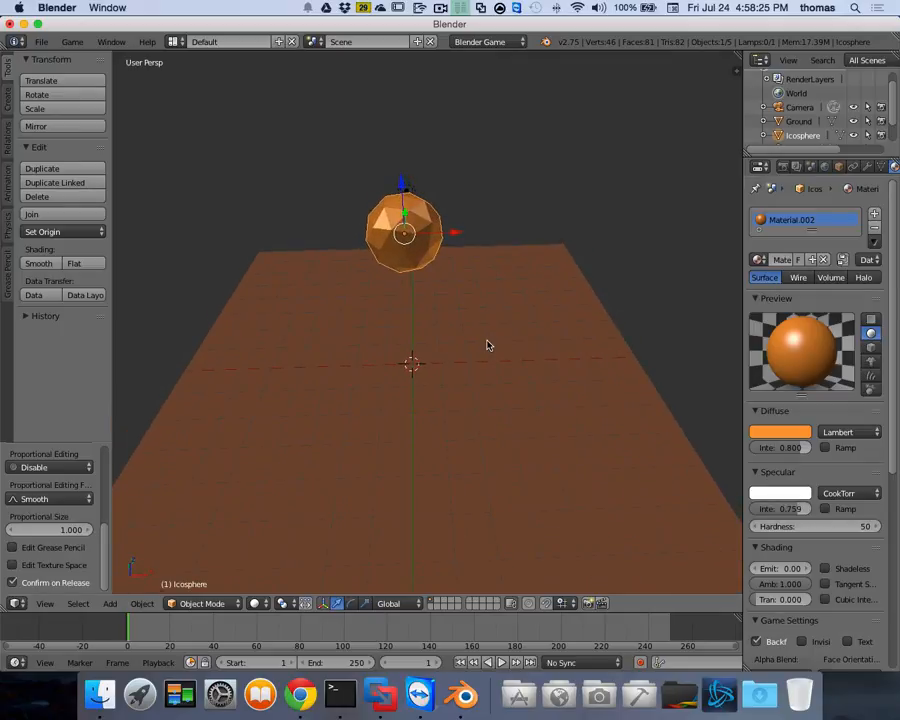
{"action": "left_click", "coordinate": [45, 603]}
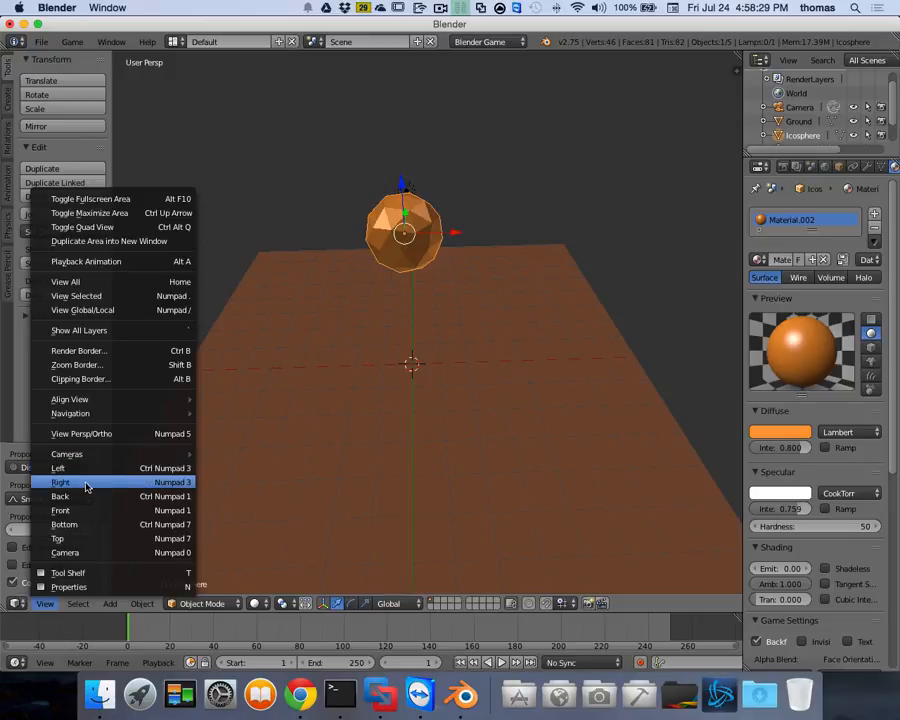
{"action": "mouse_move", "coordinate": [88, 396]}
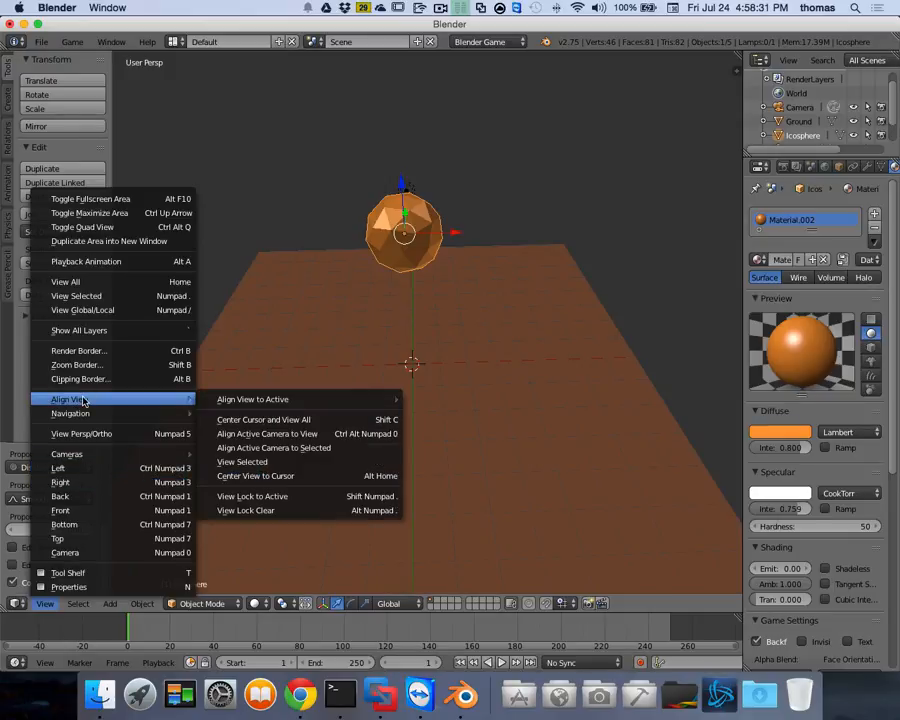
{"action": "mouse_move", "coordinate": [274, 406]}
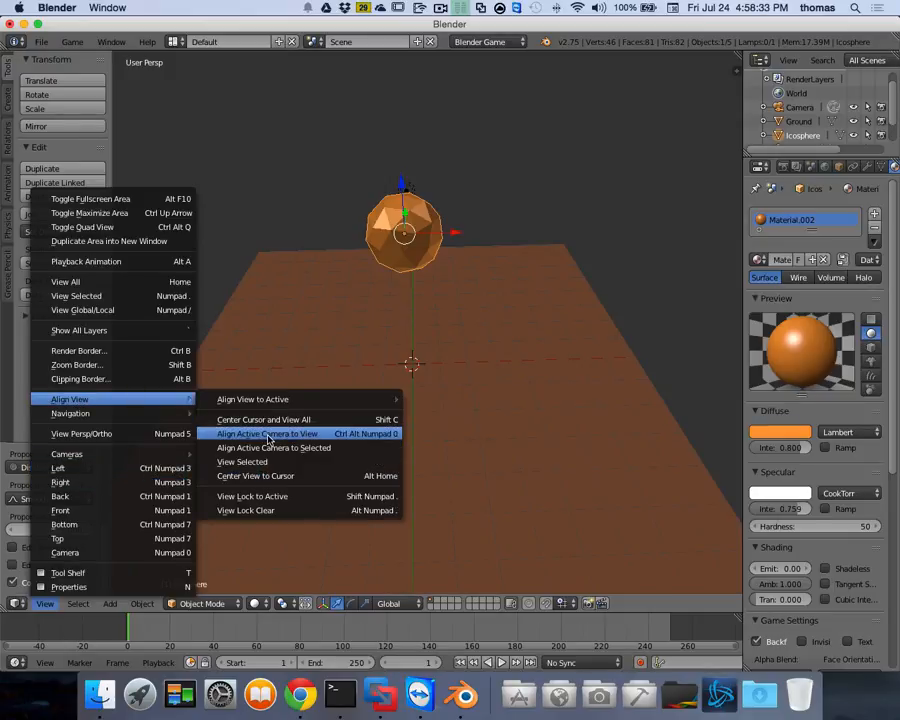
{"action": "left_click", "coordinate": [266, 433]}
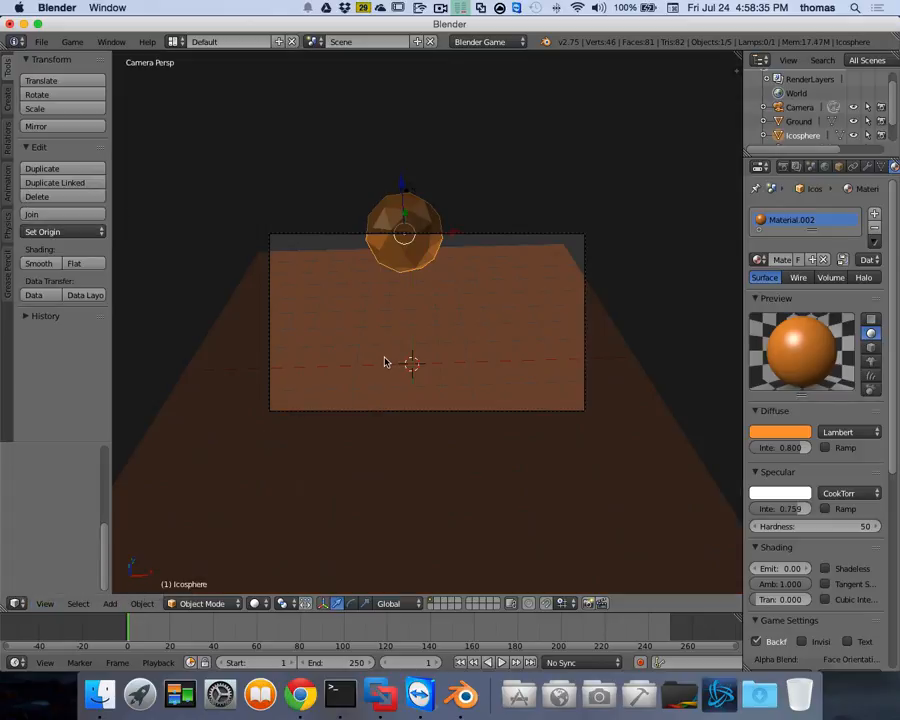
Lock the camera to the view and reframe it from a lower angle so the ground and the raised ico sphere fit the frame.
{"action": "scroll", "coordinate": [384, 363], "scroll_direction": "down", "scroll_amount": 3}
{"action": "scroll", "coordinate": [384, 363], "scroll_direction": "up", "scroll_amount": 5}
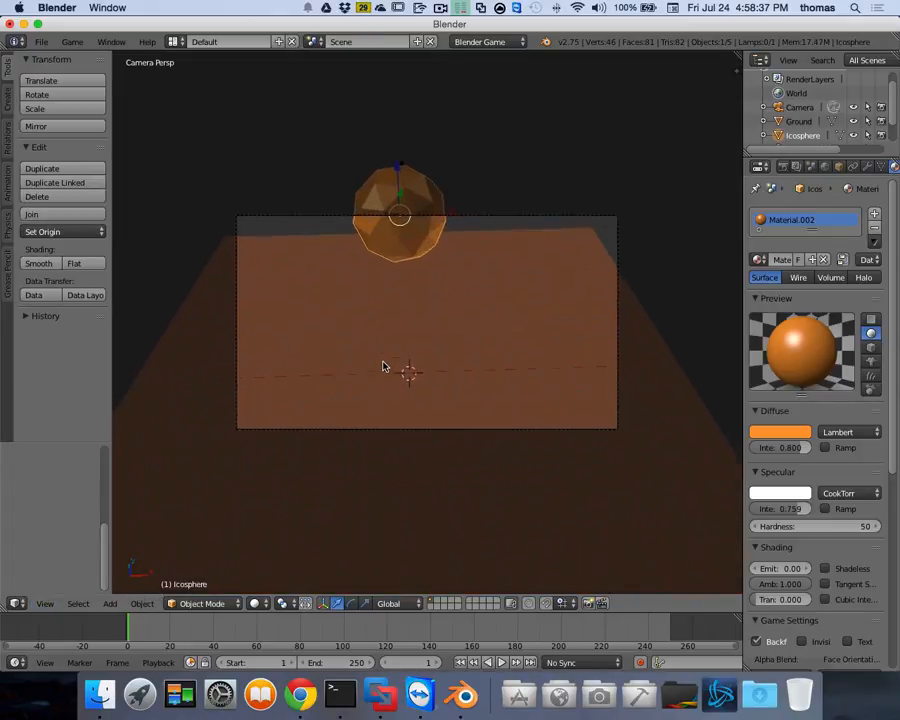
{"action": "scroll", "coordinate": [382, 366], "scroll_direction": "up", "scroll_amount": 3}
{"action": "scroll", "coordinate": [382, 366], "scroll_direction": "down", "scroll_amount": 1}
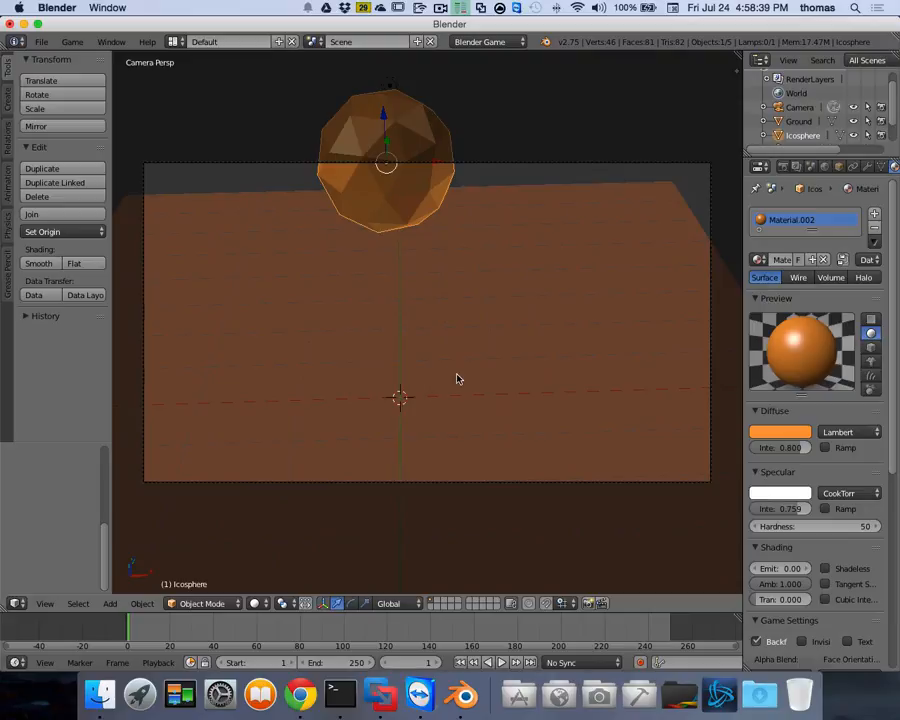
{"action": "key", "text": "n"}
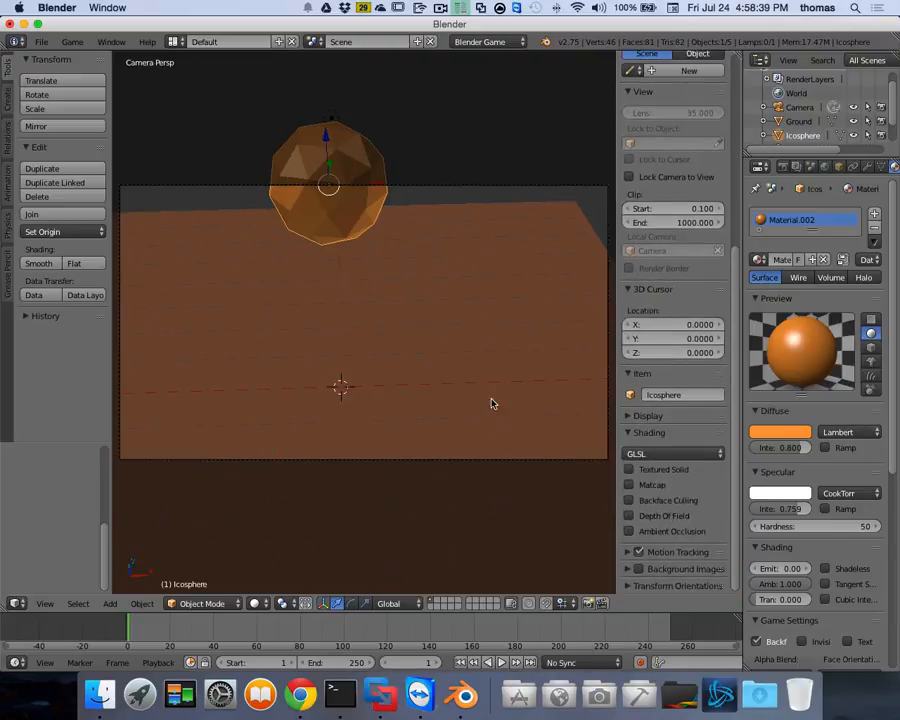
{"action": "left_click", "coordinate": [636, 178]}
{"action": "scroll", "coordinate": [382, 366], "scroll_direction": "down", "scroll_amount": 4}
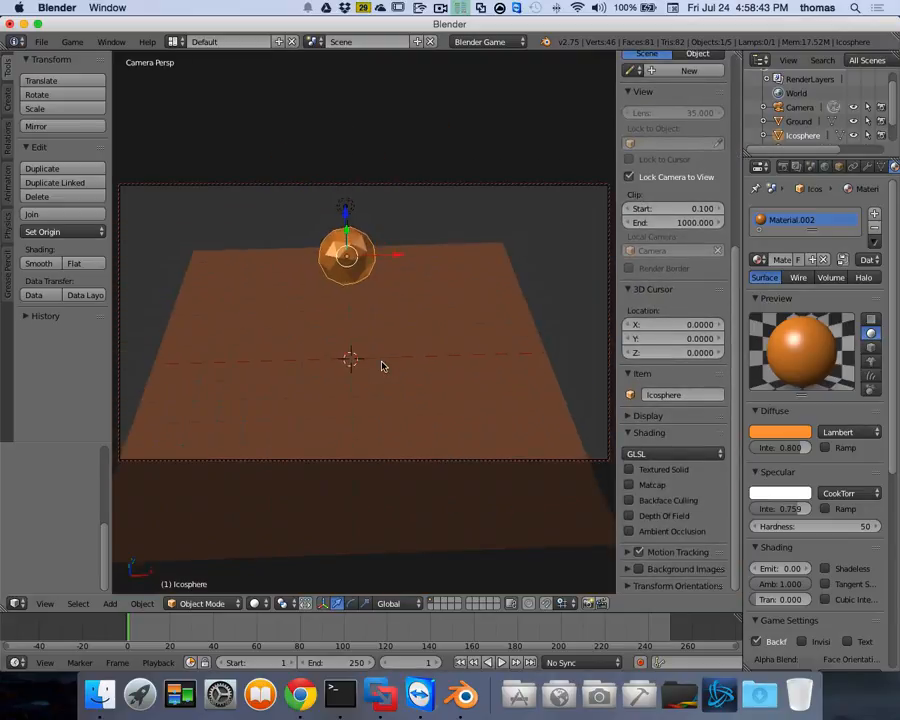
{"action": "scroll", "coordinate": [382, 366], "scroll_direction": "left", "scroll_amount": 2}
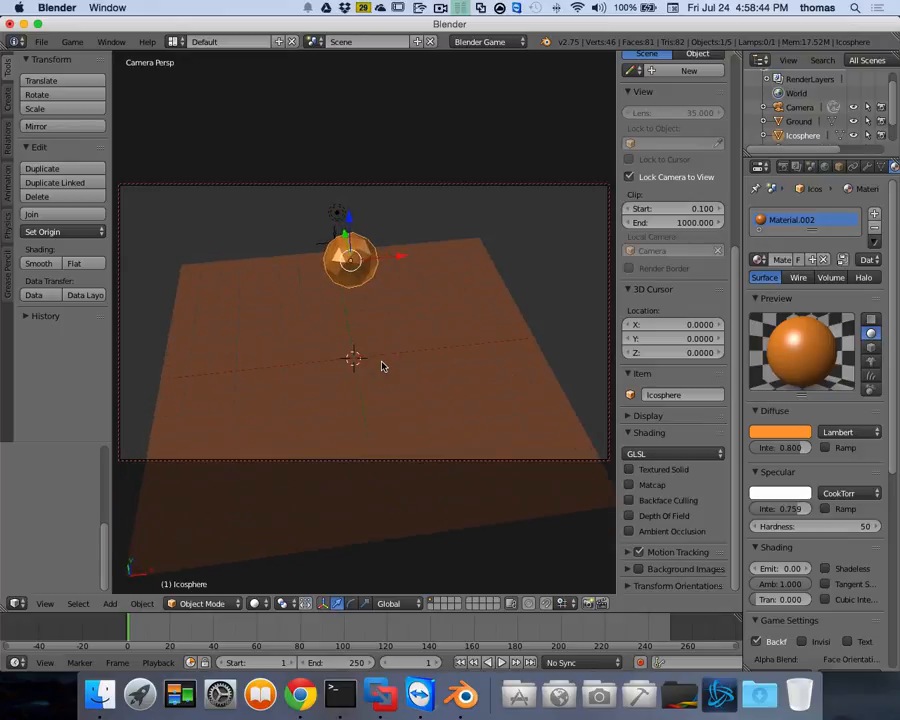
{"action": "scroll", "coordinate": [382, 366], "scroll_direction": "right", "scroll_amount": 4}
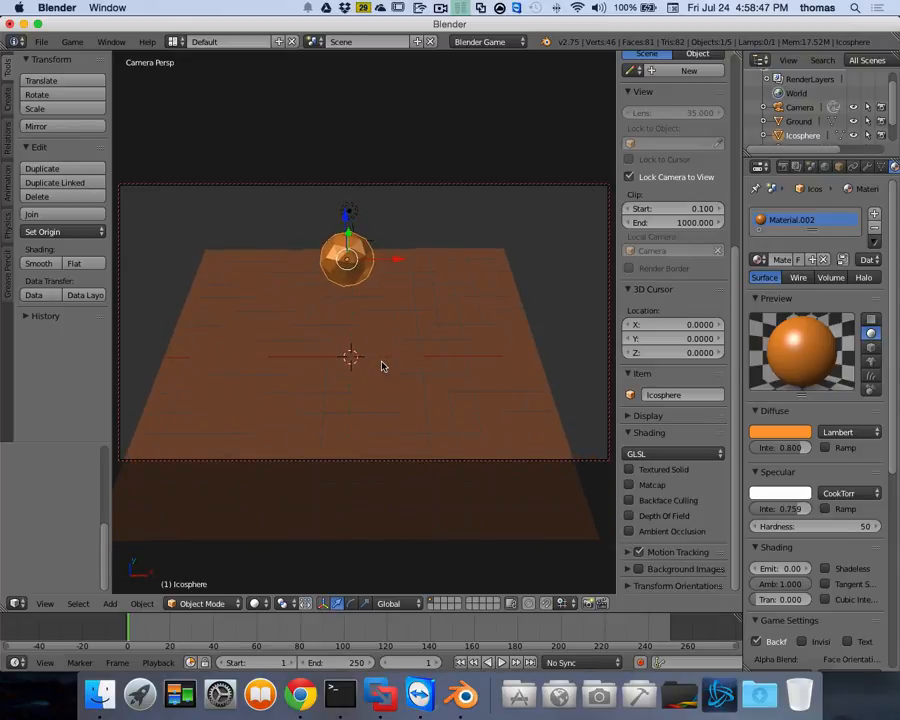
{"action": "scroll", "coordinate": [382, 366], "scroll_direction": "down", "scroll_amount": 4}
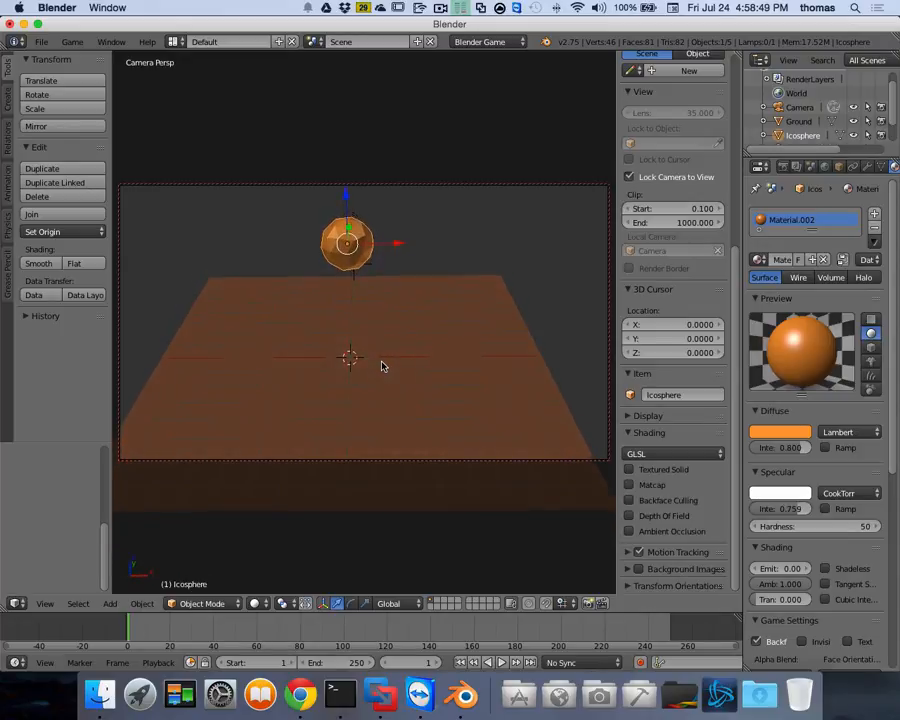
{"action": "scroll", "coordinate": [382, 366], "scroll_direction": "down", "scroll_amount": 3}
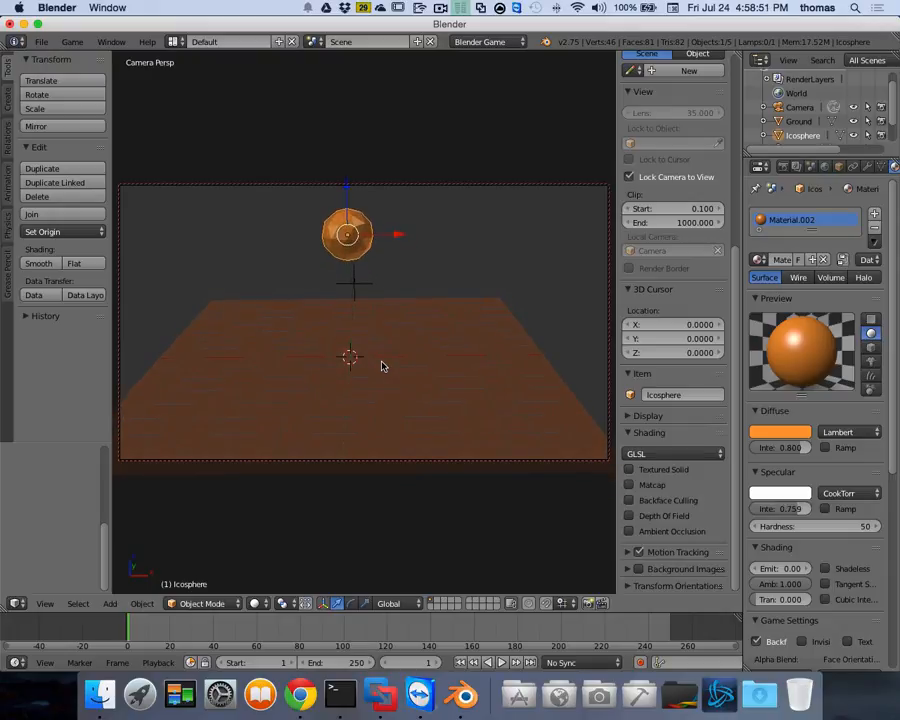
{"action": "scroll", "coordinate": [382, 366], "scroll_direction": "down", "scroll_amount": 1}
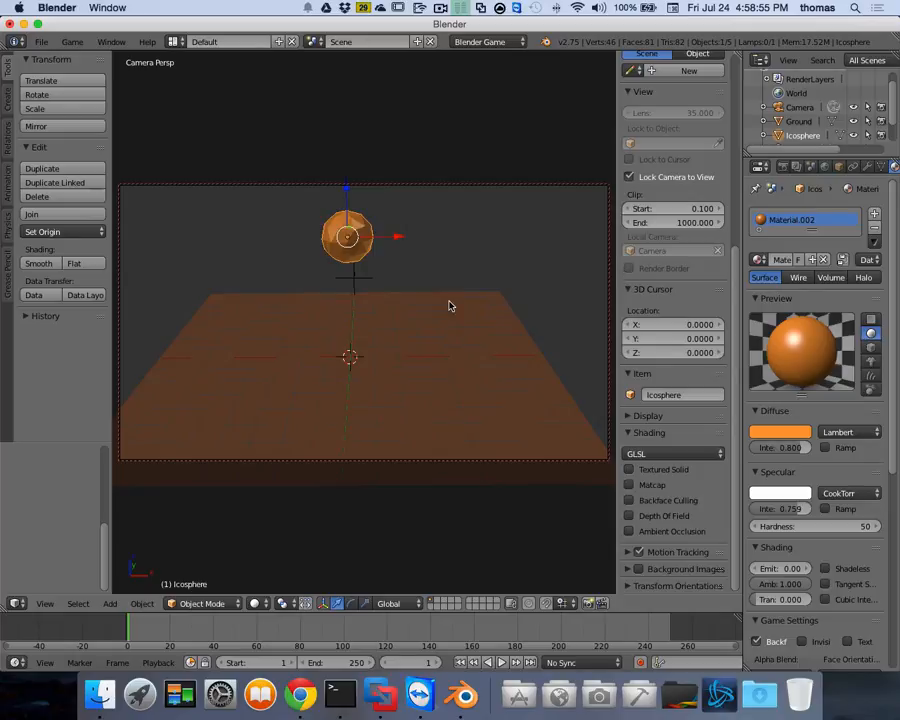
{"action": "key", "text": "n"}
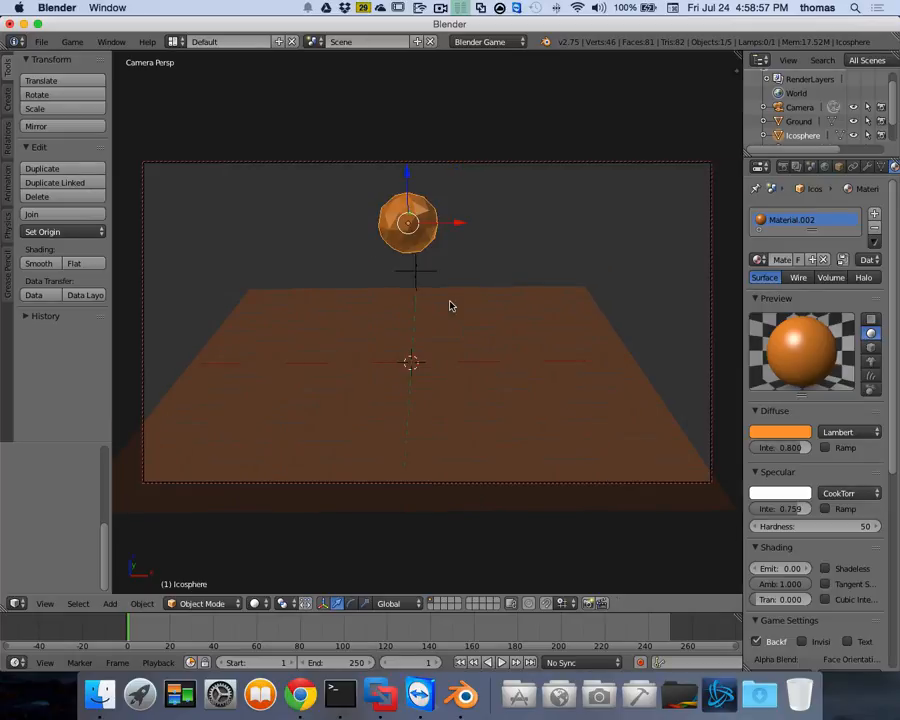
Test-run the game, exit it, and switch the viewport shading to Material.
{"action": "key", "text": "p"}
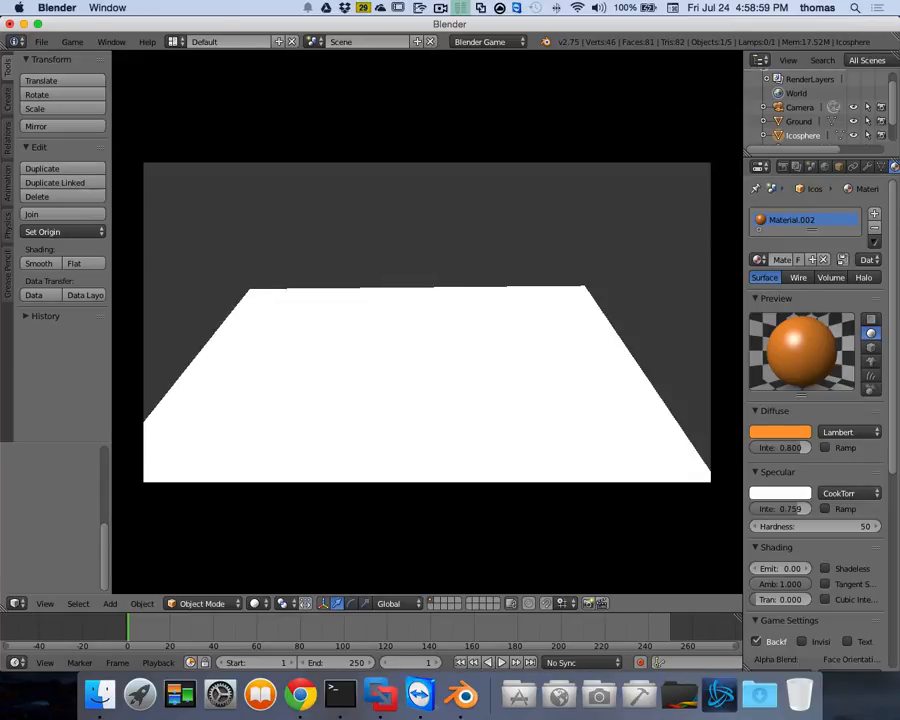
{"action": "key", "text": "Escape"}
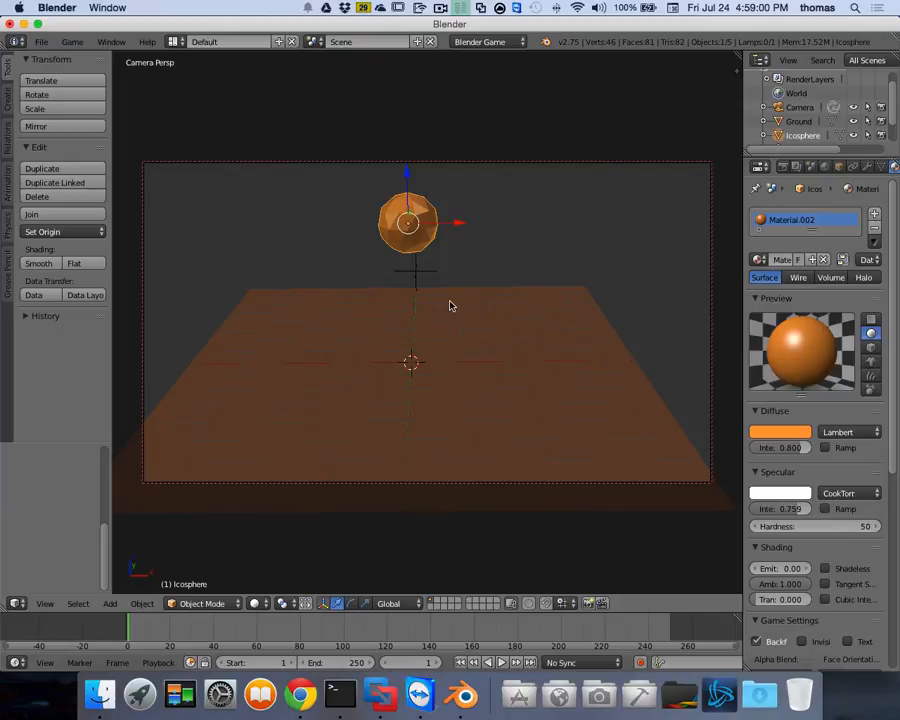
{"action": "left_click", "coordinate": [254, 603]}
{"action": "left_click", "coordinate": [263, 524]}
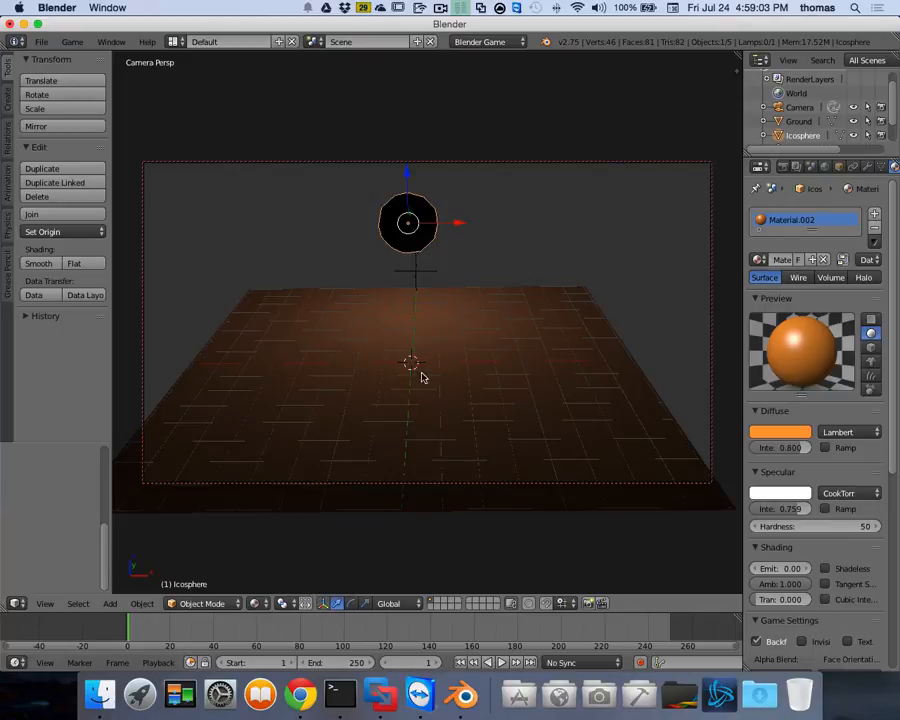
Test-run the game, exit it, and raise the lamp along Z to light the scene from higher up.
{"action": "key", "text": "p"}
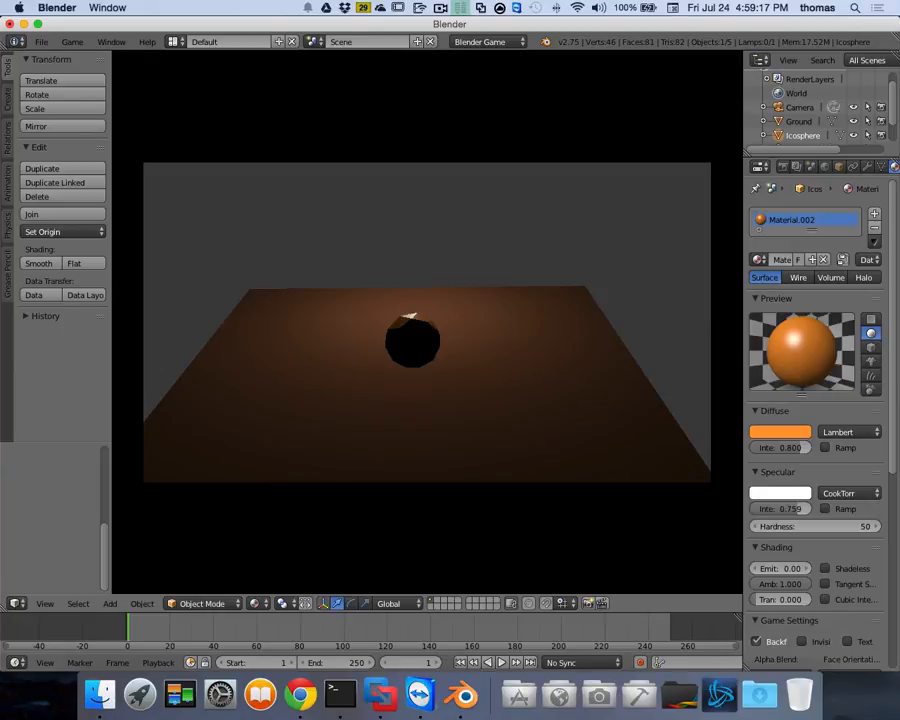
{"action": "key", "text": "Escape"}
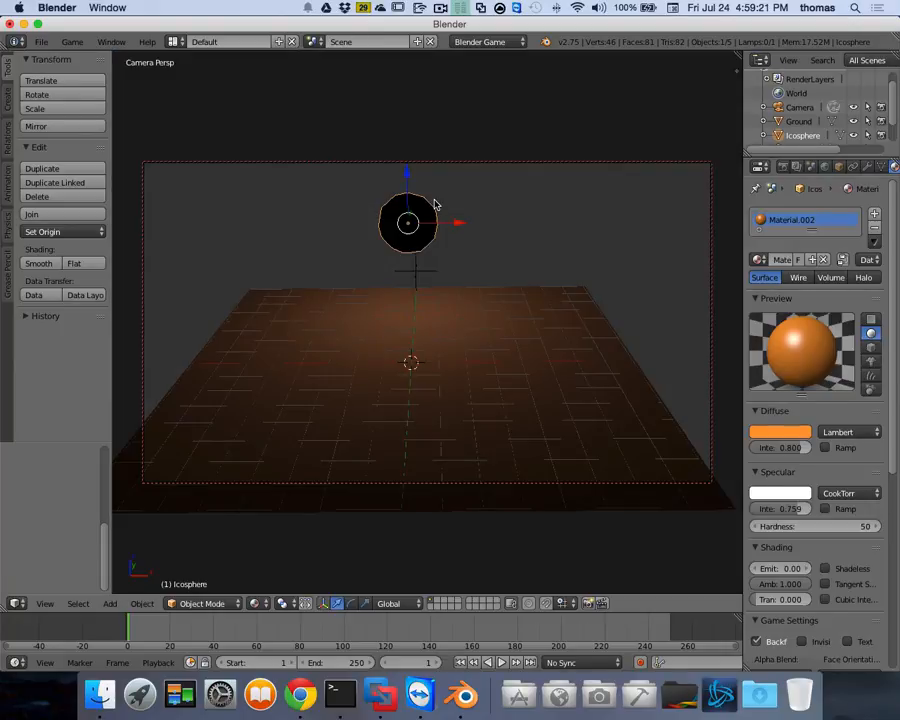
{"action": "scroll", "coordinate": [497, 270], "scroll_direction": "left", "scroll_amount": 10}
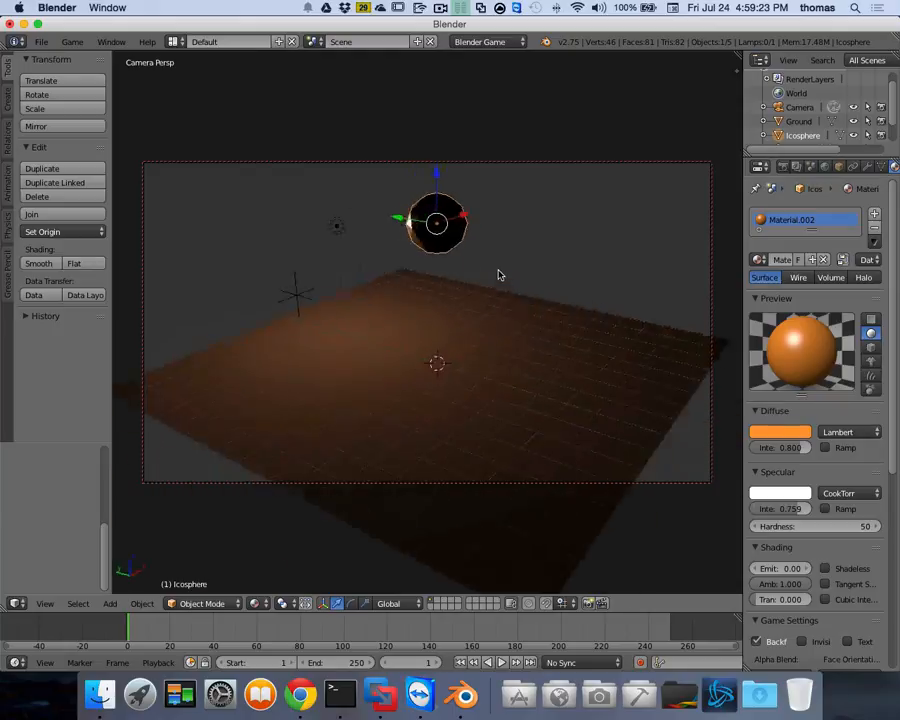
{"action": "right_click", "coordinate": [318, 243]}
{"action": "key", "text": "g"}
{"action": "key", "text": "z"}
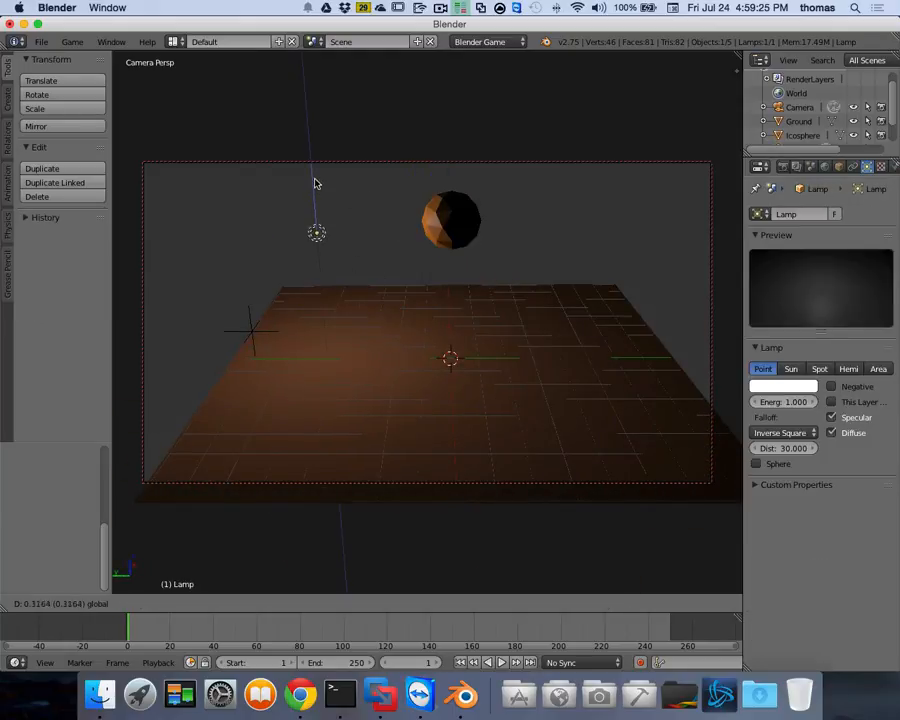
{"action": "left_click", "coordinate": [313, 155]}
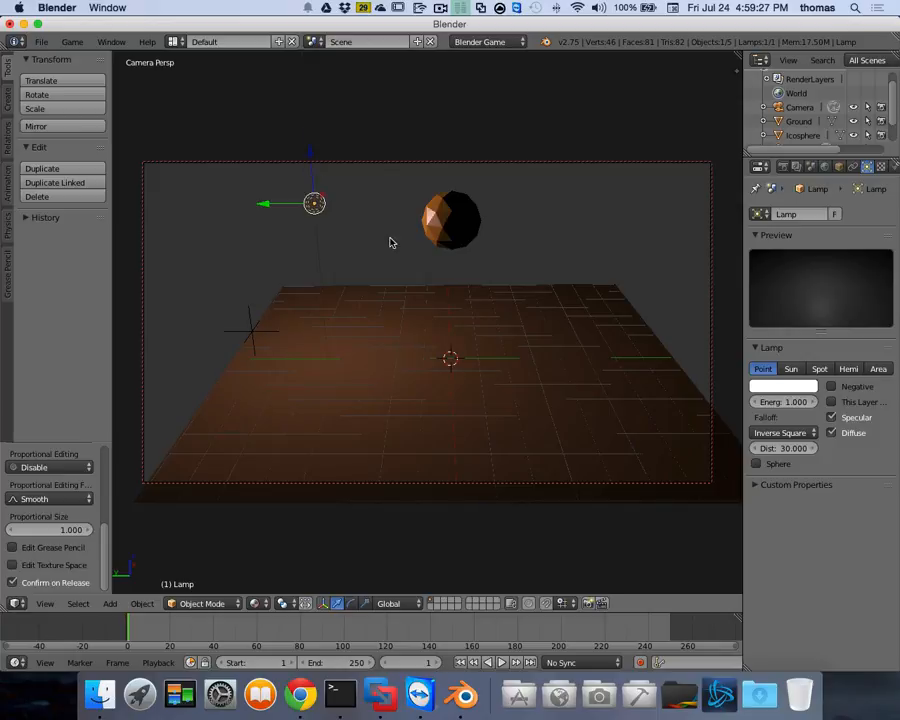
Duplicate the lamp and place the copy about 10.3 units away in negative Y, on the ico sphere's opposite side.
{"action": "key", "text": "shift+d"}
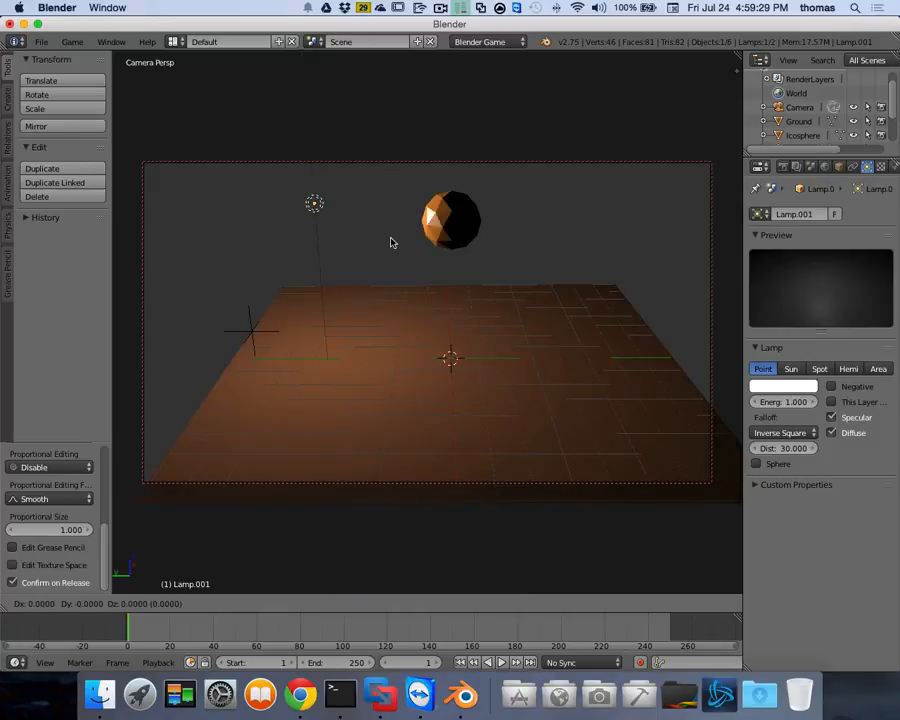
{"action": "key", "text": "x"}
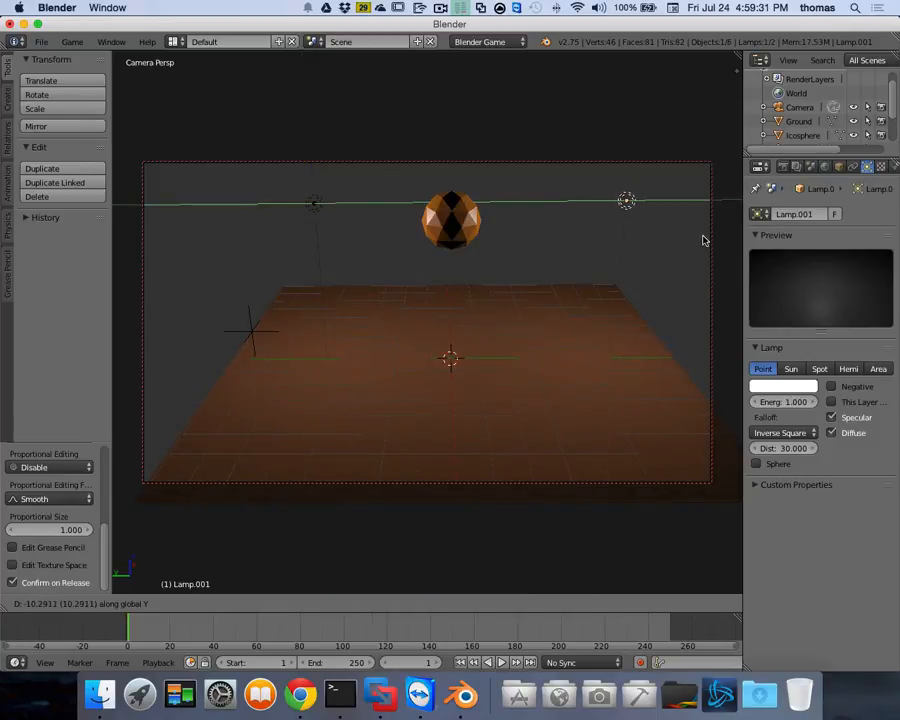
{"action": "left_click", "coordinate": [701, 240]}
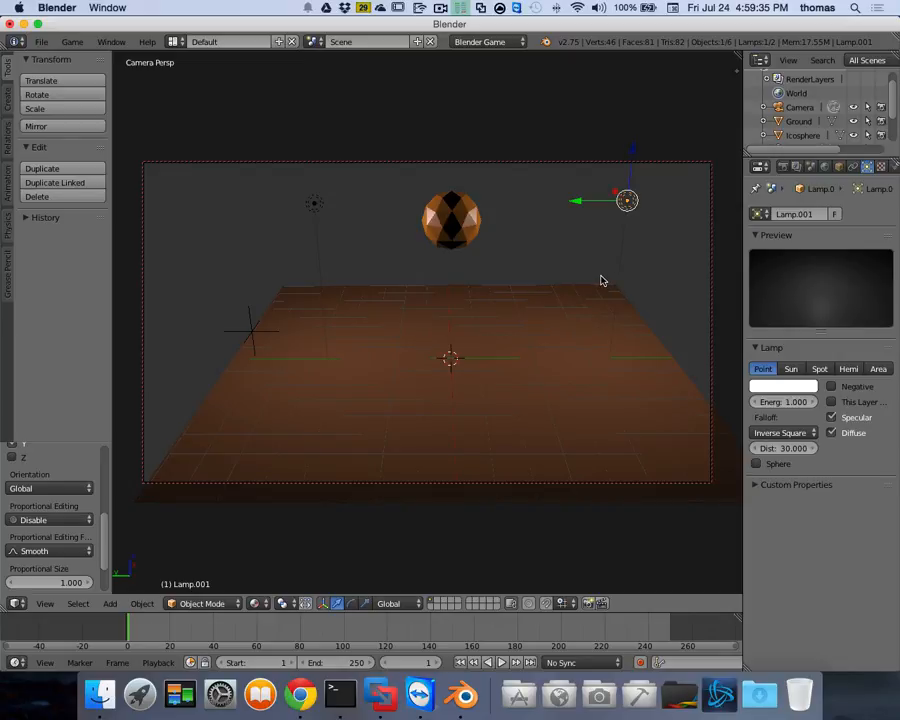
Turn the camera back to face the ground's front edge, test-run the game with both lamps, and exit it.
{"action": "scroll", "coordinate": [603, 281], "scroll_direction": "right", "scroll_amount": 10}
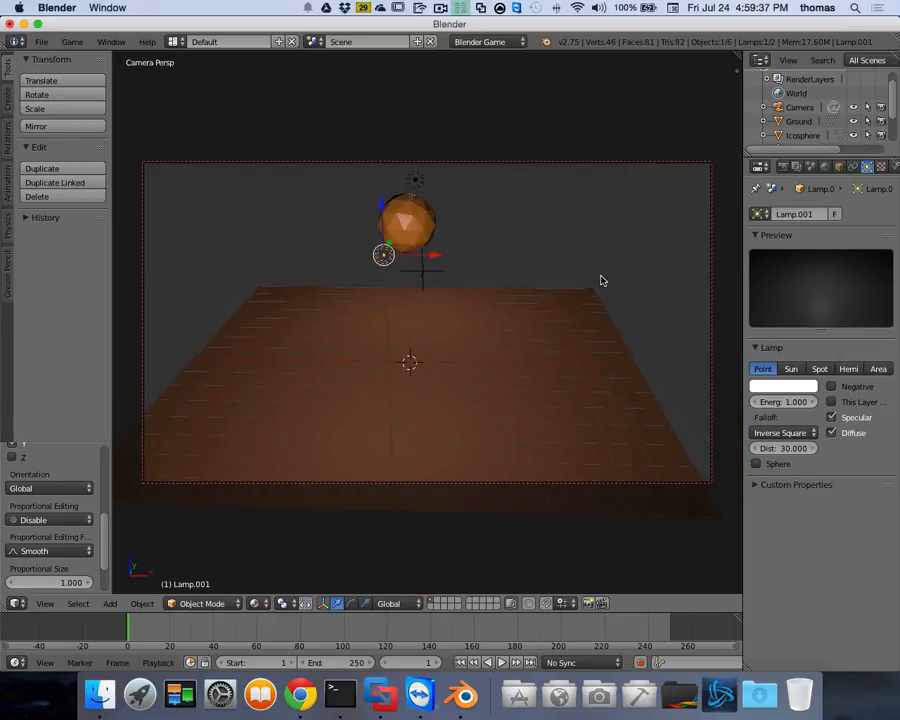
{"action": "scroll", "coordinate": [601, 281], "scroll_direction": "right", "scroll_amount": 3}
{"action": "key", "text": "p"}
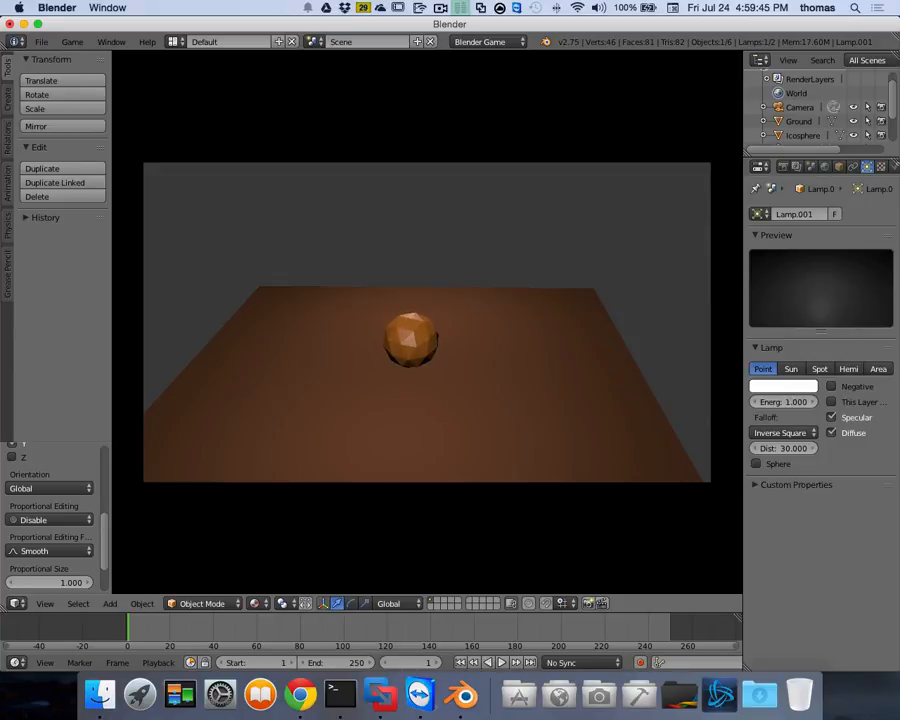
{"action": "key", "text": "Escape"}
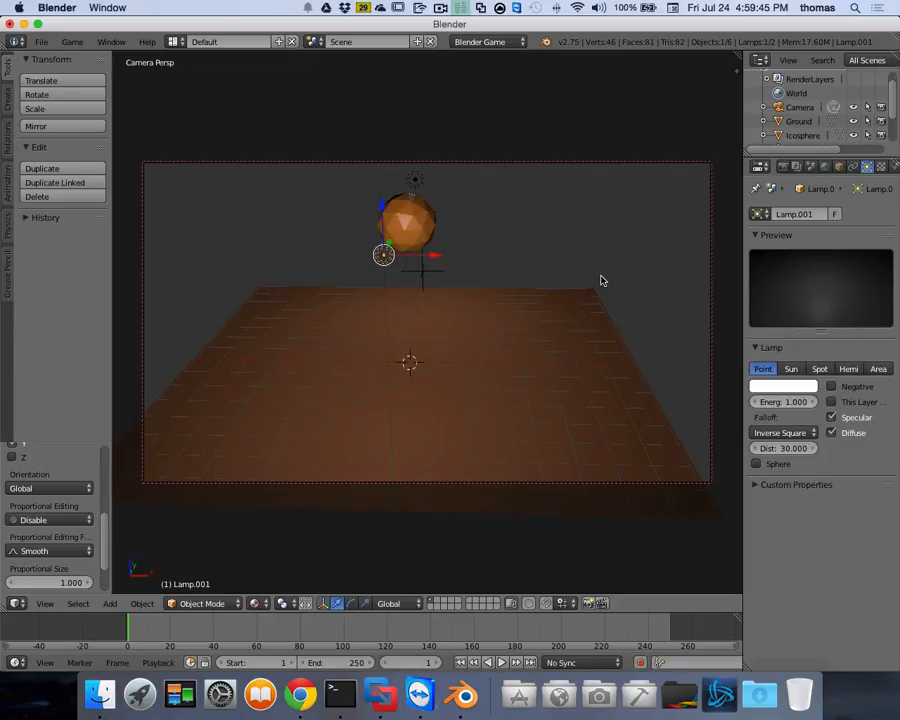
Select the ground and square the camera up with its front edge.
{"action": "right_click", "coordinate": [493, 369]}
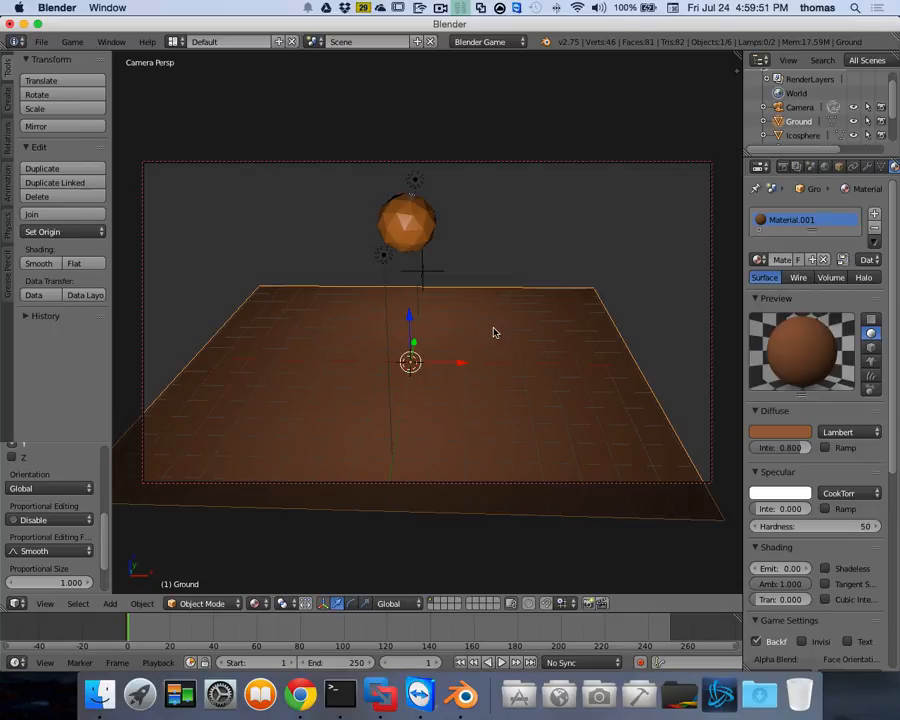
{"action": "scroll", "coordinate": [494, 332], "scroll_direction": "right", "scroll_amount": 2}
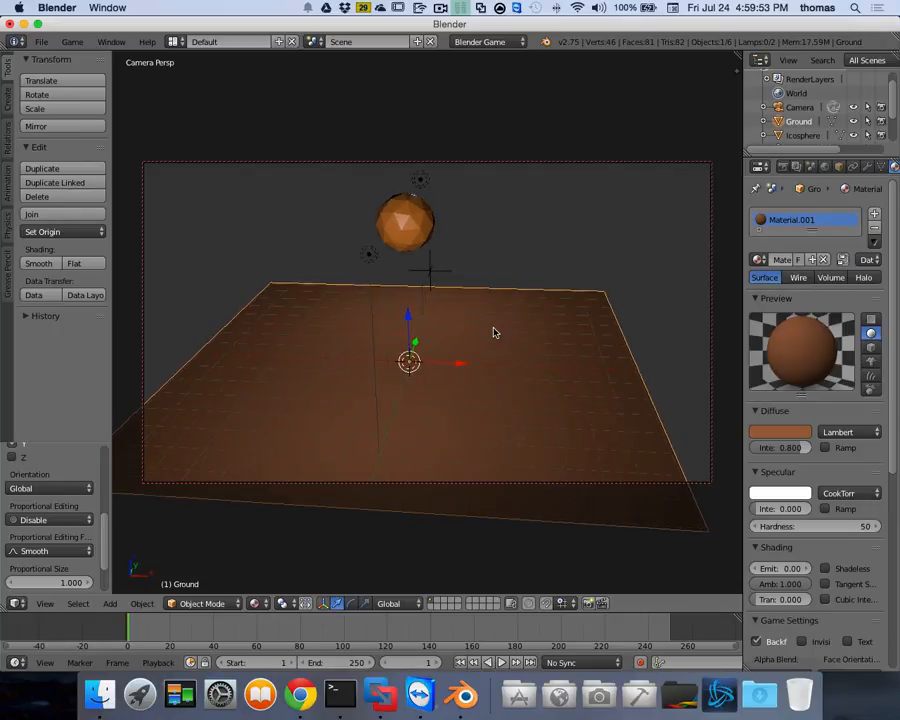
{"action": "scroll", "coordinate": [494, 332], "scroll_direction": "left", "scroll_amount": 4}
{"action": "scroll", "coordinate": [494, 332], "scroll_direction": "right", "scroll_amount": 1}
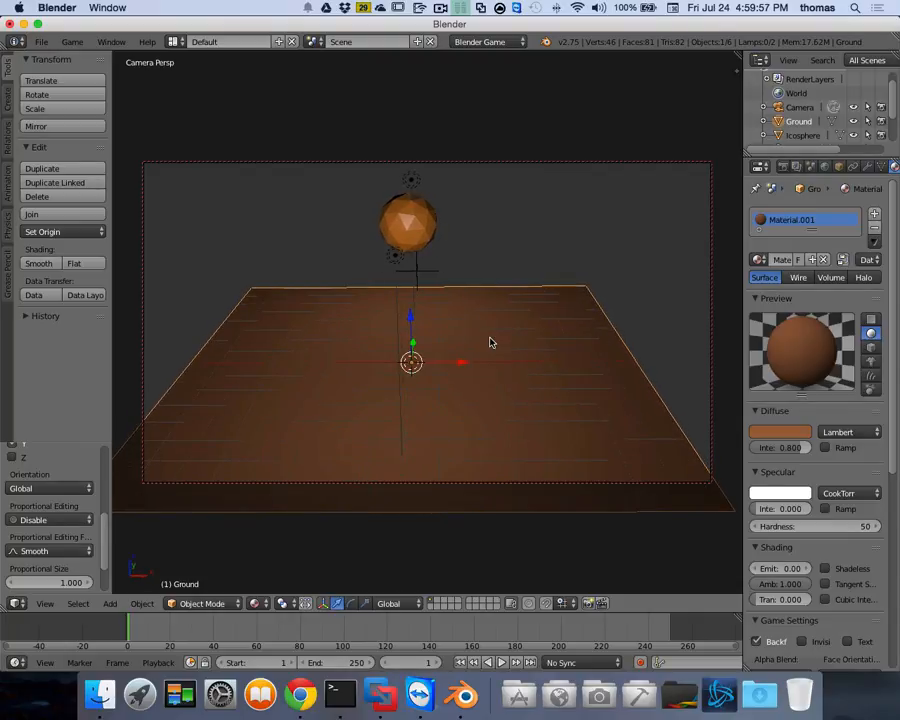
{"action": "key", "text": "r"}
{"action": "key", "text": "x"}
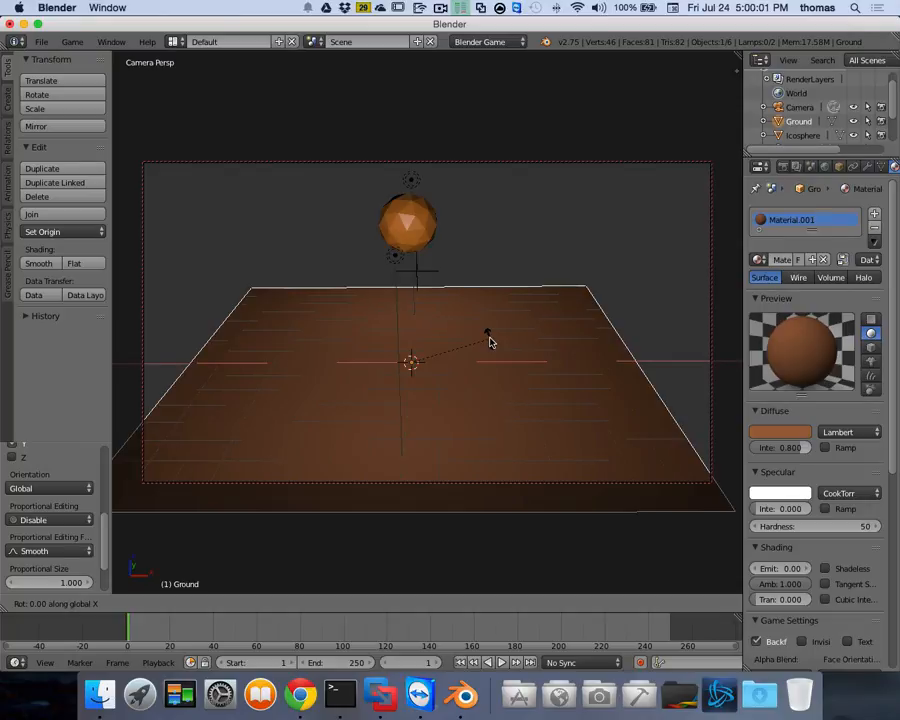
{"action": "type", "text": "-10"}
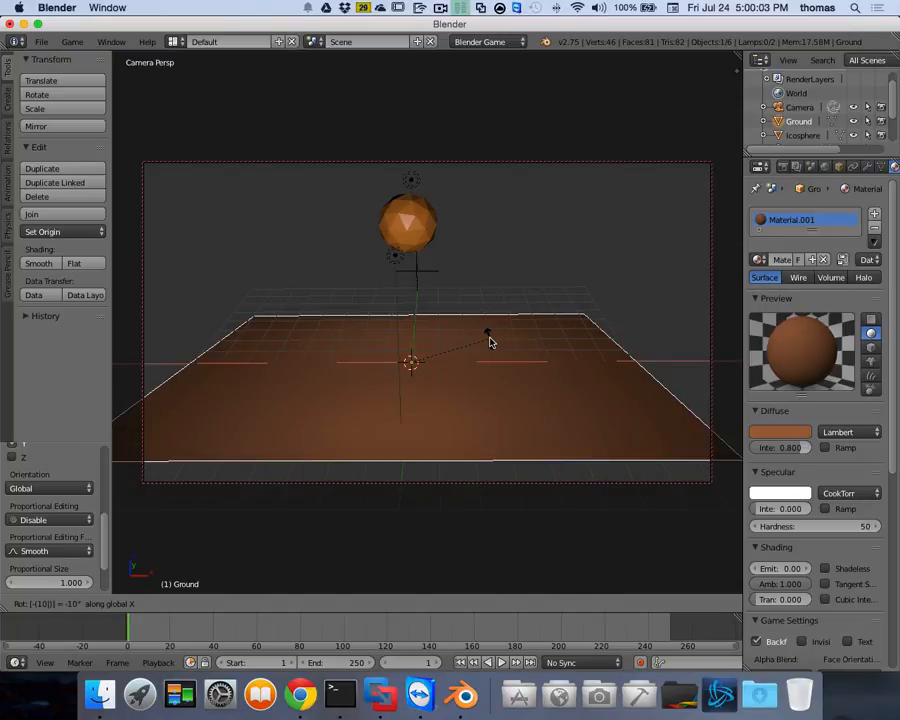
{"action": "key", "text": "Escape"}
Rotate the ground by 10 degrees around the global X axis so it slopes toward the camera.
{"action": "type", "text": "rx"}
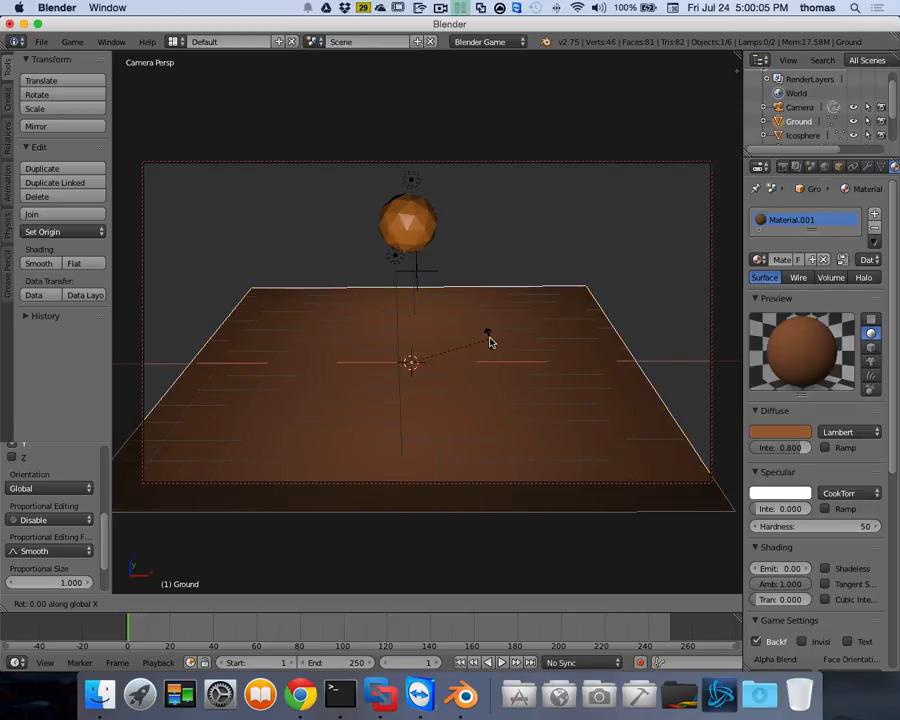
{"action": "type", "text": "10"}
{"action": "key", "text": "Return"}
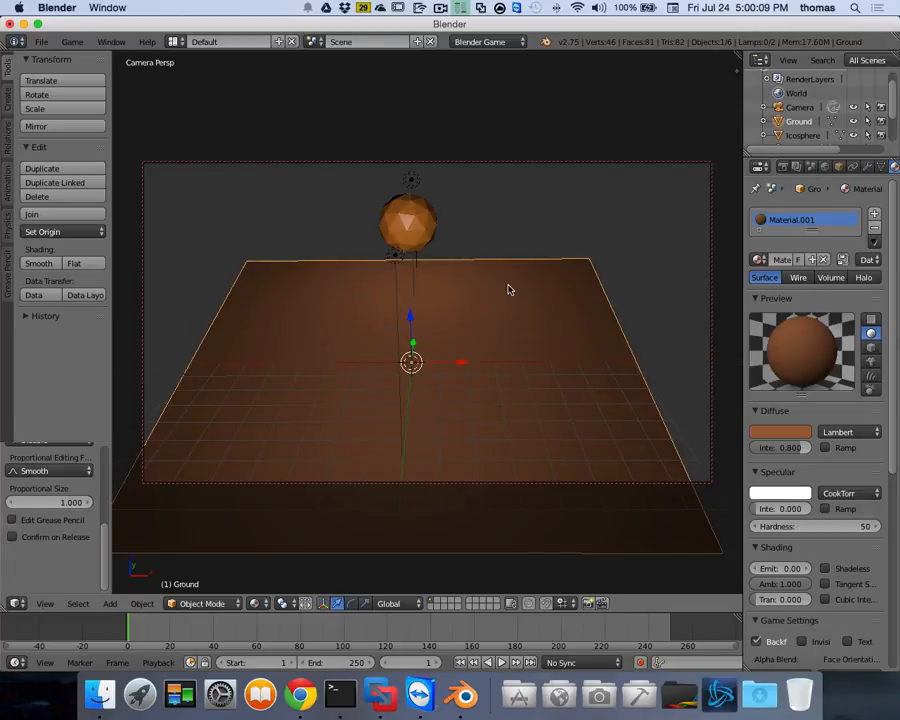
Test-run the game twice to watch the ico sphere roll down the tilted ground, exiting each run.
{"action": "key", "text": "p"}
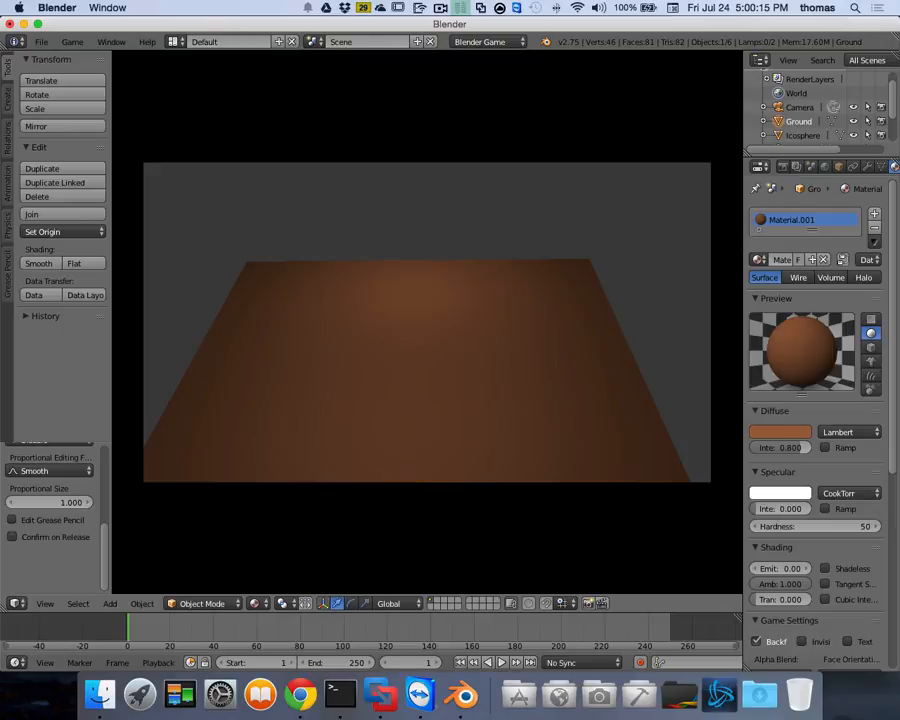
{"action": "key", "text": "Escape"}
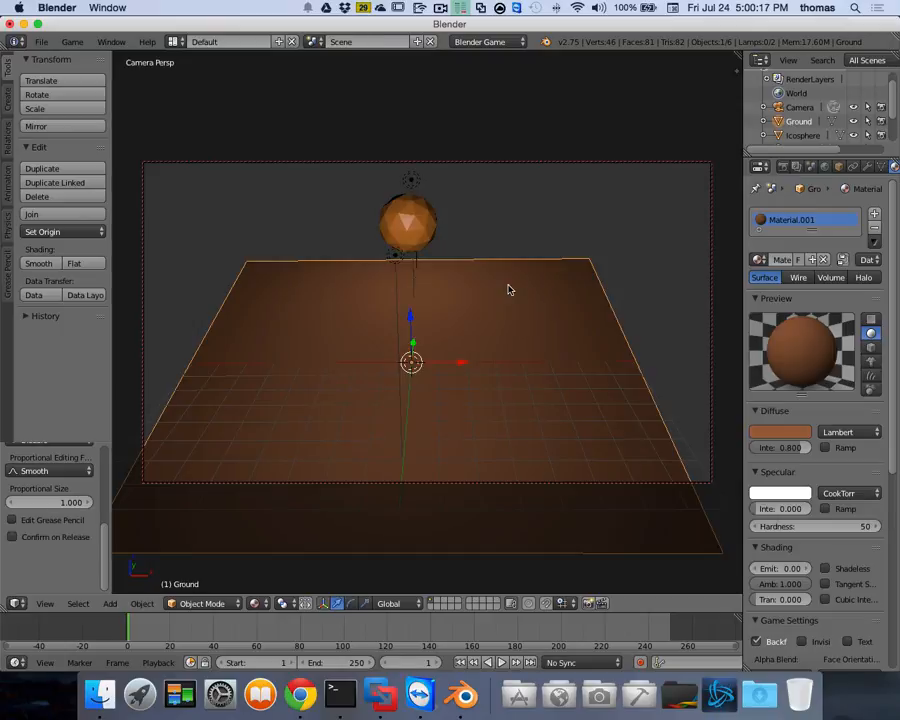
{"action": "key", "text": "p"}
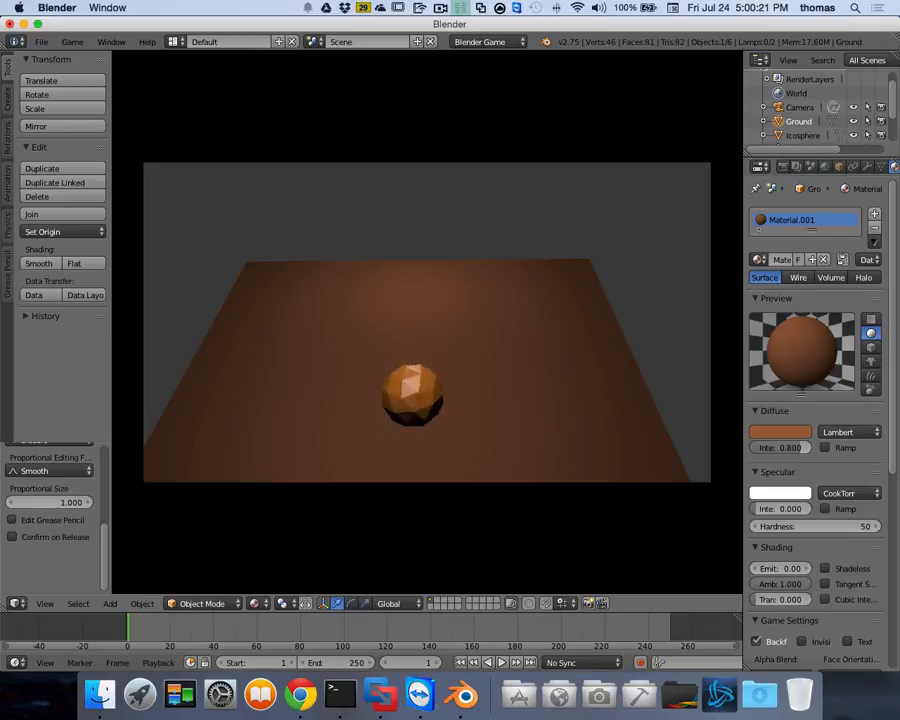
{"action": "key", "text": "Escape"}
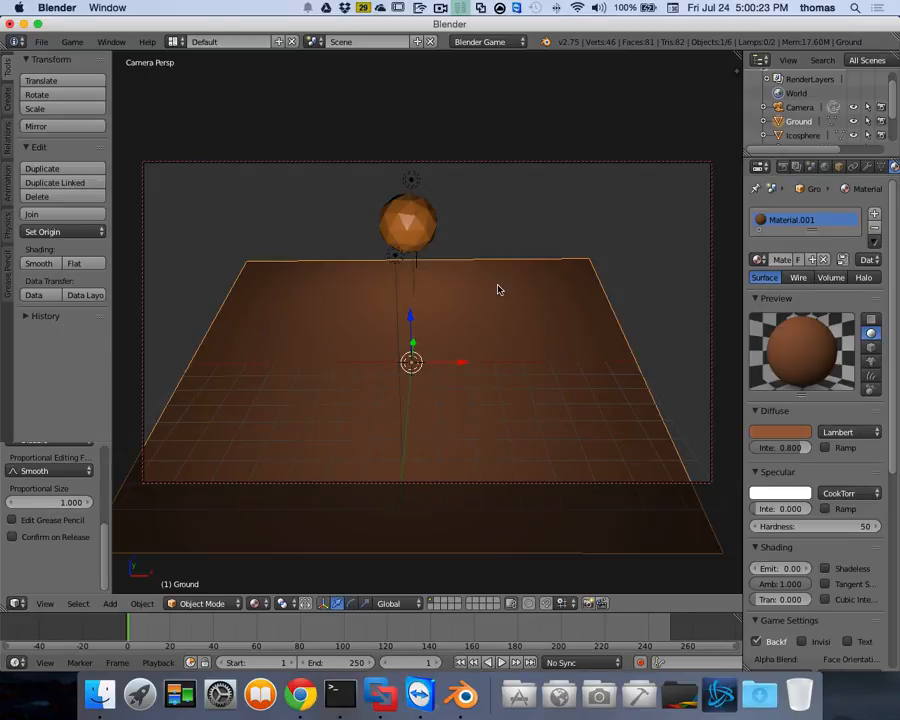
Select the Spawn empty and raise it along Z, clear above the ground's raised back edge.
{"action": "scroll", "coordinate": [533, 287], "scroll_direction": "left", "scroll_amount": 10}
{"action": "scroll", "coordinate": [533, 287], "scroll_direction": "left", "scroll_amount": 10}
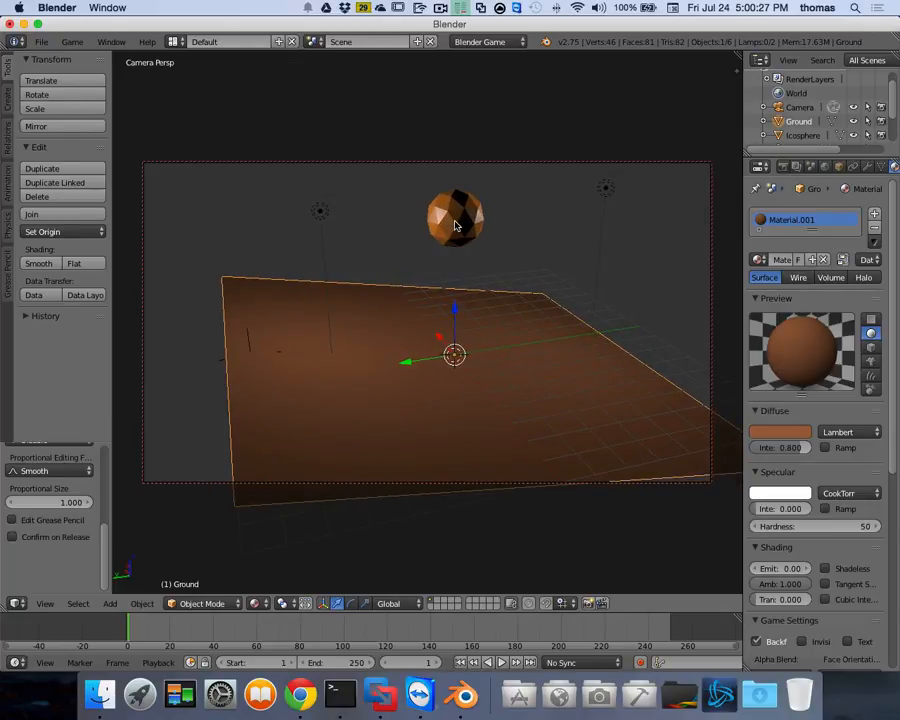
{"action": "scroll", "coordinate": [427, 250], "scroll_direction": "right", "scroll_amount": 10}
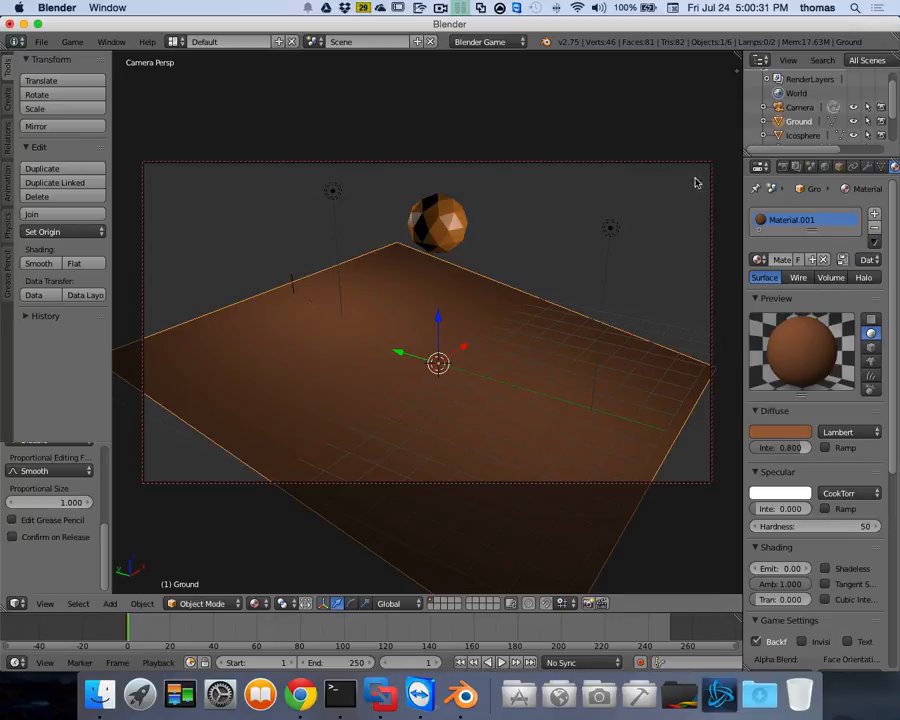
{"action": "scroll", "coordinate": [893, 143], "scroll_direction": "down", "scroll_amount": 3}
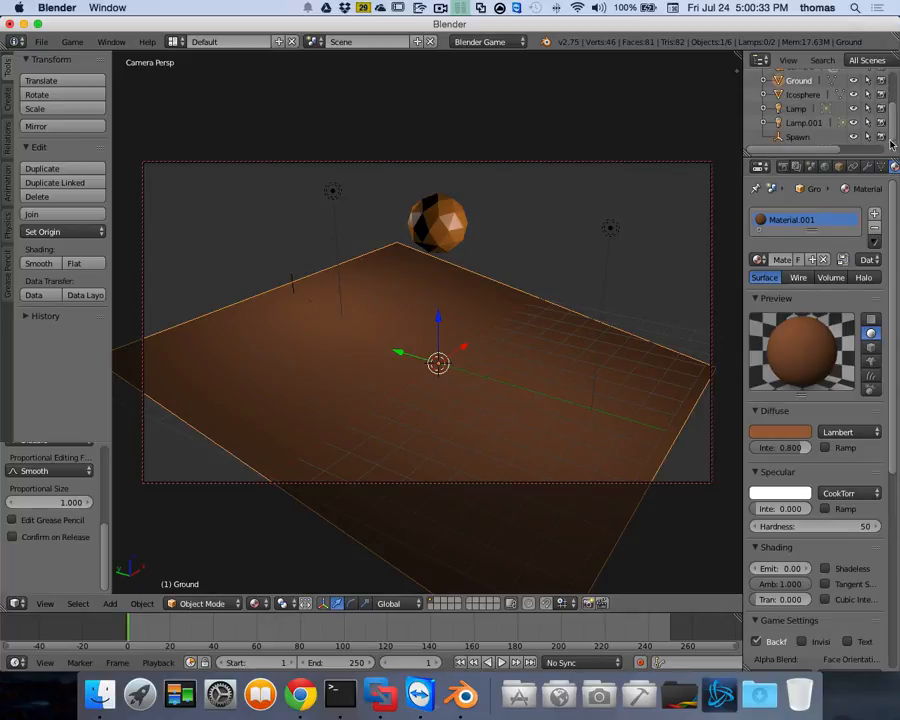
{"action": "left_click", "coordinate": [797, 137]}
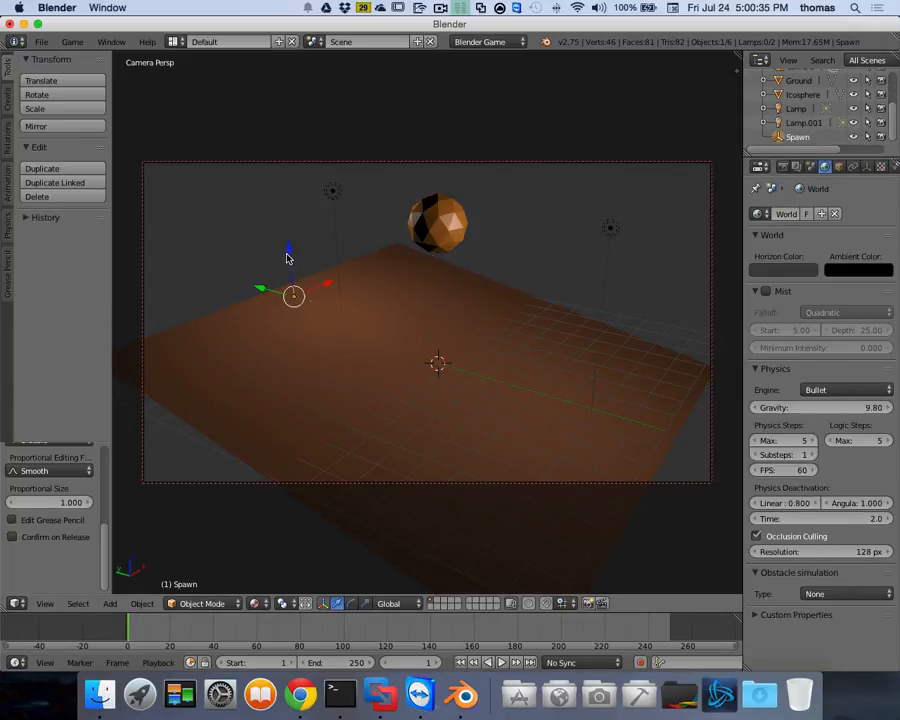
{"action": "left_click_drag", "start_coordinate": [287, 259], "coordinate": [290, 222]}
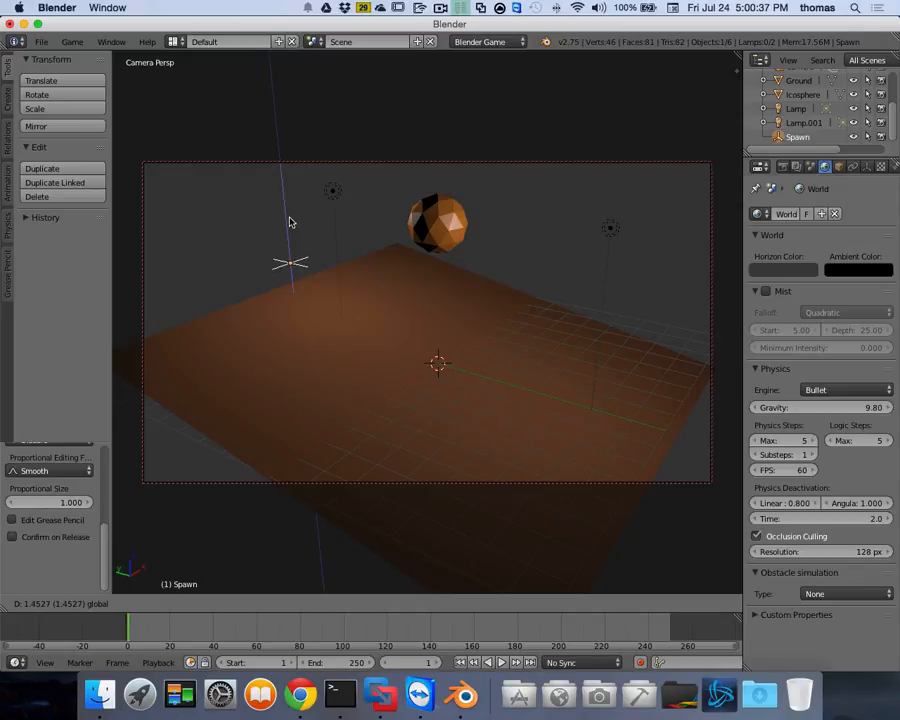
{"action": "left_click", "coordinate": [290, 222]}
{"action": "middle_click_drag", "start_coordinate": [290, 234], "coordinate": [240, 265]}
{"action": "left_click_drag", "start_coordinate": [240, 265], "coordinate": [241, 226]}
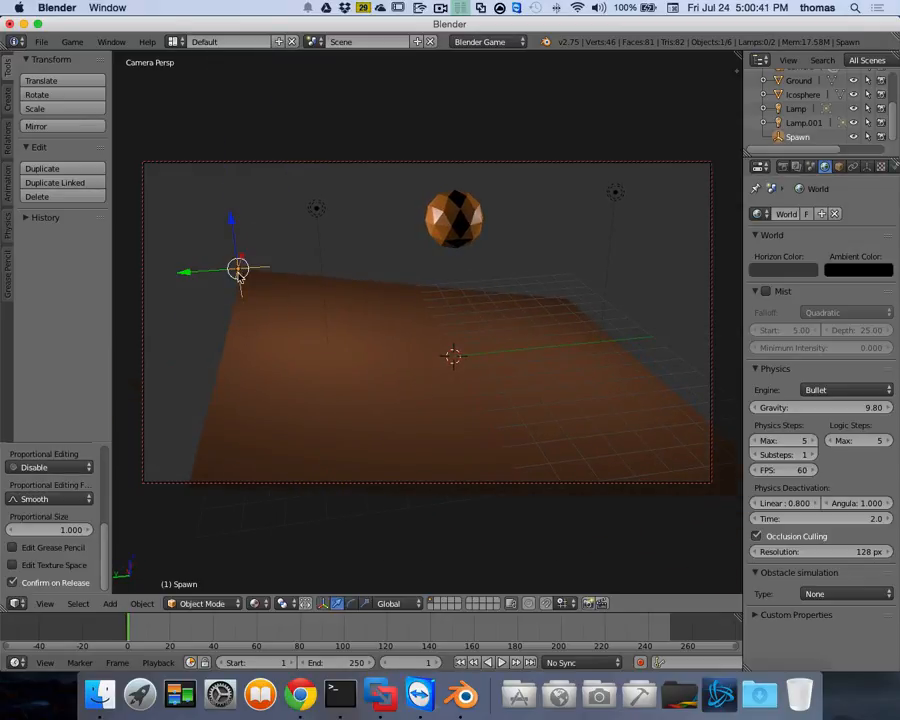
Rename the ico sphere as Enemy and move it from the active layer to another layer.
{"action": "middle_click_drag", "start_coordinate": [486, 261], "coordinate": [491, 263]}
{"action": "scroll", "coordinate": [491, 263], "scroll_direction": "right", "scroll_amount": 5}
{"action": "scroll", "coordinate": [491, 263], "scroll_direction": "left", "scroll_amount": 5}
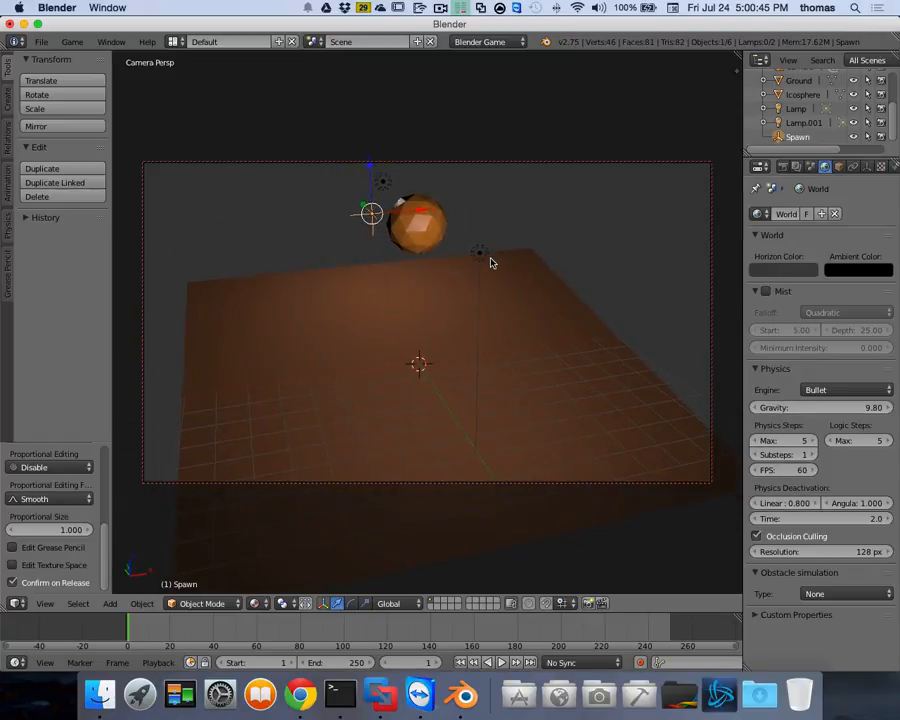
{"action": "scroll", "coordinate": [491, 263], "scroll_direction": "left", "scroll_amount": 1}
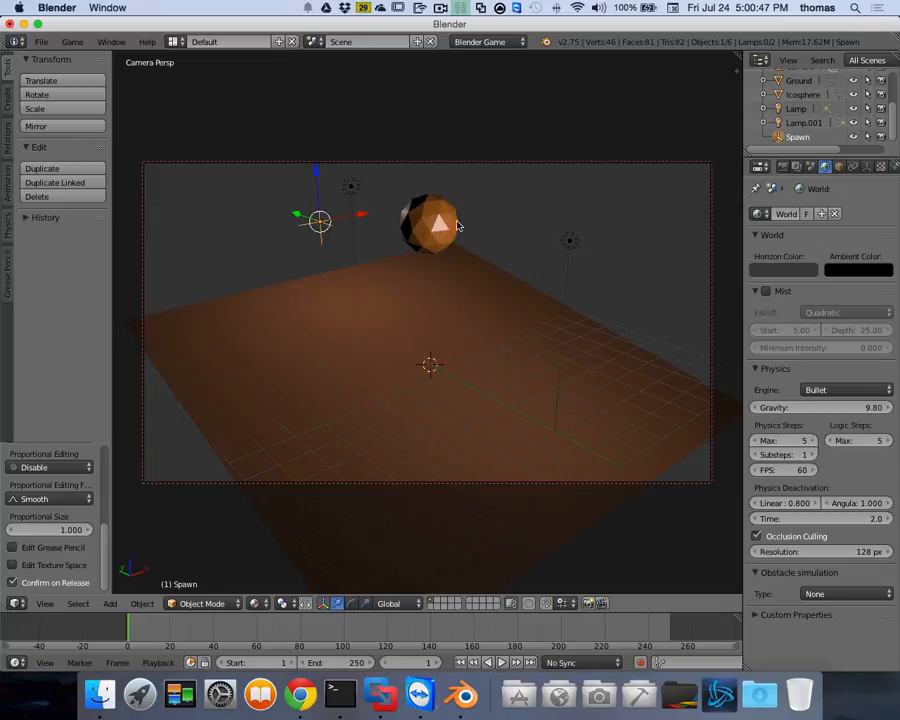
{"action": "right_click", "coordinate": [436, 230]}
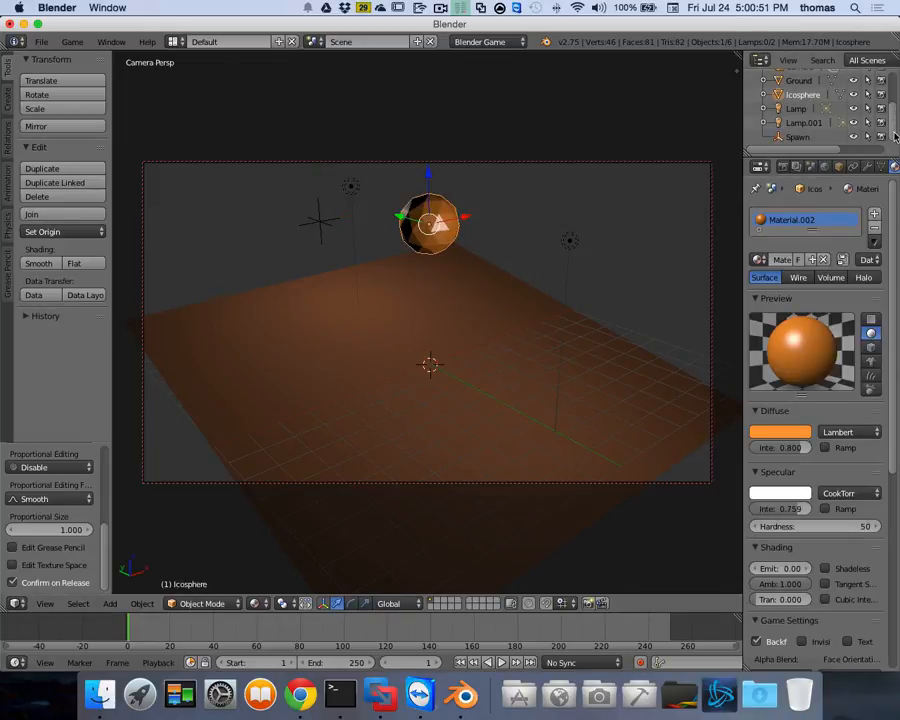
{"action": "double_click", "coordinate": [799, 97]}
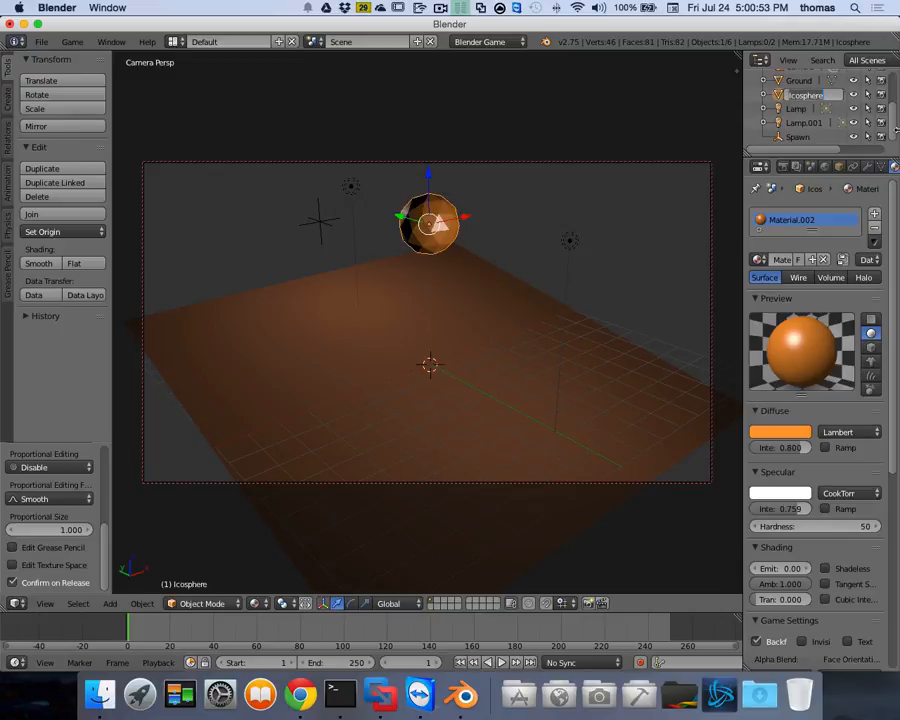
{"action": "type", "text": "Enemy"}
{"action": "key", "text": "Return"}
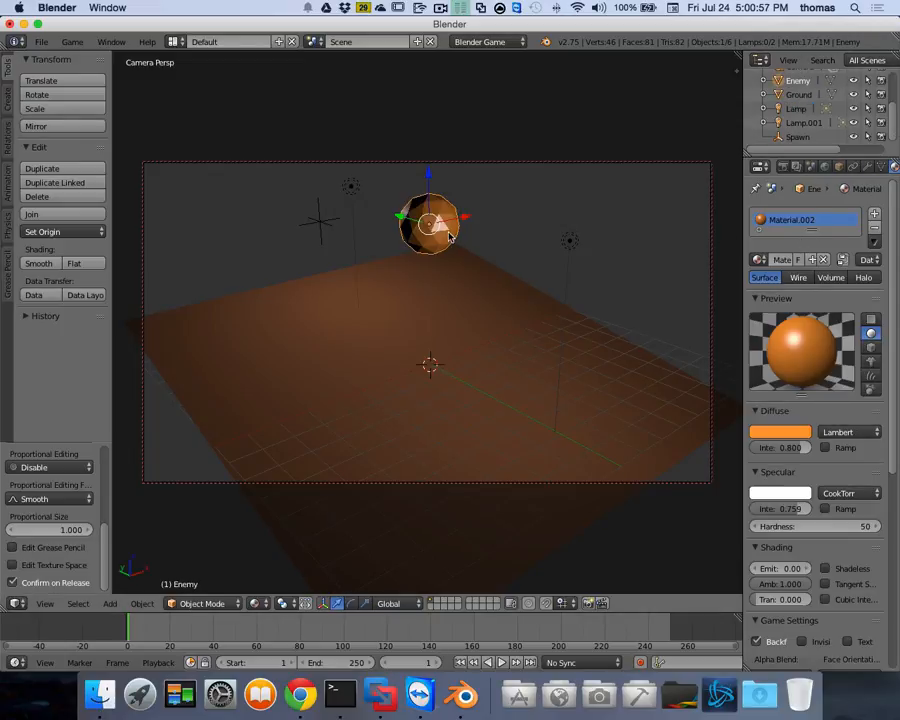
{"action": "key", "text": "m"}
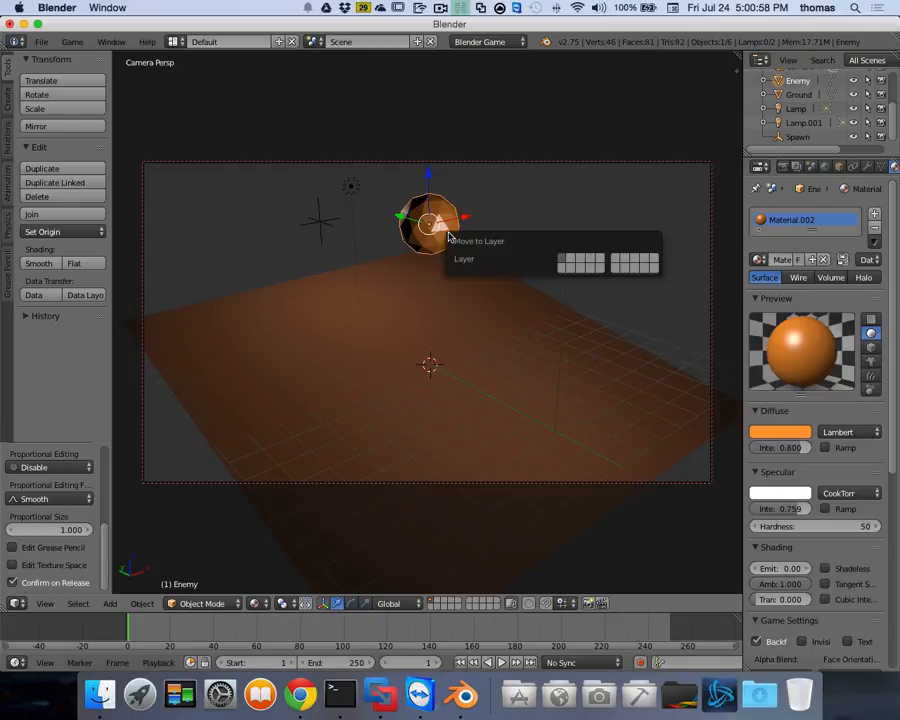
{"action": "left_click", "coordinate": [574, 264]}
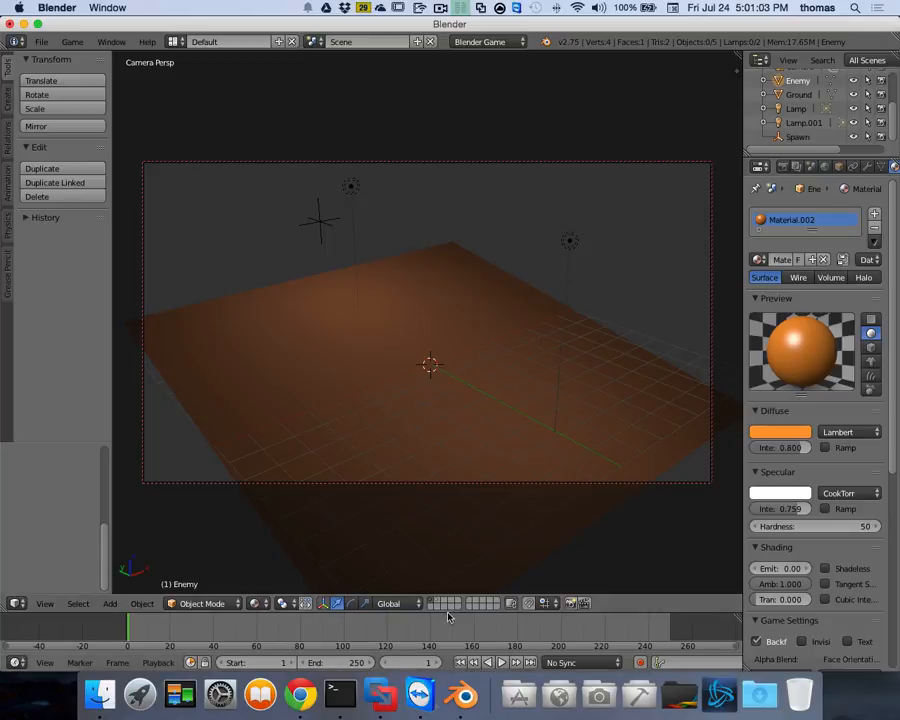
Show the layer holding the Enemy sphere, enlarge the timeline area, and return to the layer with the ground.
{"action": "left_click", "coordinate": [438, 604]}
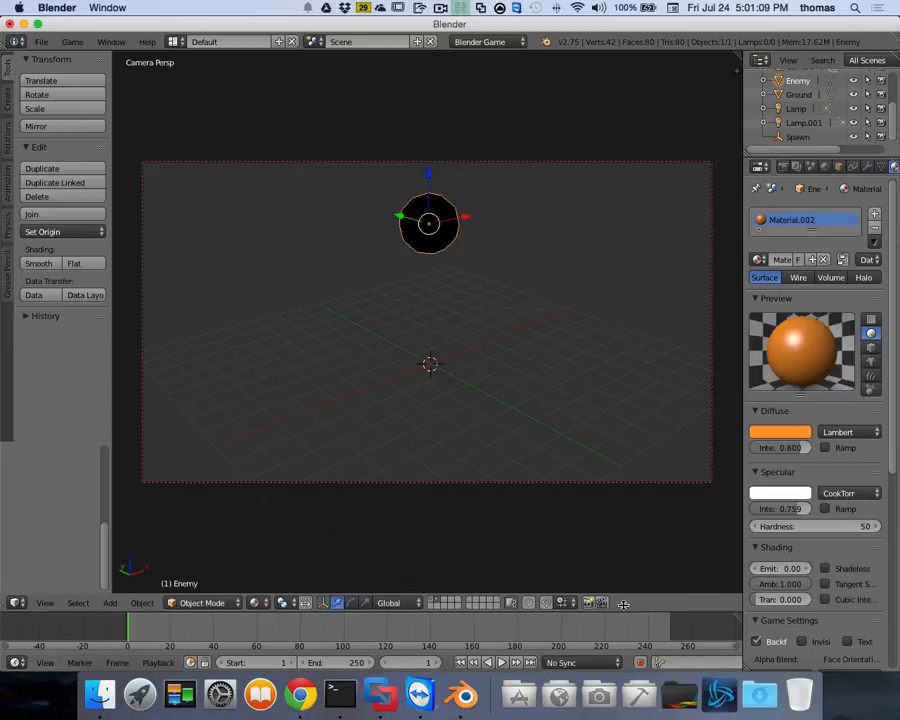
{"action": "left_click_drag", "start_coordinate": [623, 604], "coordinate": [623, 517]}
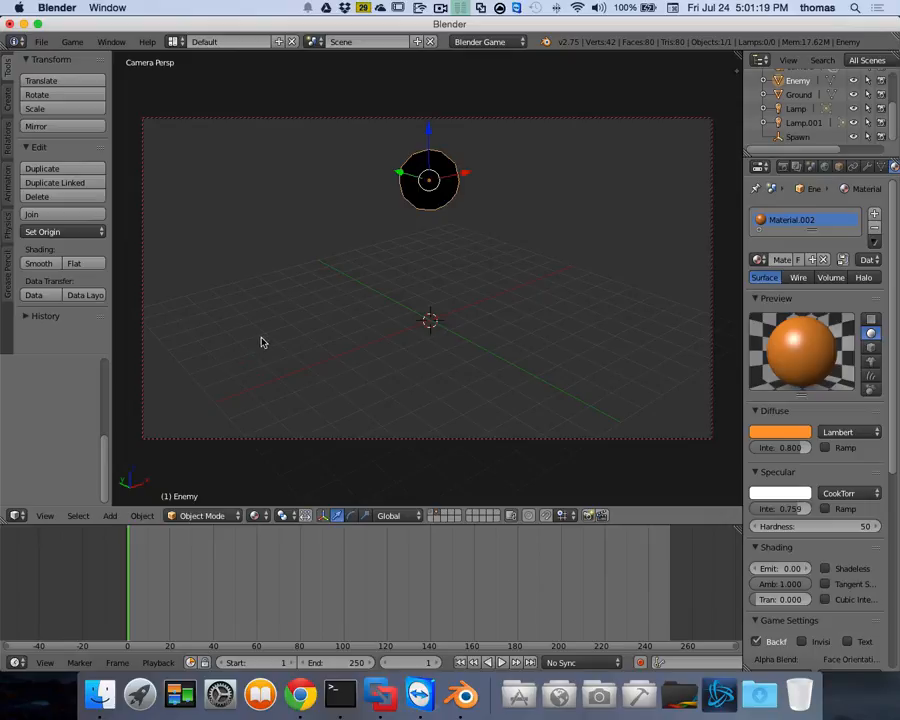
{"action": "left_click", "coordinate": [430, 514]}
Select the Spawn empty floating above the ground's raised back edge.
{"action": "key", "text": "KP_0"}
{"action": "key", "text": "KP_1"}
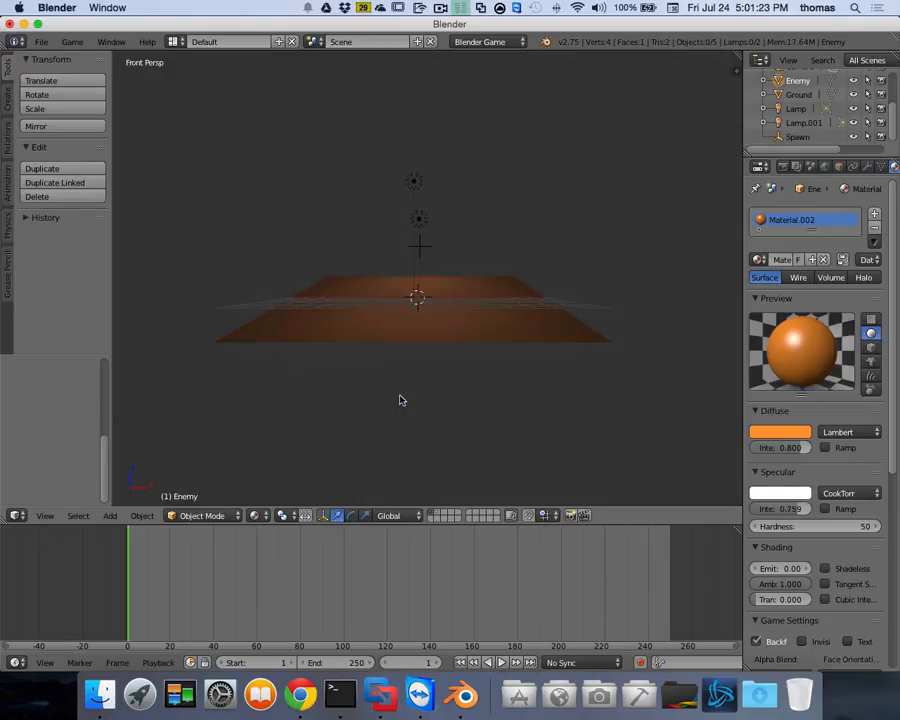
{"action": "middle_click_drag", "start_coordinate": [398, 396], "coordinate": [388, 344]}
{"action": "key", "text": "KP_5"}
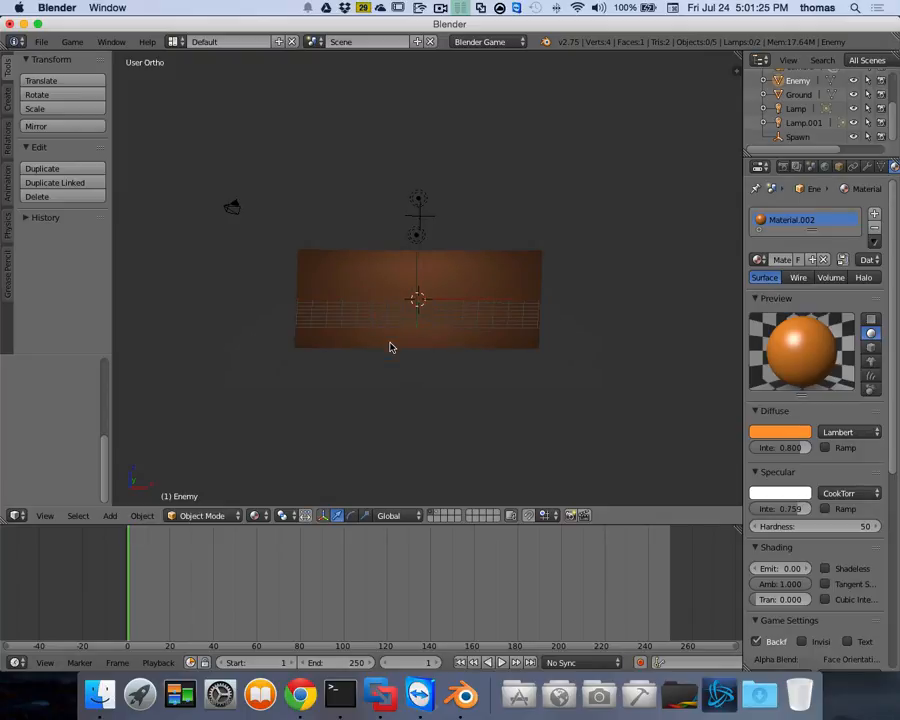
{"action": "key", "text": "KP_5"}
{"action": "scroll", "coordinate": [391, 347], "scroll_direction": "up", "scroll_amount": 3}
{"action": "scroll", "coordinate": [391, 347], "scroll_direction": "left", "scroll_amount": 4}
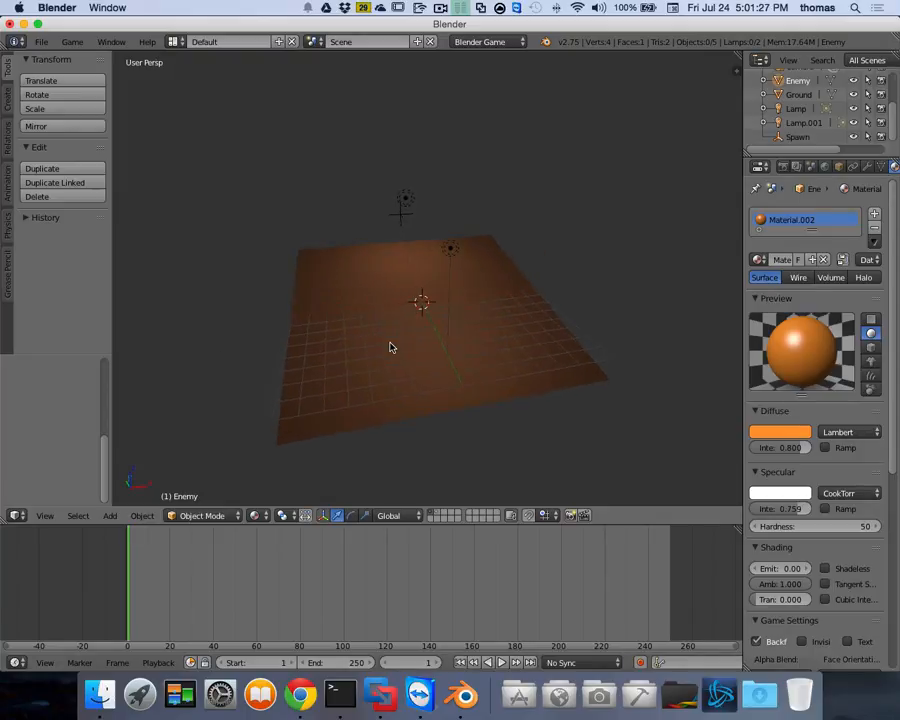
{"action": "scroll", "coordinate": [405, 348], "scroll_direction": "up", "scroll_amount": 4}
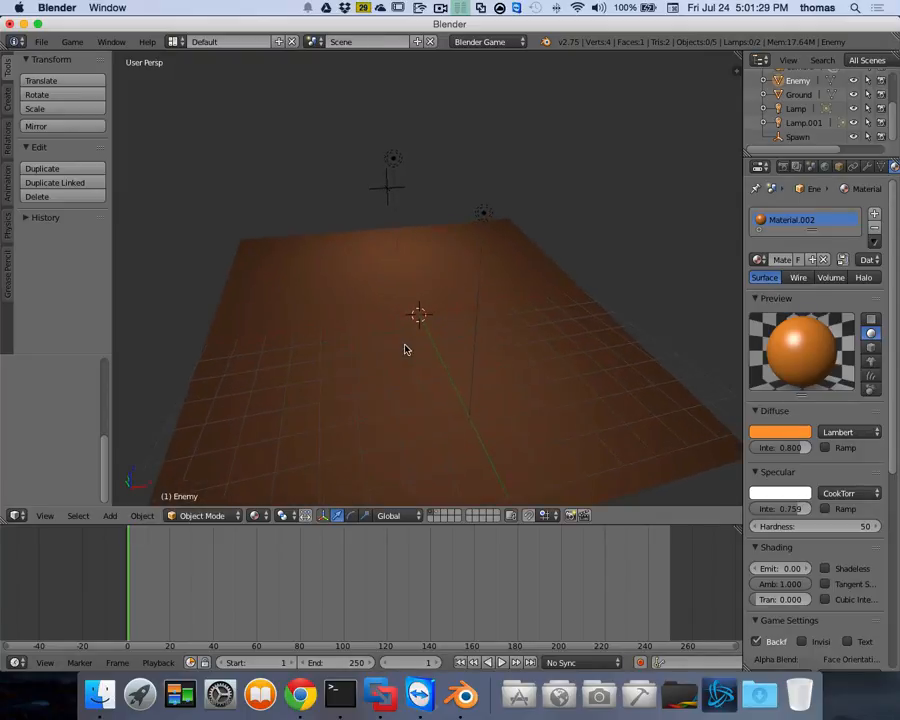
{"action": "scroll", "coordinate": [405, 349], "scroll_direction": "right", "scroll_amount": 4}
{"action": "scroll", "coordinate": [405, 349], "scroll_direction": "right", "scroll_amount": 2}
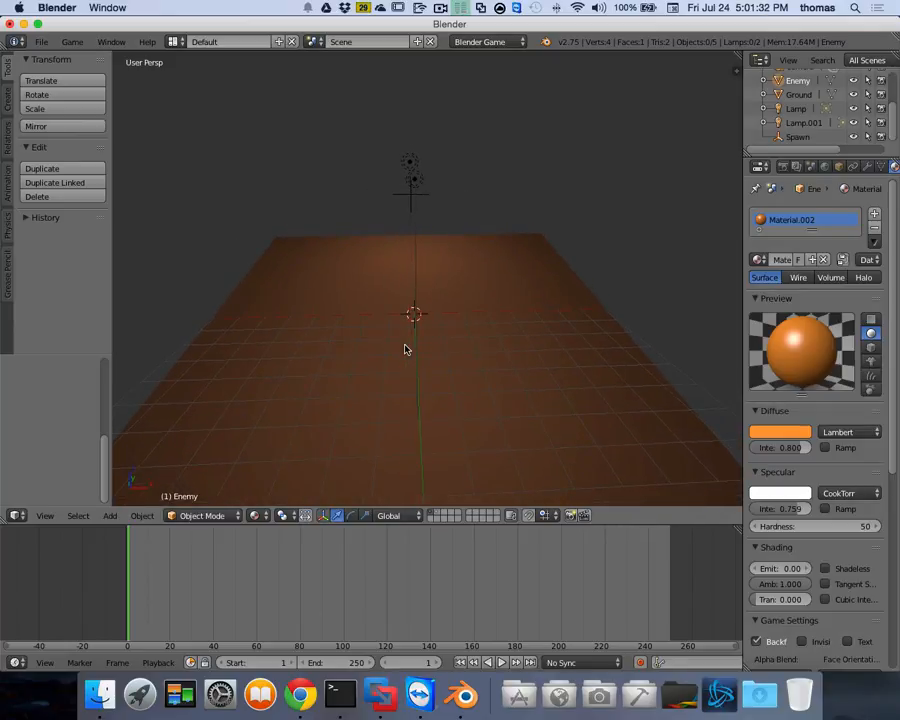
{"action": "right_click", "coordinate": [403, 204]}
{"action": "right_click", "coordinate": [410, 193]}
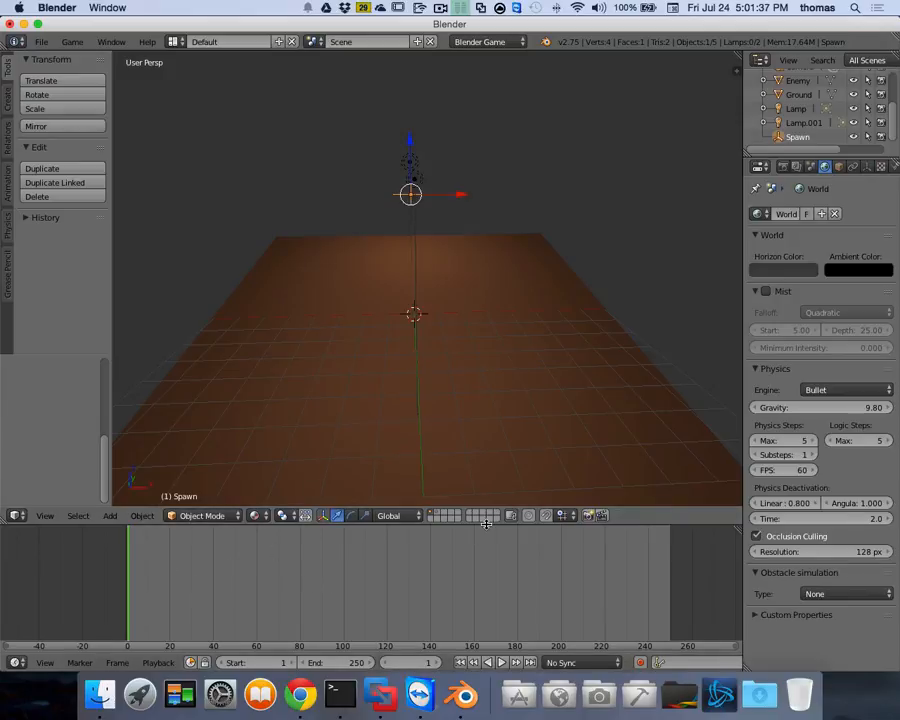
Enlarge the timeline area, change it to the Logic Editor, and narrow its game properties region to make room for the logic bricks.
{"action": "left_click_drag", "start_coordinate": [484, 509], "coordinate": [474, 401]}
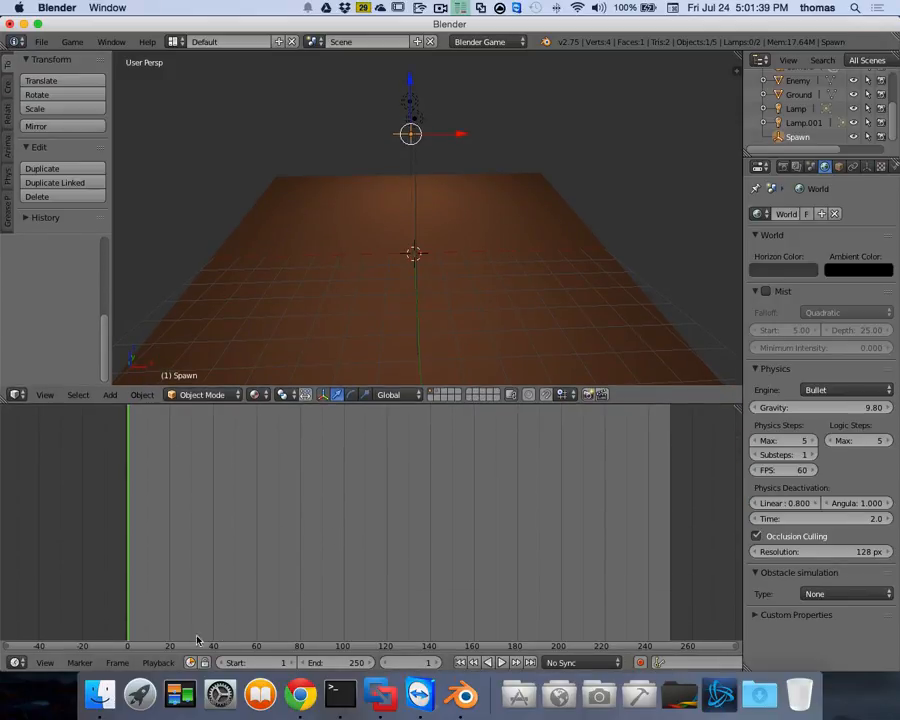
{"action": "left_click", "coordinate": [16, 662]}
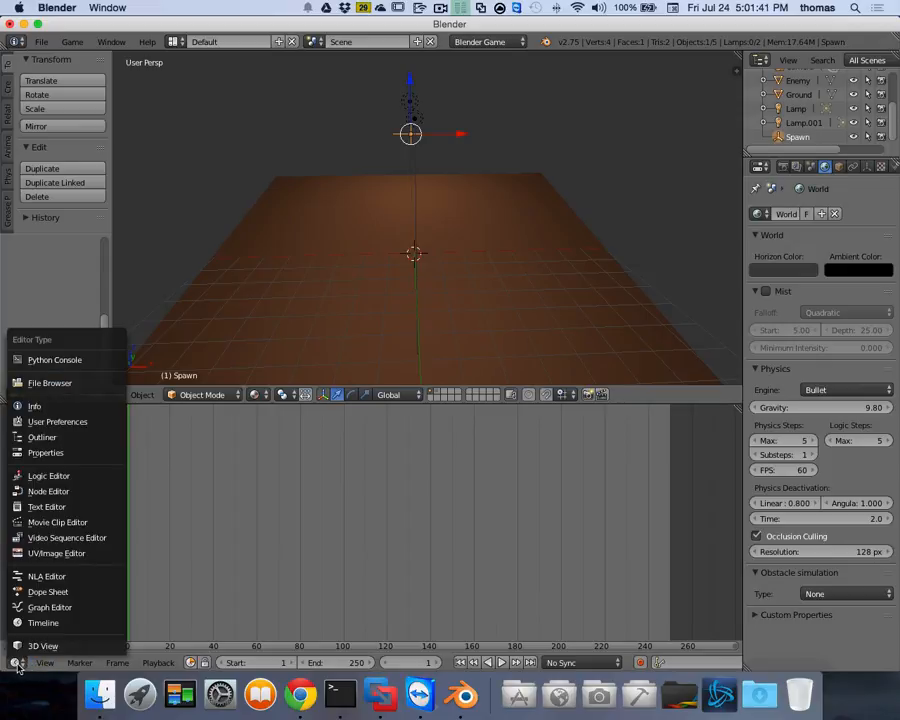
{"action": "left_click", "coordinate": [15, 663]}
{"action": "left_click", "coordinate": [36, 476]}
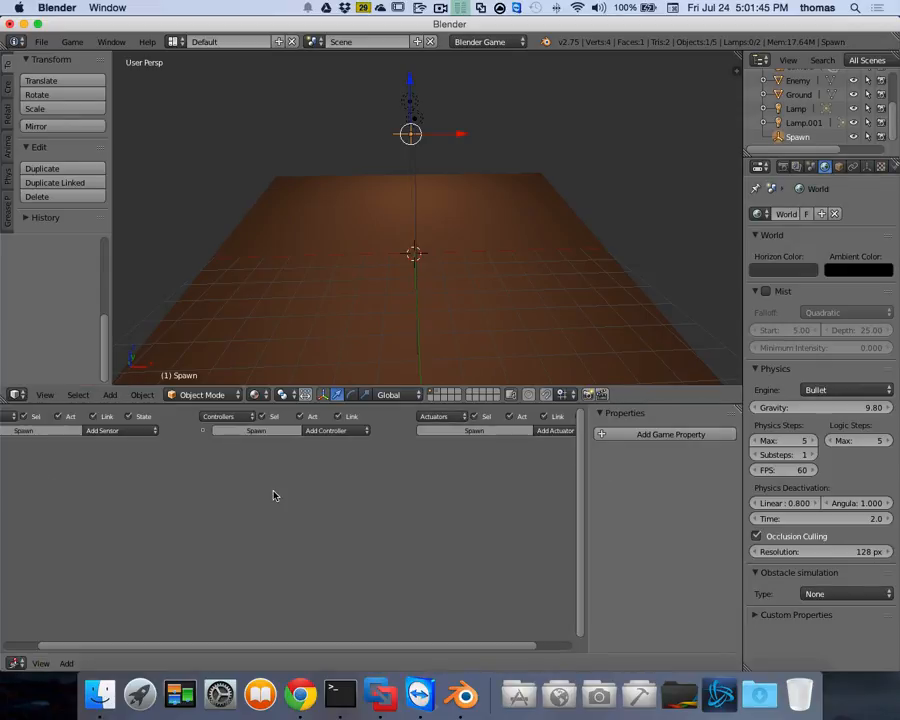
{"action": "left_click_drag", "start_coordinate": [588, 461], "coordinate": [677, 510]}
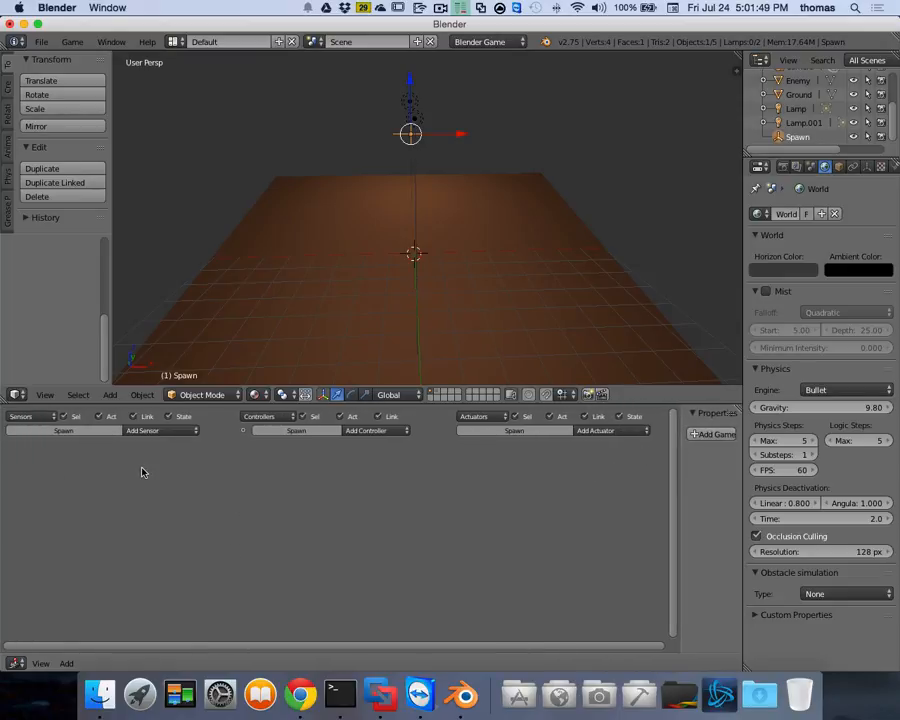
{"action": "scroll", "coordinate": [142, 472], "scroll_direction": "up", "scroll_amount": 5}
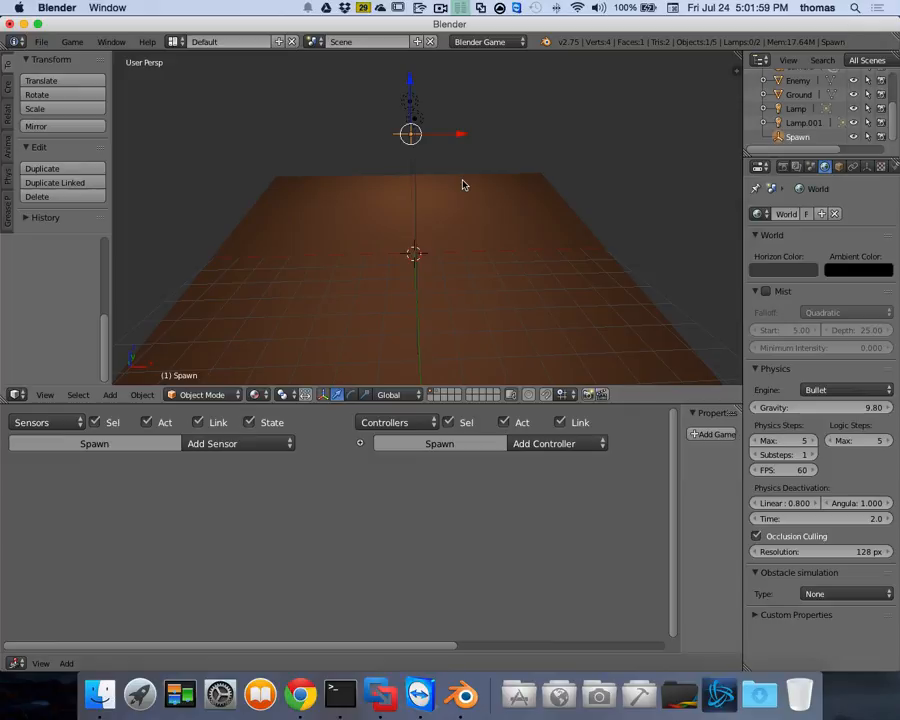
Add an Always sensor to the Spawn empty.
{"action": "left_click", "coordinate": [217, 443]}
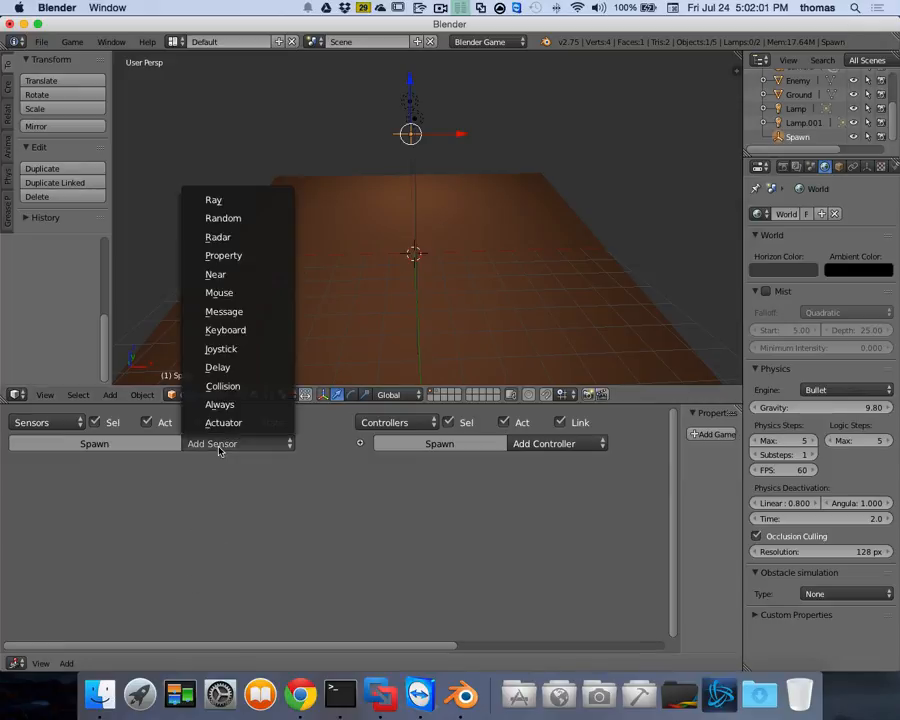
{"action": "left_click", "coordinate": [224, 444]}
{"action": "left_click", "coordinate": [226, 405]}
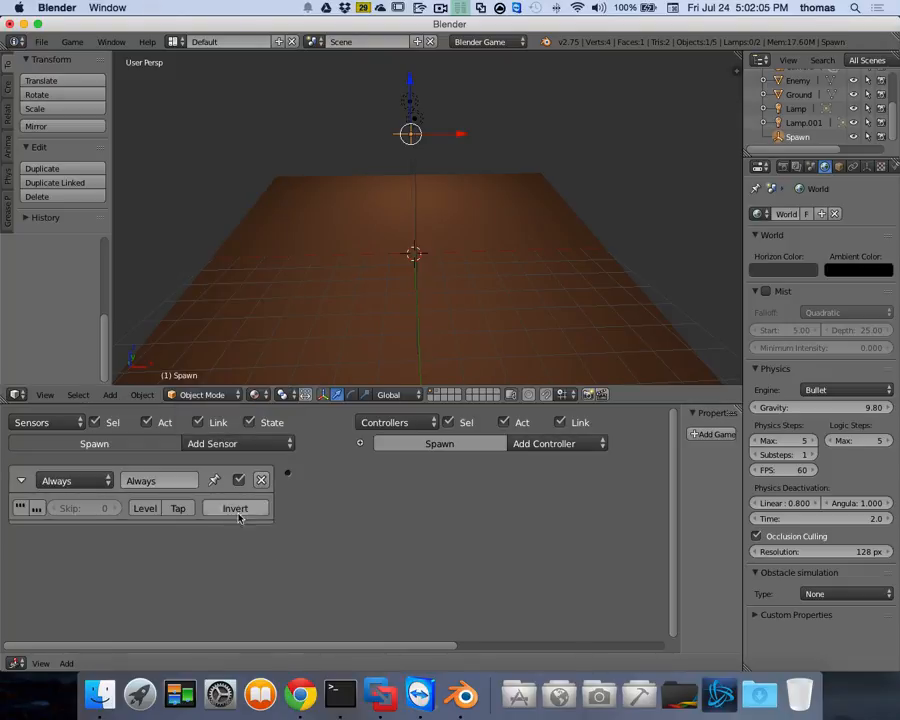
Add an Edit Object actuator to the Spawn empty in Add Object mode, with Enemy as the object.
{"action": "left_click_drag", "start_coordinate": [373, 645], "coordinate": [583, 645]}
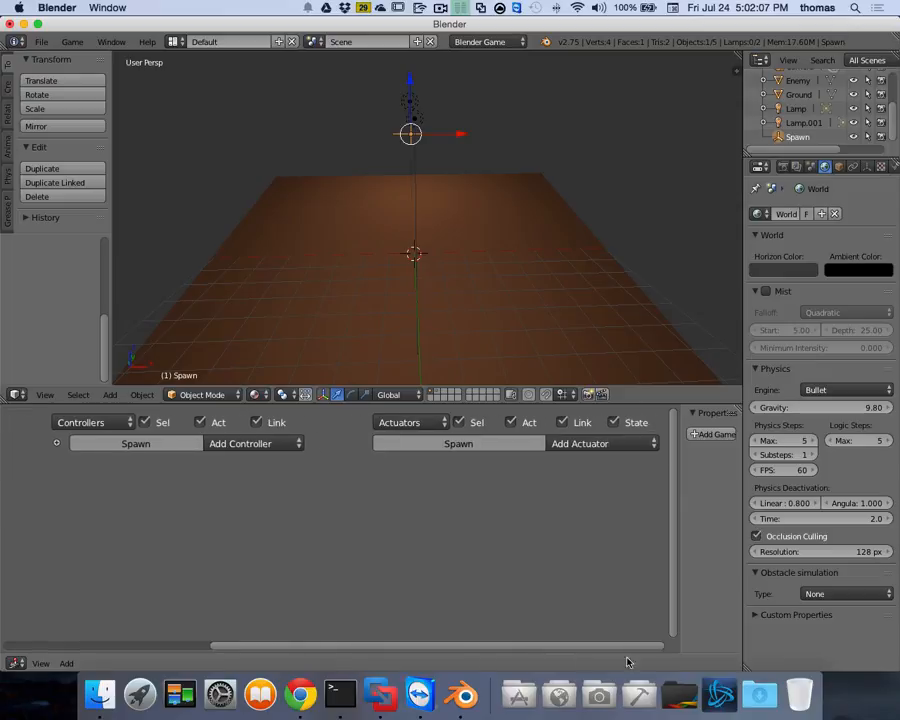
{"action": "left_click", "coordinate": [592, 444]}
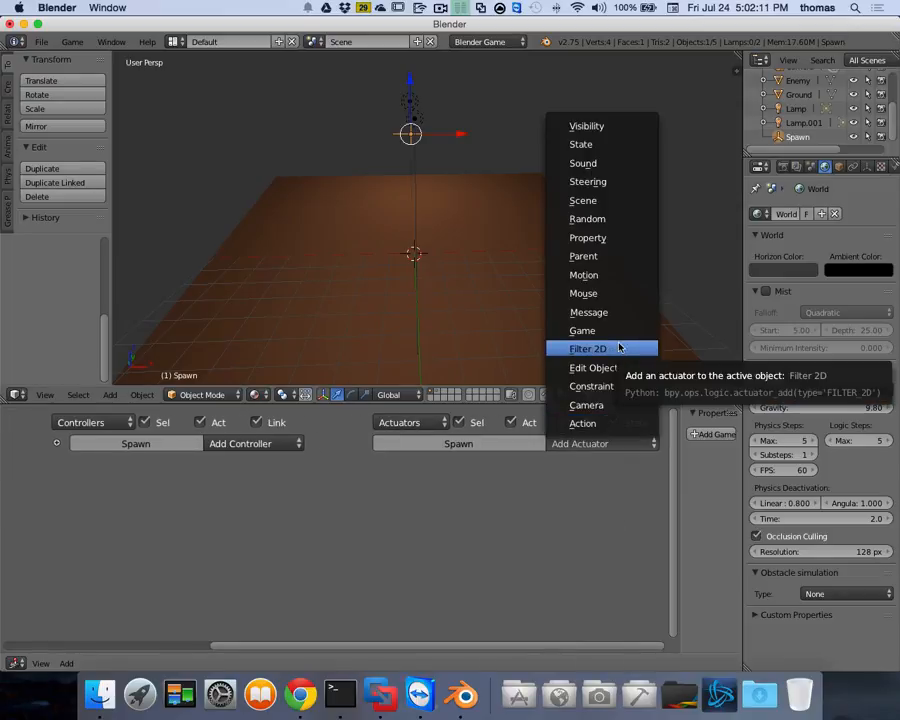
{"action": "left_click", "coordinate": [597, 367]}
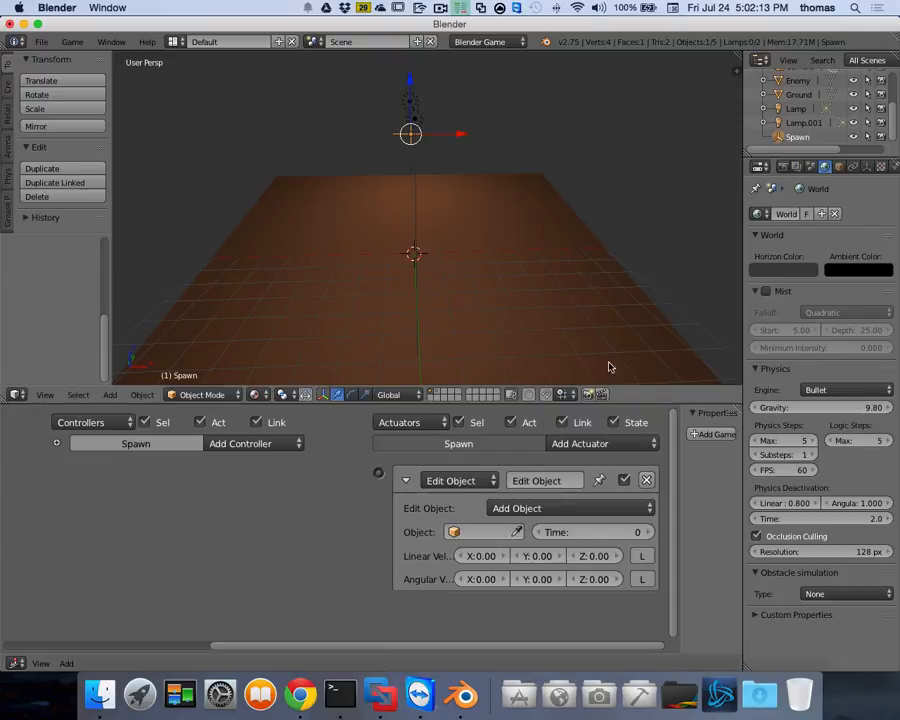
{"action": "left_click", "coordinate": [483, 532]}
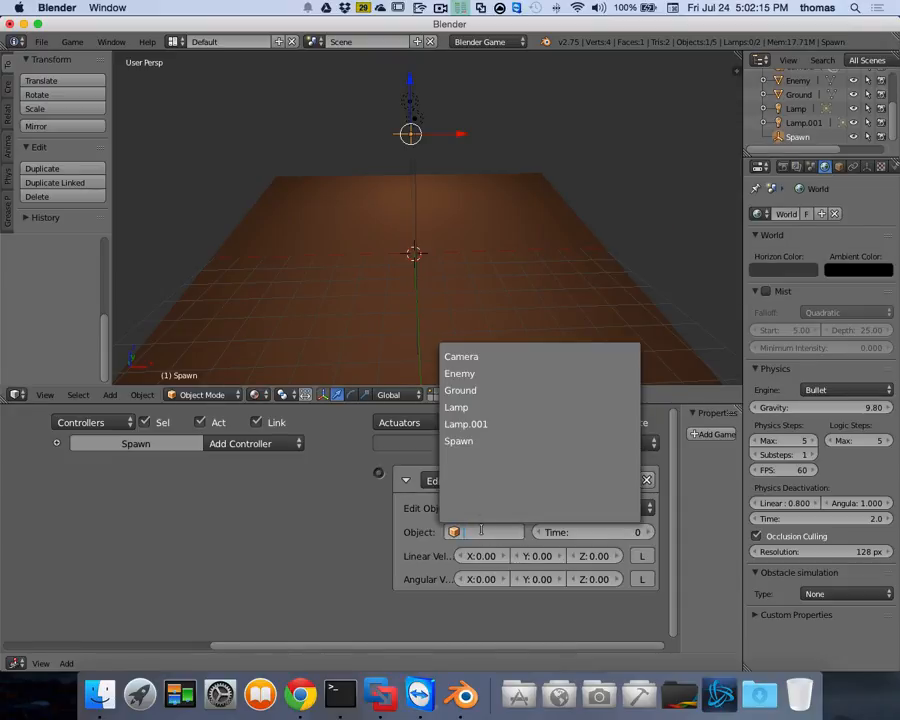
{"action": "left_click", "coordinate": [470, 373]}
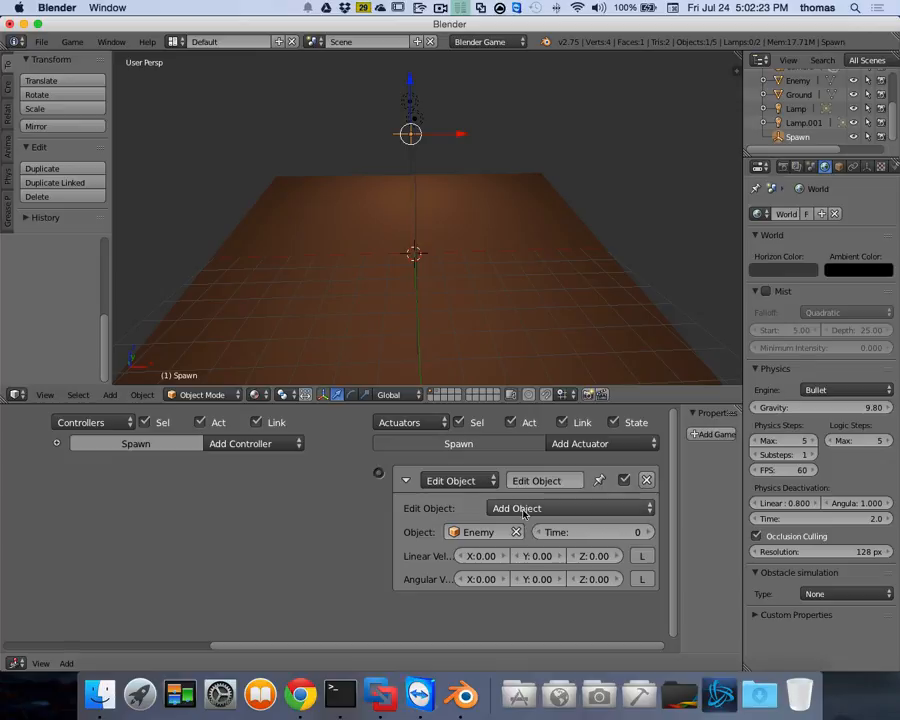
Connect the Always sensor to the Edit Object actuator through an And controller, and test-run the game.
{"action": "left_click_drag", "start_coordinate": [488, 650], "coordinate": [407, 655]}
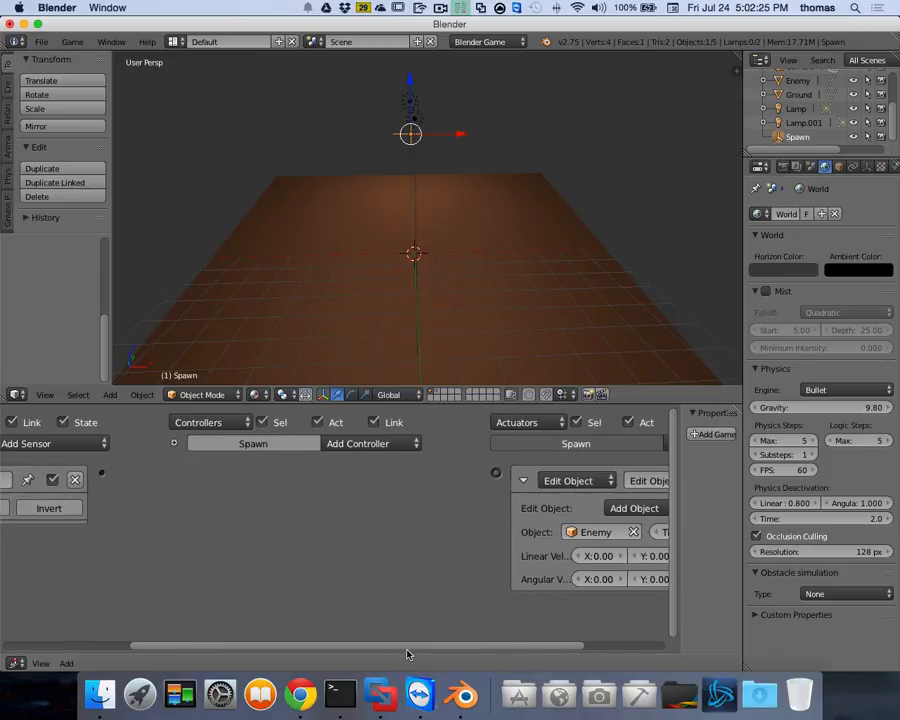
{"action": "left_click_drag", "start_coordinate": [101, 472], "coordinate": [495, 473]}
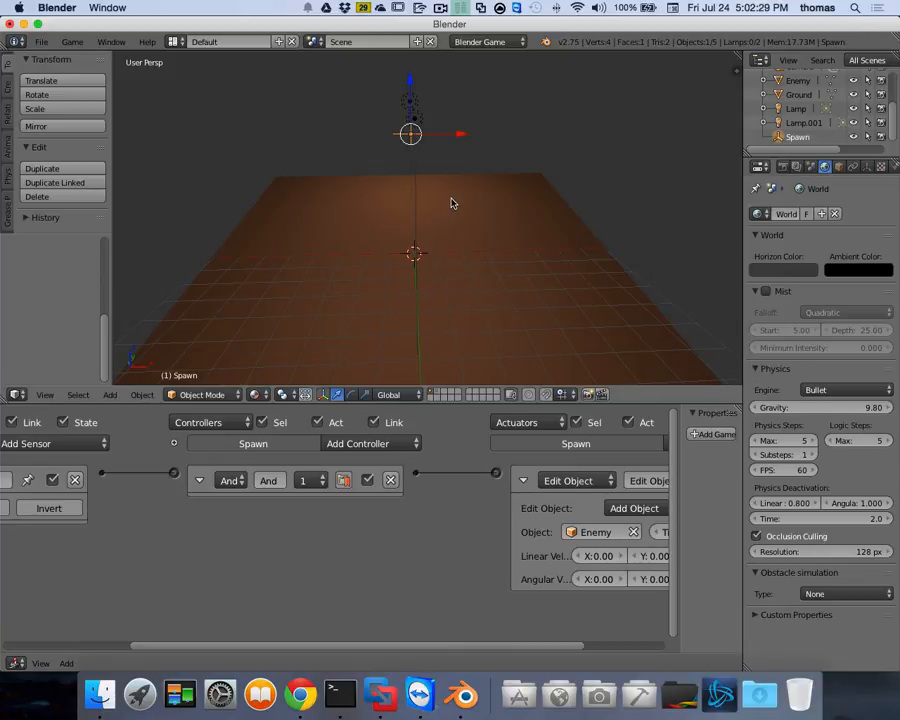
{"action": "key", "text": "p"}
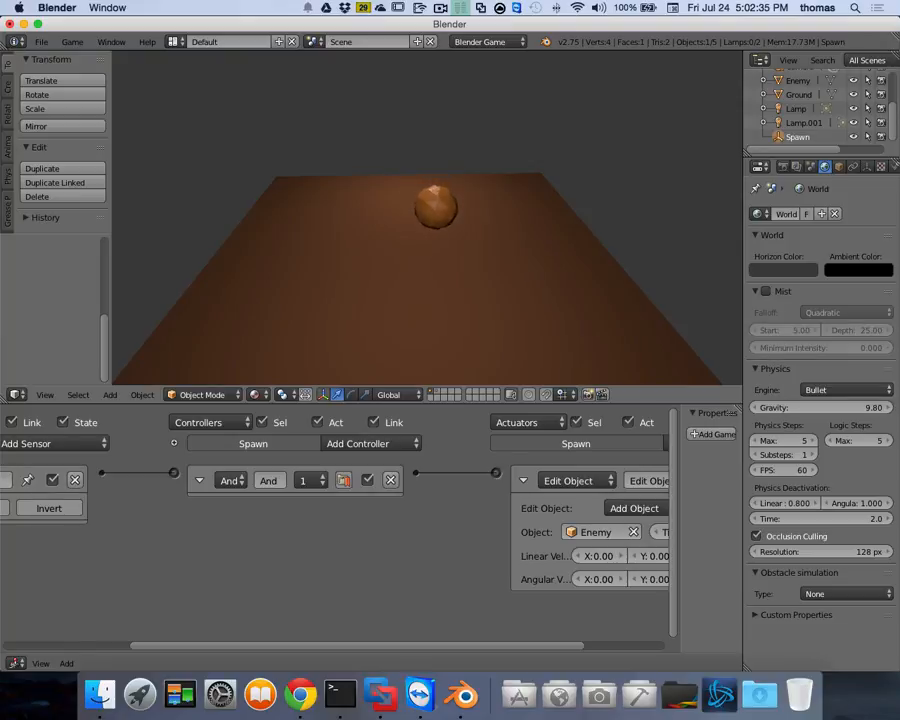
{"action": "key", "text": "Escape"}
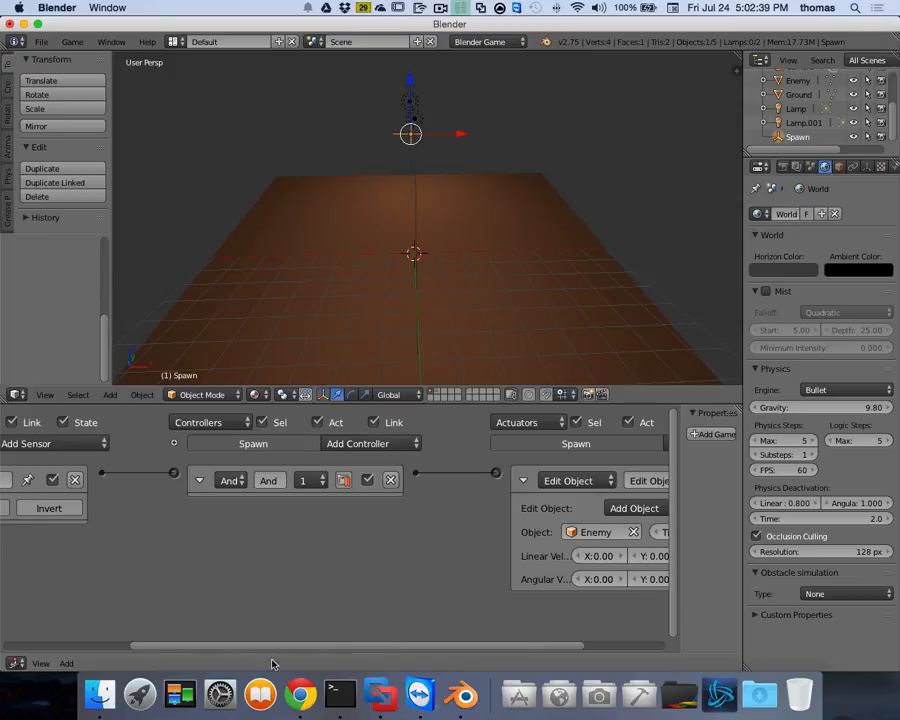
Turn on TRUE level triggering for the Always sensor and test-run the game to watch the enemies spawn.
{"action": "left_click_drag", "start_coordinate": [393, 647], "coordinate": [211, 649]}
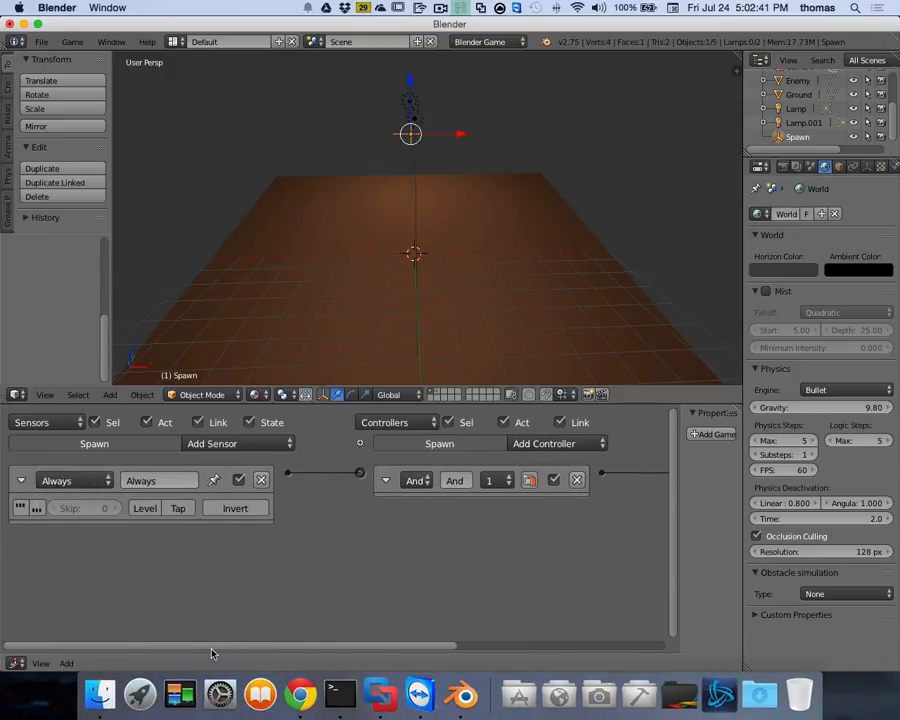
{"action": "left_click", "coordinate": [20, 508]}
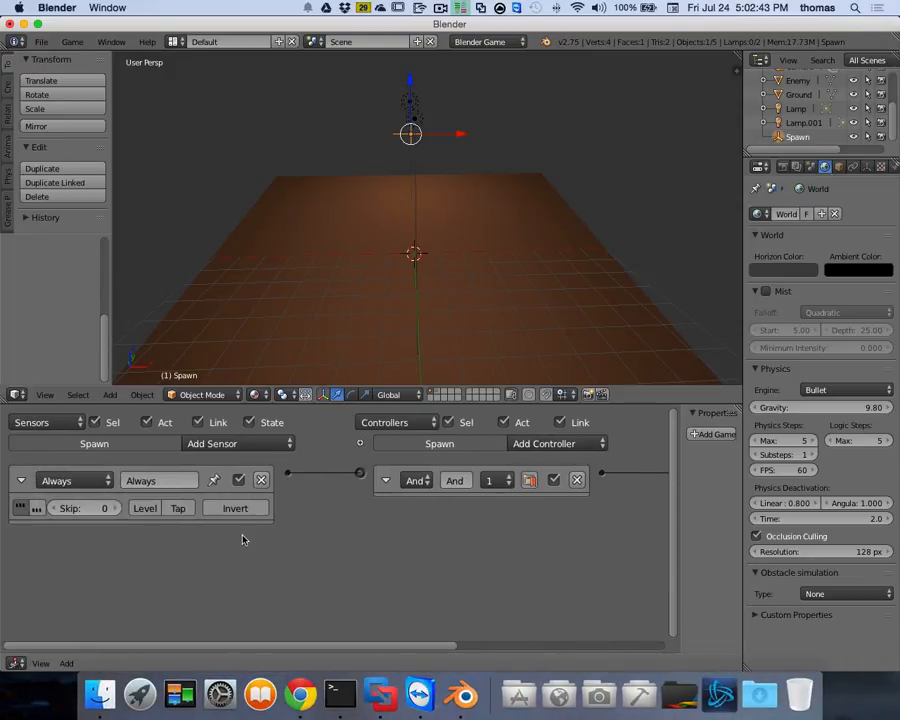
{"action": "left_click", "coordinate": [20, 510]}
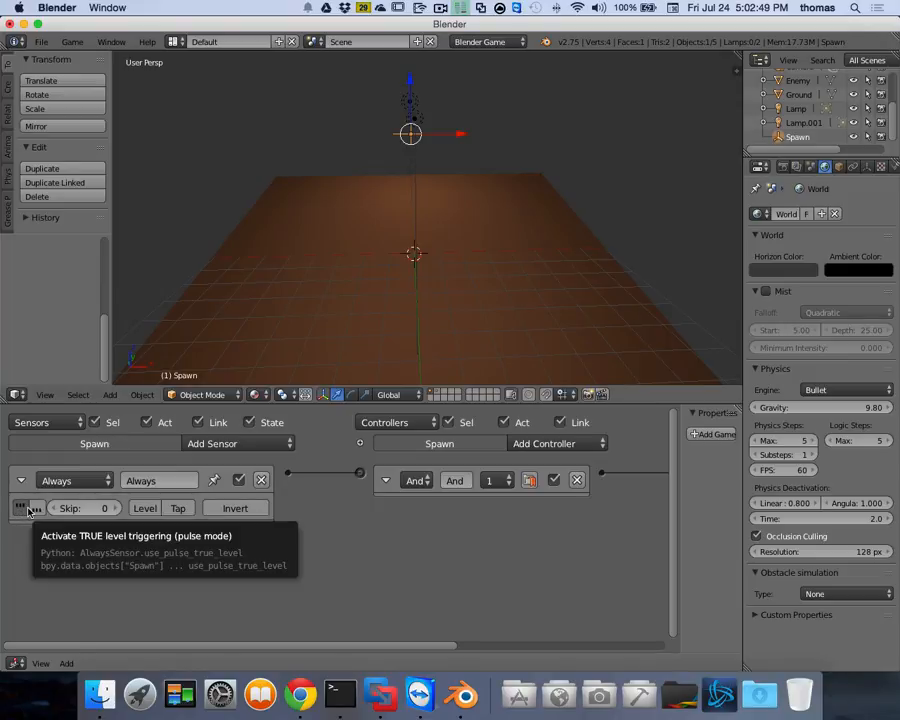
{"action": "key", "text": "p"}
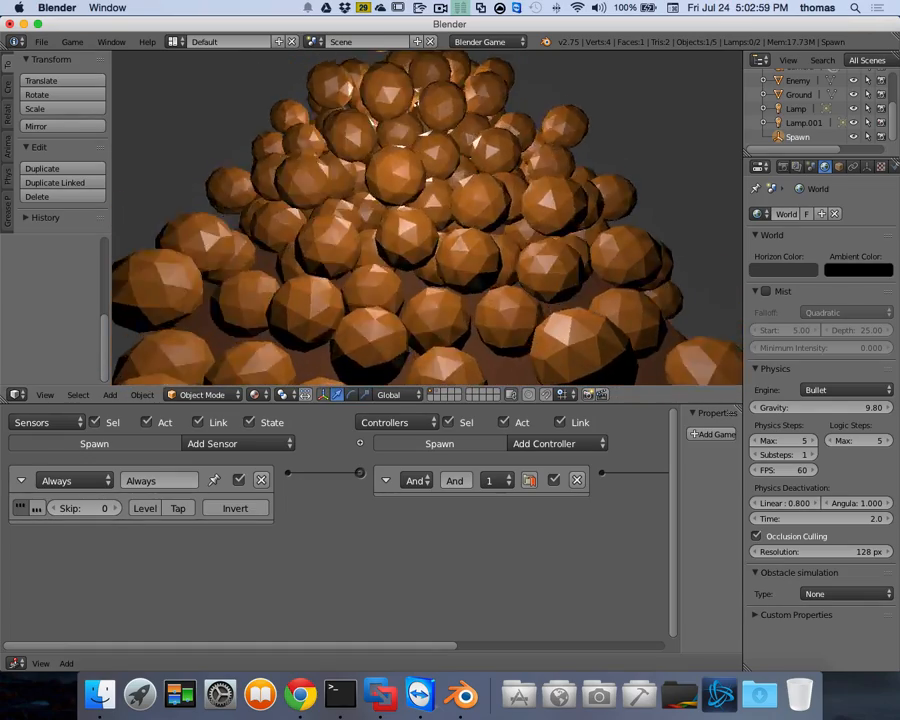
{"action": "key", "text": "Escape"}
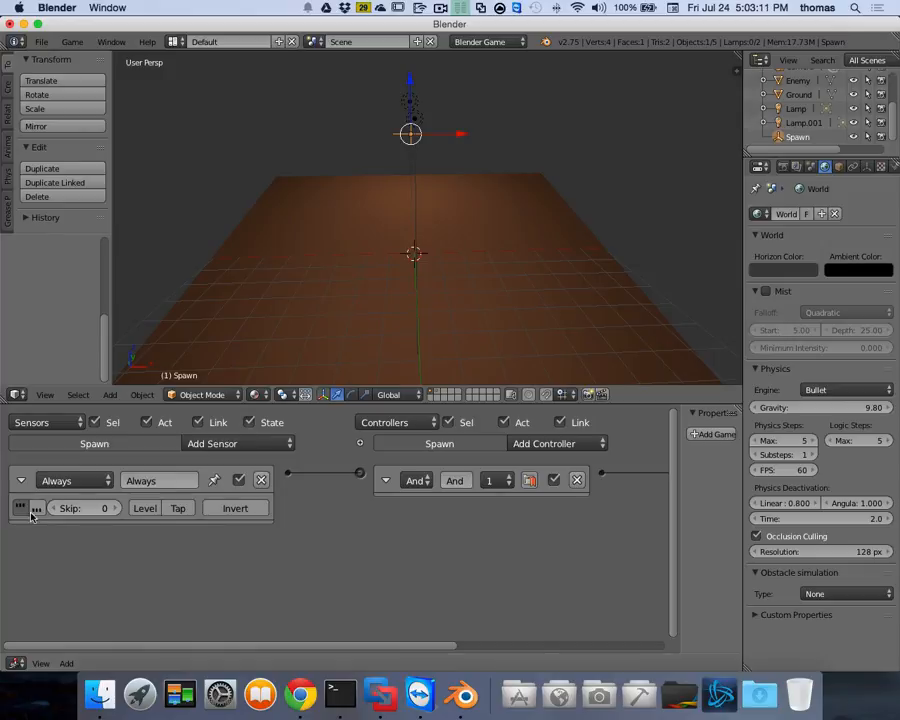
Set the Always sensor's Skip to 100 and test-run the game to check the spawn rate.
{"action": "left_click", "coordinate": [91, 510]}
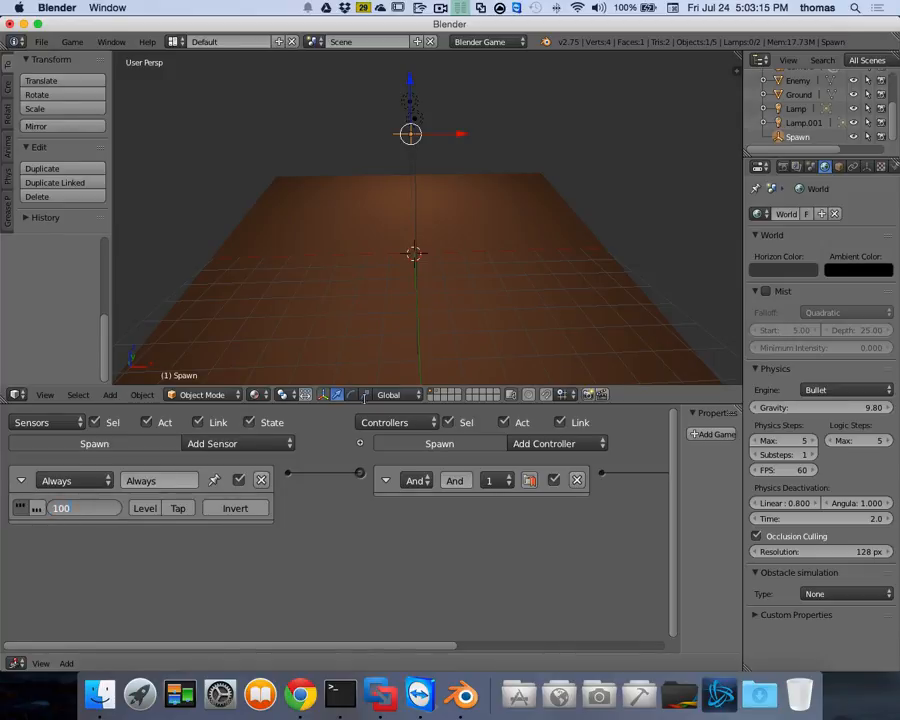
{"action": "key", "text": "Return"}
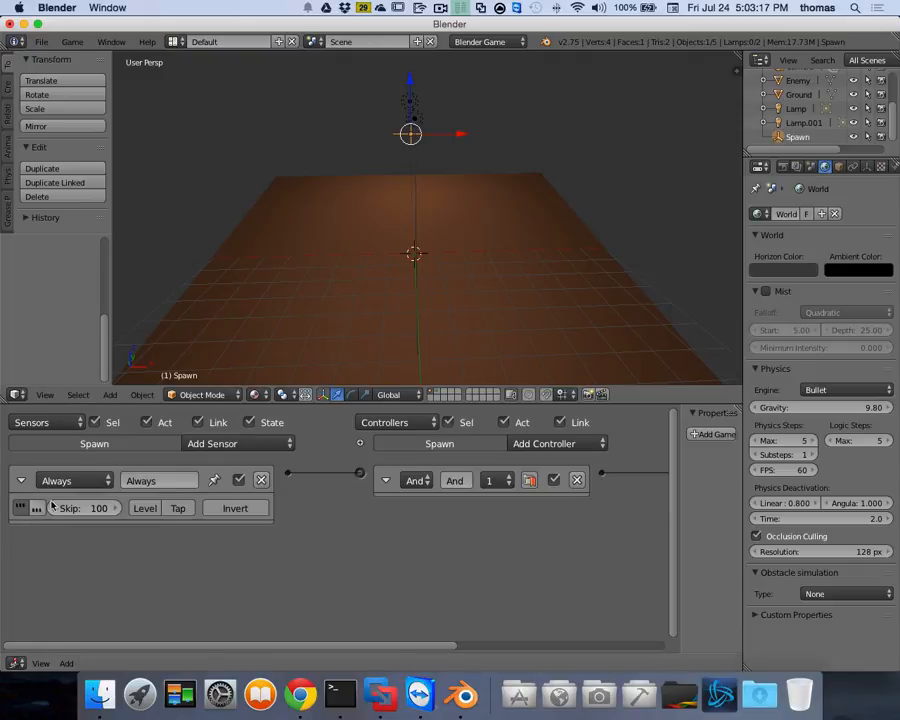
{"action": "key", "text": "p"}
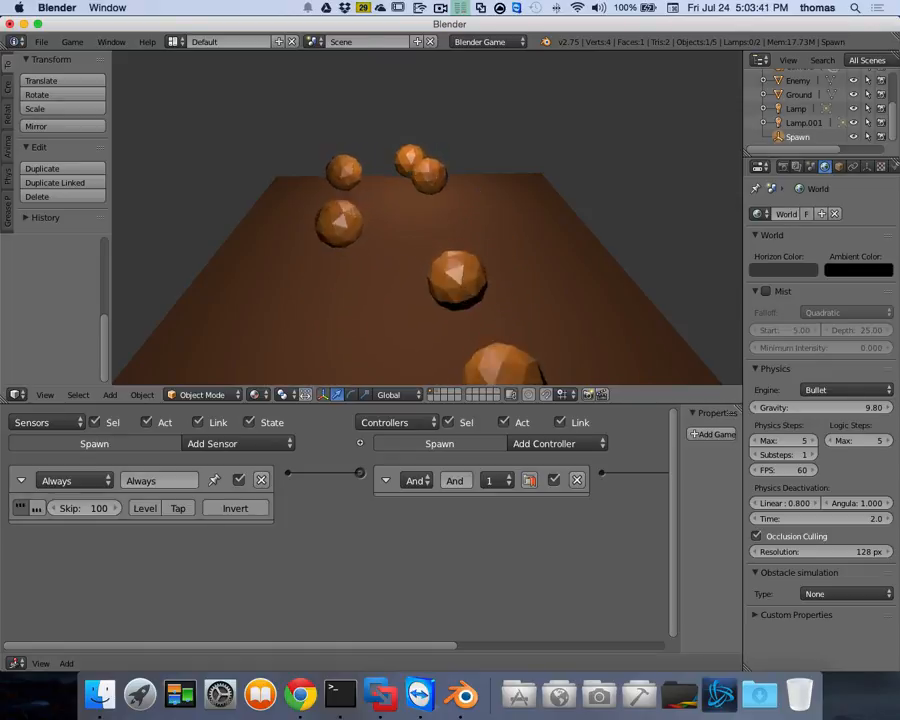
{"action": "key", "text": "Escape"}
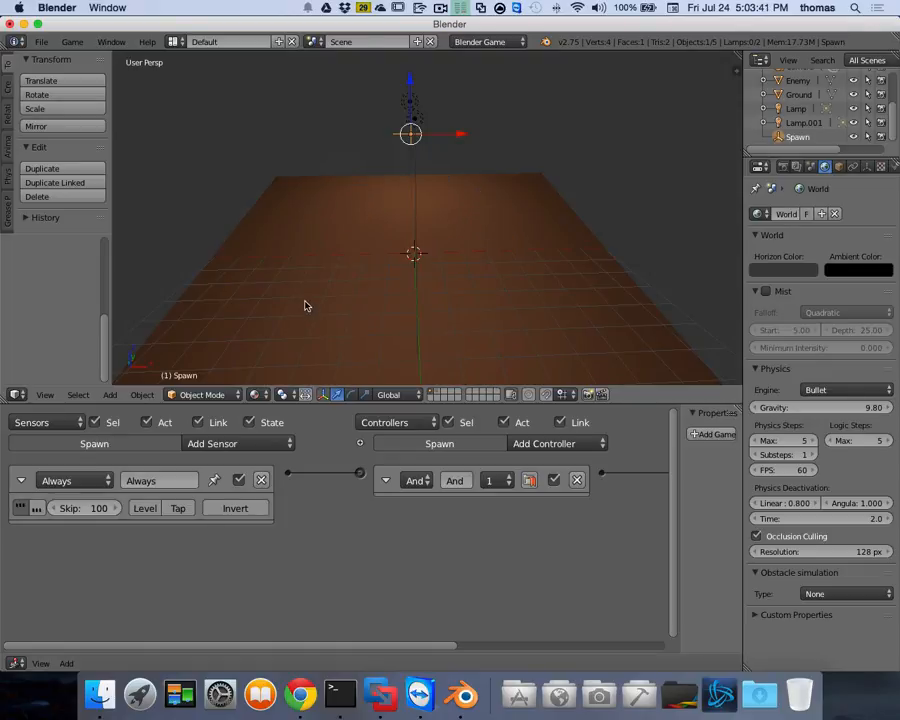
Try to set the Always sensor's Skip to 500.
{"action": "left_click", "coordinate": [96, 509]}
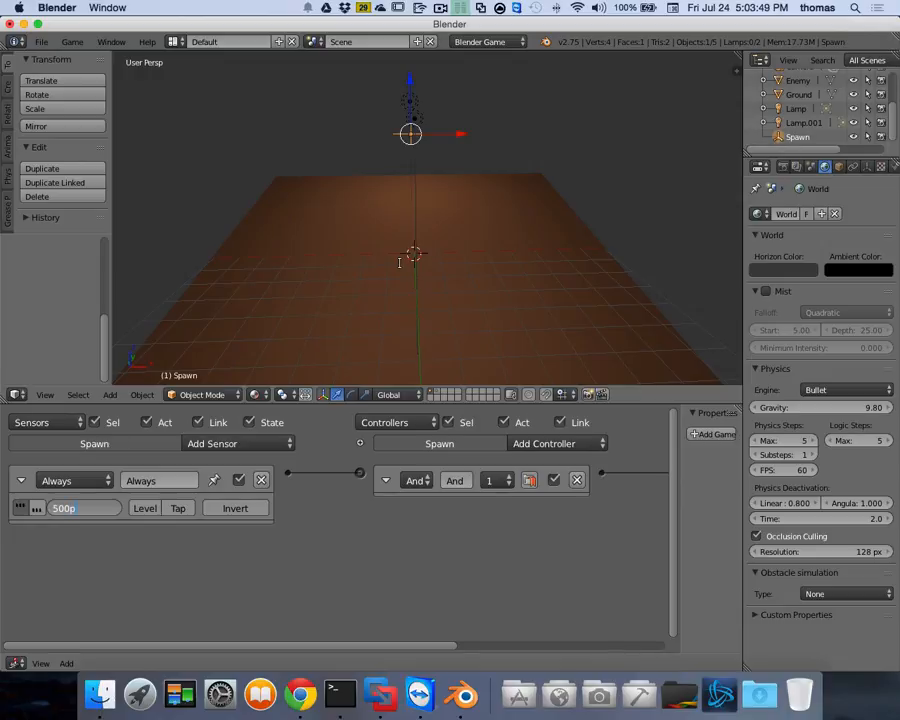
{"action": "key", "text": "Escape"}
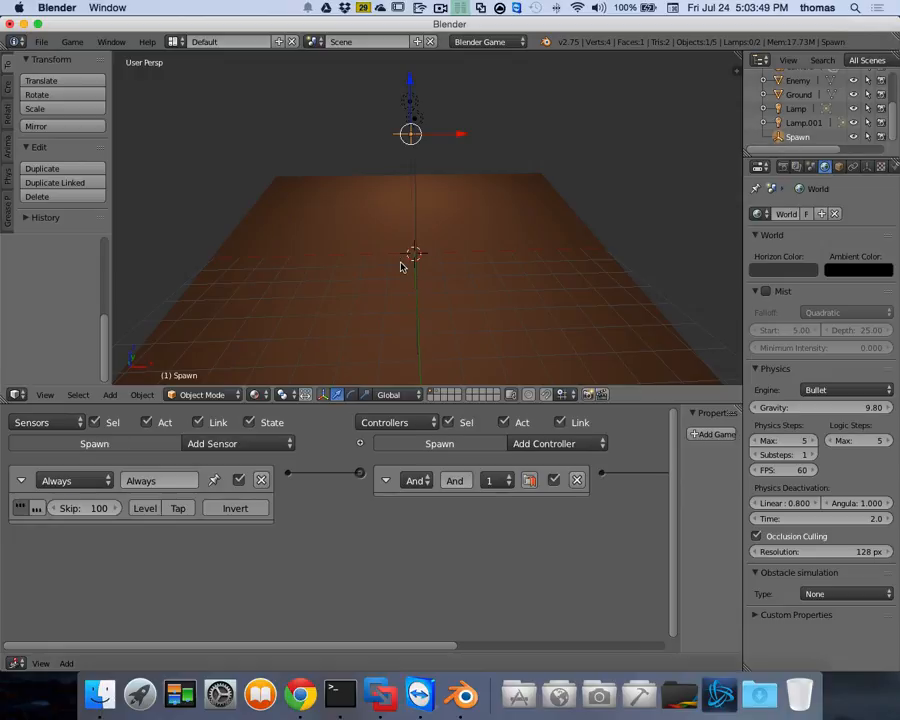
Set the Always sensor's Skip to 500 and test-run the game to check the spawn rate.
{"action": "left_click", "coordinate": [103, 509]}
{"action": "type", "text": "500"}
{"action": "key", "text": "Return"}
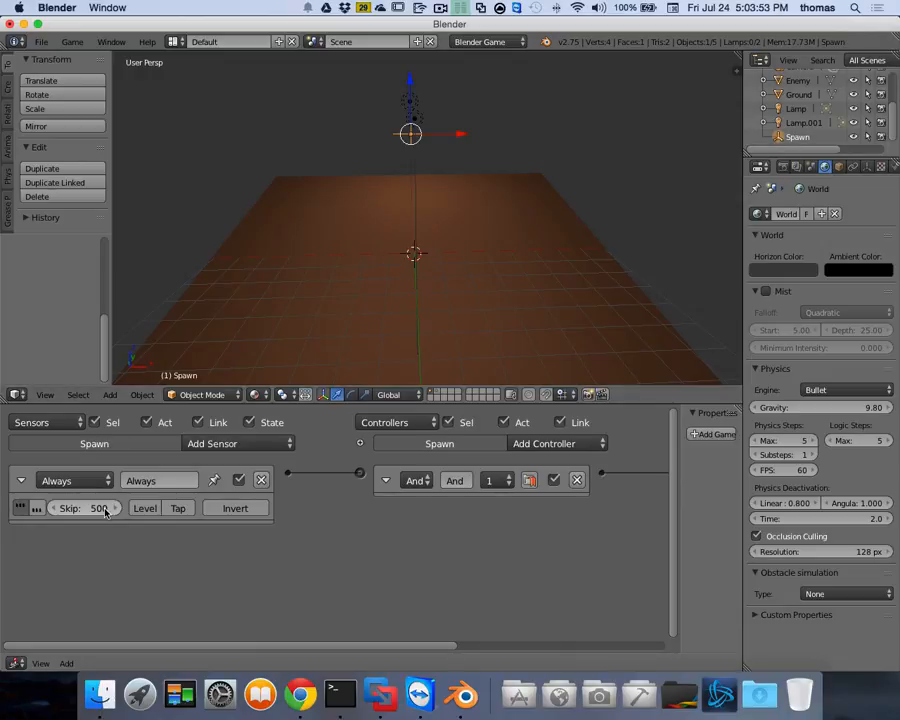
{"action": "key", "text": "p"}
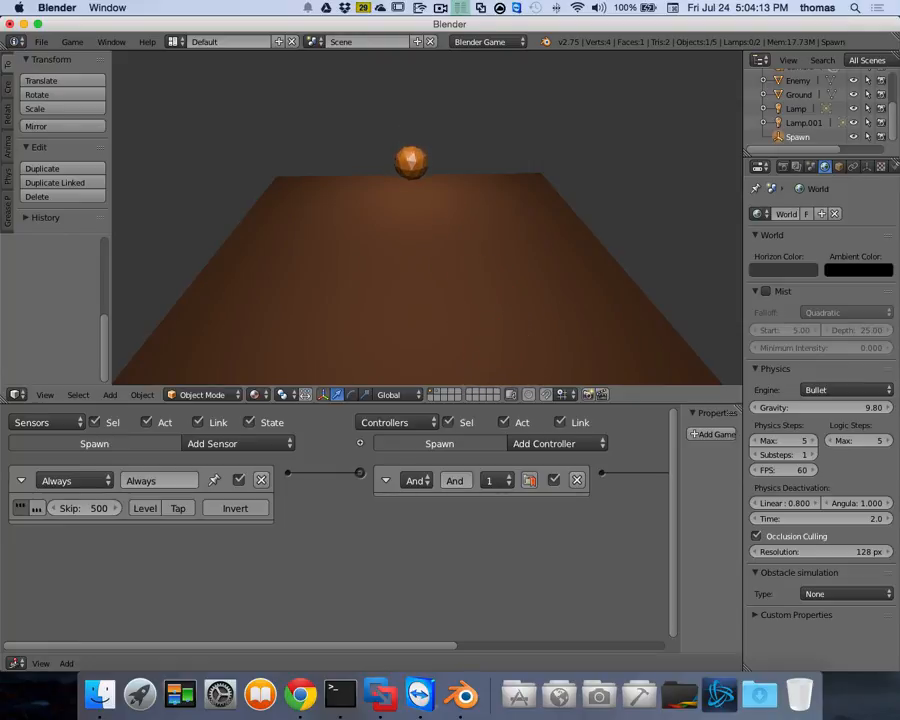
{"action": "key", "text": "Escape"}
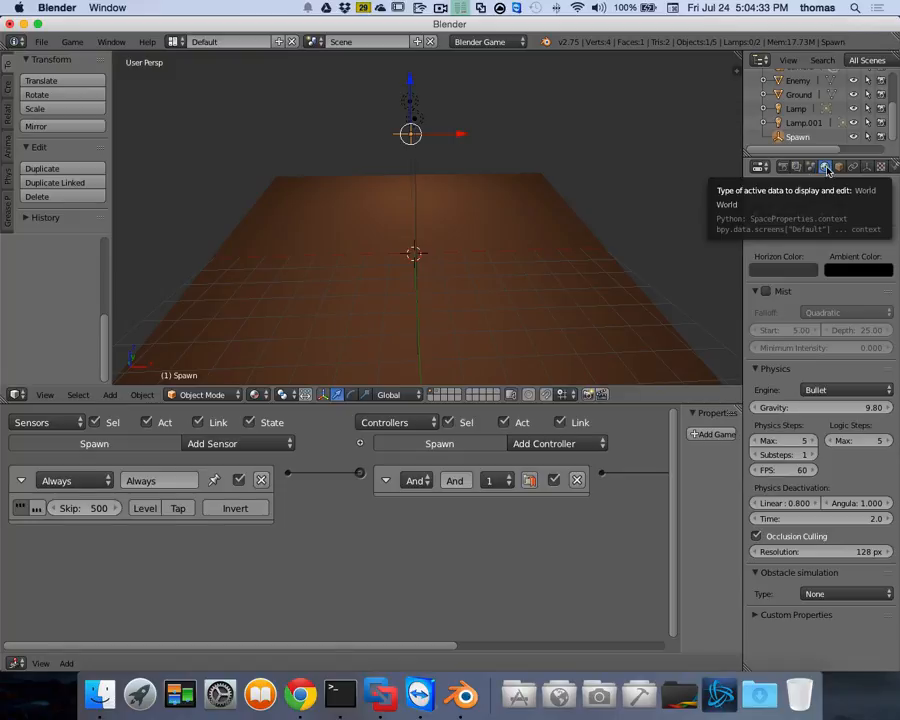
Set the world's physics gravity to 30 and test-run the game to see how the enemies fall and roll.
{"action": "left_click_drag", "start_coordinate": [742, 208], "coordinate": [688, 208]}
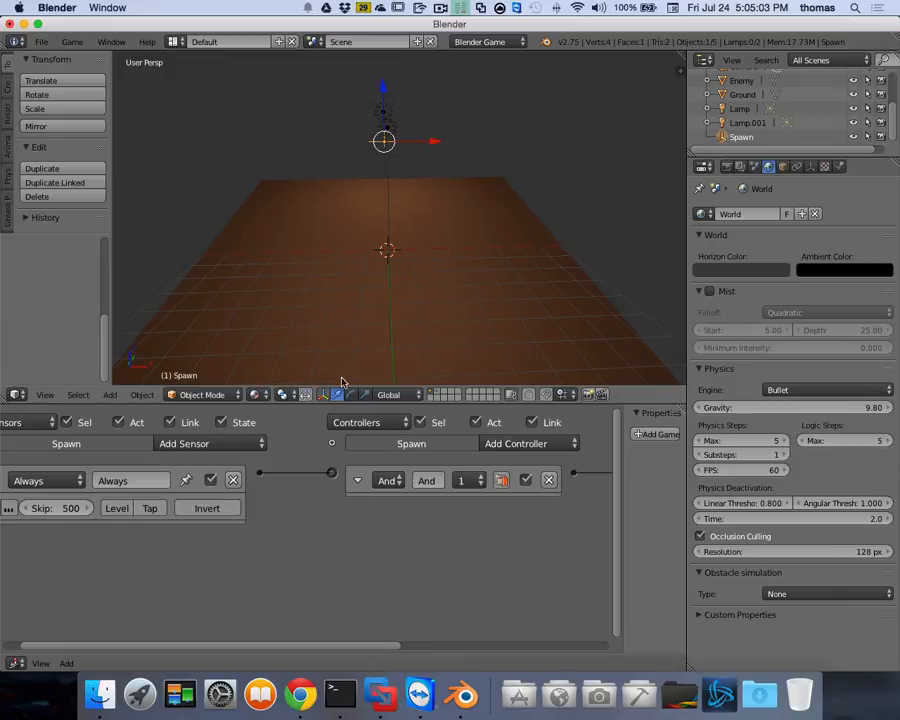
{"action": "left_click", "coordinate": [862, 408]}
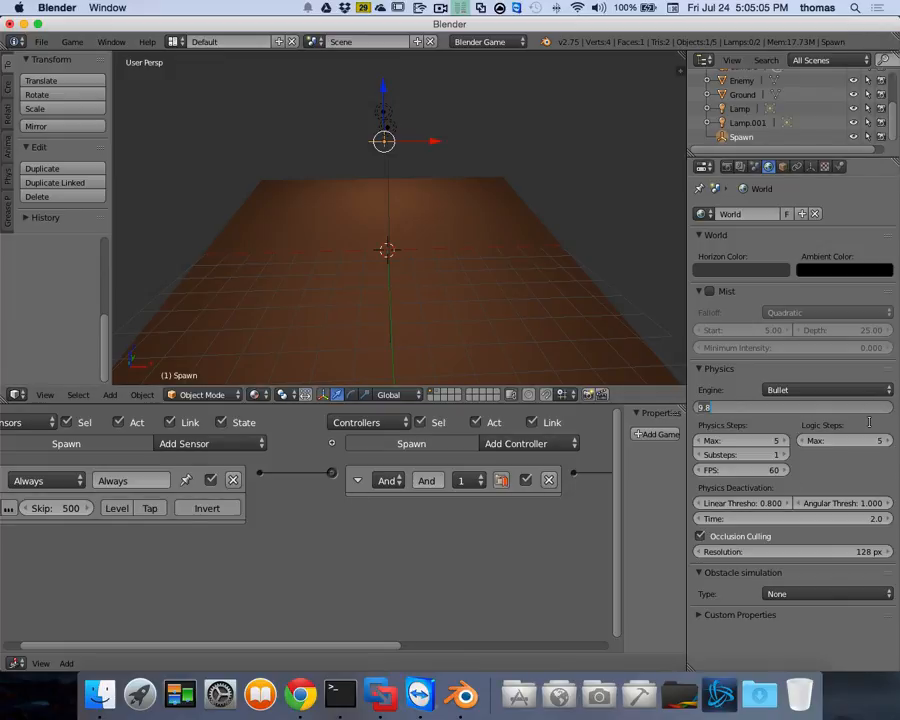
{"action": "type", "text": "30"}
{"action": "key", "text": "Return"}
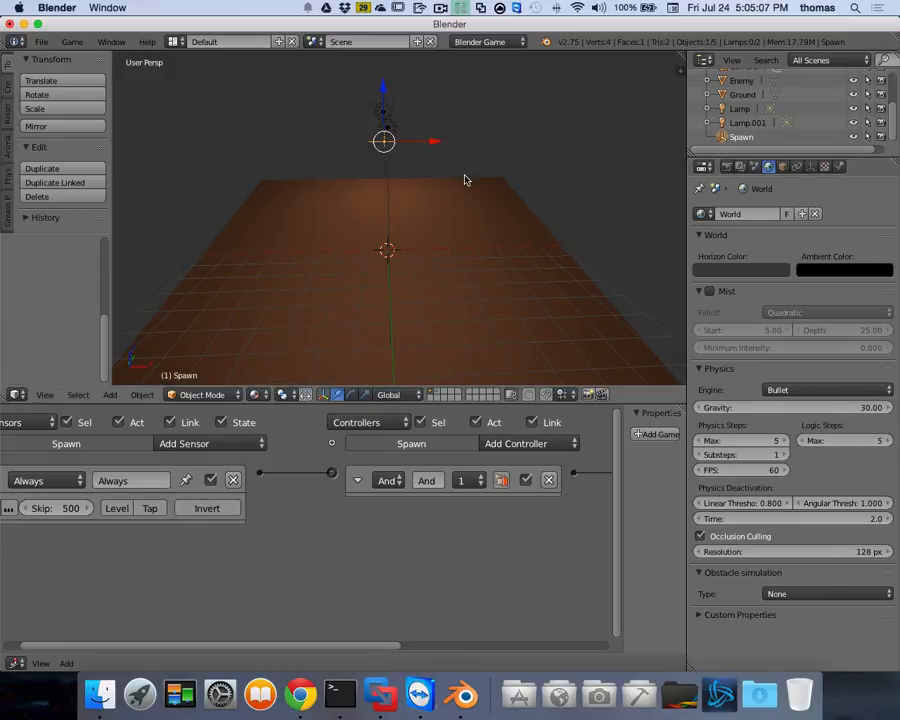
{"action": "key", "text": "p"}
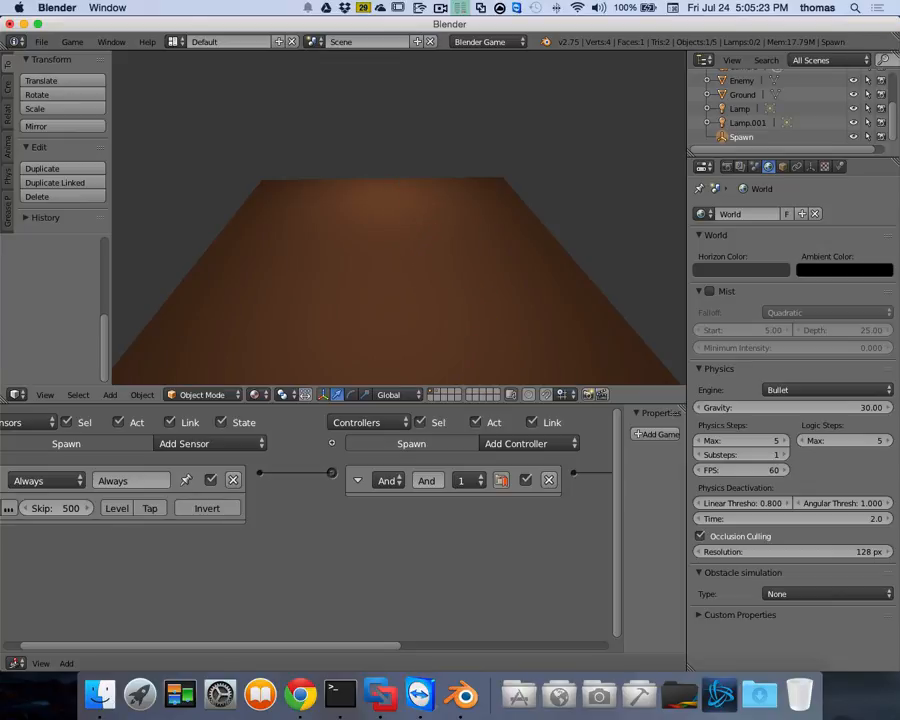
{"action": "key", "text": "Escape"}
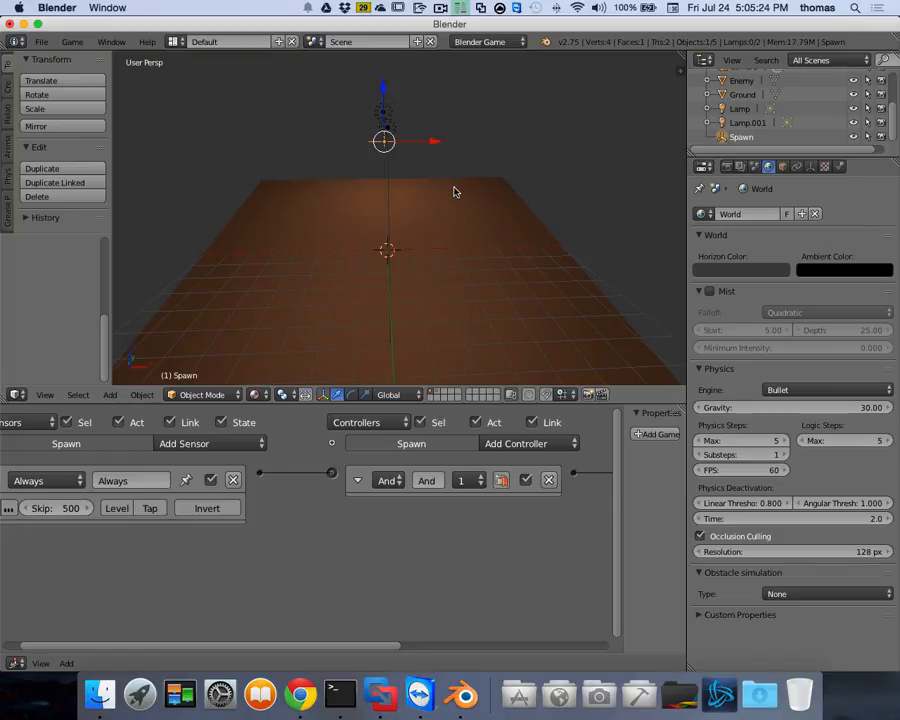
Set the Always sensor's Skip to 200 and test-run the game with the stronger gravity.
{"action": "left_click", "coordinate": [67, 508]}
{"action": "type", "text": "200"}
{"action": "key", "text": "Return"}
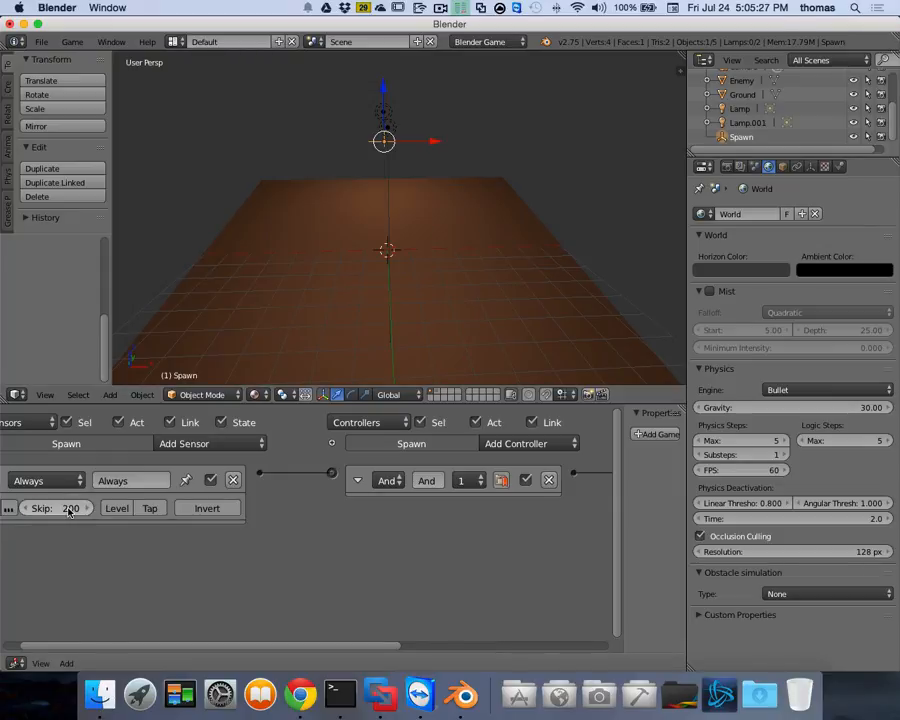
{"action": "key", "text": "p"}
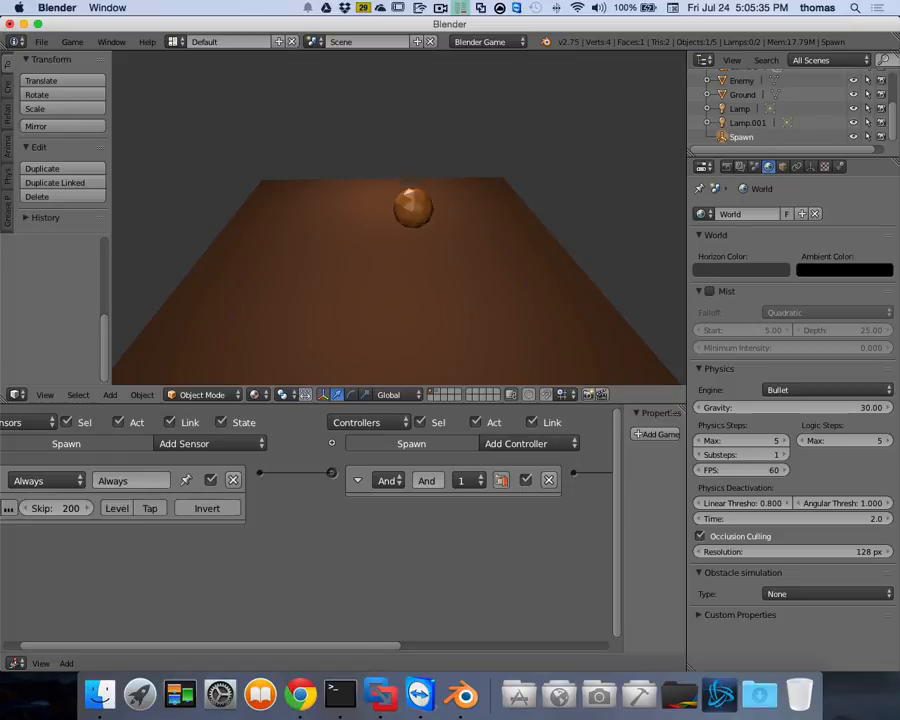
{"action": "key", "text": "Escape"}
Set the Always sensor's Skip to 50 and test-run the game to watch the enemies spawn.
{"action": "left_click", "coordinate": [78, 507]}
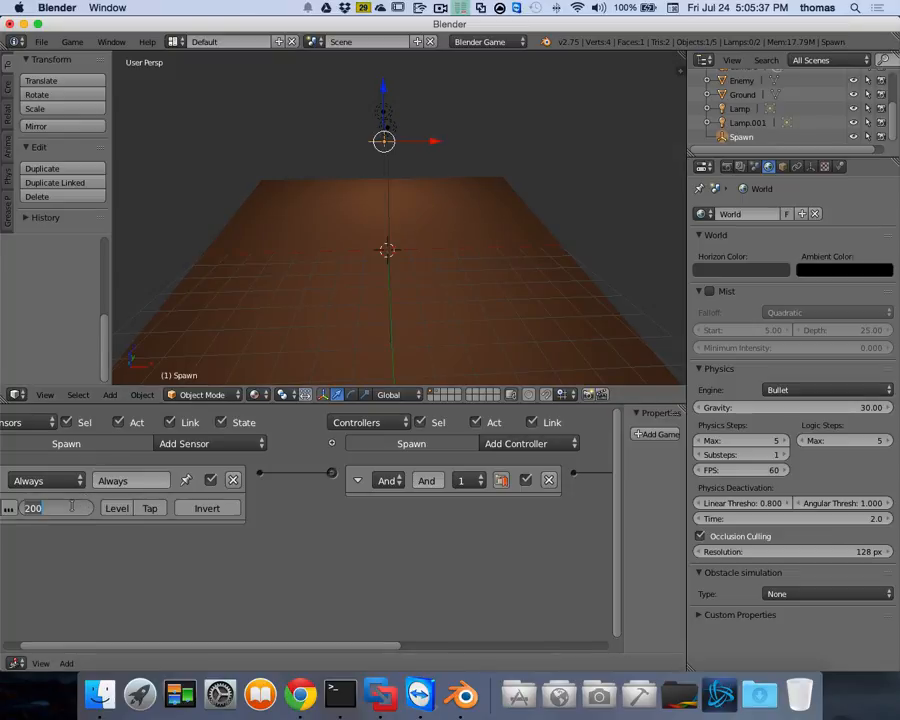
{"action": "type", "text": "50"}
{"action": "key", "text": "Return"}
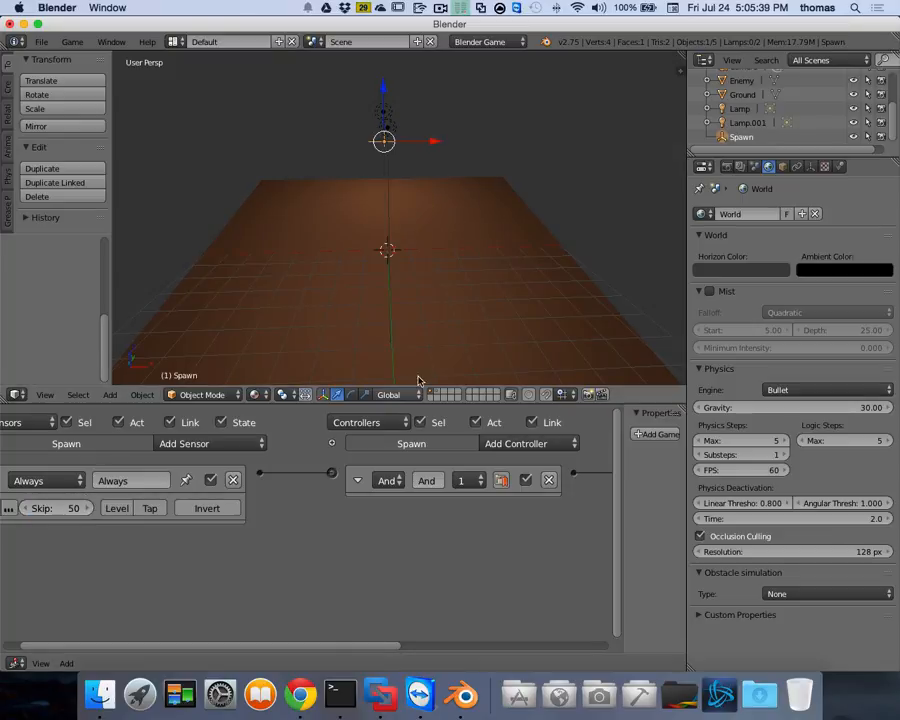
{"action": "key", "text": "p"}
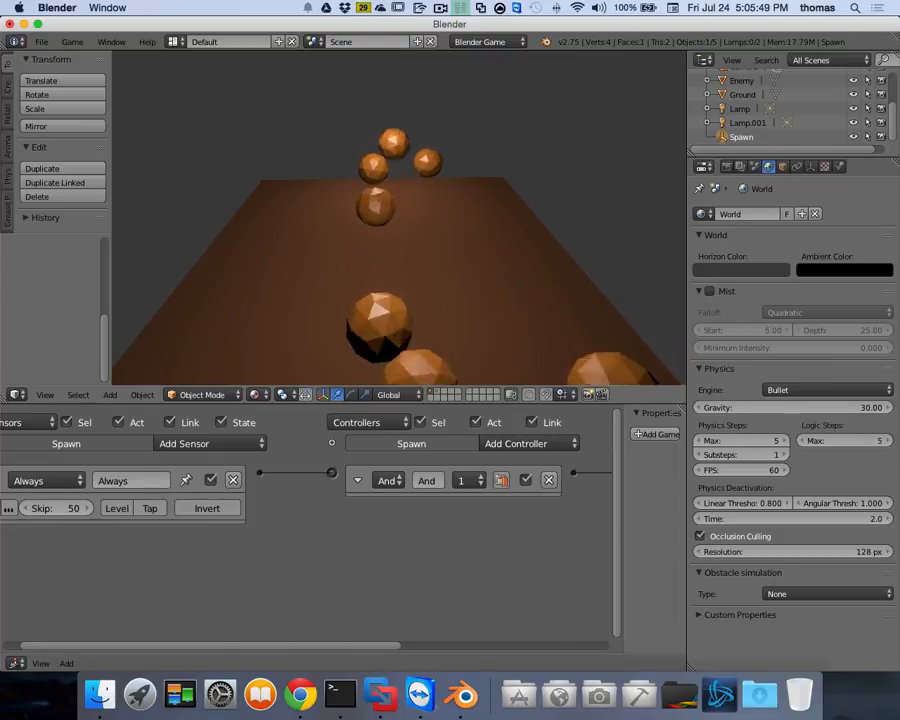
{"action": "key", "text": "Escape"}
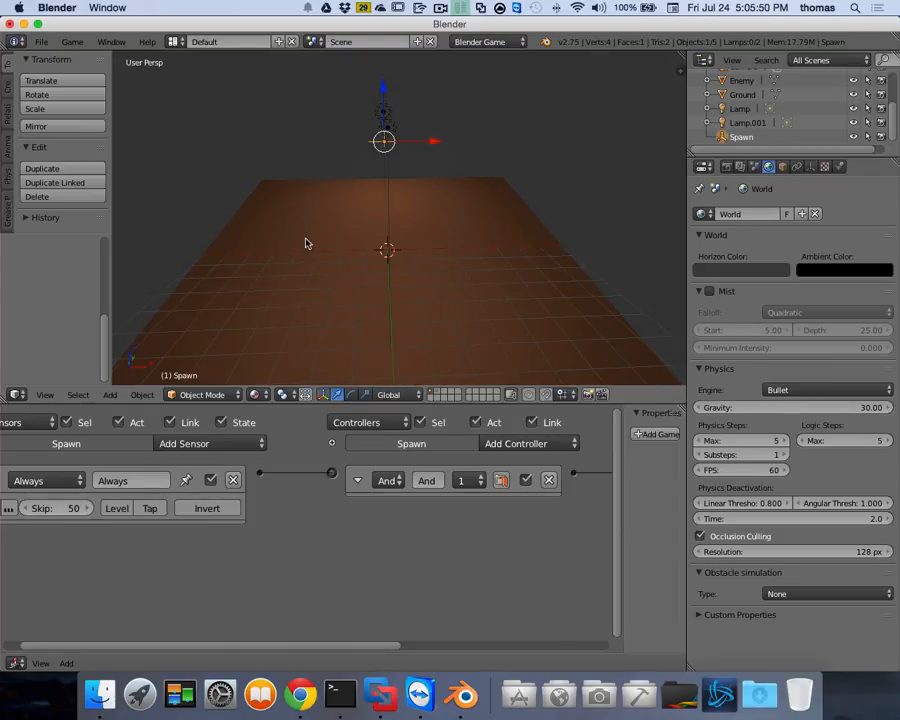
Set the Always sensor's Skip to 60 and test-run the game.
{"action": "left_click", "coordinate": [79, 512]}
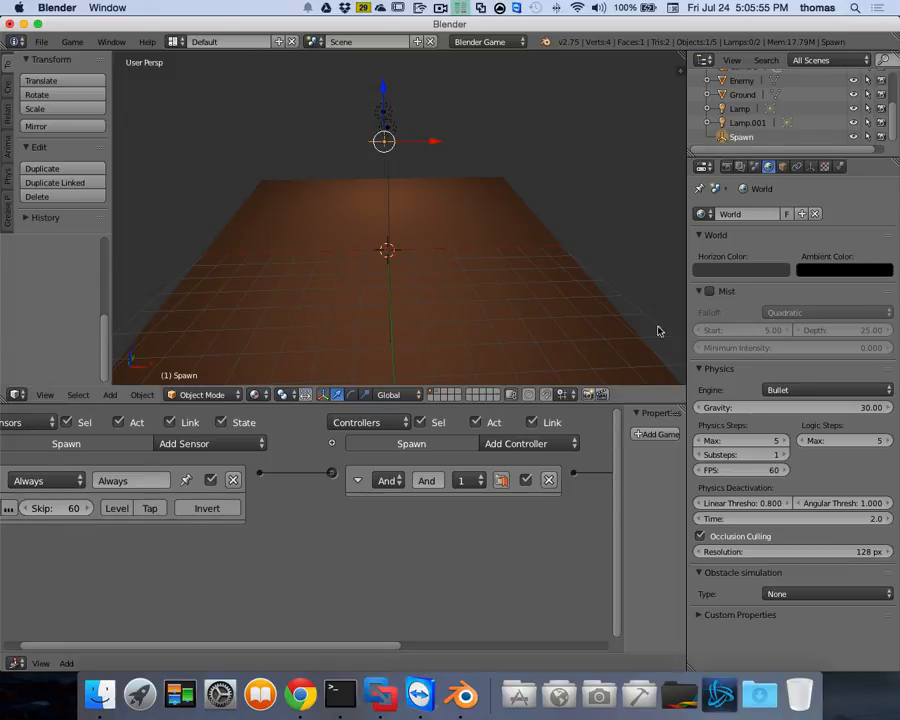
{"action": "key", "text": "p"}
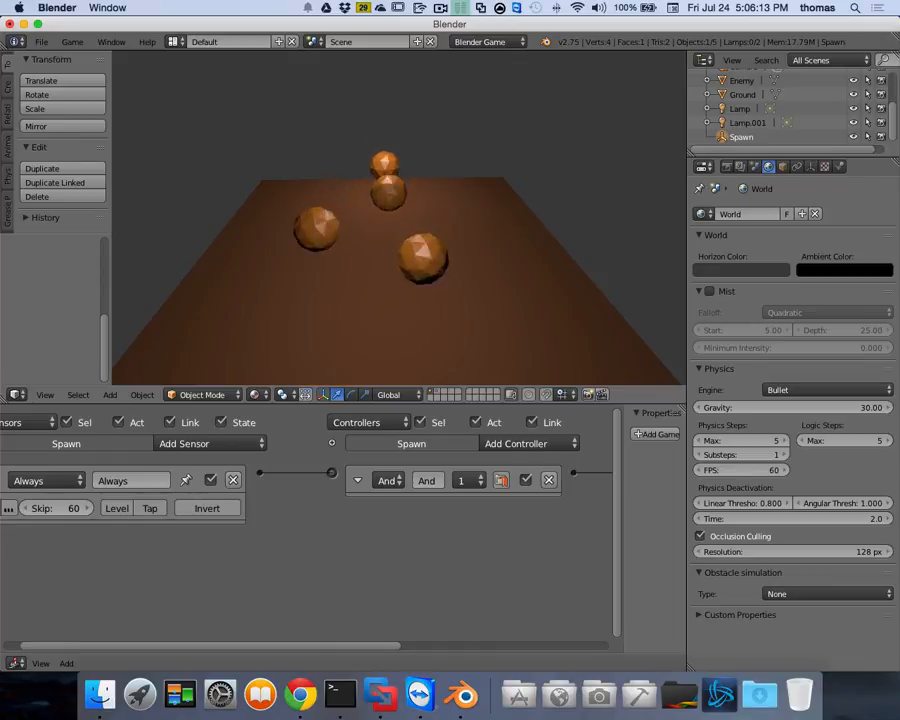
{"action": "key", "text": "Escape"}
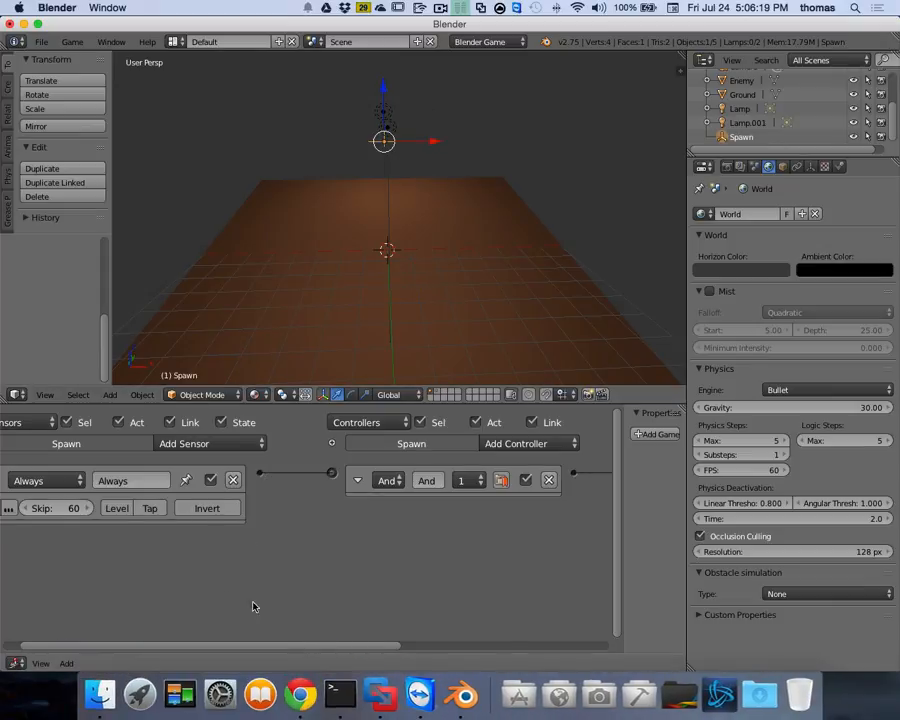
Add a Random sensor to the Spawn empty's And controller and test-run the game without and with its TRUE level triggering.
{"action": "left_click_drag", "start_coordinate": [280, 645], "coordinate": [255, 645]}
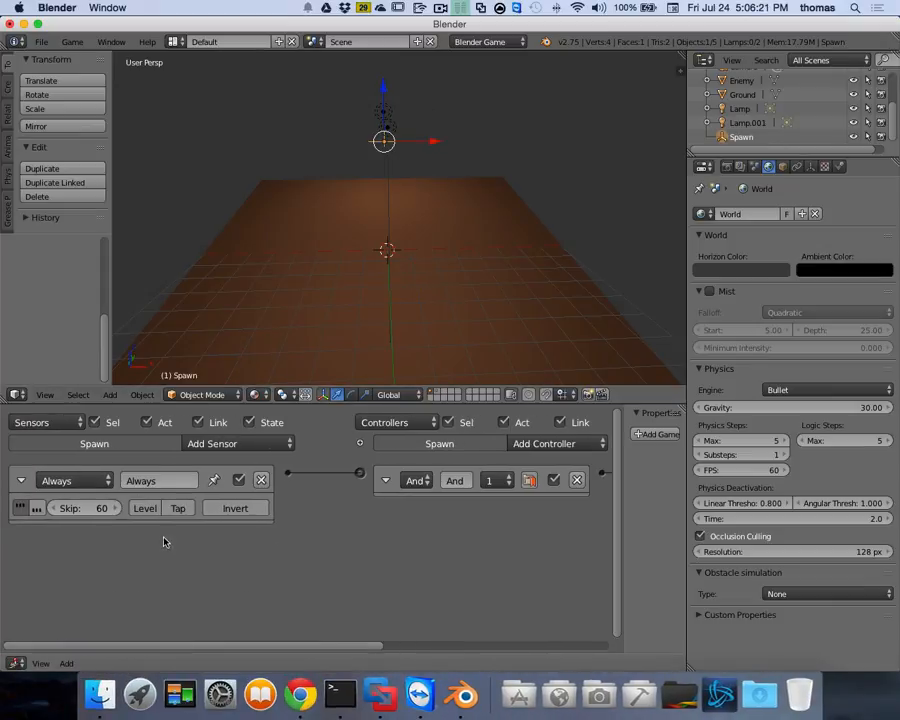
{"action": "left_click", "coordinate": [236, 450]}
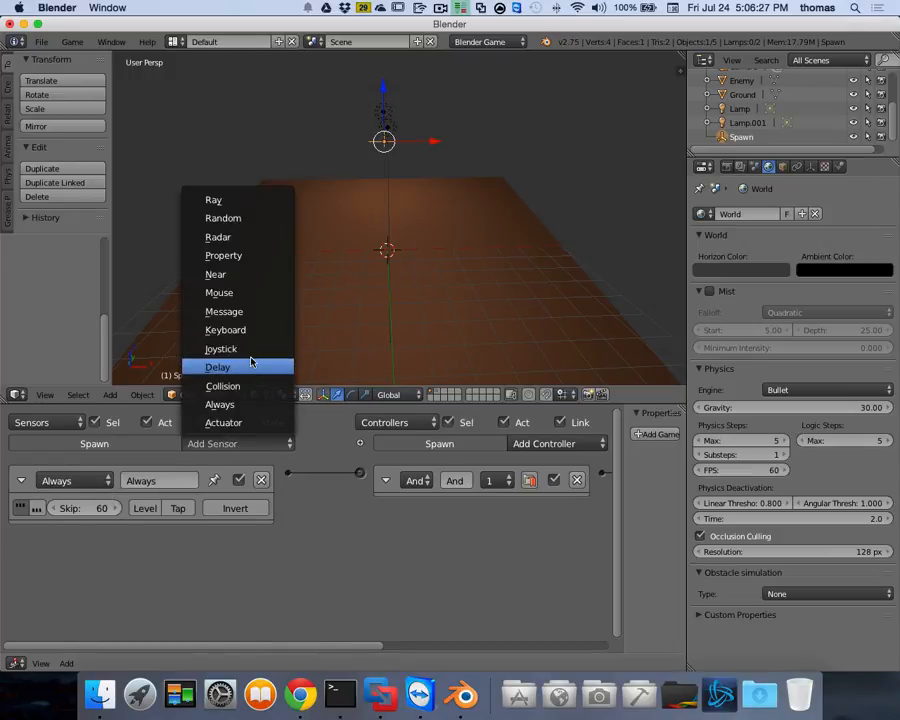
{"action": "left_click", "coordinate": [239, 220]}
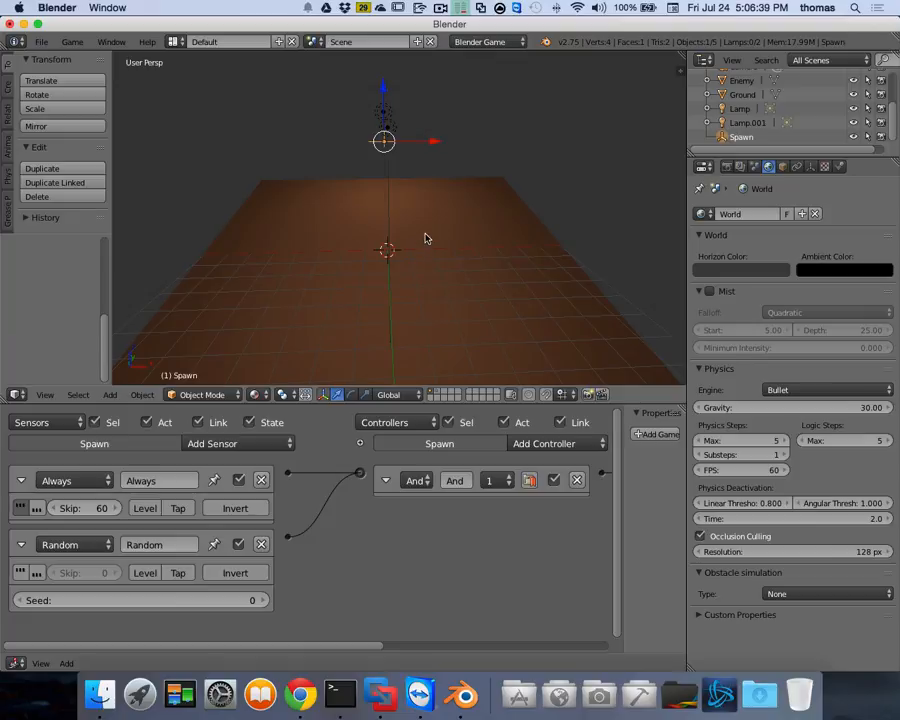
{"action": "key", "text": "p"}
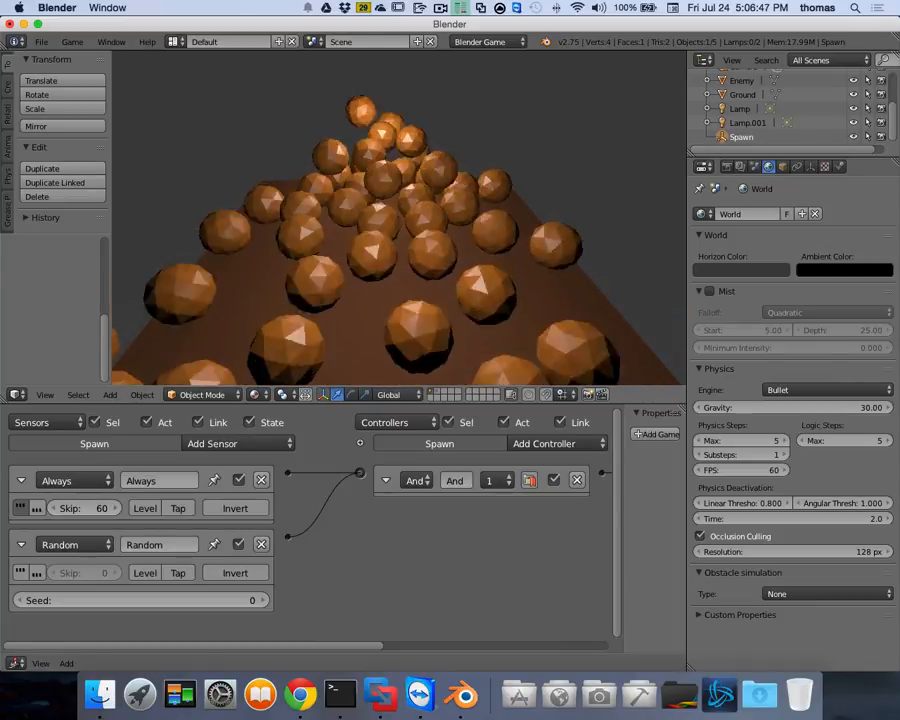
{"action": "key", "text": "Escape"}
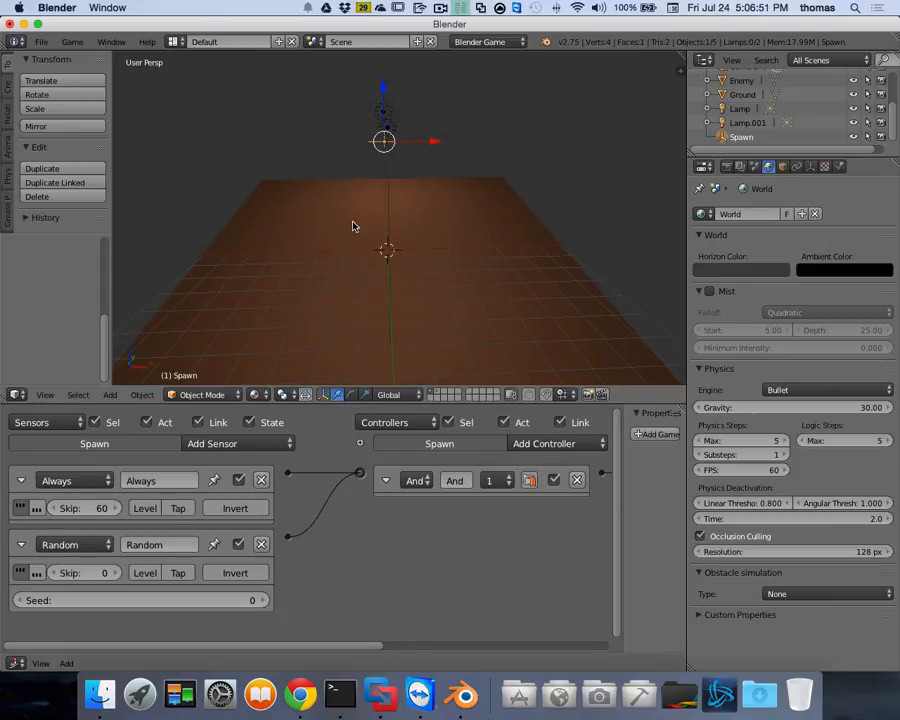
{"action": "key", "text": "p"}
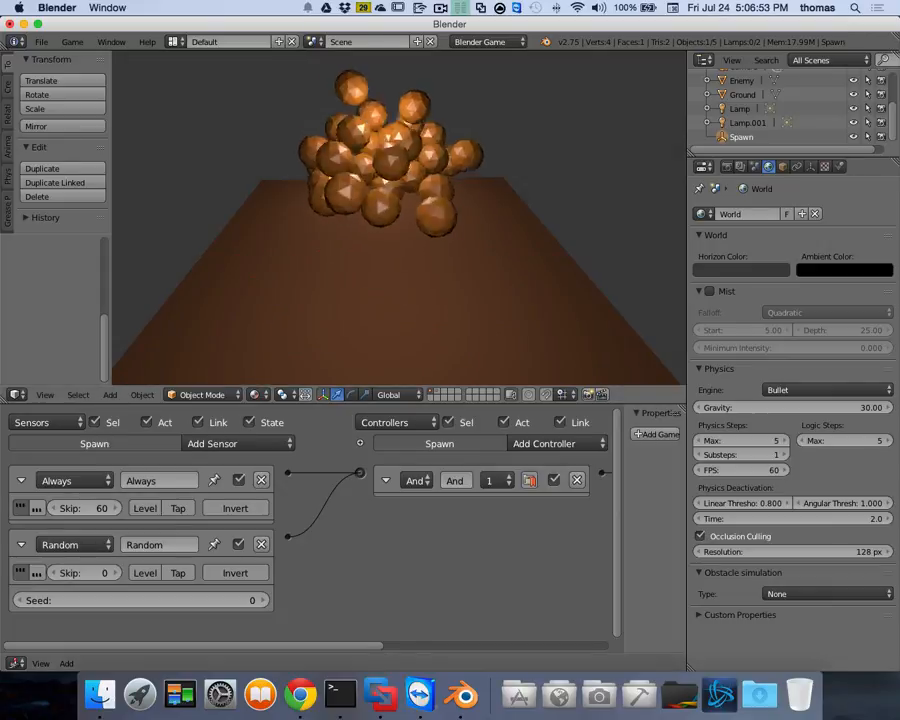
{"action": "key", "text": "Escape"}
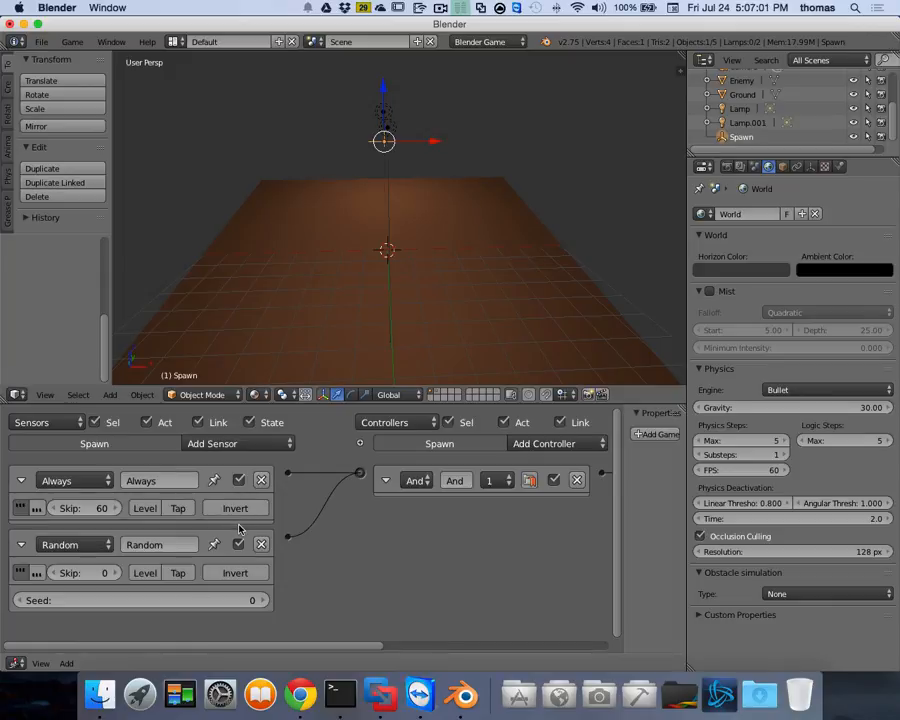
Set the Random sensor's Skip to 60 and test-run the game to check the spawn timing.
{"action": "left_click", "coordinate": [107, 573]}
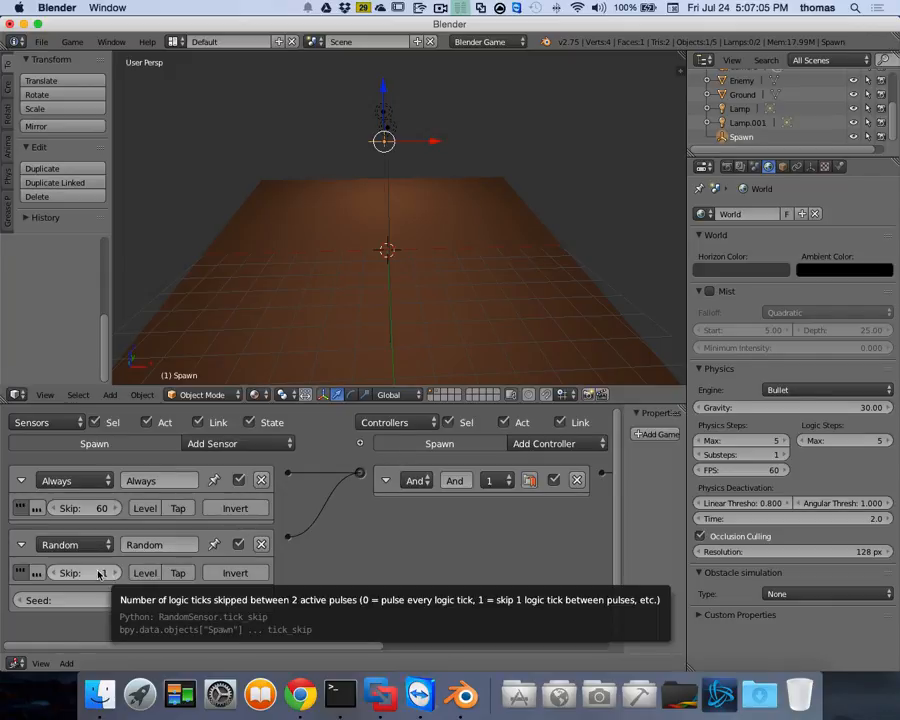
{"action": "left_click", "coordinate": [100, 573]}
{"action": "type", "text": "60"}
{"action": "key", "text": "Return"}
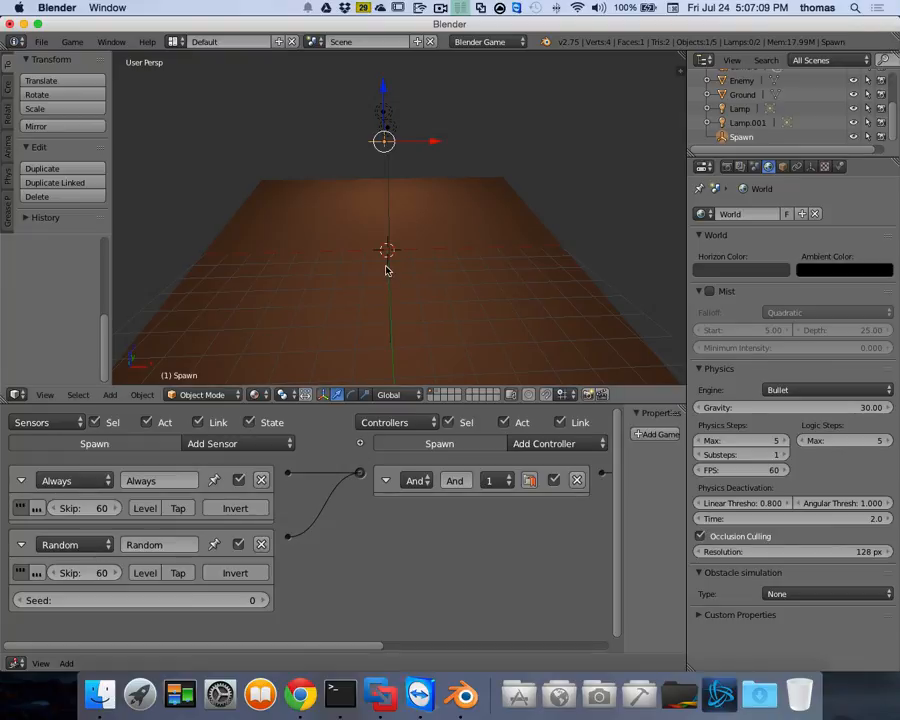
{"action": "key", "text": "p"}
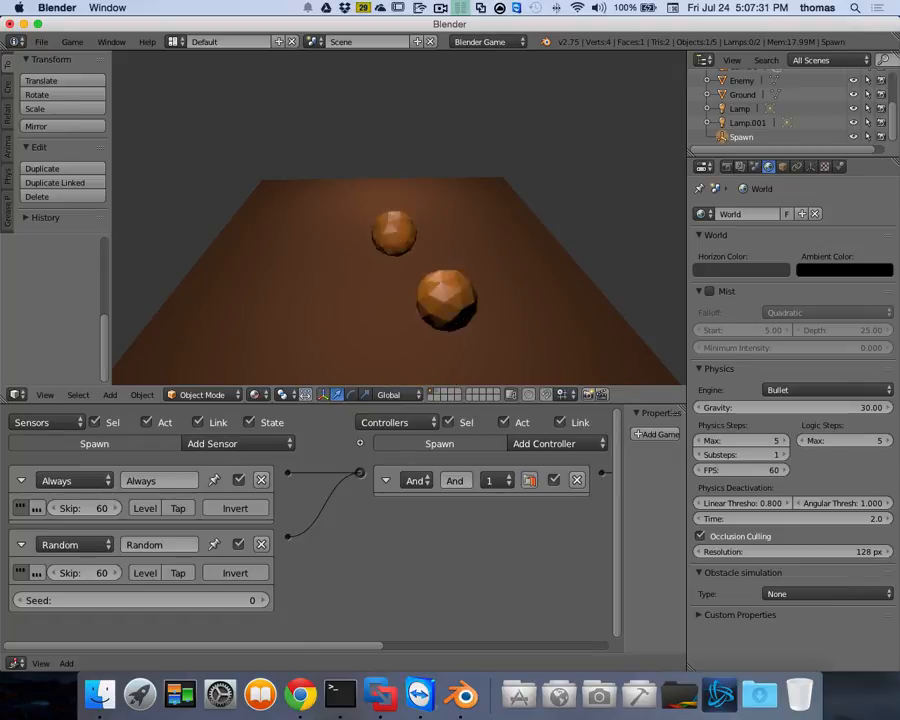
{"action": "key", "text": "Escape"}
Set the Random sensor's Seed to 1 and test-run the game.
{"action": "left_click", "coordinate": [264, 601]}
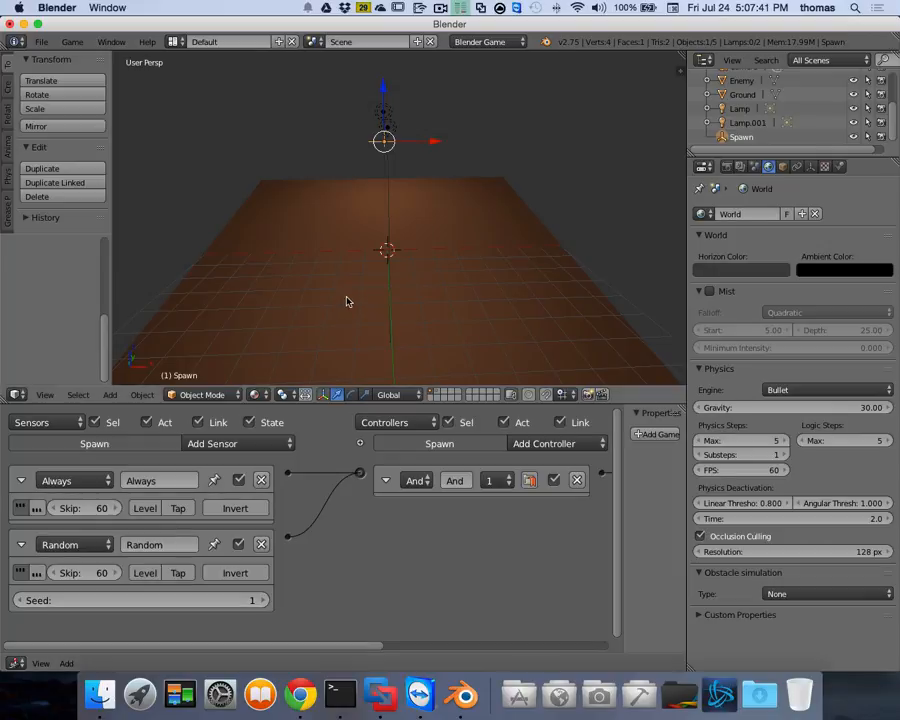
{"action": "key", "text": "p"}
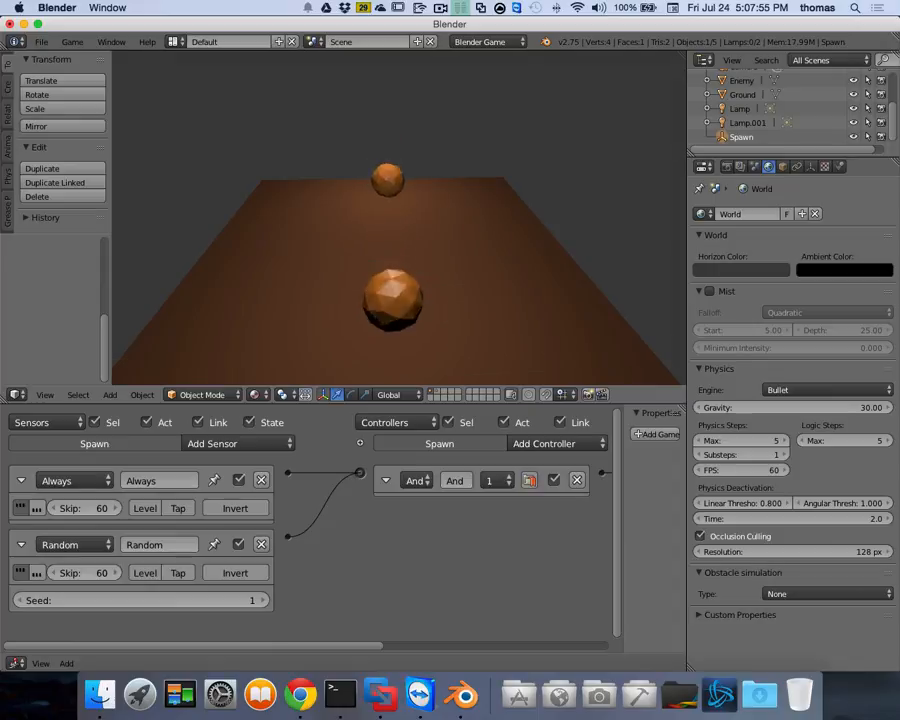
{"action": "key", "text": "Escape"}
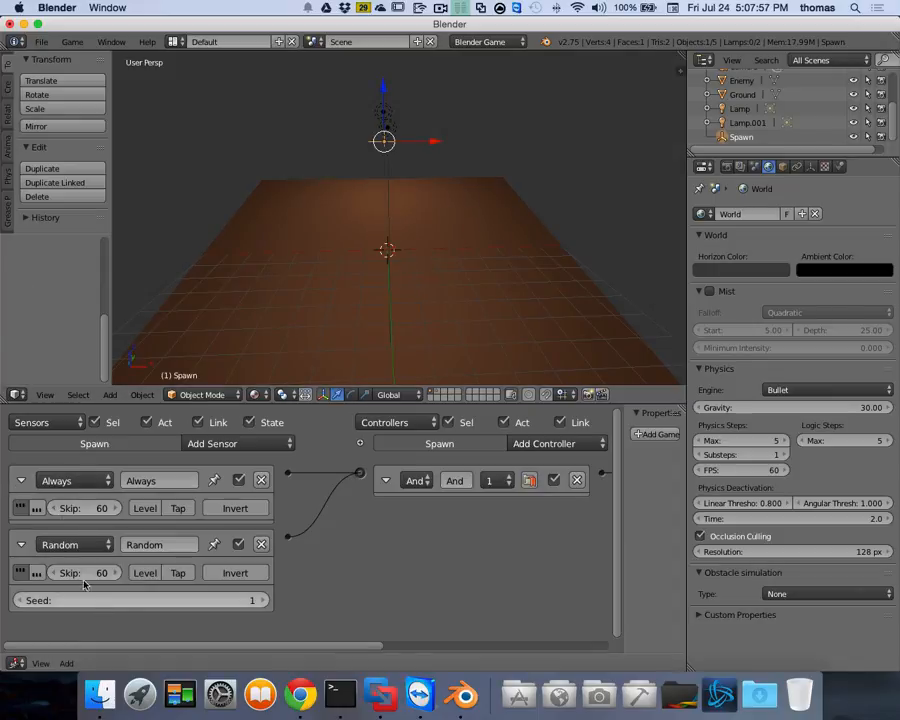
Turn off TRUE level triggering for the Random sensor and test-run the game.
{"action": "left_click", "coordinate": [20, 574]}
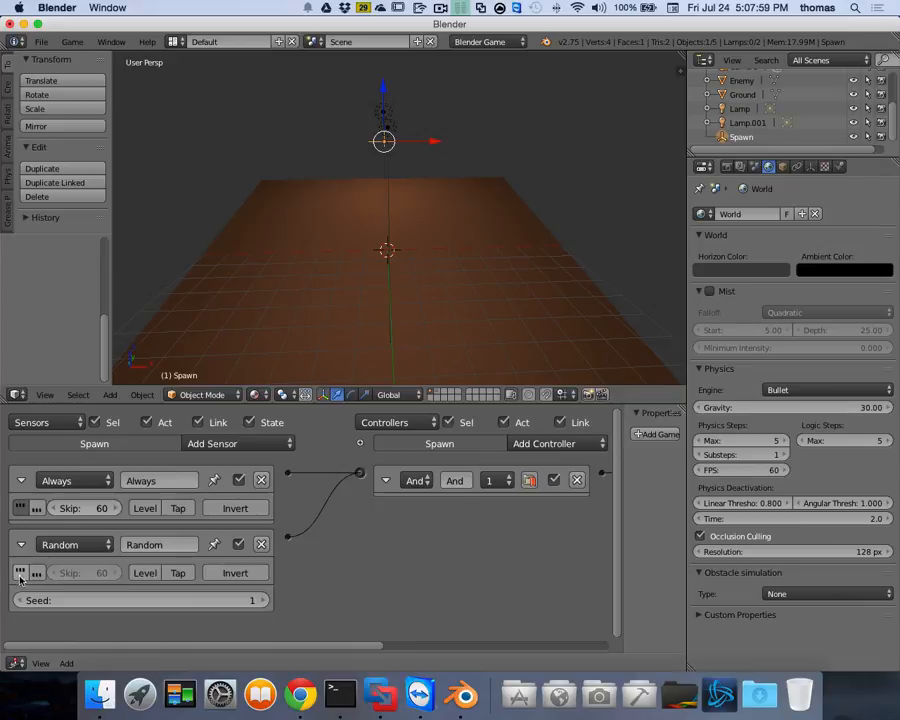
{"action": "key", "text": "p"}
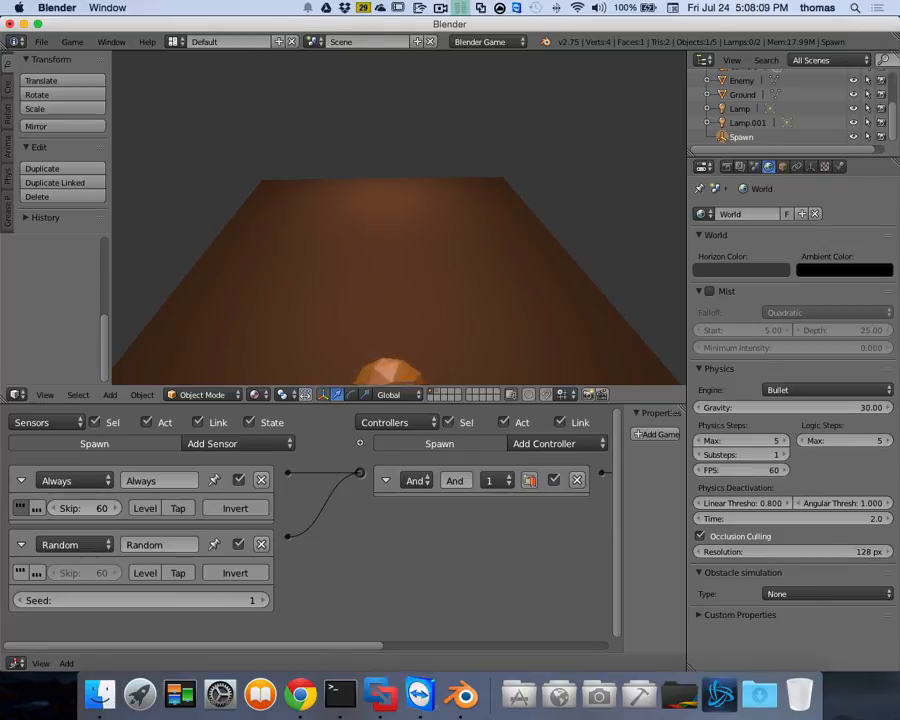
{"action": "key", "text": "Escape"}
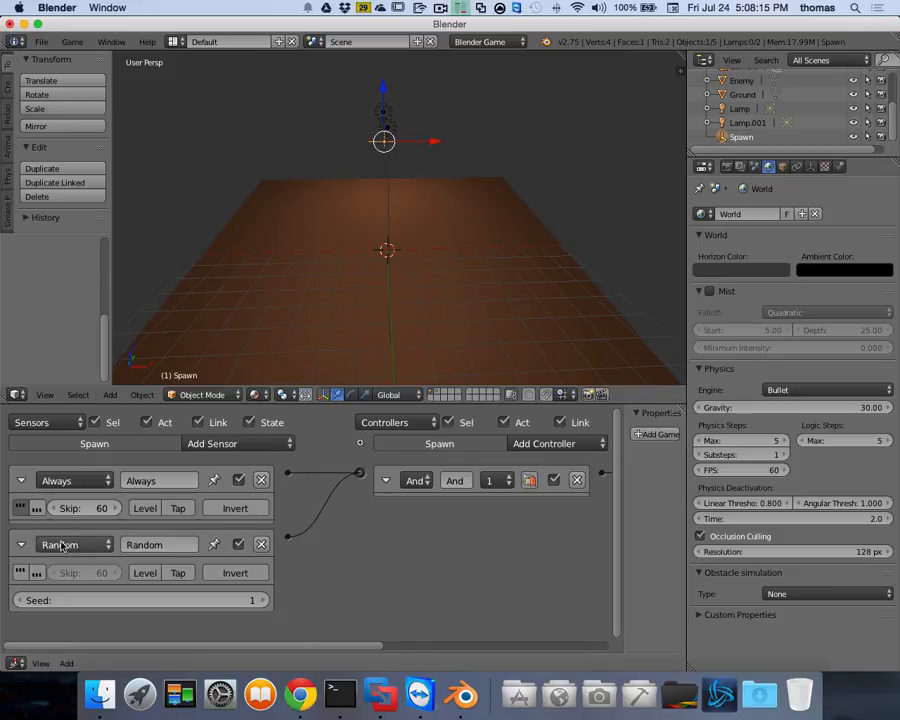
Turn off TRUE level triggering for the Always sensor and test-run the game.
{"action": "left_click", "coordinate": [22, 511]}
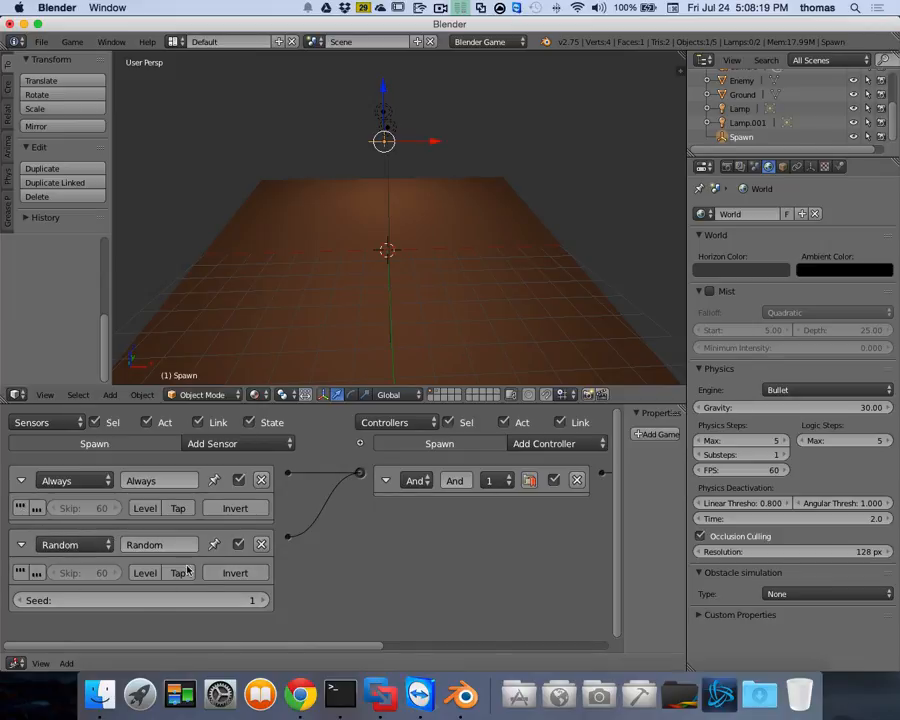
{"action": "key", "text": "p"}
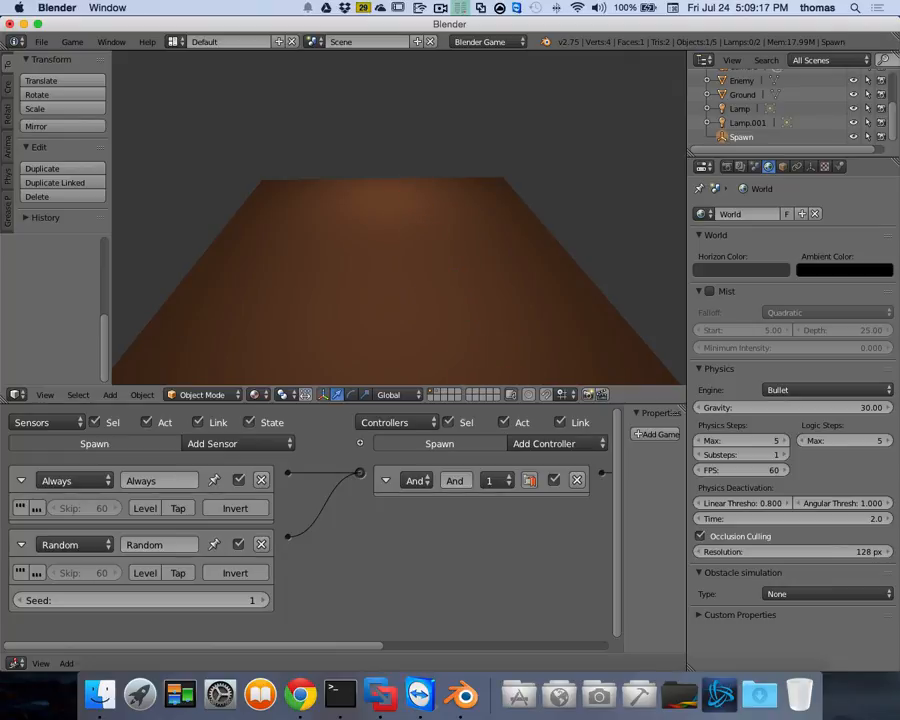
{"action": "key", "text": "Escape"}
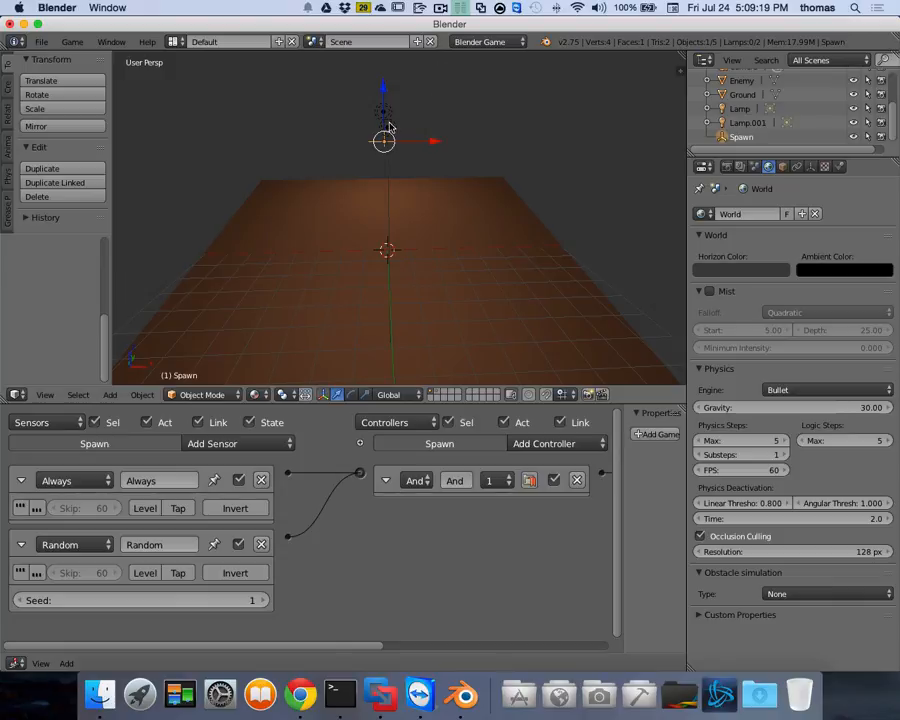
Move the Spawn empty sideways toward the ground's far corner and set its X location to -7.
{"action": "middle_click_drag", "start_coordinate": [444, 125], "coordinate": [418, 208]}
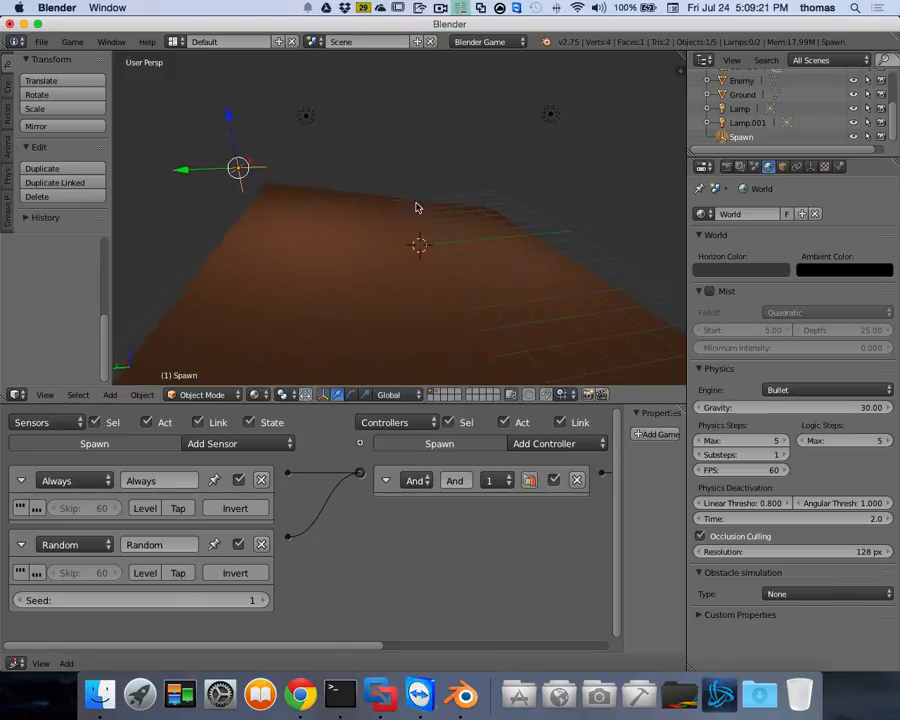
{"action": "scroll", "coordinate": [318, 230], "scroll_direction": "up", "scroll_amount": 5}
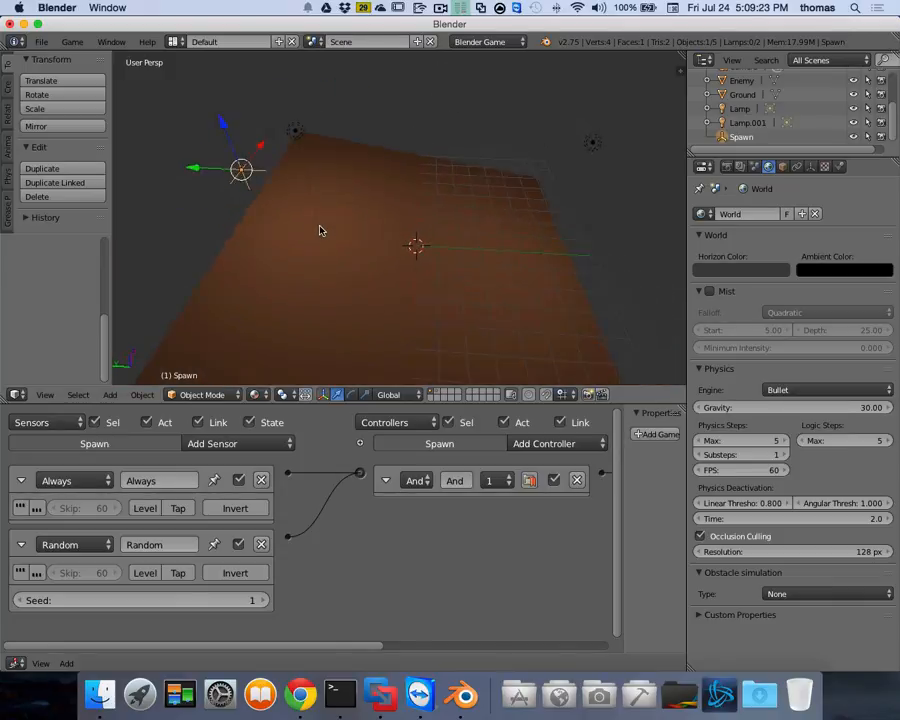
{"action": "scroll", "coordinate": [320, 228], "scroll_direction": "right", "scroll_amount": 4}
{"action": "mouse_move", "coordinate": [254, 94]}
{"action": "left_mouse_down"}
{"action": "mouse_move", "coordinate": [257, 119]}
{"action": "mouse_move", "coordinate": [258, 99]}
{"action": "left_mouse_up"}
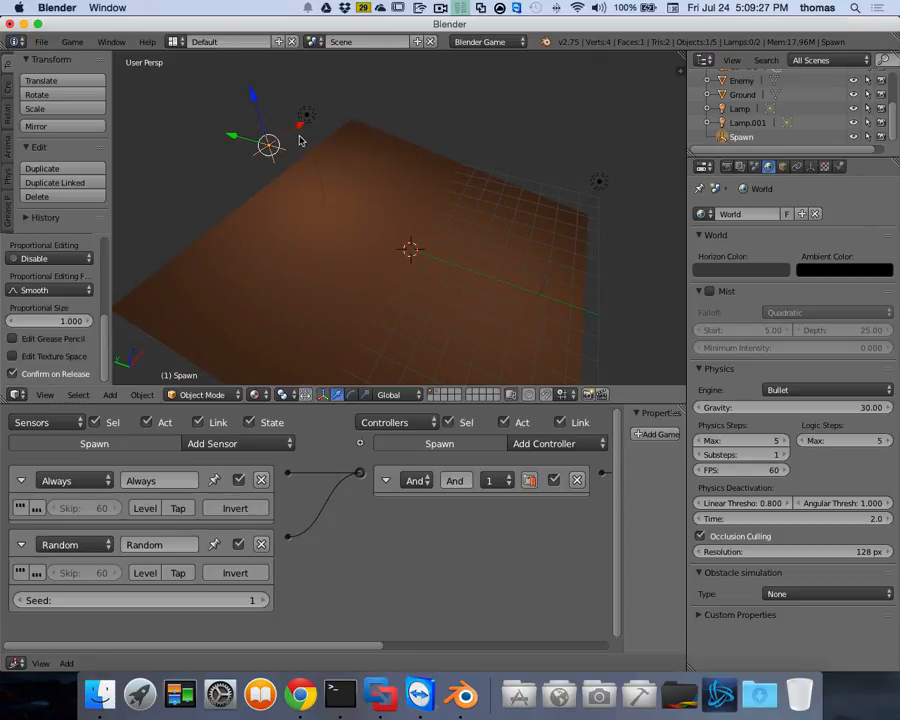
{"action": "left_click_drag", "start_coordinate": [303, 131], "coordinate": [165, 210]}
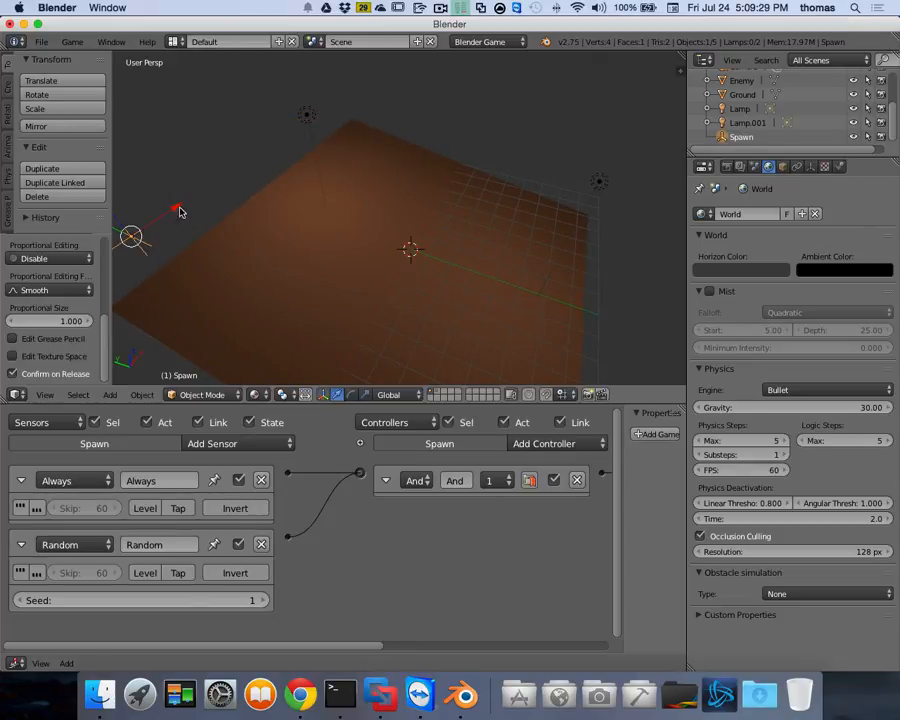
{"action": "scroll", "coordinate": [273, 187], "scroll_direction": "right", "scroll_amount": 5}
{"action": "scroll", "coordinate": [277, 187], "scroll_direction": "left", "scroll_amount": 2}
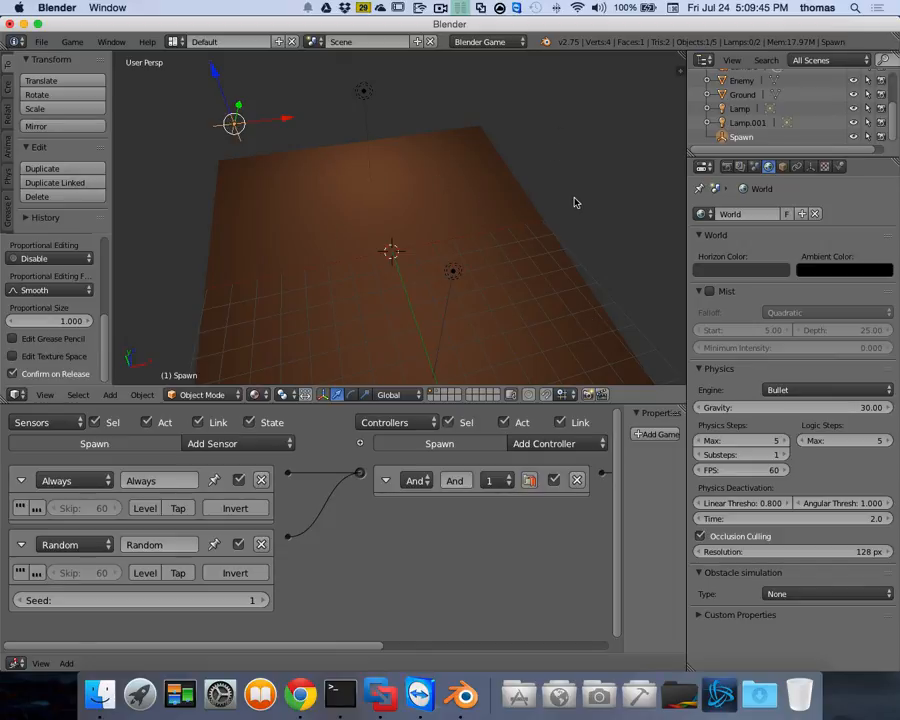
{"action": "key", "text": "n"}
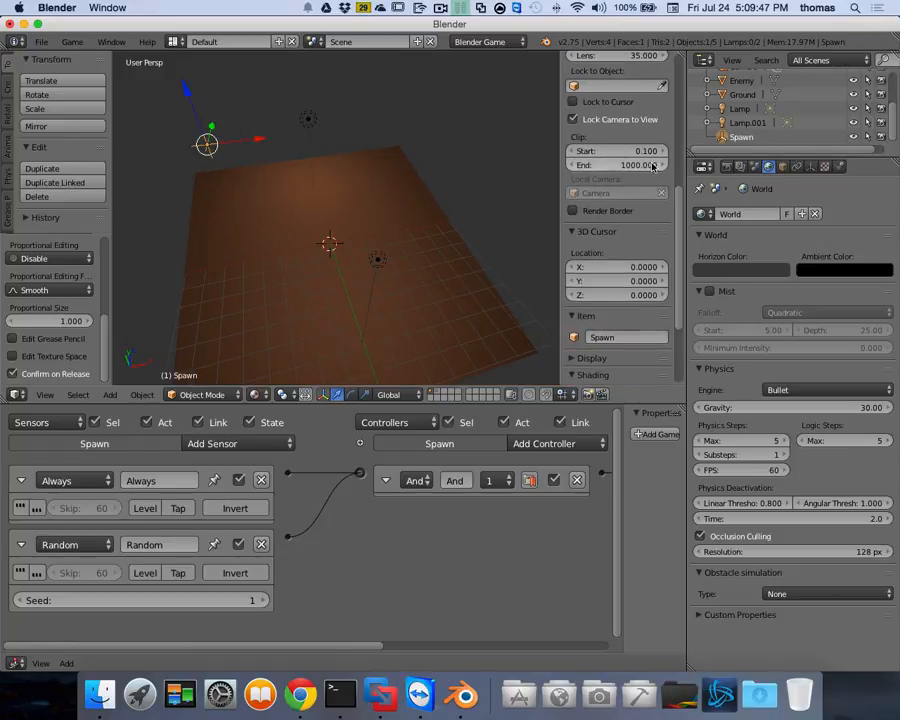
{"action": "left_click_drag", "start_coordinate": [678, 200], "coordinate": [687, 66]}
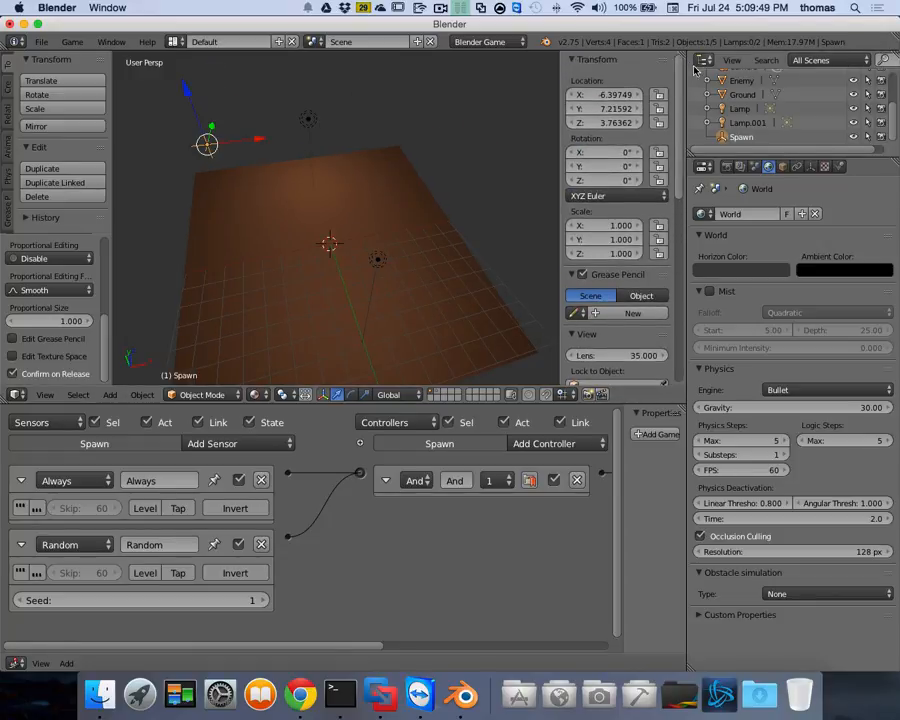
{"action": "left_click", "coordinate": [634, 95]}
{"action": "key", "text": "BackSpace"}
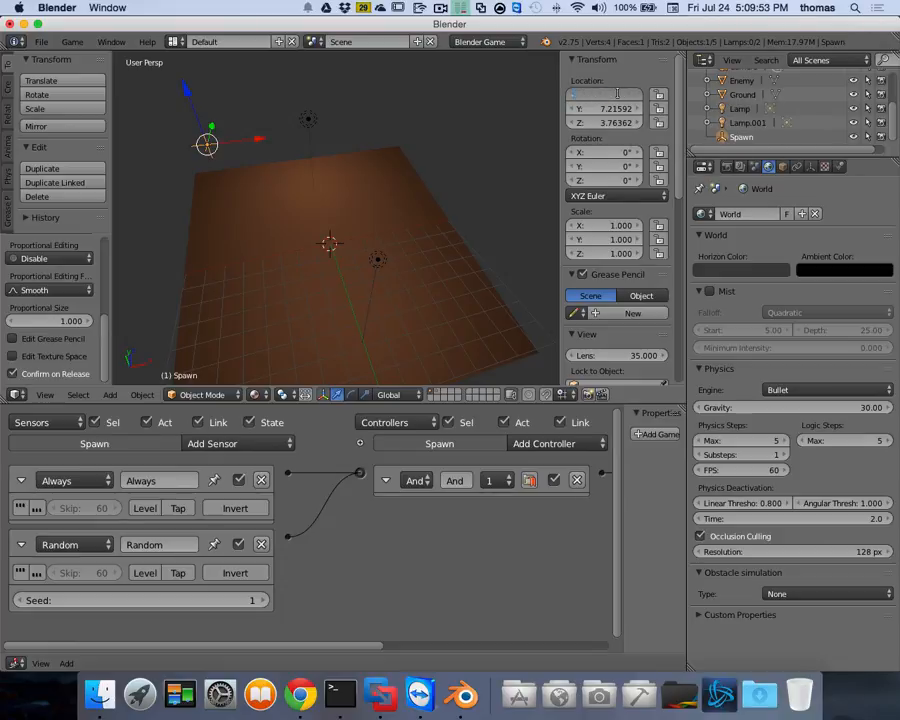
{"action": "type", "text": "-7"}
{"action": "key", "text": "Return"}
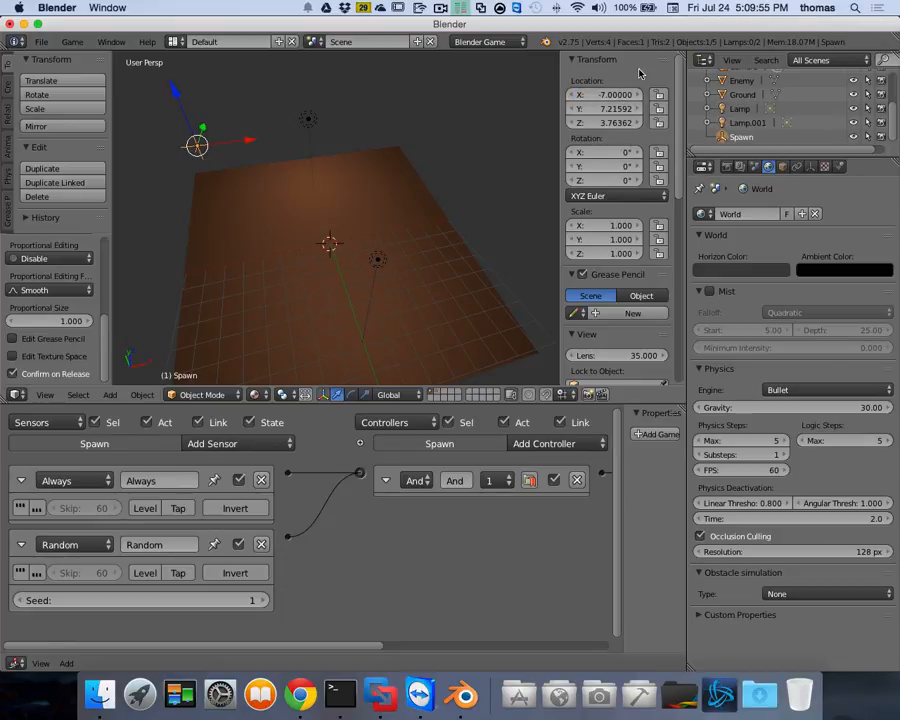
Set the Spawn empty's Y location to 7 and Z location to 4, and keyframe its location at frame 1.
{"action": "left_click", "coordinate": [605, 108]}
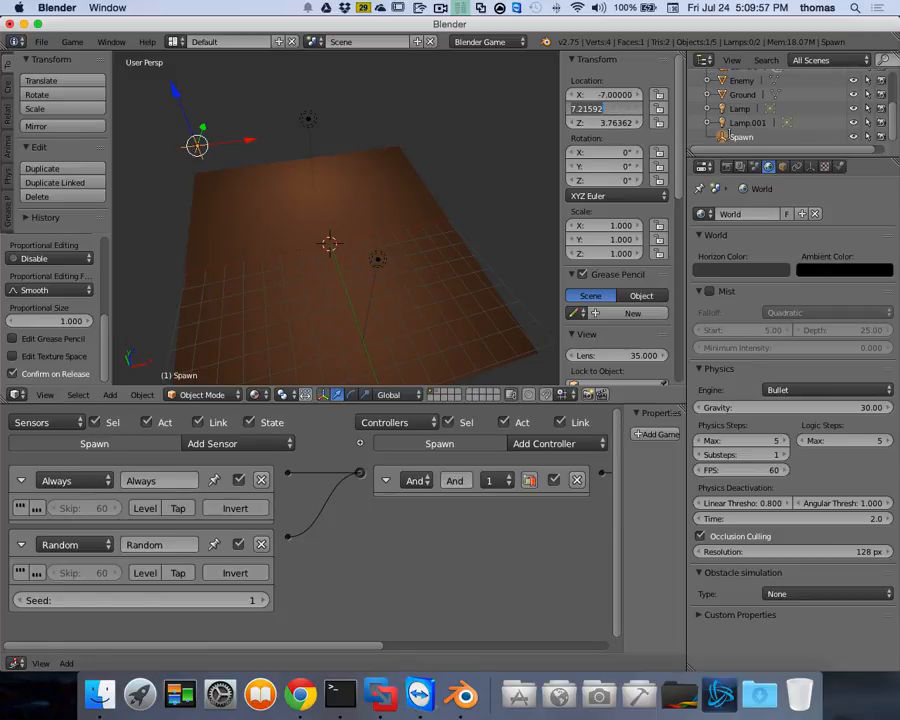
{"action": "type", "text": "7"}
{"action": "key", "text": "Return"}
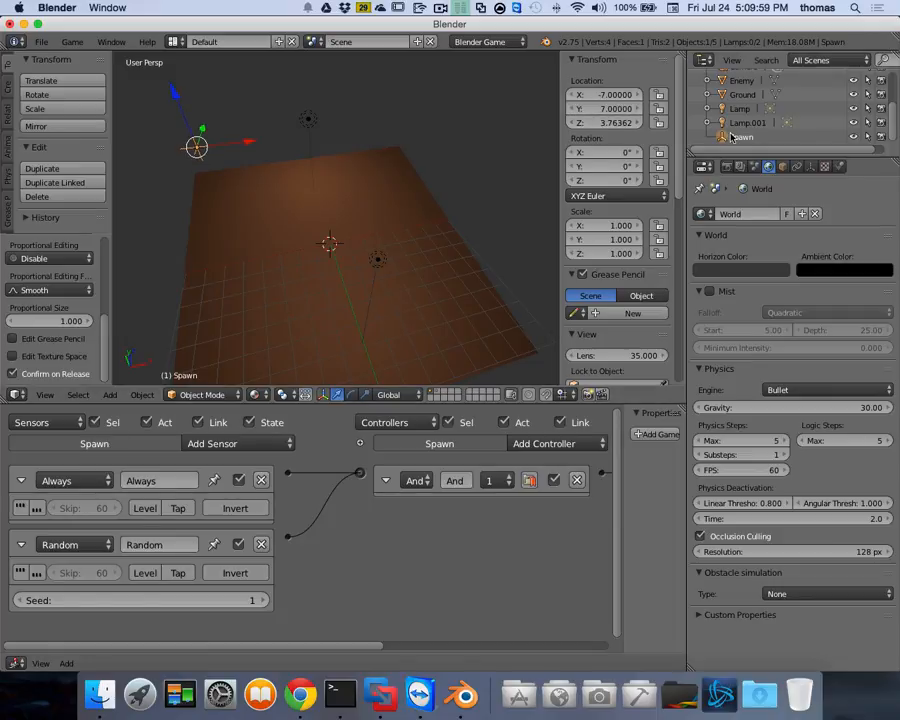
{"action": "left_click", "coordinate": [622, 122]}
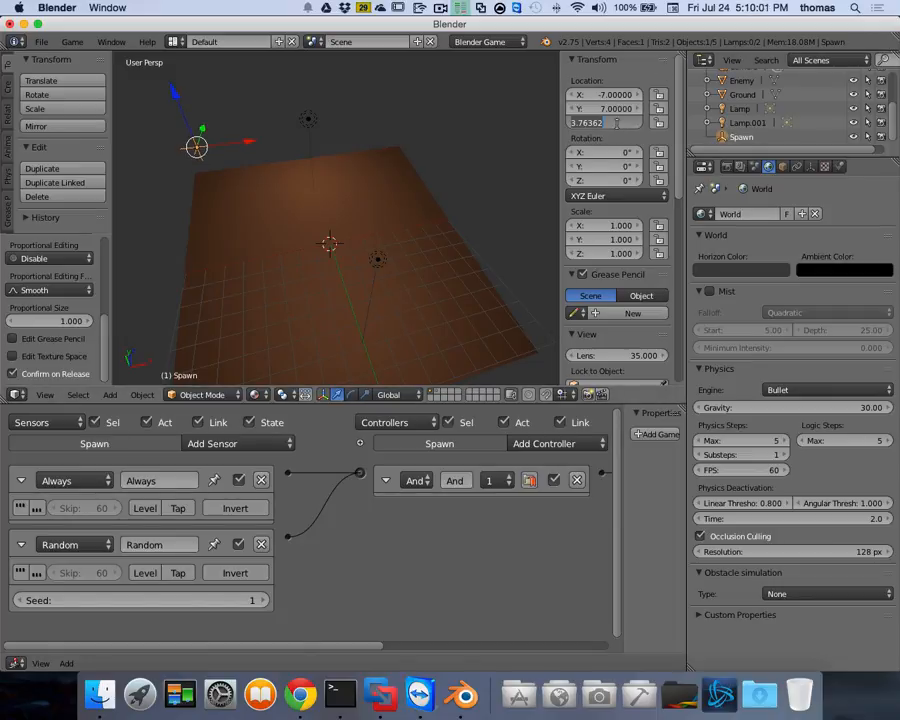
{"action": "type", "text": "4"}
{"action": "key", "text": "Return"}
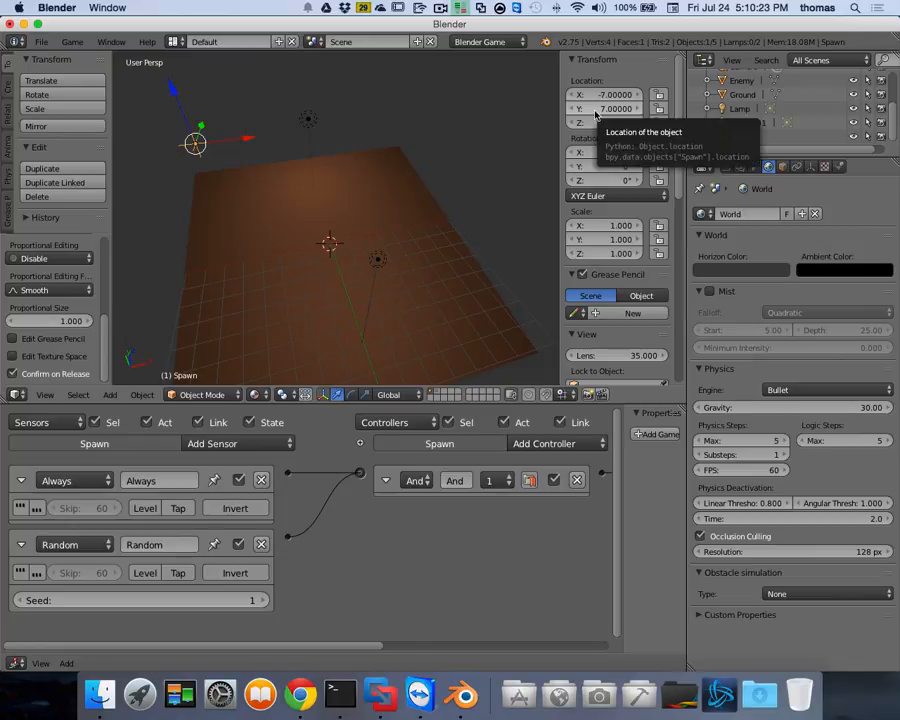
{"action": "key", "text": "i"}
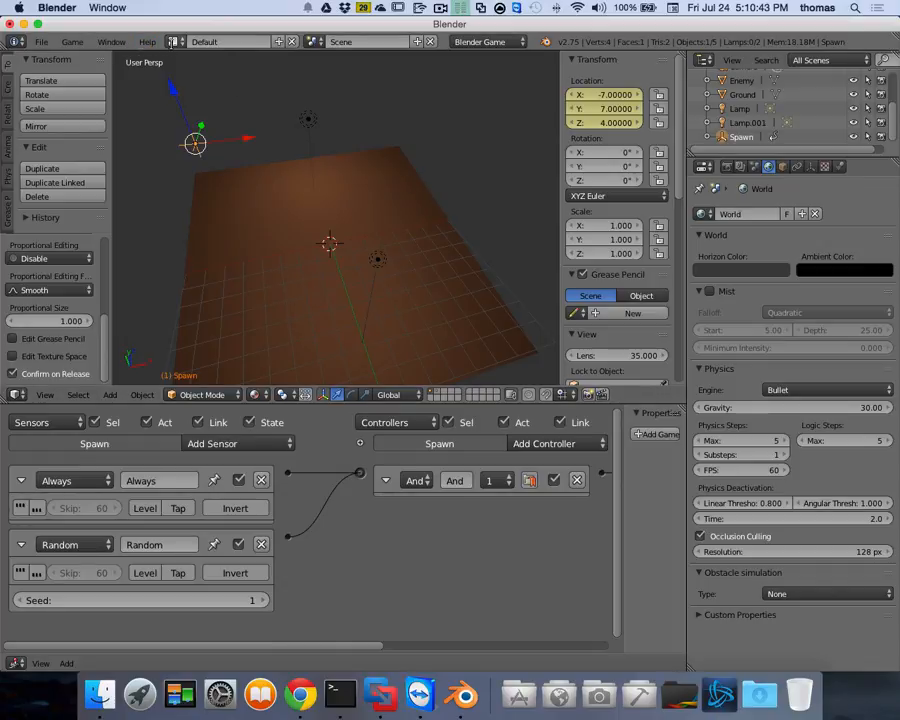
{"action": "left_click", "coordinate": [175, 42]}
{"action": "left_click", "coordinate": [192, 104]}
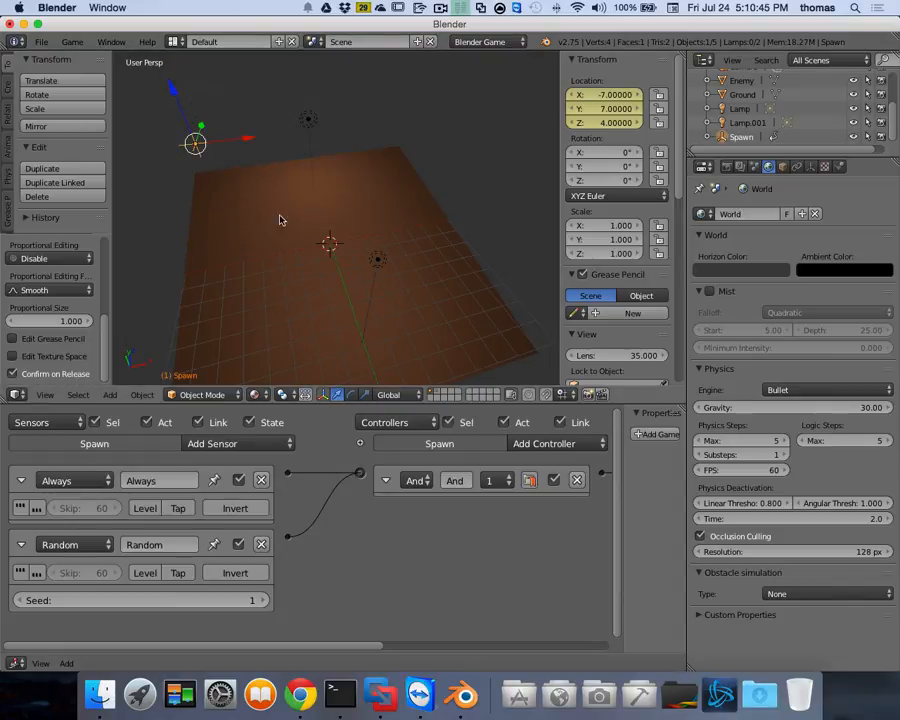
{"action": "left_click", "coordinate": [175, 43]}
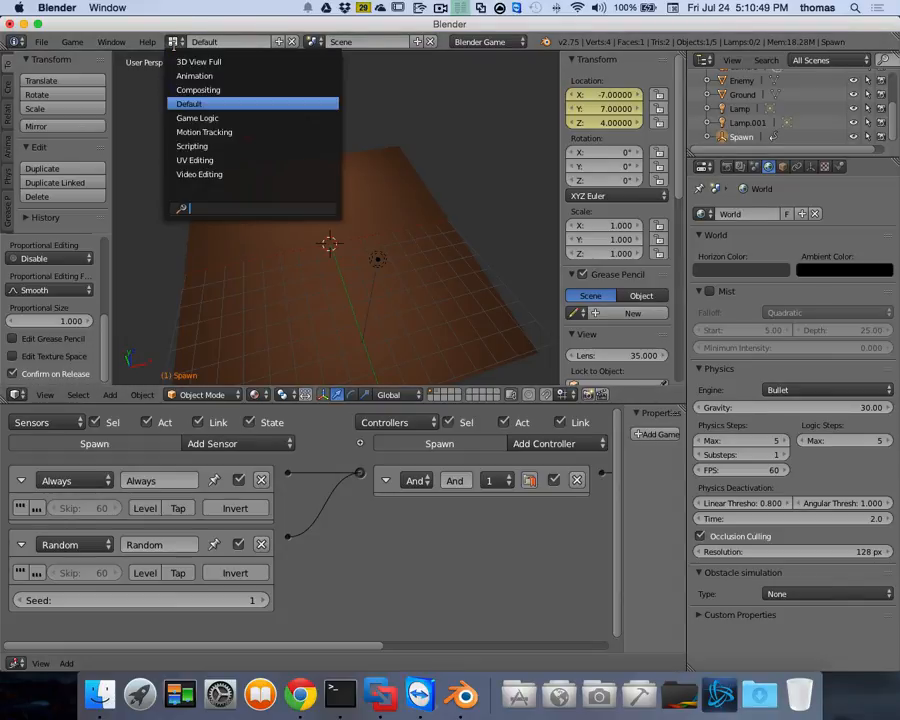
{"action": "left_click", "coordinate": [184, 118]}
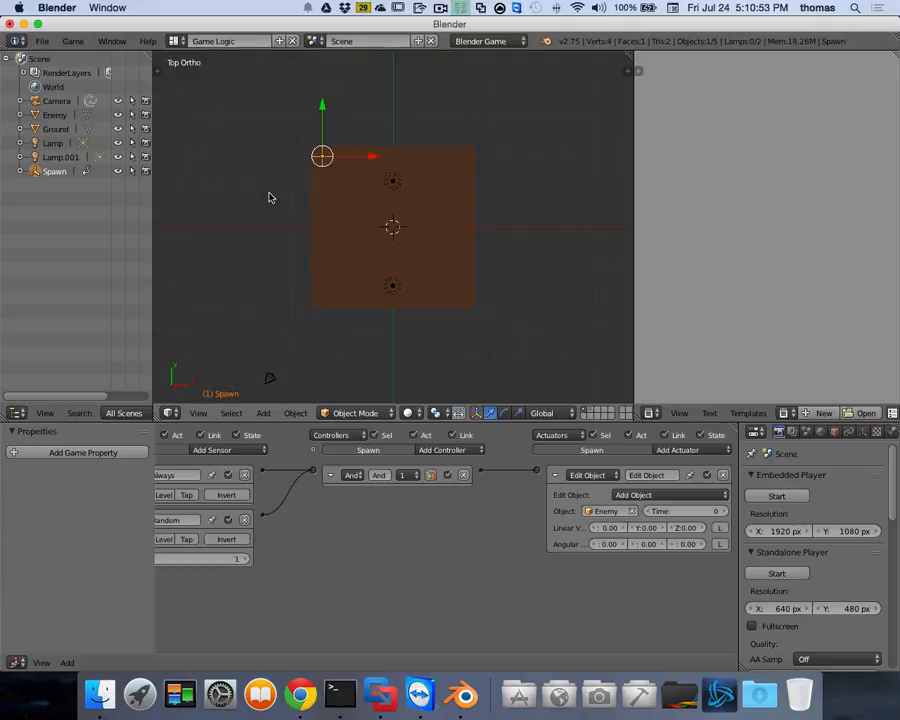
Switch to the Animation screen layout, show the 3D view's transform properties and widen the 3D view.
{"action": "left_click", "coordinate": [175, 41]}
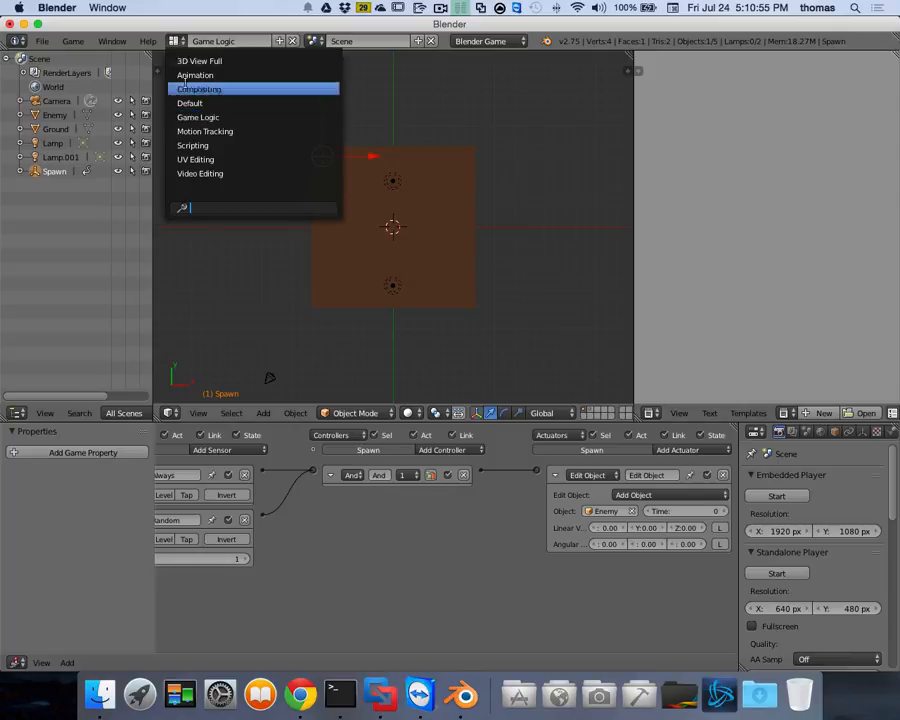
{"action": "left_click", "coordinate": [195, 75]}
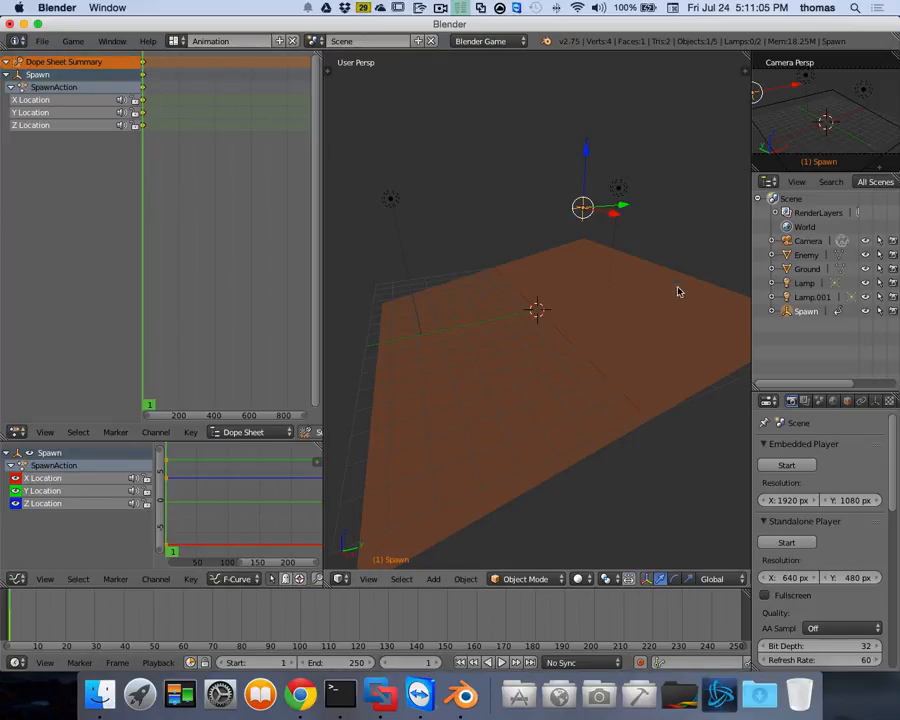
{"action": "middle_click_drag", "start_coordinate": [678, 292], "coordinate": [661, 259]}
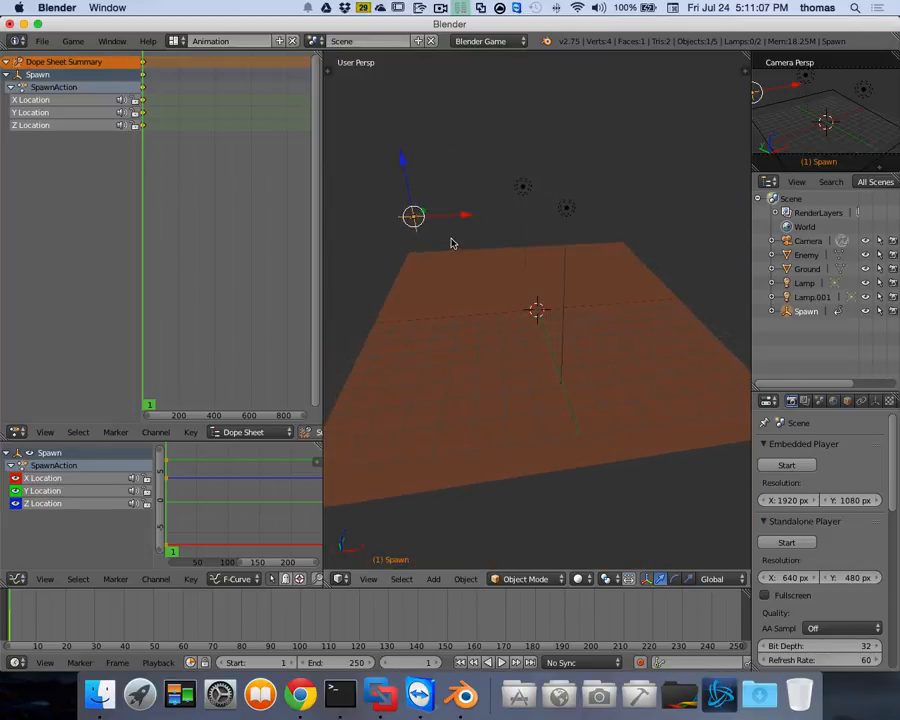
{"action": "middle_click_drag", "start_coordinate": [451, 243], "coordinate": [460, 243]}
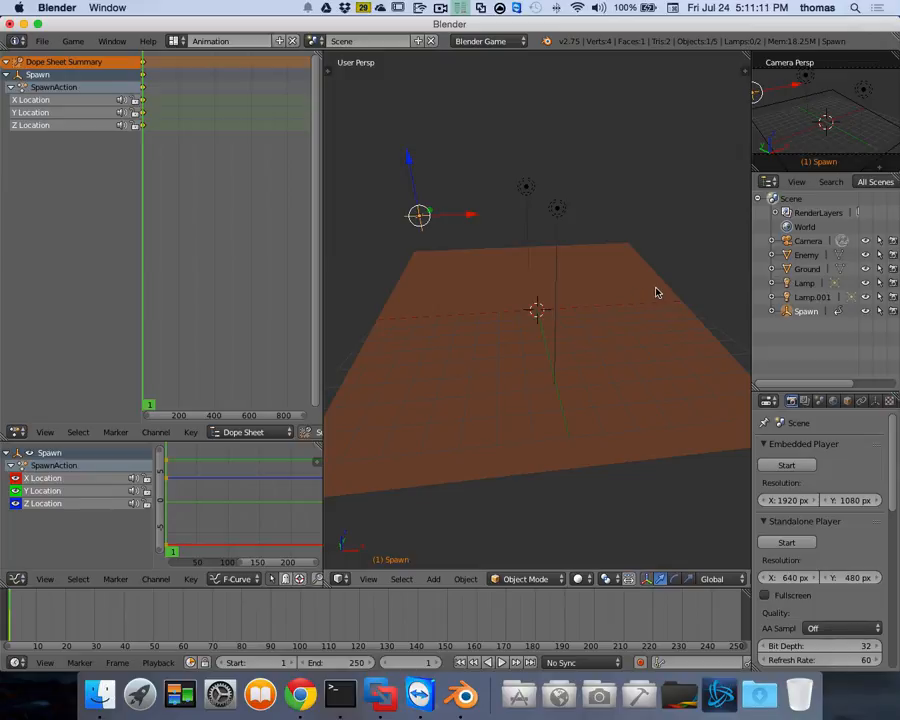
{"action": "key", "text": "n"}
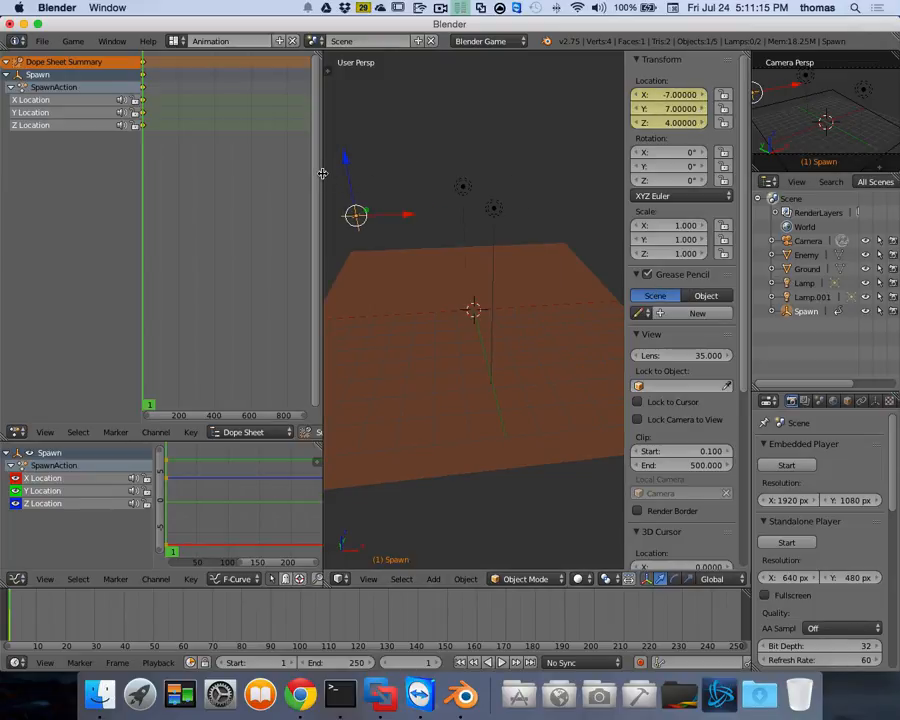
{"action": "left_click_drag", "start_coordinate": [318, 170], "coordinate": [210, 170]}
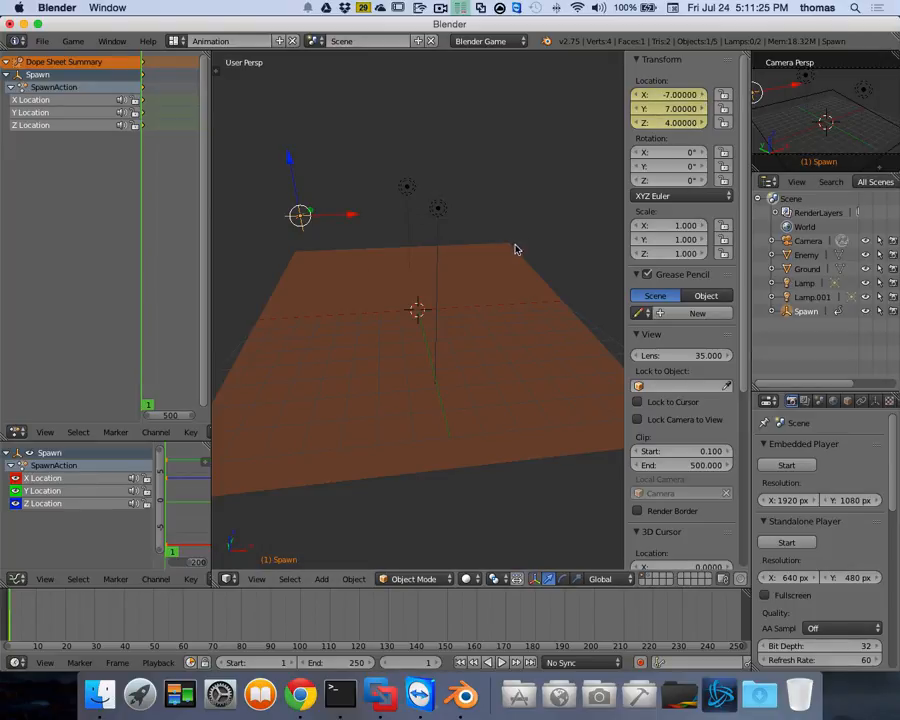
At frame 10, move the Spawn empty across the ground to X location 7 and keyframe its location.
{"action": "left_click", "coordinate": [430, 662]}
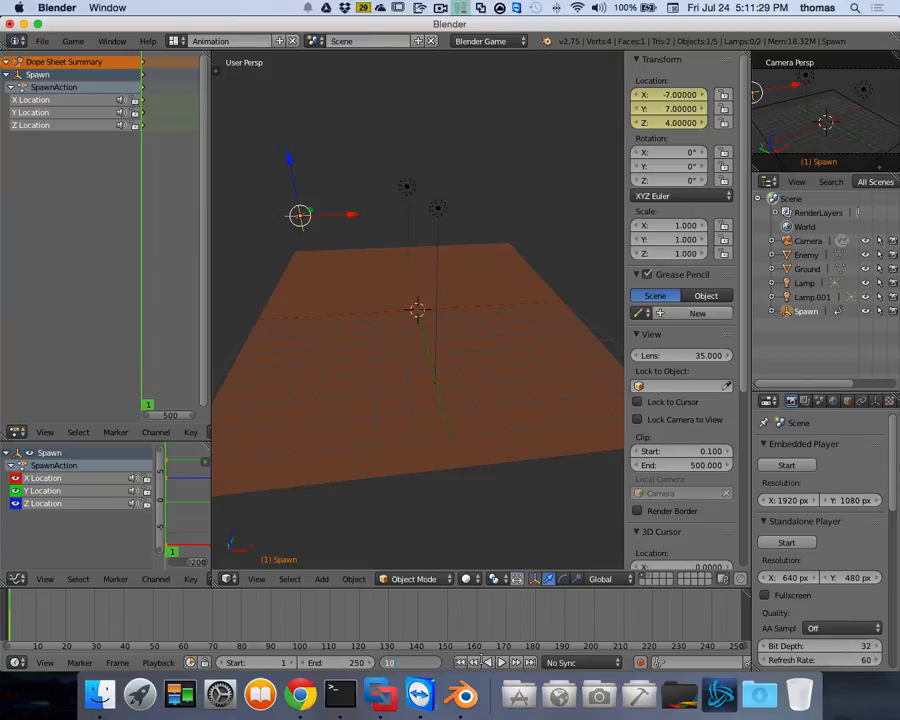
{"action": "type", "text": "10"}
{"action": "key", "text": "Return"}
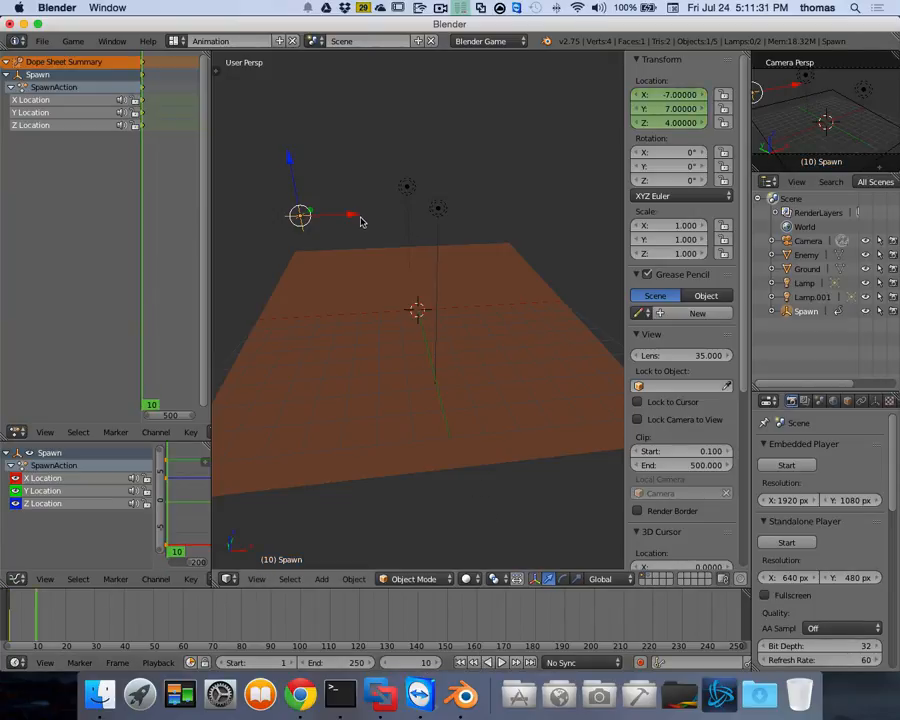
{"action": "key", "text": "g"}
{"action": "key", "text": "x"}
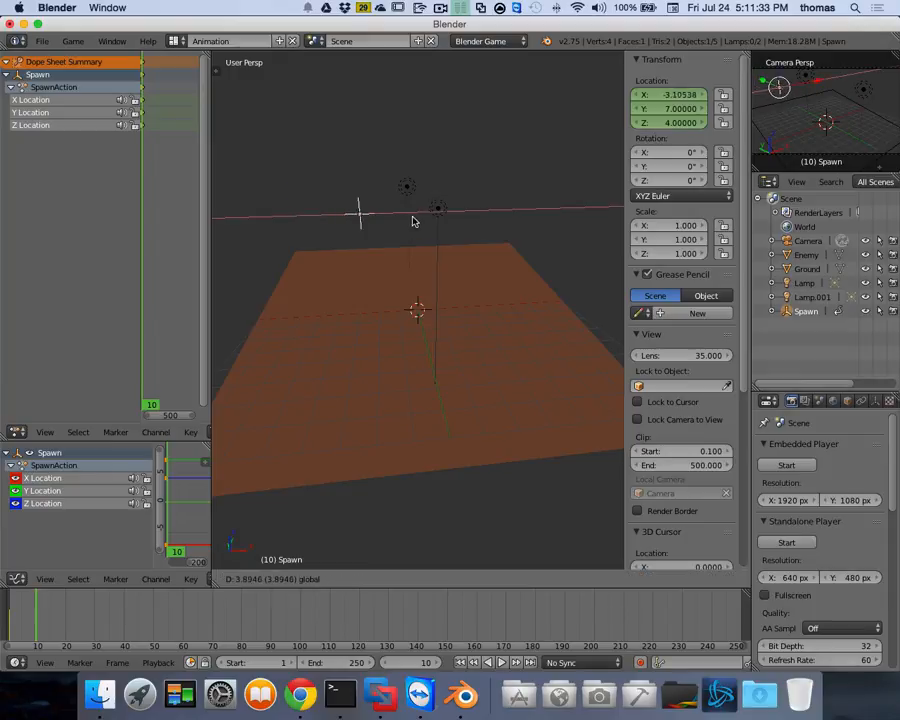
{"action": "left_click", "coordinate": [546, 218]}
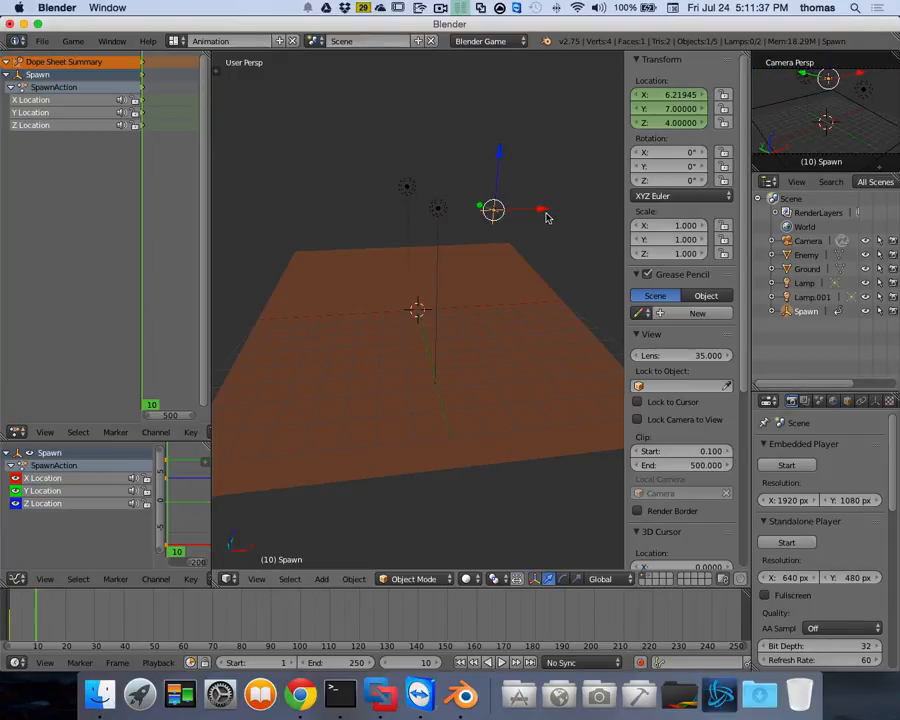
{"action": "left_click", "coordinate": [683, 94]}
{"action": "type", "text": "7"}
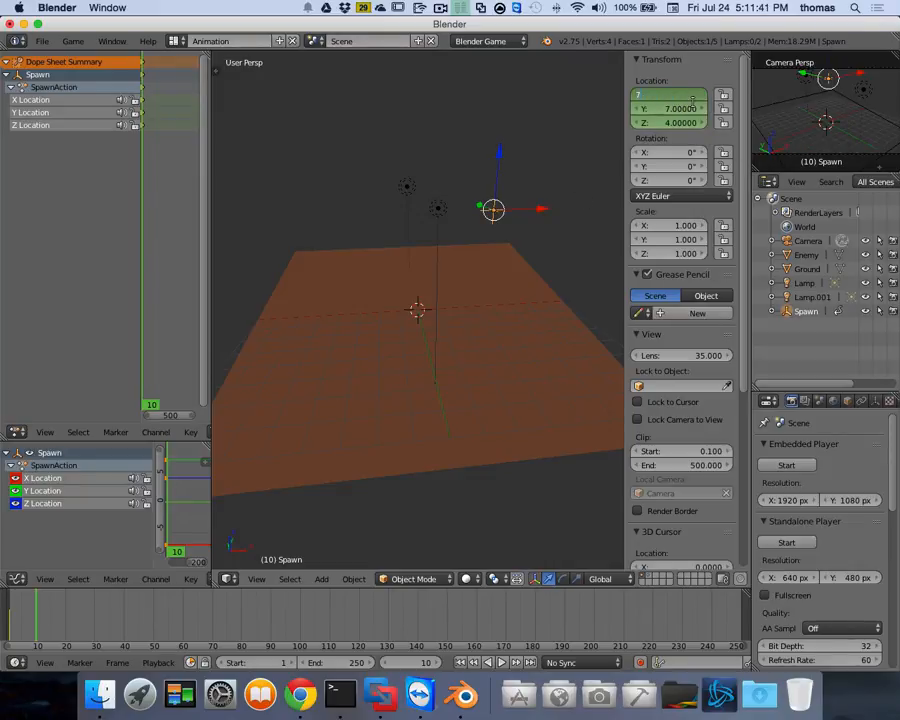
{"action": "key", "text": "Return"}
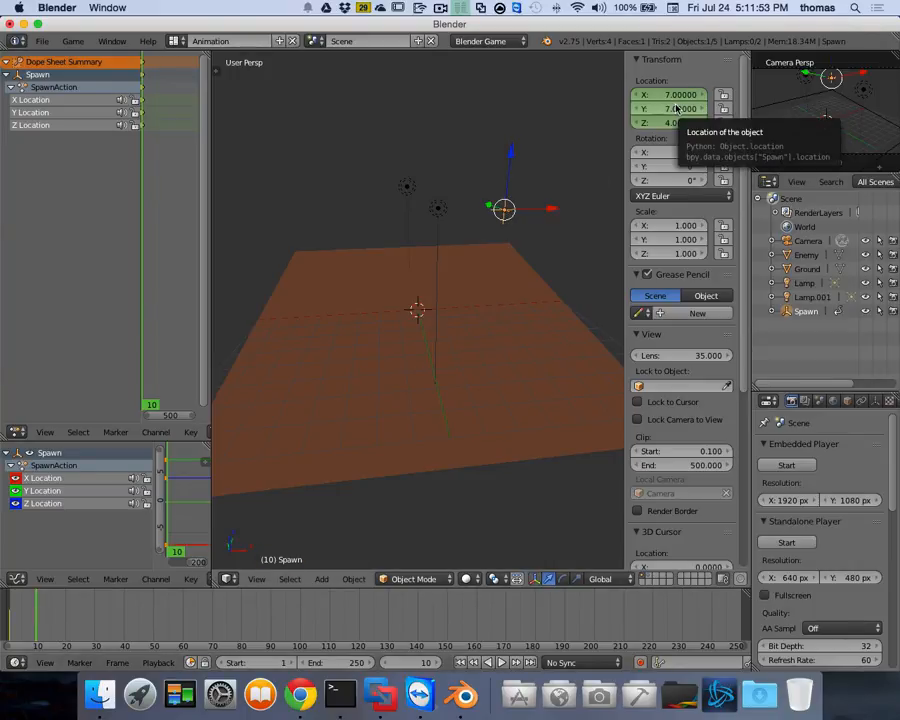
{"action": "key", "text": "i"}
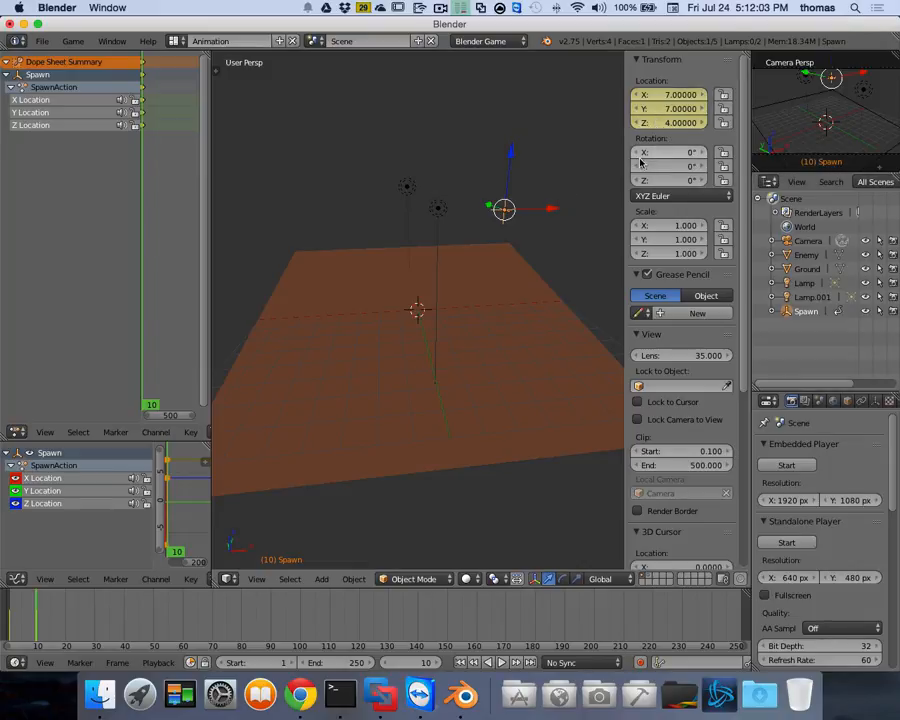
At frame 20, set the Spawn empty's X location to -7 and keyframe its location.
{"action": "left_click", "coordinate": [417, 662]}
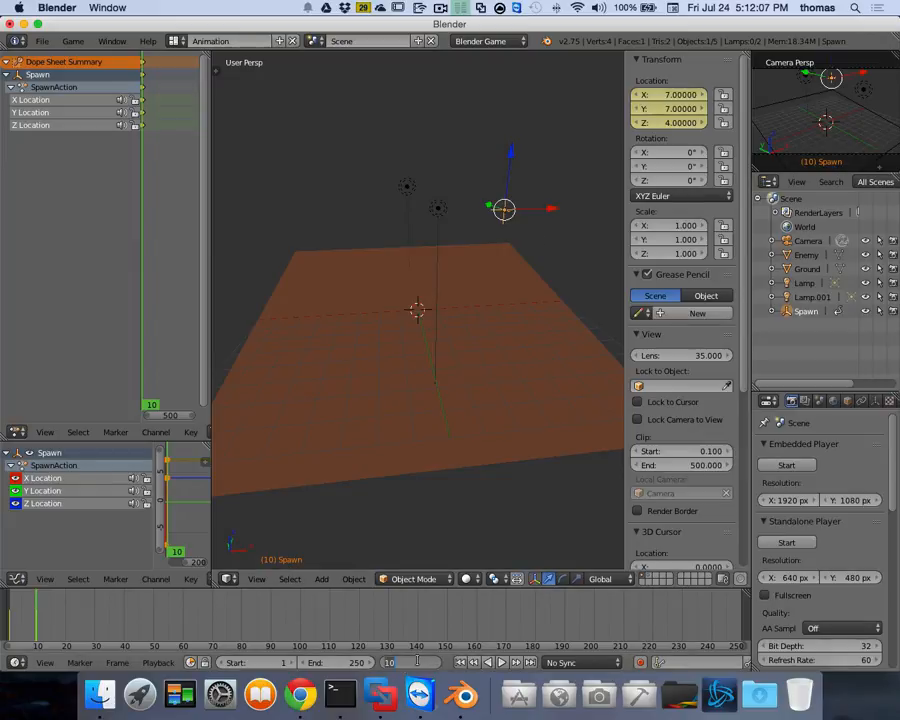
{"action": "type", "text": "20"}
{"action": "key", "text": "Return"}
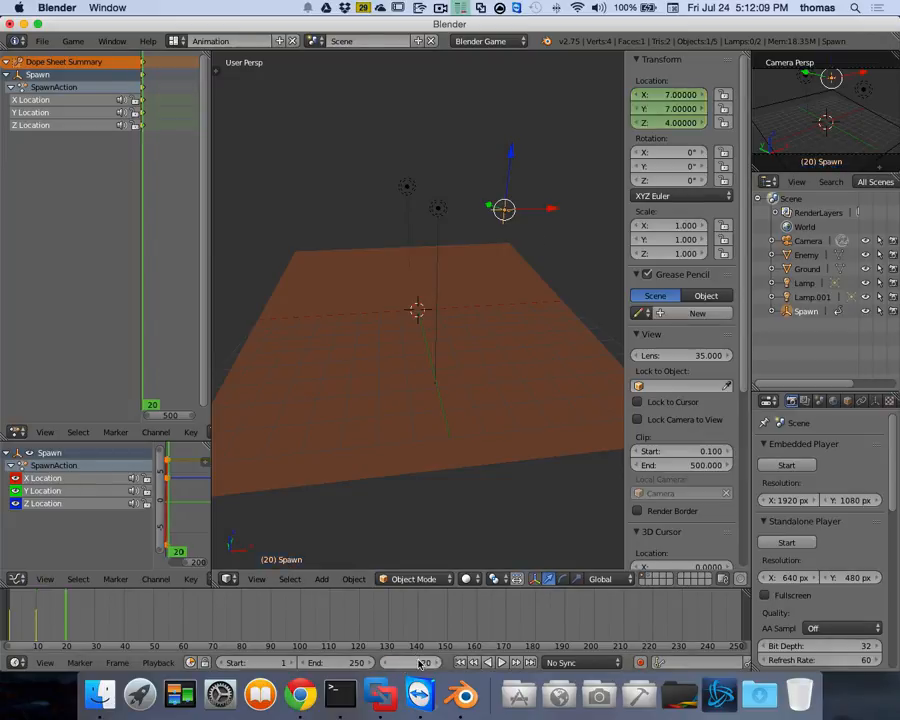
{"action": "left_click", "coordinate": [656, 95]}
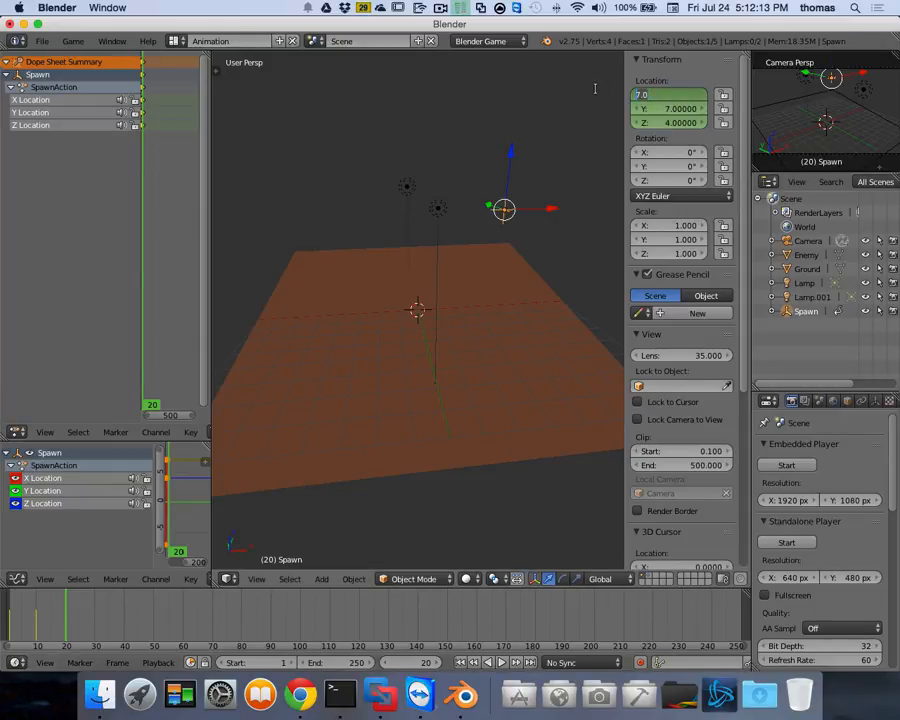
{"action": "key", "text": "BackSpace"}
{"action": "key", "text": "Return"}
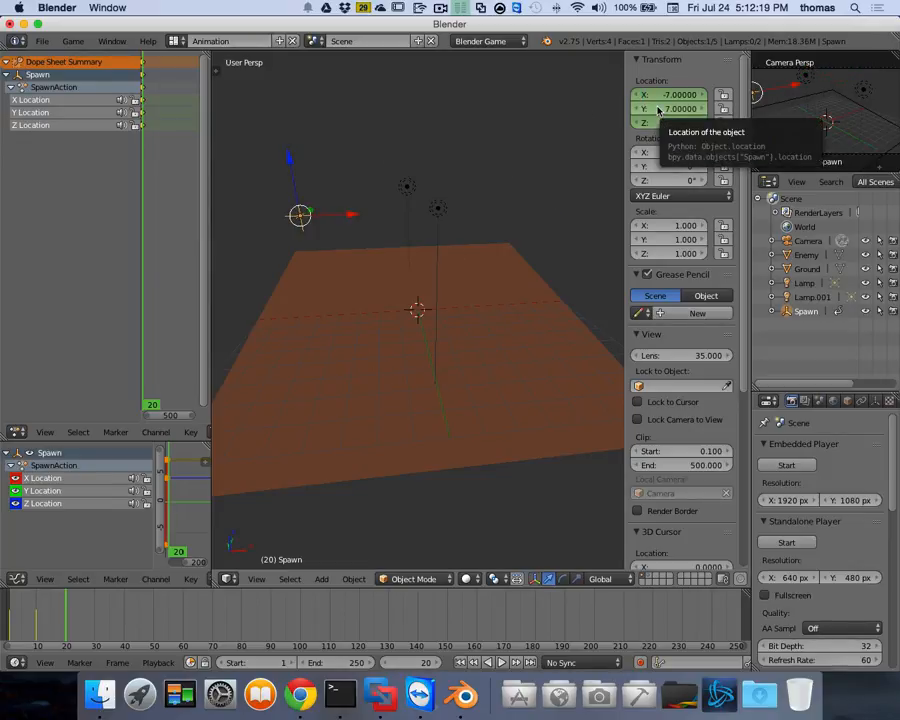
{"action": "key", "text": "i"}
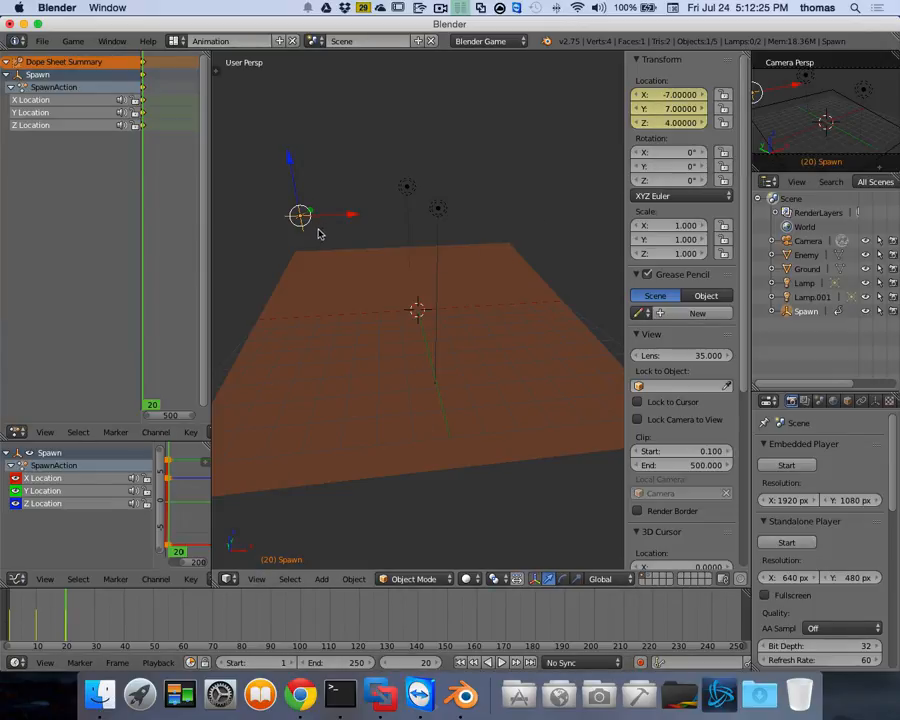
Set the timeline's end frame to 20, play the Spawn animation in the viewport and stop it.
{"action": "left_click", "coordinate": [371, 662]}
{"action": "type", "text": "20"}
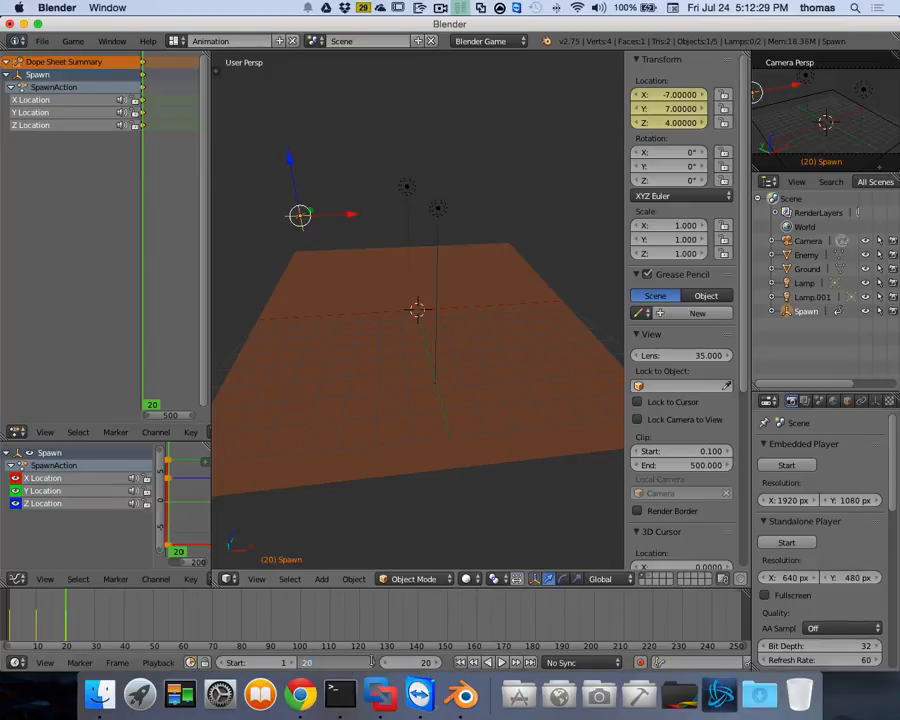
{"action": "key", "text": "Return"}
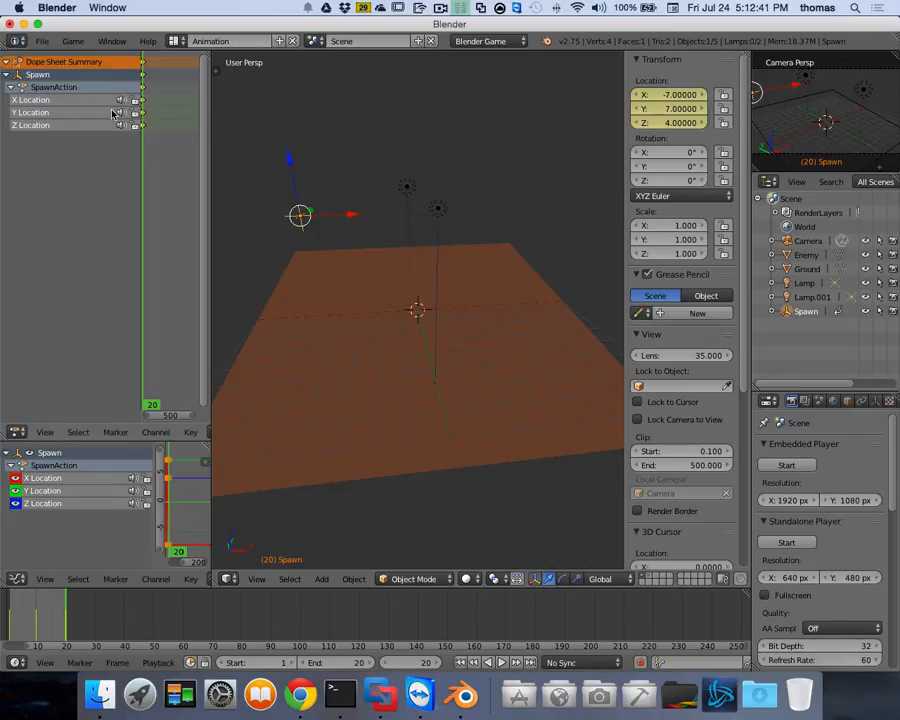
{"action": "left_click", "coordinate": [502, 663]}
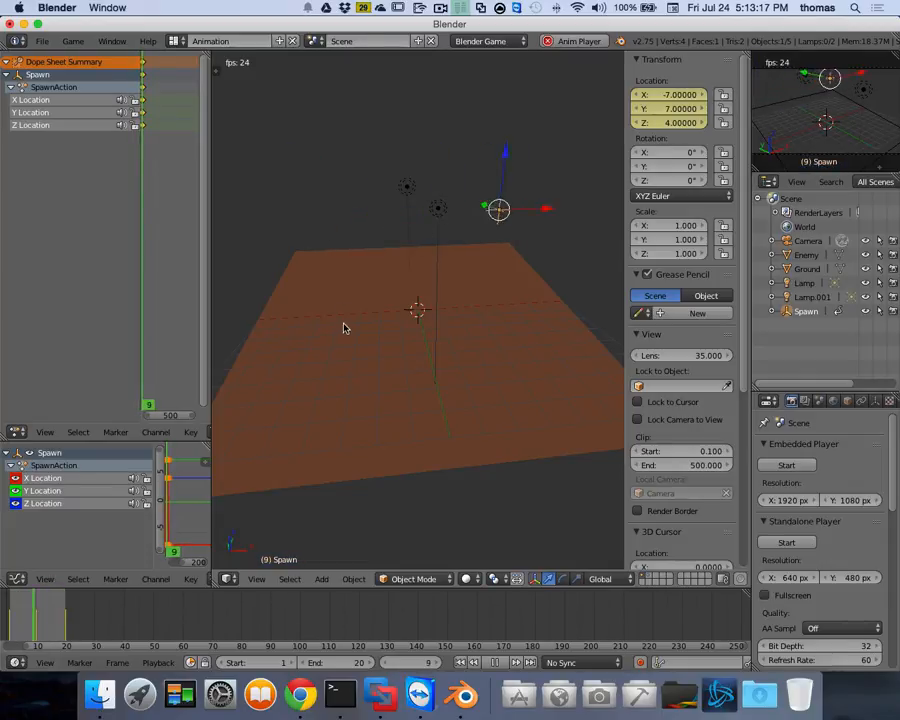
{"action": "key", "text": "alt+a"}
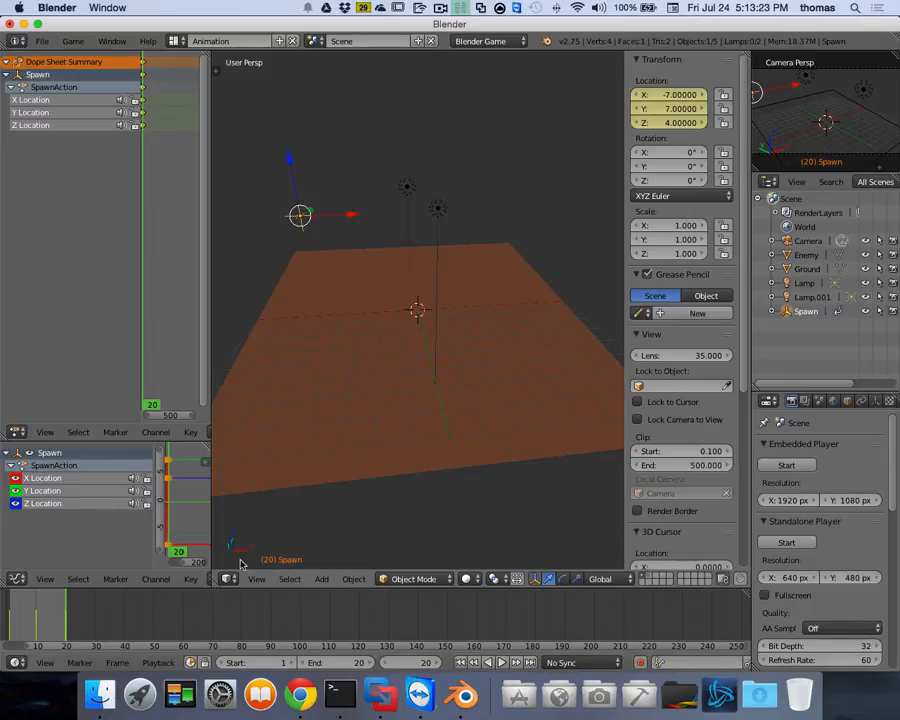
Switch back to the Default screen layout and review the Spawn empty's sensors, controller and actuator.
{"action": "left_click", "coordinate": [174, 41]}
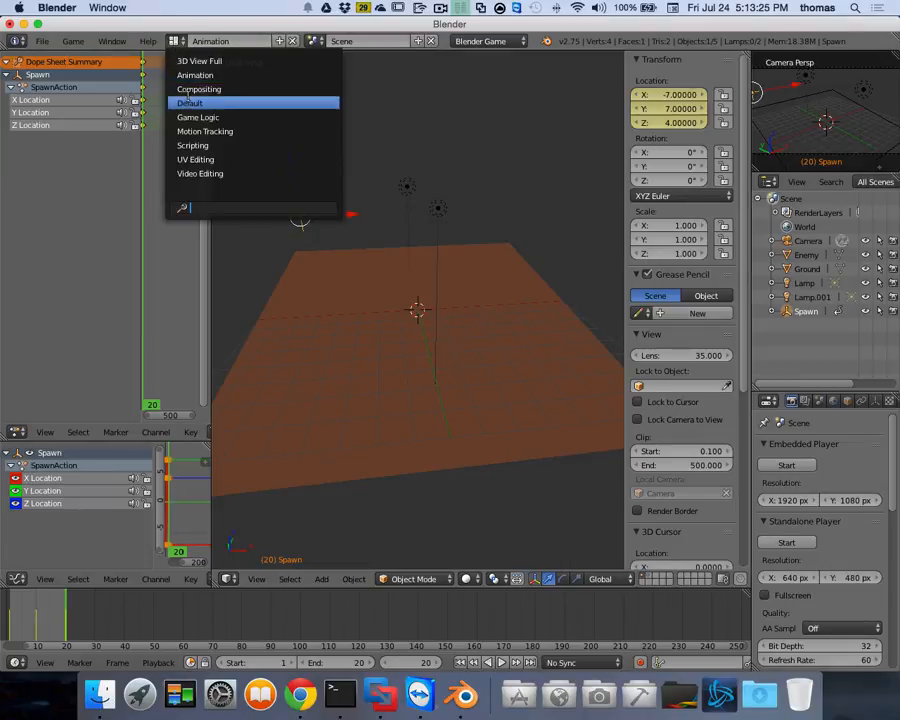
{"action": "left_click", "coordinate": [190, 102]}
{"action": "scroll", "coordinate": [267, 254], "scroll_direction": "down", "scroll_amount": 5}
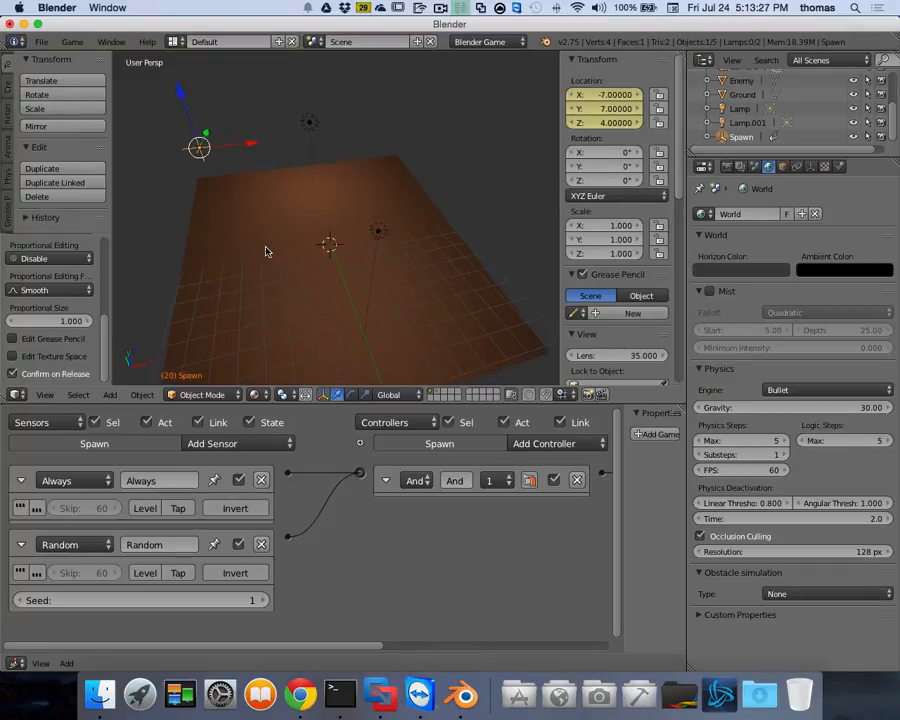
{"action": "scroll", "coordinate": [274, 178], "scroll_direction": "right", "scroll_amount": 1}
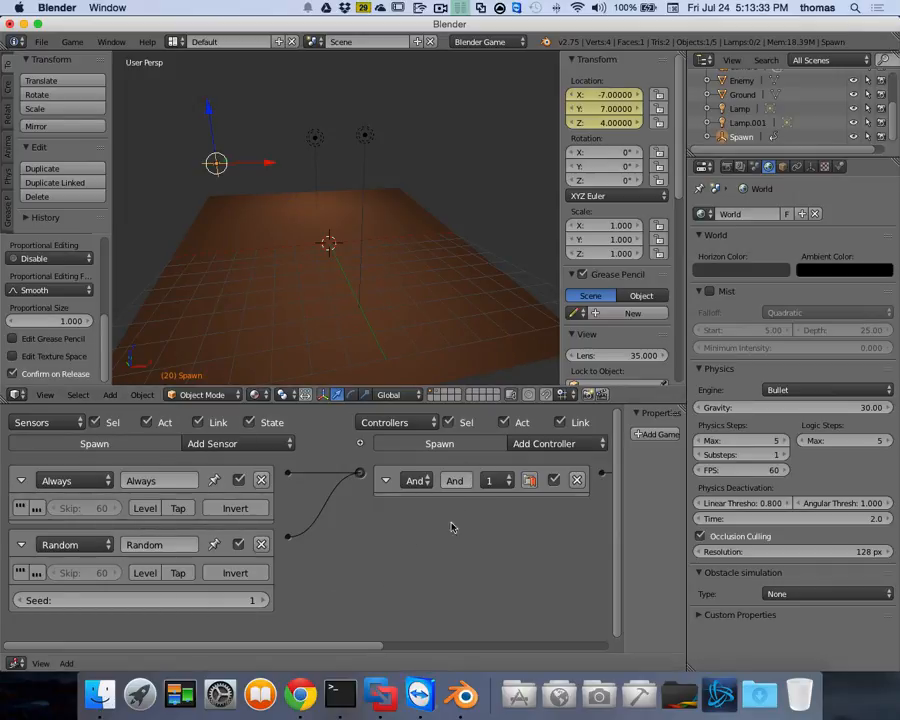
{"action": "left_click_drag", "start_coordinate": [366, 650], "coordinate": [600, 647]}
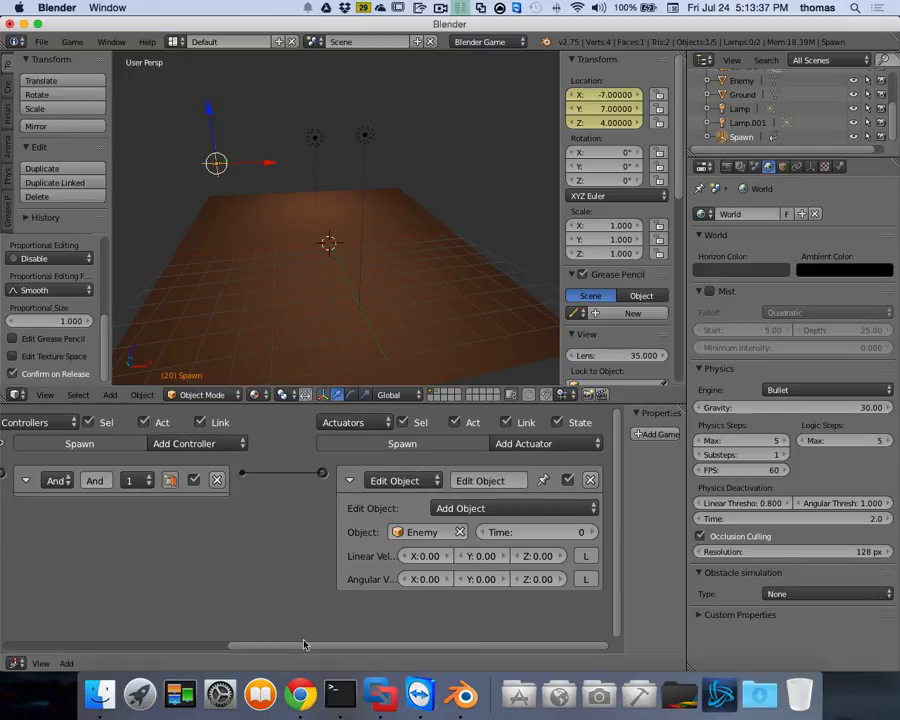
{"action": "left_click_drag", "start_coordinate": [301, 647], "coordinate": [75, 647]}
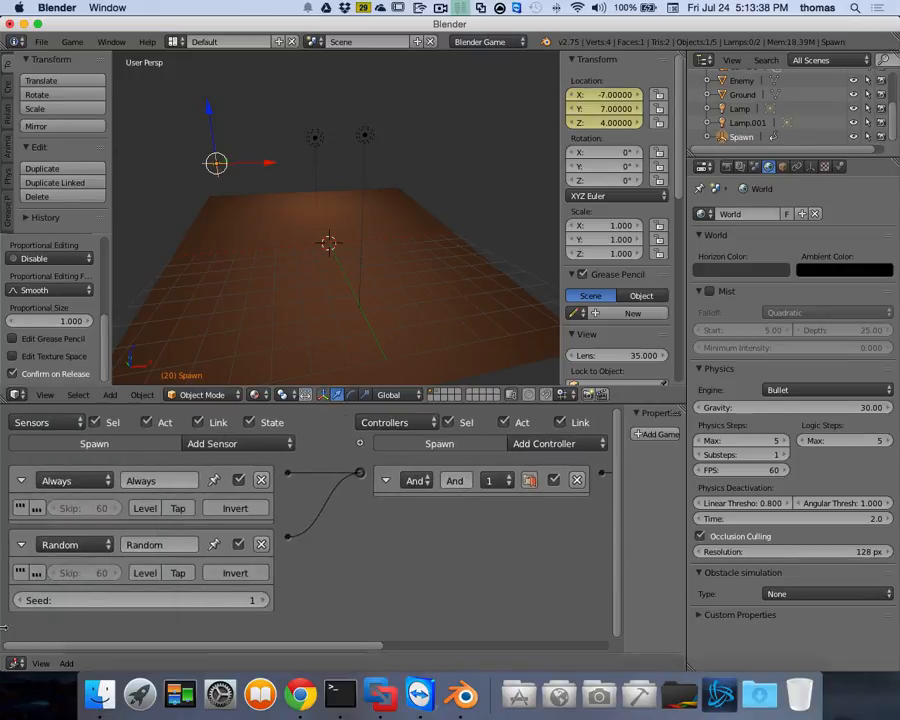
{"action": "left_click", "coordinate": [250, 447]}
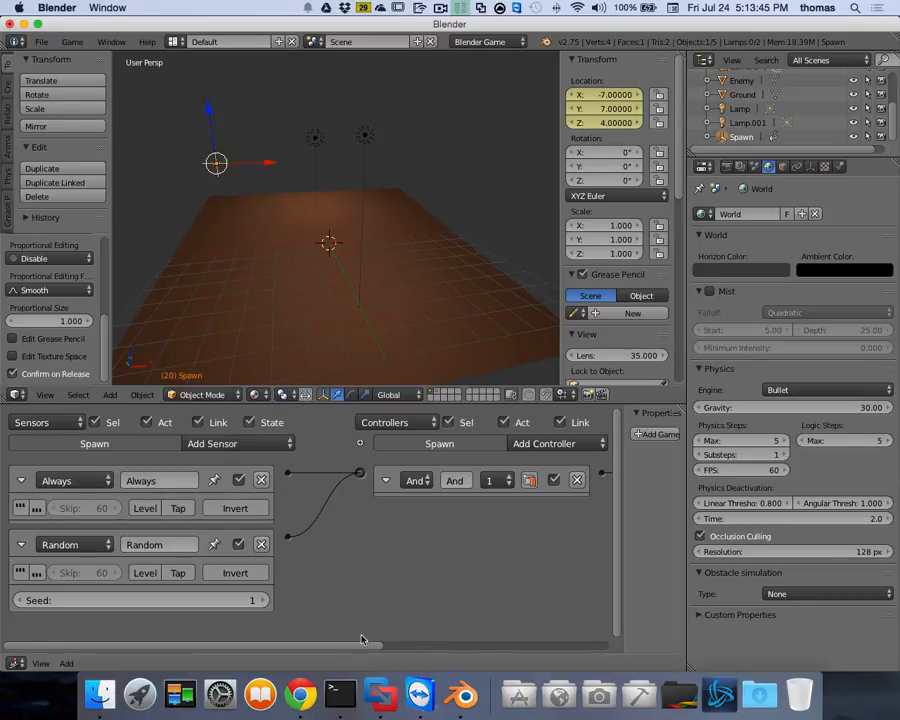
Collapse Spawn's Edit Object actuator and add an Action actuator that plays SpawnAction.
{"action": "left_click_drag", "start_coordinate": [362, 640], "coordinate": [598, 648]}
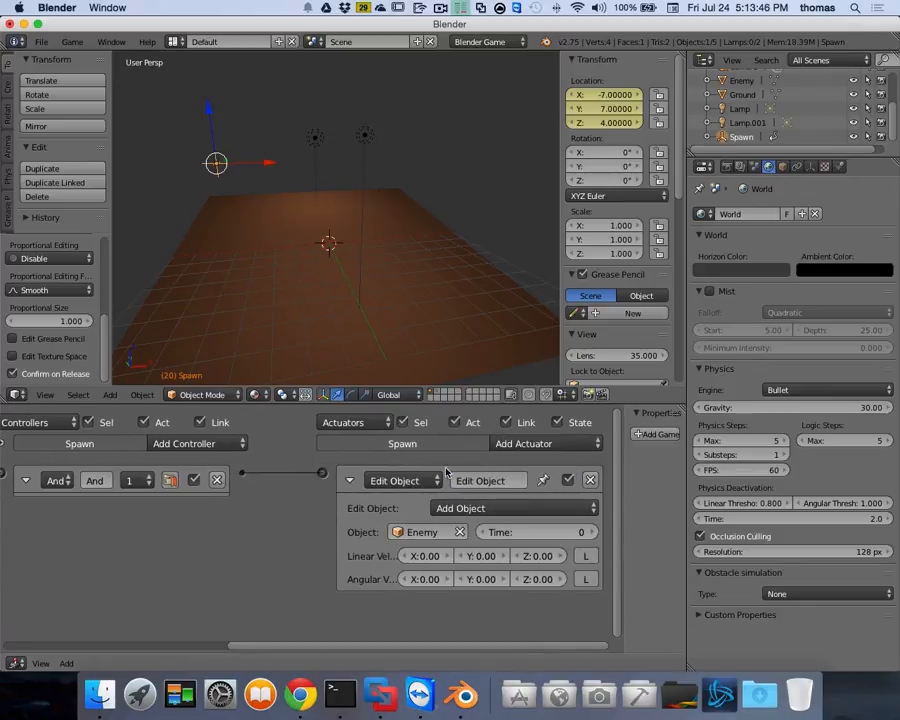
{"action": "left_click", "coordinate": [349, 480]}
{"action": "left_click", "coordinate": [520, 445]}
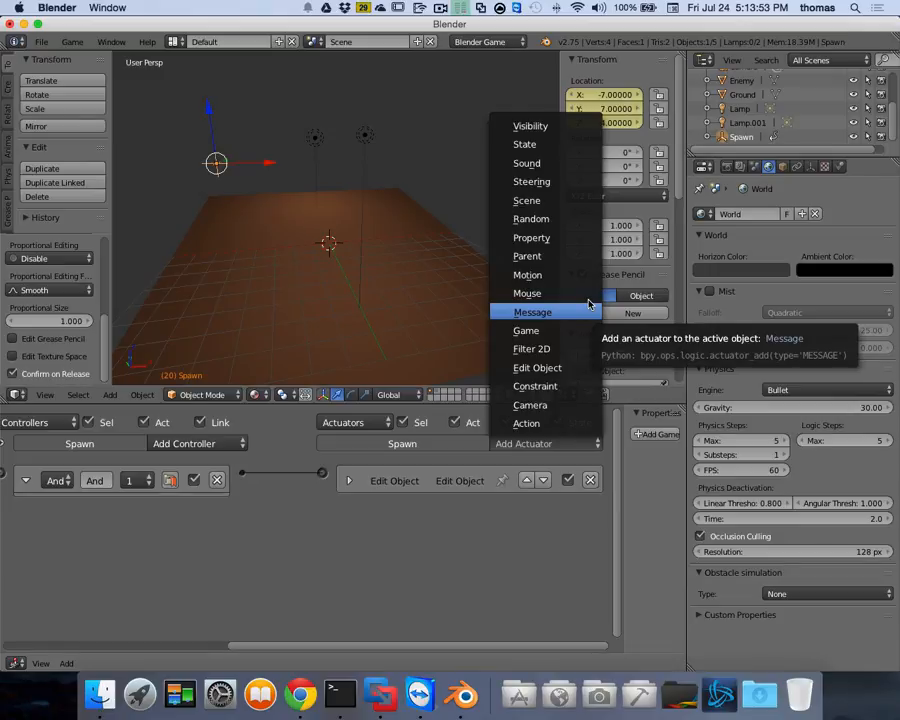
{"action": "left_click", "coordinate": [537, 423]}
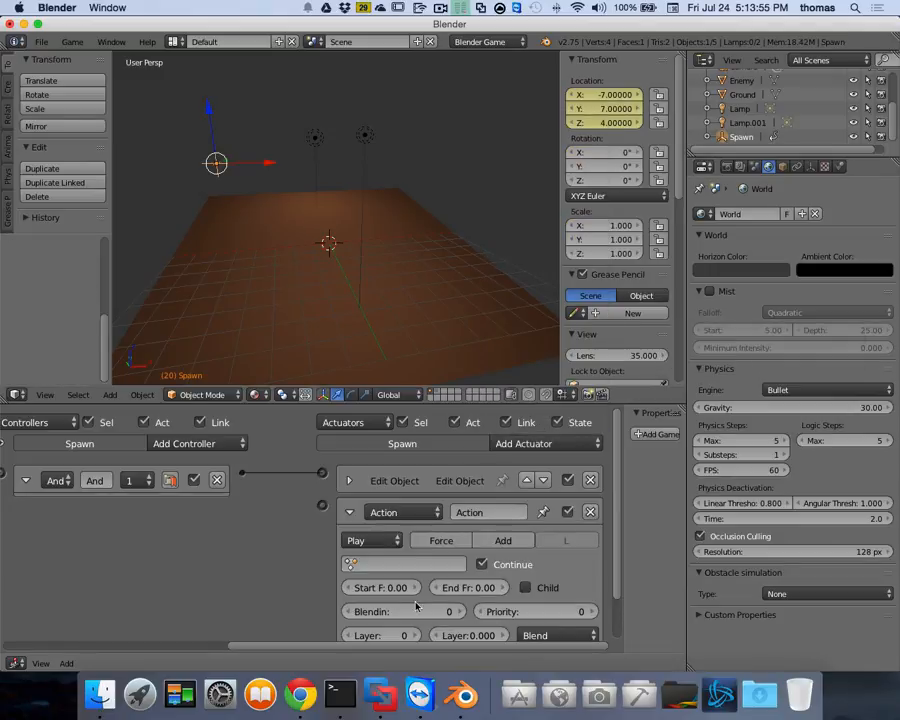
{"action": "left_click", "coordinate": [405, 564]}
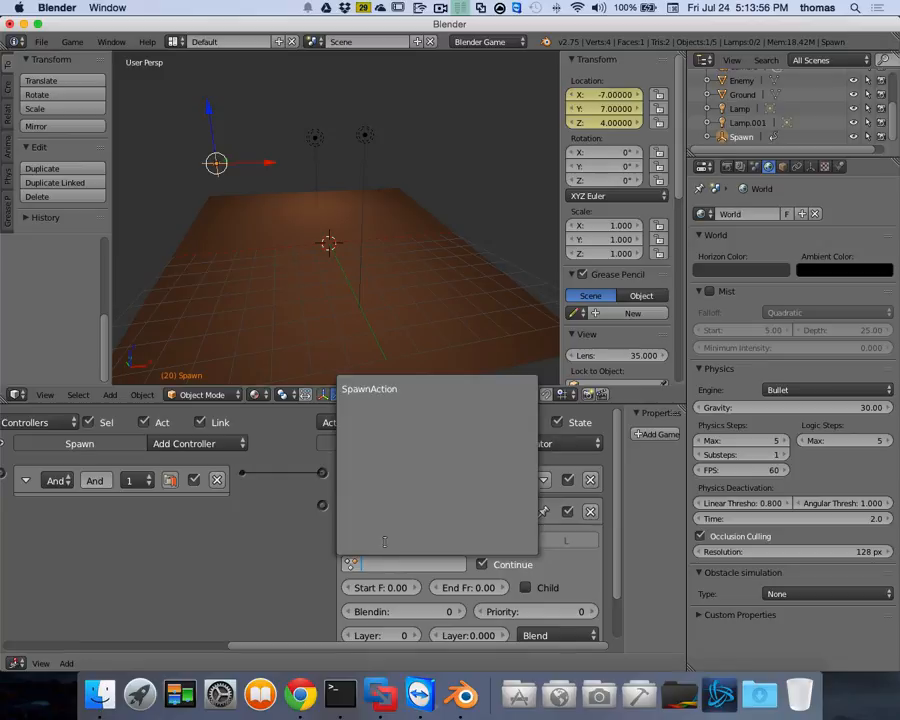
{"action": "left_click", "coordinate": [361, 388]}
Link the Always sensor to the Action actuator through its own And controller and test-run the game.
{"action": "scroll", "coordinate": [239, 568], "scroll_direction": "down", "scroll_amount": 2}
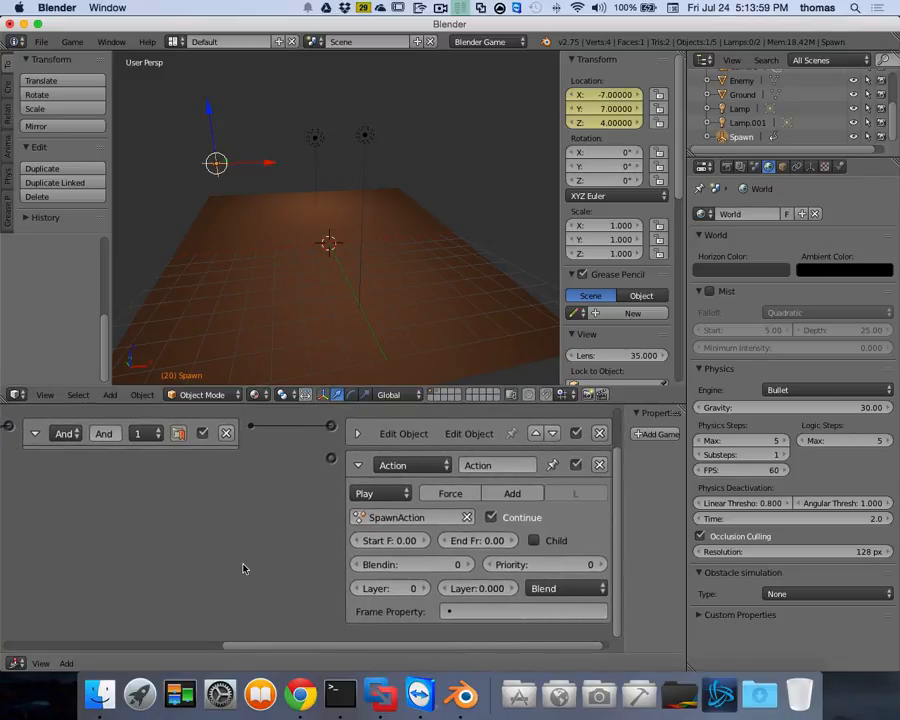
{"action": "scroll", "coordinate": [247, 567], "scroll_direction": "right", "scroll_amount": 1}
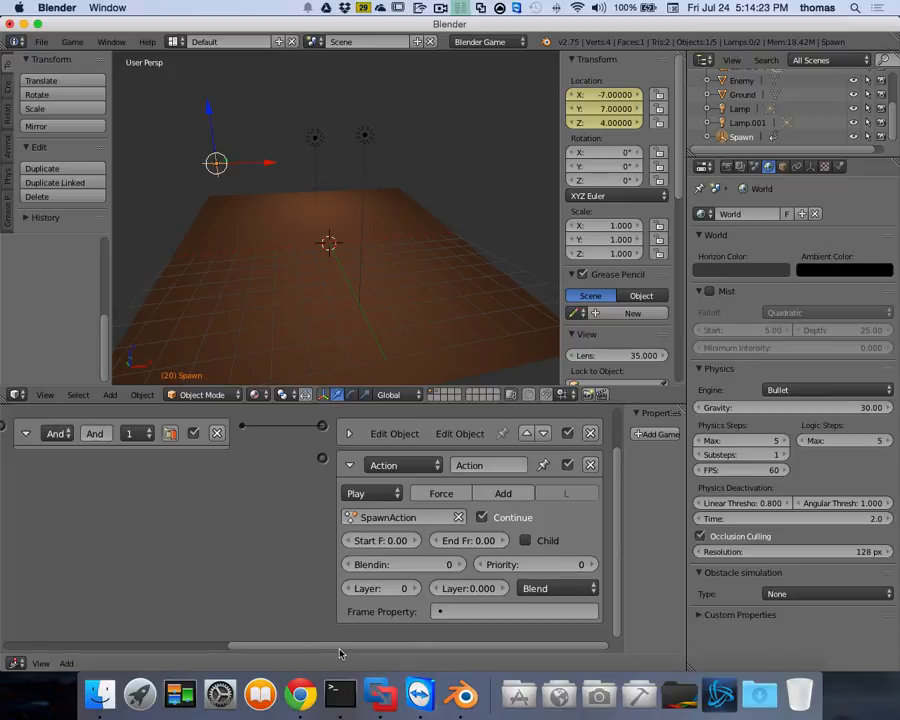
{"action": "left_click_drag", "start_coordinate": [337, 647], "coordinate": [171, 635]}
{"action": "left_click_drag", "start_coordinate": [183, 426], "coordinate": [577, 460]}
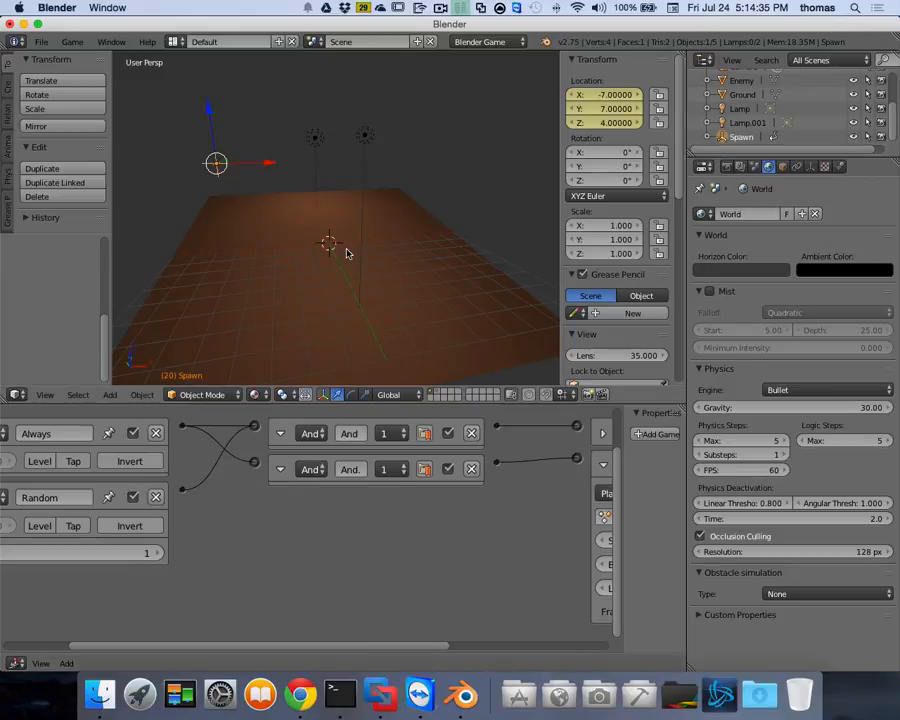
{"action": "key", "text": "p"}
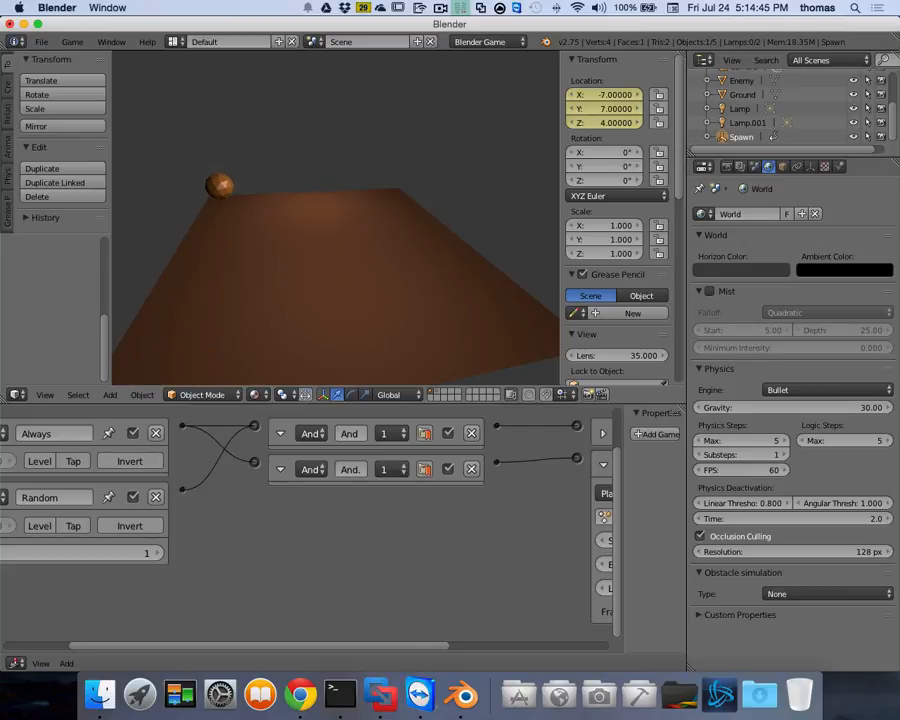
{"action": "key", "text": "Escape"}
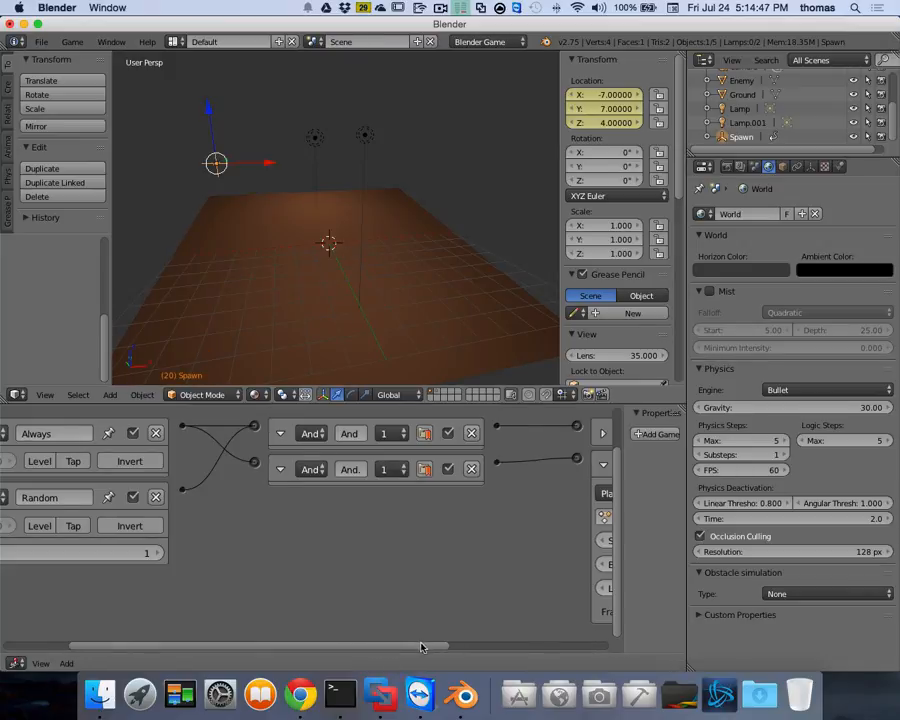
Set the Action actuator's start frame to 1 and end frame to 20, and test-run the game.
{"action": "left_click_drag", "start_coordinate": [421, 647], "coordinate": [618, 651]}
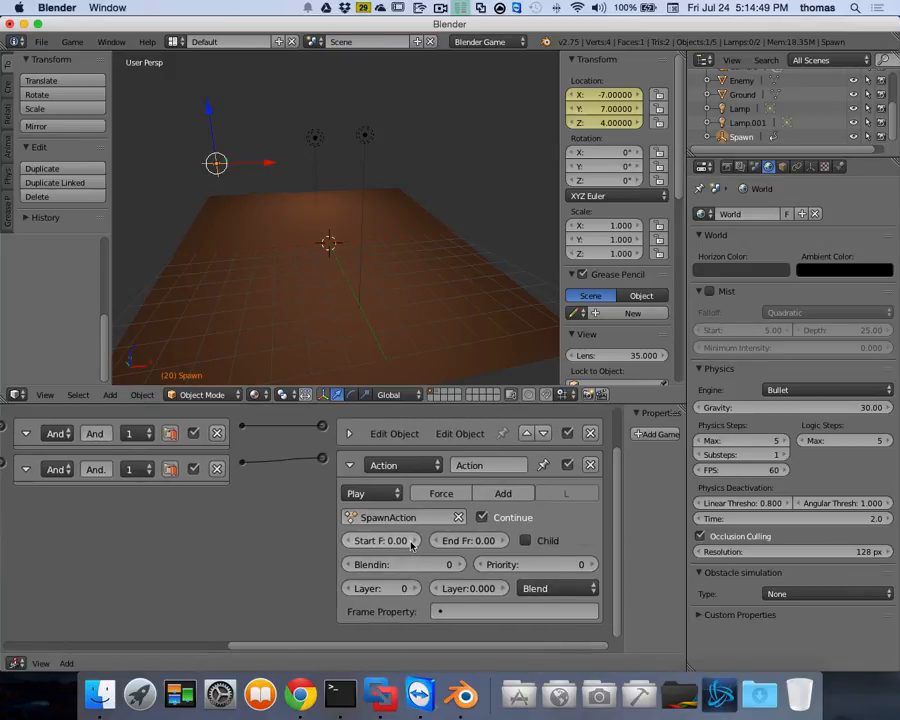
{"action": "left_click_drag", "start_coordinate": [358, 539], "coordinate": [372, 539]}
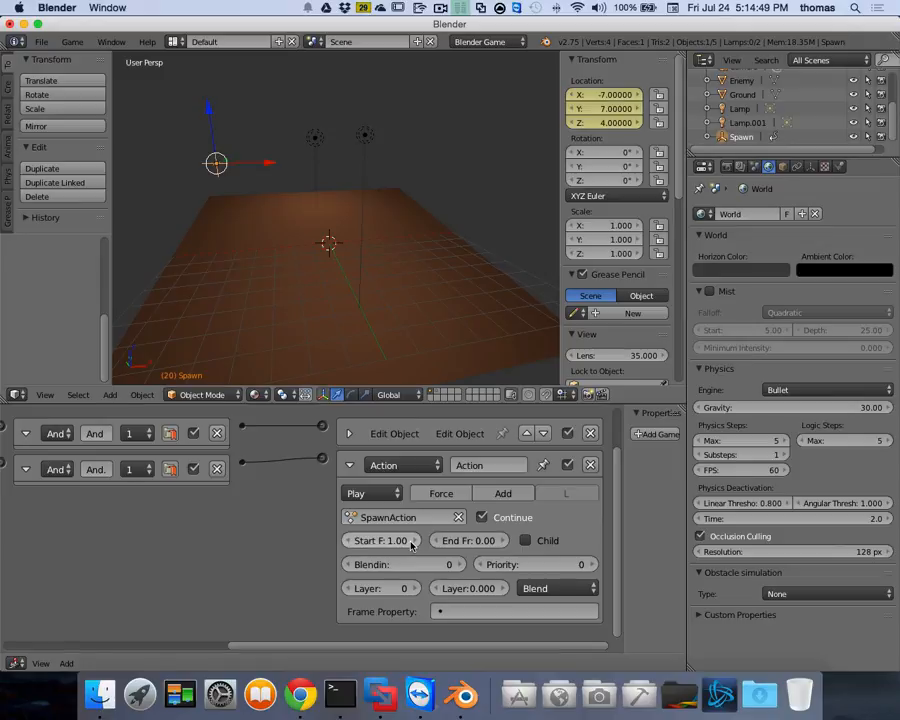
{"action": "left_click_drag", "start_coordinate": [505, 541], "coordinate": [525, 541]}
{"action": "left_click", "coordinate": [504, 542]}
{"action": "left_click", "coordinate": [504, 542]}
{"action": "left_click", "coordinate": [504, 542]}
{"action": "left_click", "coordinate": [504, 542]}
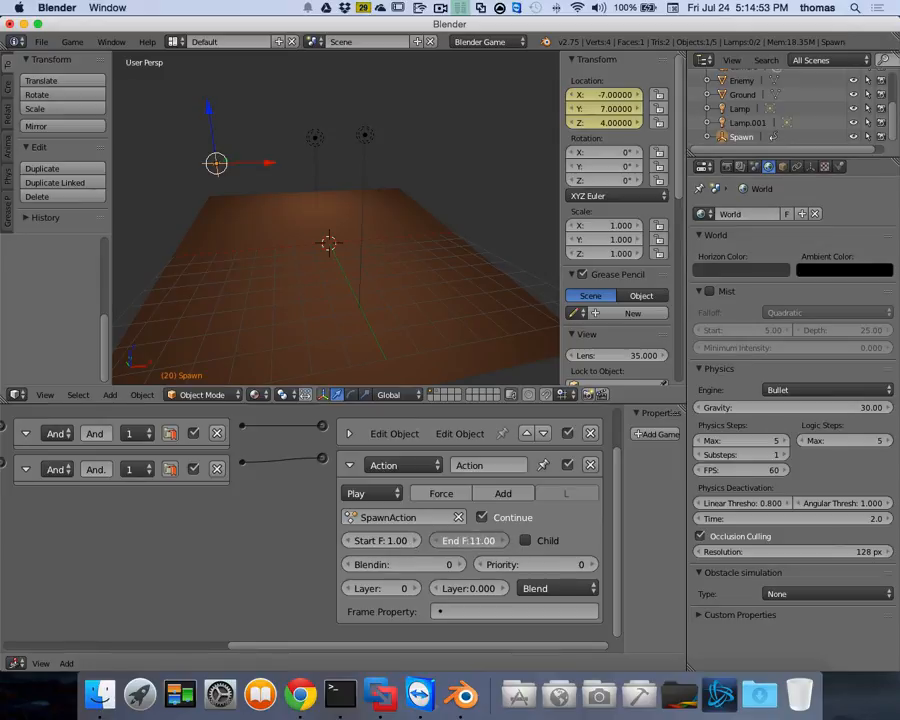
{"action": "left_click", "coordinate": [504, 542]}
{"action": "left_click", "coordinate": [504, 542]}
{"action": "left_click", "coordinate": [504, 542]}
{"action": "left_click", "coordinate": [504, 542]}
{"action": "left_click", "coordinate": [504, 542]}
{"action": "left_click", "coordinate": [504, 542]}
{"action": "left_click", "coordinate": [504, 542]}
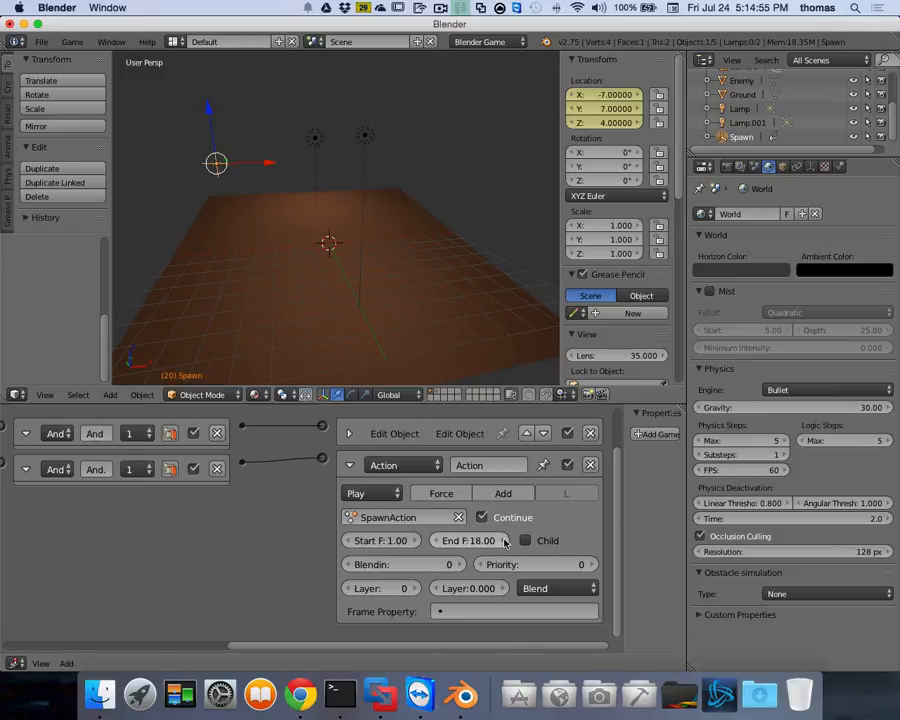
{"action": "left_click", "coordinate": [504, 542]}
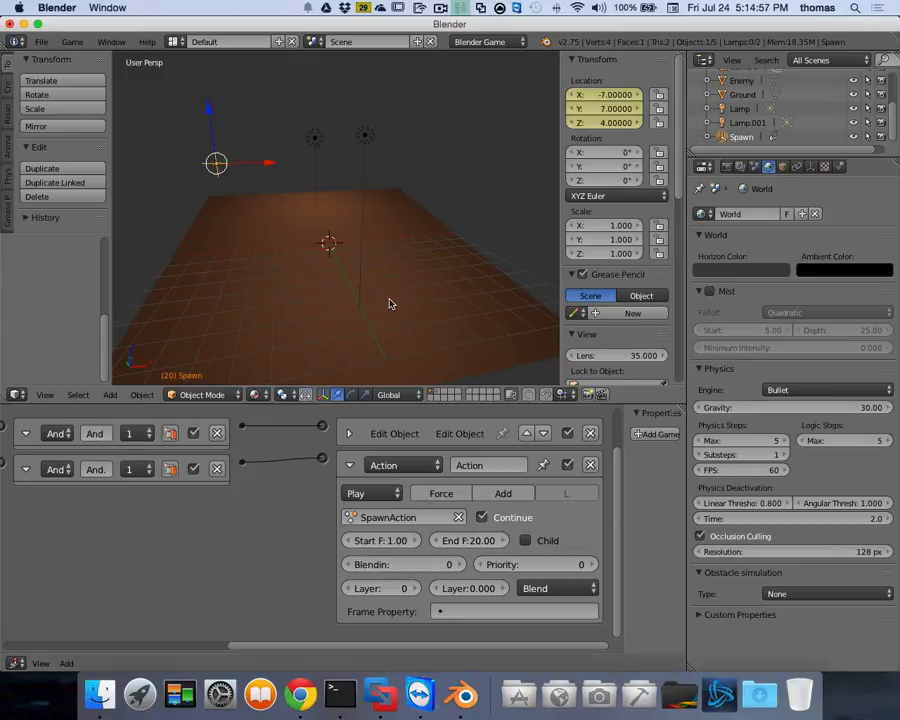
{"action": "key", "text": "p"}
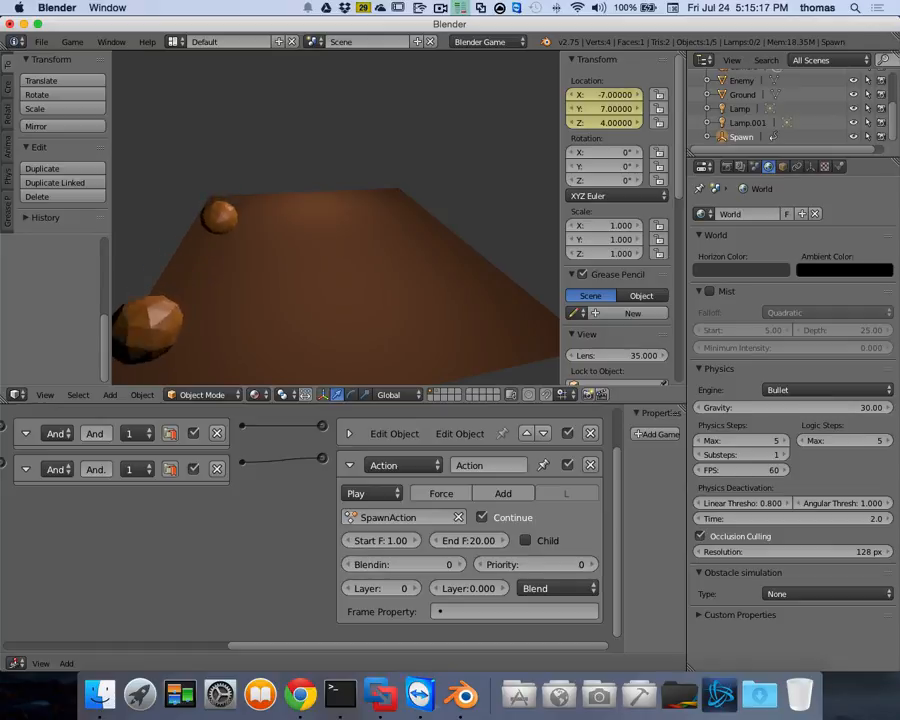
{"action": "key", "text": "Escape"}
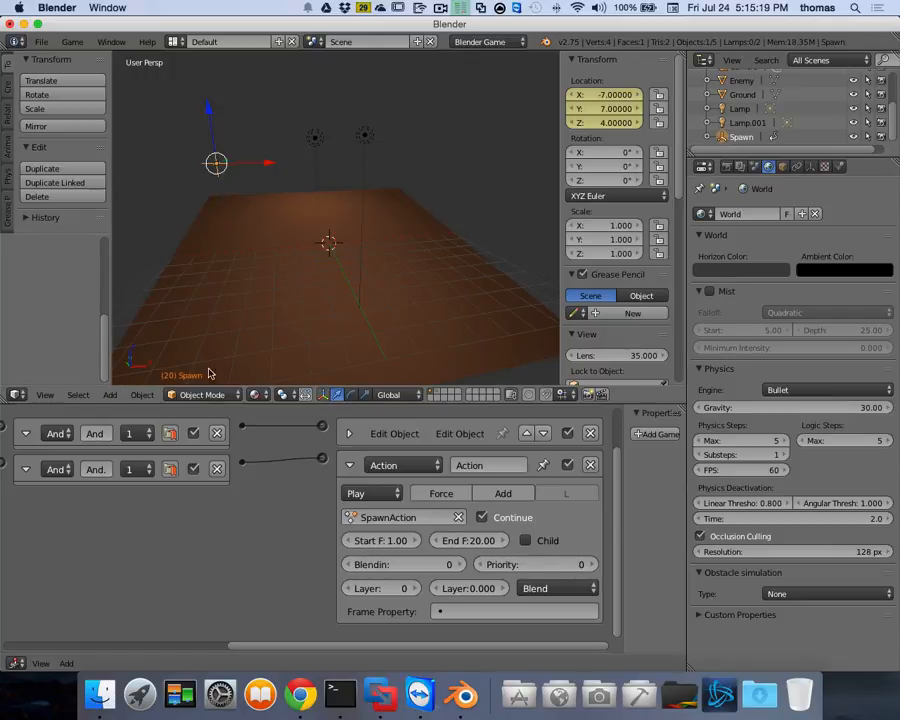
Change the Action actuator's play mode to Loop End and test-run the game.
{"action": "left_click", "coordinate": [393, 496]}
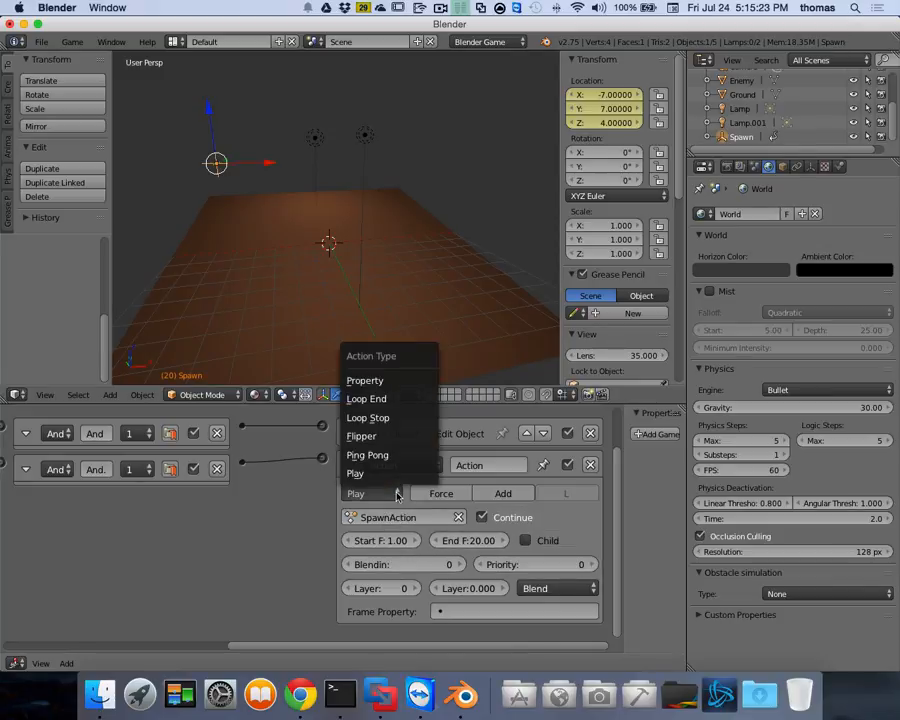
{"action": "left_click", "coordinate": [387, 400]}
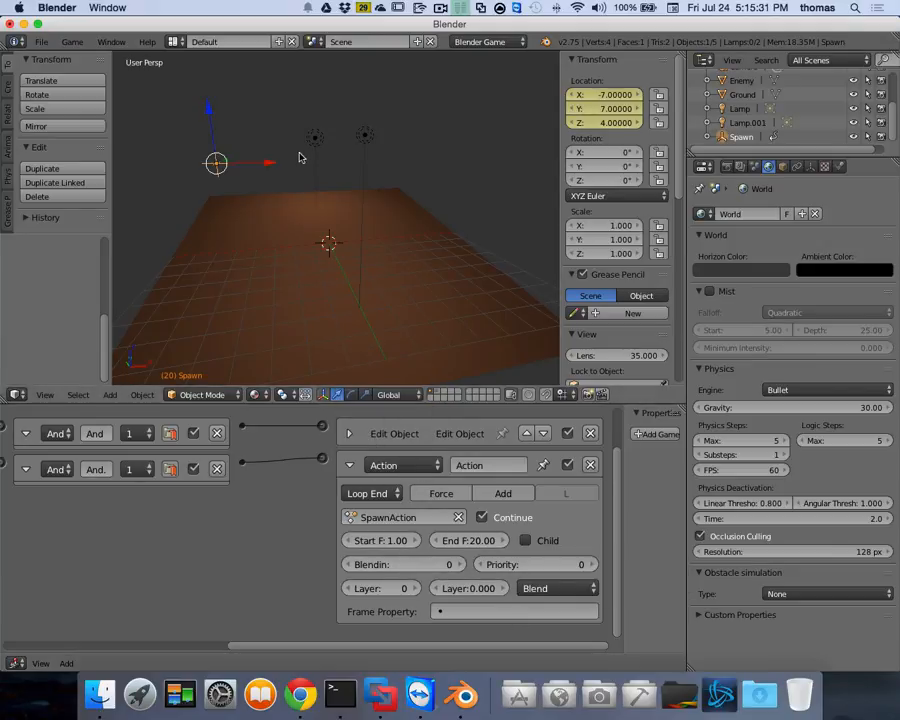
{"action": "key", "text": "p"}
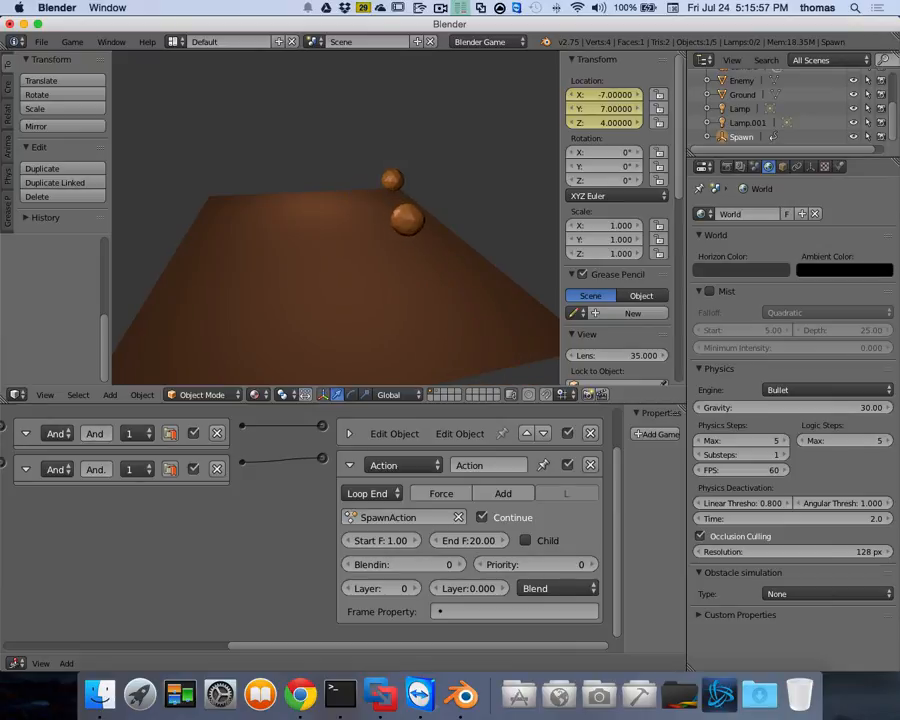
{"action": "key", "text": "Escape"}
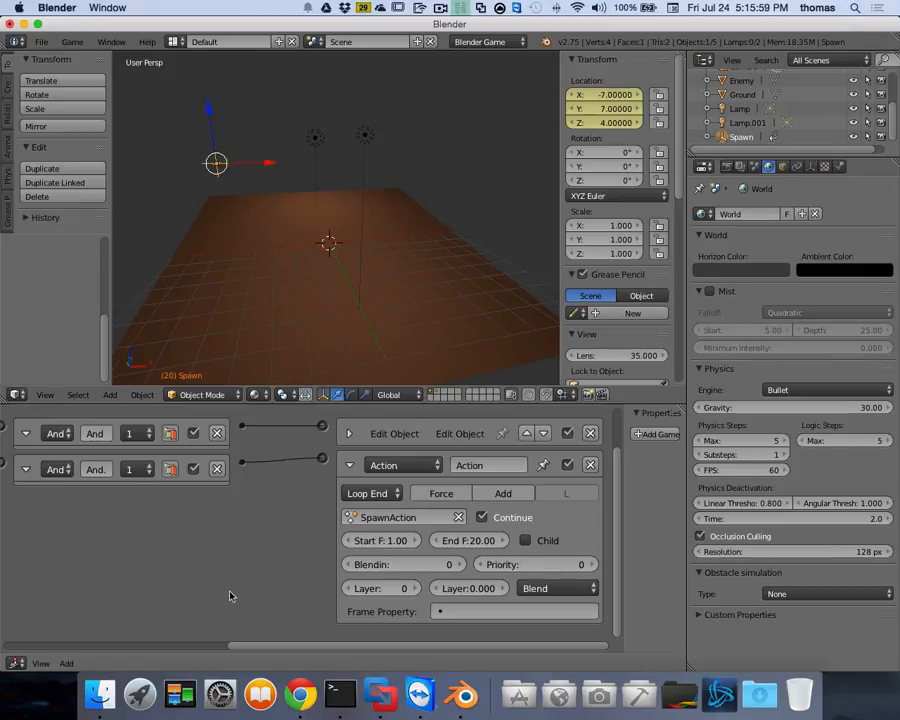
Collapse Spawn's Action actuator.
{"action": "left_click_drag", "start_coordinate": [303, 651], "coordinate": [18, 643]}
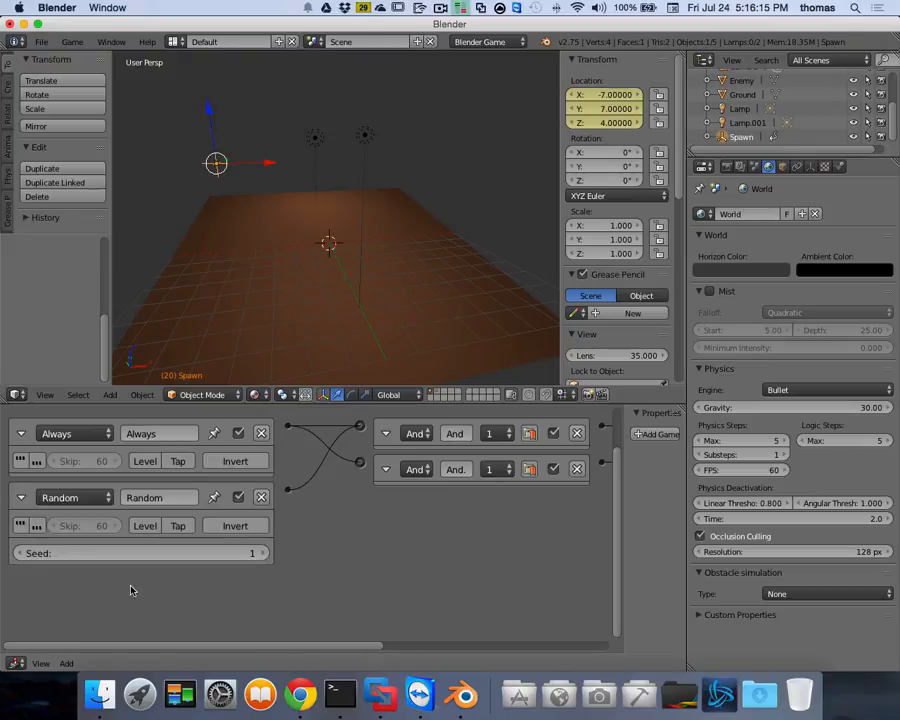
{"action": "scroll", "coordinate": [436, 587], "scroll_direction": "right", "scroll_amount": 8, "text": "ctrl"}
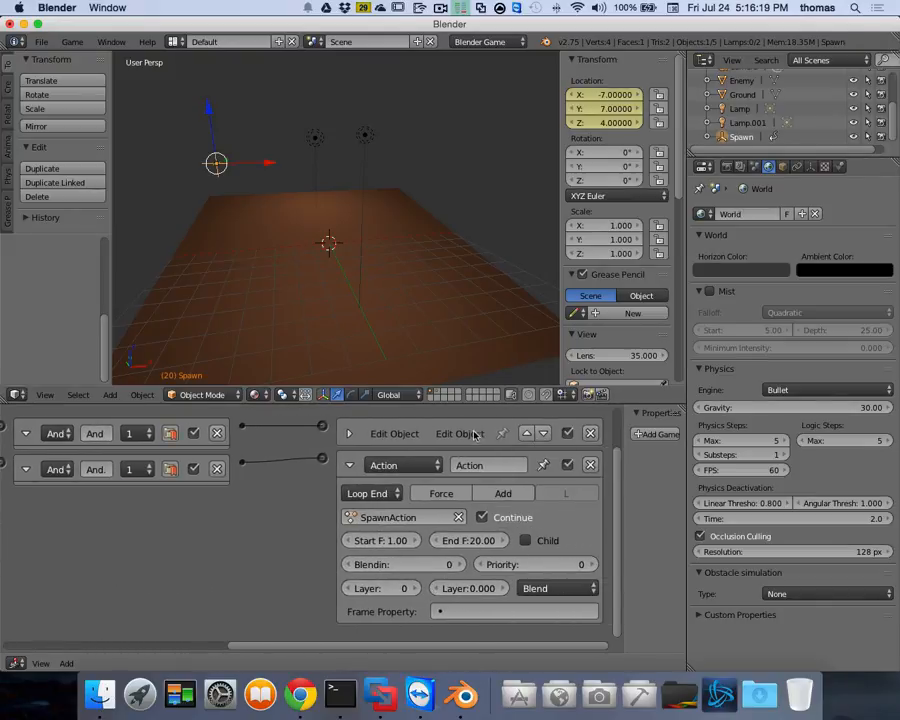
{"action": "left_click", "coordinate": [349, 465]}
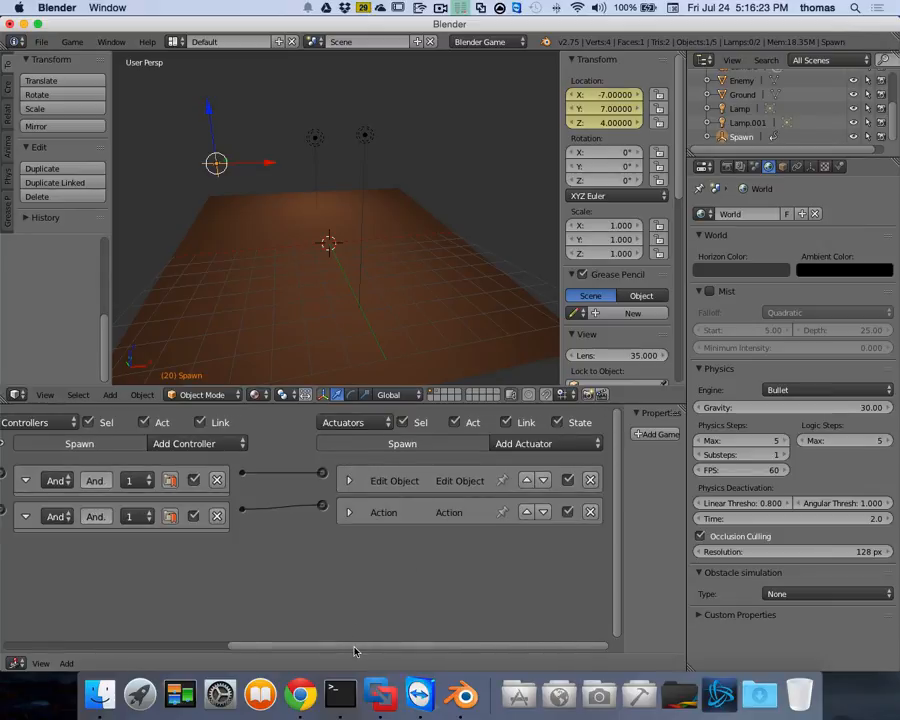
Enable true level triggering on Spawn's Always sensor and test-run the game.
{"action": "left_click_drag", "start_coordinate": [354, 651], "coordinate": [30, 690]}
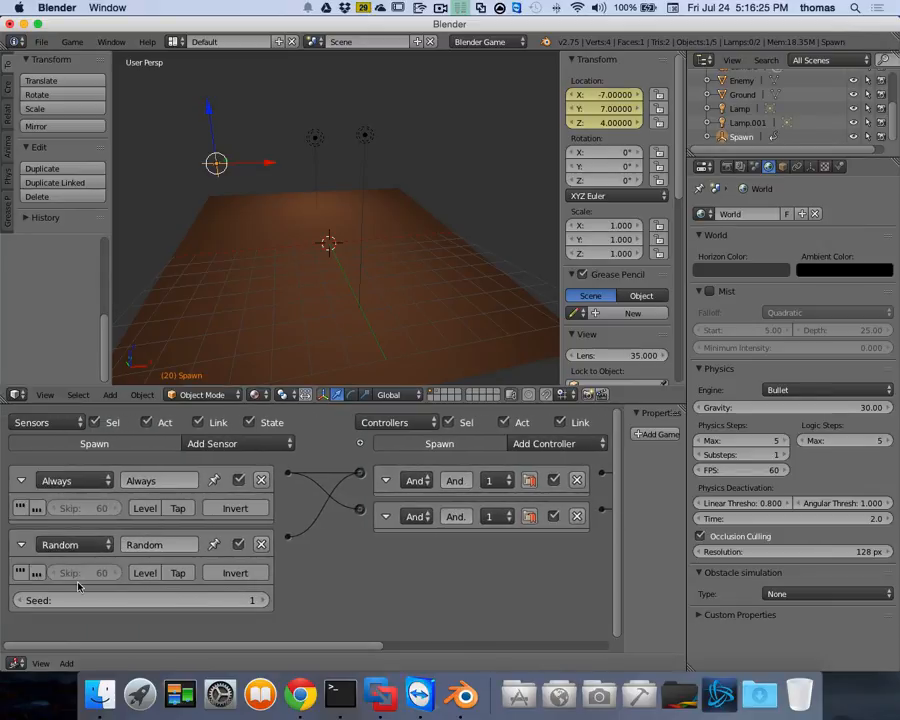
{"action": "left_click", "coordinate": [20, 508]}
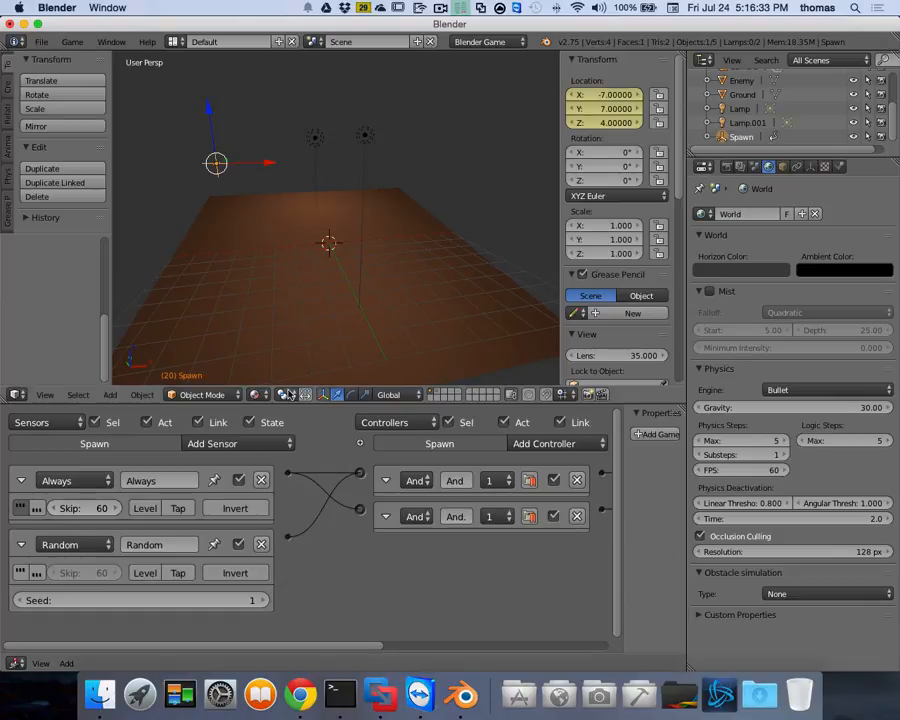
{"action": "key", "text": "p"}
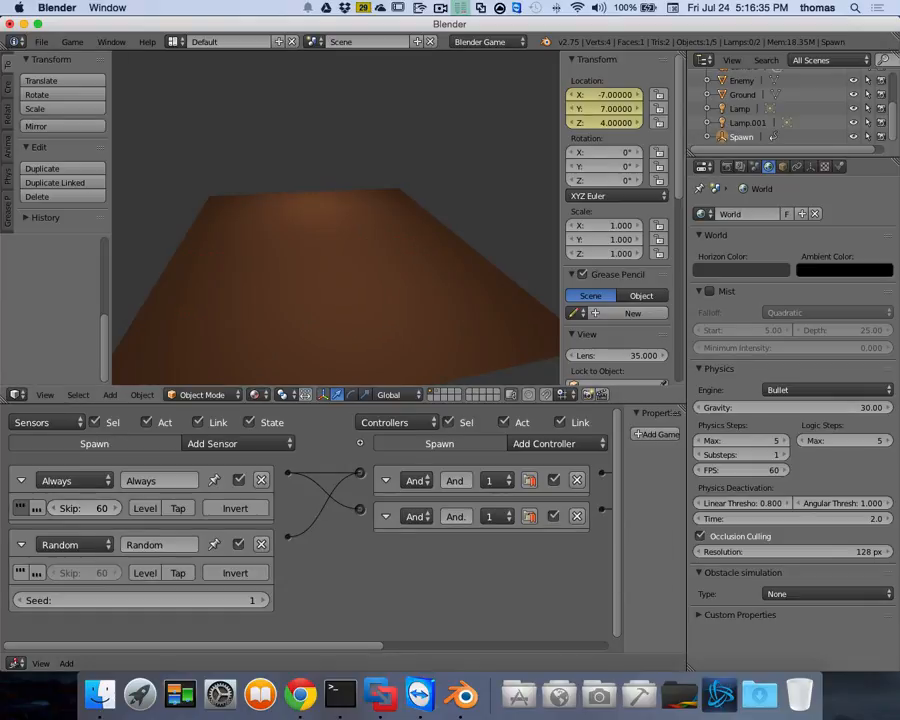
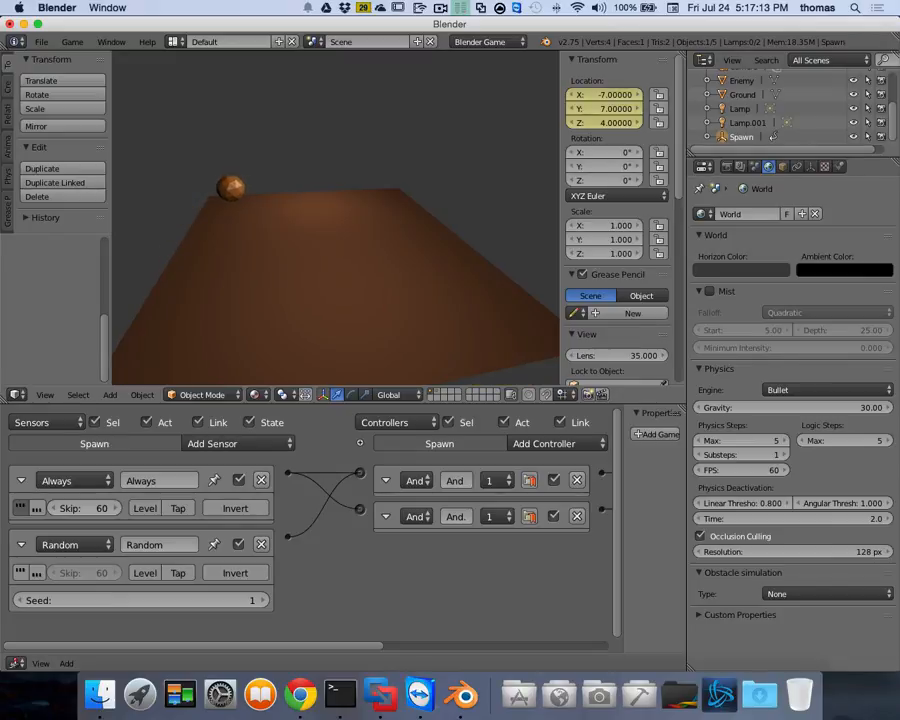
{"action": "key", "text": "Escape"}
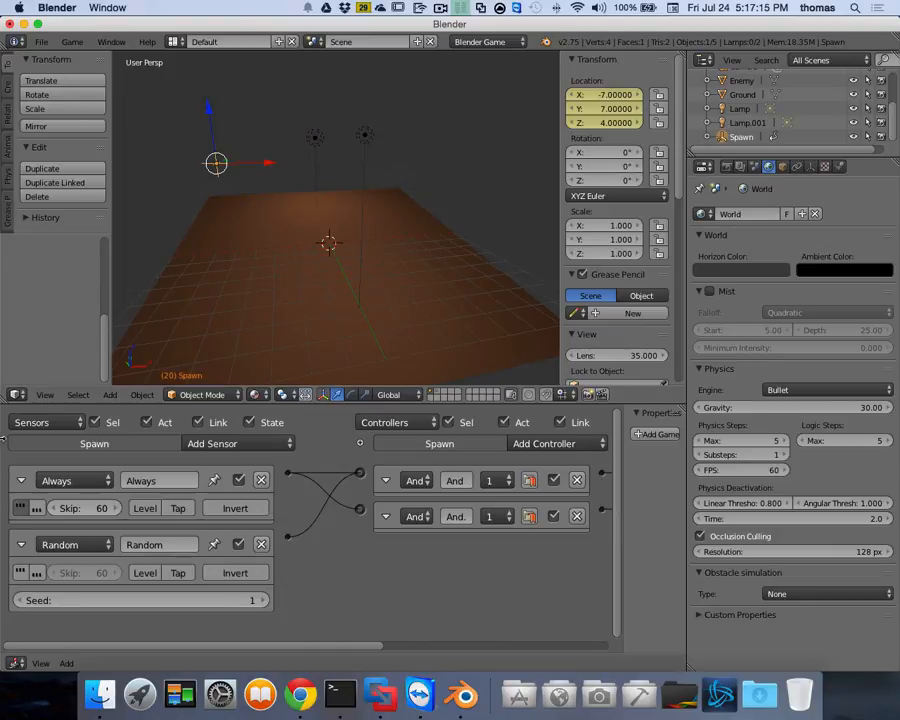
Enable true level triggering on the Random sensor and test-run the game.
{"action": "left_click", "coordinate": [20, 572]}
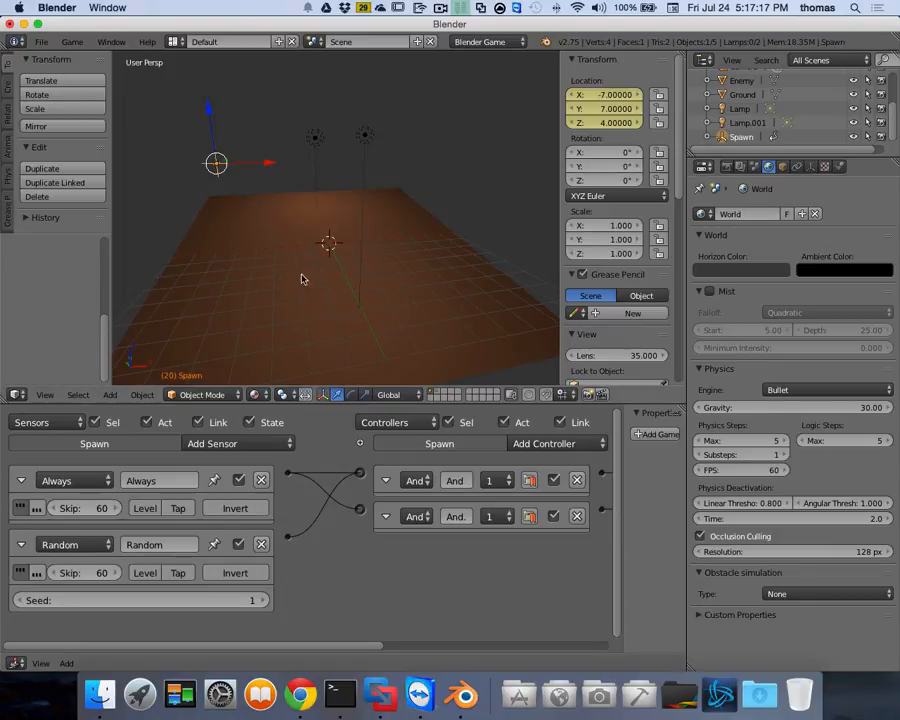
{"action": "key", "text": "p"}
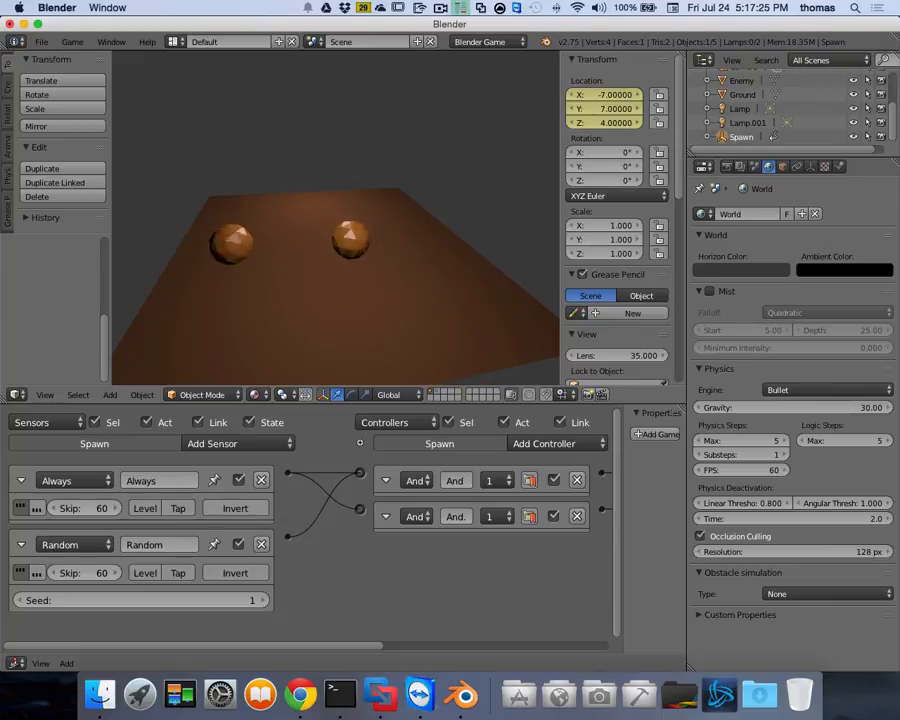
{"action": "key", "text": "Escape"}
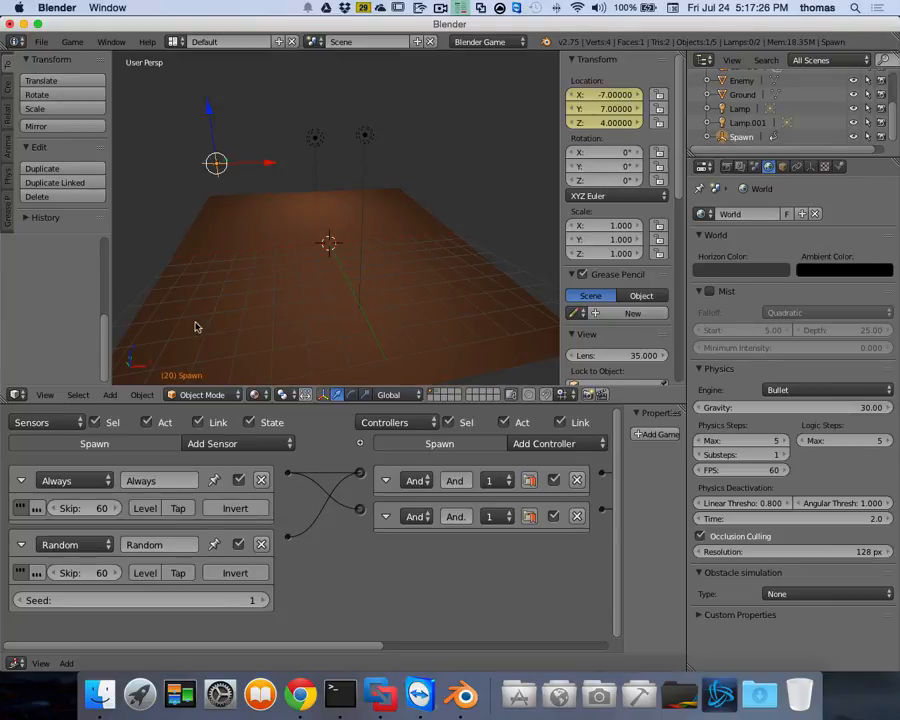
Set the Always sensor's skip to 20 and test-run the game.
{"action": "left_click", "coordinate": [100, 508]}
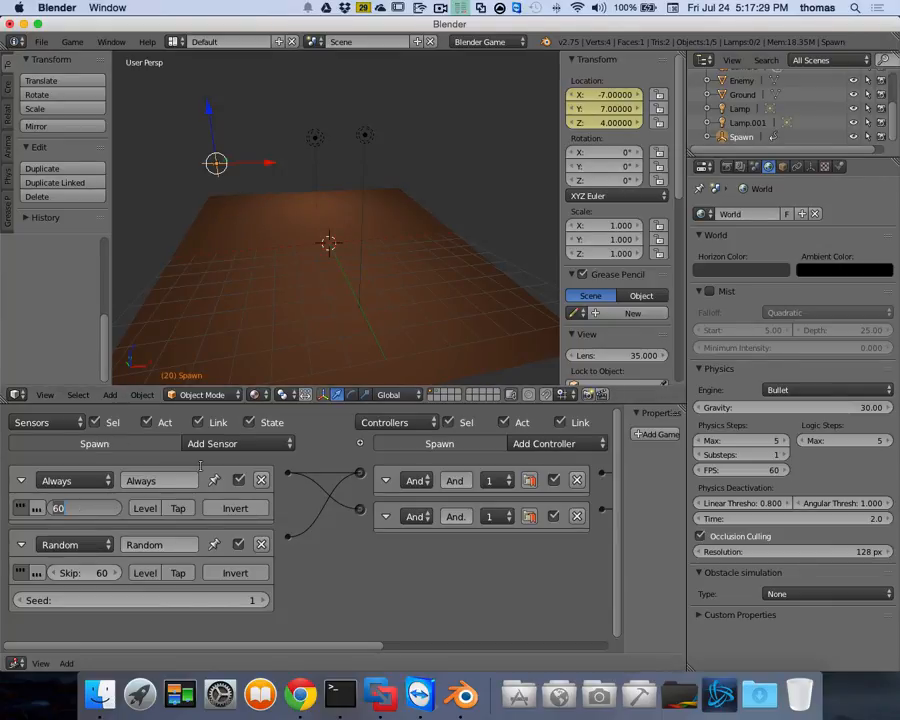
{"action": "key", "text": "Return"}
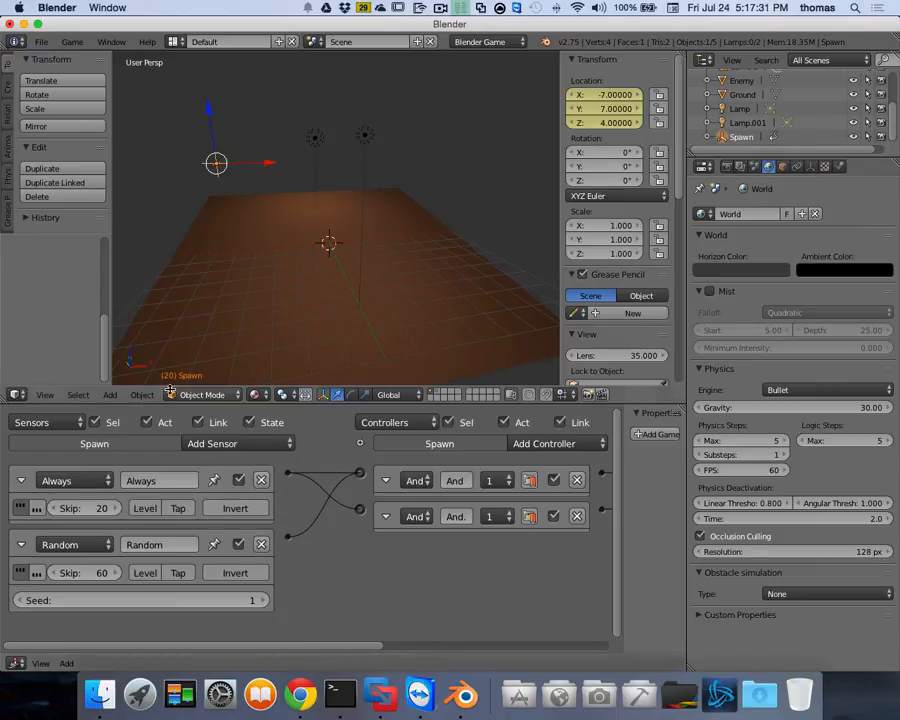
{"action": "key", "text": "p"}
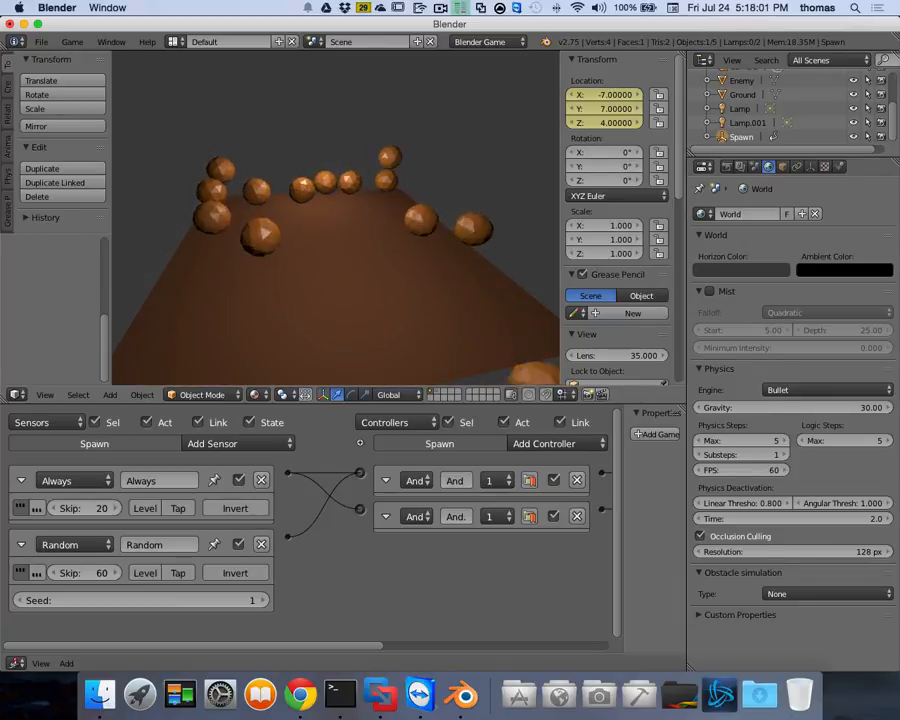
{"action": "key", "text": "Escape"}
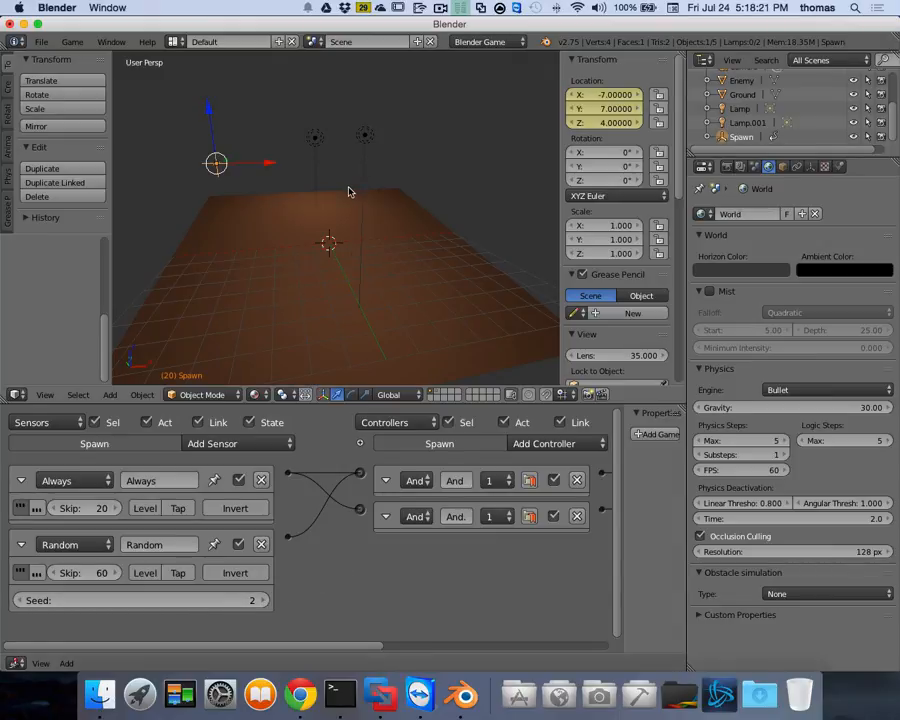
Test-run the game with the Random sensor's seed at 2, and set the seed back to 1.
{"action": "key", "text": "p"}
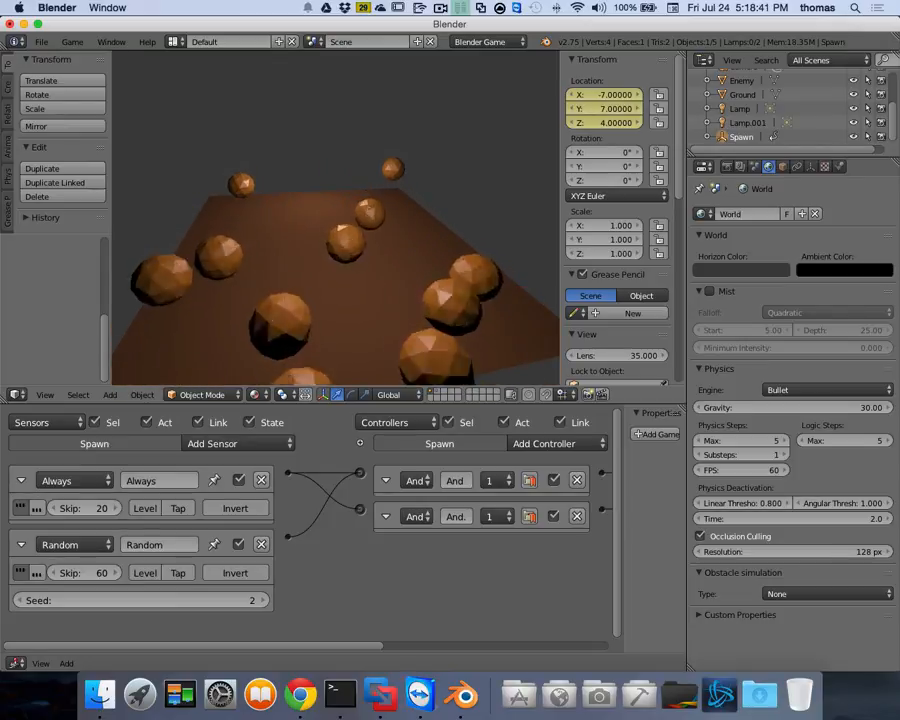
{"action": "key", "text": "Escape"}
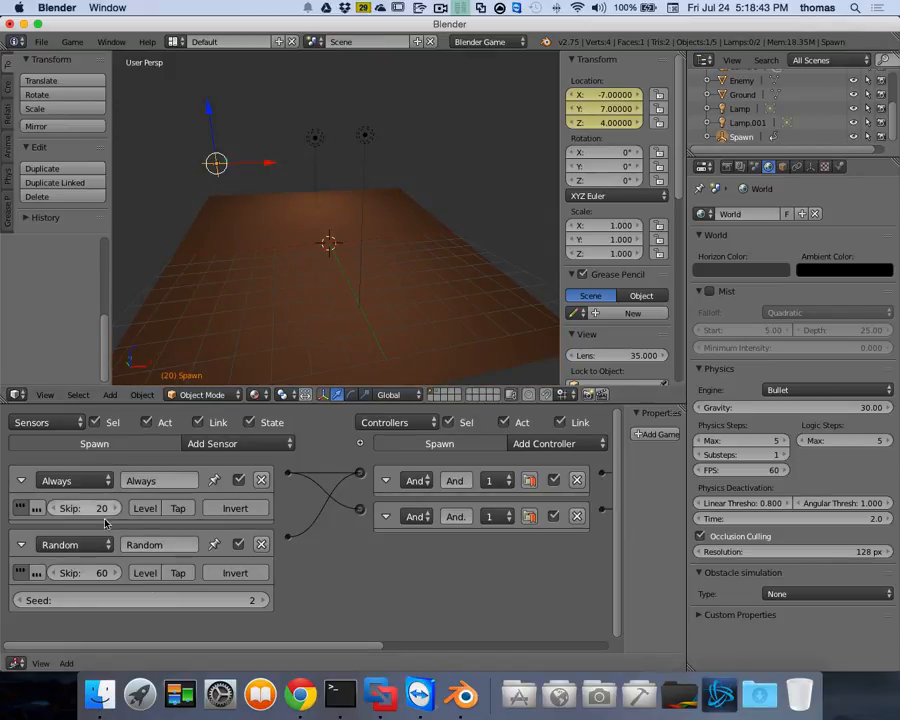
{"action": "left_click", "coordinate": [17, 601]}
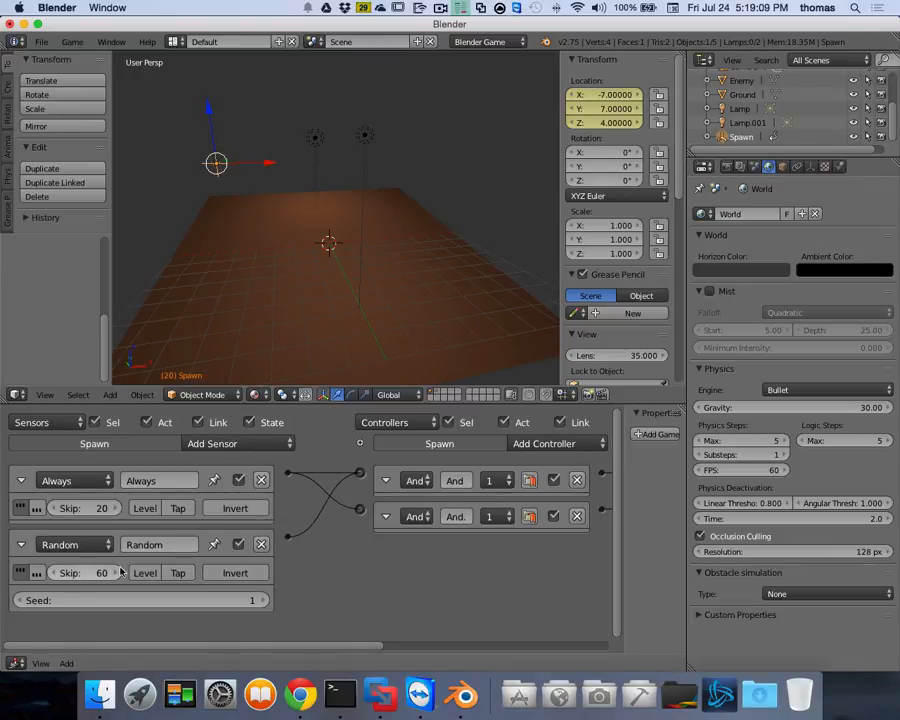
Turn off true level triggering on the Always sensor and test-run the game.
{"action": "left_click", "coordinate": [100, 508]}
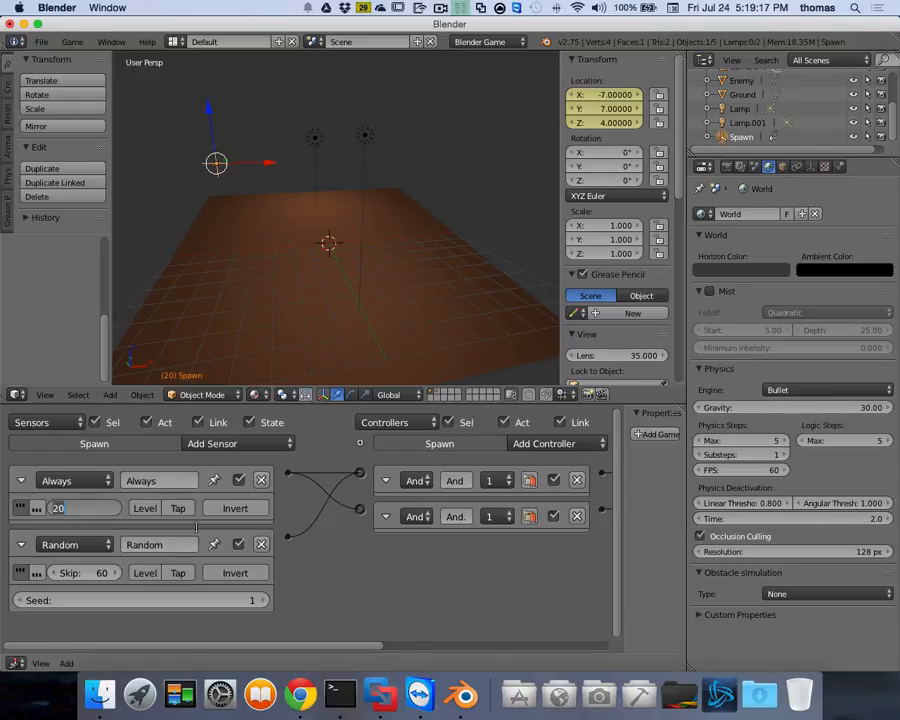
{"action": "left_click", "coordinate": [20, 508]}
{"action": "left_click", "coordinate": [20, 508]}
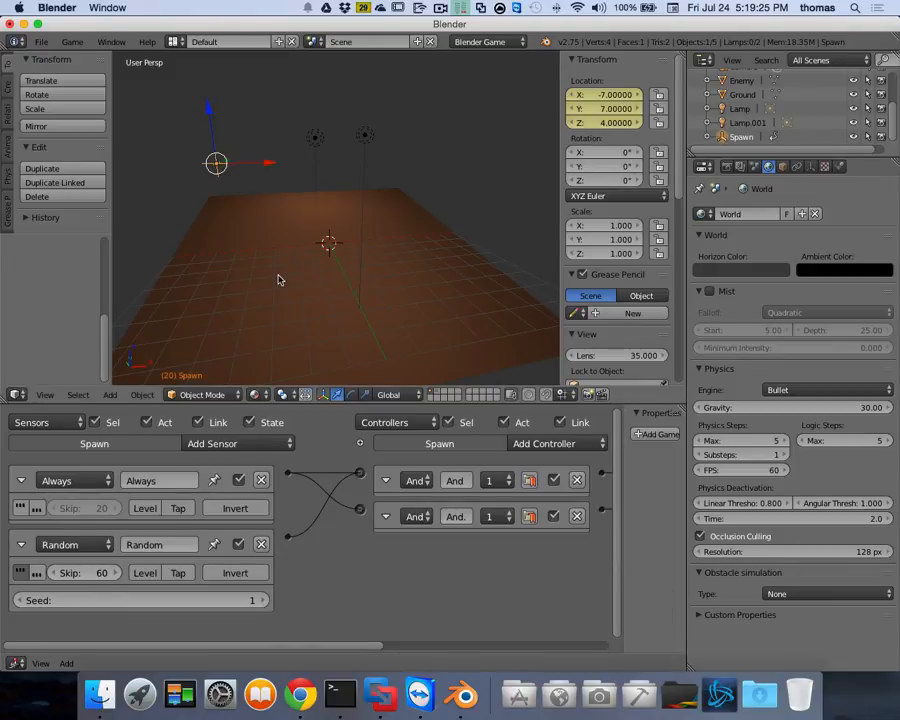
{"action": "key", "text": "p"}
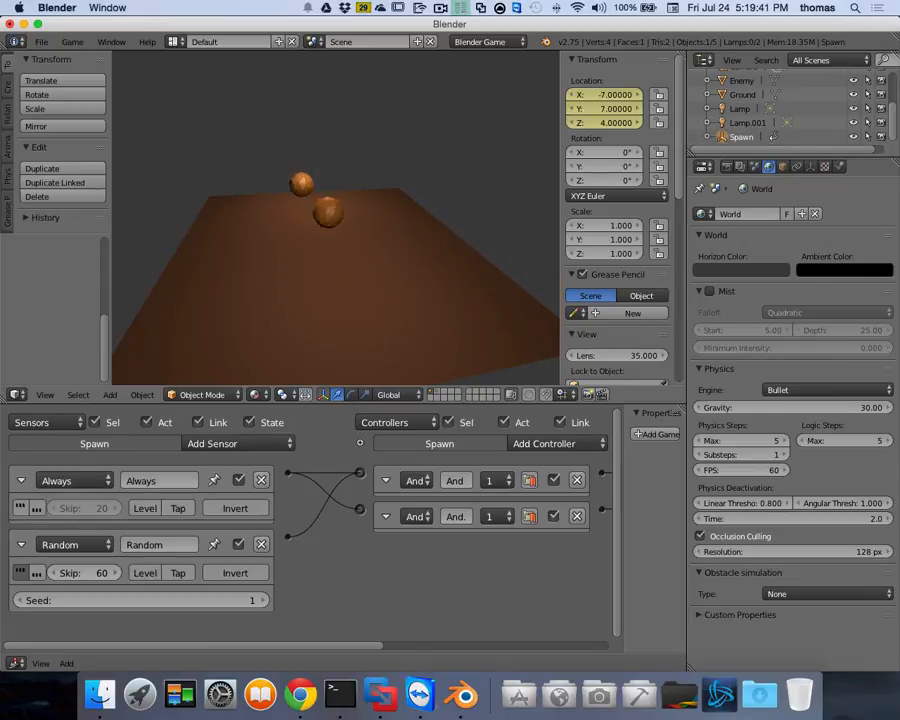
{"action": "key", "text": "Escape"}
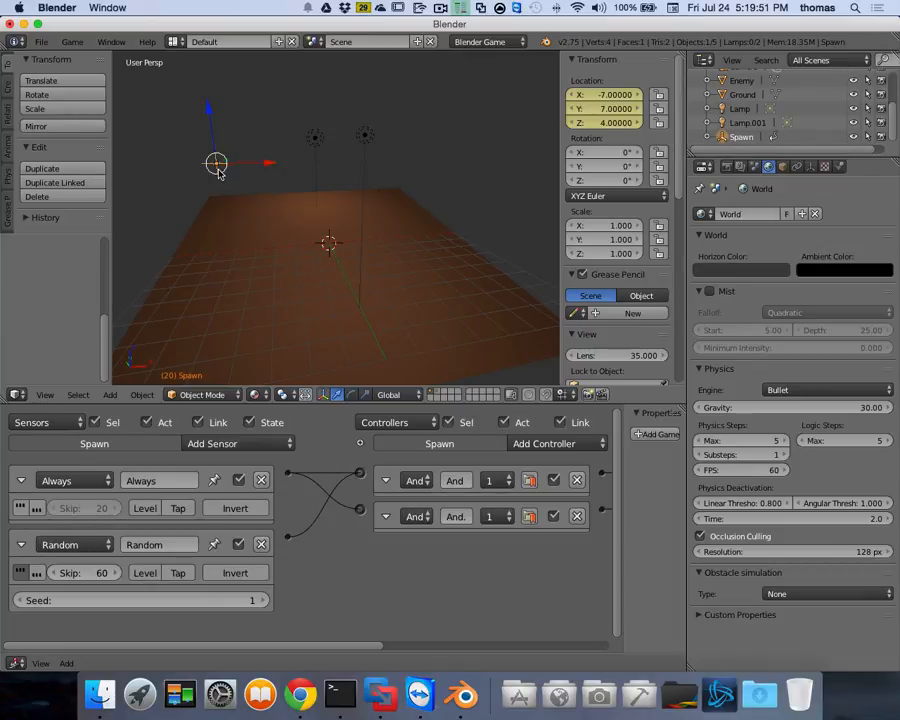
Duplicate the Spawn empty along the X axis to the opposite side of the ground and set the copy's X location to 7.
{"action": "key", "text": "shift+d"}
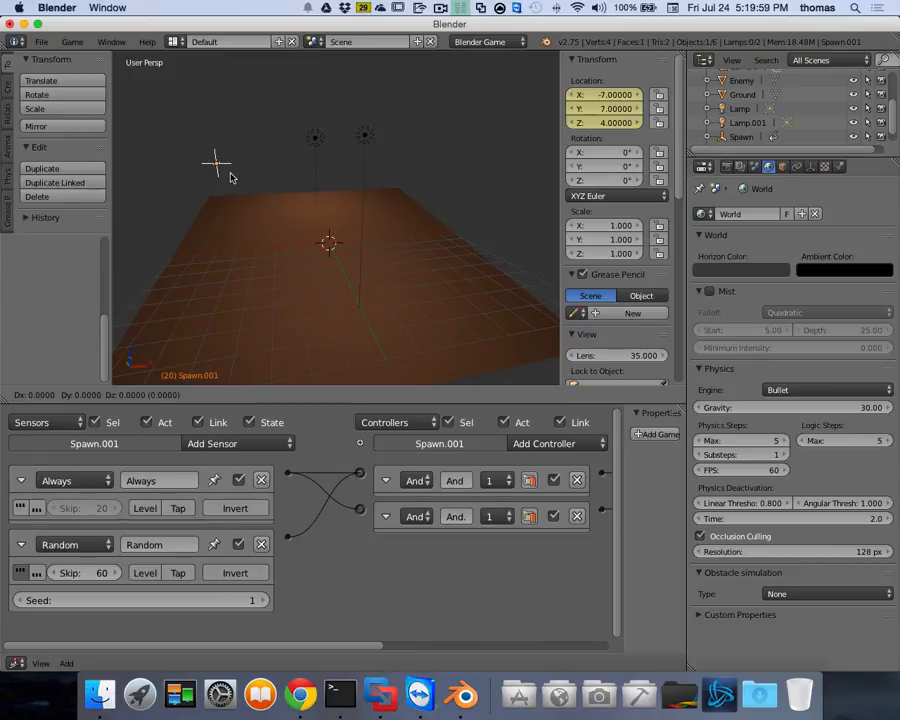
{"action": "key", "text": "x"}
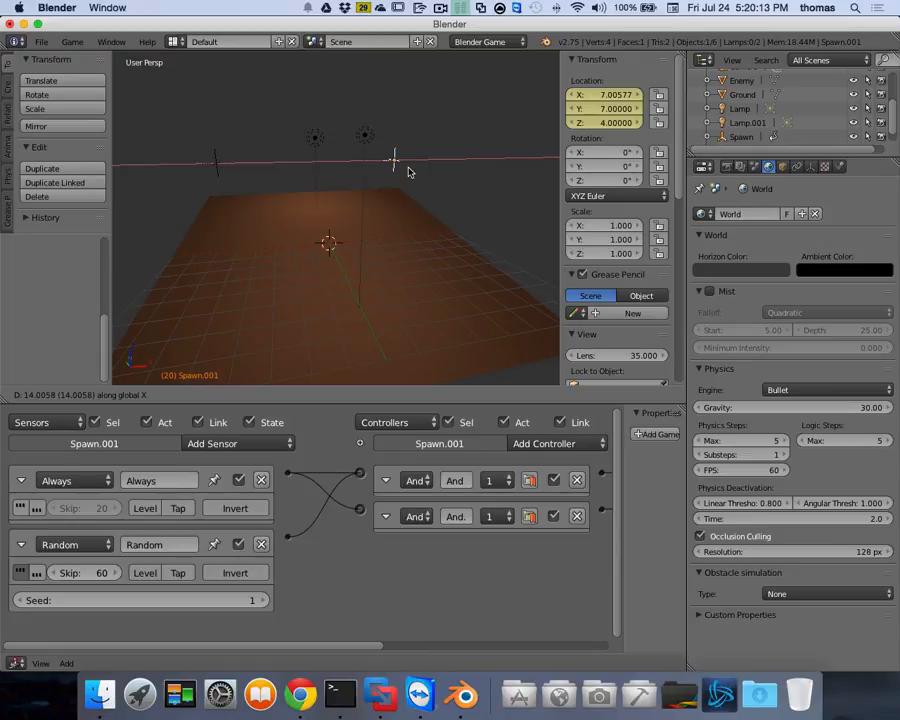
{"action": "left_click", "coordinate": [410, 169]}
{"action": "left_click", "coordinate": [604, 95]}
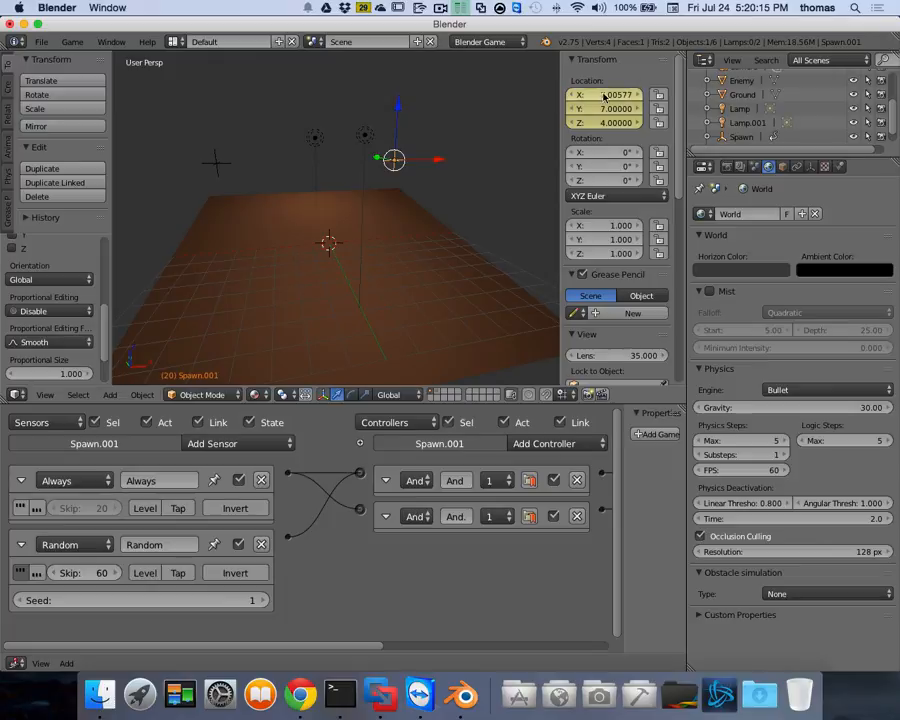
{"action": "type", "text": "7"}
{"action": "key", "text": "Return"}
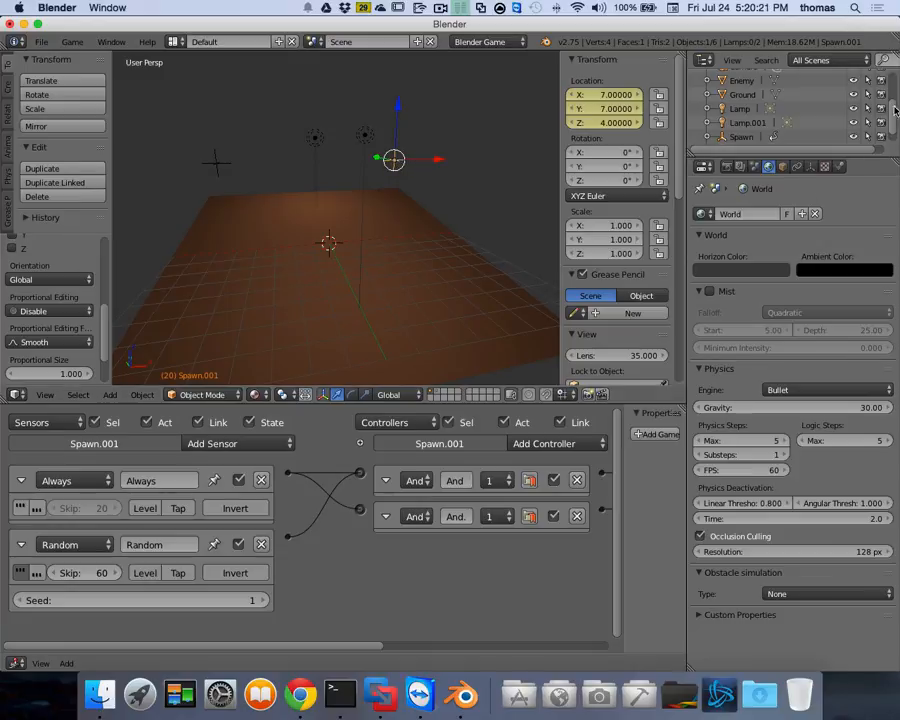
Rename the duplicated empty Spawn2 and the original Spawn empty Spawn1.
{"action": "scroll", "coordinate": [755, 130], "scroll_direction": "down", "scroll_amount": 1}
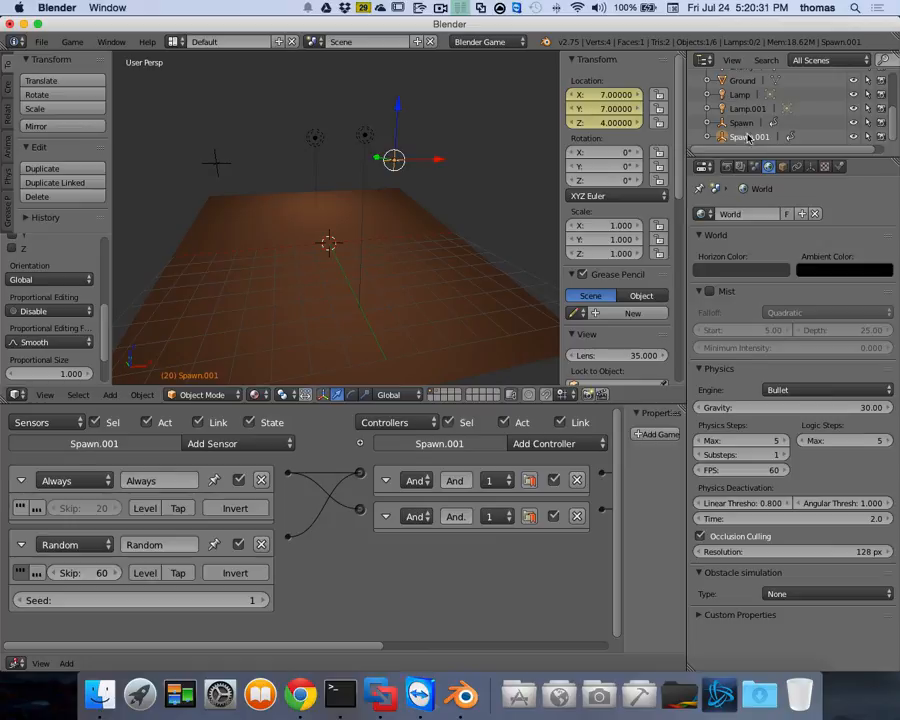
{"action": "double_click", "coordinate": [797, 141]}
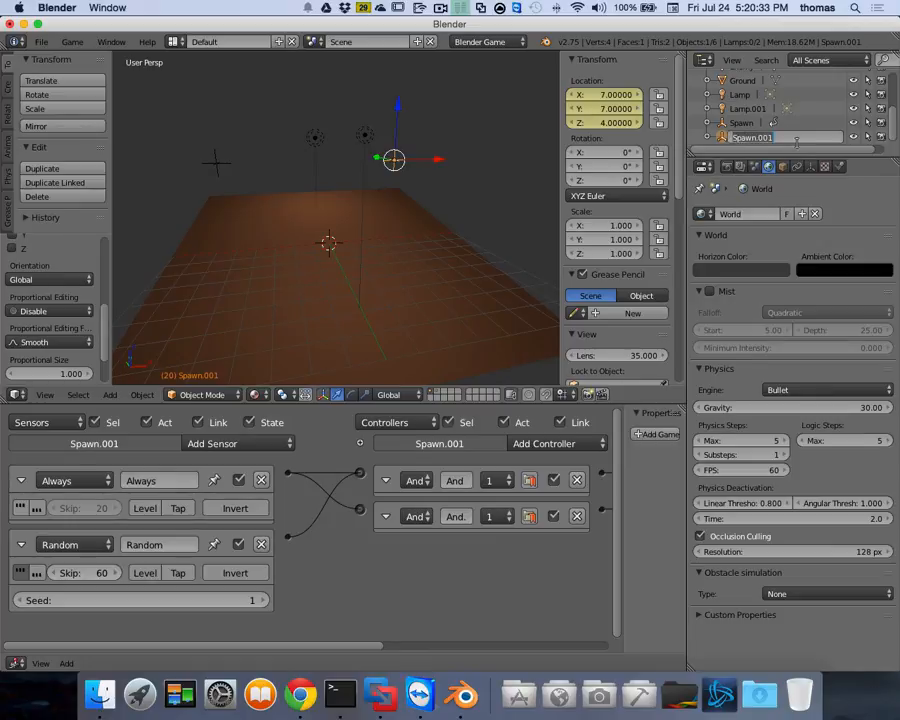
{"action": "type", "text": "Spawn2"}
{"action": "key", "text": "Return"}
{"action": "double_click", "coordinate": [749, 123]}
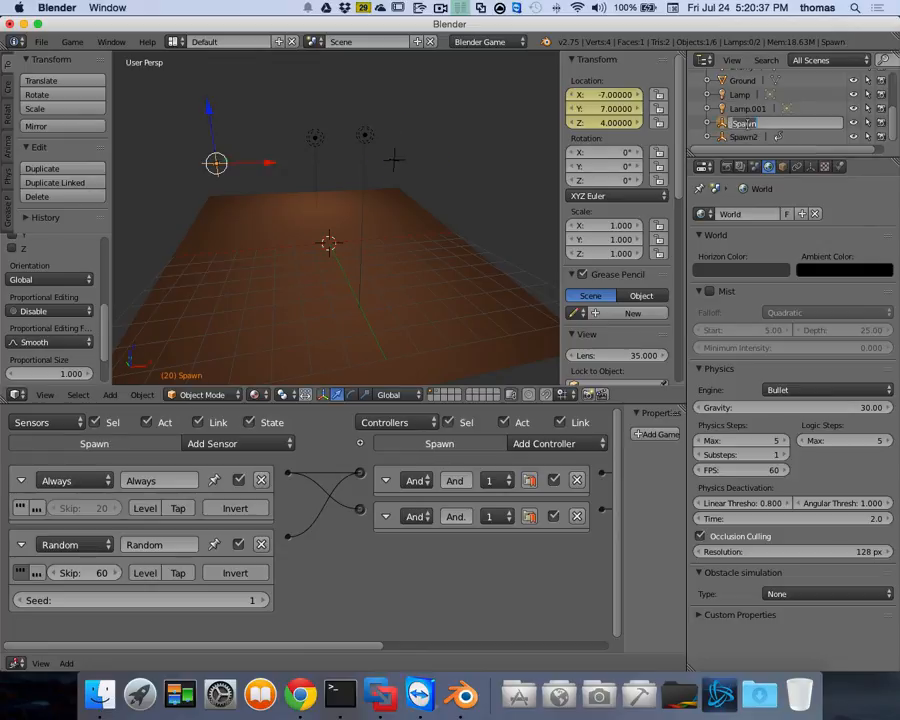
{"action": "type", "text": "1"}
{"action": "key", "text": "Return"}
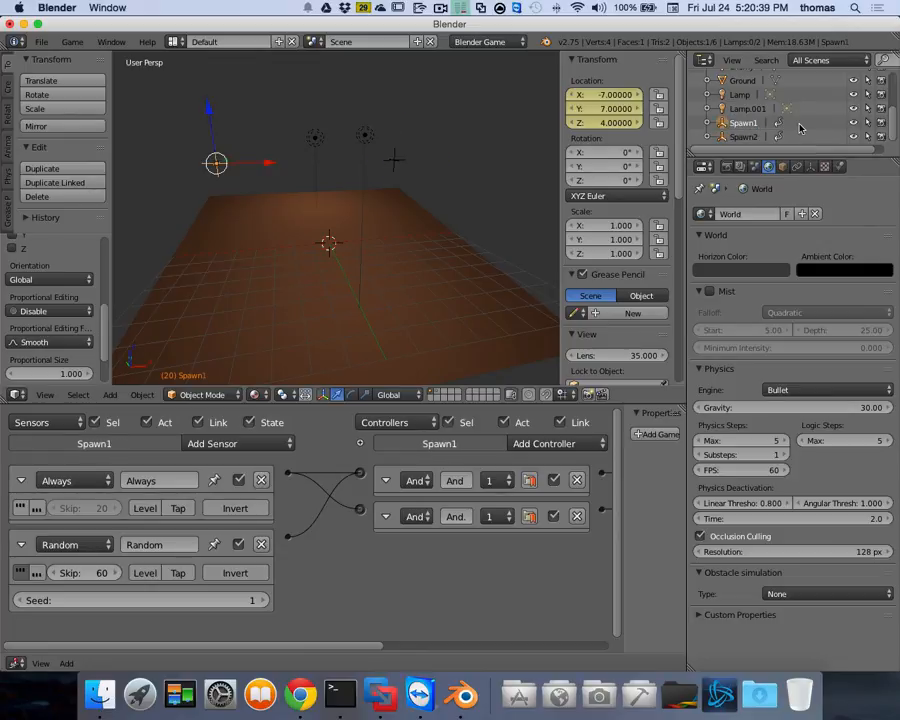
Unlink the SpawnAction.001 animation from Spawn2.
{"action": "right_click", "coordinate": [394, 161]}
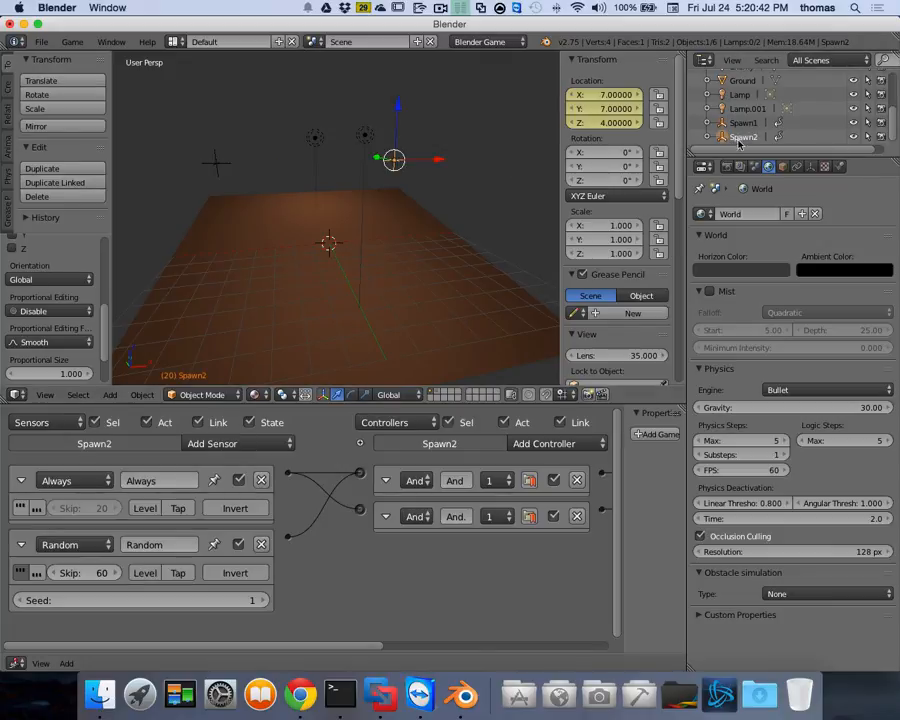
{"action": "left_click", "coordinate": [709, 138]}
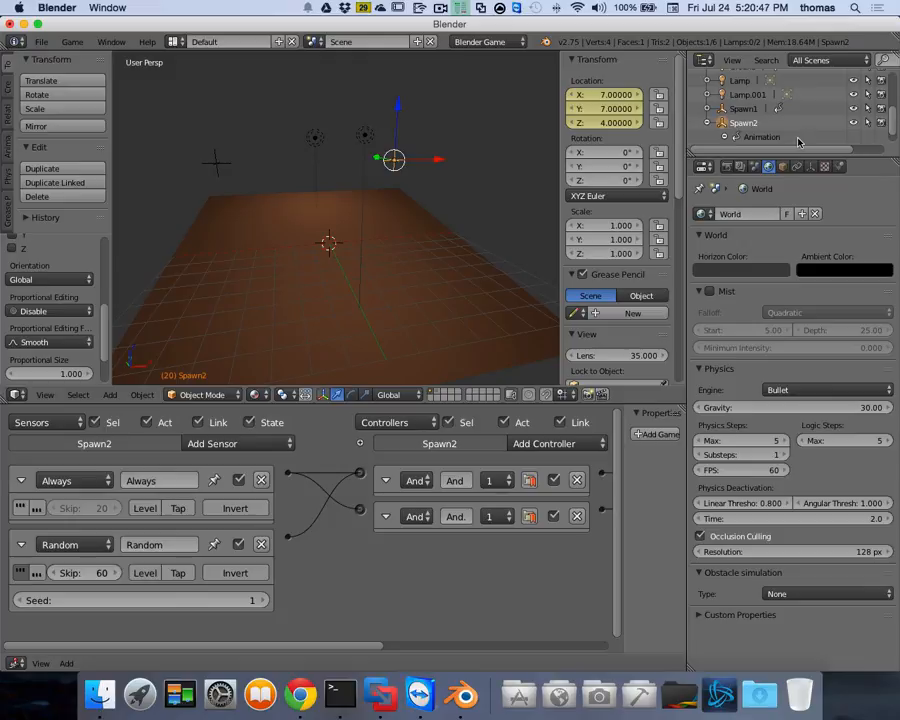
{"action": "left_click", "coordinate": [724, 137]}
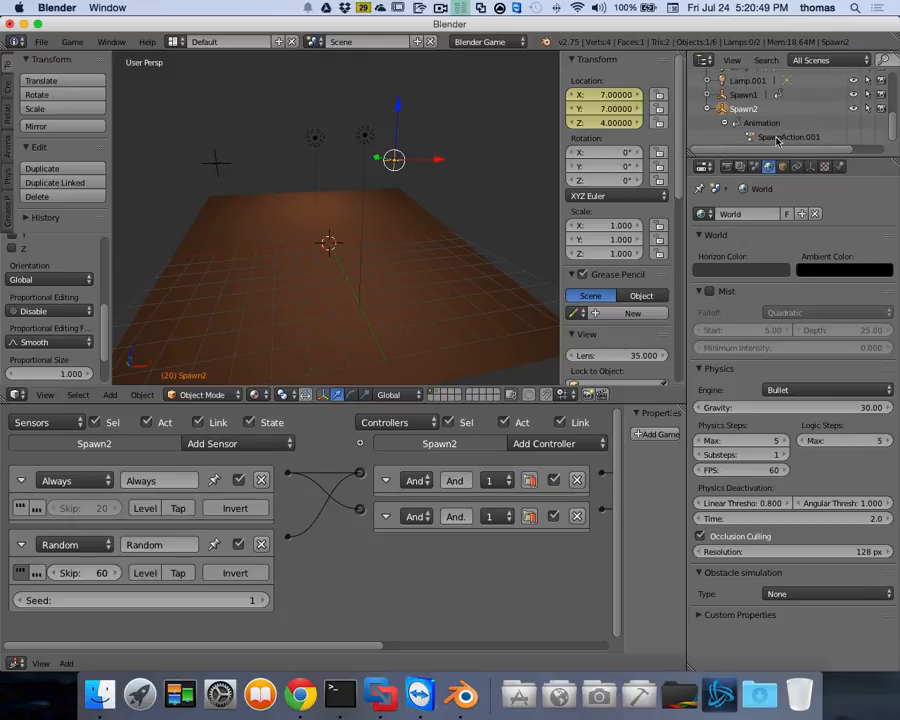
{"action": "right_click", "coordinate": [787, 139]}
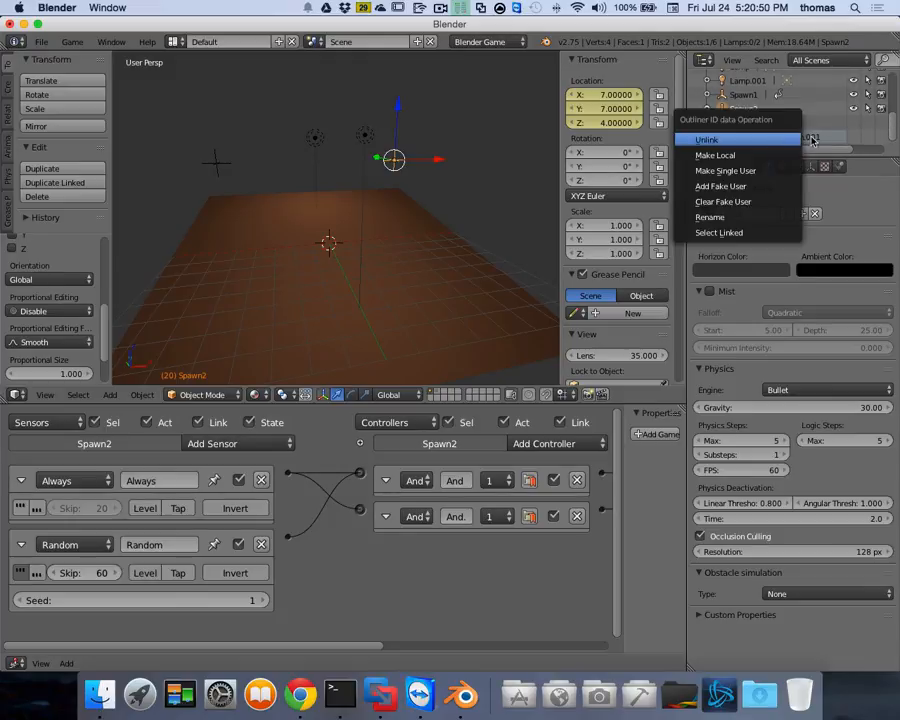
{"action": "left_click", "coordinate": [752, 139]}
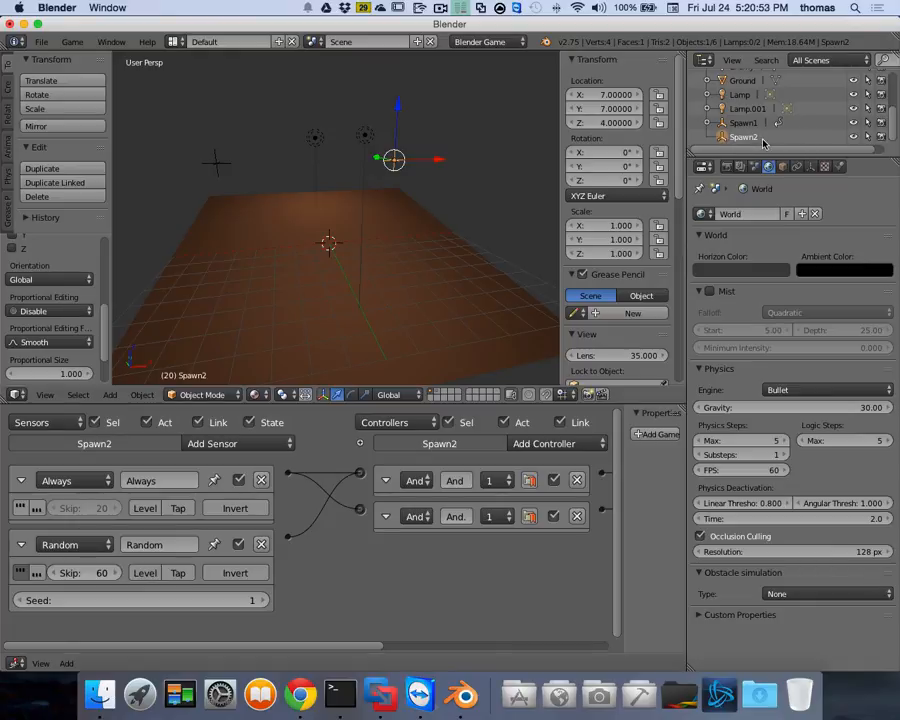
{"action": "left_click", "coordinate": [707, 123]}
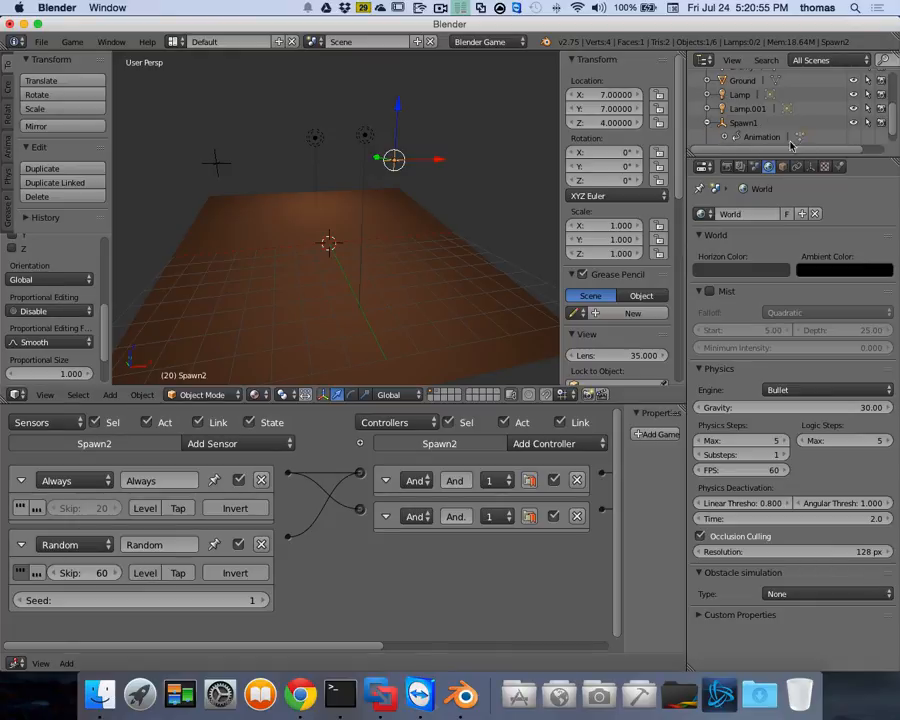
{"action": "left_click", "coordinate": [707, 123]}
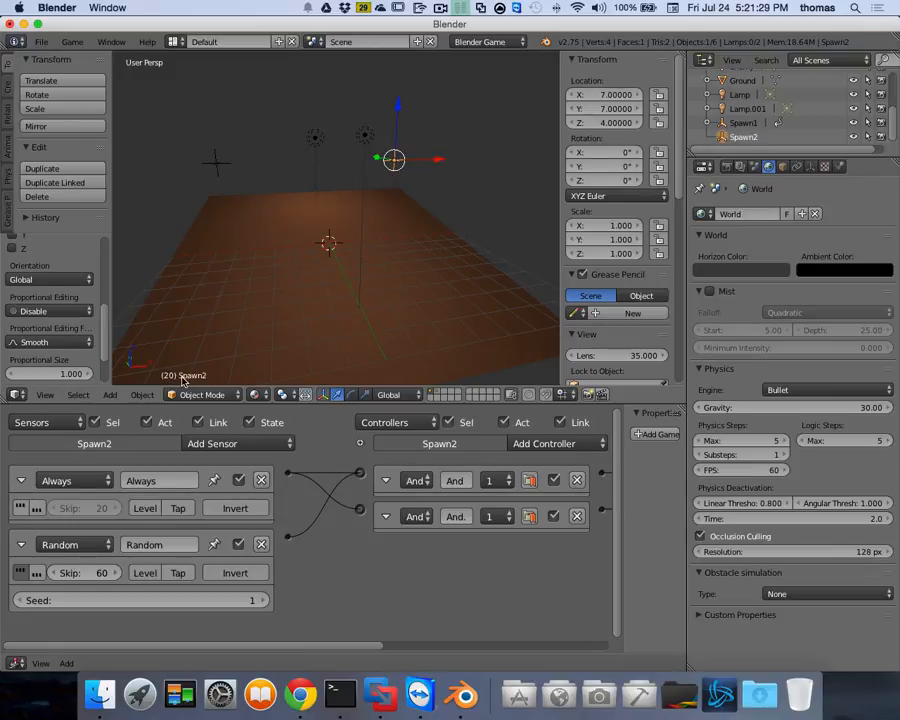
Switch to the Animation screen layout and insert a location keyframe for Spawn2 at frame 0.
{"action": "left_click", "coordinate": [175, 41]}
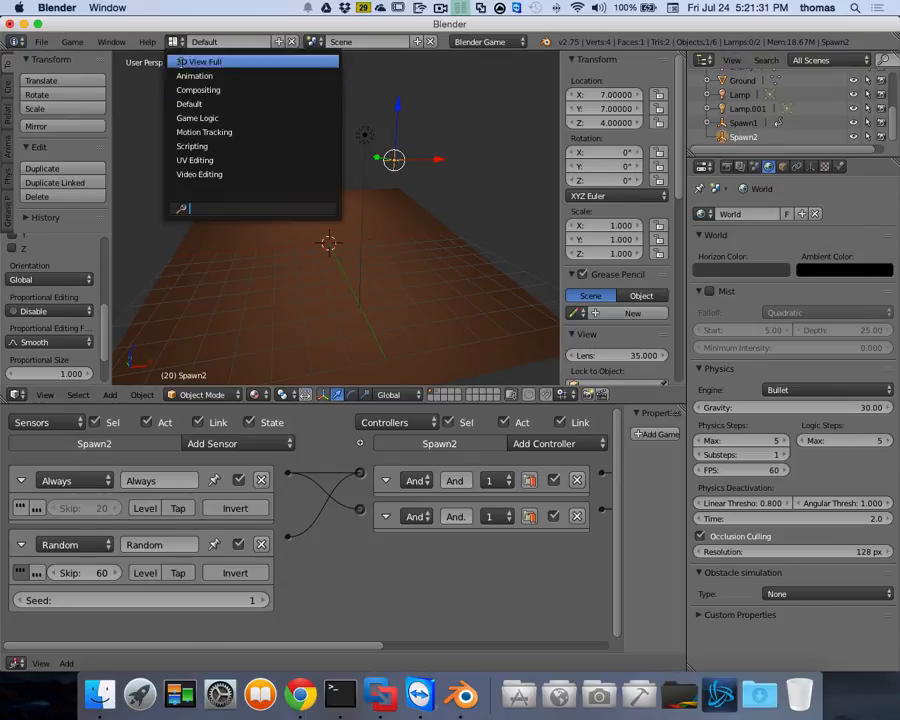
{"action": "left_click", "coordinate": [192, 76]}
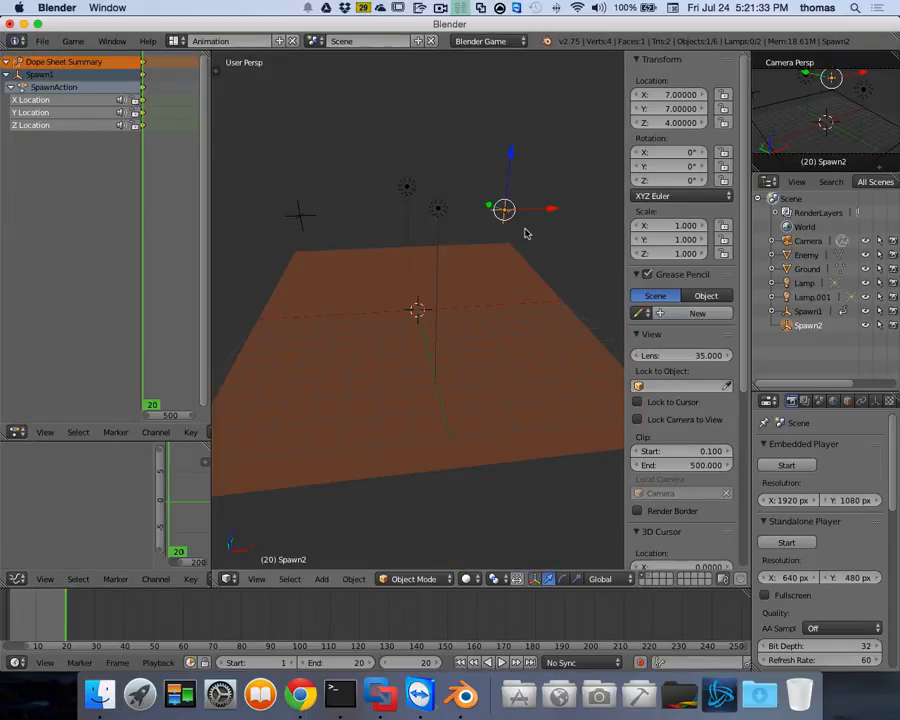
{"action": "left_click", "coordinate": [407, 664]}
{"action": "type", "text": "0"}
{"action": "key", "text": "Return"}
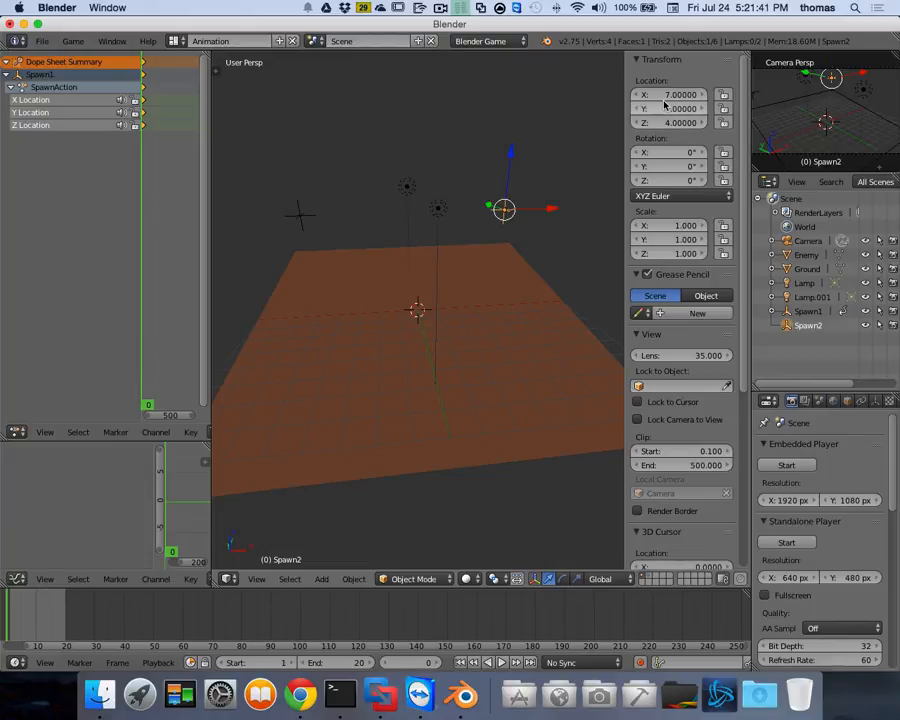
{"action": "key", "text": "i"}
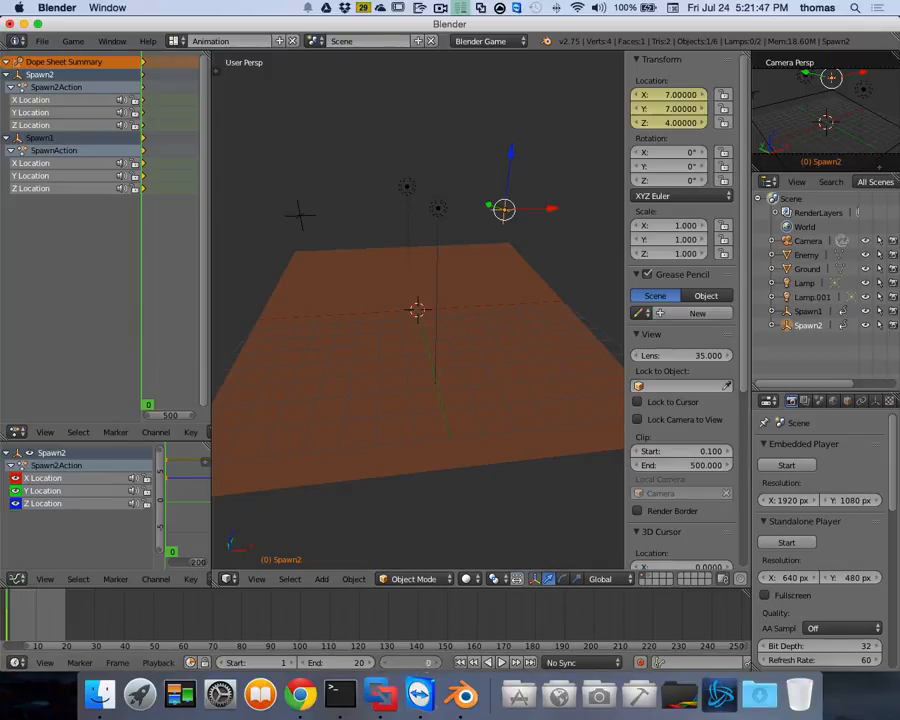
At frame 10, set Spawn2's X location to -7 and insert a location keyframe.
{"action": "left_click", "coordinate": [420, 662]}
{"action": "type", "text": "10"}
{"action": "key", "text": "Return"}
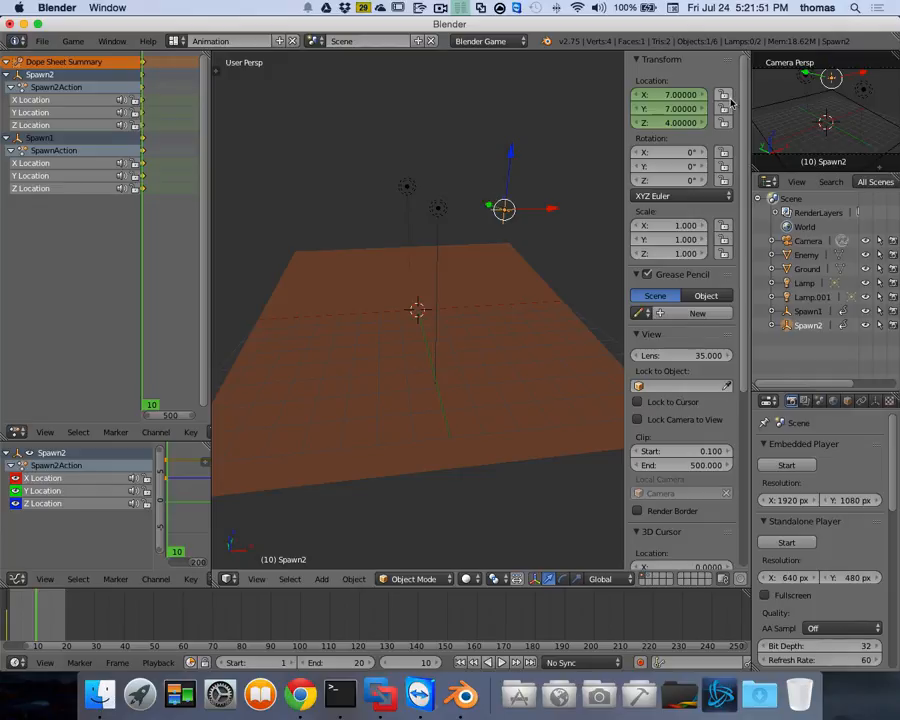
{"action": "left_click", "coordinate": [662, 94]}
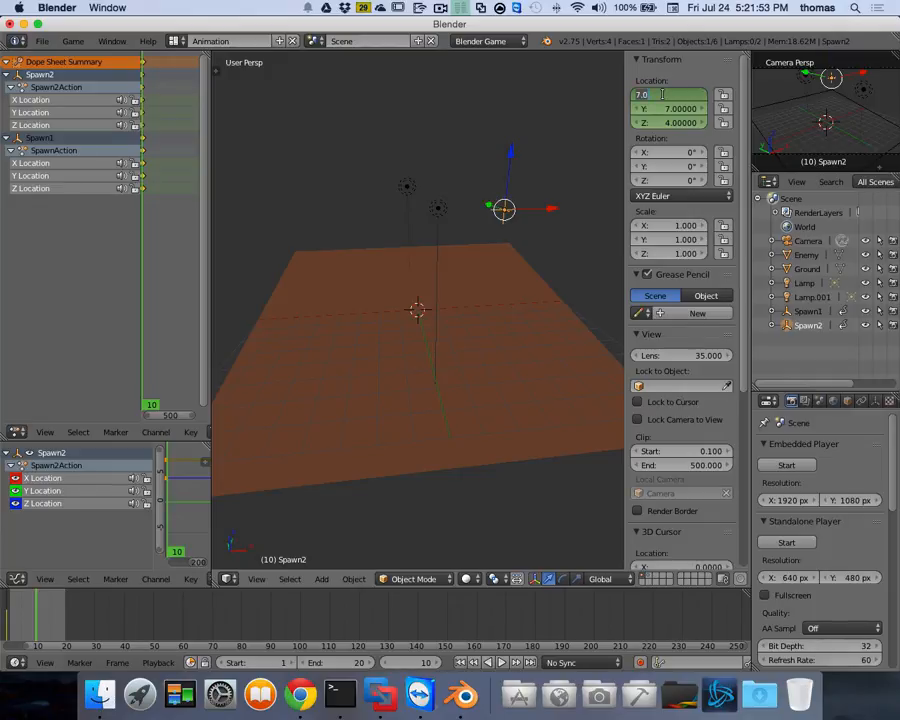
{"action": "type", "text": "-7"}
{"action": "key", "text": "Return"}
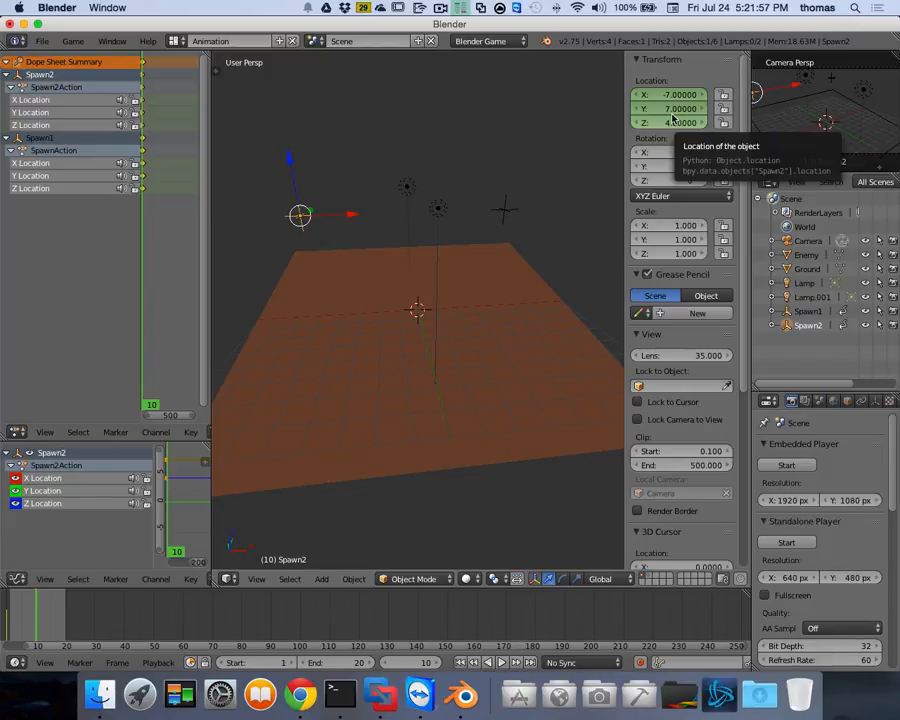
{"action": "key", "text": "i"}
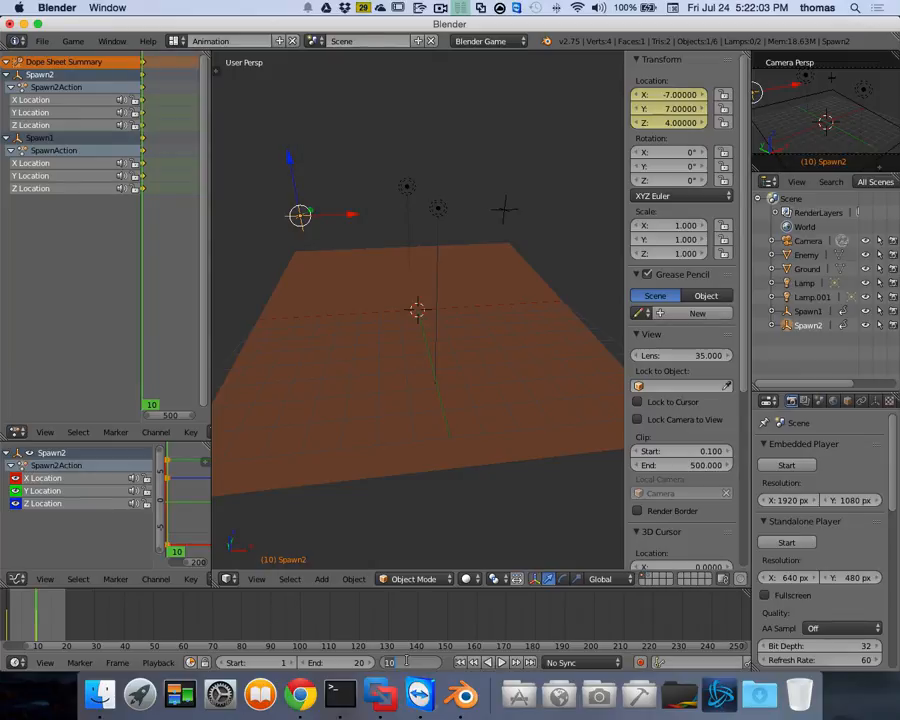
At frame 20, set Spawn2's X location to 7 and insert a location keyframe.
{"action": "key", "text": "Return"}
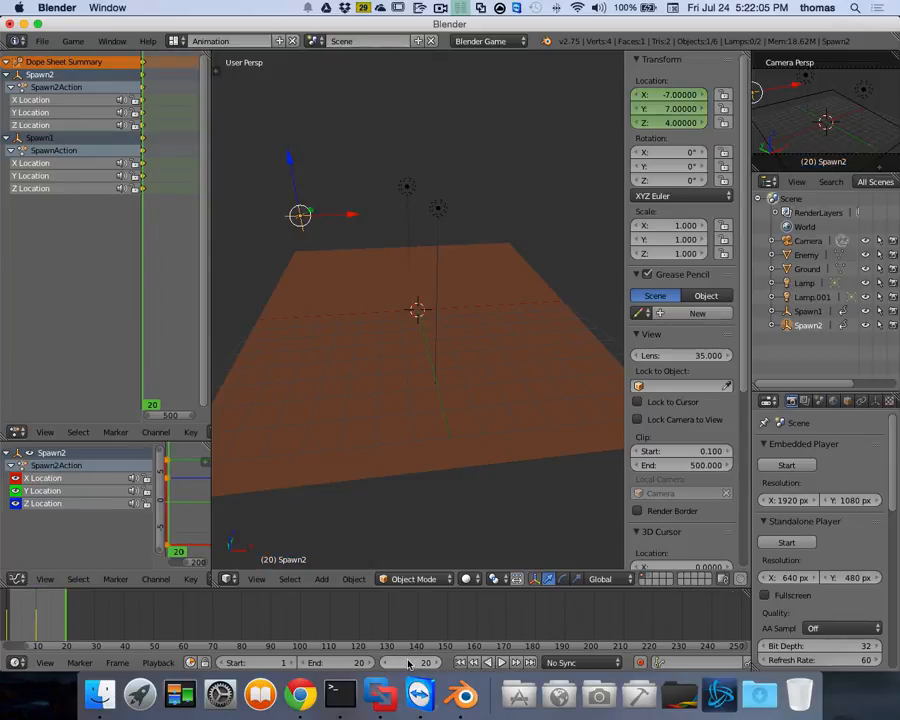
{"action": "left_click", "coordinate": [665, 93]}
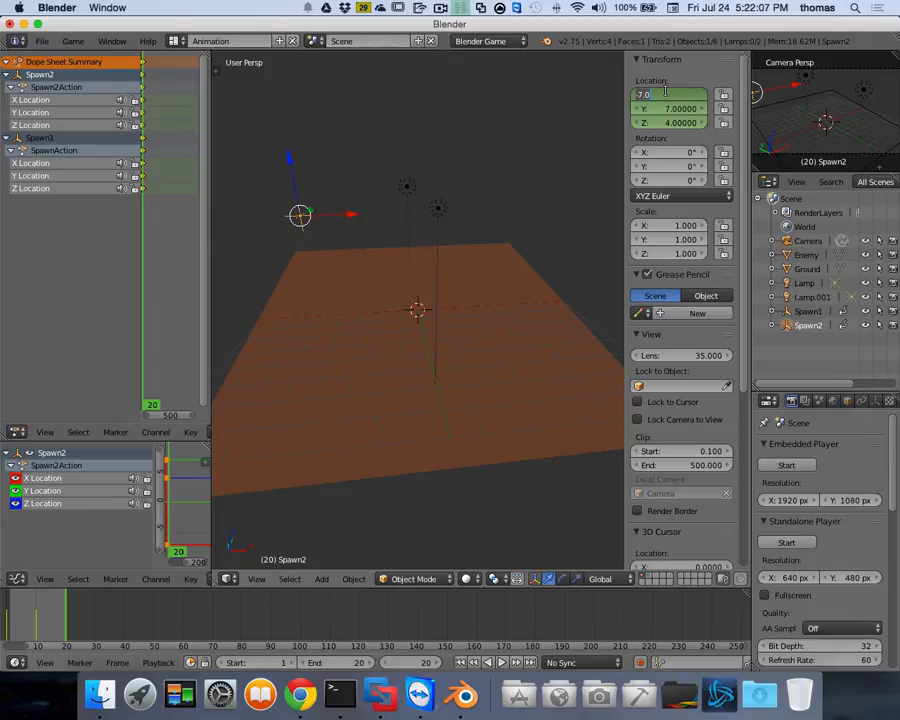
{"action": "type", "text": "7"}
{"action": "key", "text": "Return"}
{"action": "key", "text": "i"}
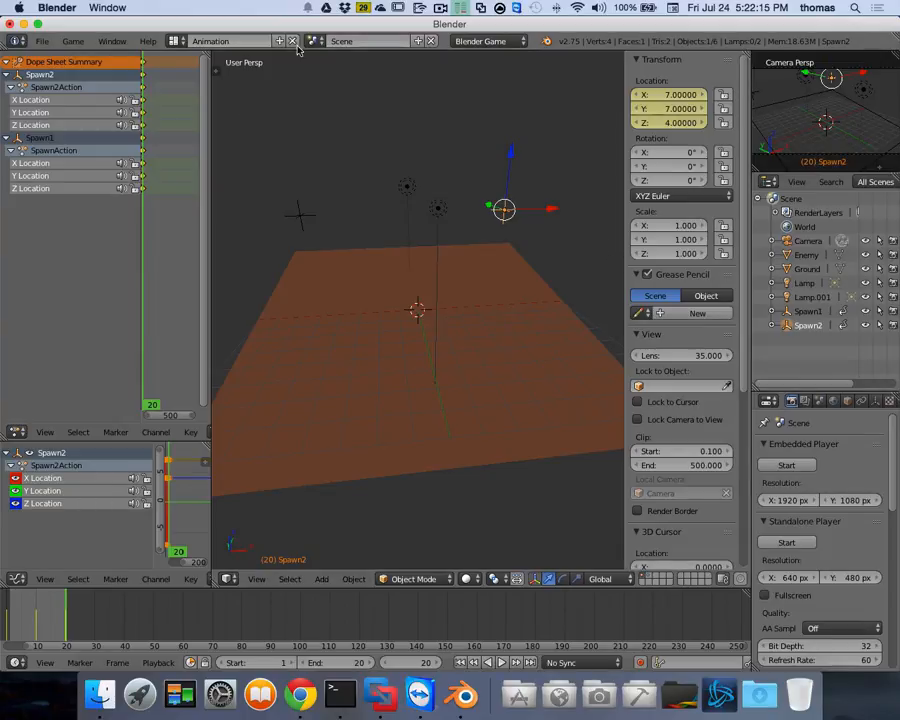
Return to the Default screen layout and expand the outliner's animation entries for Spawn1 and Spawn2 down to their actions.
{"action": "left_click", "coordinate": [176, 44]}
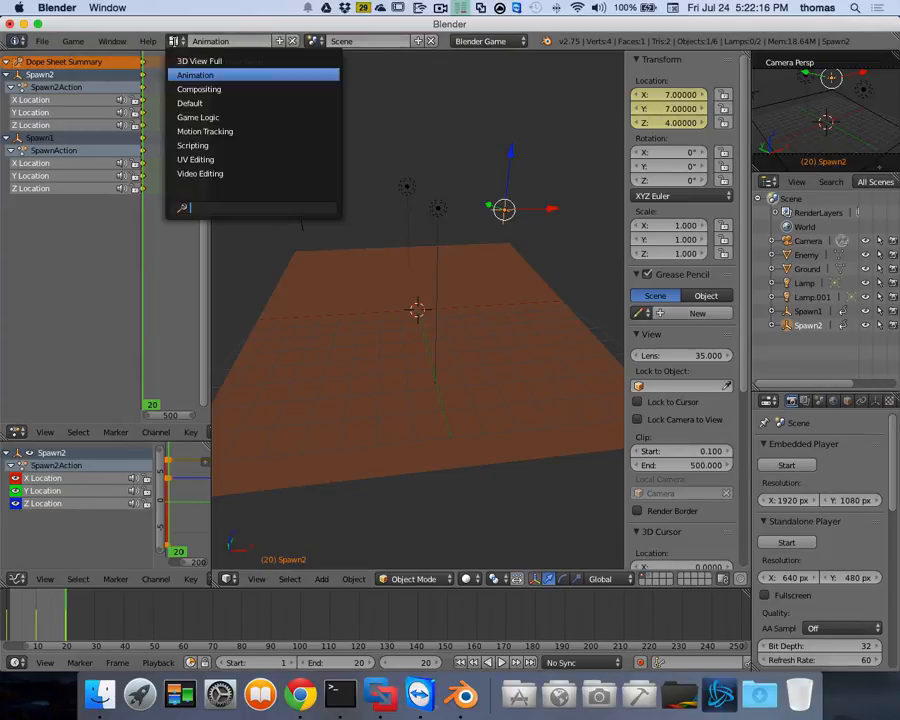
{"action": "left_click", "coordinate": [215, 103]}
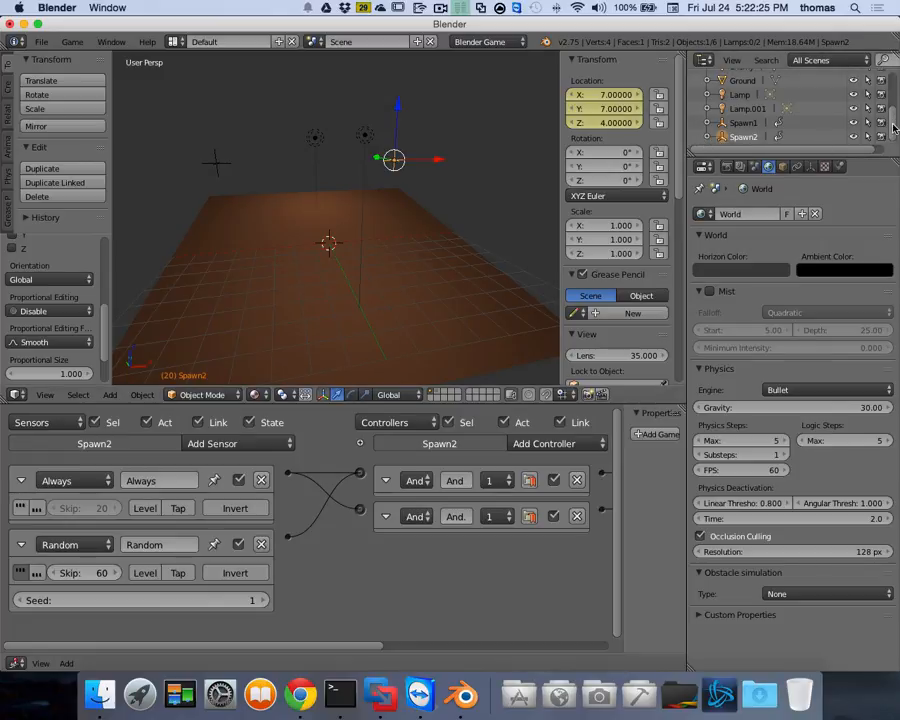
{"action": "left_click_drag", "start_coordinate": [861, 156], "coordinate": [861, 192]}
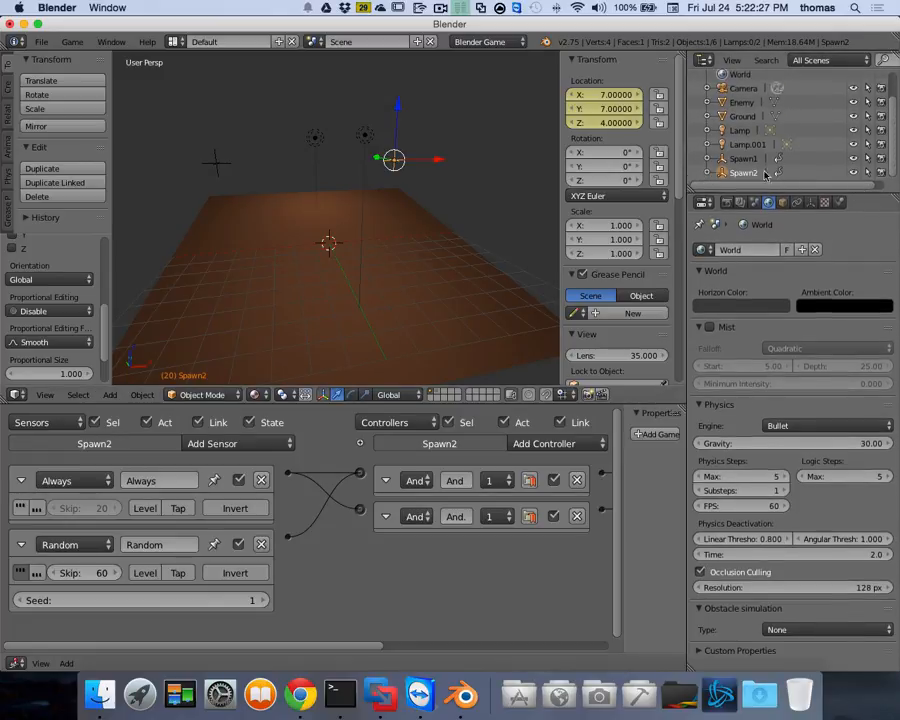
{"action": "left_click", "coordinate": [709, 173]}
{"action": "scroll", "coordinate": [780, 160], "scroll_direction": "down", "scroll_amount": 1}
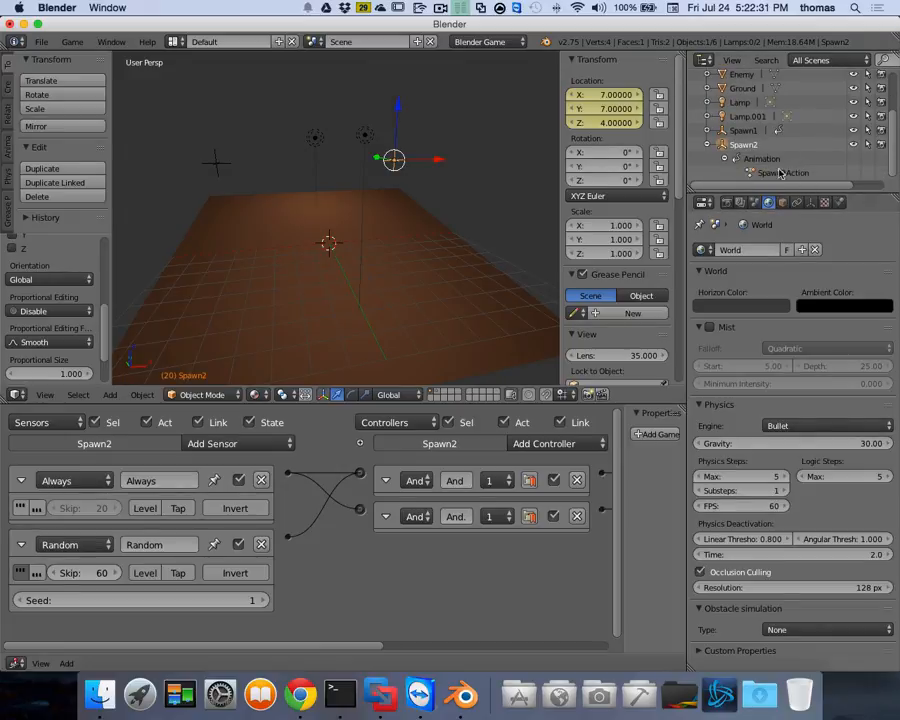
{"action": "left_click", "coordinate": [708, 131]}
{"action": "left_click", "coordinate": [725, 145]}
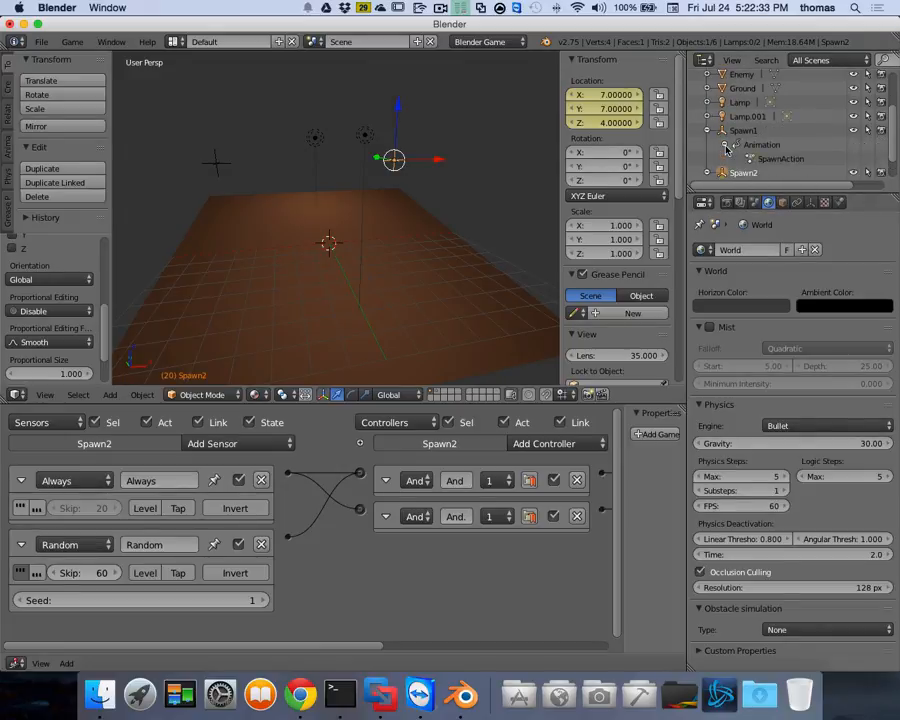
{"action": "scroll", "coordinate": [790, 148], "scroll_direction": "down", "scroll_amount": 1}
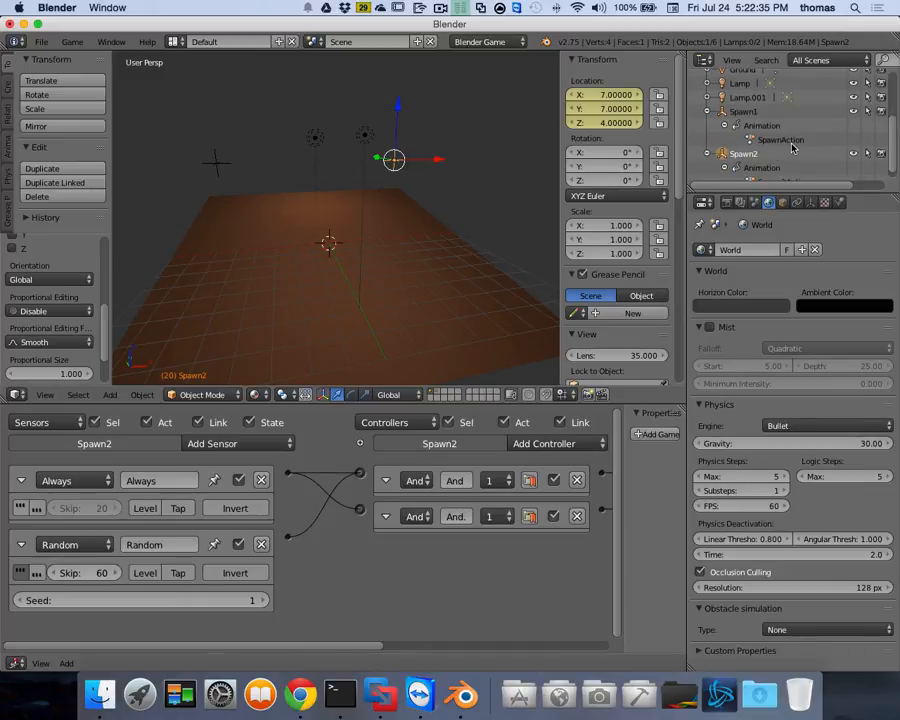
{"action": "left_click", "coordinate": [725, 167]}
{"action": "scroll", "coordinate": [780, 160], "scroll_direction": "down", "scroll_amount": 1}
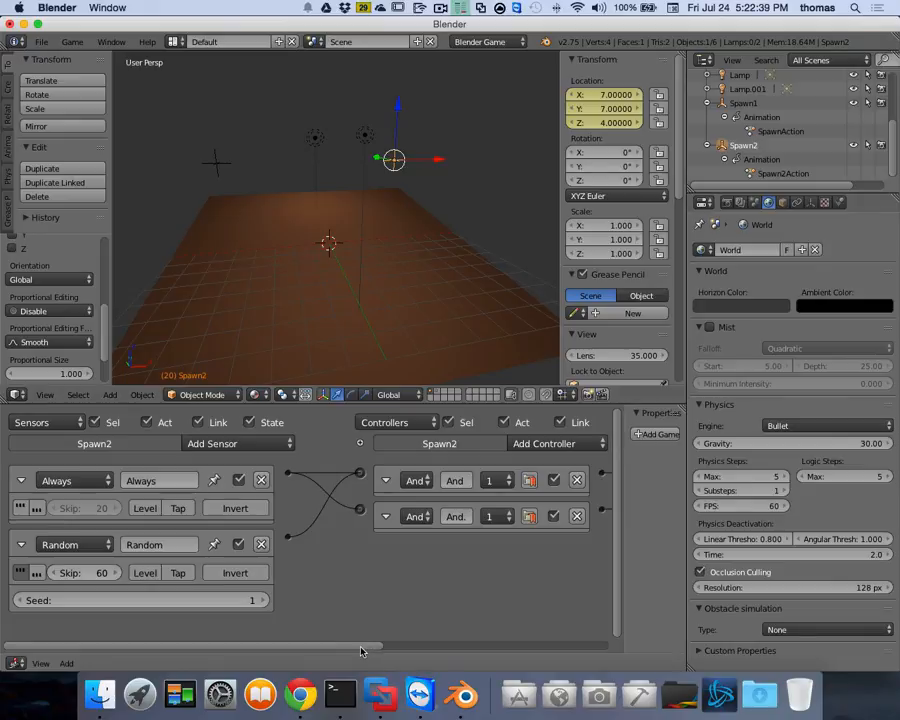
Assign Spawn2Action to Spawn2's Action actuator in place of SpawnAction.
{"action": "left_click_drag", "start_coordinate": [361, 651], "coordinate": [632, 651]}
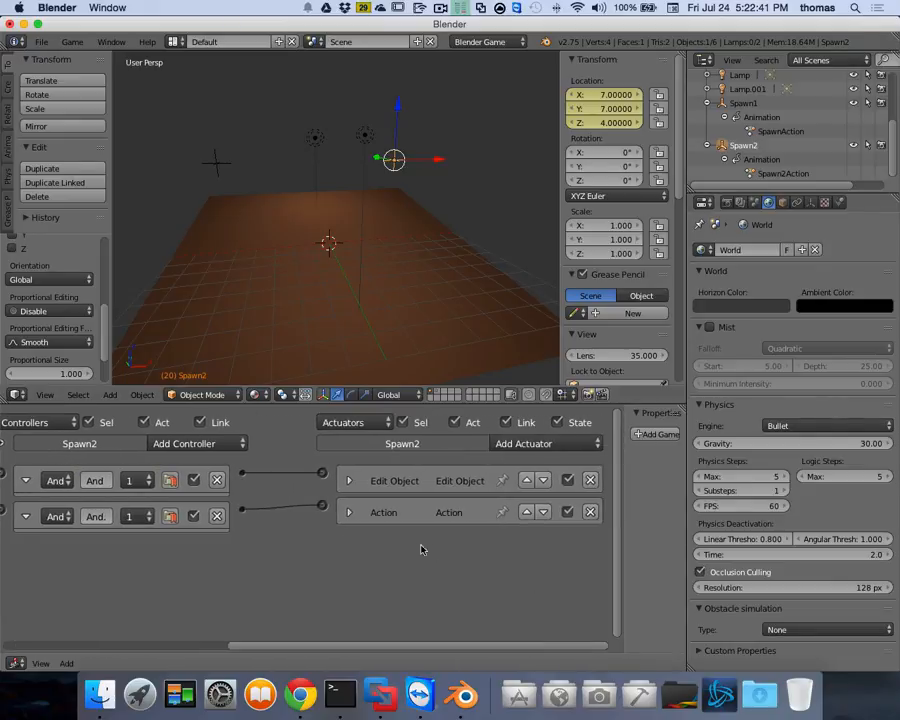
{"action": "left_click", "coordinate": [349, 512]}
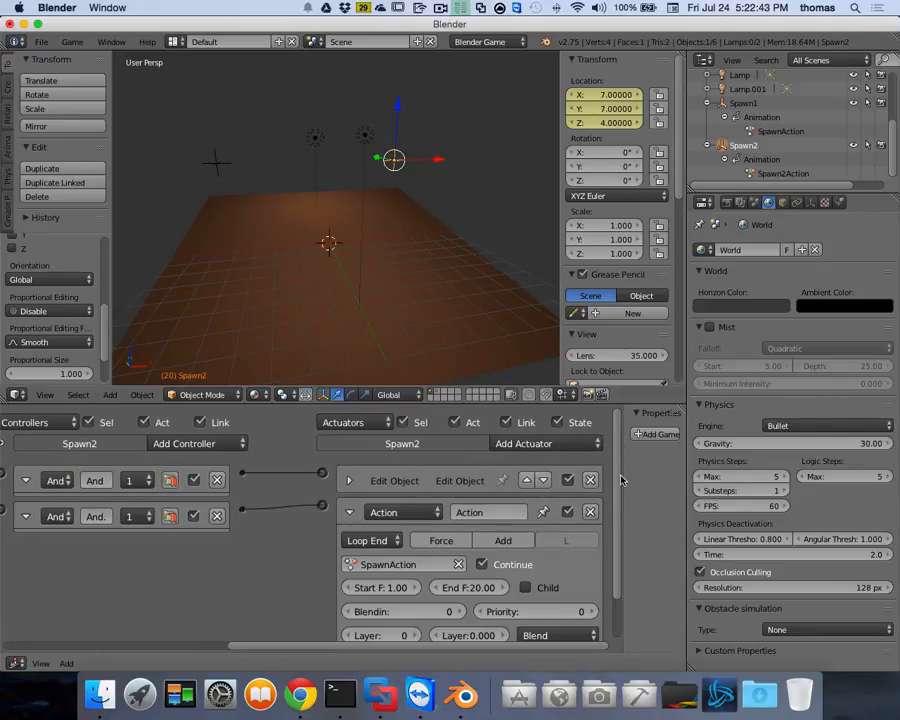
{"action": "scroll", "coordinate": [619, 500], "scroll_direction": "down", "scroll_amount": 2}
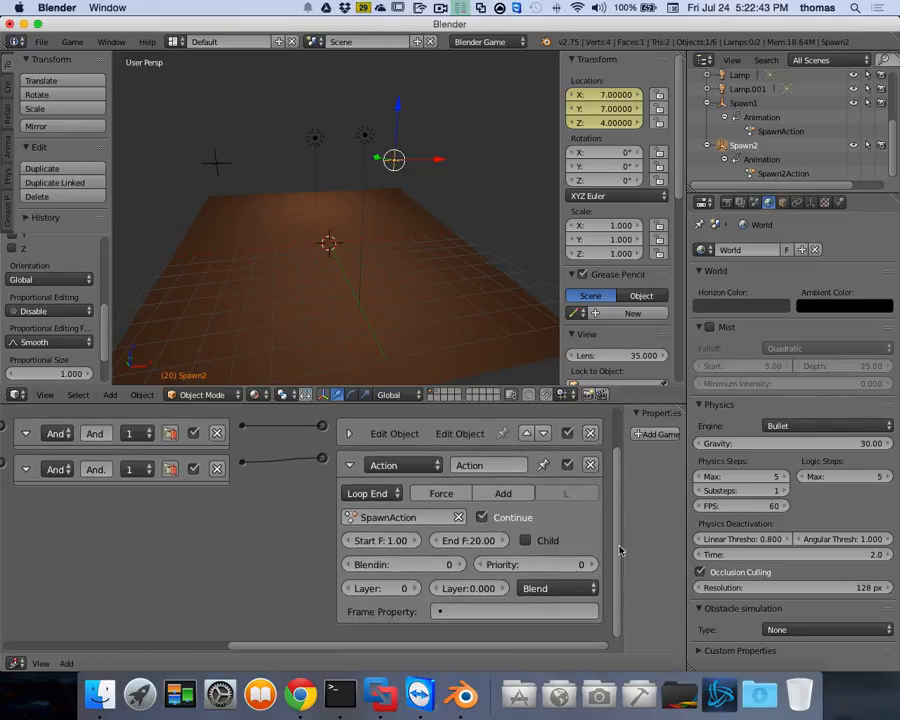
{"action": "left_click", "coordinate": [407, 518]}
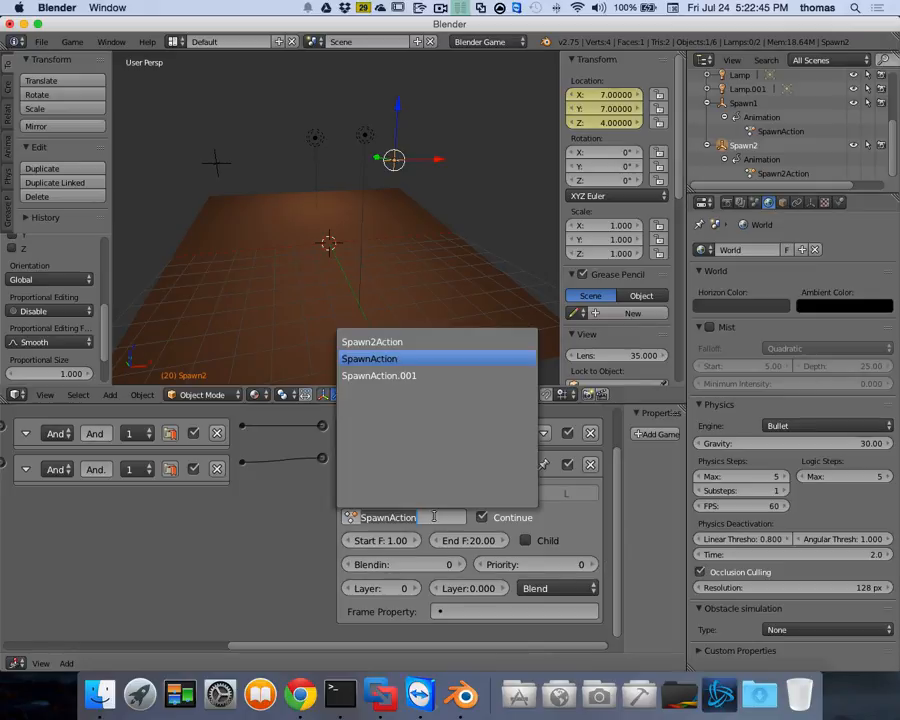
{"action": "left_click", "coordinate": [402, 342]}
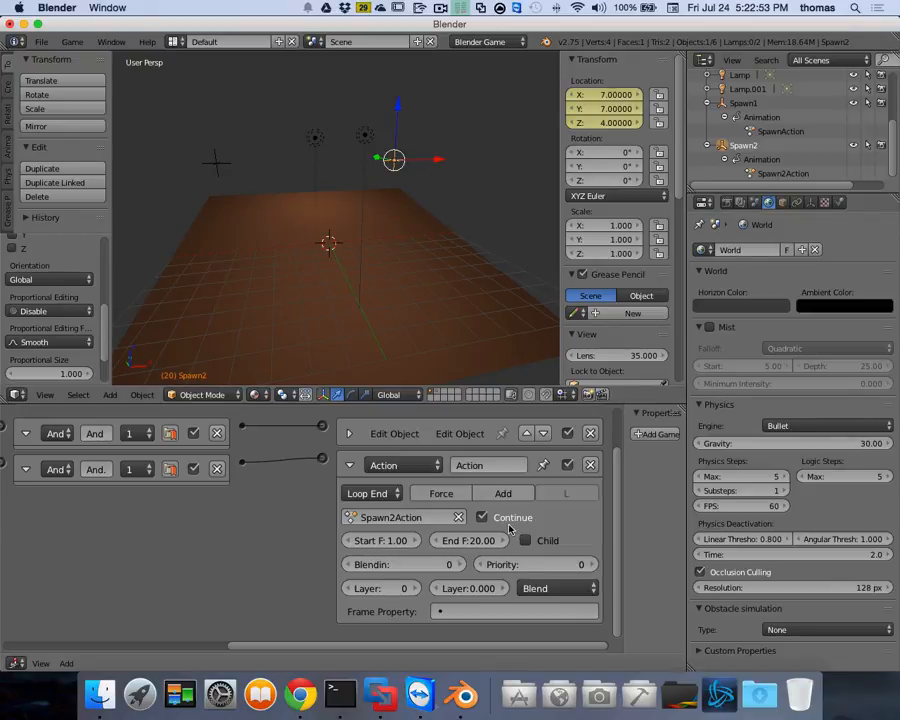
{"action": "left_click", "coordinate": [349, 465]}
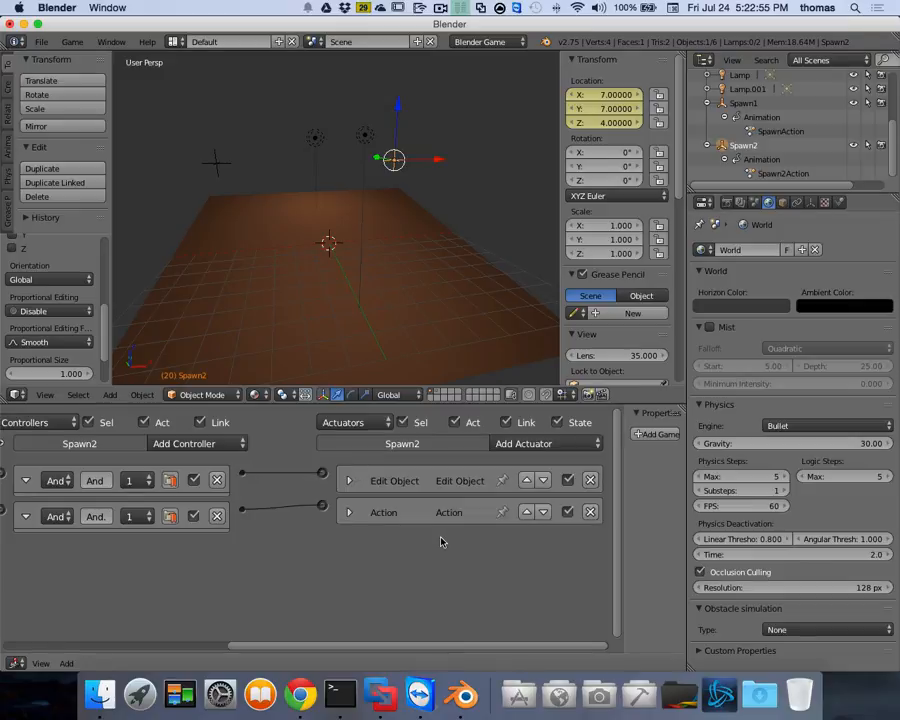
Show the layer holding the Enemy sphere and duplicate the sphere, placing the copy about 3.42 units away along X.
{"action": "left_click", "coordinate": [349, 481]}
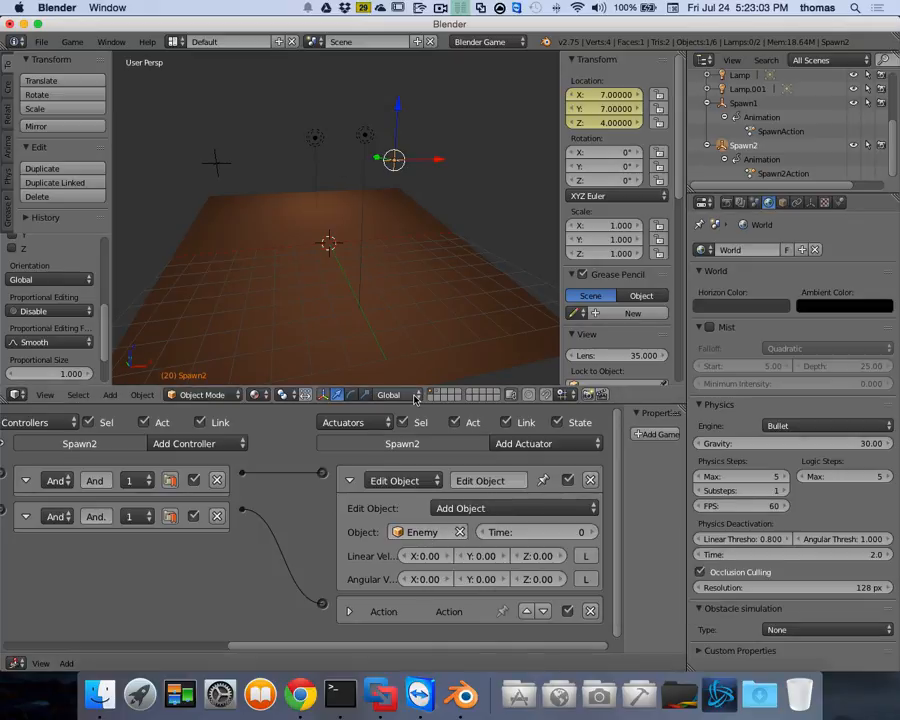
{"action": "key", "text": "p"}
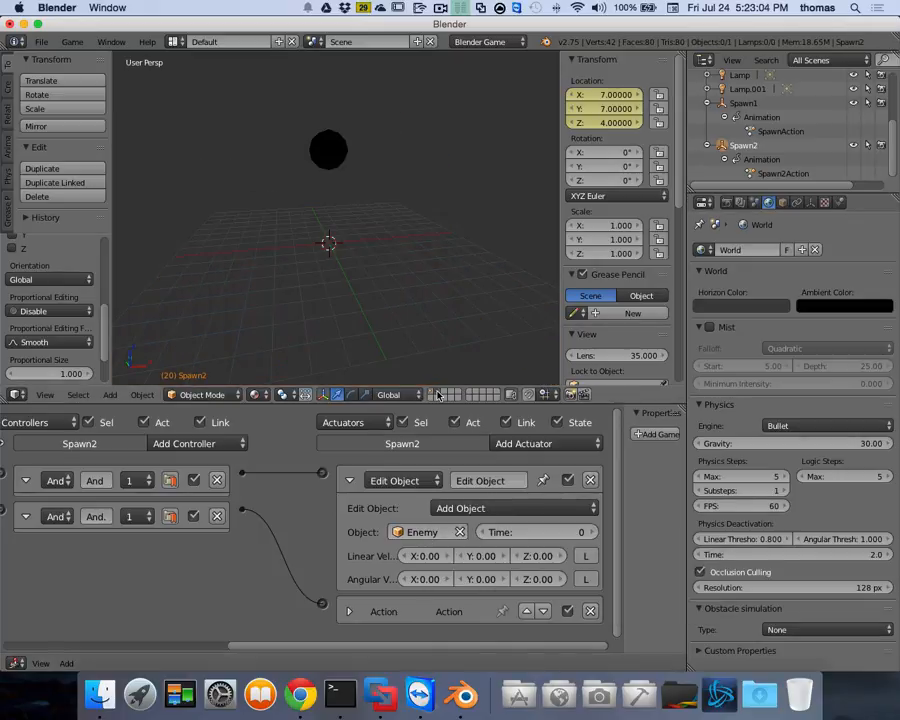
{"action": "right_click", "coordinate": [332, 146]}
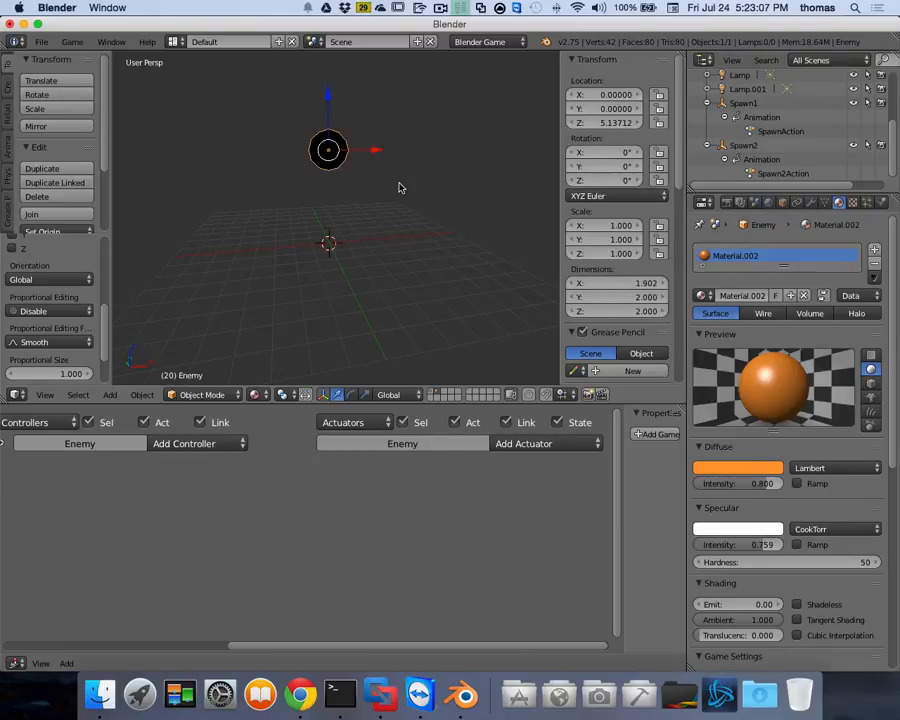
{"action": "key", "text": "shift+d"}
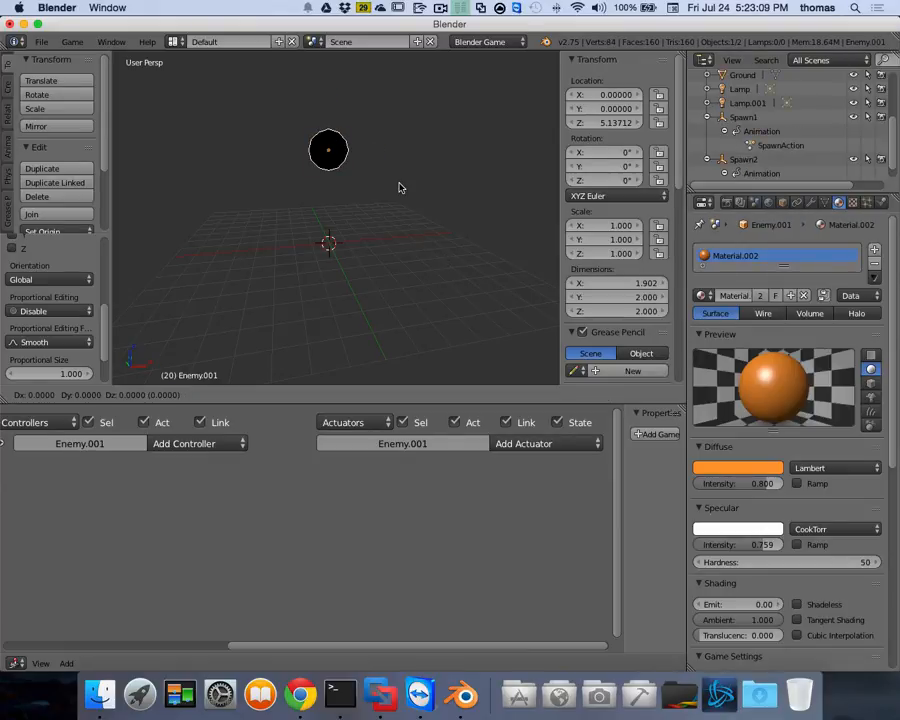
{"action": "left_click", "coordinate": [459, 187]}
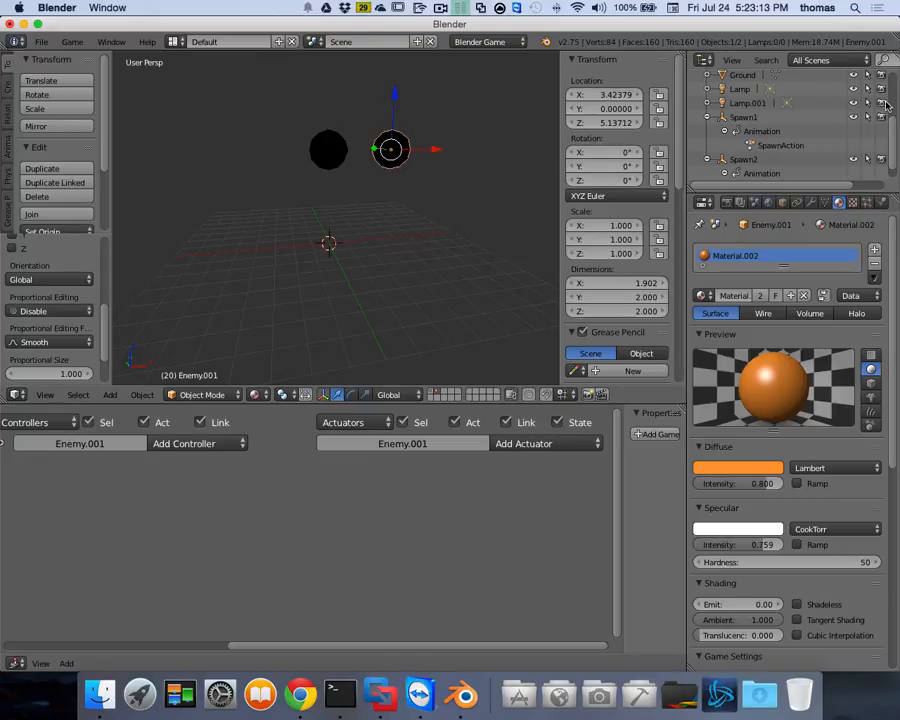
Rename the duplicated Enemy sphere Enemy2.
{"action": "scroll", "coordinate": [880, 137], "scroll_direction": "up", "scroll_amount": 3}
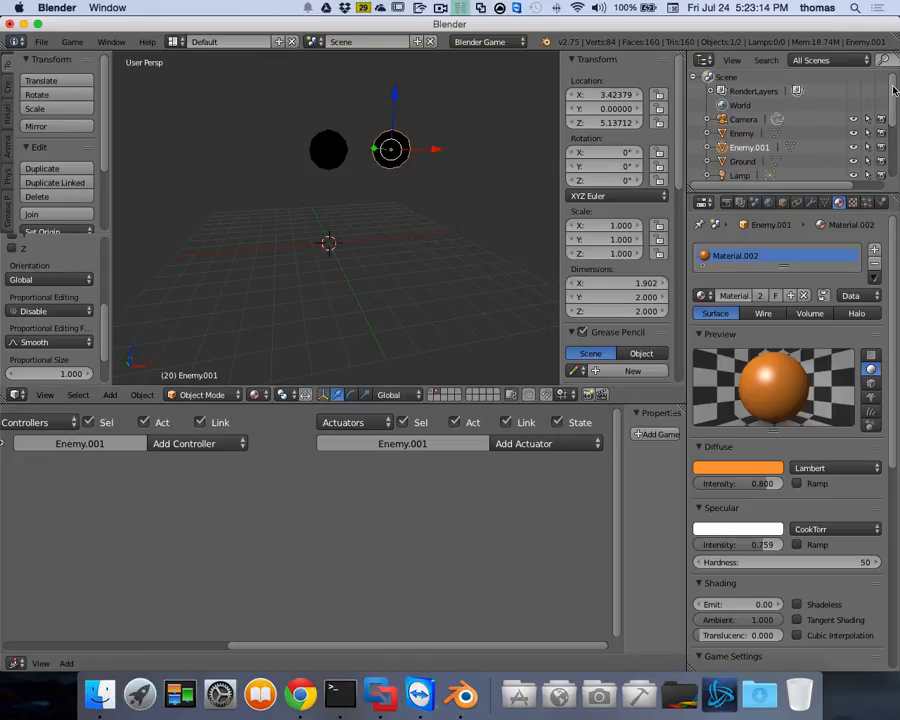
{"action": "double_click", "coordinate": [748, 150]}
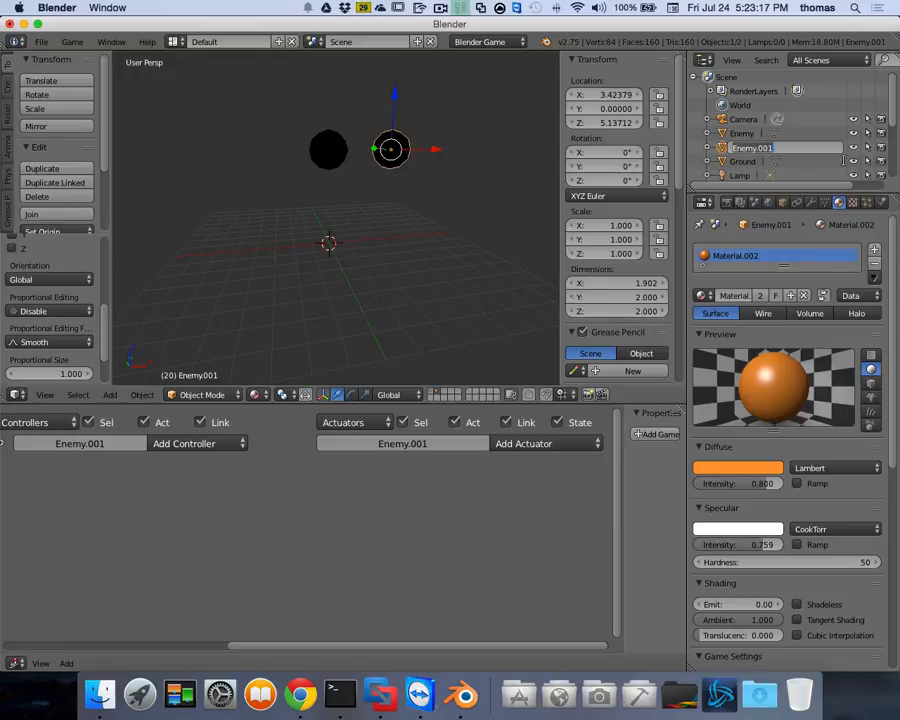
{"action": "type", "text": "Enemy2"}
{"action": "key", "text": "Return"}
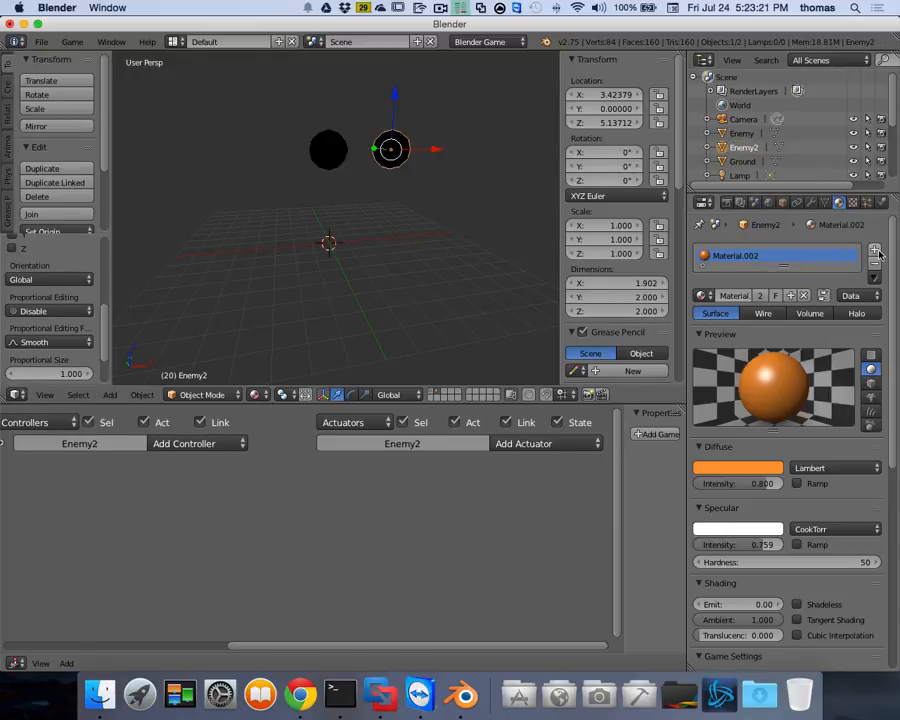
Rename Enemy2's existing orange material Orange.
{"action": "double_click", "coordinate": [733, 256]}
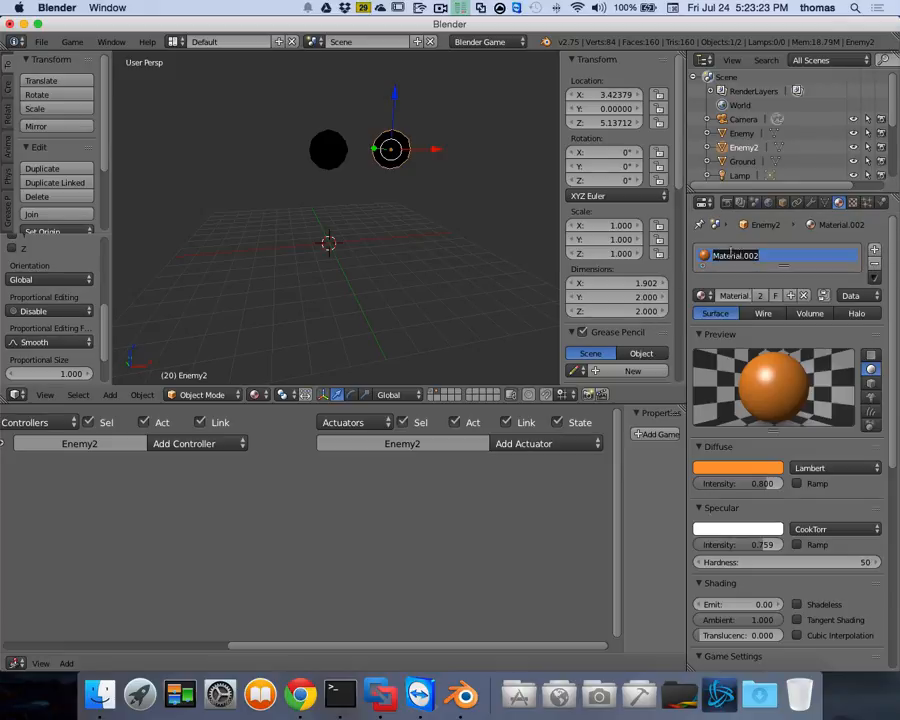
{"action": "type", "text": "Orange"}
{"action": "key", "text": "Return"}
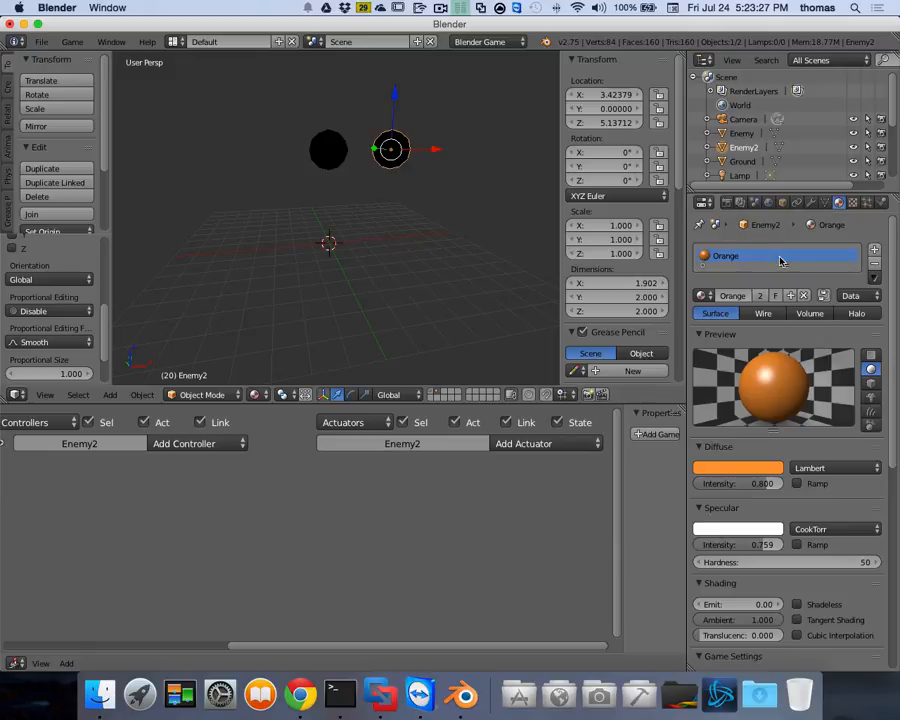
Add a second material to Enemy2 with a red diffuse colour (about R 0.800, G 0.003, B 0.019) and specular intensity 1.000.
{"action": "left_click", "coordinate": [874, 249]}
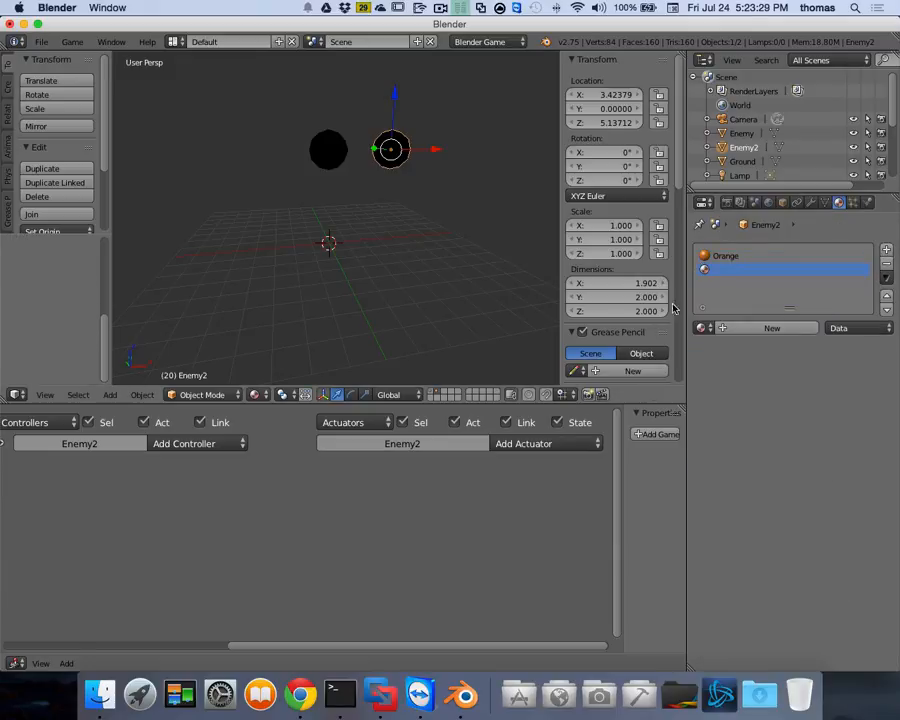
{"action": "left_click", "coordinate": [766, 326]}
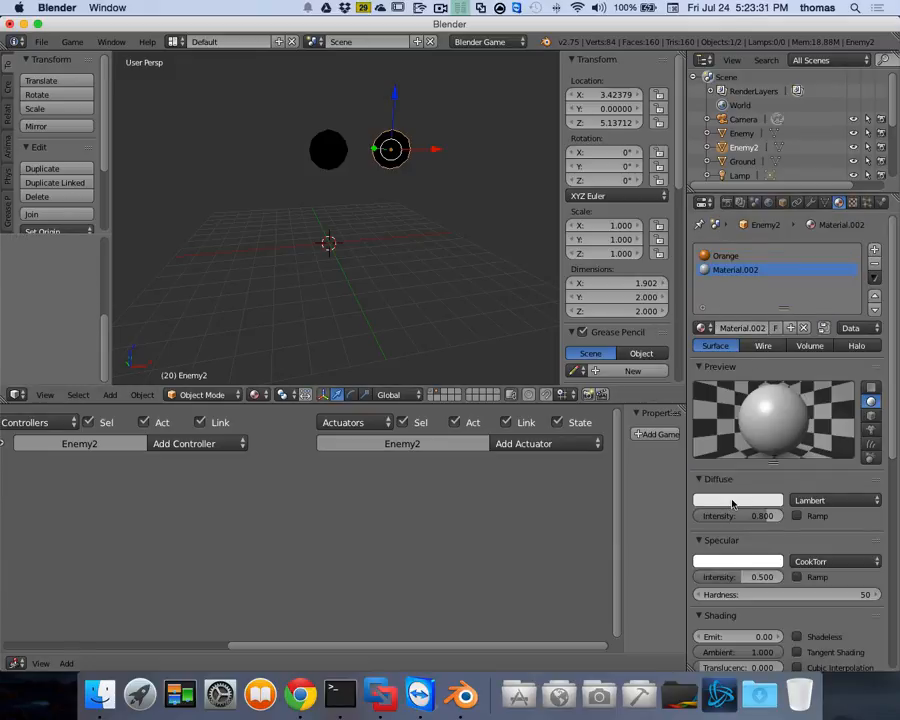
{"action": "left_click", "coordinate": [727, 498]}
{"action": "left_click_drag", "start_coordinate": [704, 362], "coordinate": [712, 409]}
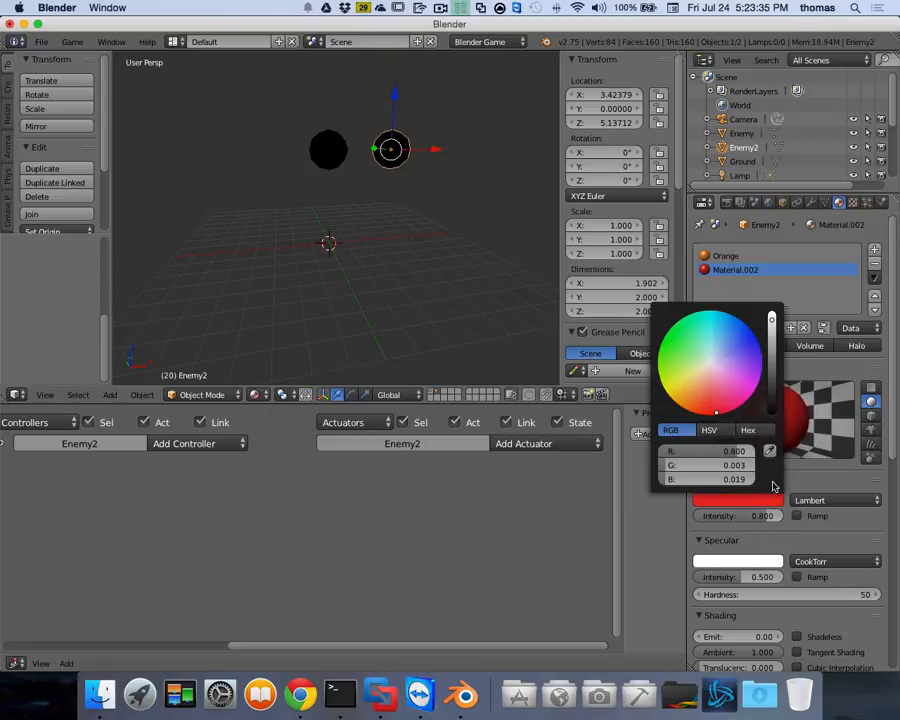
{"action": "left_click_drag", "start_coordinate": [748, 577], "coordinate": [792, 577]}
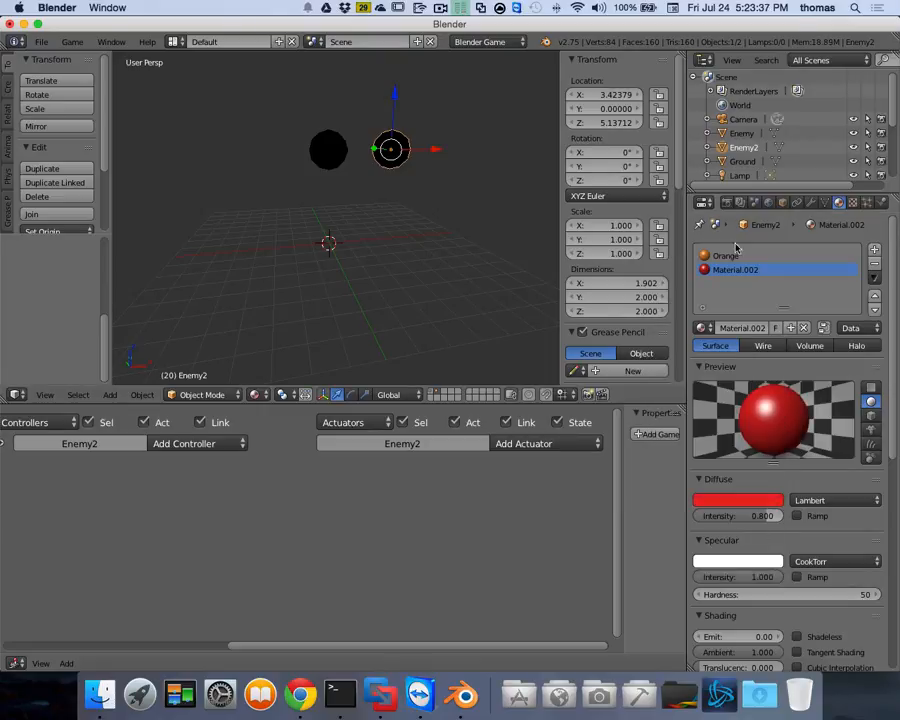
Name the new material Red, move it above Orange in Enemy2's material slots and remove the Orange slot.
{"action": "double_click", "coordinate": [750, 270]}
{"action": "type", "text": "Red"}
{"action": "key", "text": "Return"}
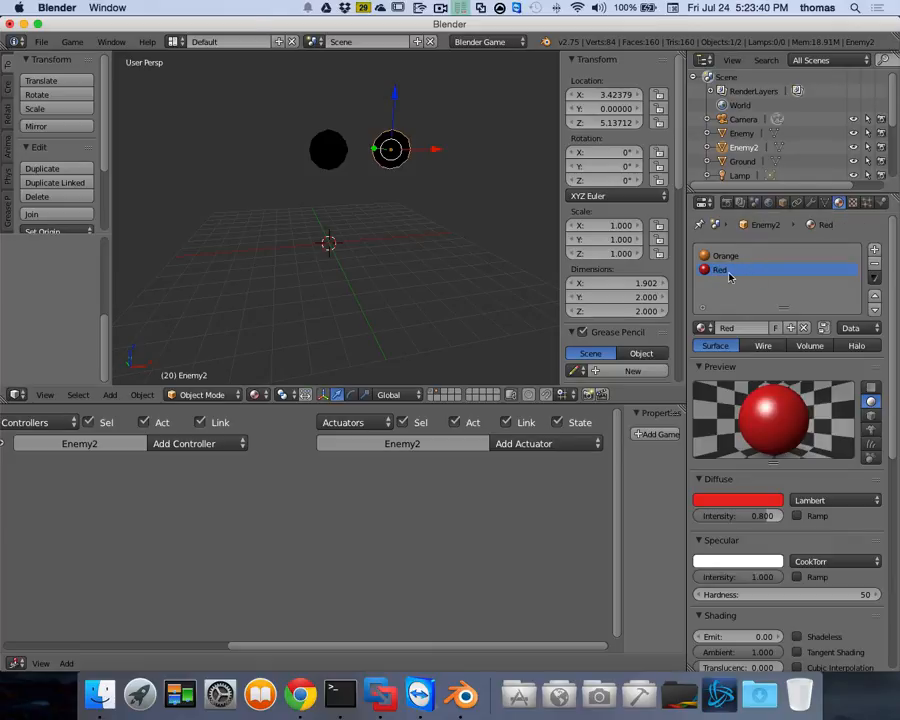
{"action": "left_click", "coordinate": [874, 296]}
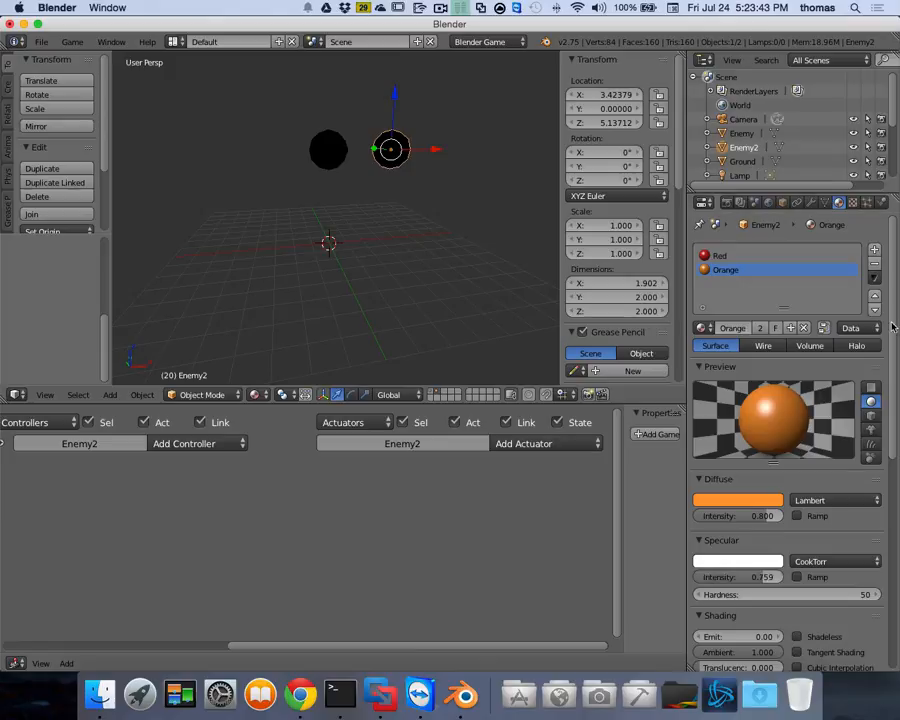
{"action": "left_click", "coordinate": [875, 264]}
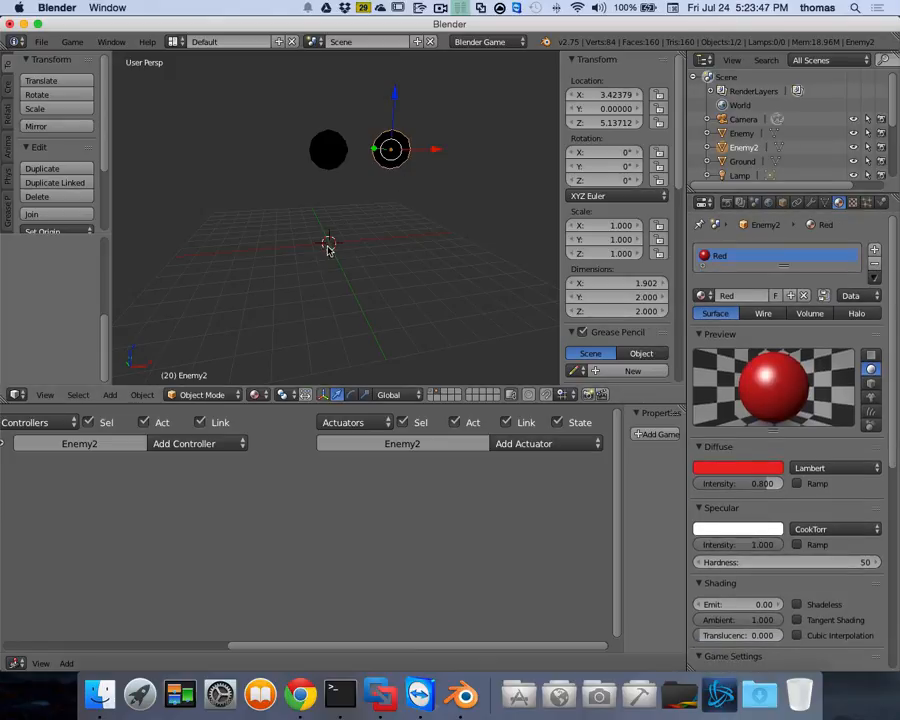
Add a point lamp at the origin and raise it along Z to about 7.93, above the Enemy sphere.
{"action": "key", "text": "shift+a"}
{"action": "mouse_move", "coordinate": [333, 249]}
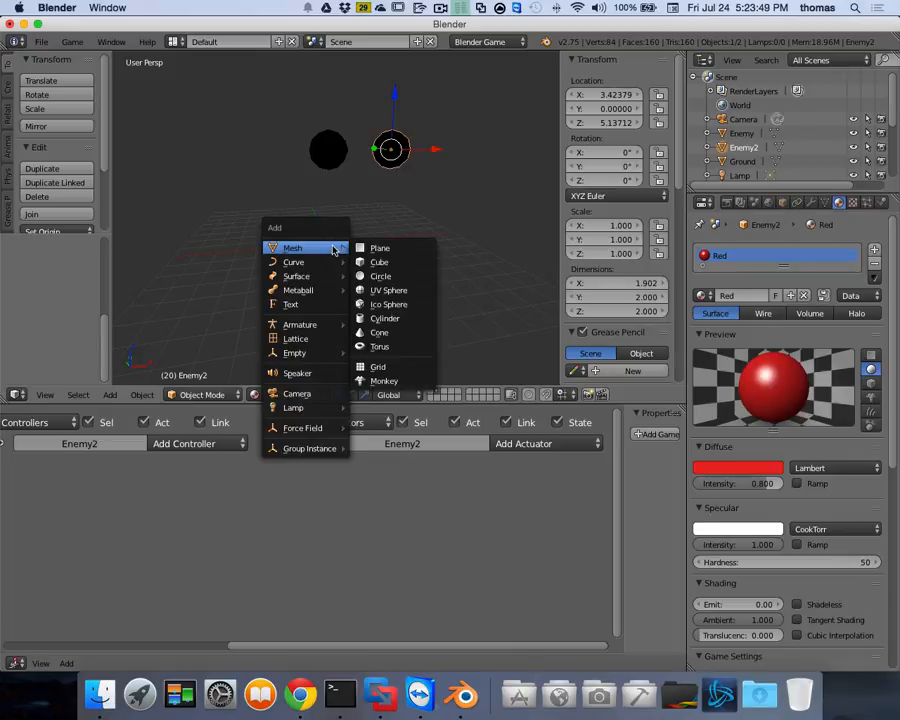
{"action": "mouse_move", "coordinate": [295, 410]}
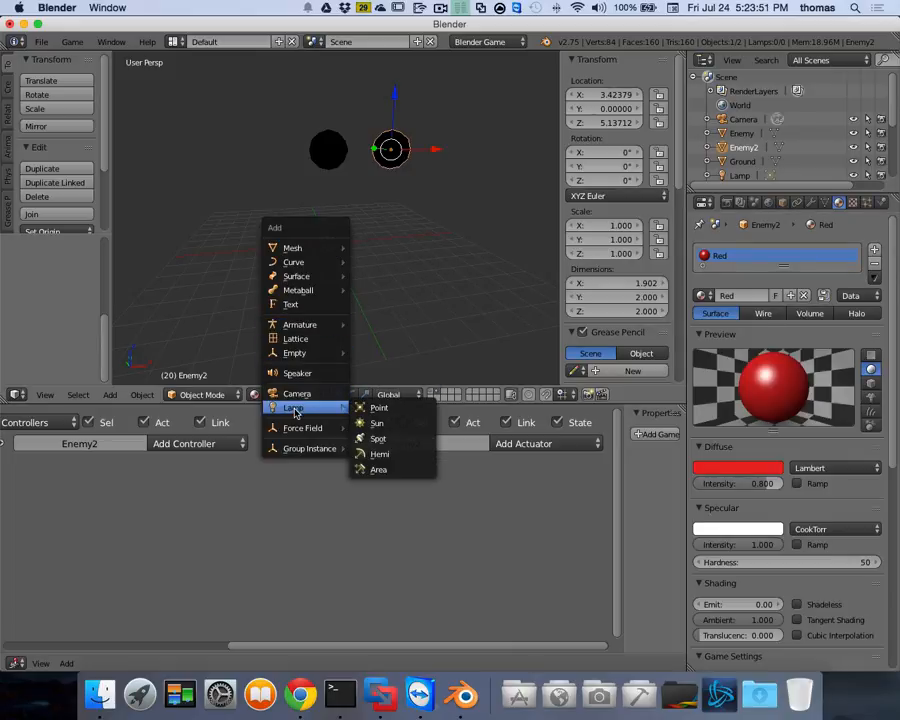
{"action": "left_click", "coordinate": [375, 408]}
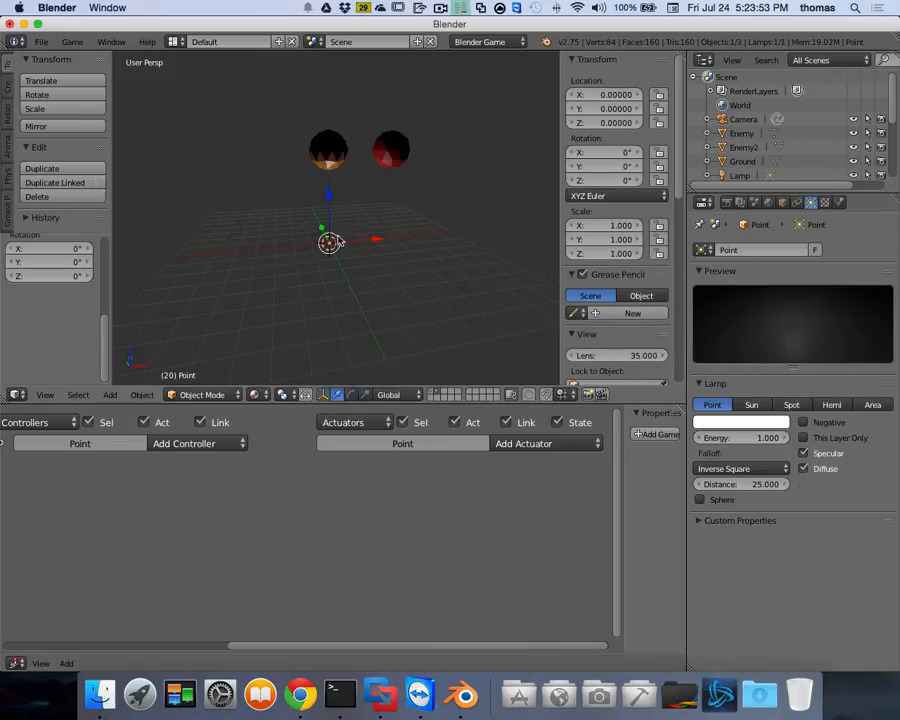
{"action": "key", "text": "g"}
{"action": "key", "text": "z"}
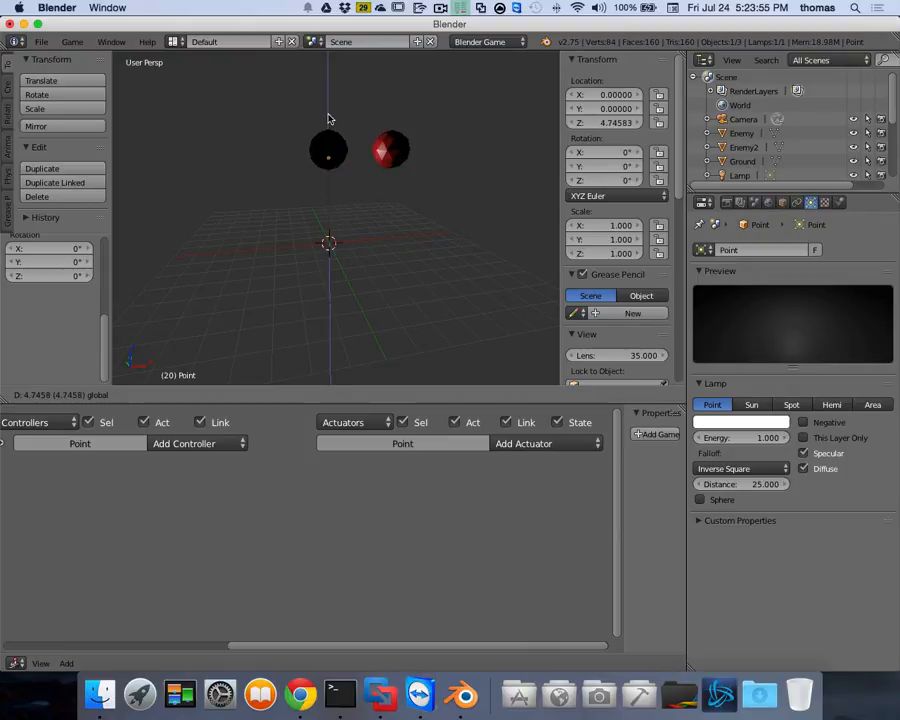
{"action": "left_click", "coordinate": [328, 378]}
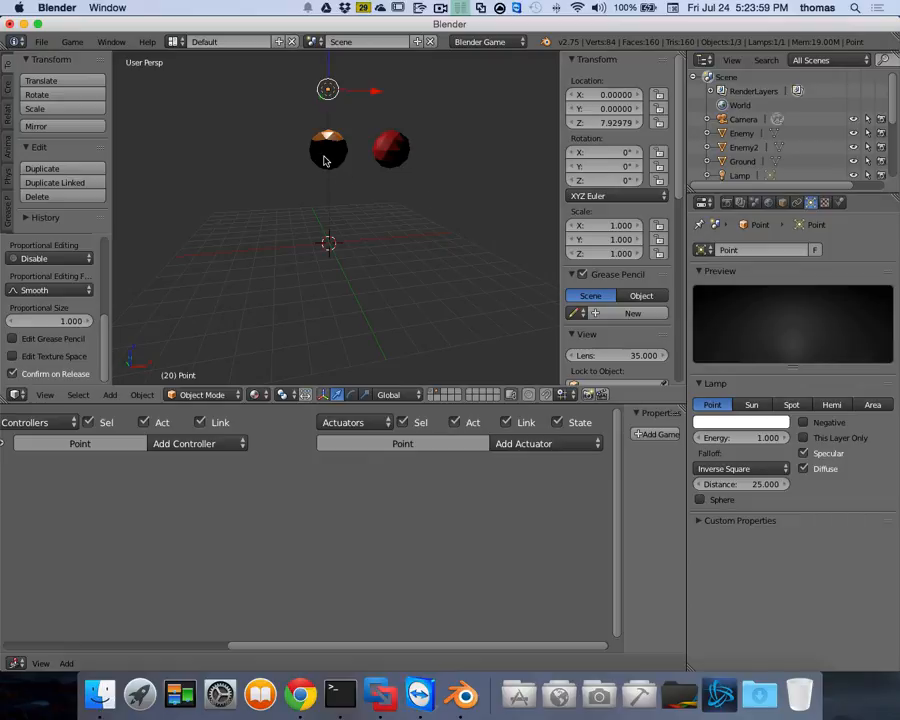
{"action": "right_click", "coordinate": [403, 157]}
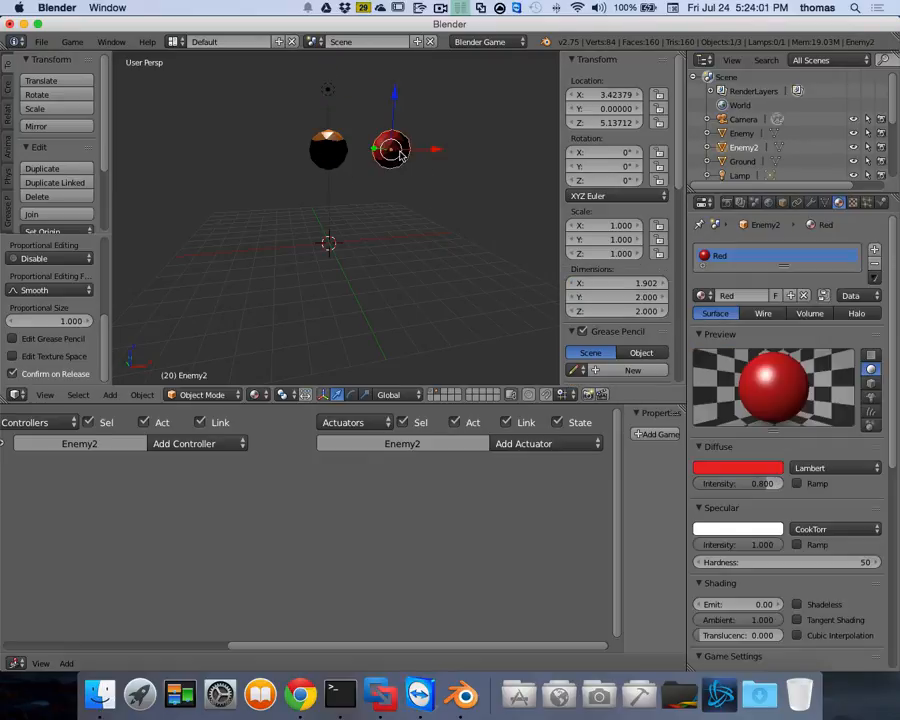
{"action": "right_click", "coordinate": [330, 149]}
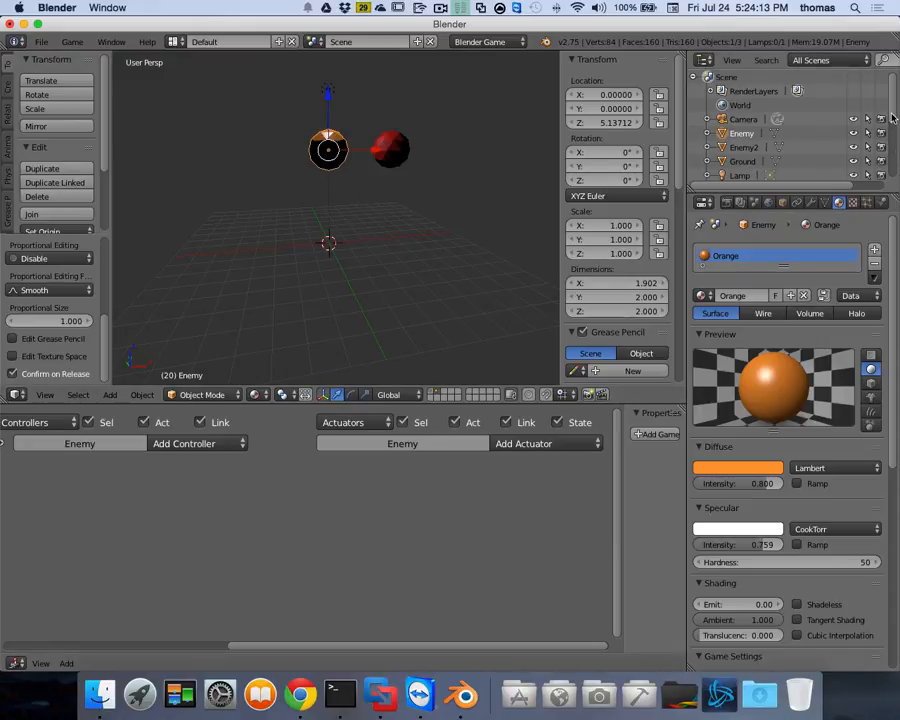
Select Spawn2 and make its Edit Object actuator add Enemy2 in place of Enemy.
{"action": "scroll", "coordinate": [893, 118], "scroll_direction": "down", "scroll_amount": 4}
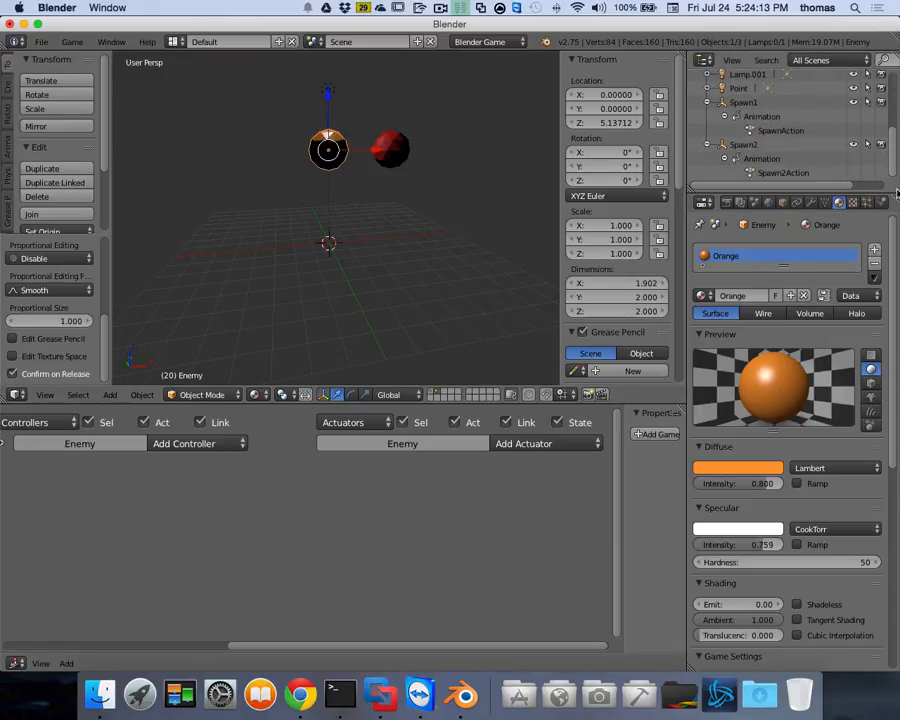
{"action": "left_click", "coordinate": [708, 103]}
{"action": "left_click", "coordinate": [748, 145]}
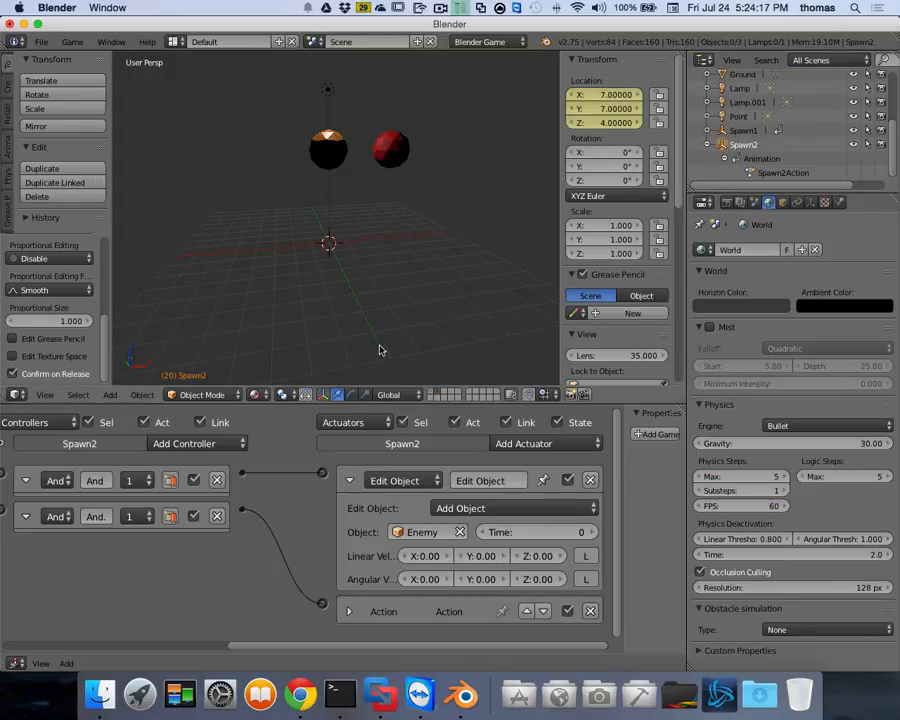
{"action": "left_click", "coordinate": [436, 537]}
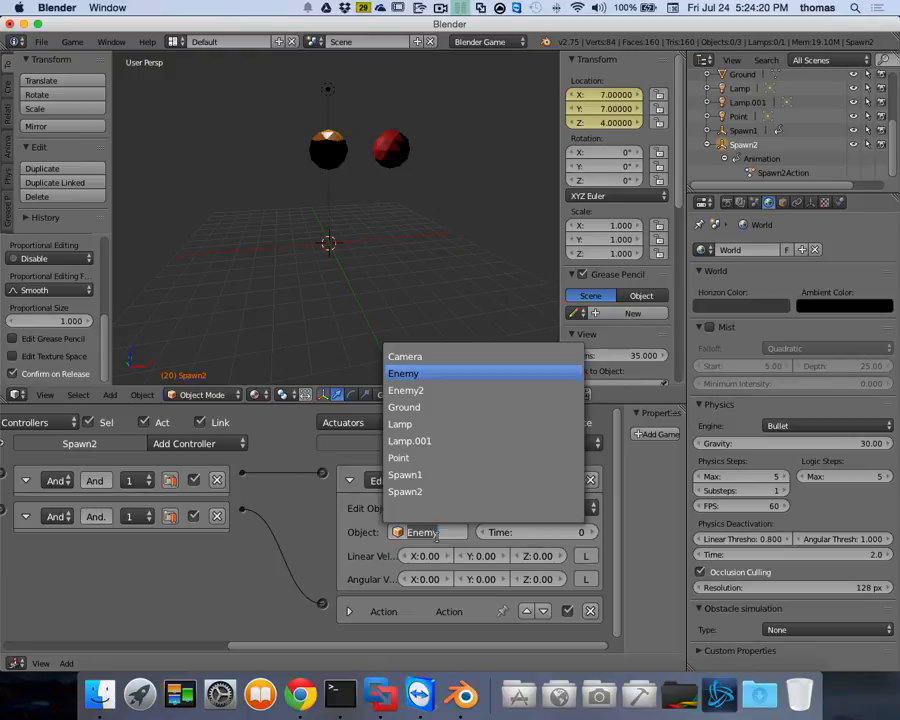
{"action": "left_click", "coordinate": [412, 390]}
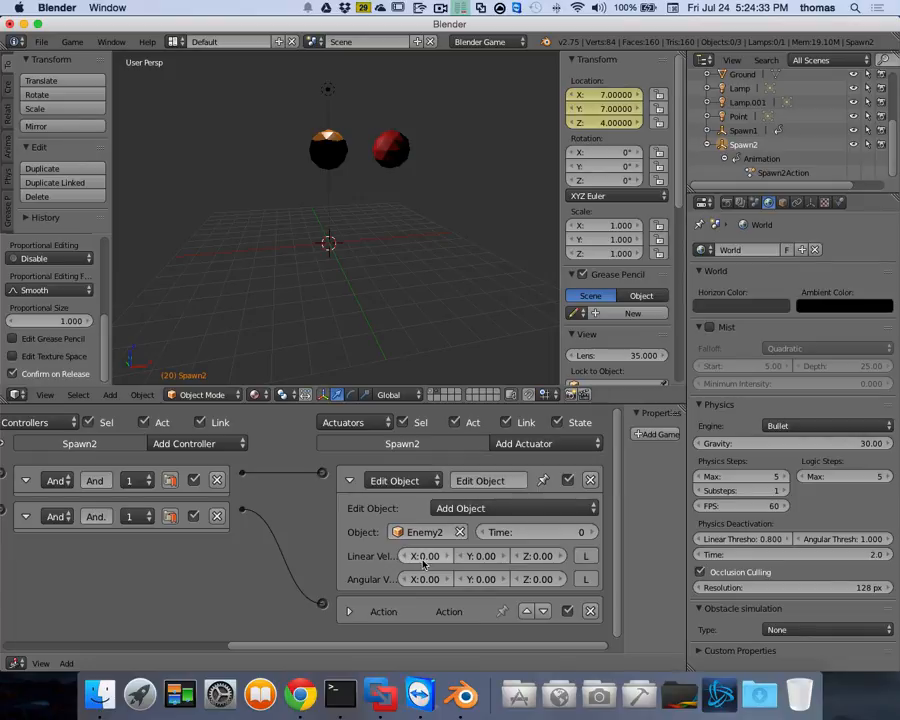
Set the seed of Spawn2's Random sensor to 2 and test-run the game with the ground layer shown.
{"action": "left_click_drag", "start_coordinate": [302, 645], "coordinate": [42, 648]}
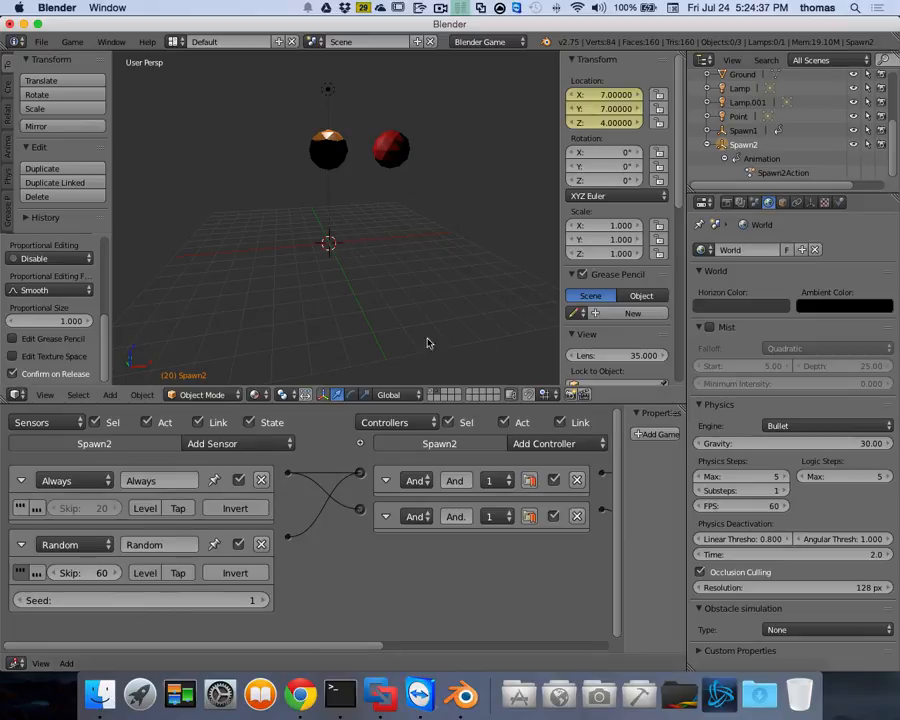
{"action": "left_click", "coordinate": [265, 600]}
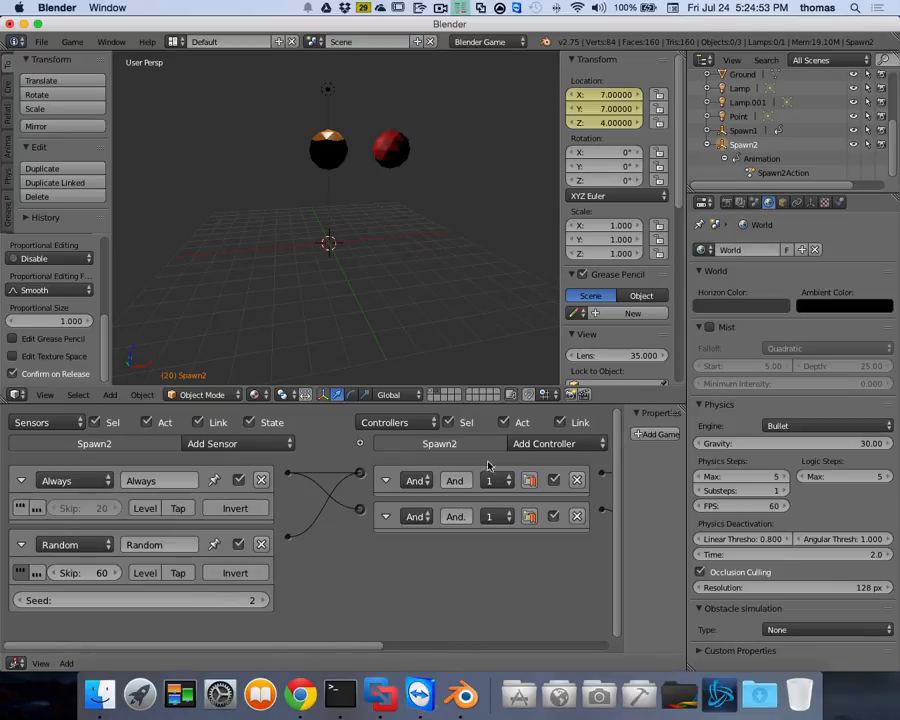
{"action": "left_click", "coordinate": [442, 393]}
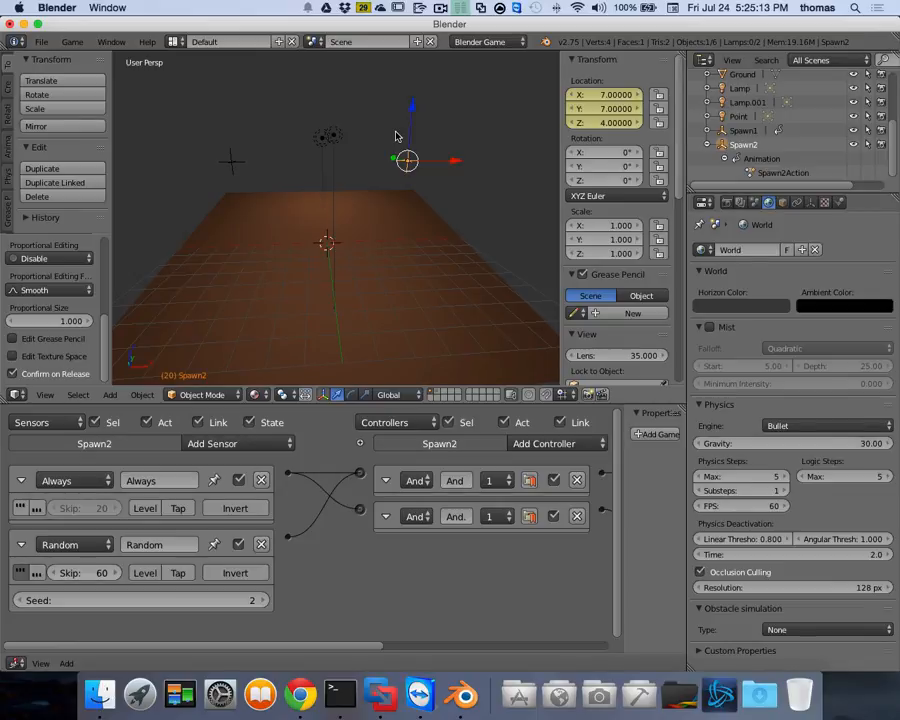
{"action": "key", "text": "p"}
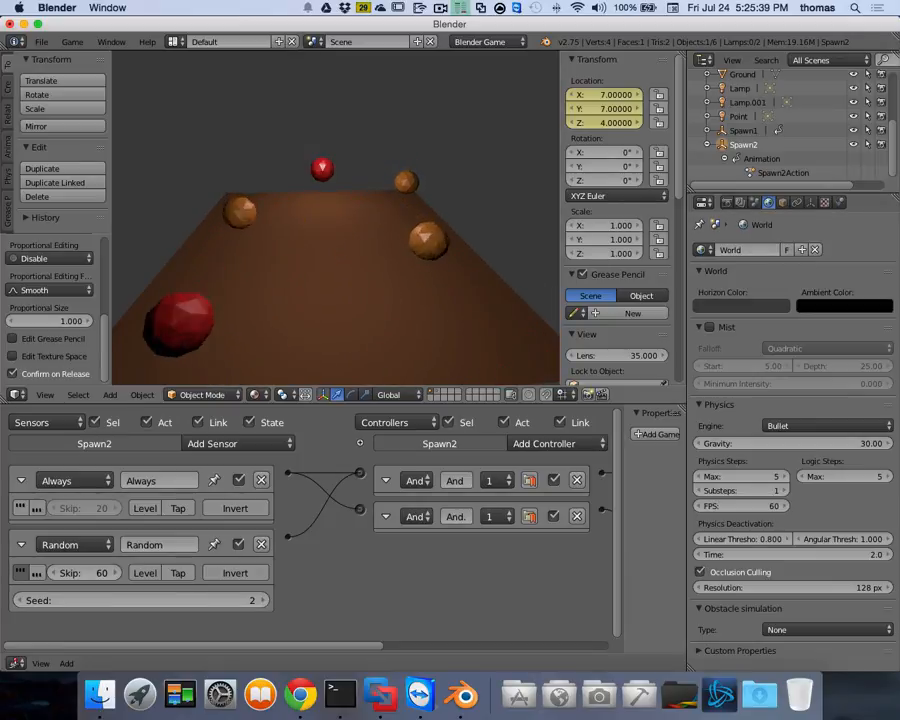
{"action": "key", "text": "Escape"}
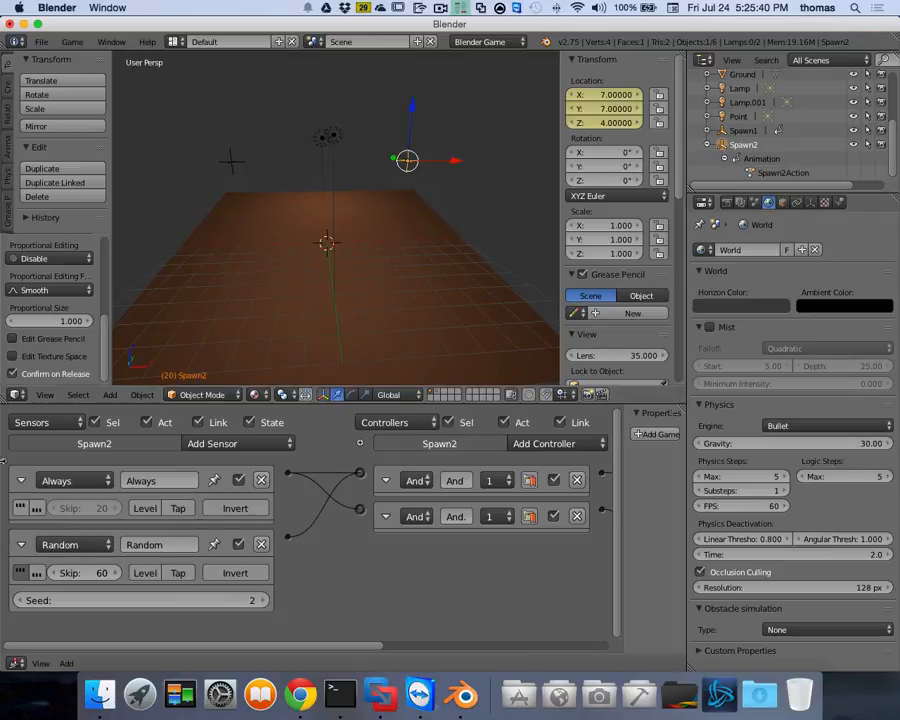
Set the skip of Spawn2's Random sensor to 30 and test-run the game again.
{"action": "left_click", "coordinate": [105, 573]}
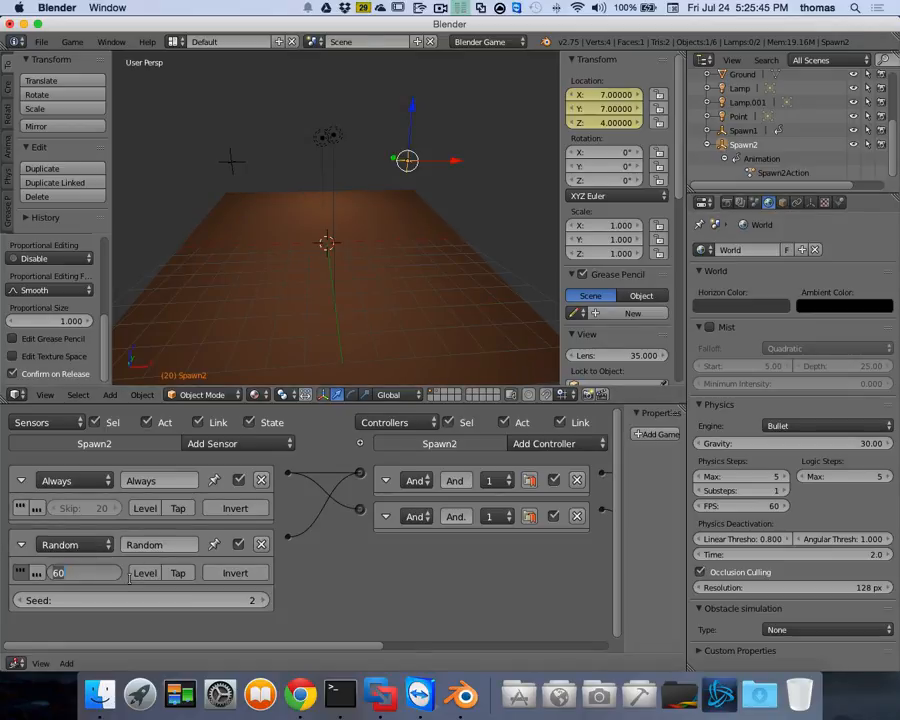
{"action": "type", "text": "30"}
{"action": "key", "text": "Return"}
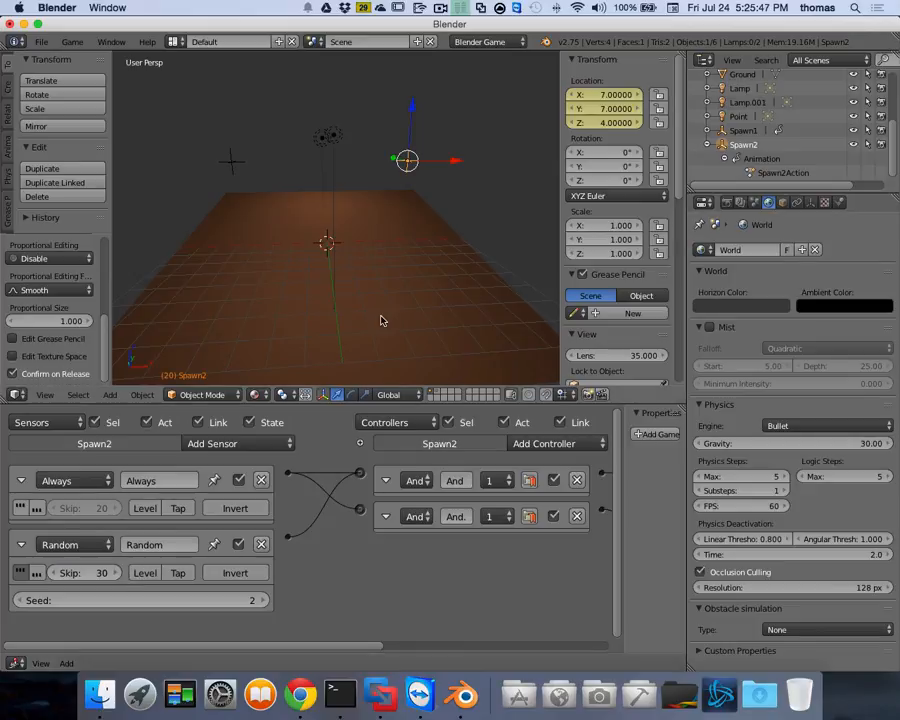
{"action": "key", "text": "p"}
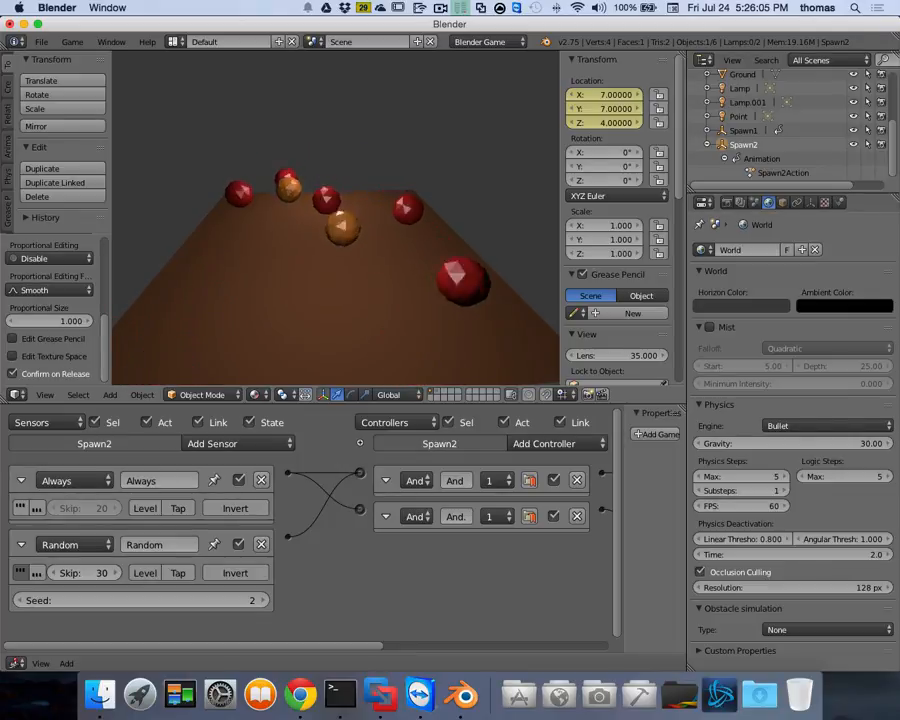
{"action": "key", "text": "Escape"}
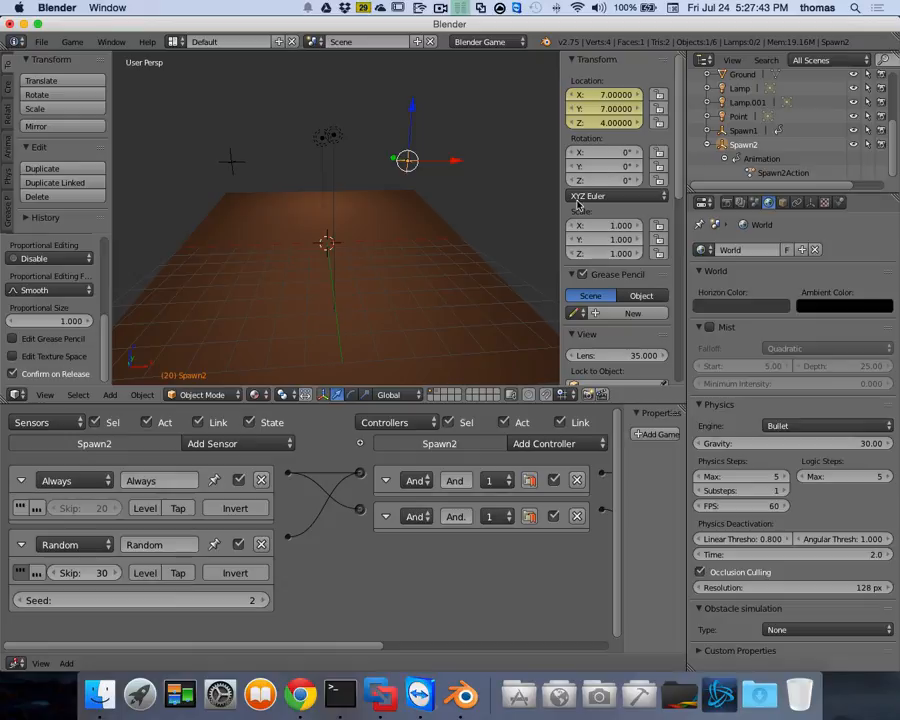
Show the enemies' layer and add a Boolean game property named enemy to the orange Enemy sphere, widening the properties region.
{"action": "left_click", "coordinate": [438, 395]}
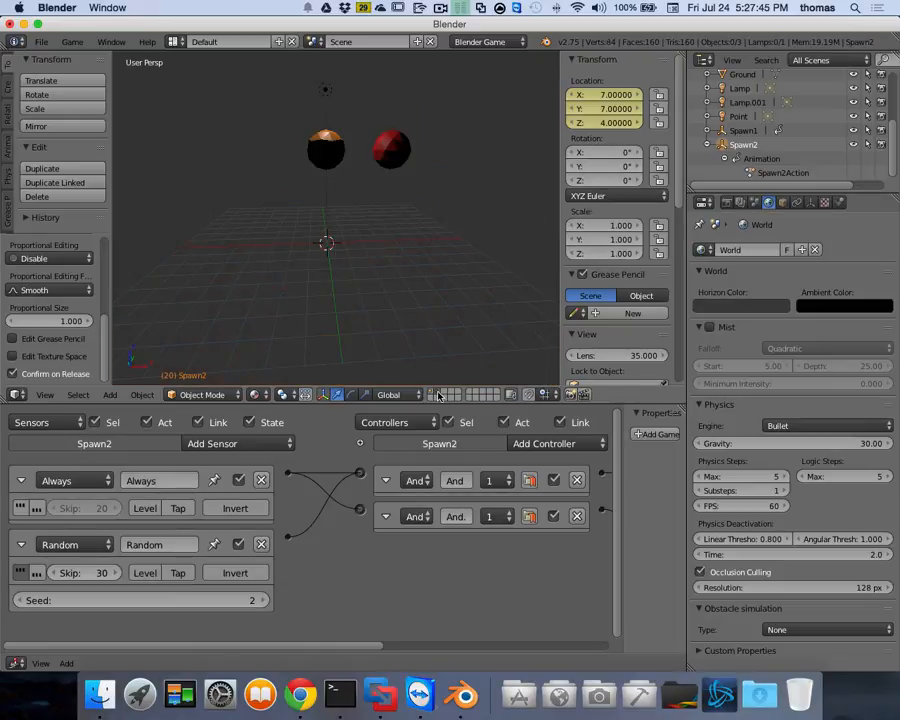
{"action": "right_click", "coordinate": [327, 150]}
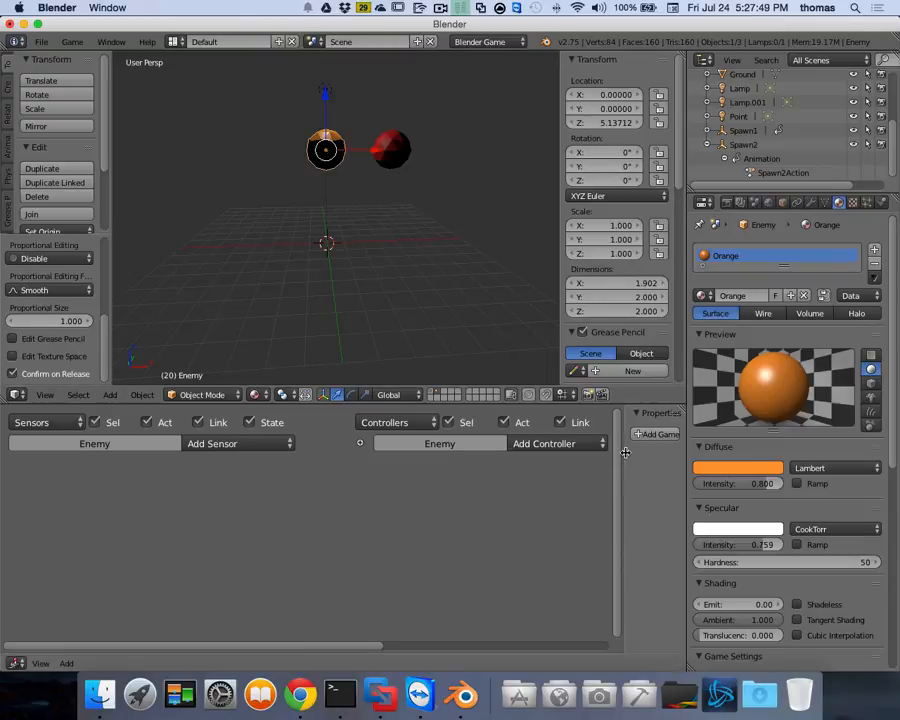
{"action": "left_click_drag", "start_coordinate": [625, 453], "coordinate": [490, 456]}
{"action": "left_click", "coordinate": [595, 434]}
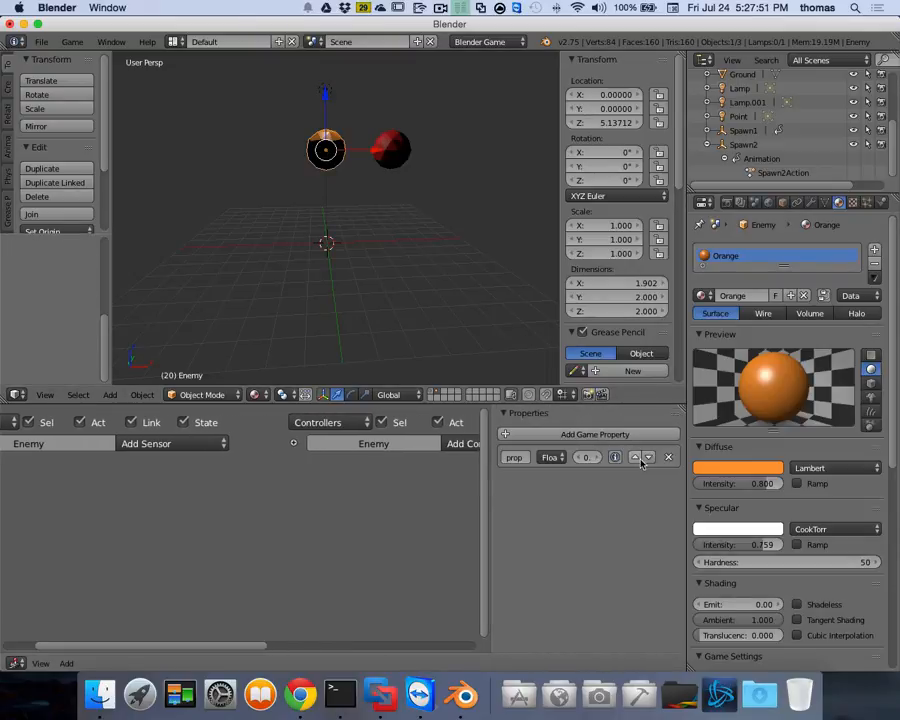
{"action": "left_click", "coordinate": [512, 456]}
{"action": "type", "text": "enemy"}
{"action": "key", "text": "Return"}
{"action": "left_click_drag", "start_coordinate": [492, 476], "coordinate": [430, 413]}
{"action": "left_click", "coordinate": [508, 457]}
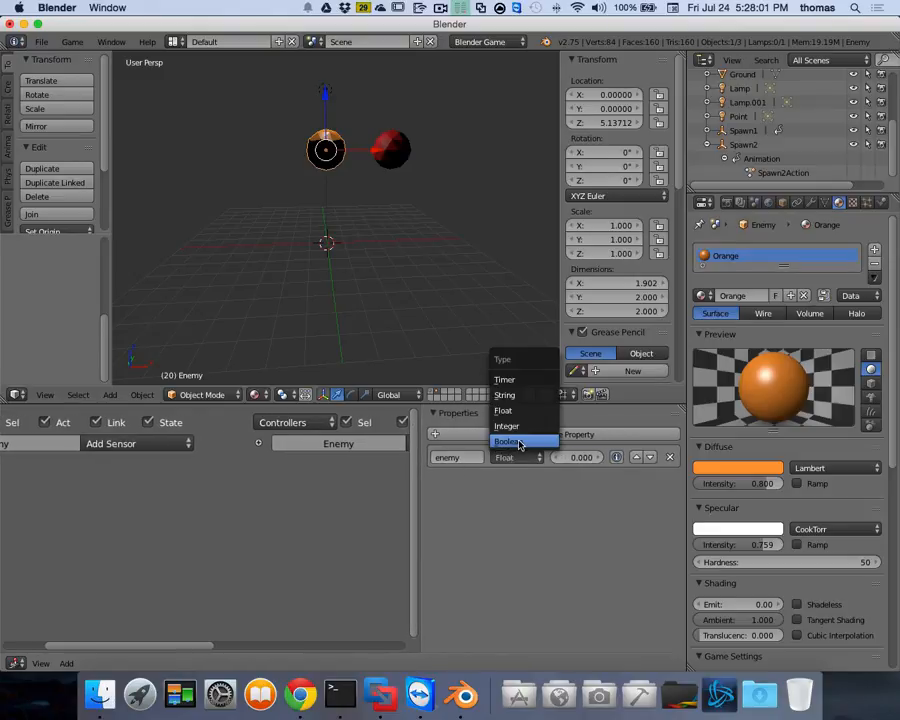
{"action": "left_click", "coordinate": [519, 443]}
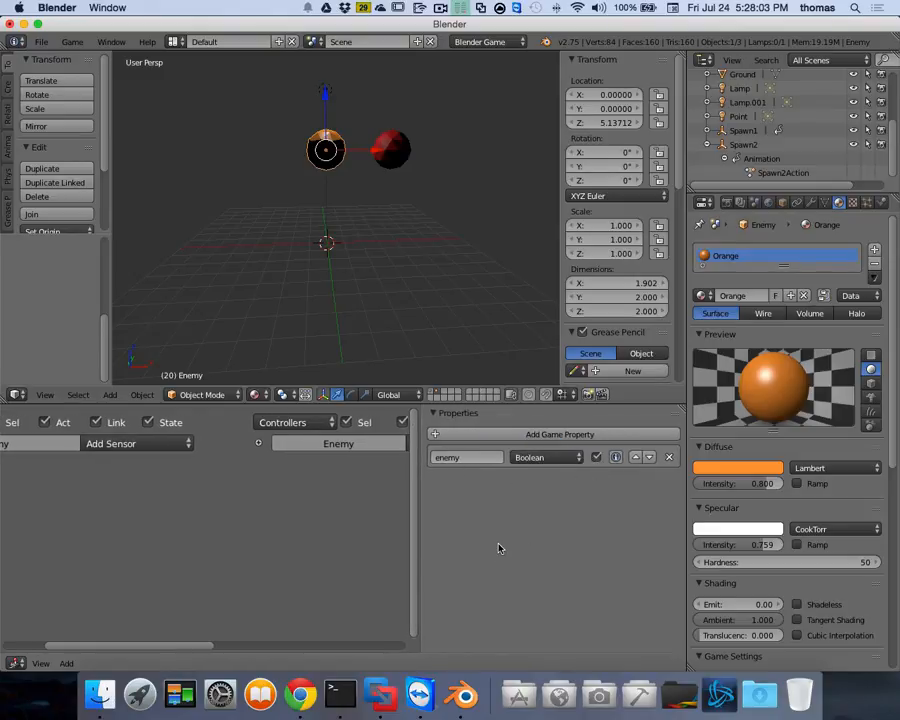
Add a Boolean game property named enemy to the red Enemy2 sphere and narrow the properties region again.
{"action": "right_click", "coordinate": [393, 153]}
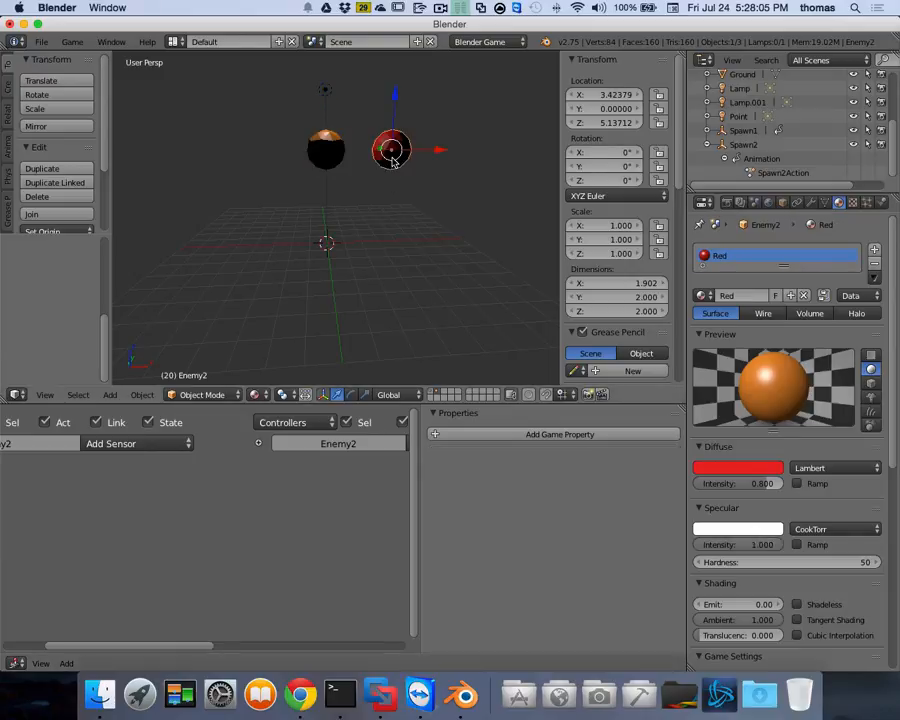
{"action": "left_click", "coordinate": [489, 434]}
{"action": "left_click", "coordinate": [462, 458]}
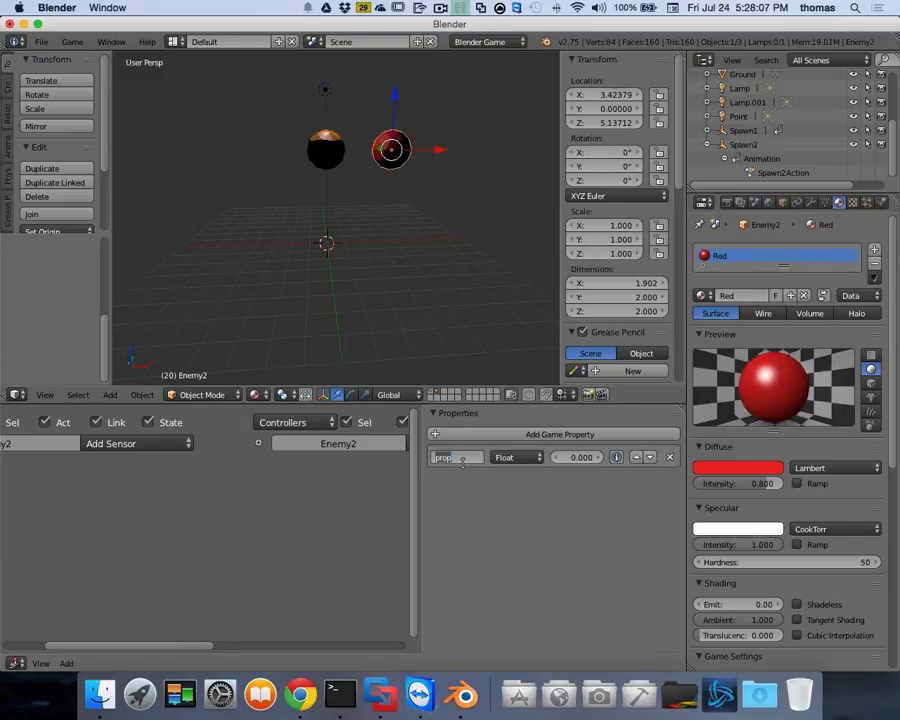
{"action": "type", "text": "enemy"}
{"action": "key", "text": "Return"}
{"action": "left_click", "coordinate": [512, 457]}
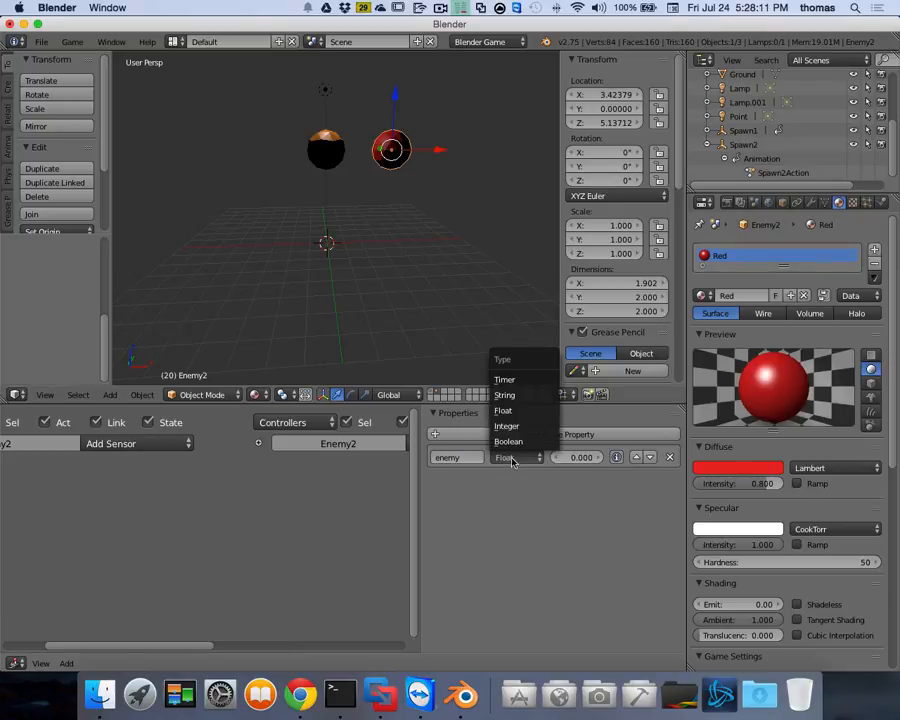
{"action": "left_click", "coordinate": [520, 436]}
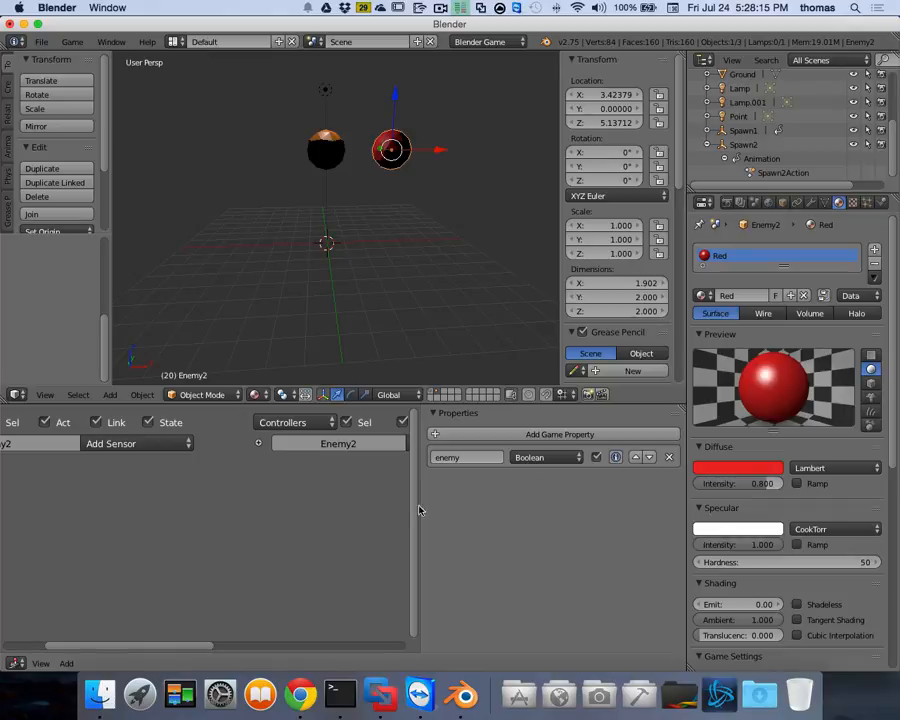
{"action": "left_click_drag", "start_coordinate": [417, 500], "coordinate": [528, 500]}
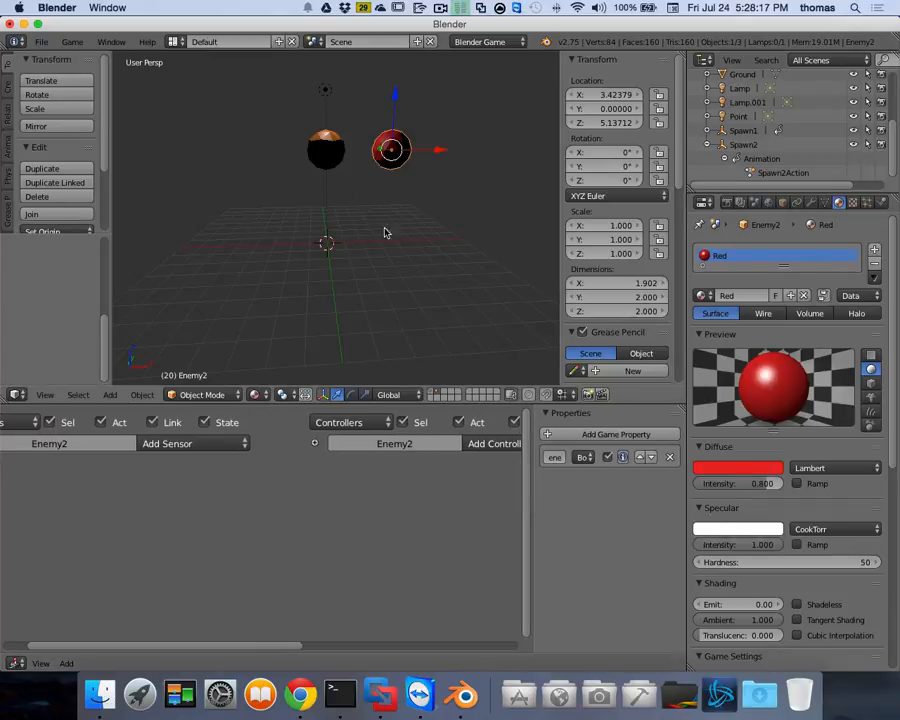
Show the ground layer, add a cylinder mesh at the scene's centre and raise it to about 2.5 on Z.
{"action": "left_click", "coordinate": [434, 394]}
{"action": "scroll", "coordinate": [463, 295], "scroll_direction": "right", "scroll_amount": 2}
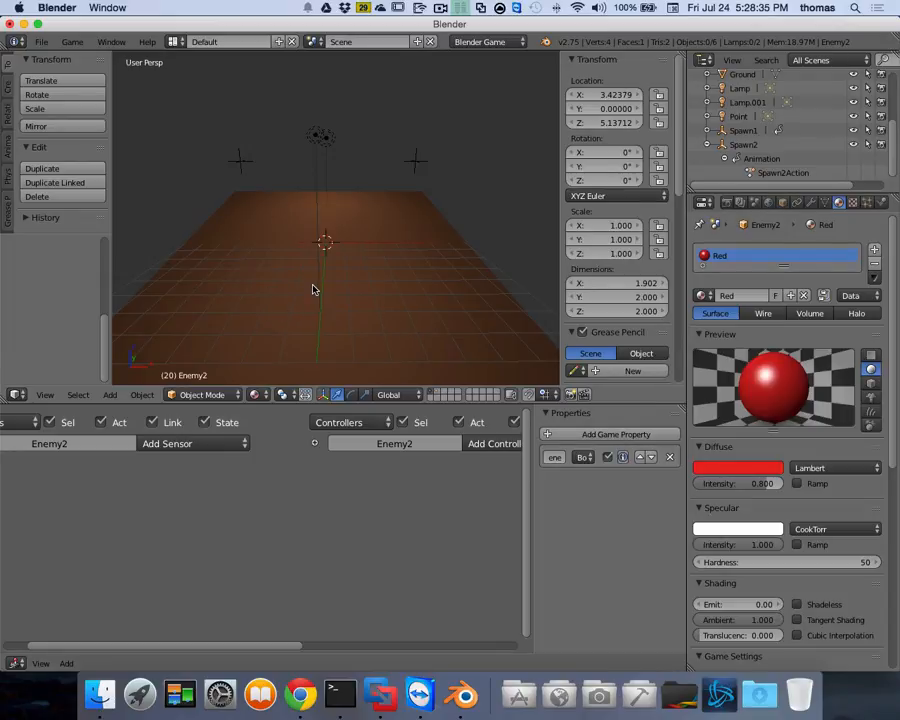
{"action": "key", "text": "shift+a"}
{"action": "mouse_move", "coordinate": [287, 130]}
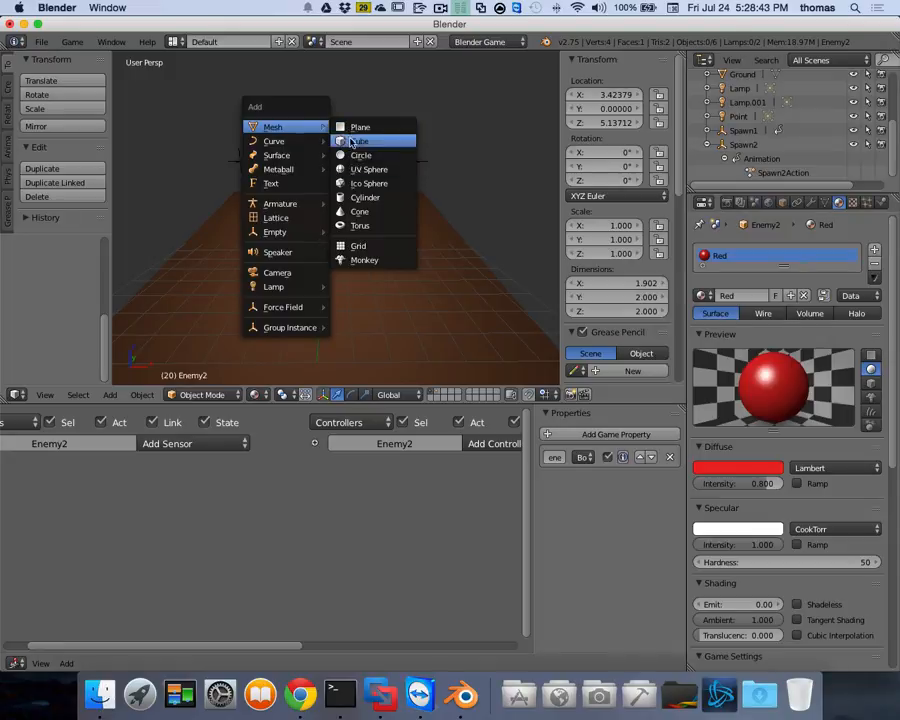
{"action": "left_click", "coordinate": [394, 197]}
{"action": "left_click_drag", "start_coordinate": [332, 205], "coordinate": [324, 166]}
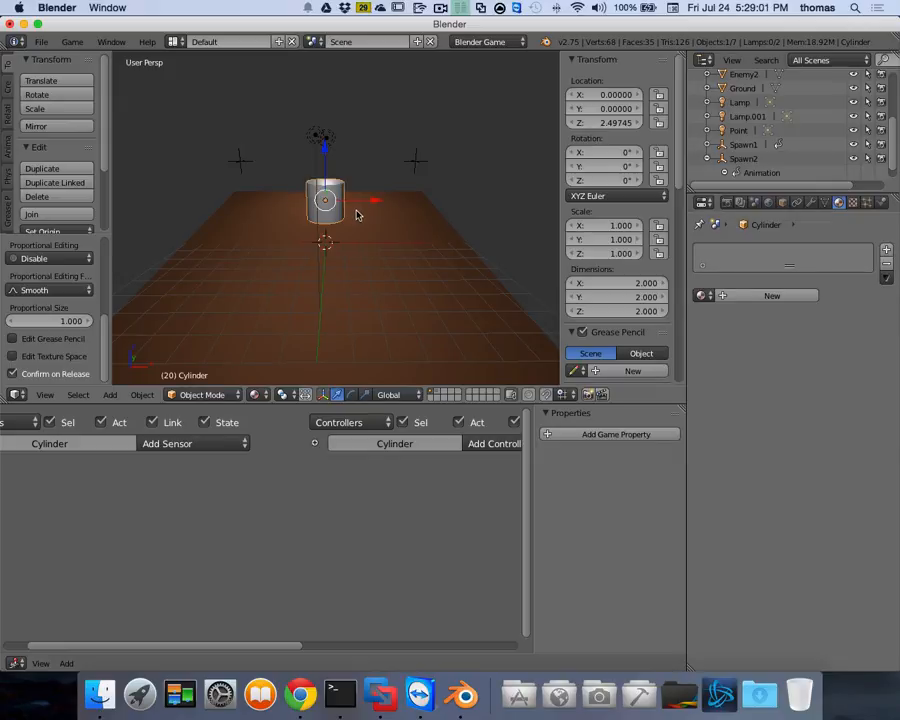
Rotate the cylinder's whole mesh 90° about the global X axis in Edit Mode and return to Object Mode.
{"action": "key", "text": "Tab"}
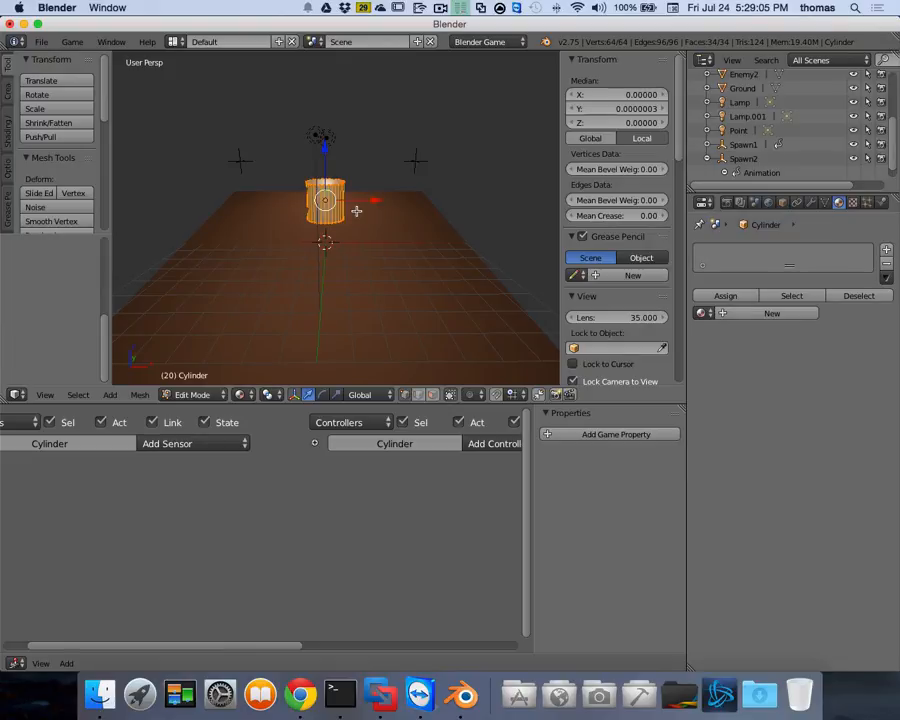
{"action": "key", "text": "r"}
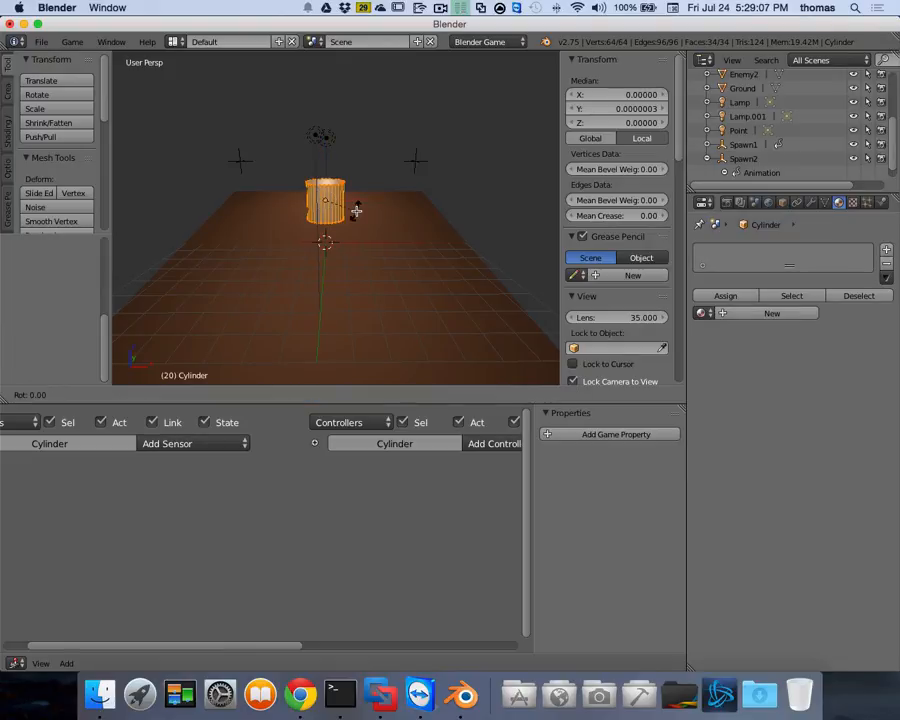
{"action": "type", "text": "x"}
{"action": "type", "text": "90"}
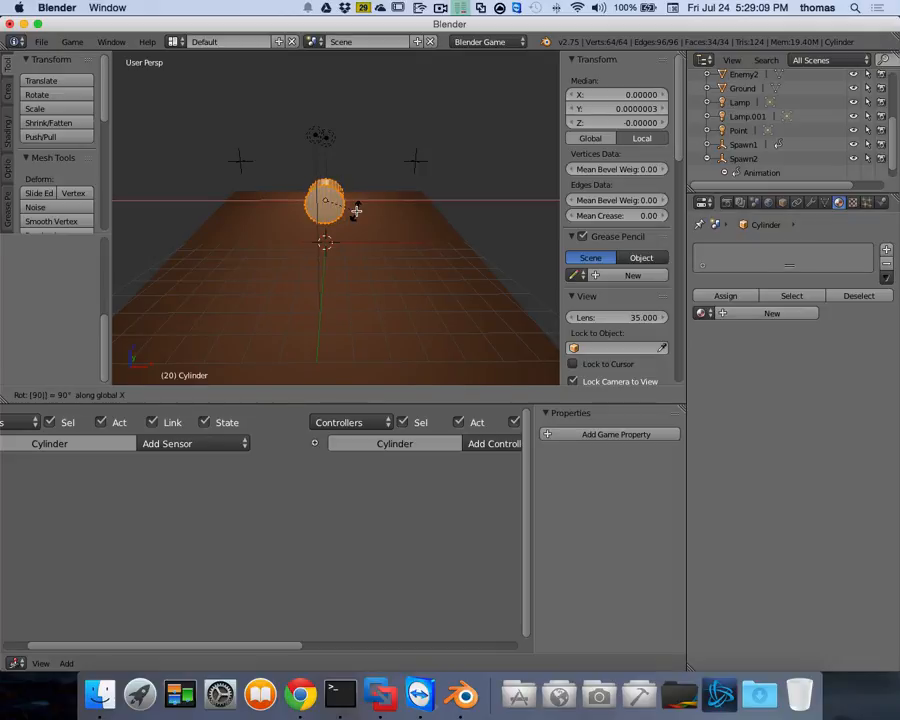
{"action": "key", "text": "Return"}
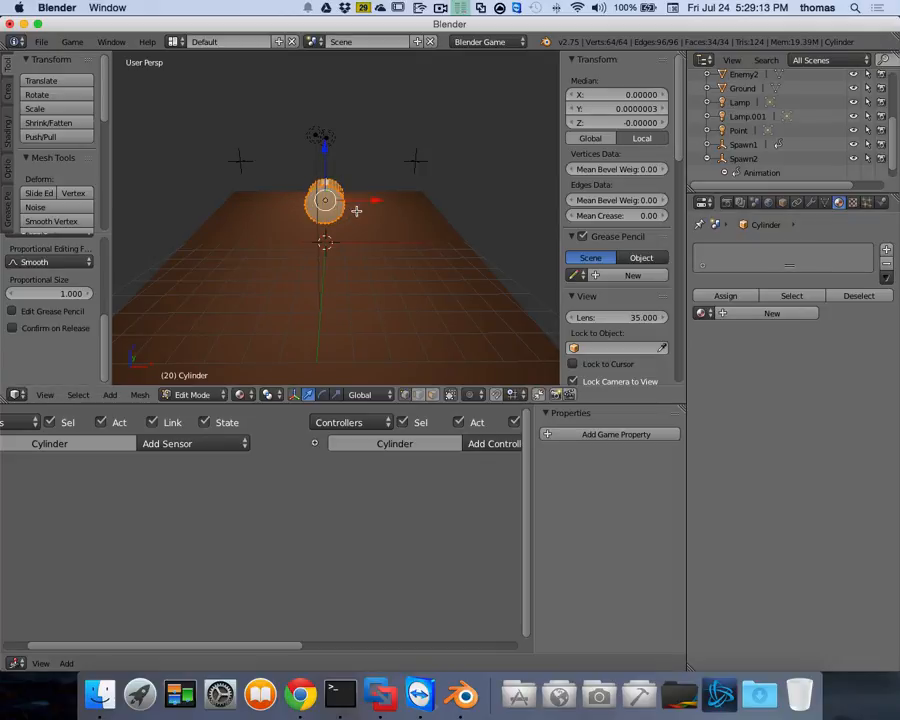
{"action": "key", "text": "Tab"}
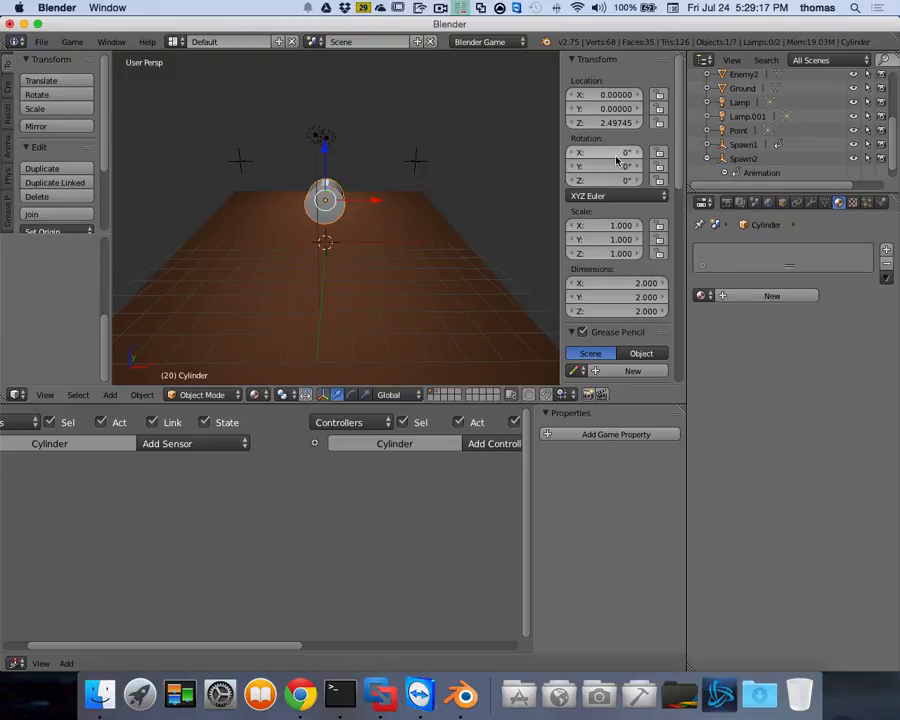
Move the cylinder toward the near edge of the ground to about Y -5.76, and lower it to about Z 1.16.
{"action": "scroll", "coordinate": [452, 227], "scroll_direction": "right", "scroll_amount": 5}
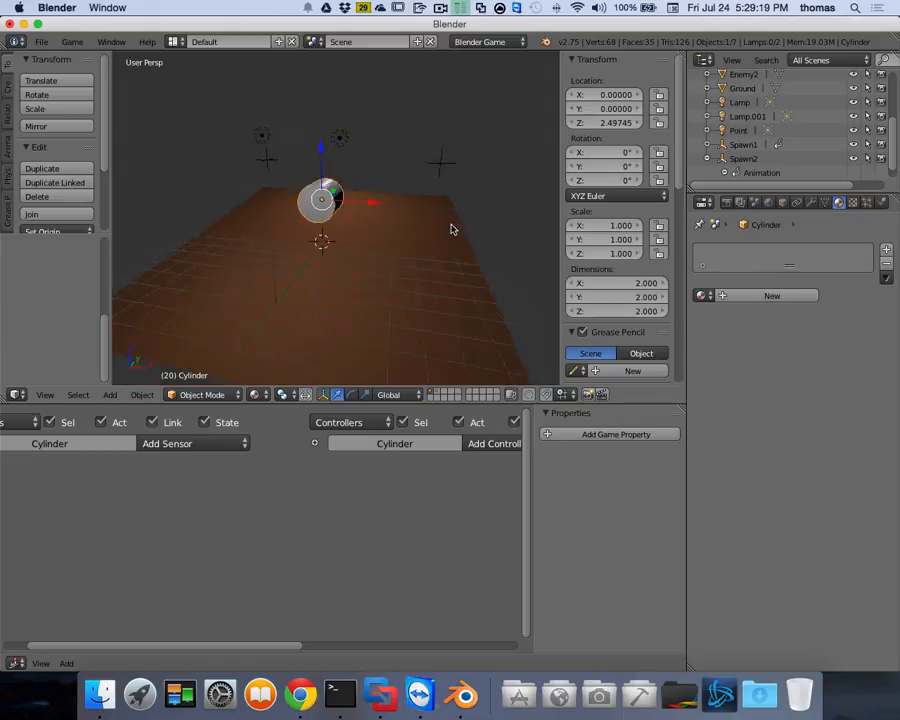
{"action": "left_click_drag", "start_coordinate": [349, 195], "coordinate": [262, 242]}
{"action": "scroll", "coordinate": [366, 234], "scroll_direction": "left", "scroll_amount": 5}
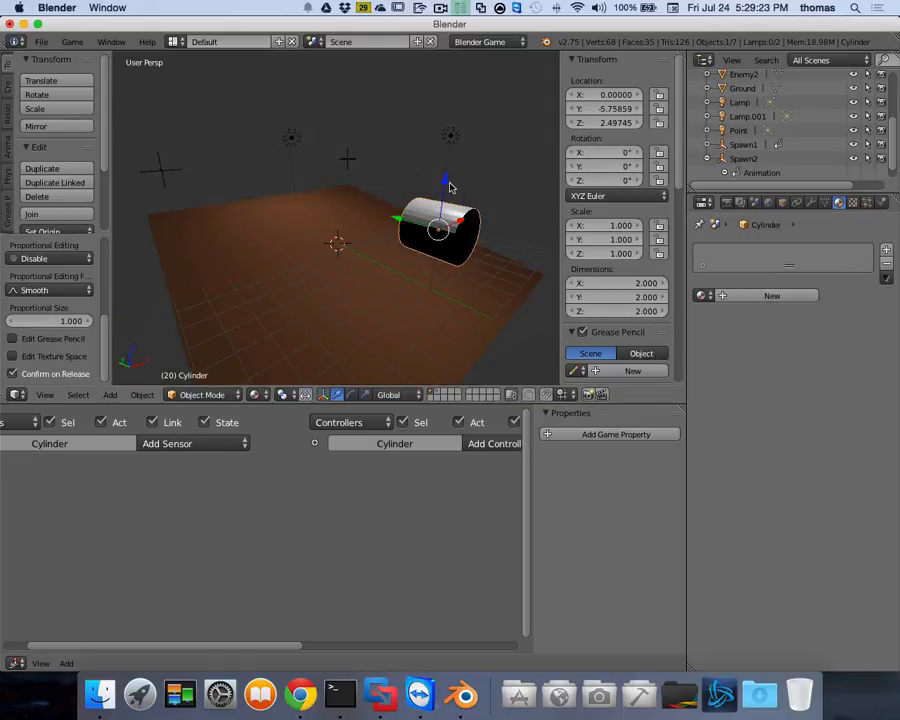
{"action": "left_click_drag", "start_coordinate": [450, 185], "coordinate": [448, 229]}
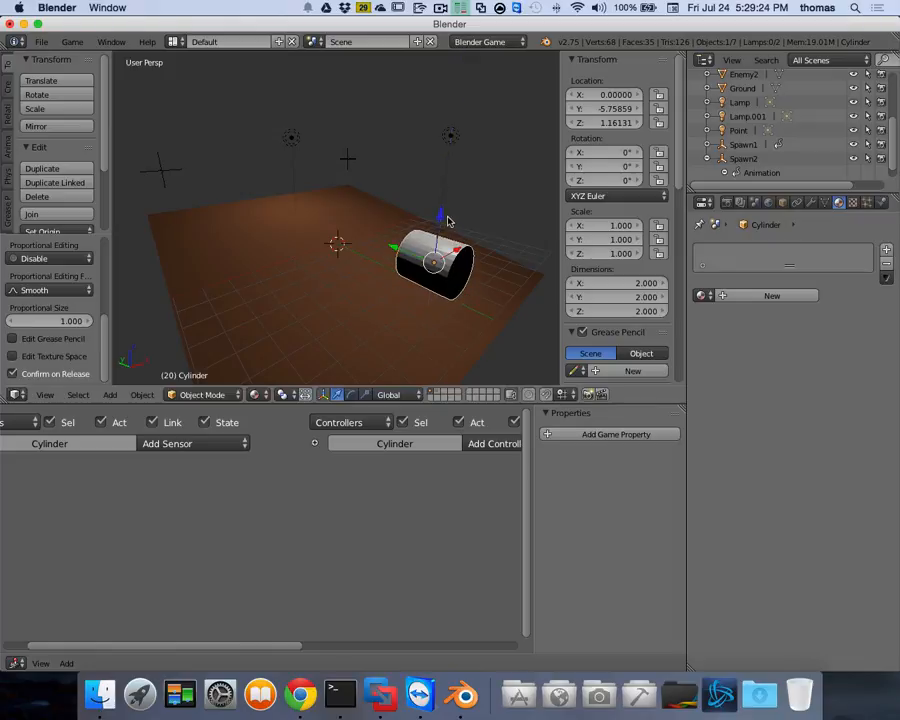
Give the cylinder a new material with a bright green diffuse colour and a specular intensity of 1.000.
{"action": "left_click", "coordinate": [766, 295]}
{"action": "left_click", "coordinate": [738, 468]}
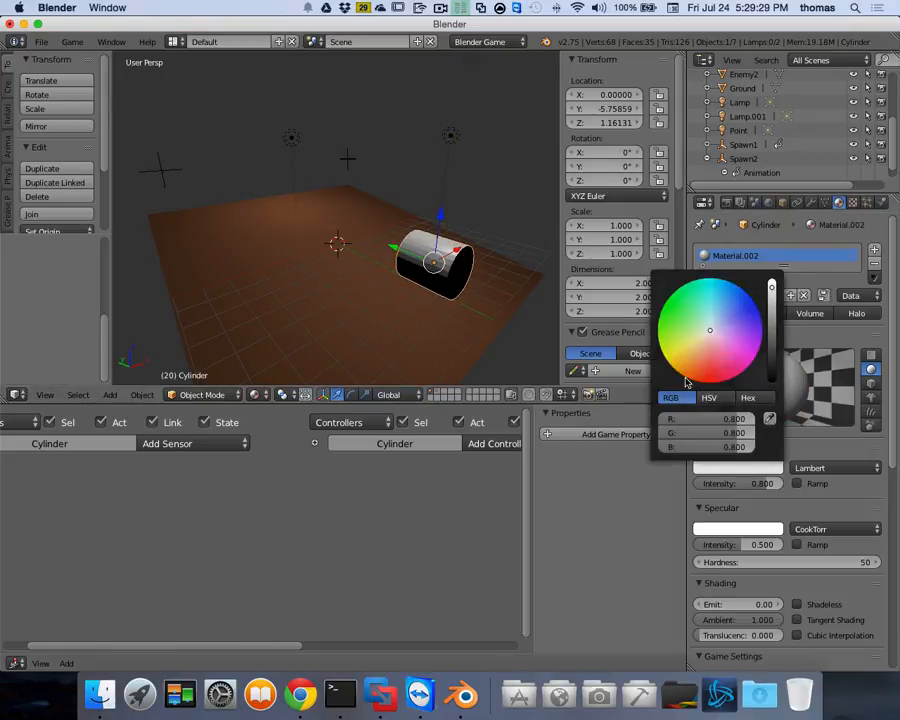
{"action": "left_click", "coordinate": [660, 312]}
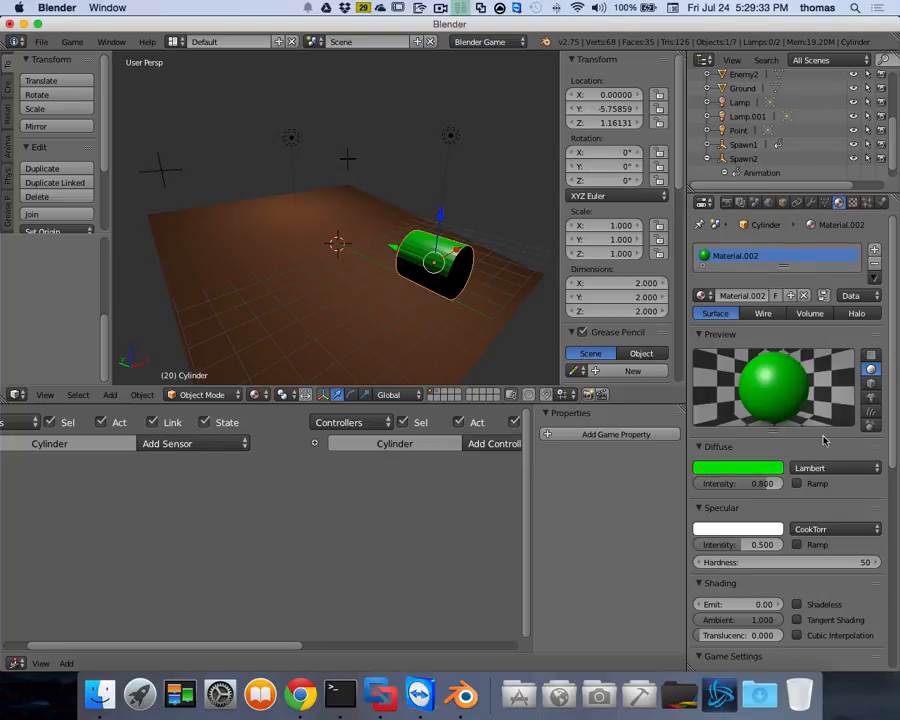
{"action": "left_click_drag", "start_coordinate": [743, 547], "coordinate": [792, 547]}
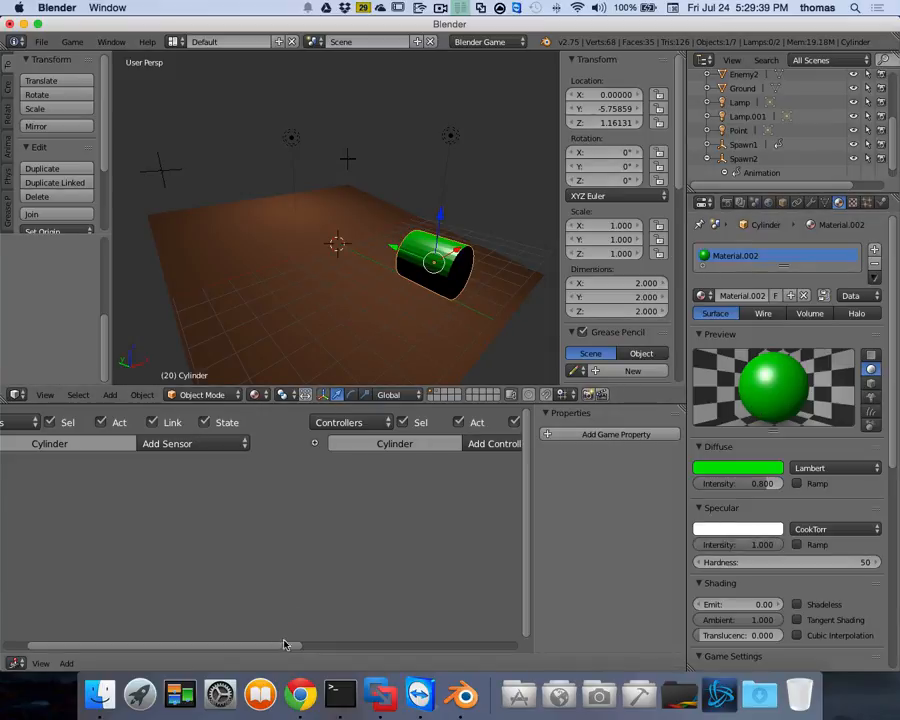
{"action": "left_click_drag", "start_coordinate": [279, 647], "coordinate": [197, 633]}
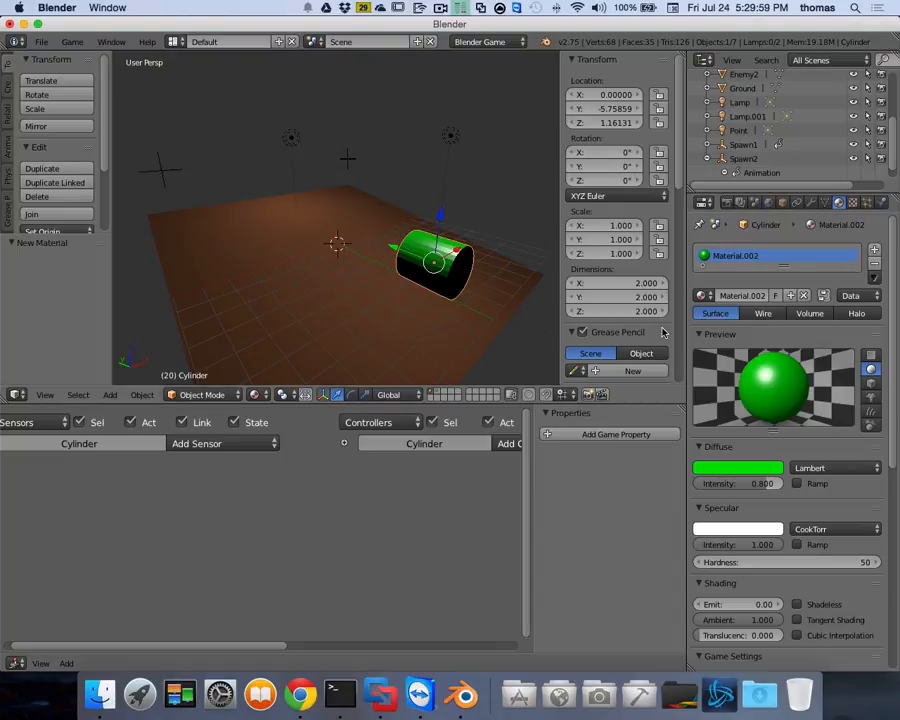
Set the cylinder's physics type to Character and enable collision bounds with the Cylinder shape.
{"action": "left_click", "coordinate": [881, 202]}
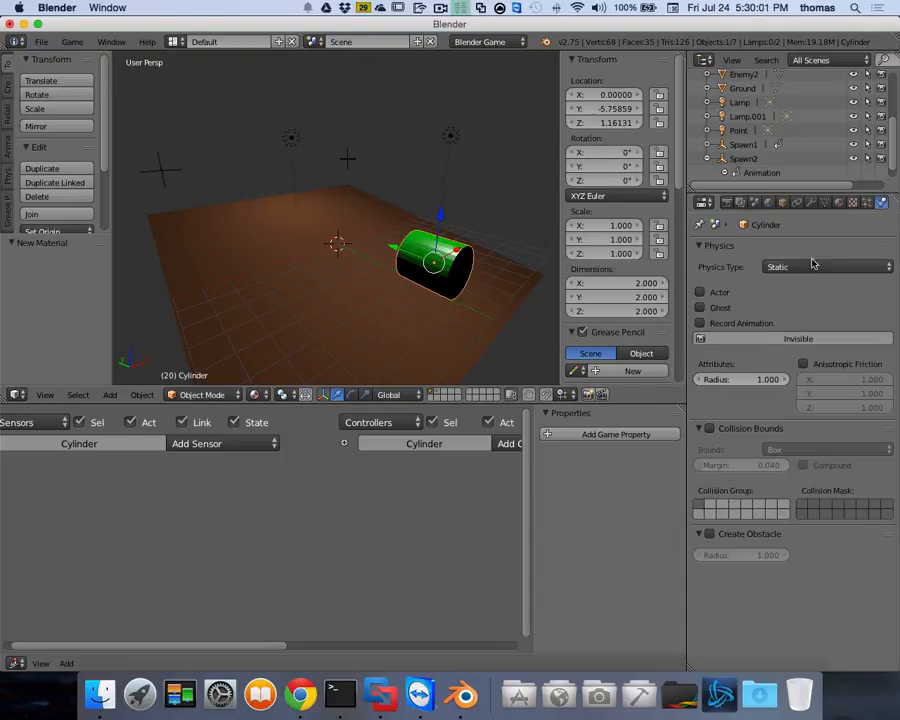
{"action": "left_click", "coordinate": [815, 268]}
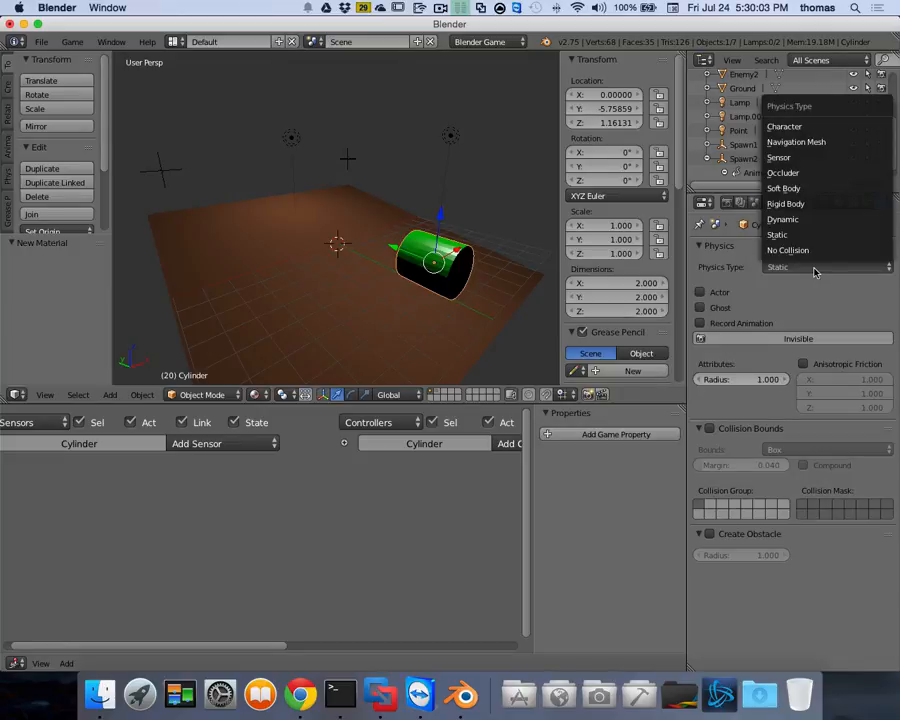
{"action": "left_click", "coordinate": [798, 128]}
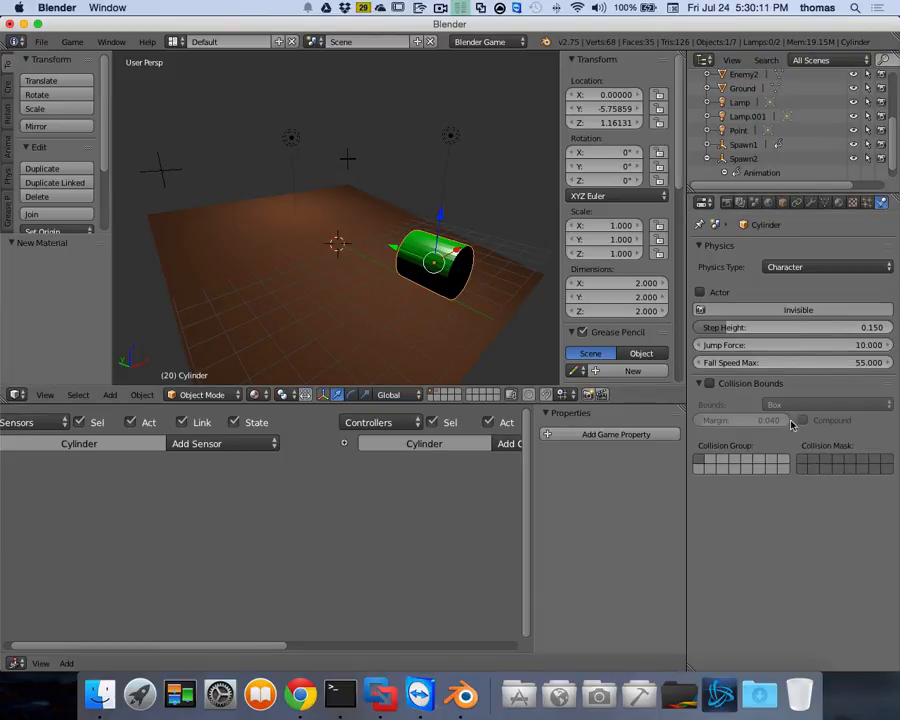
{"action": "left_click", "coordinate": [710, 384]}
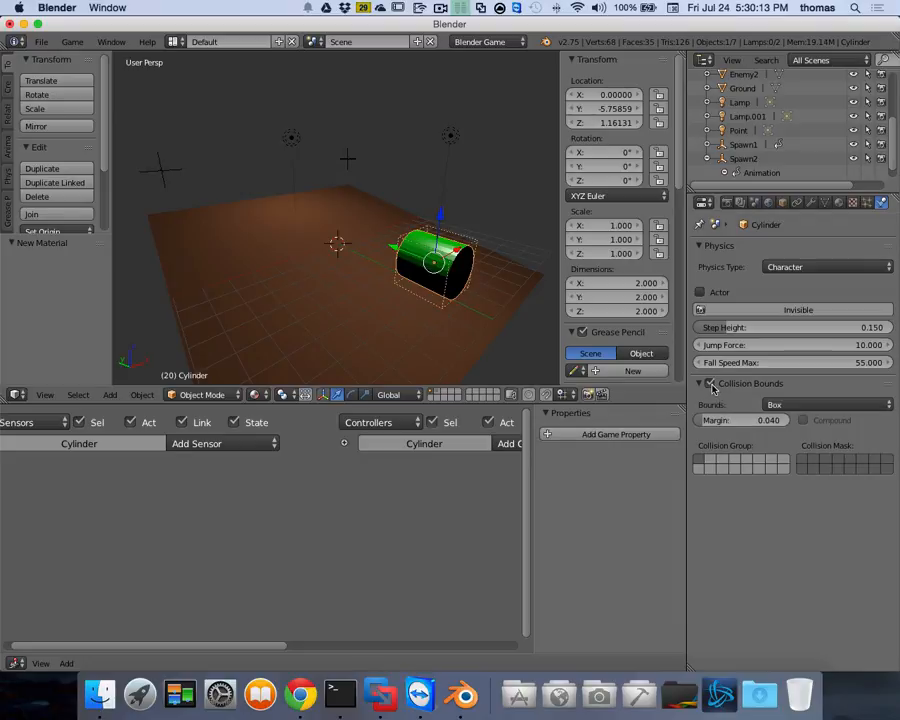
{"action": "left_click", "coordinate": [790, 405]}
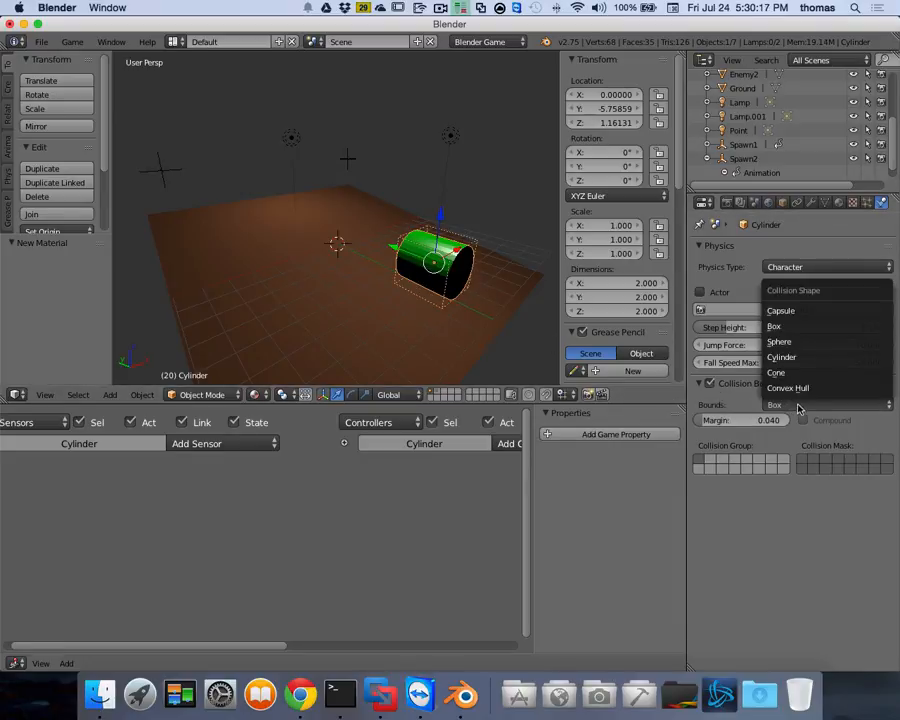
{"action": "left_click", "coordinate": [785, 358]}
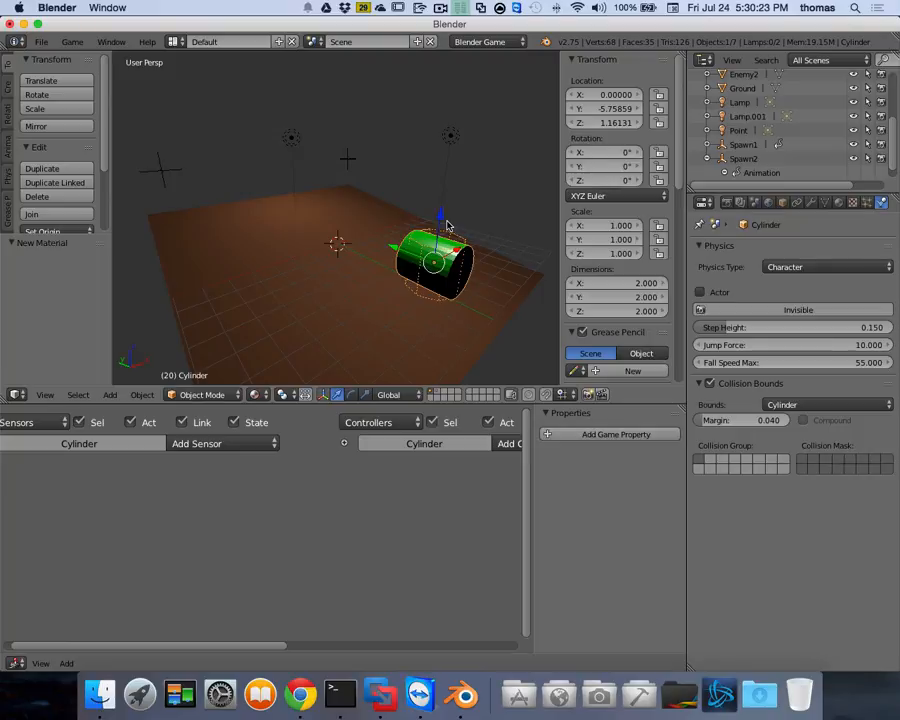
Set the cylinder's origin to its geometry.
{"action": "scroll", "coordinate": [75, 110], "scroll_direction": "down", "scroll_amount": 5}
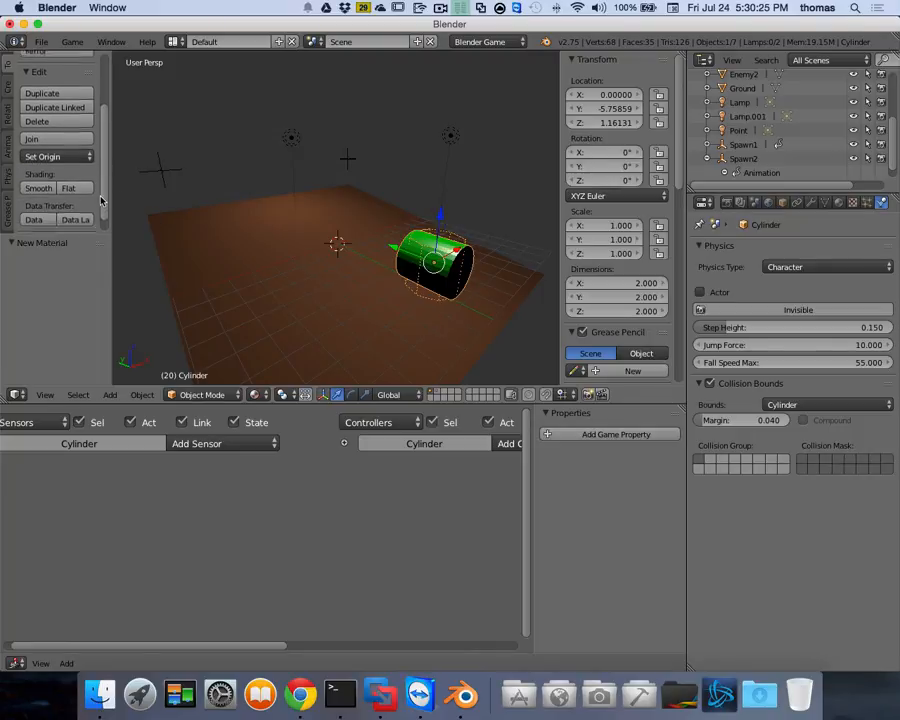
{"action": "left_click", "coordinate": [45, 153]}
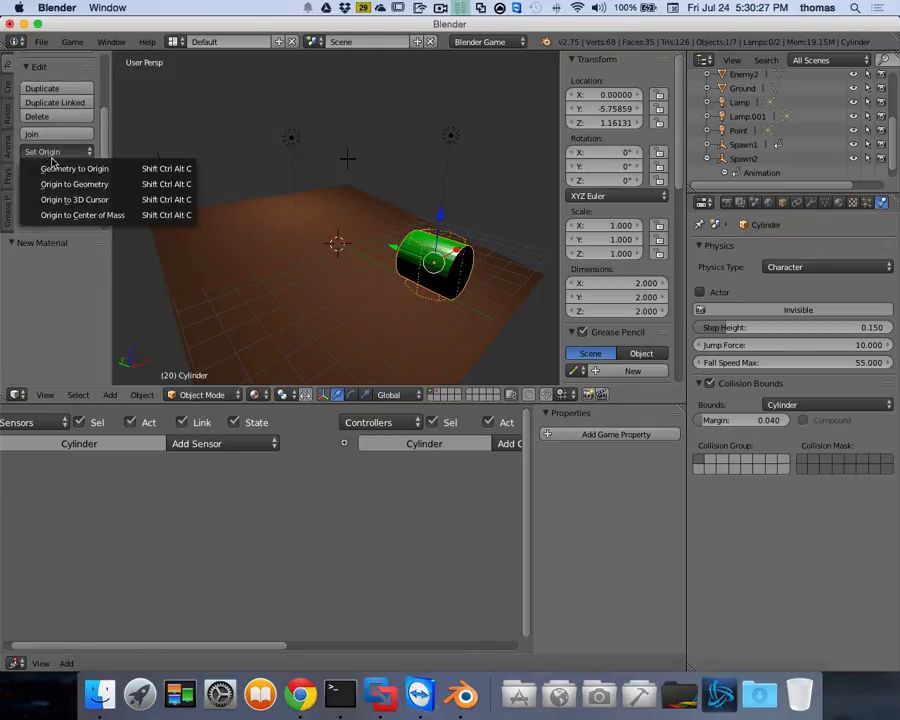
{"action": "left_click", "coordinate": [63, 185]}
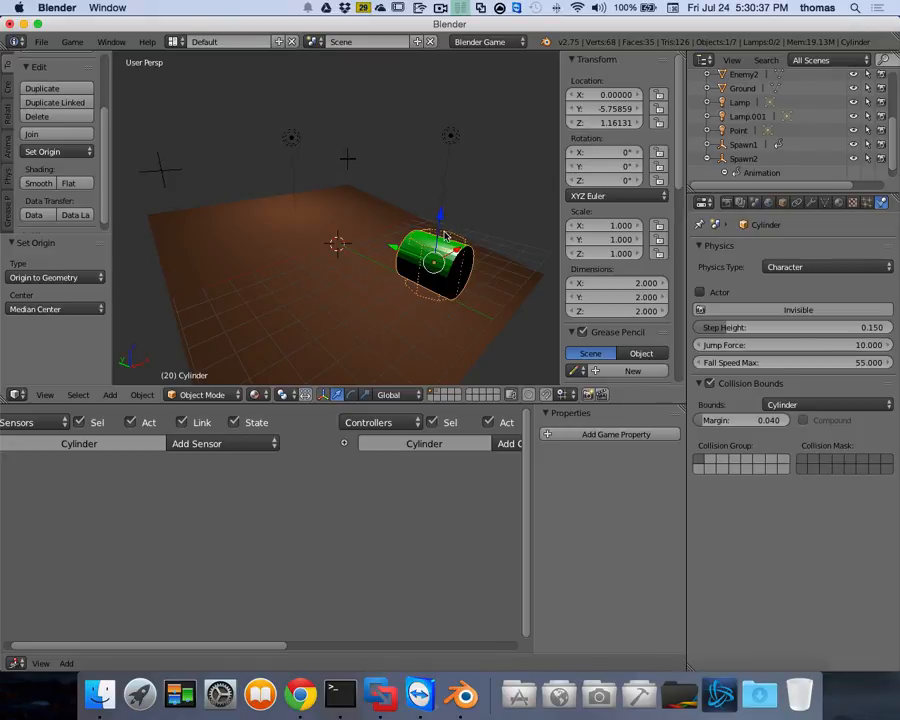
Rotate the cylinder's whole mesh -90° about the global X axis in Edit Mode and return to Object Mode.
{"action": "key", "text": "Tab"}
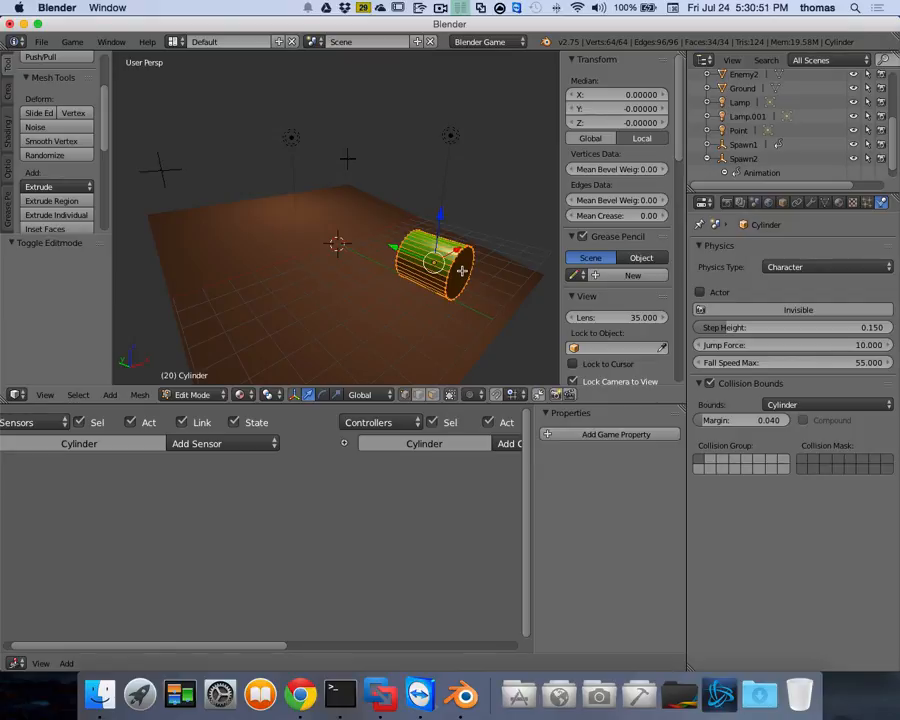
{"action": "key", "text": "r"}
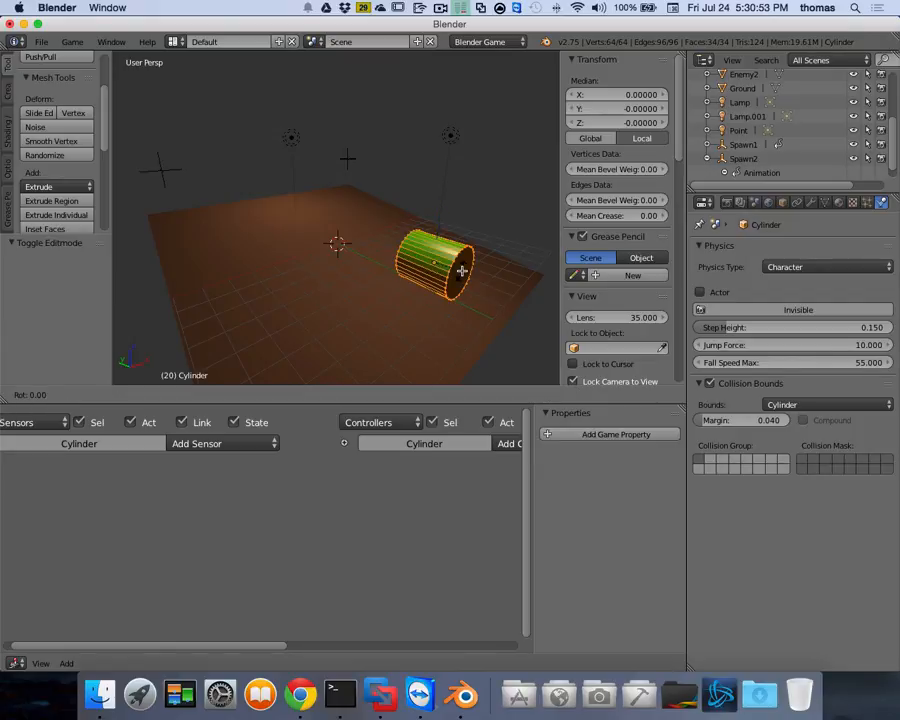
{"action": "key", "text": "x"}
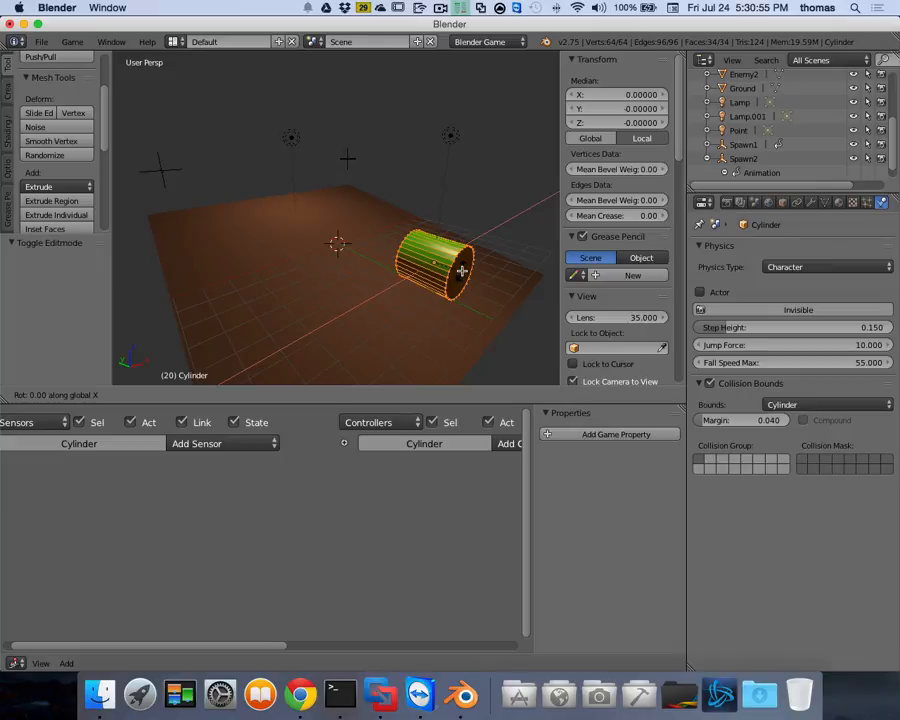
{"action": "type", "text": "-90"}
{"action": "key", "text": "Return"}
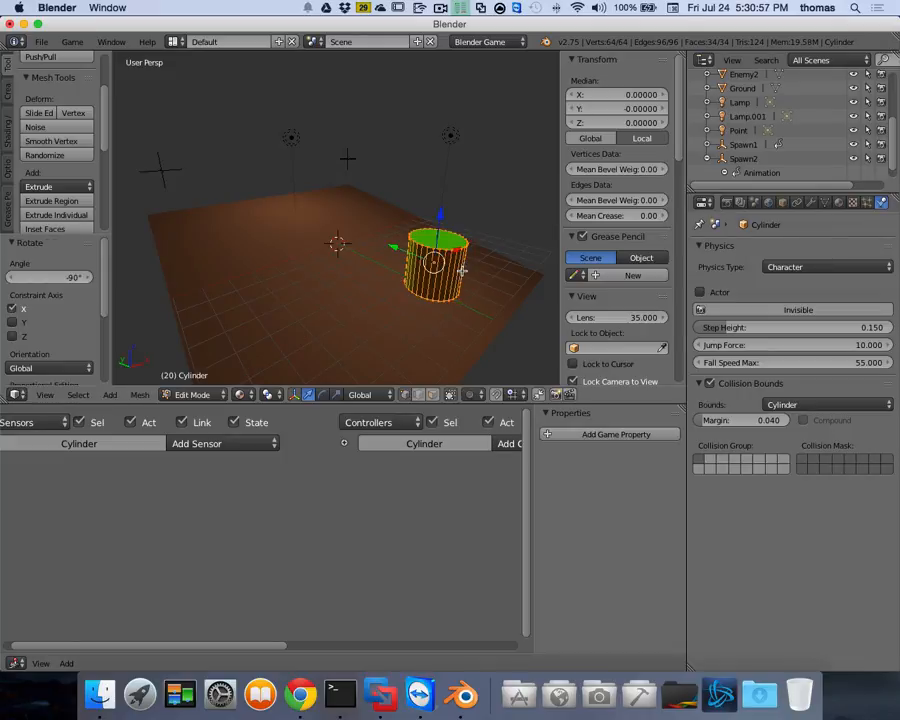
{"action": "key", "text": "Tab"}
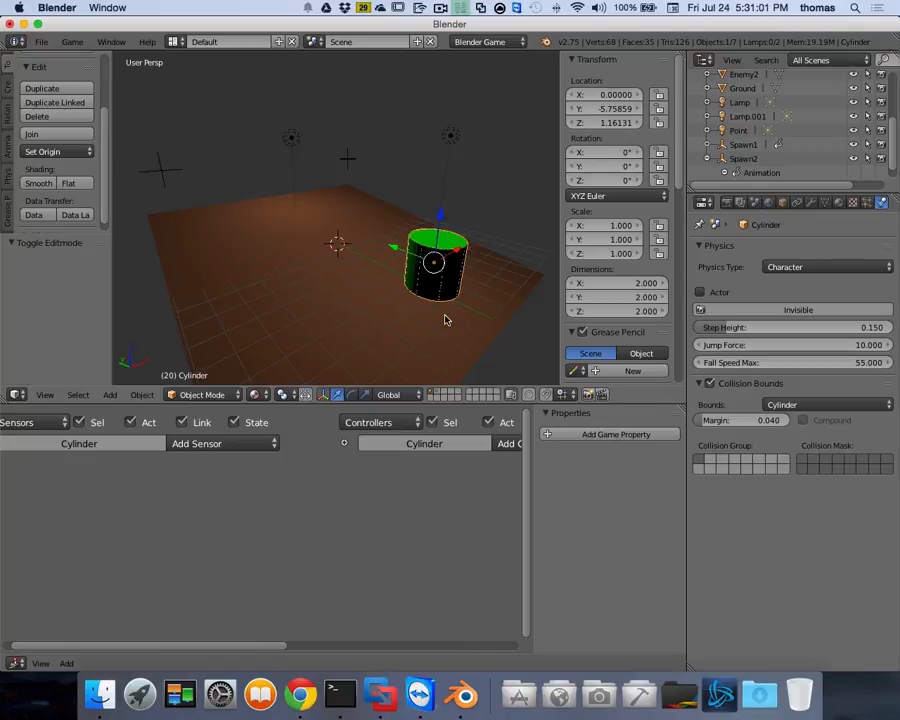
Try rotating the cylinder object 90° about global X, undo it and clear the object's rotation.
{"action": "key", "text": "r"}
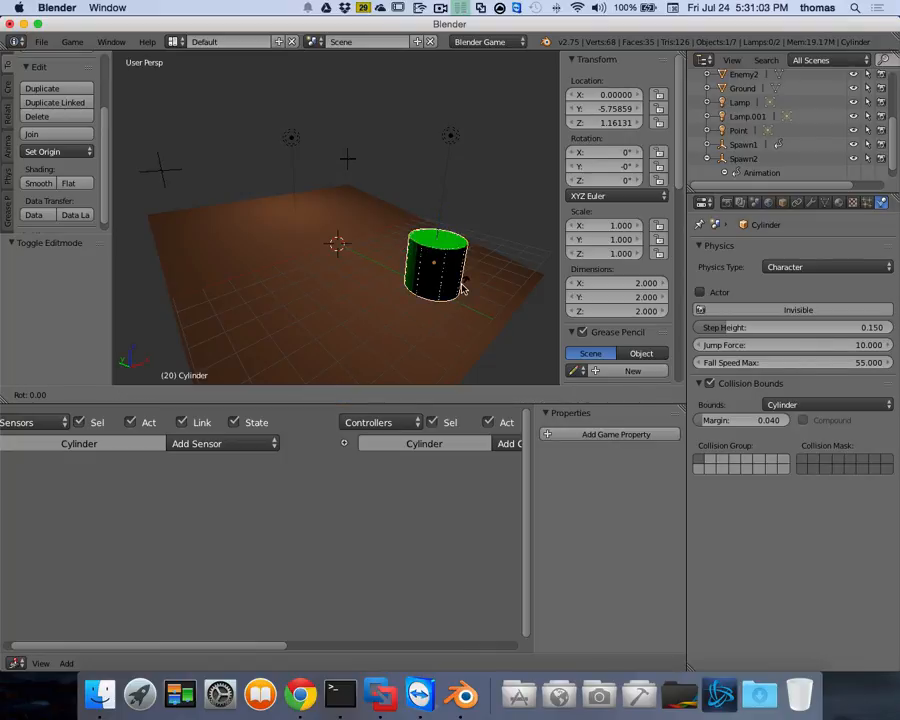
{"action": "type", "text": "x90"}
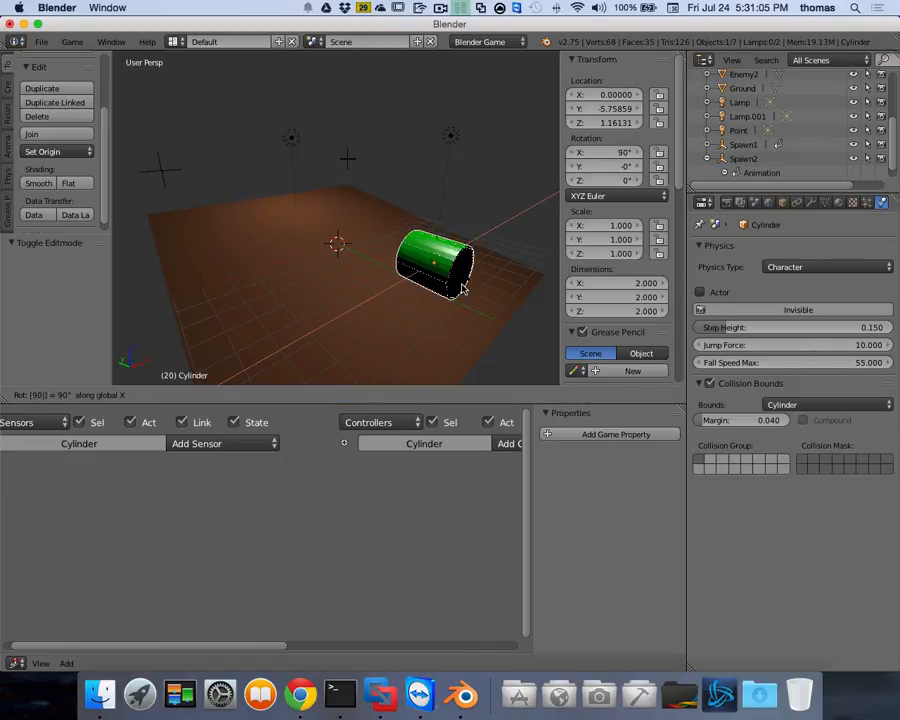
{"action": "key", "text": "Return"}
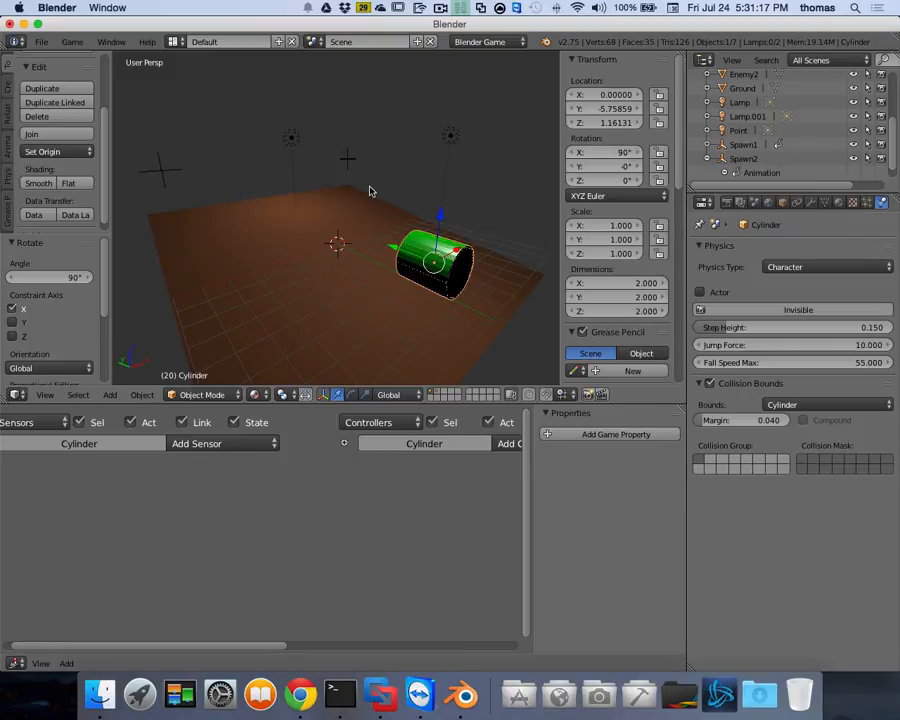
{"action": "key", "text": "ctrl+z"}
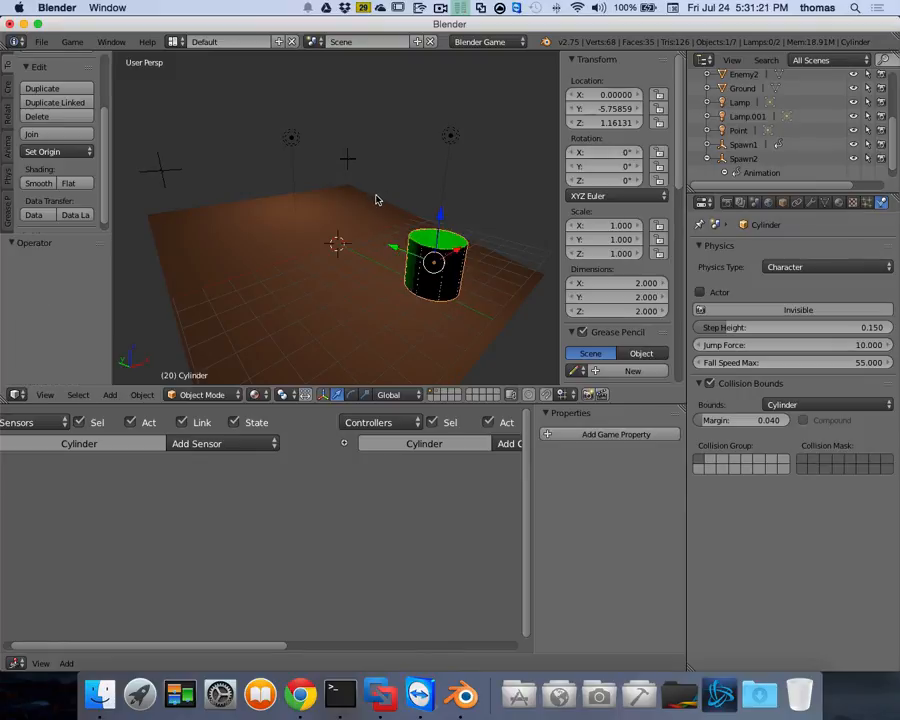
{"action": "key", "text": "alt+r"}
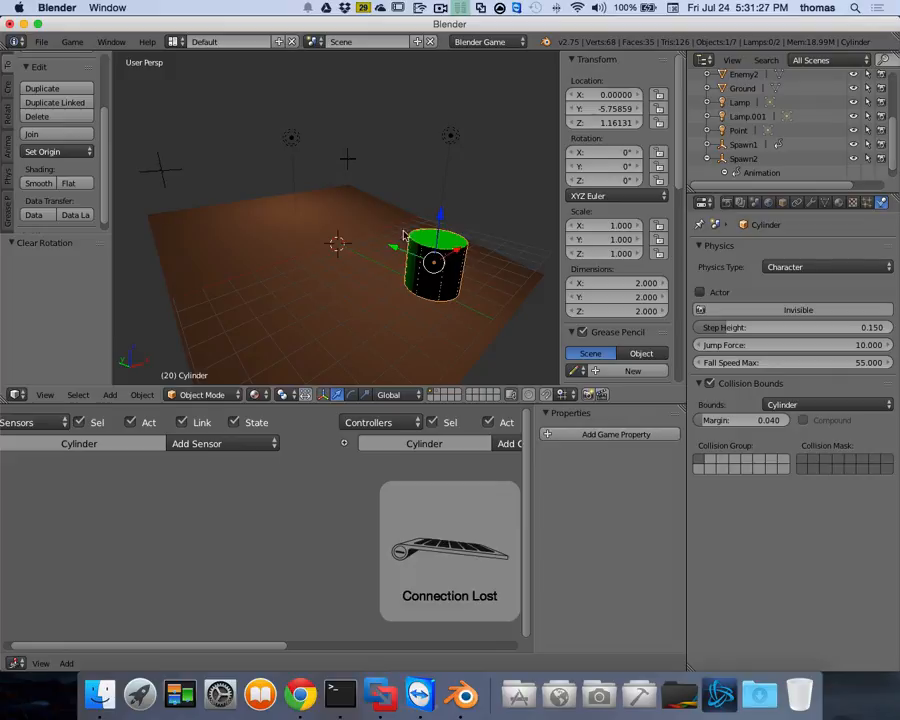
Rotate the cylinder object 90° about global X and clear that rotation again.
{"action": "key", "text": "r"}
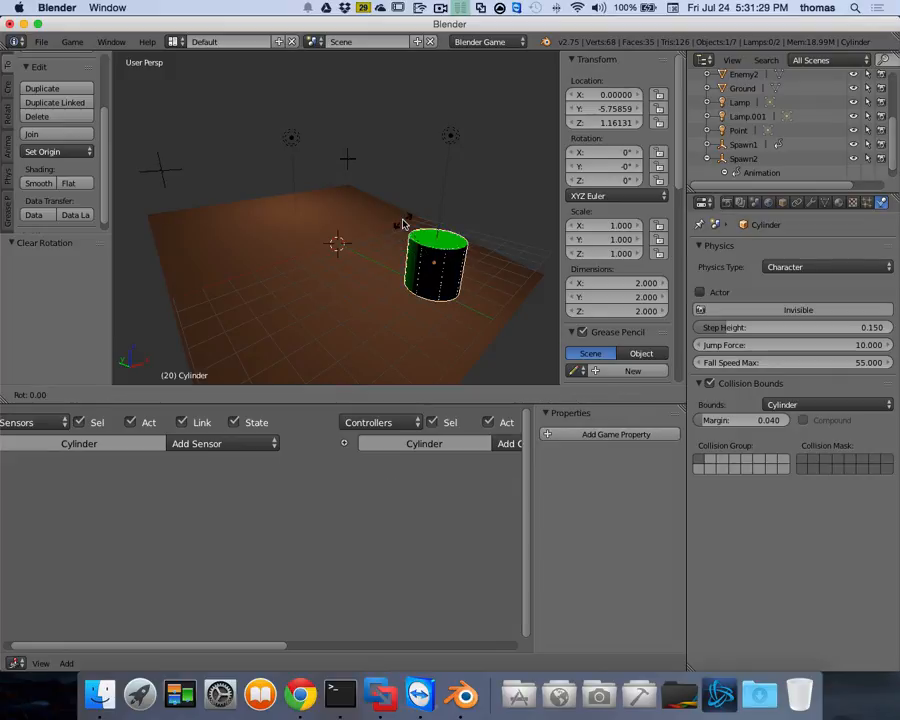
{"action": "type", "text": "x90"}
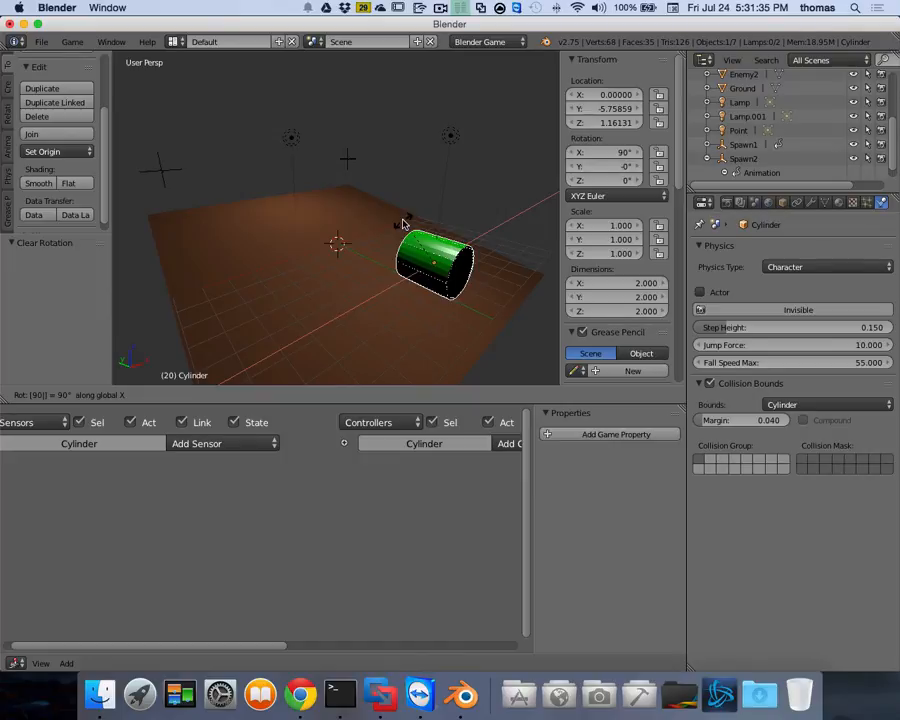
{"action": "key", "text": "Return"}
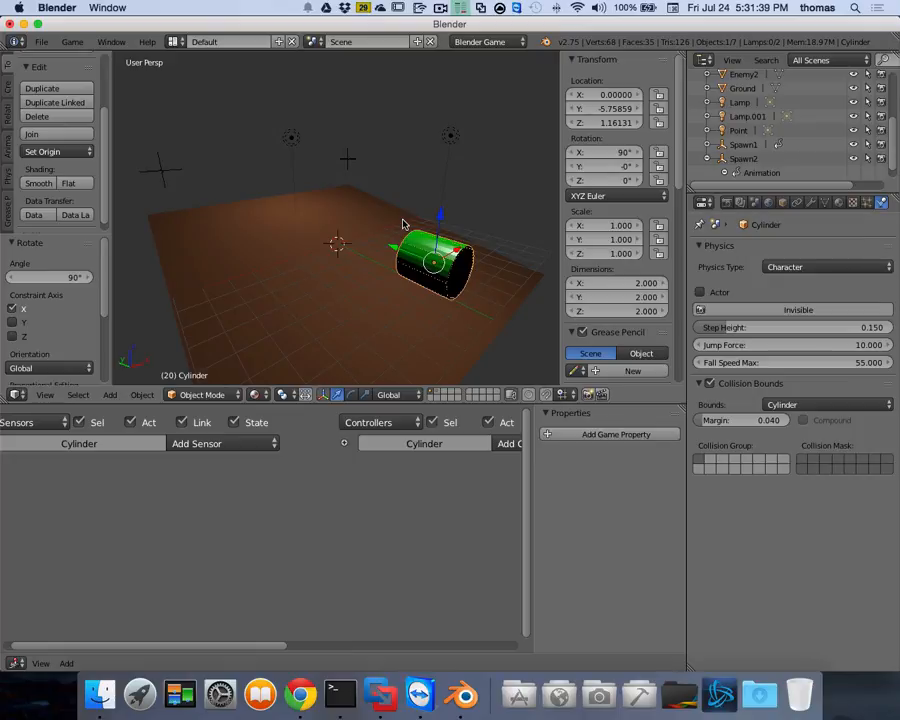
{"action": "key", "text": "alt+r"}
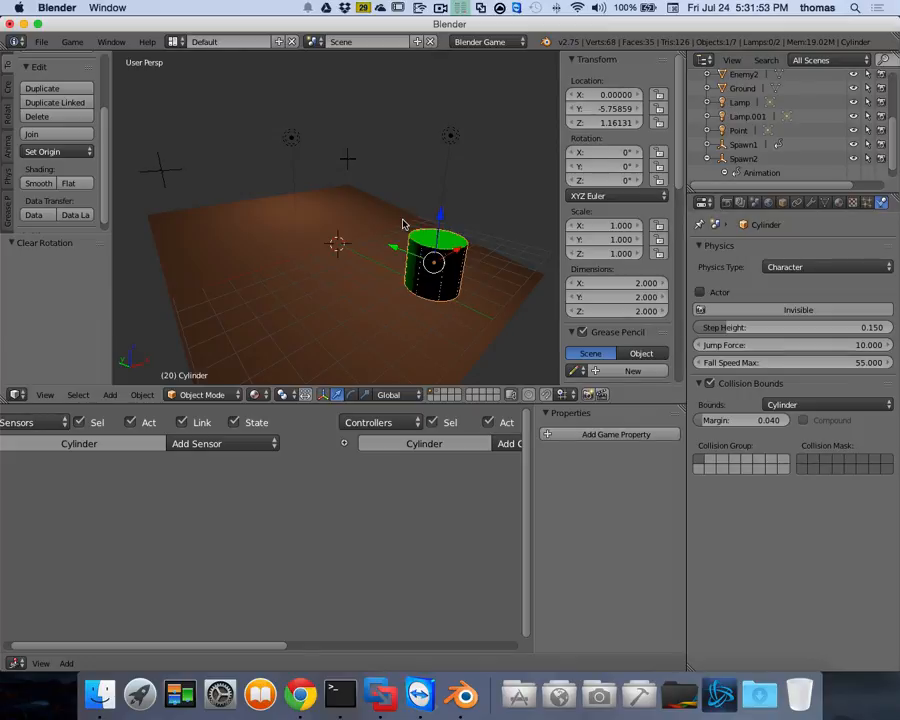
Rotate the cylinder 90° about the global X axis in Object Mode so that it lies on its side.
{"action": "type", "text": "r"}
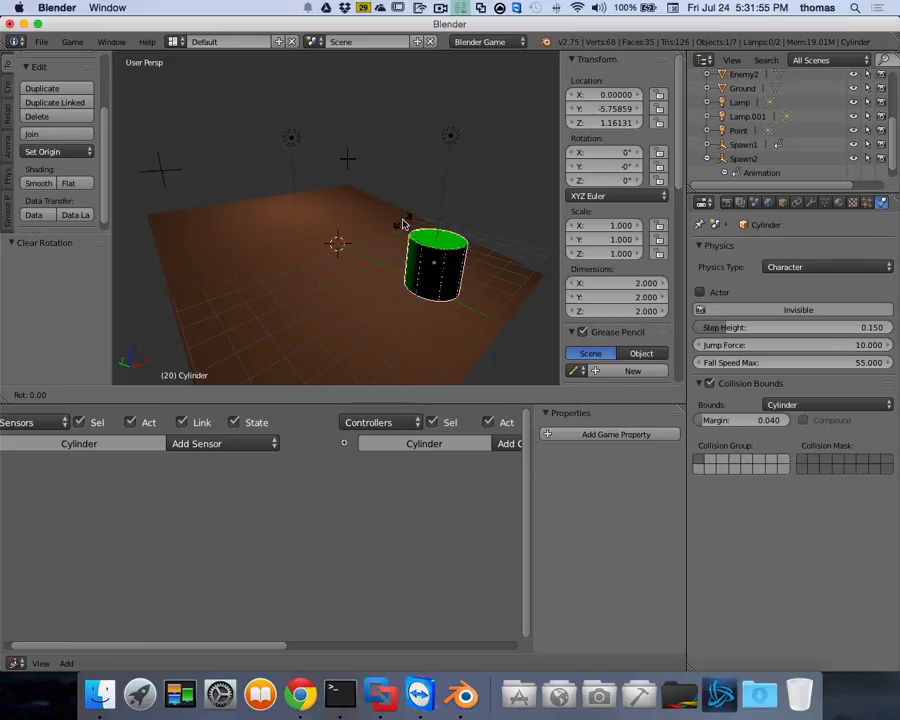
{"action": "type", "text": "x90"}
{"action": "key", "text": "Return"}
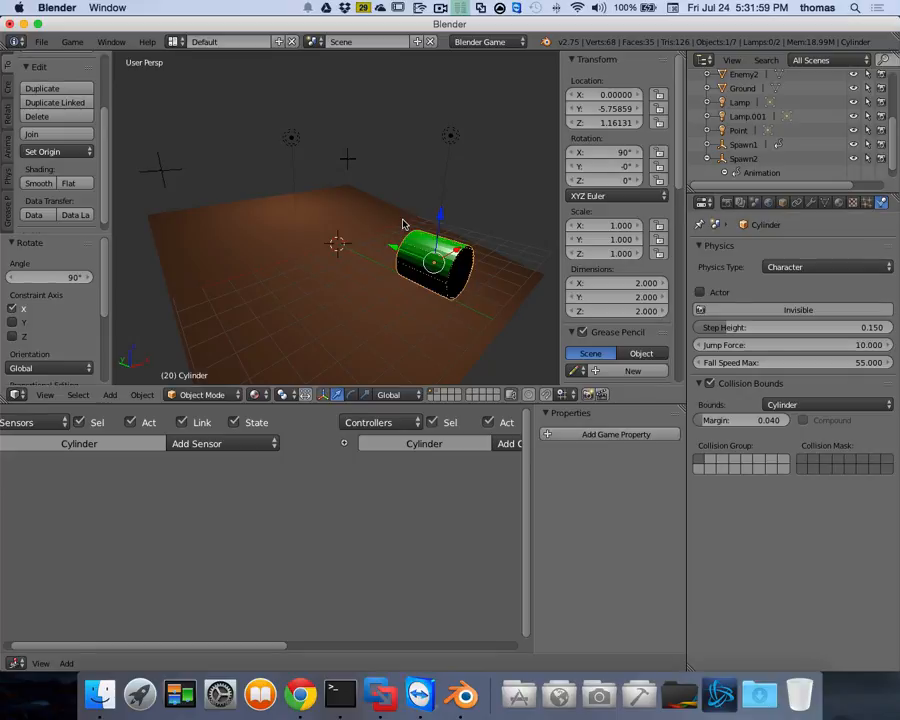
{"action": "key", "text": "ctrl+s"}
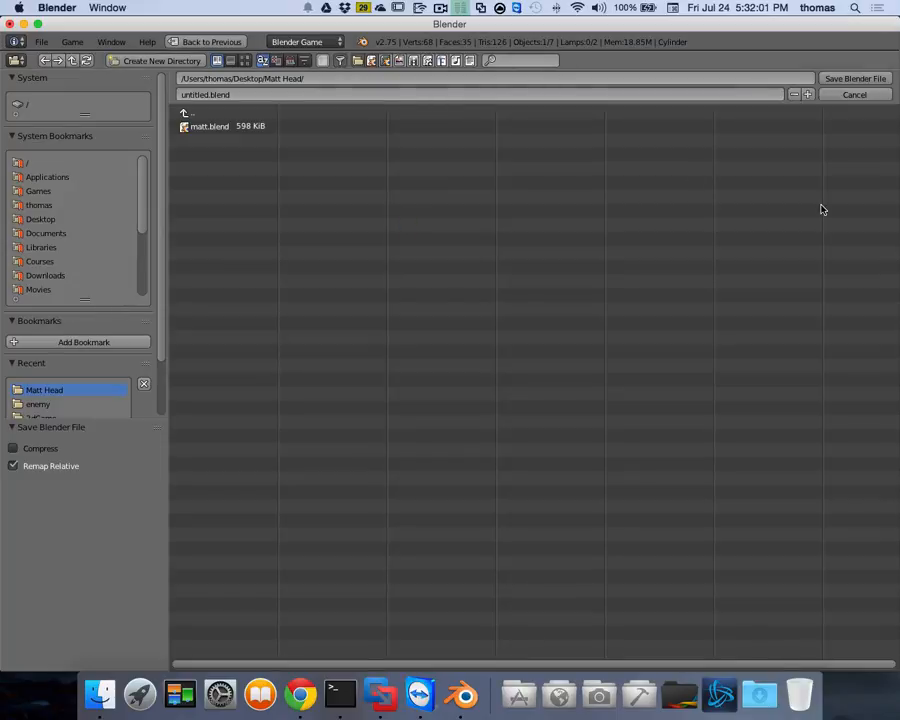
{"action": "left_click", "coordinate": [865, 95]}
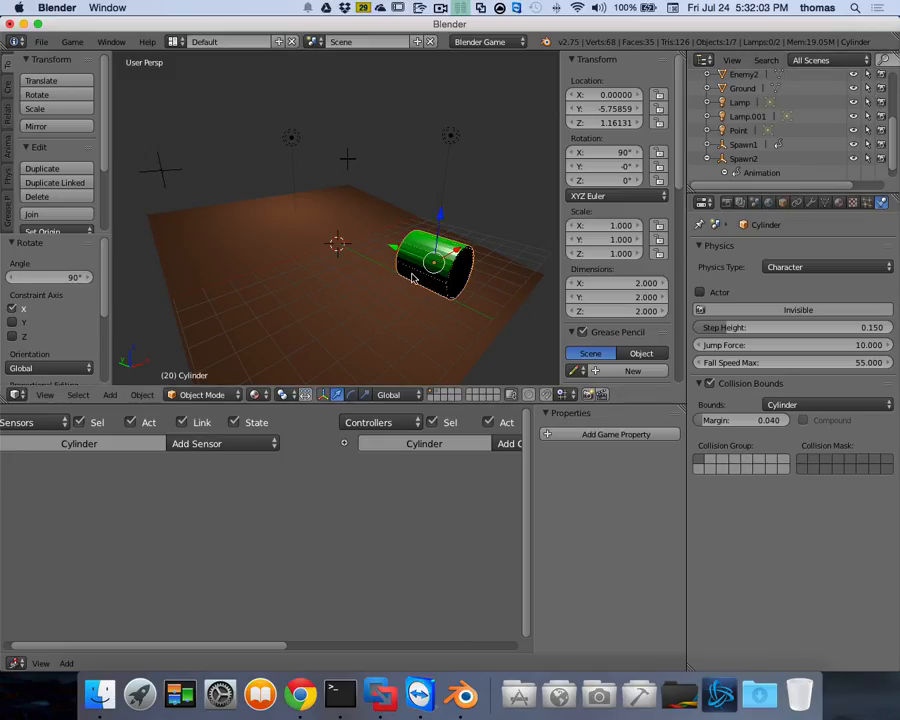
{"action": "middle_click_drag", "start_coordinate": [436, 281], "coordinate": [464, 275]}
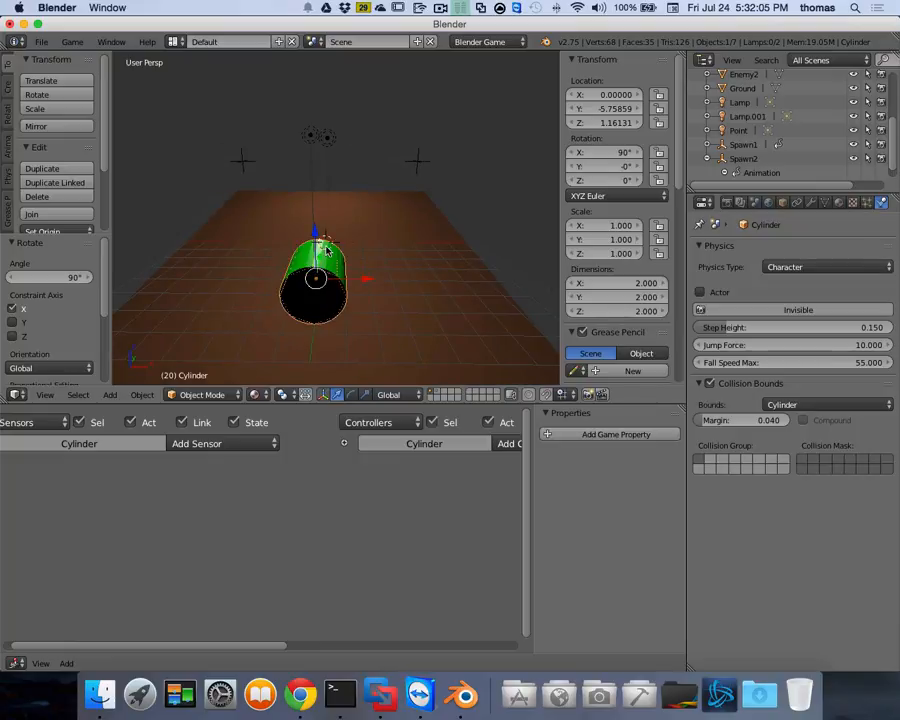
Play-test the game to check how the cylinder lying on its side reacts to the rolling balls.
{"action": "key", "text": "p"}
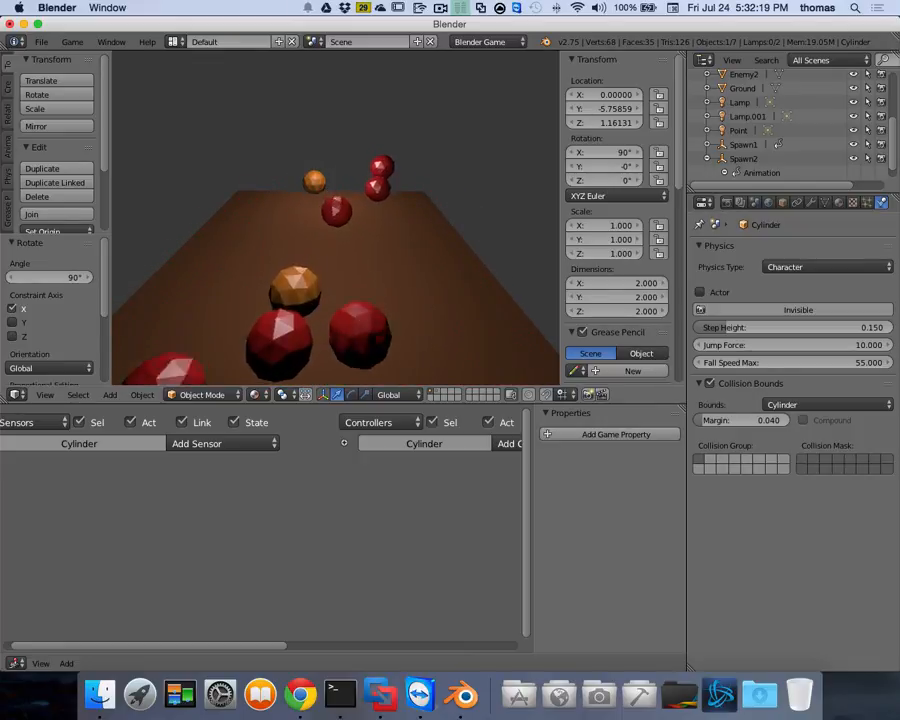
{"action": "key", "text": "Escape"}
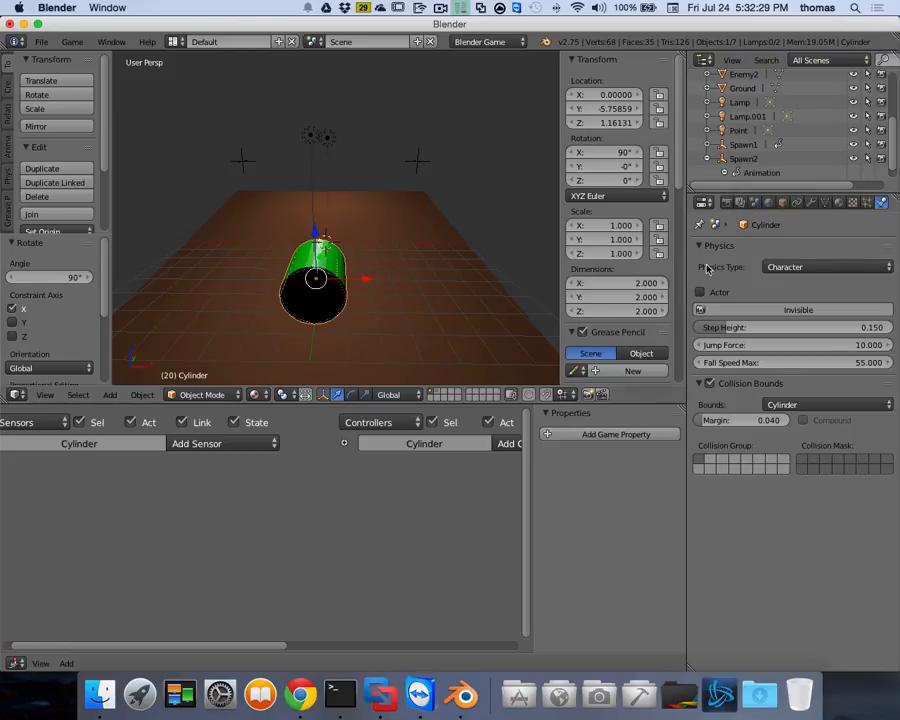
Raise the friction in the cylinder material's physics settings to 4.6 and play-test the game.
{"action": "left_click", "coordinate": [840, 203]}
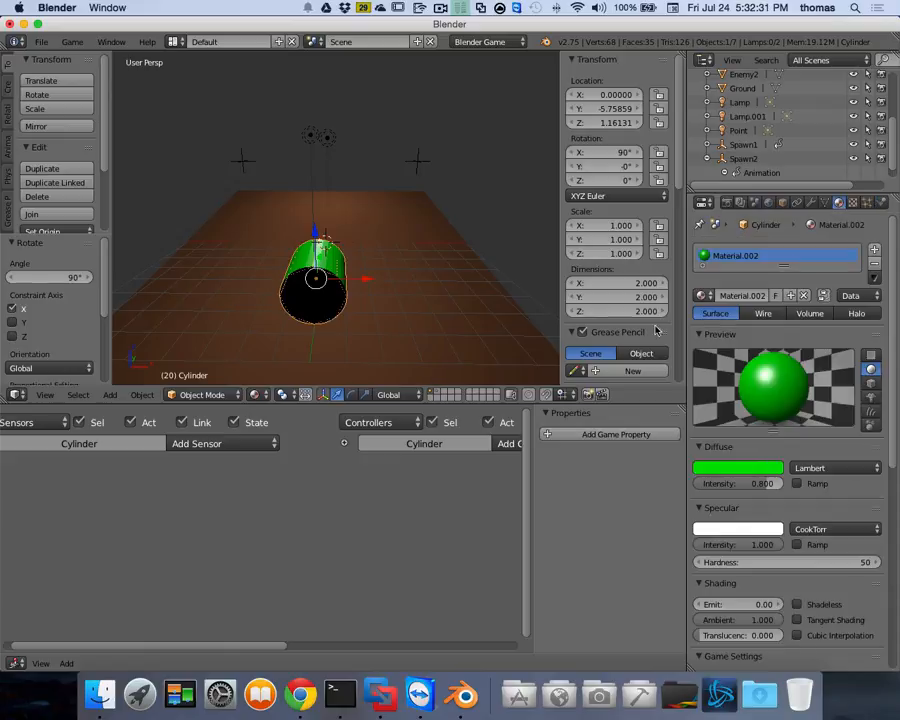
{"action": "scroll", "coordinate": [800, 472], "scroll_direction": "down", "scroll_amount": 6}
{"action": "scroll", "coordinate": [800, 472], "scroll_direction": "down", "scroll_amount": 2}
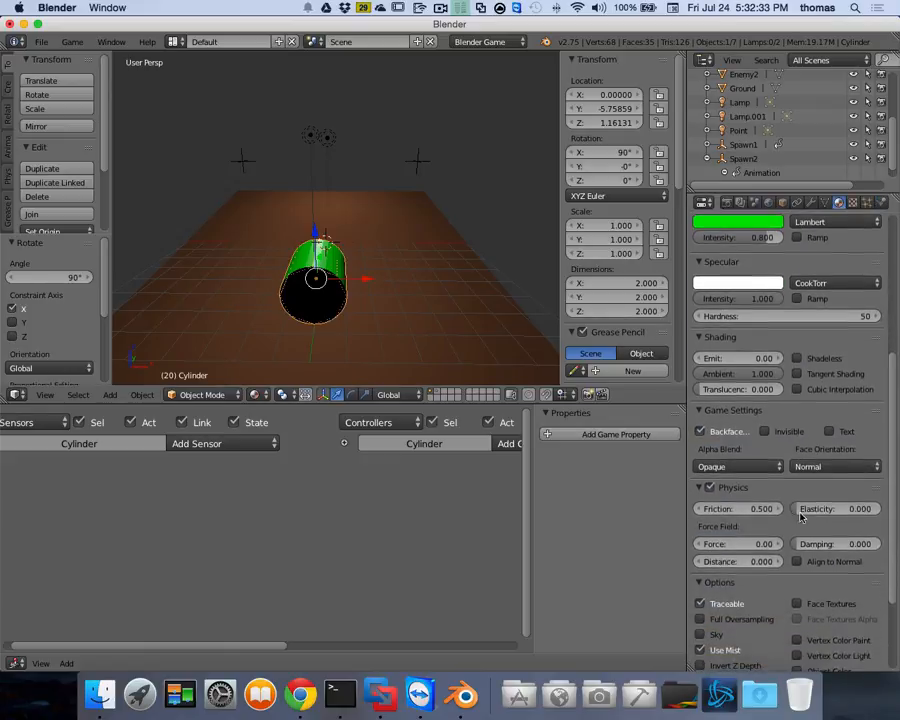
{"action": "scroll", "coordinate": [770, 495], "scroll_direction": "down", "scroll_amount": 2}
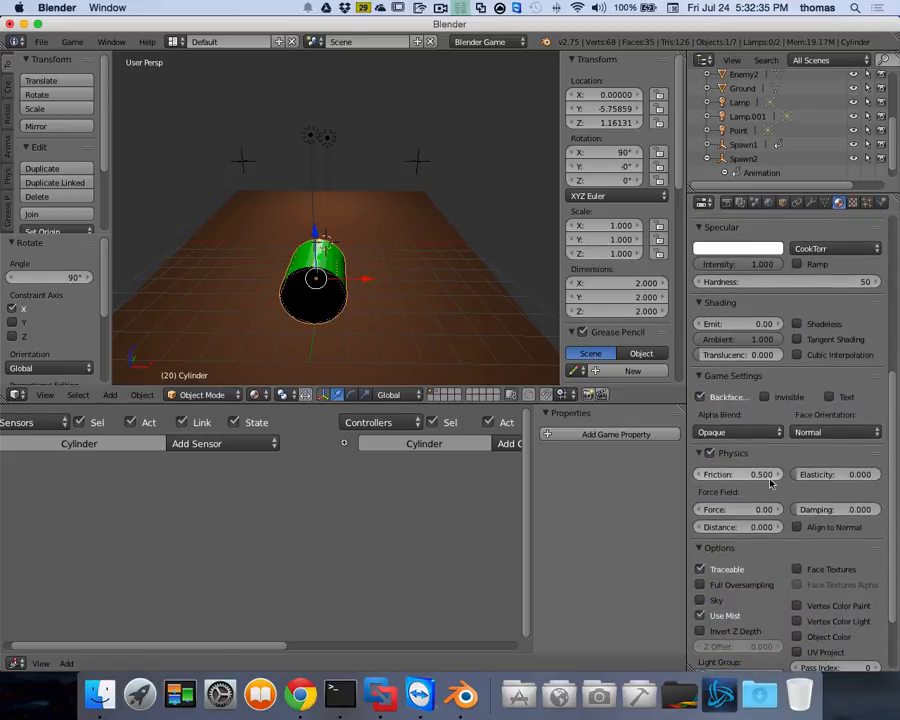
{"action": "left_click", "coordinate": [714, 477]}
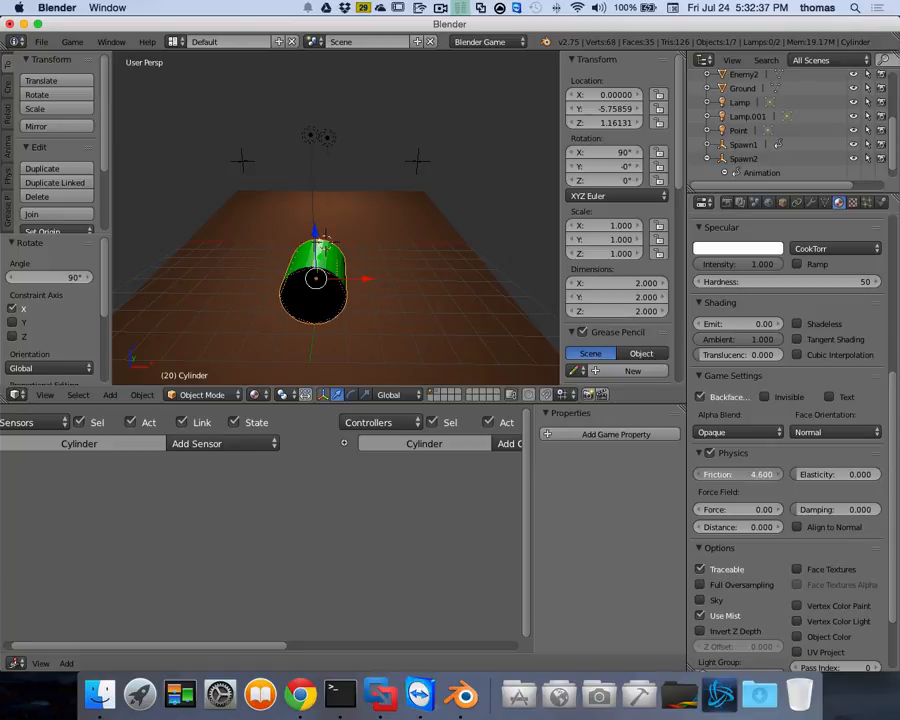
{"action": "key", "text": "p"}
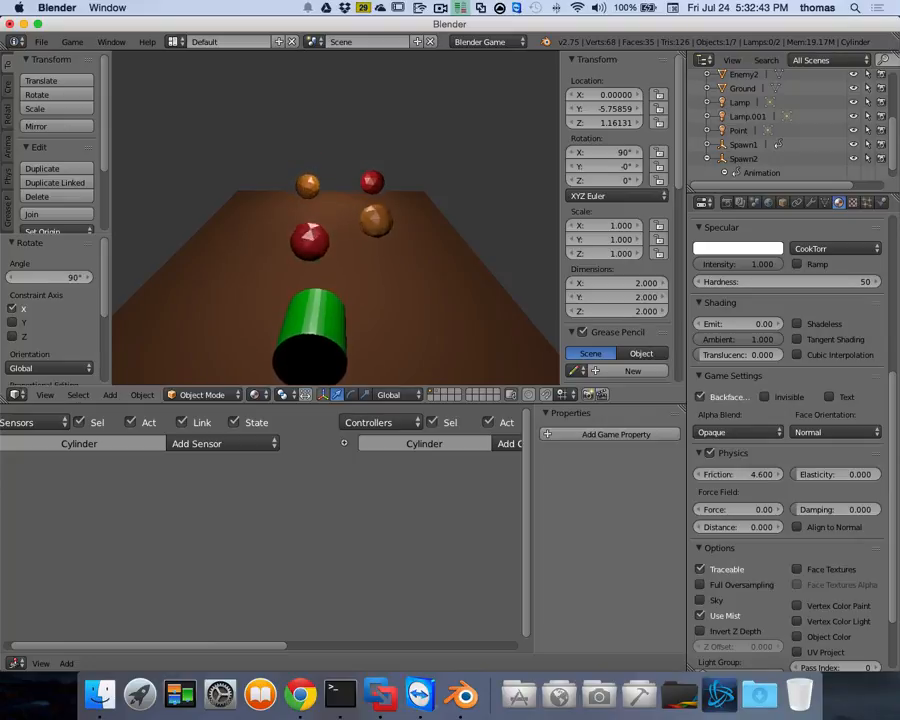
{"action": "key", "text": "Escape"}
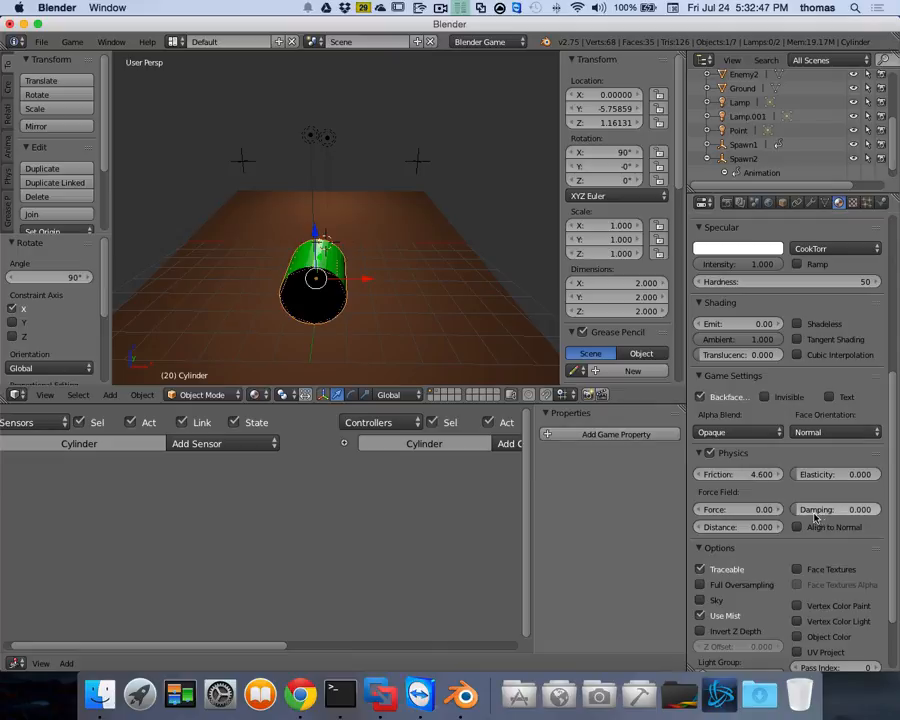
Try a damping of 1 on the cylinder material in a play-test, and undo the damping and friction changes.
{"action": "left_click_drag", "start_coordinate": [799, 509], "coordinate": [888, 509]}
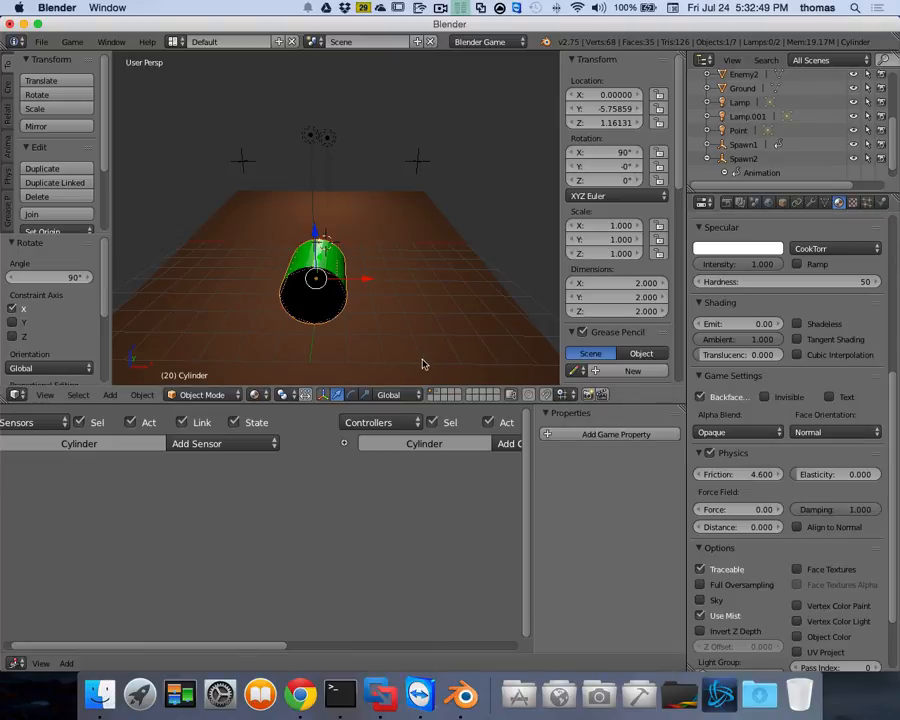
{"action": "key", "text": "p"}
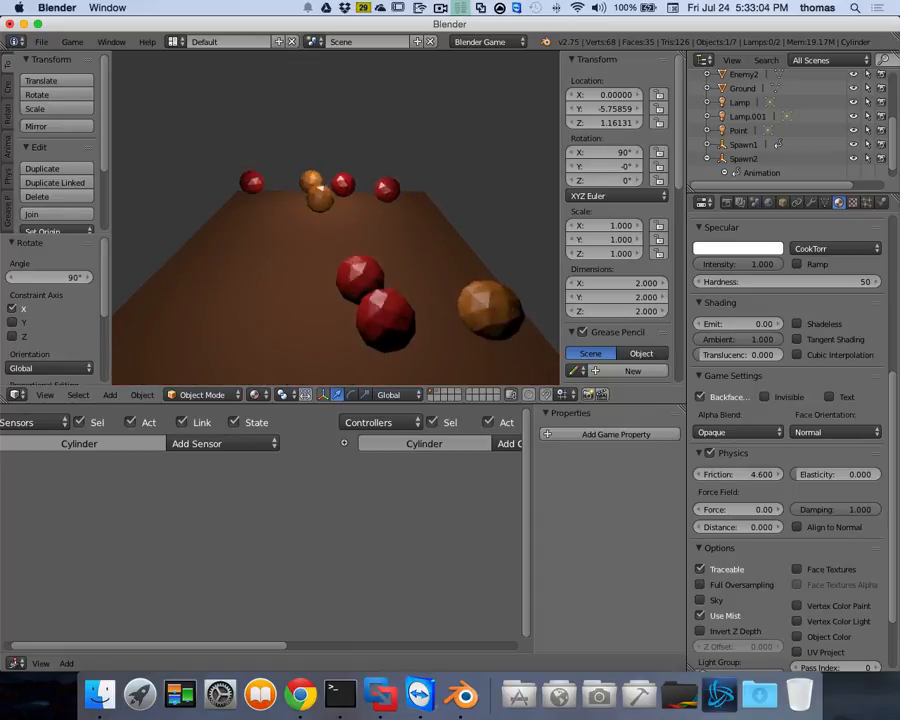
{"action": "key", "text": "Escape"}
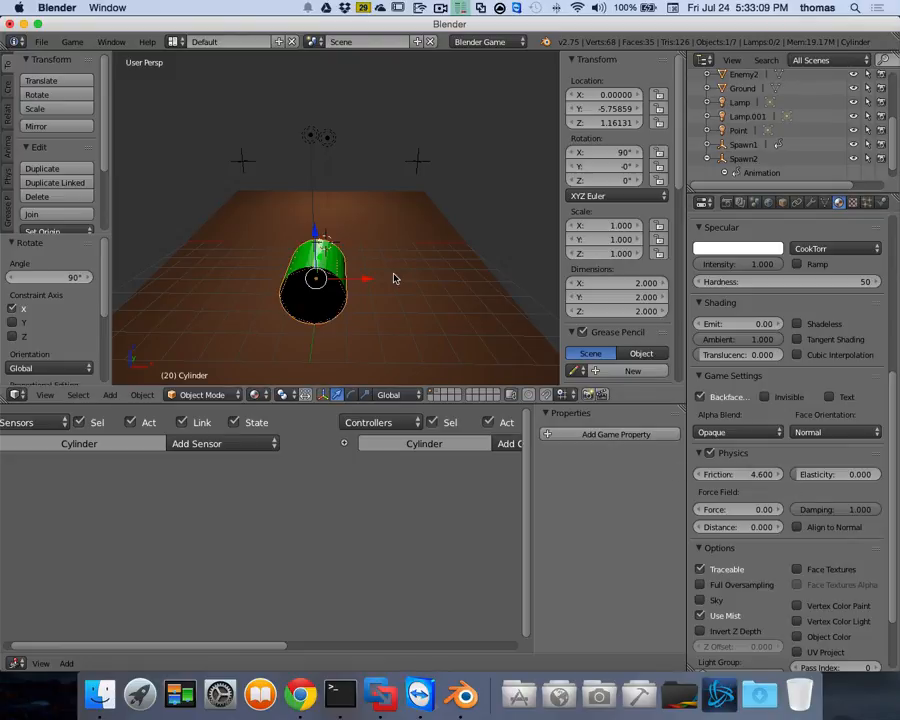
{"action": "key", "text": "ctrl+z"}
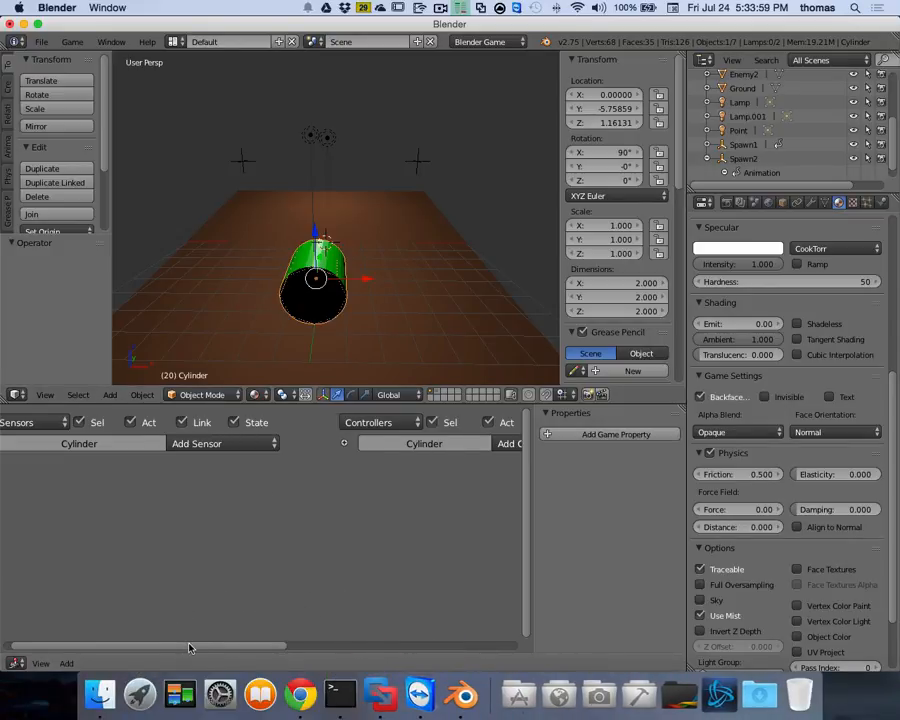
Rename the cylinder object to Player.
{"action": "left_click_drag", "start_coordinate": [189, 647], "coordinate": [213, 652]}
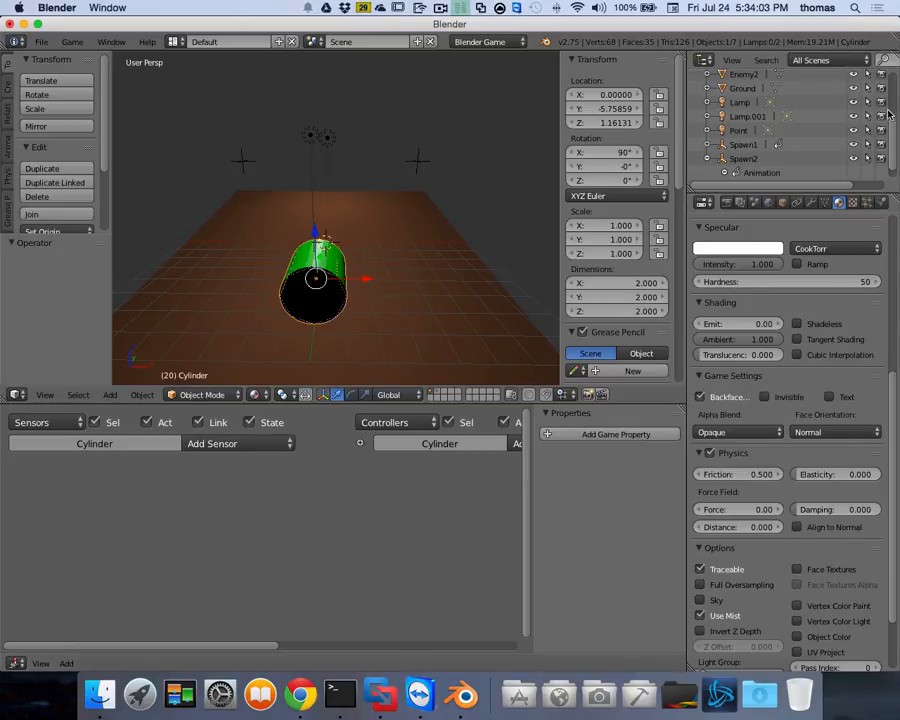
{"action": "scroll", "coordinate": [895, 135], "scroll_direction": "up", "scroll_amount": 1}
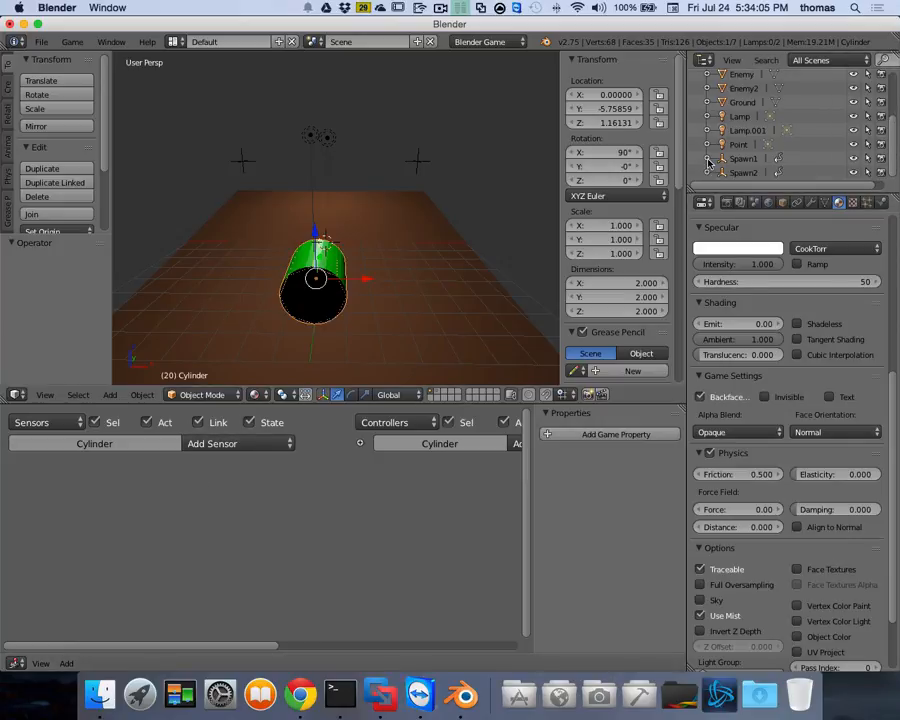
{"action": "scroll", "coordinate": [896, 140], "scroll_direction": "up", "scroll_amount": 5}
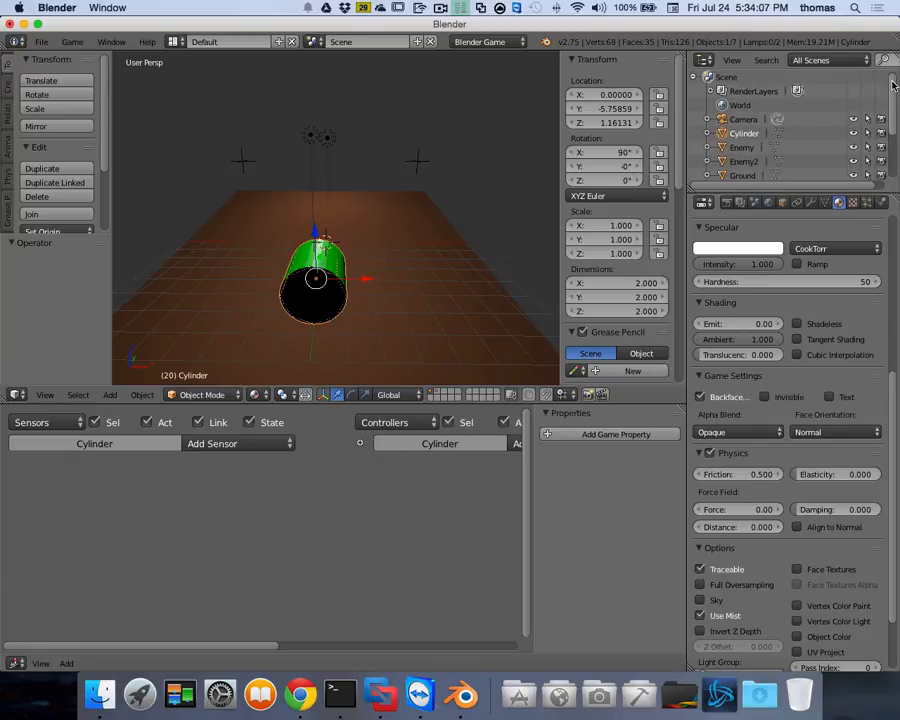
{"action": "double_click", "coordinate": [745, 134]}
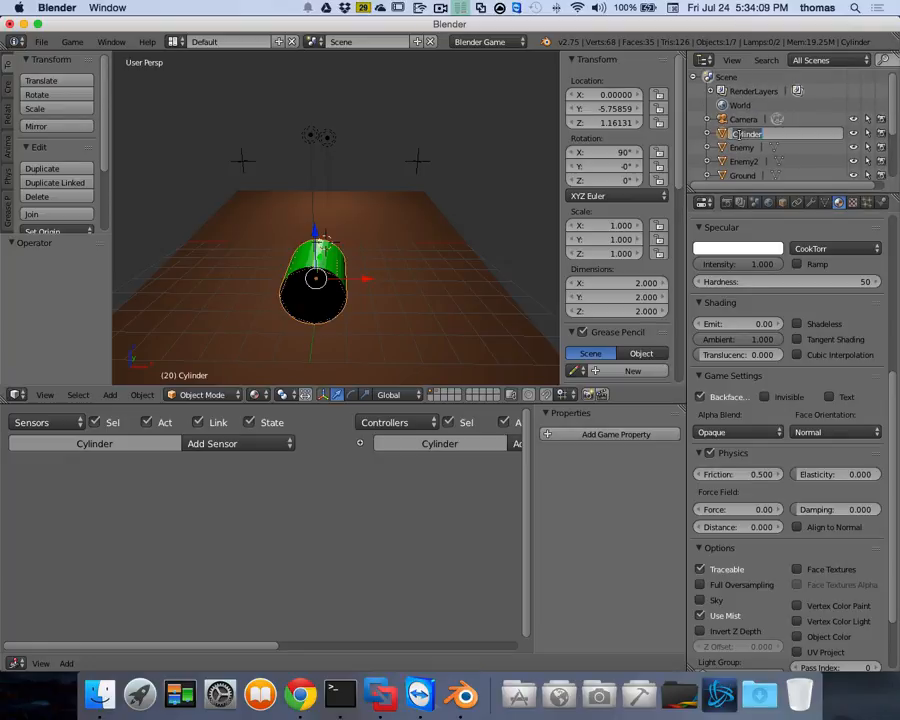
{"action": "type", "text": "Player"}
{"action": "key", "text": "Return"}
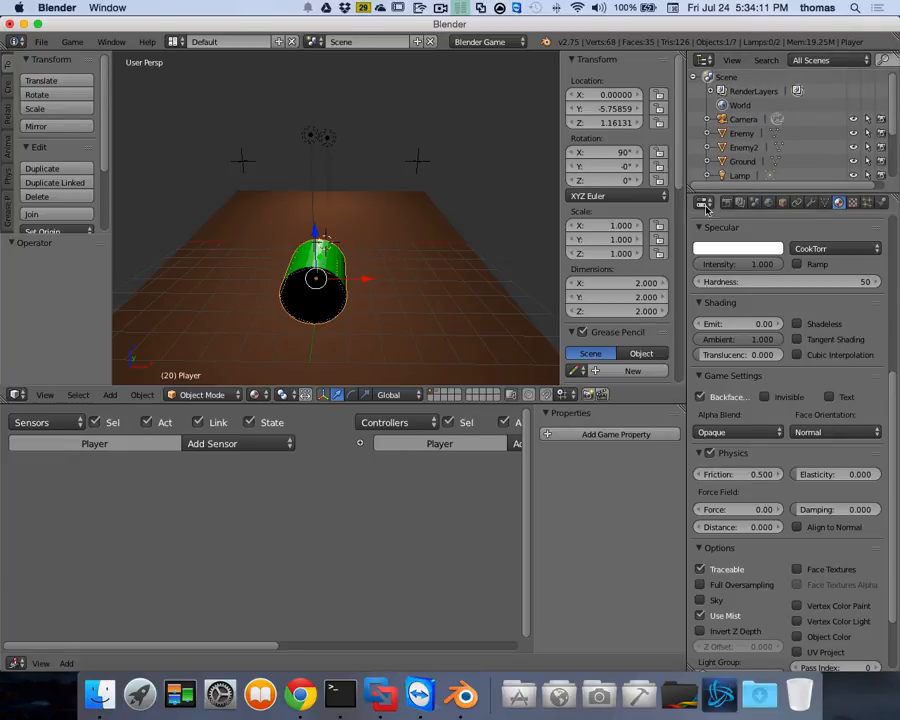
{"action": "scroll", "coordinate": [895, 104], "scroll_direction": "down", "scroll_amount": 3}
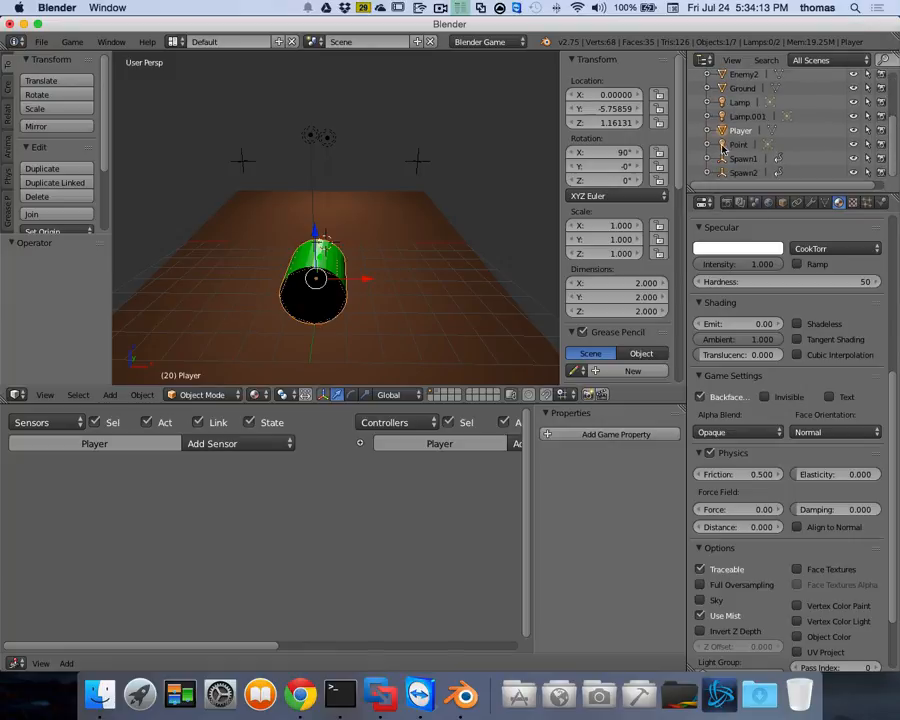
Add an Always sensor and a Constraint actuator to Player, with the location constraint limited to Loc Y.
{"action": "left_click", "coordinate": [223, 445]}
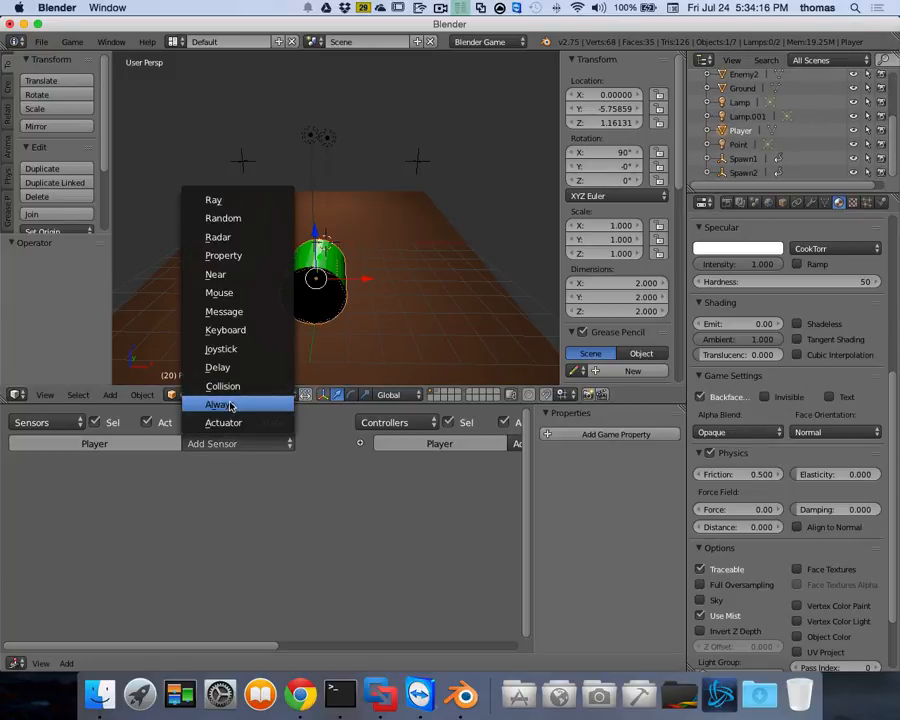
{"action": "left_click", "coordinate": [242, 404]}
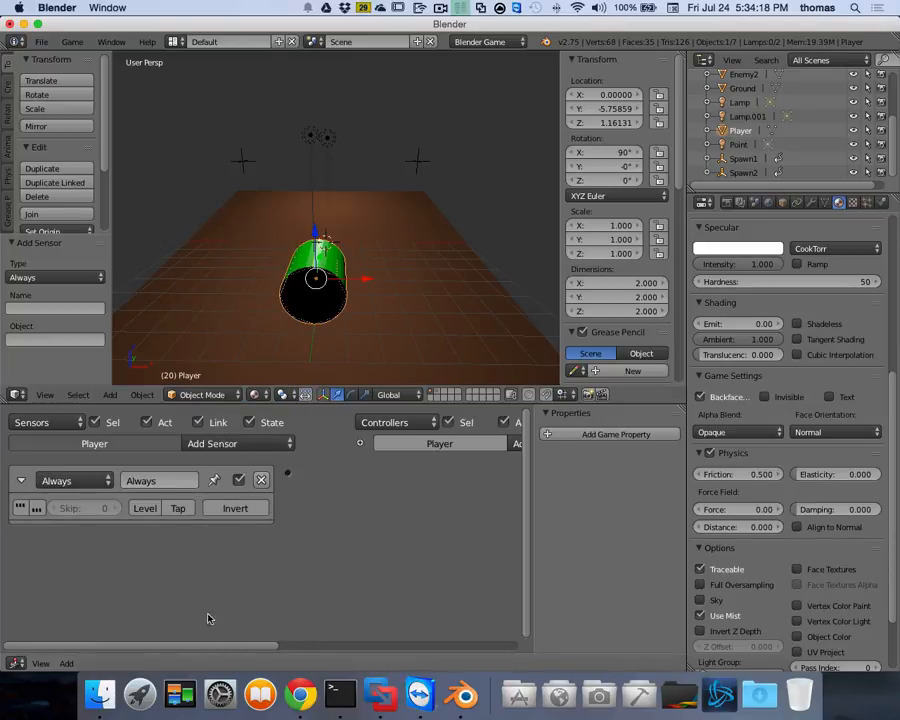
{"action": "left_click_drag", "start_coordinate": [231, 647], "coordinate": [536, 651]}
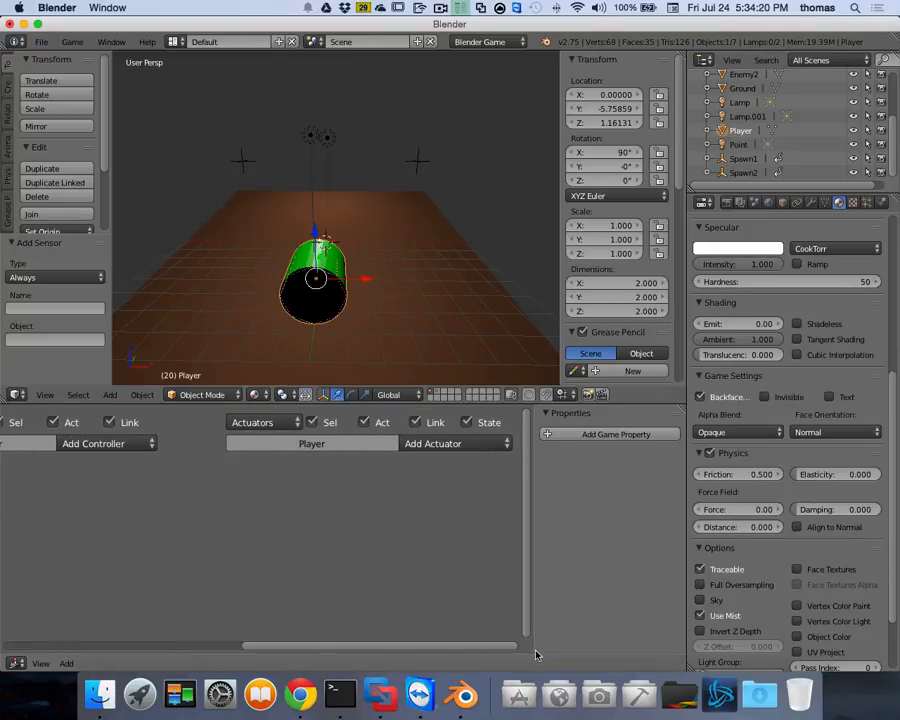
{"action": "left_click", "coordinate": [460, 446]}
{"action": "left_click", "coordinate": [455, 387]}
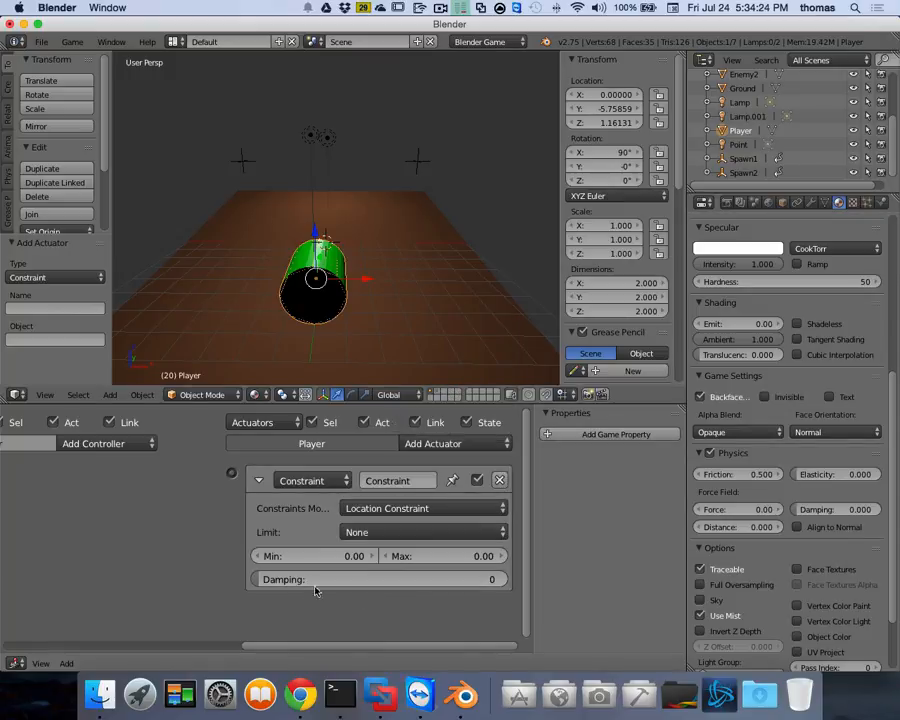
{"action": "left_click", "coordinate": [378, 532]}
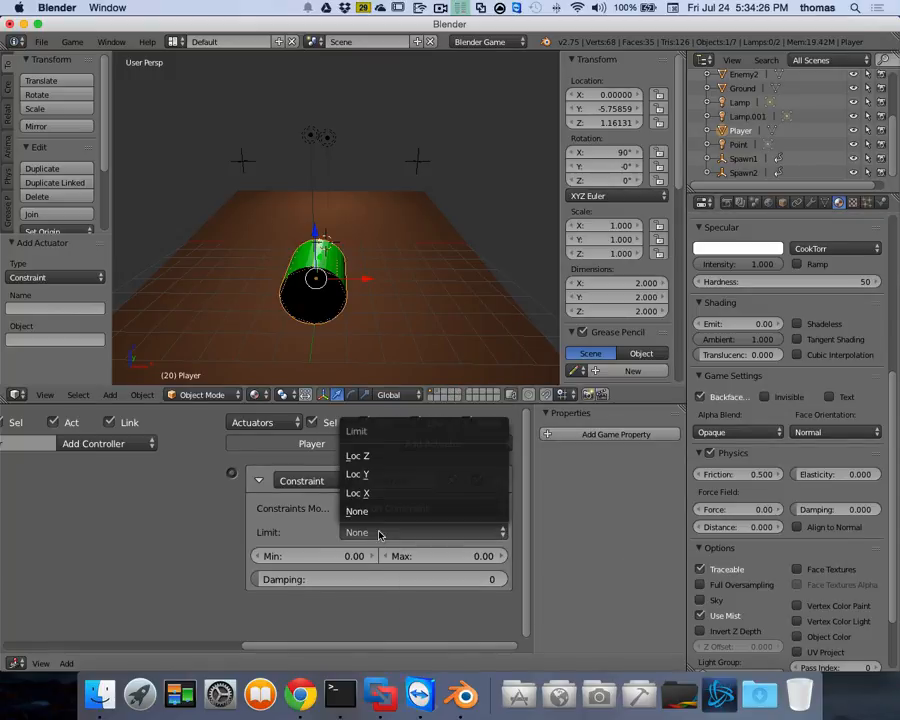
{"action": "left_click", "coordinate": [365, 474]}
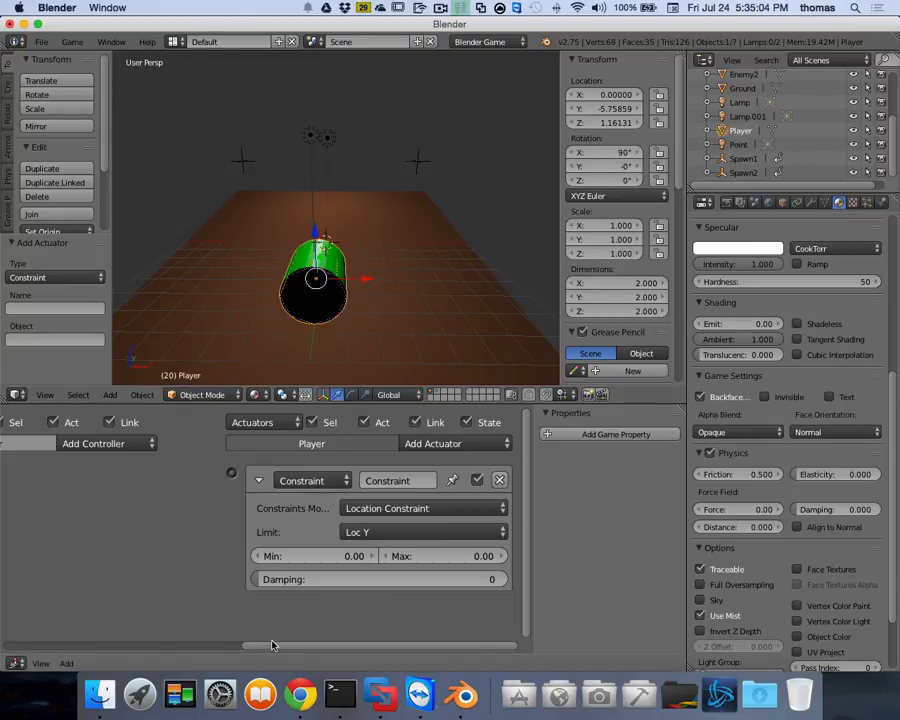
Link Player's Always sensor to its Constraint actuator through an And controller.
{"action": "left_click_drag", "start_coordinate": [269, 645], "coordinate": [158, 649]}
{"action": "left_click_drag", "start_coordinate": [50, 474], "coordinate": [452, 474]}
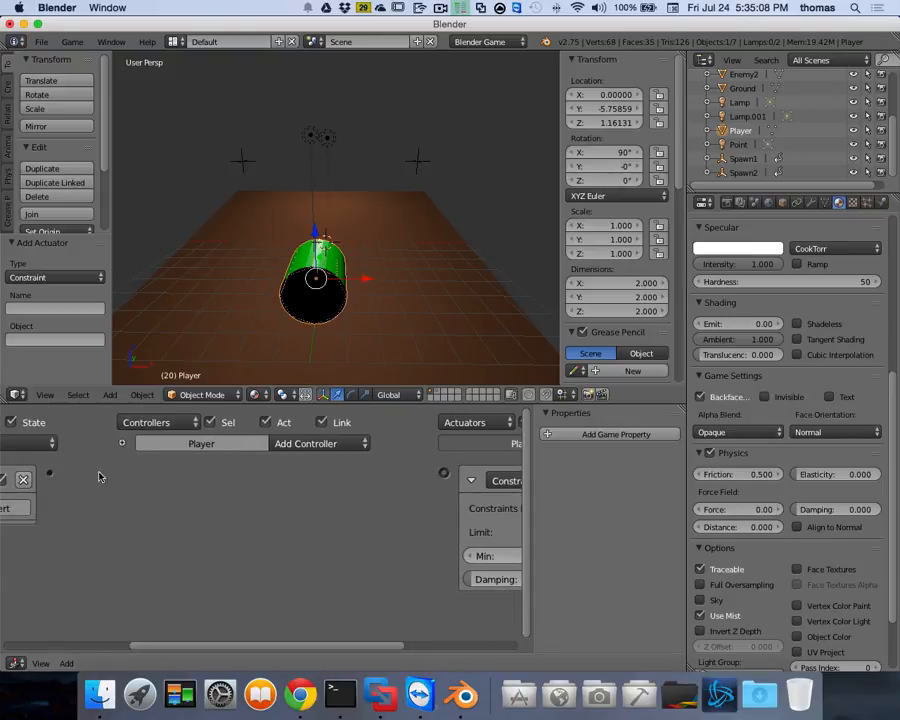
{"action": "left_click_drag", "start_coordinate": [49, 477], "coordinate": [443, 470]}
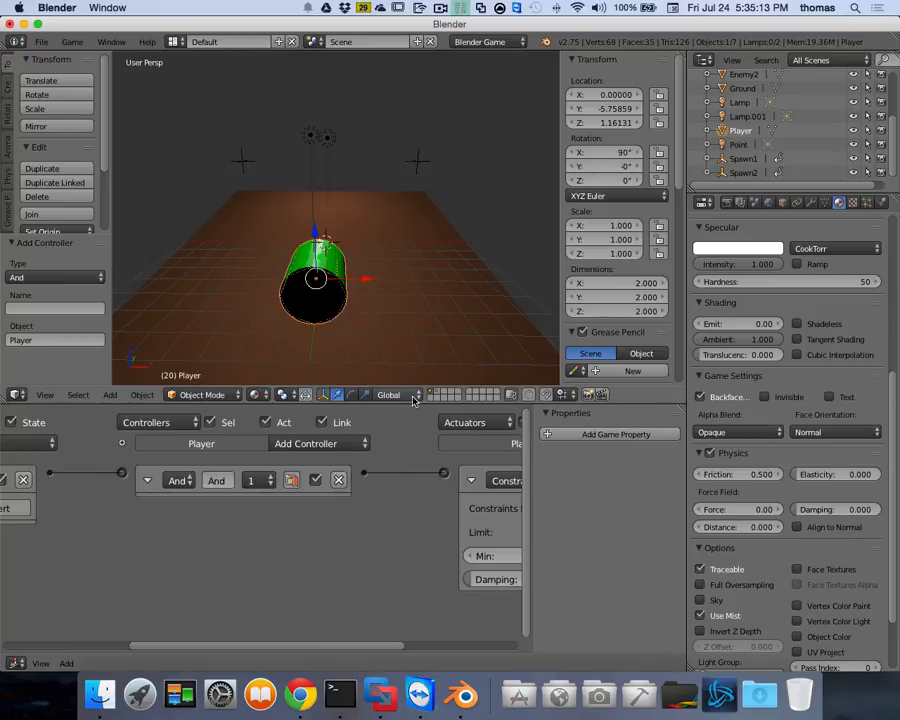
Play-test the game twice, the second time from a higher viewpoint, to check where the constraint holds the Player cylinder.
{"action": "key", "text": "p"}
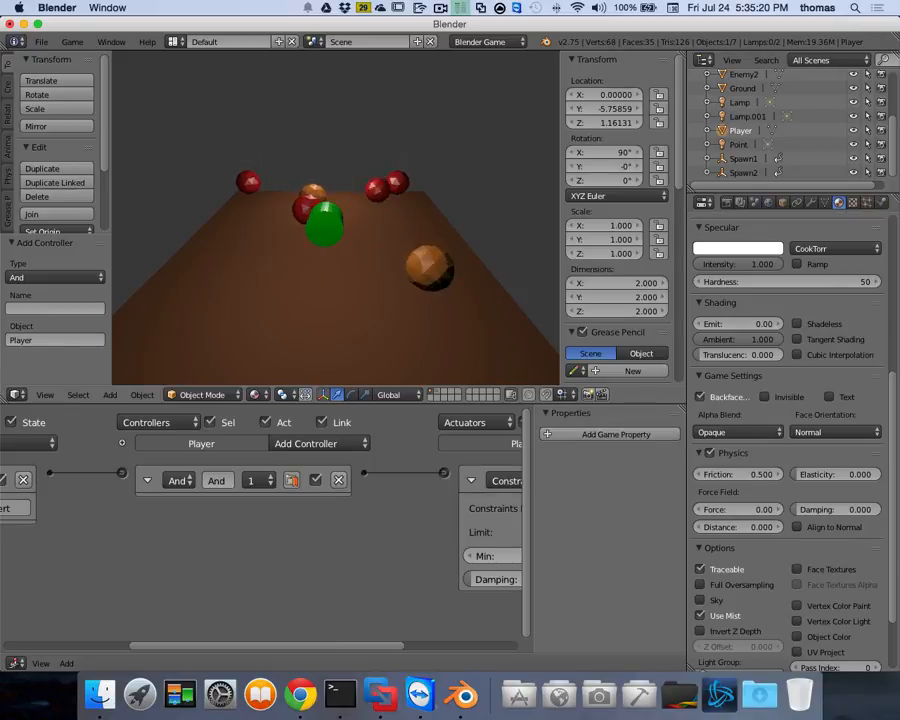
{"action": "key", "text": "Escape"}
{"action": "scroll", "coordinate": [303, 249], "scroll_direction": "up", "scroll_amount": 5}
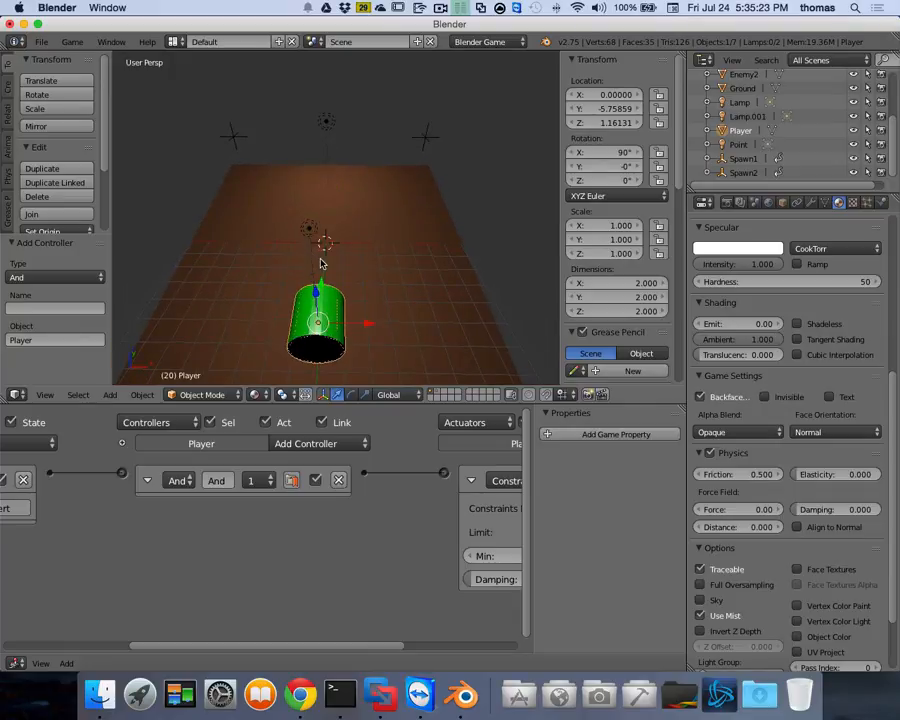
{"action": "key", "text": "p"}
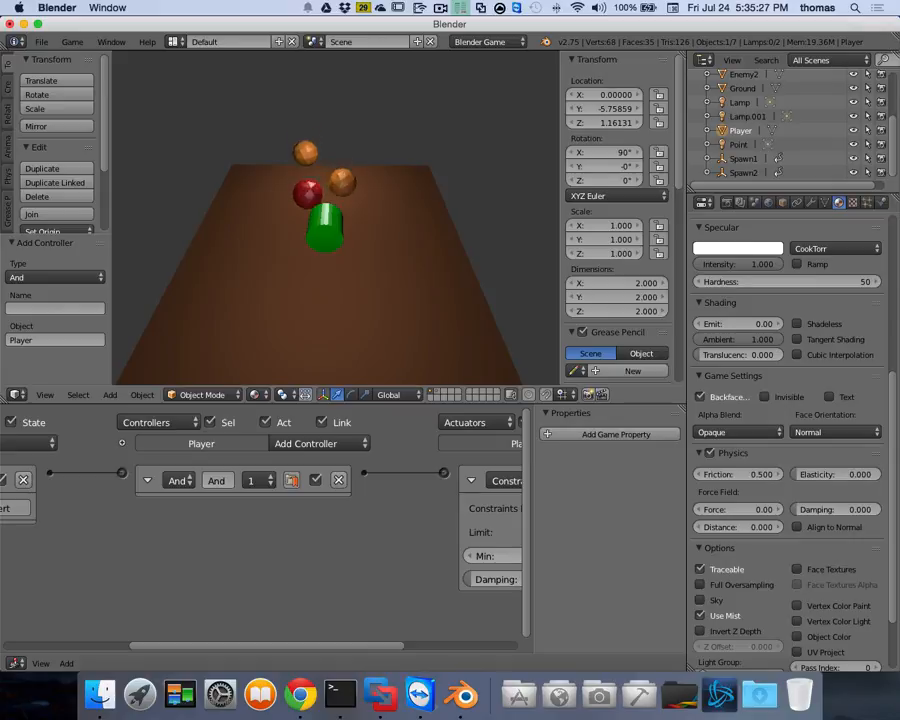
{"action": "key", "text": "Escape"}
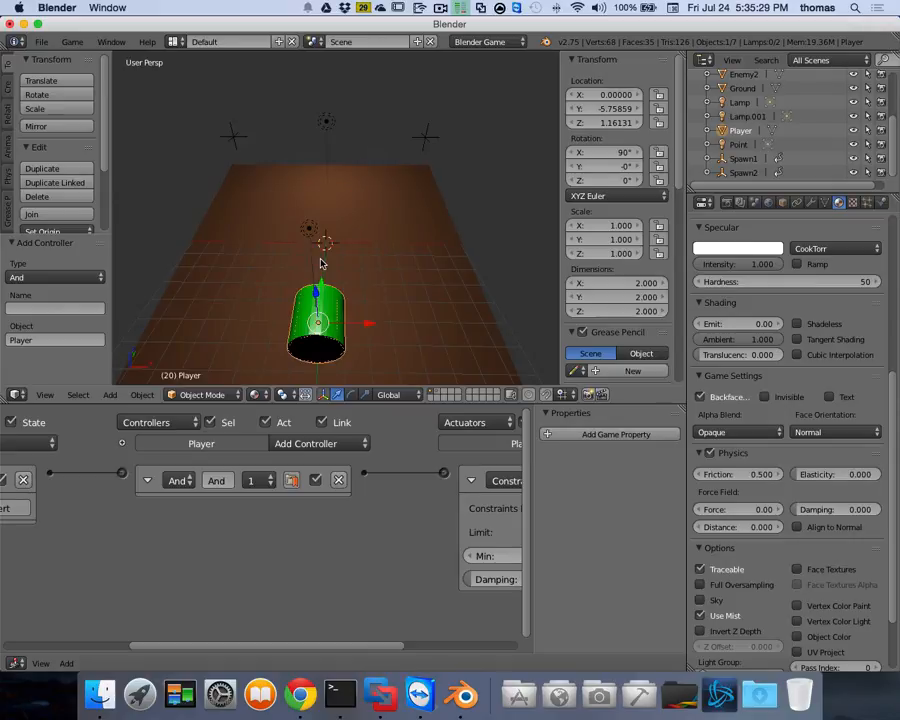
Set both the minimum and maximum of Player's Loc Y constraint to -5.
{"action": "middle_click_drag", "start_coordinate": [530, 466], "coordinate": [343, 572]}
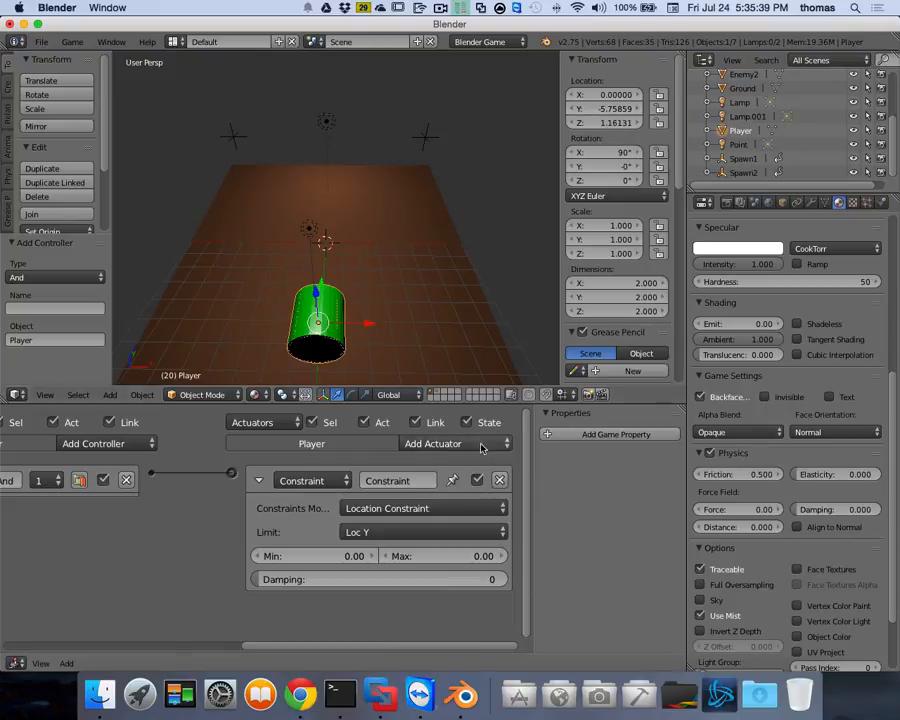
{"action": "left_click", "coordinate": [360, 556]}
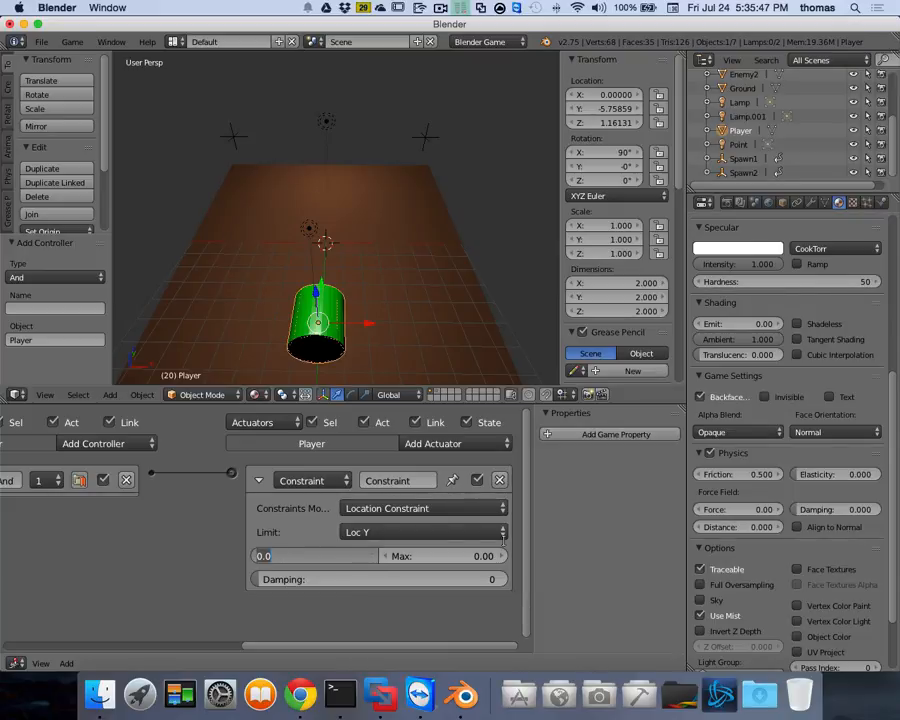
{"action": "type", "text": "-5"}
{"action": "key", "text": "Return"}
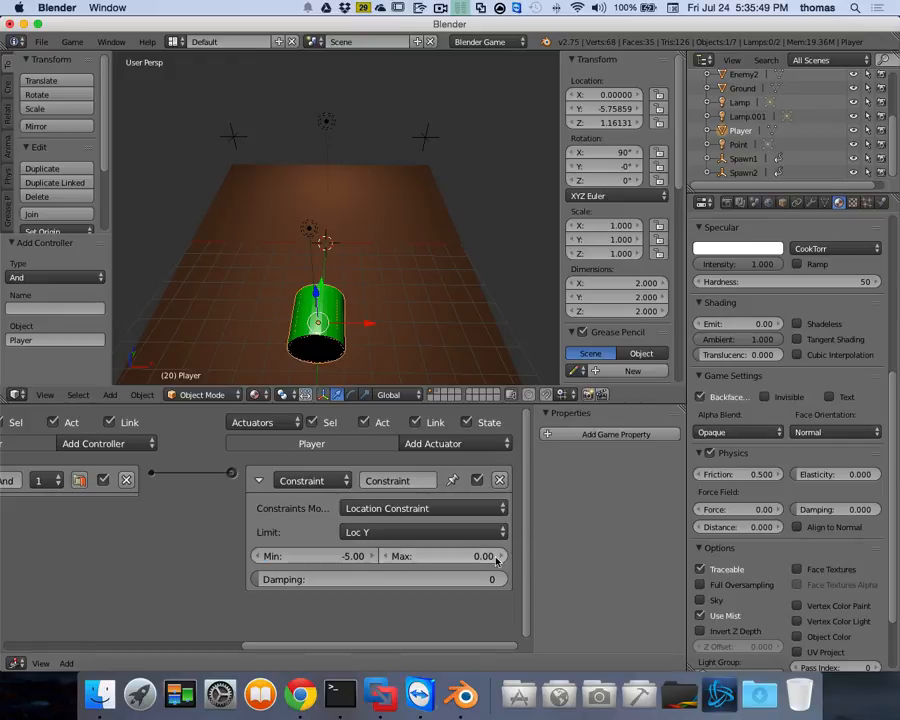
{"action": "left_click", "coordinate": [490, 557]}
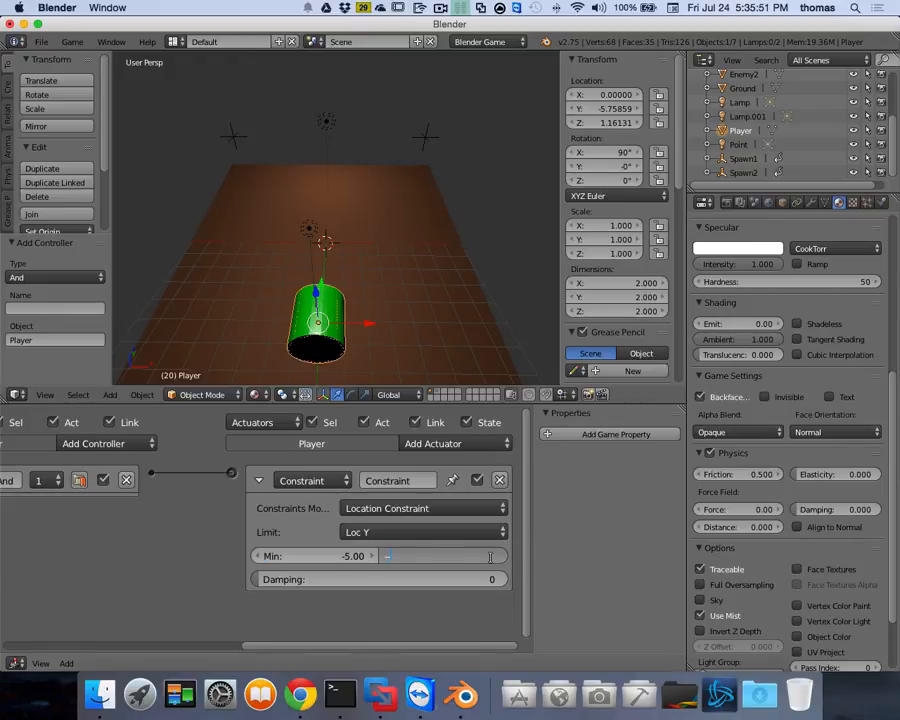
{"action": "key", "text": "Return"}
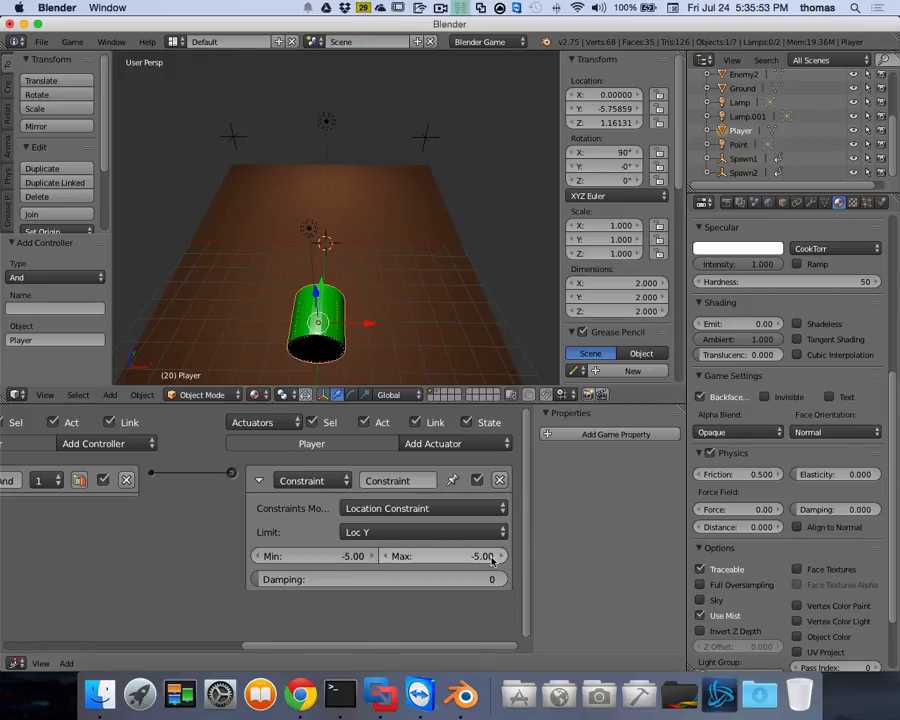
Play-test the game to check the Player's held Y position, and collapse its Constraint actuator.
{"action": "key", "text": "p"}
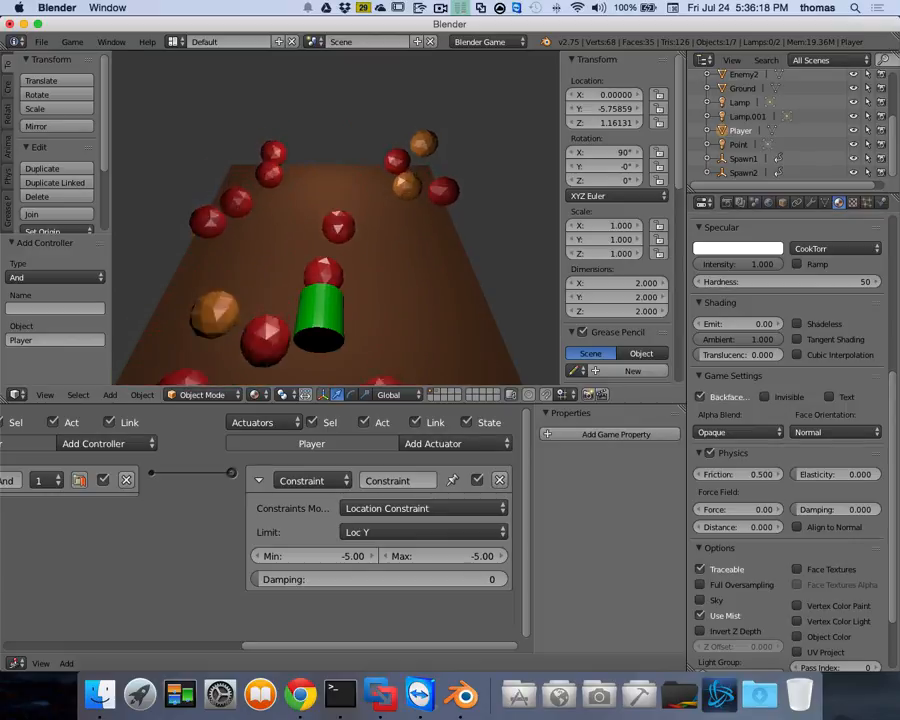
{"action": "key", "text": "Escape"}
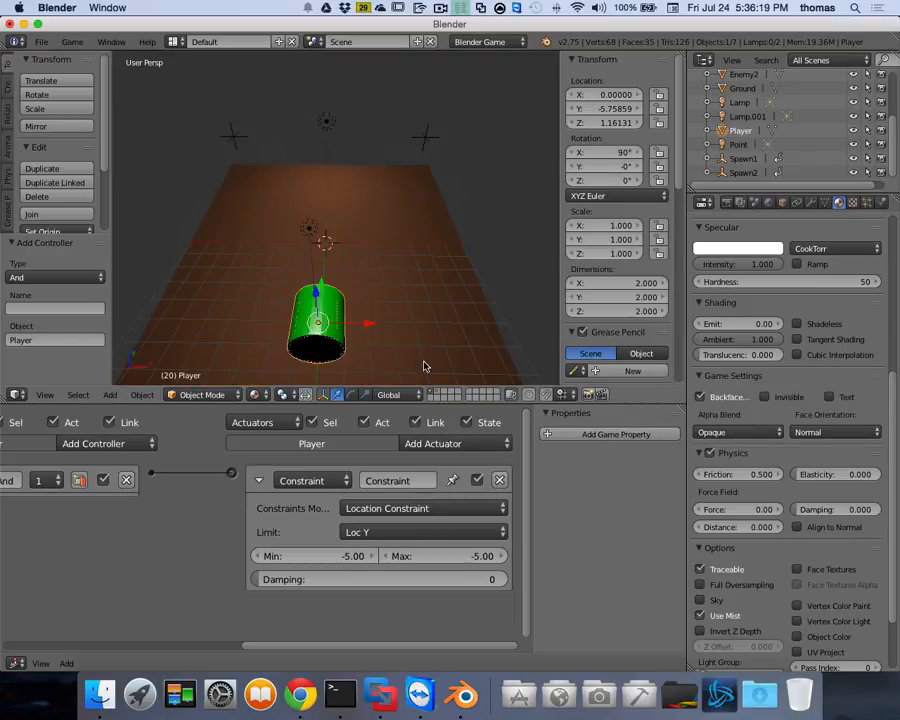
{"action": "left_click", "coordinate": [258, 482]}
Add a Keyboard sensor to Player that responds to the A key, name it A, and collapse it.
{"action": "scroll", "coordinate": [440, 539], "scroll_direction": "left", "scroll_amount": 6}
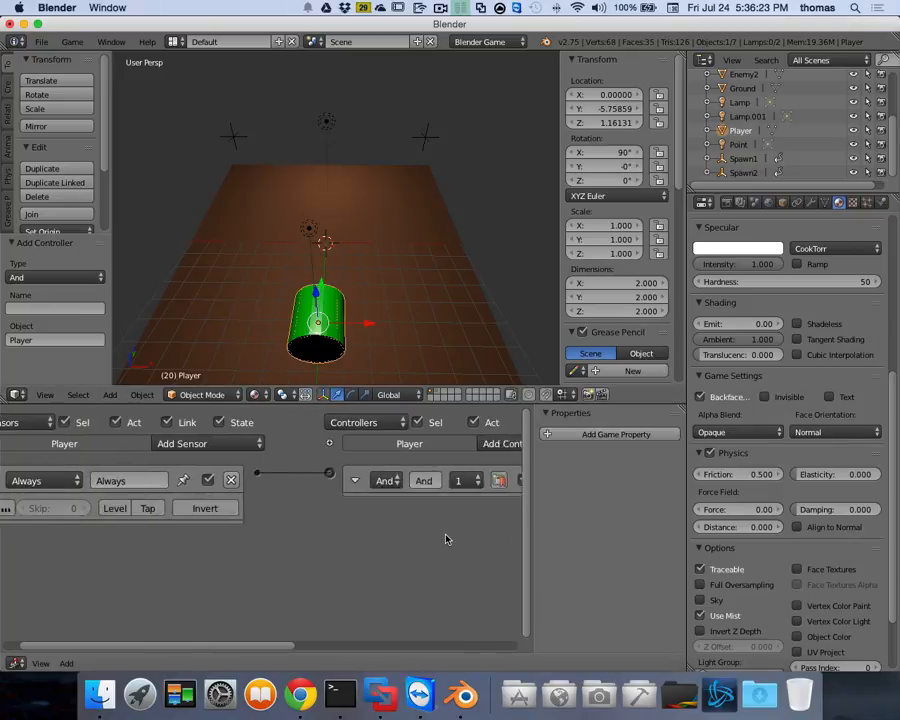
{"action": "left_click", "coordinate": [240, 443]}
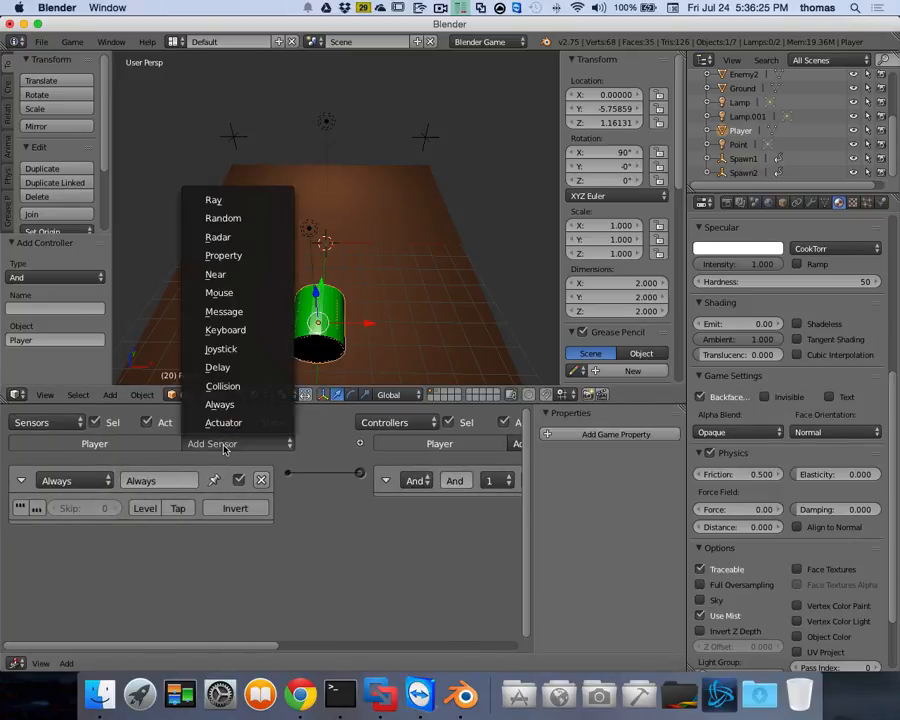
{"action": "left_click", "coordinate": [232, 326]}
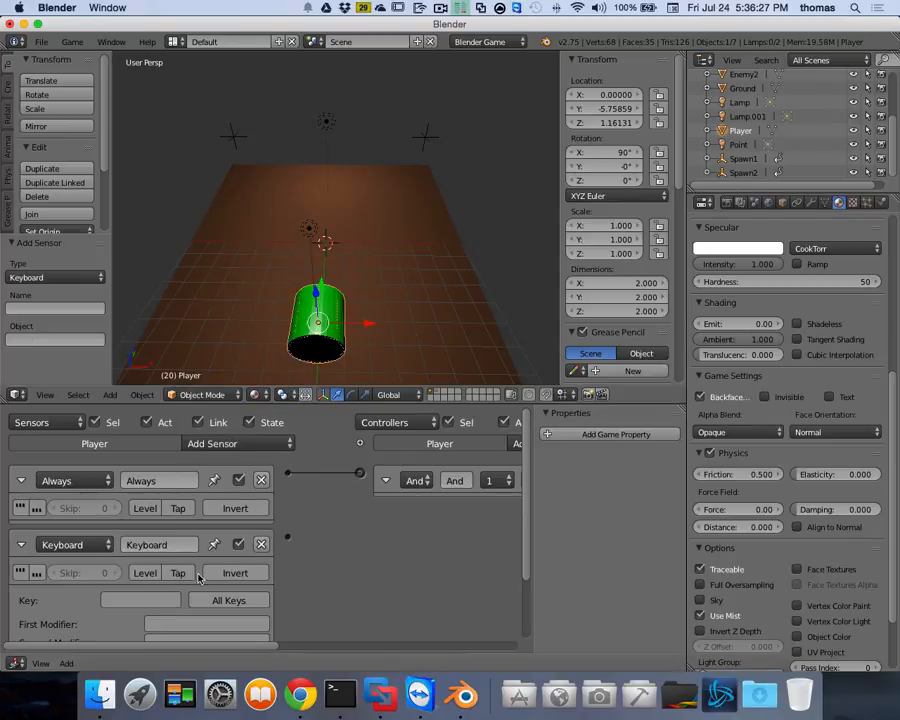
{"action": "left_click", "coordinate": [146, 600]}
{"action": "key", "text": "a"}
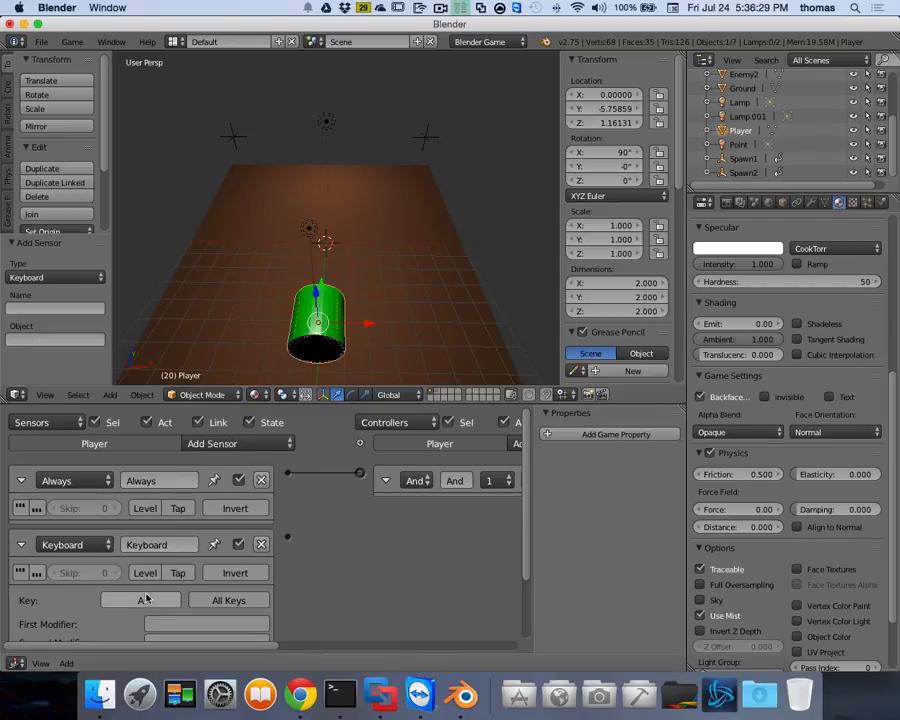
{"action": "left_click", "coordinate": [164, 545]}
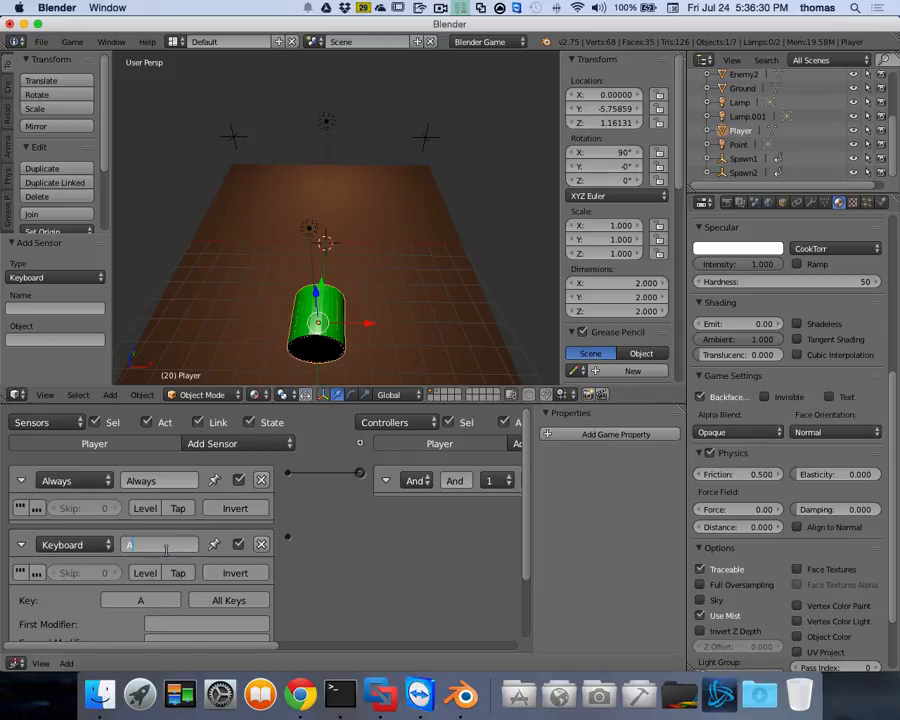
{"action": "key", "text": "Return"}
{"action": "left_click", "coordinate": [21, 545]}
Add a Motion actuator to Player.
{"action": "left_click_drag", "start_coordinate": [268, 646], "coordinate": [508, 646]}
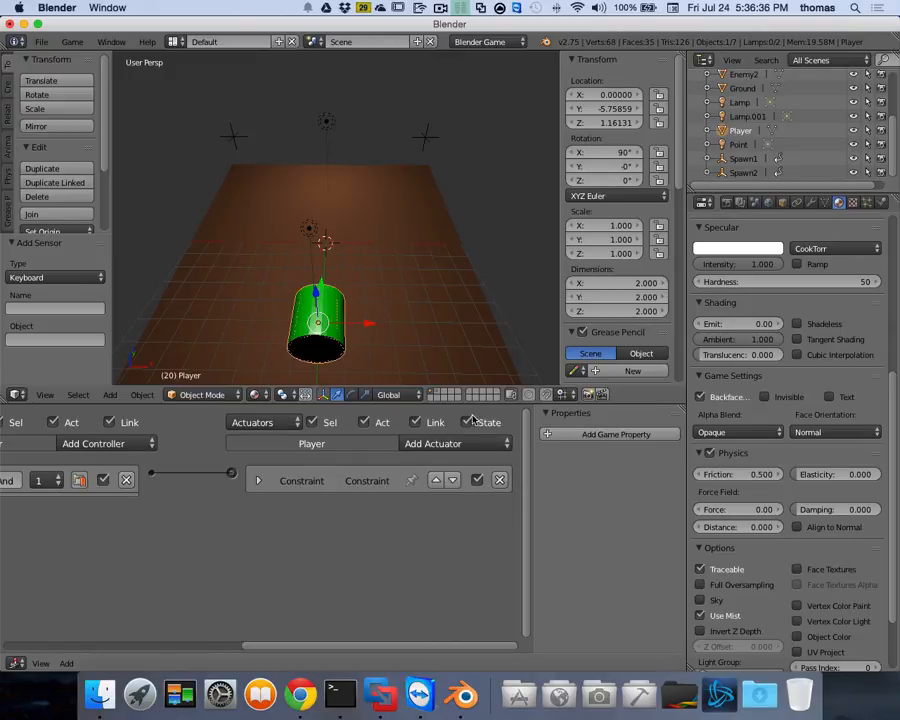
{"action": "left_click", "coordinate": [433, 444]}
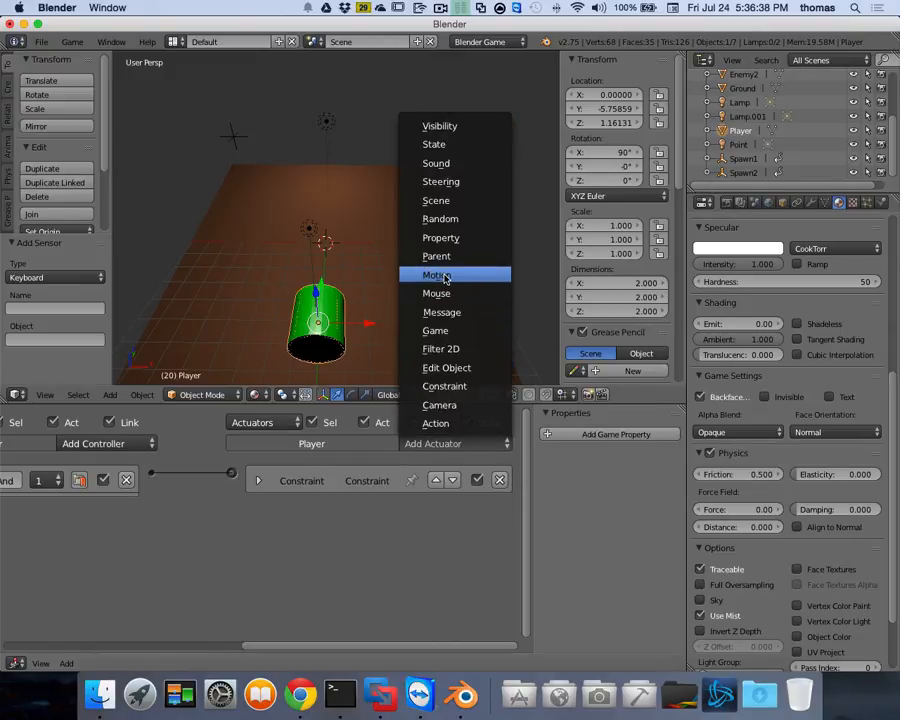
{"action": "left_click", "coordinate": [436, 274]}
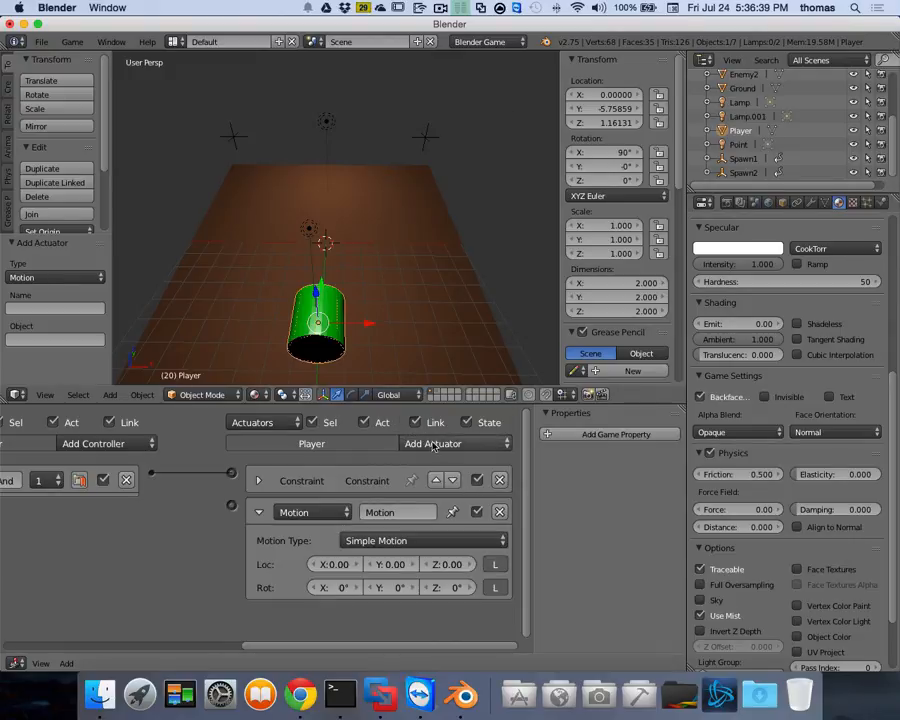
Try Character Motion as the Motion actuator's type, and return it to Simple Motion.
{"action": "left_click", "coordinate": [388, 540]}
{"action": "left_click", "coordinate": [402, 483]}
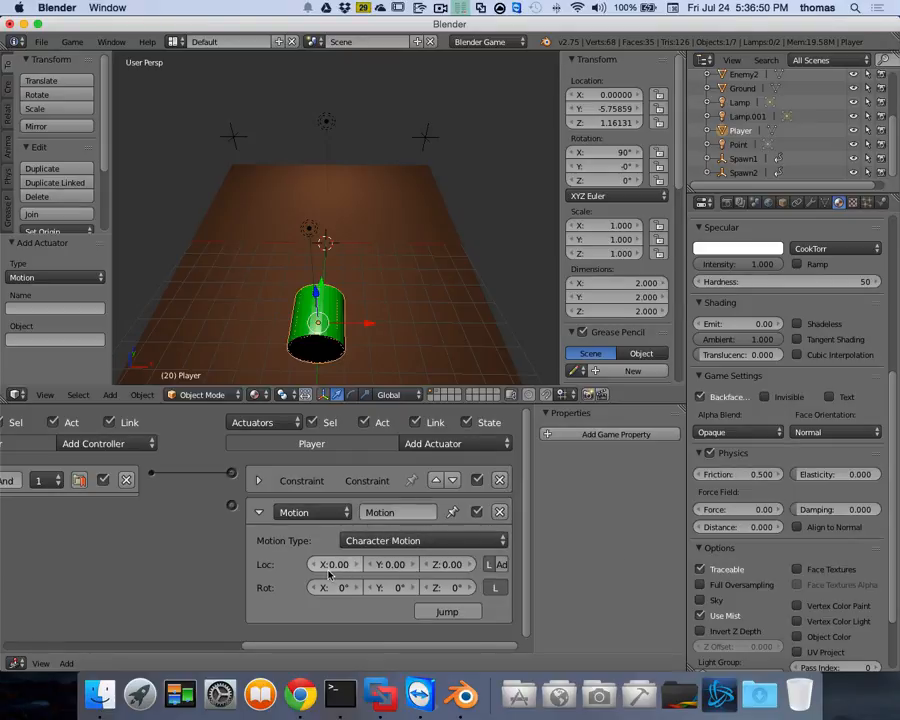
{"action": "left_click", "coordinate": [420, 541]}
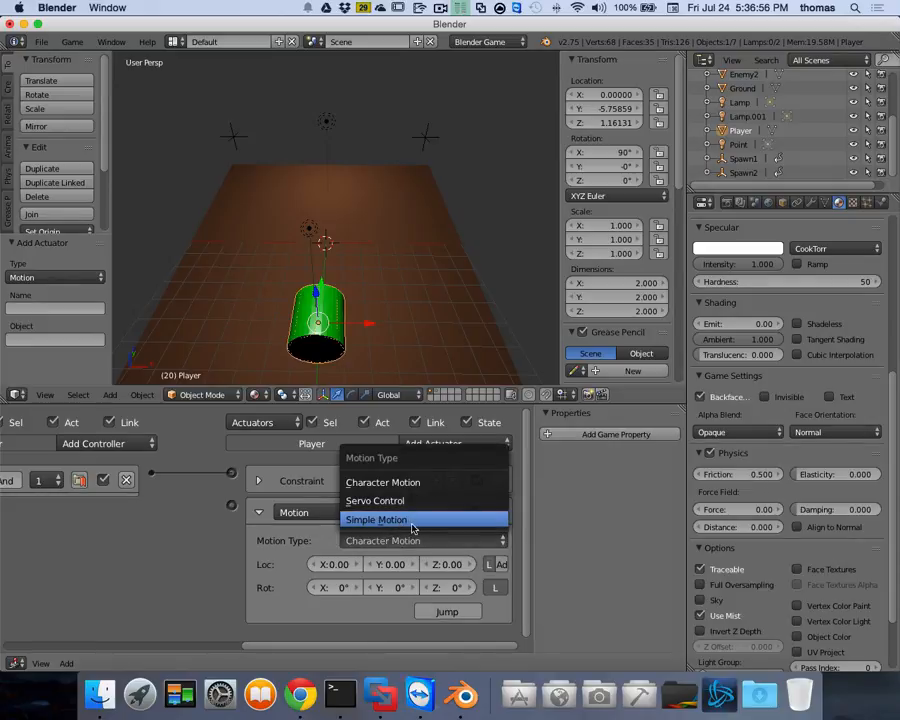
{"action": "left_click", "coordinate": [382, 540]}
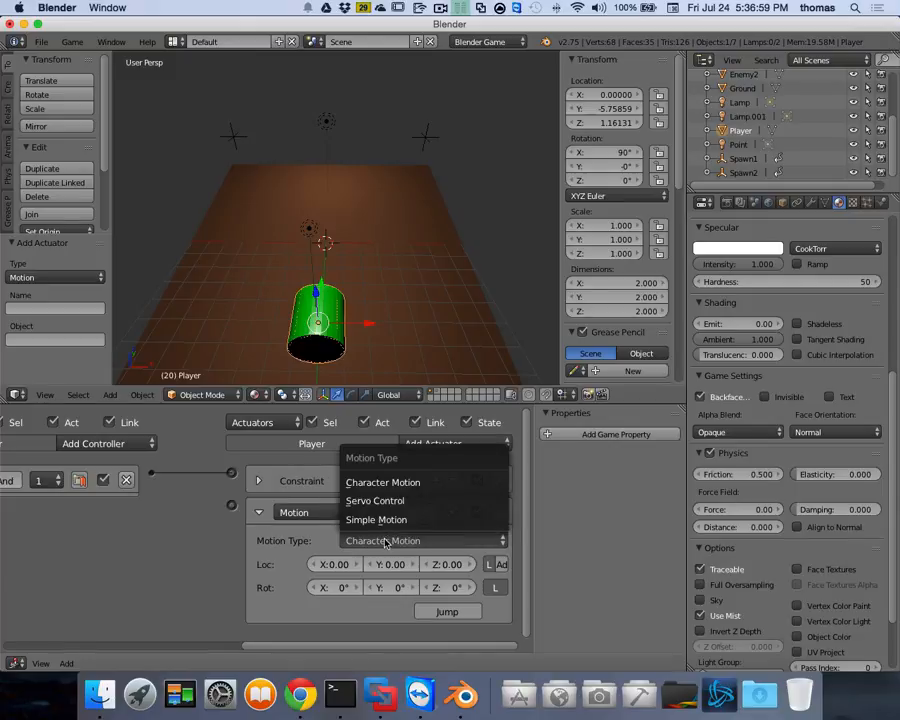
{"action": "left_click", "coordinate": [383, 519]}
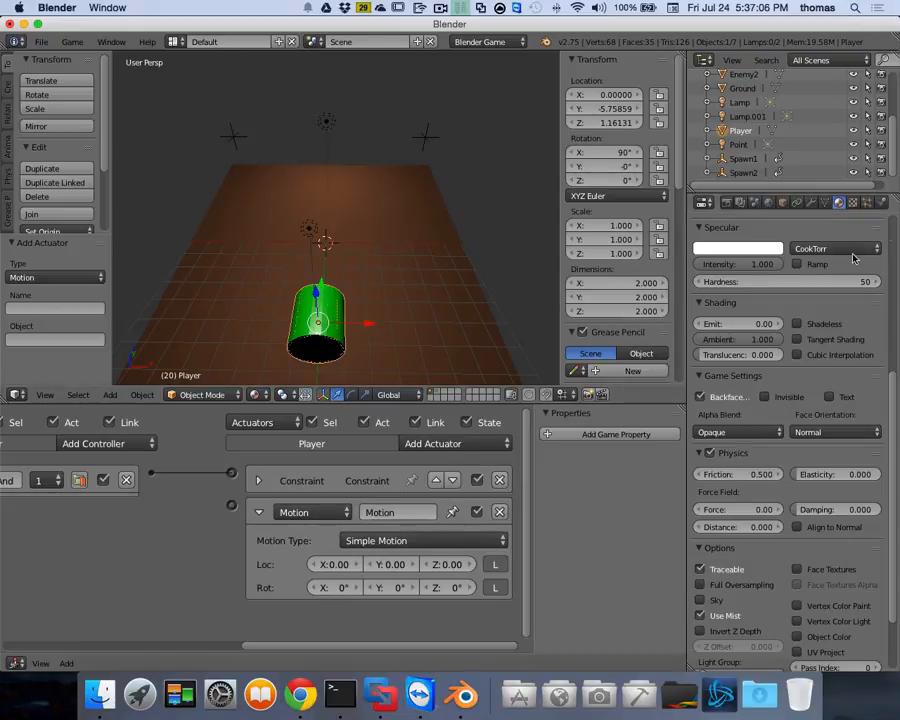
Set Player's physics type to Dynamic and view the Motion actuator's dynamic object settings.
{"action": "left_click", "coordinate": [882, 203]}
{"action": "left_click", "coordinate": [822, 267]}
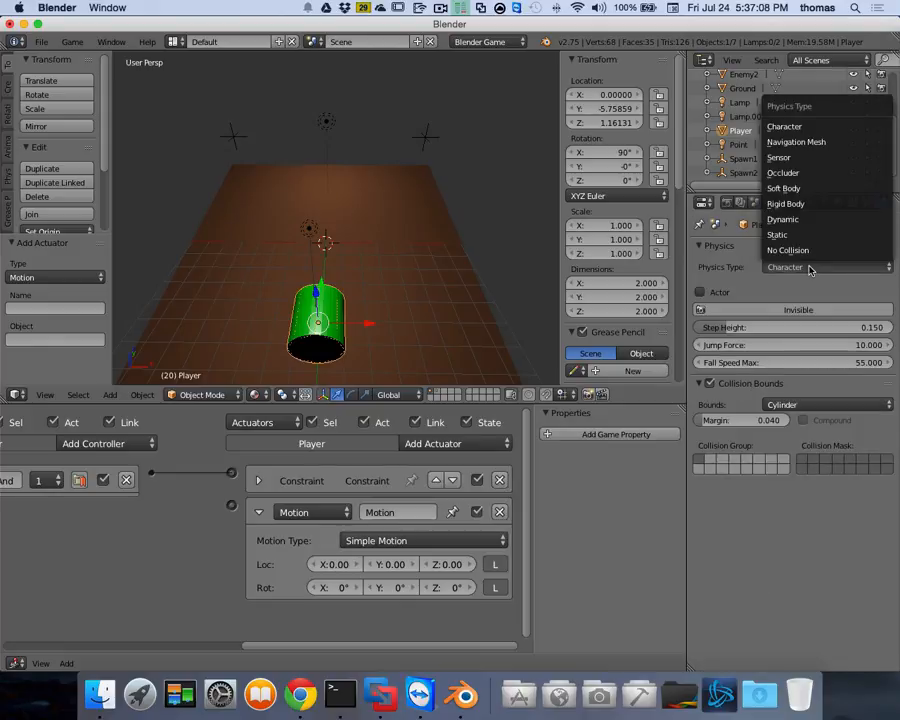
{"action": "left_click", "coordinate": [812, 219]}
{"action": "scroll", "coordinate": [220, 590], "scroll_direction": "down", "scroll_amount": 5}
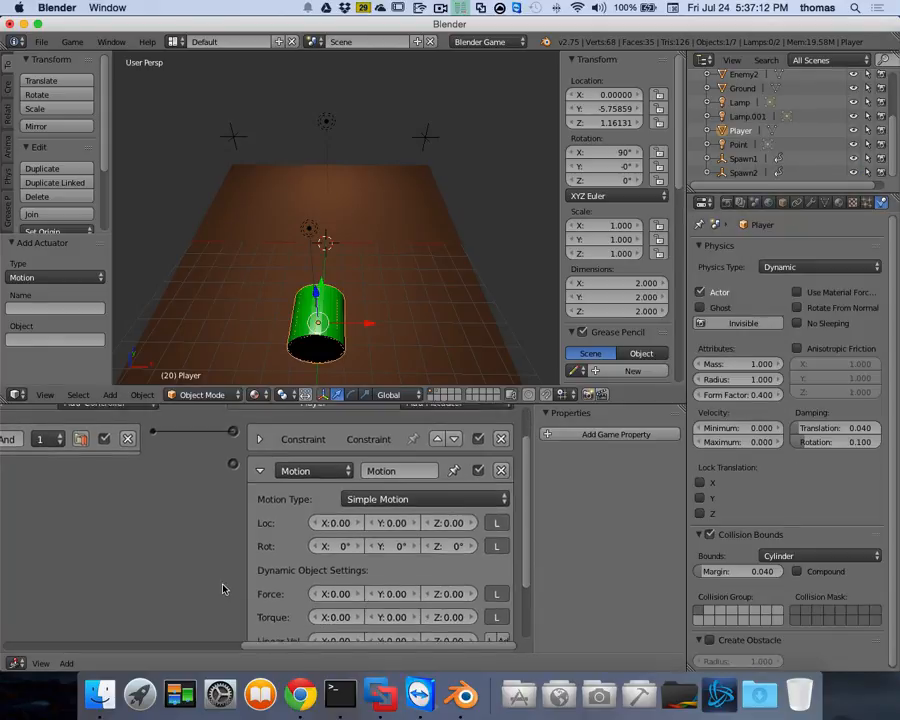
{"action": "scroll", "coordinate": [240, 559], "scroll_direction": "down", "scroll_amount": 1}
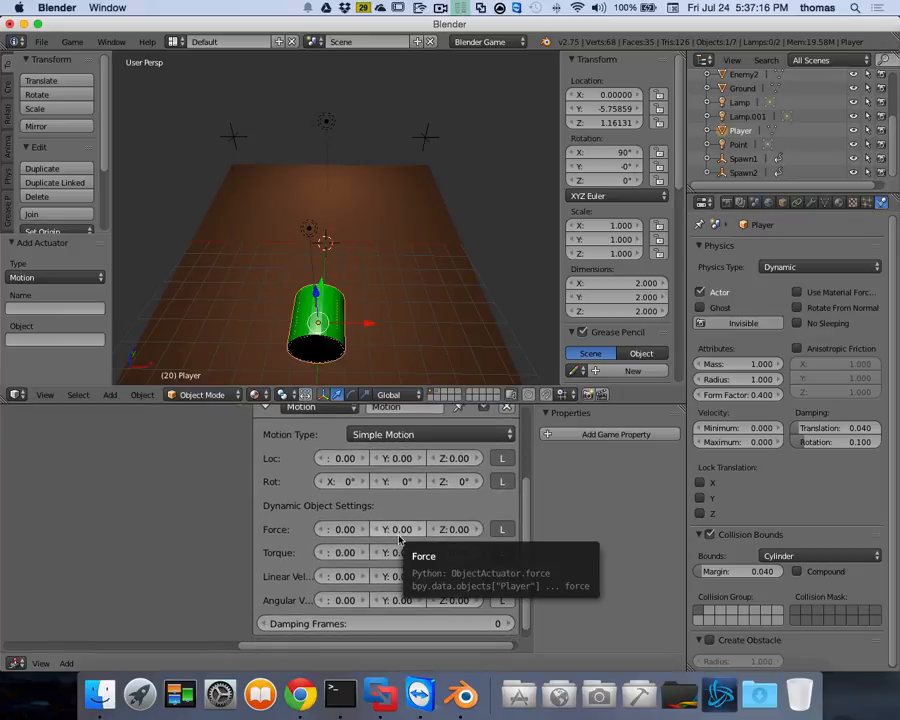
Name the Motion actuator Left and link the A keyboard sensor to it through a new And controller.
{"action": "scroll", "coordinate": [399, 540], "scroll_direction": "up", "scroll_amount": 4}
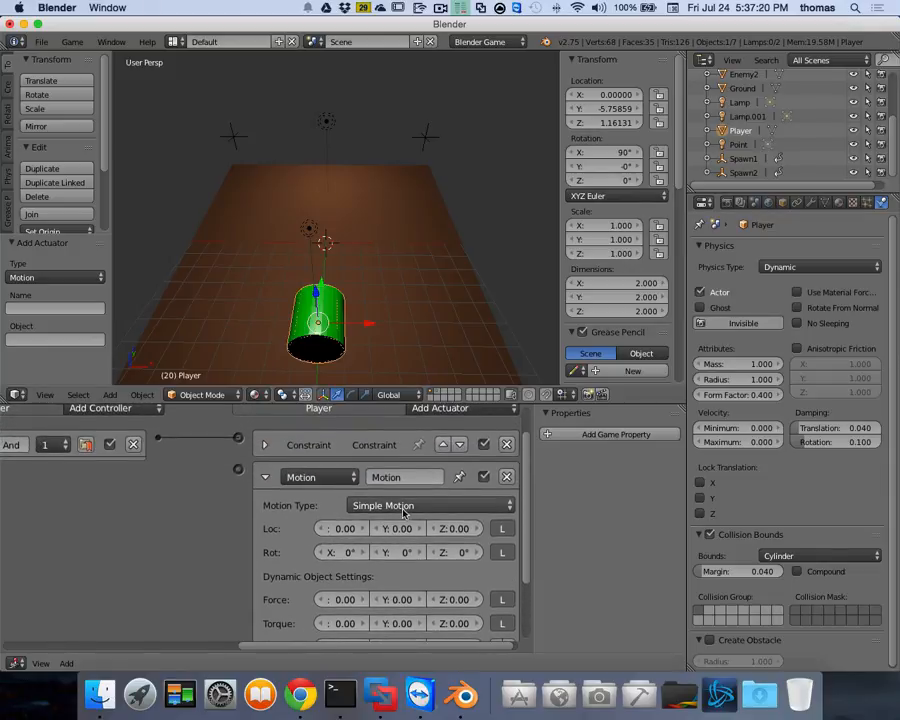
{"action": "left_click", "coordinate": [404, 477]}
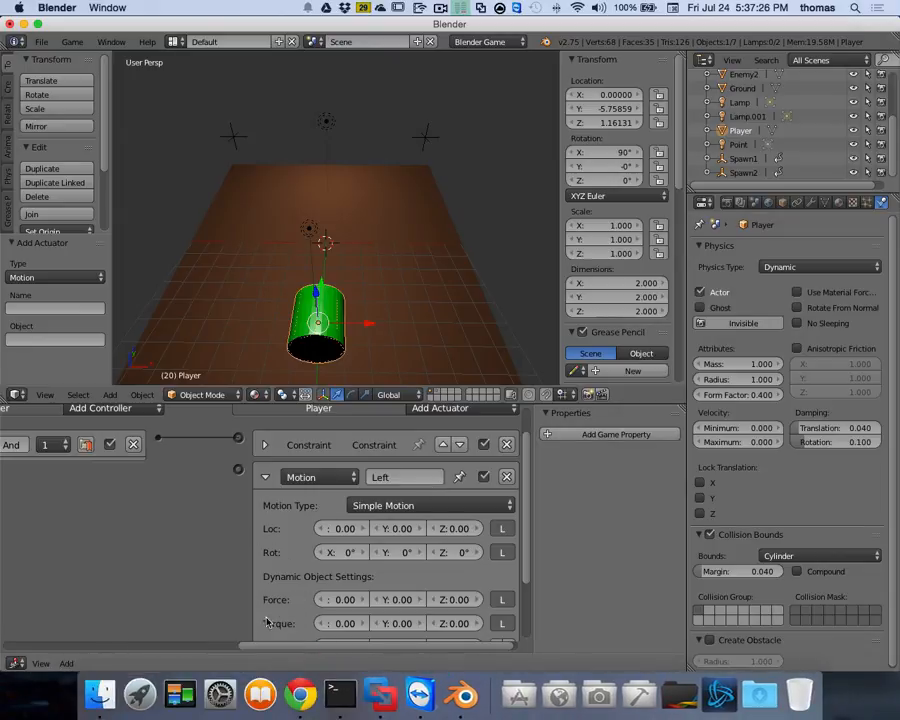
{"action": "left_click_drag", "start_coordinate": [285, 648], "coordinate": [161, 645]}
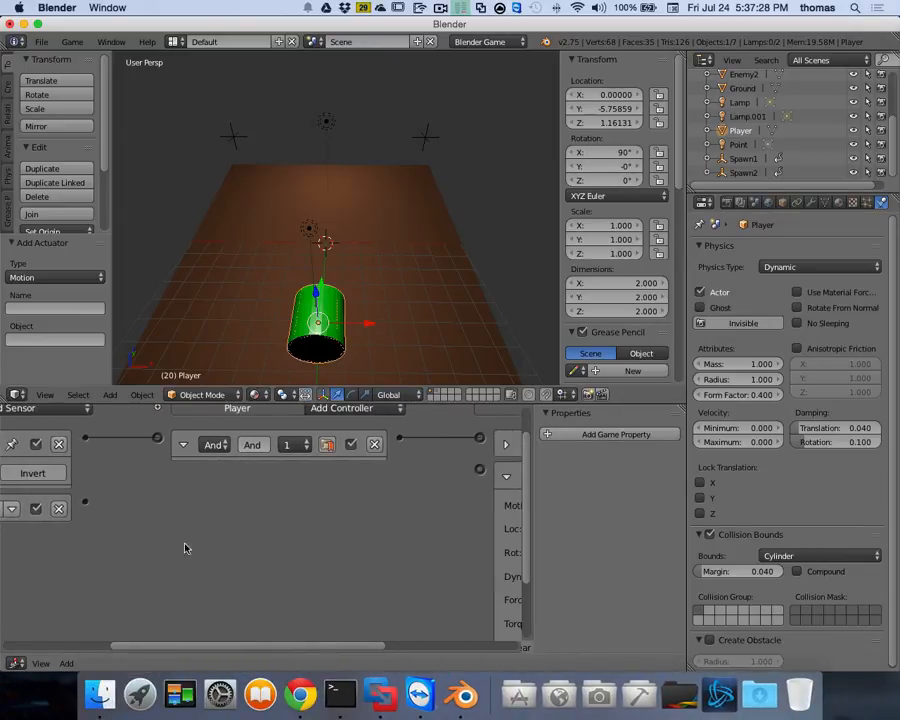
{"action": "left_click_drag", "start_coordinate": [87, 502], "coordinate": [479, 469]}
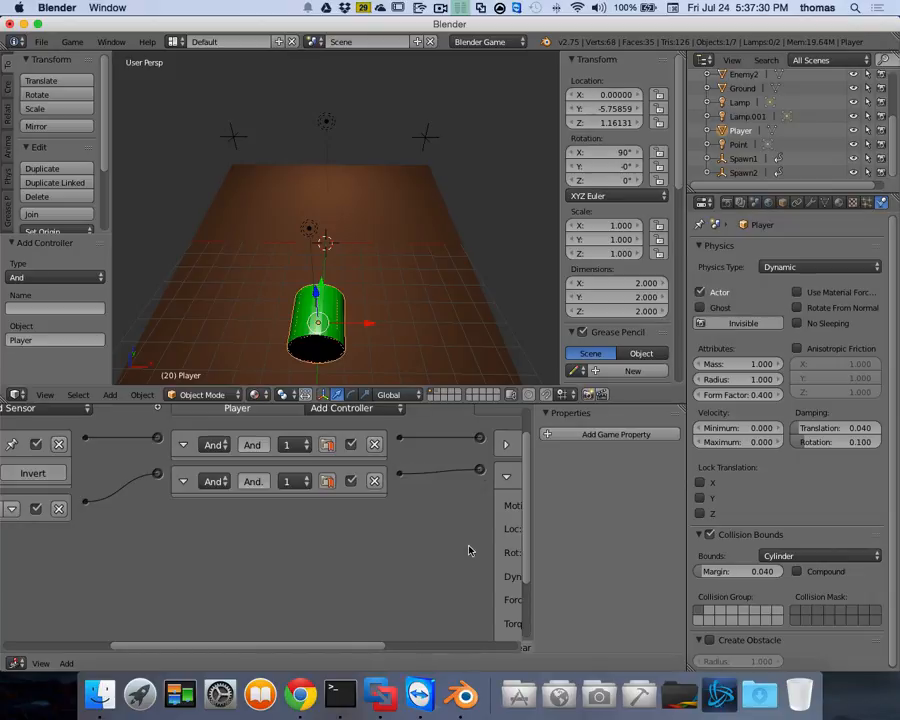
Set the Left actuator's X linear velocity to -0.20 and play-test the game.
{"action": "left_click_drag", "start_coordinate": [383, 648], "coordinate": [540, 631]}
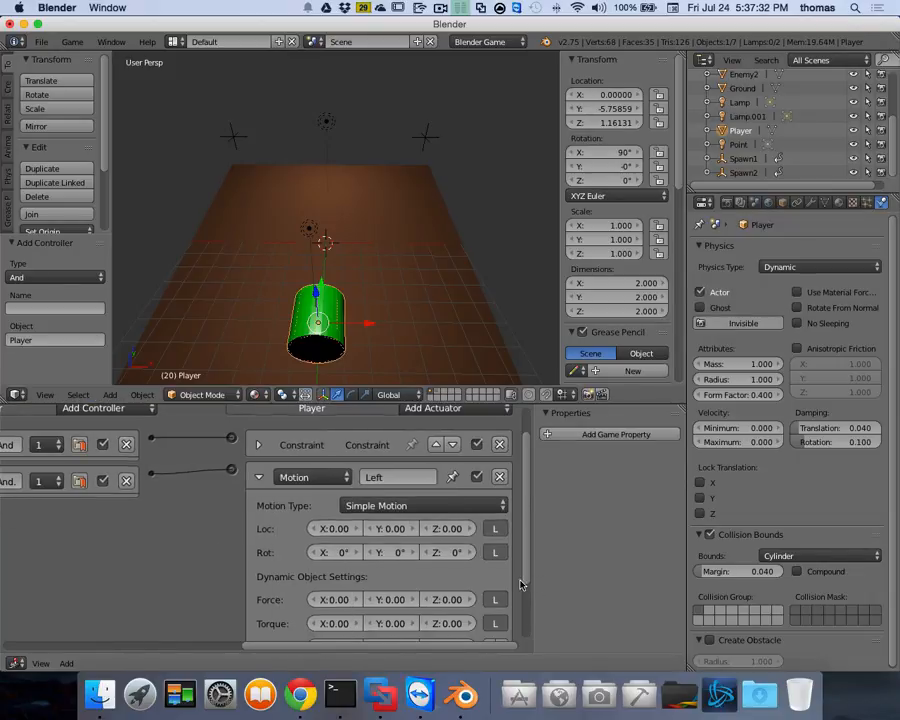
{"action": "scroll", "coordinate": [434, 565], "scroll_direction": "down", "scroll_amount": 4}
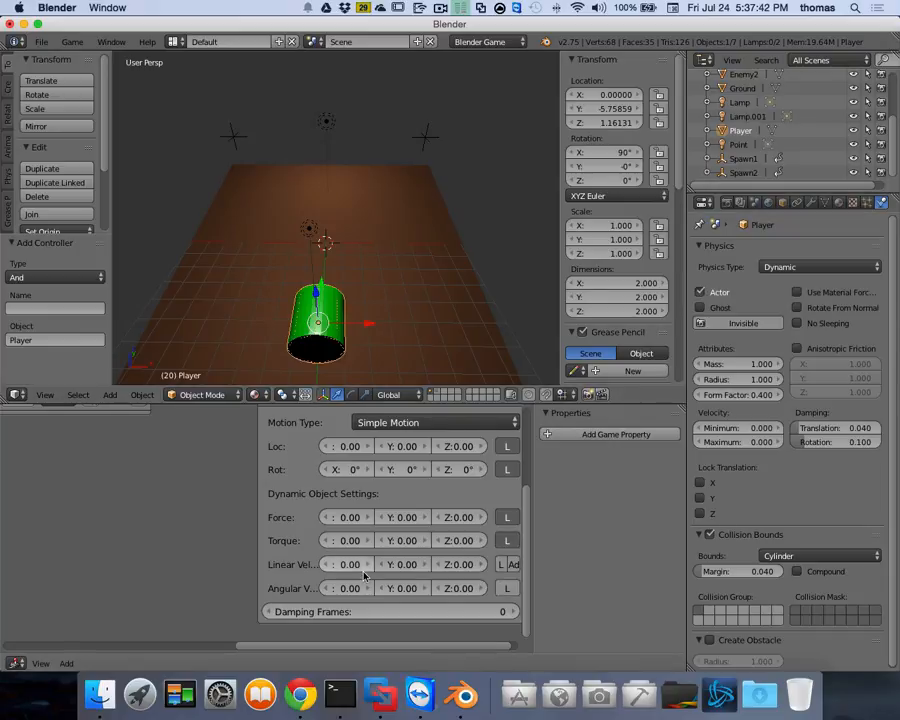
{"action": "left_click", "coordinate": [323, 567]}
{"action": "key", "text": "p"}
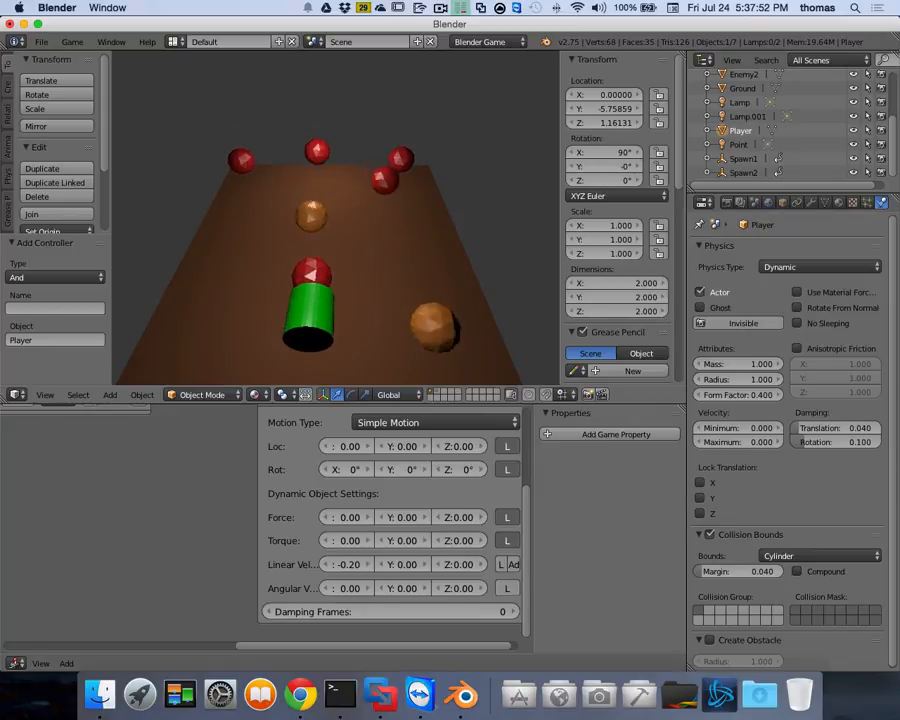
{"action": "key", "text": "Escape"}
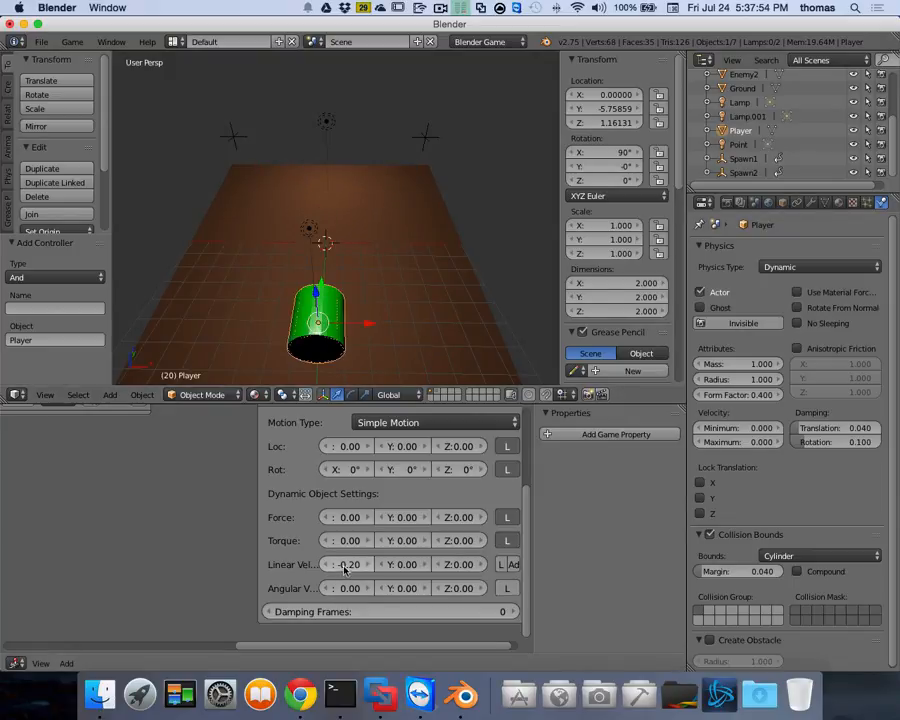
Set the Left actuator's X linear velocity to -2 and play-test moving the Player to the left.
{"action": "left_click", "coordinate": [384, 565]}
{"action": "key", "text": "Return"}
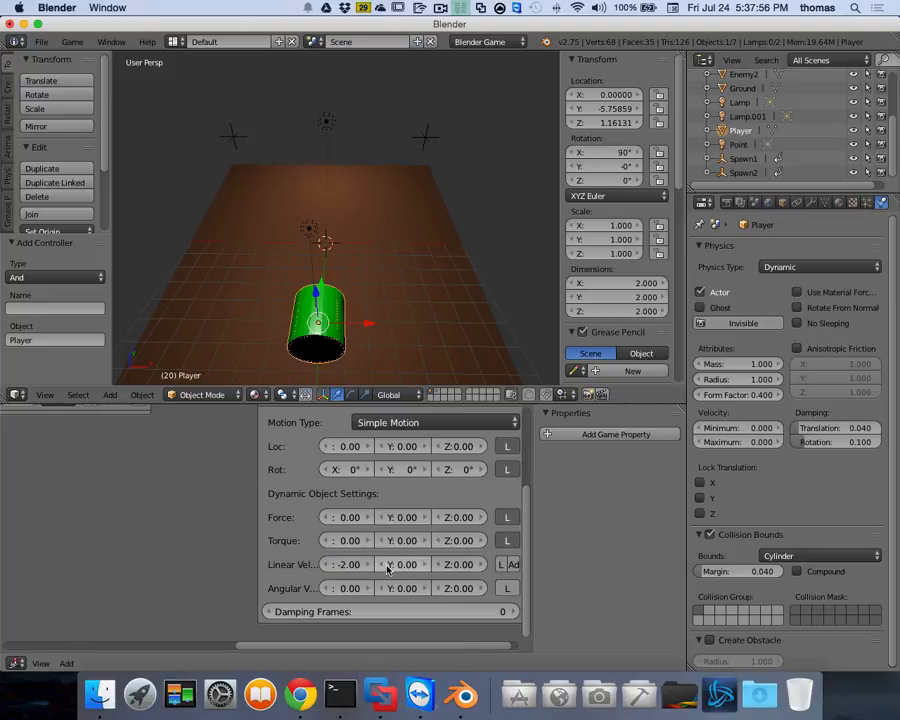
{"action": "key", "text": "p"}
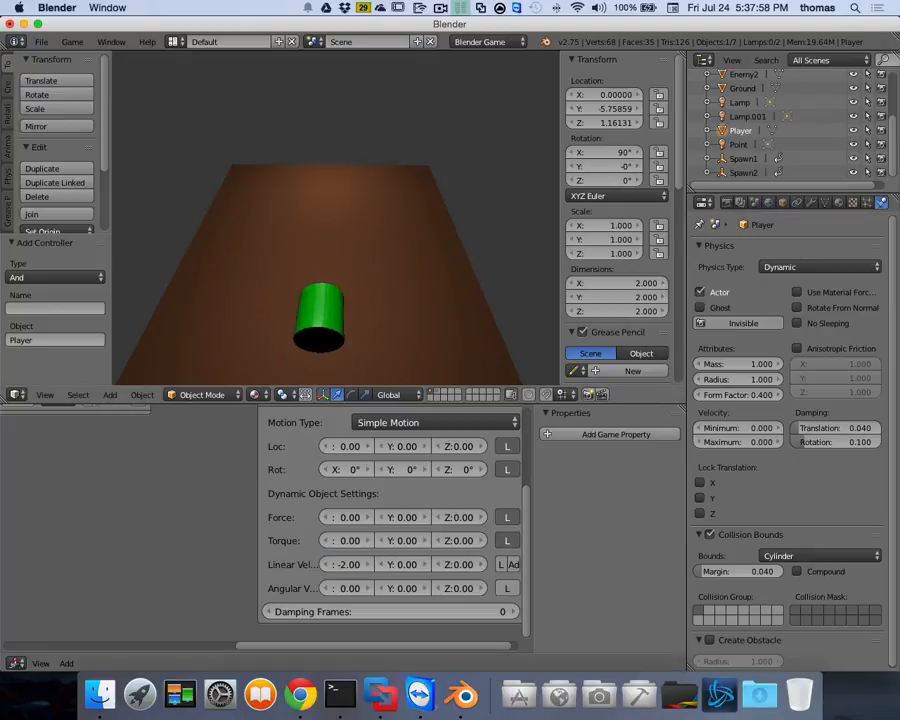
{"action": "key", "text": "Left"}
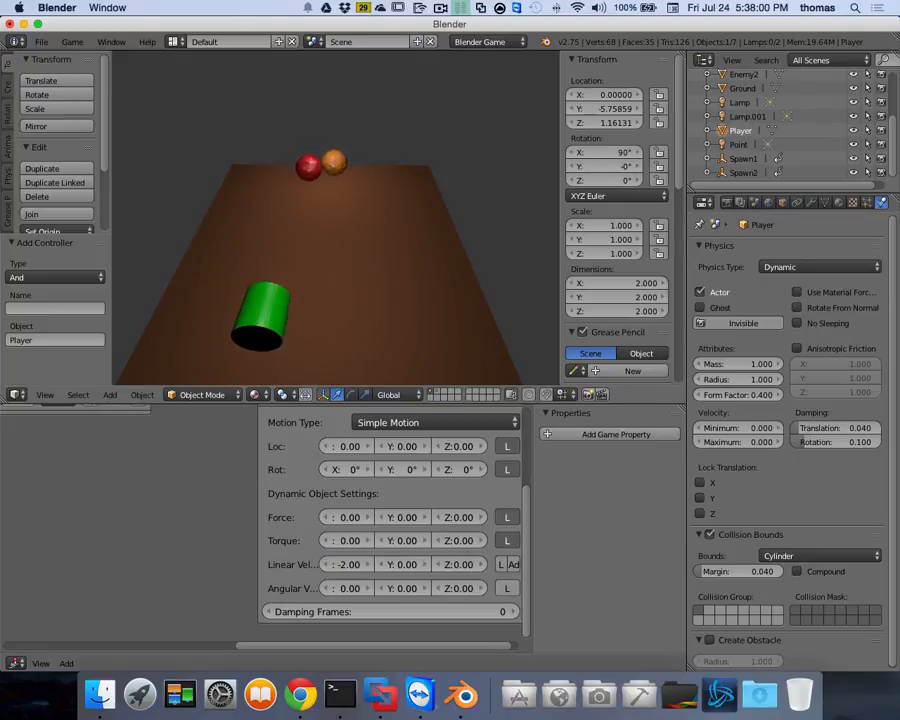
{"action": "key", "text": "Left"}
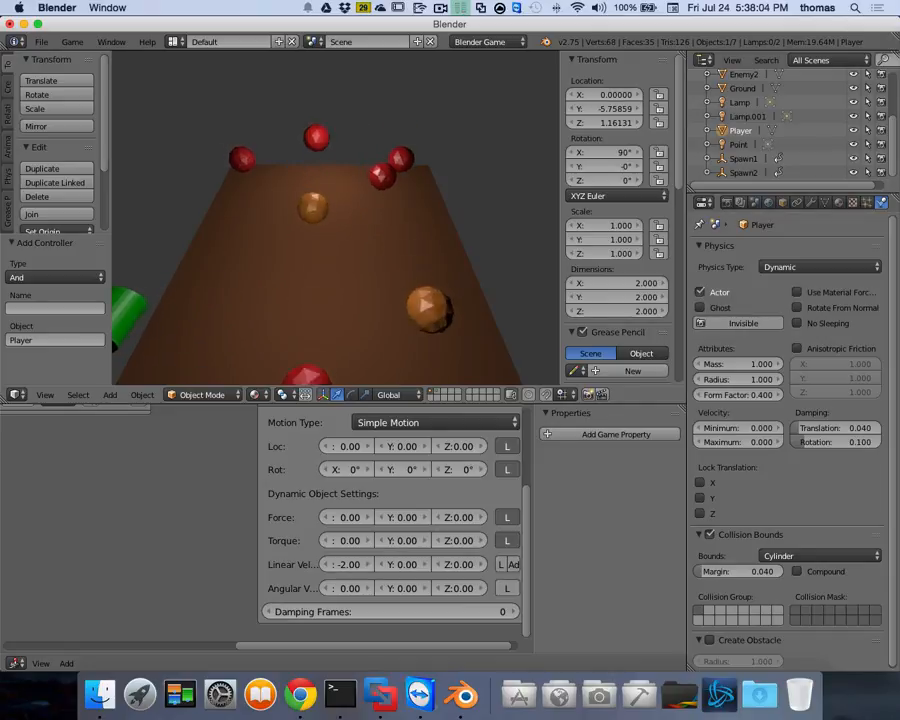
{"action": "key", "text": "Escape"}
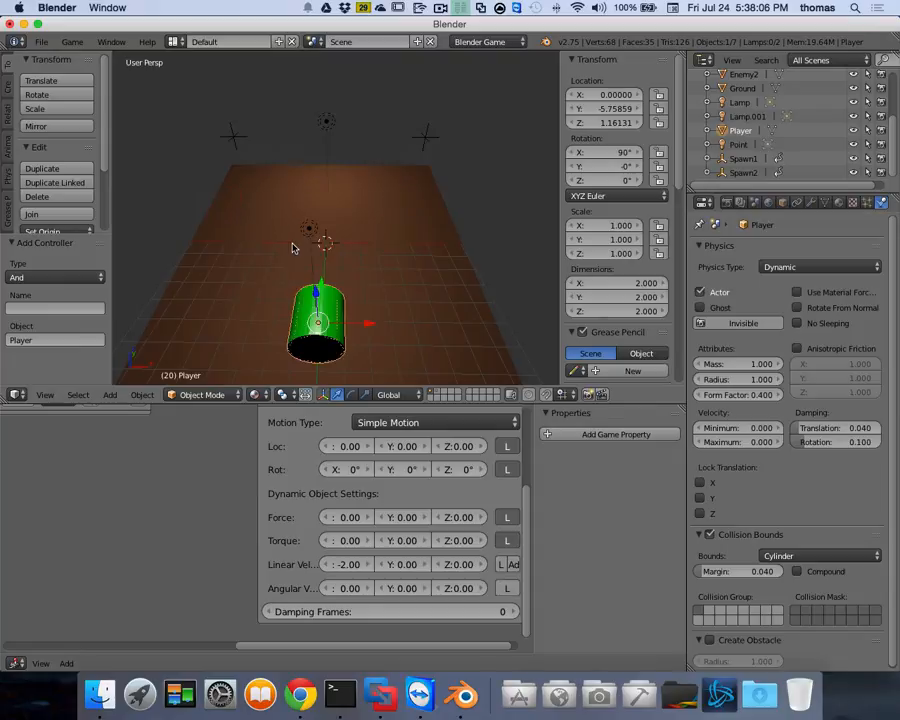
Set the Left actuator's X linear velocity to -10 and play-test the Player's movement.
{"action": "left_click", "coordinate": [362, 566]}
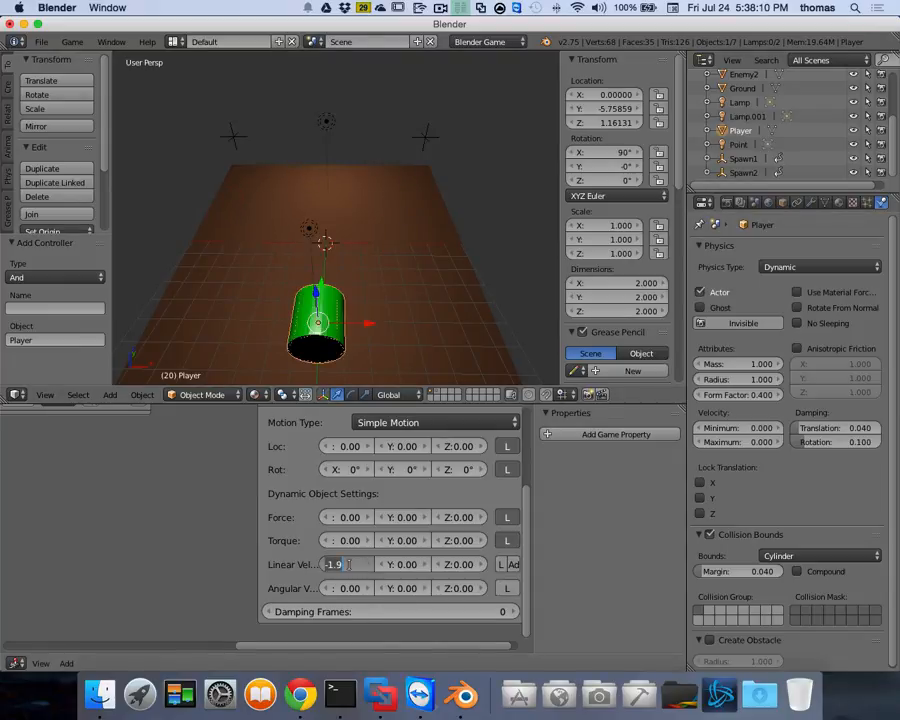
{"action": "type", "text": "-10"}
{"action": "key", "text": "Return"}
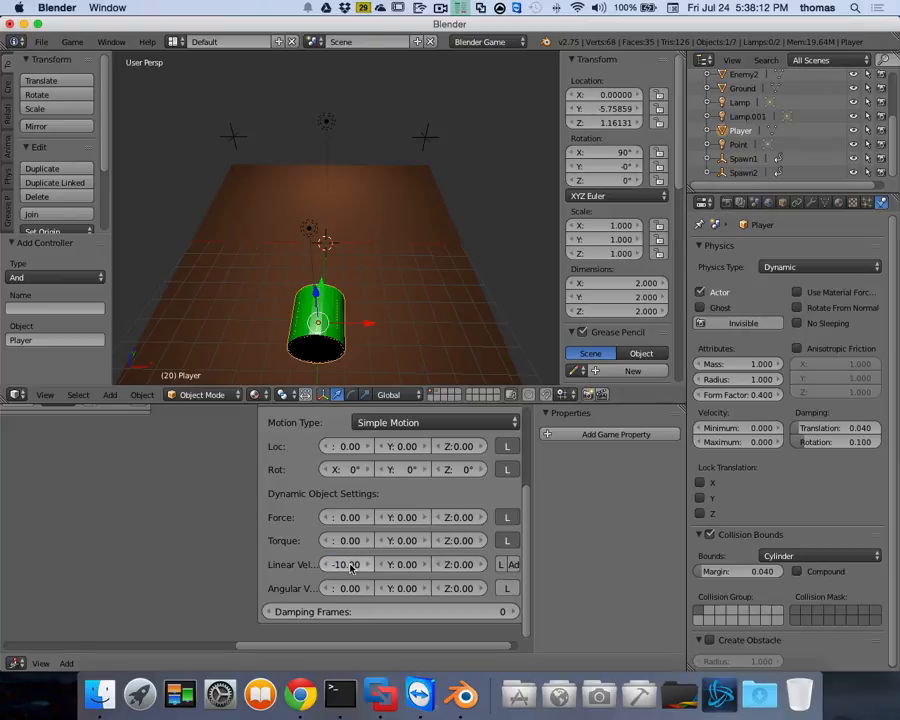
{"action": "key", "text": "p"}
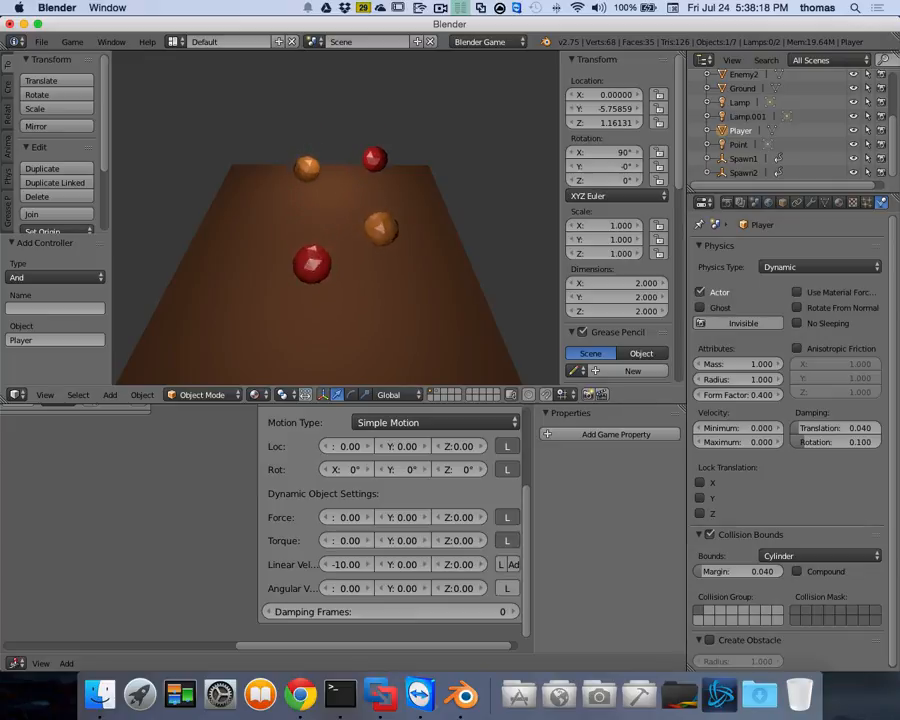
{"action": "key", "text": "Escape"}
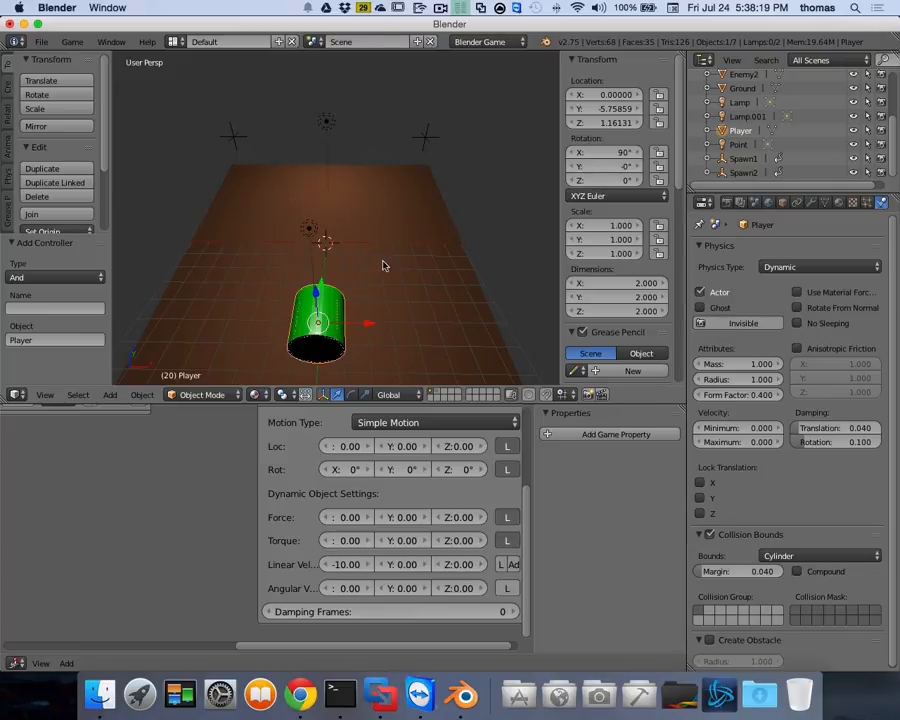
Set the Left actuator's X linear velocity to -20 and play-test the game twice.
{"action": "left_click", "coordinate": [354, 564]}
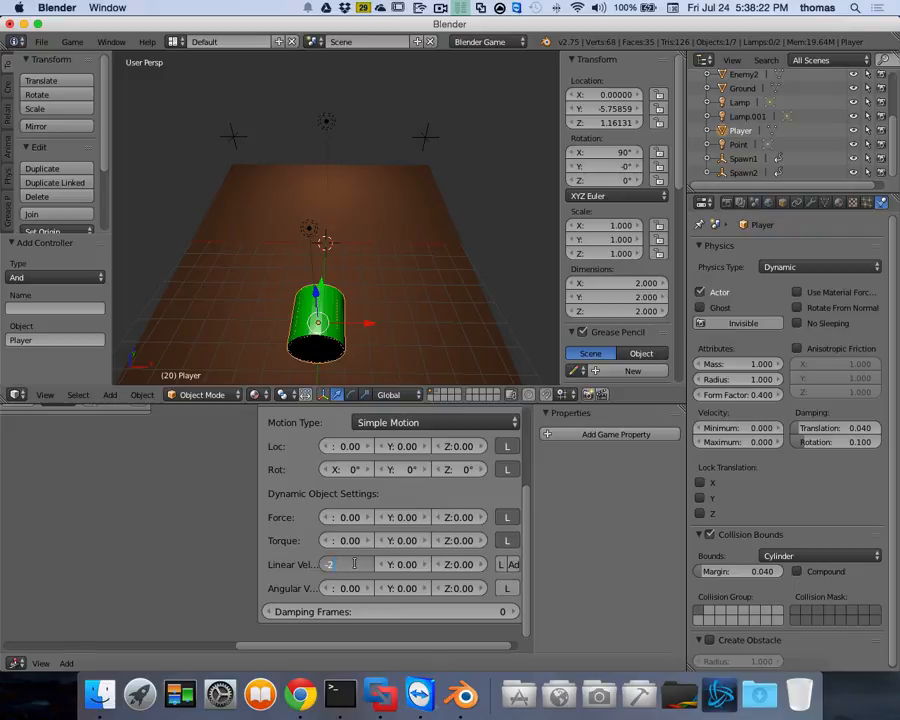
{"action": "type", "text": "-20"}
{"action": "key", "text": "Return"}
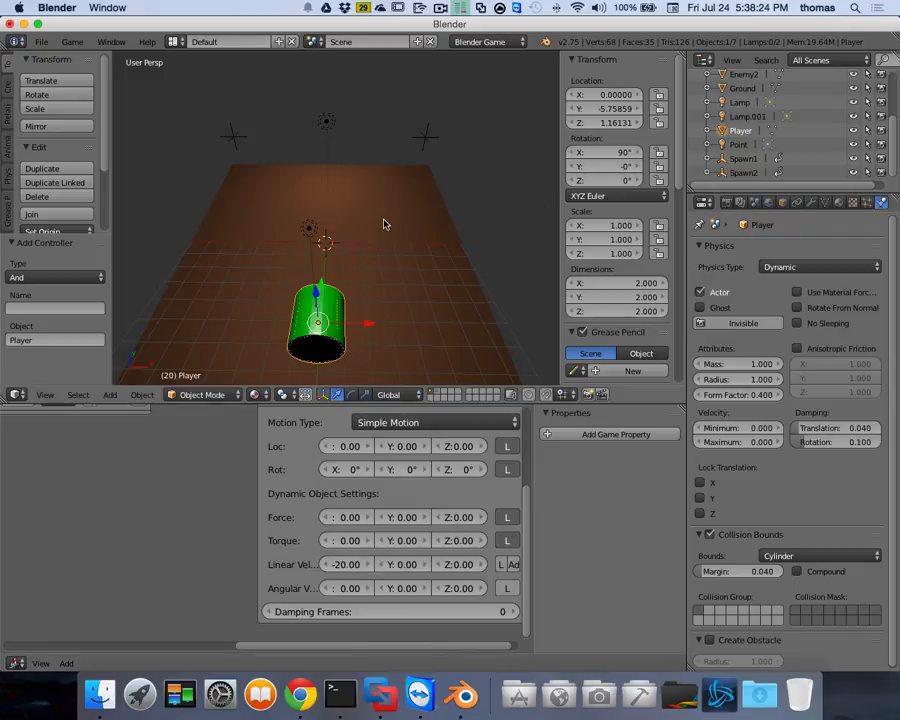
{"action": "key", "text": "p"}
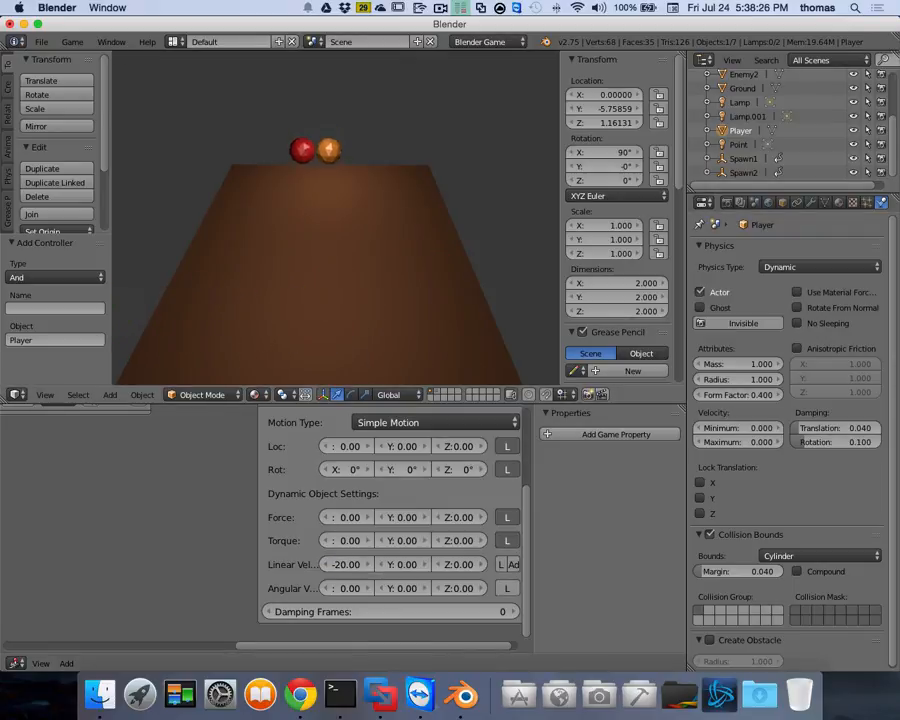
{"action": "key", "text": "Escape"}
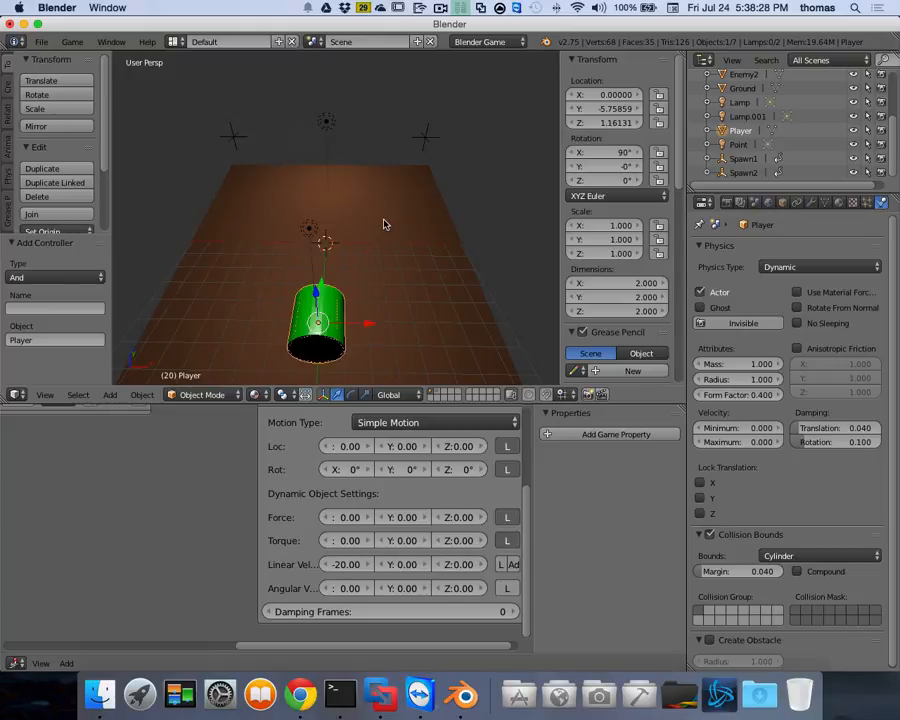
{"action": "key", "text": "p"}
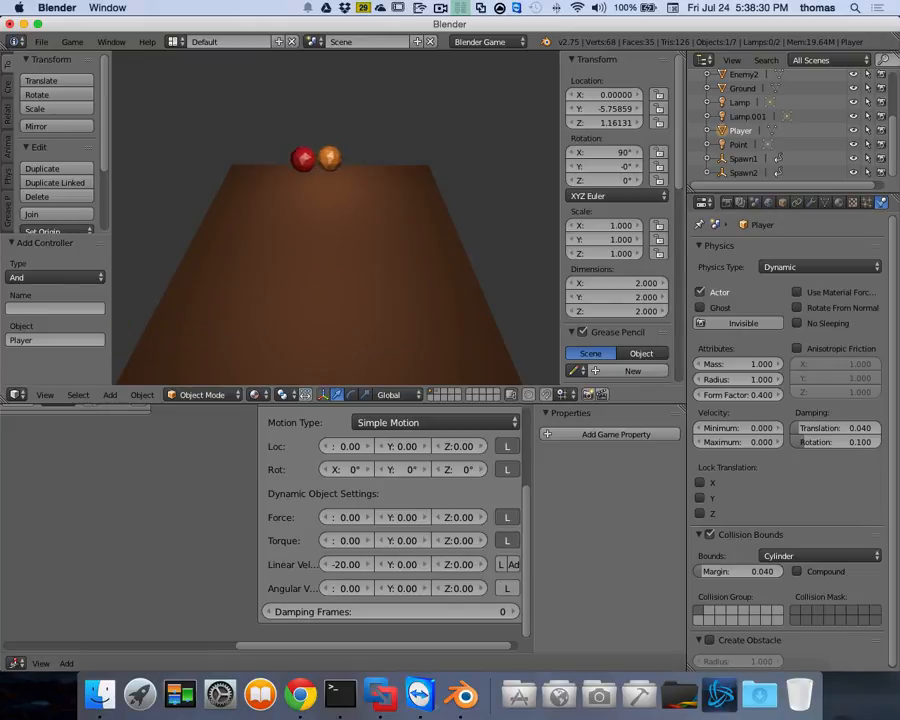
{"action": "key", "text": "Escape"}
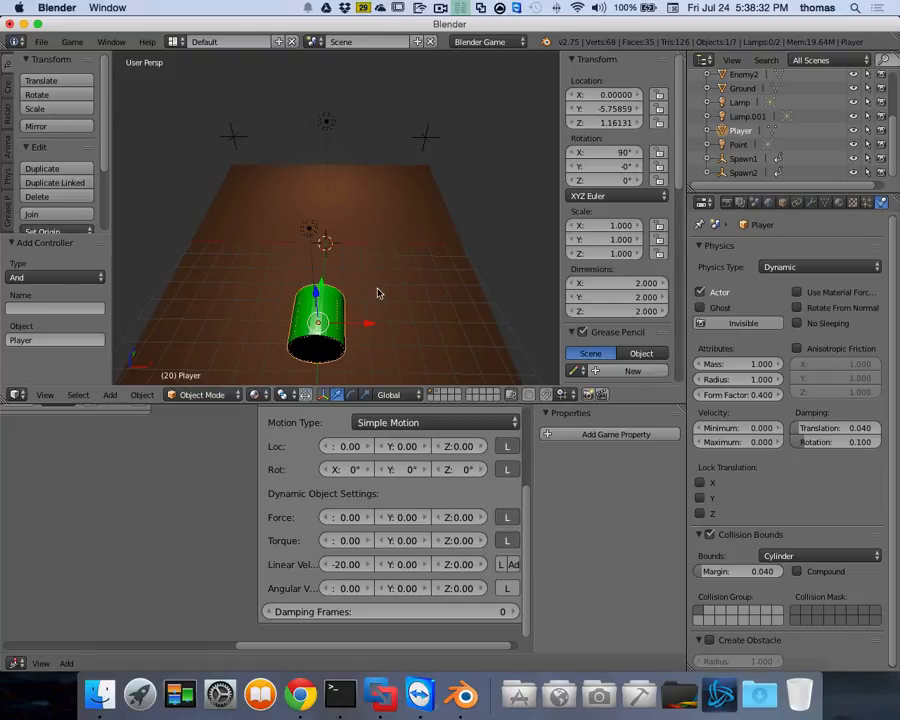
Collapse the Left actuator and Always sensor, and add a Keyboard sensor to the Player that responds to the D key.
{"action": "scroll", "coordinate": [231, 447], "scroll_direction": "up", "scroll_amount": 4}
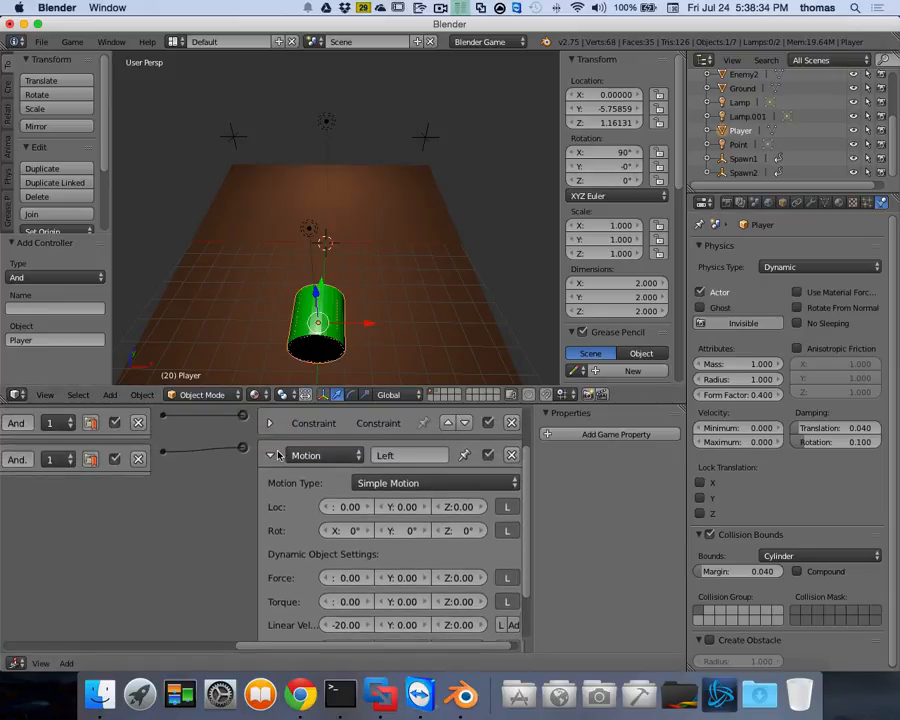
{"action": "left_click", "coordinate": [266, 511]}
{"action": "scroll", "coordinate": [292, 544], "scroll_direction": "left", "scroll_amount": 8}
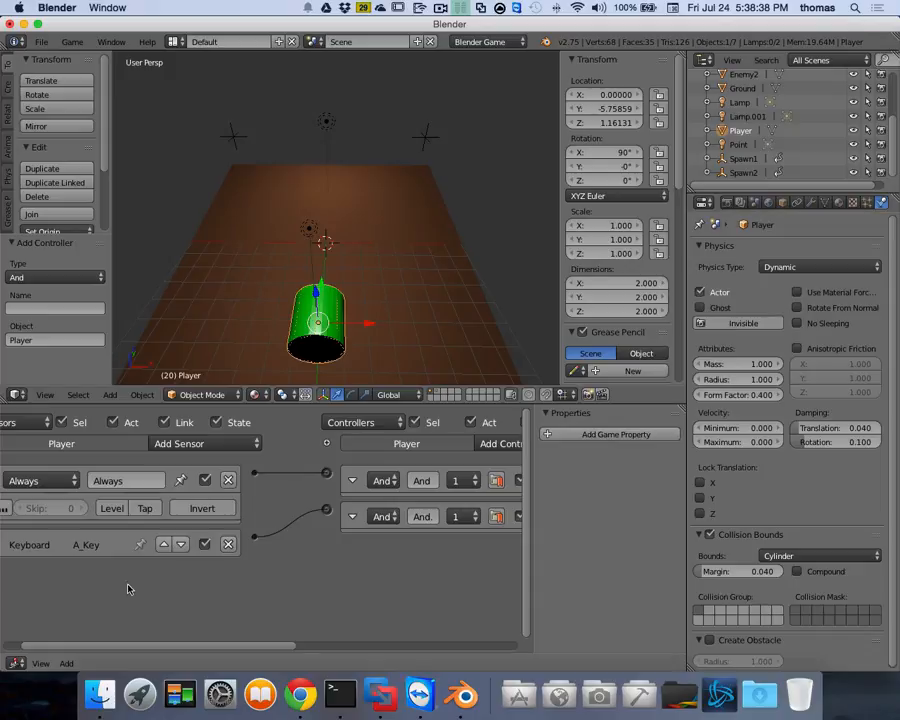
{"action": "scroll", "coordinate": [128, 584], "scroll_direction": "left", "scroll_amount": 3}
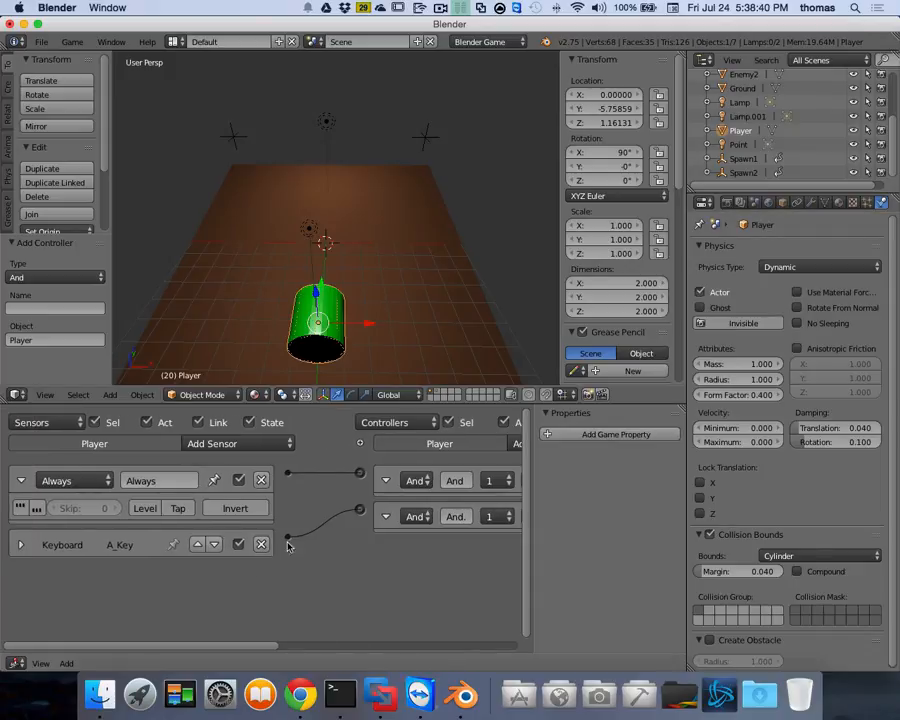
{"action": "left_click", "coordinate": [21, 480]}
{"action": "left_click", "coordinate": [242, 450]}
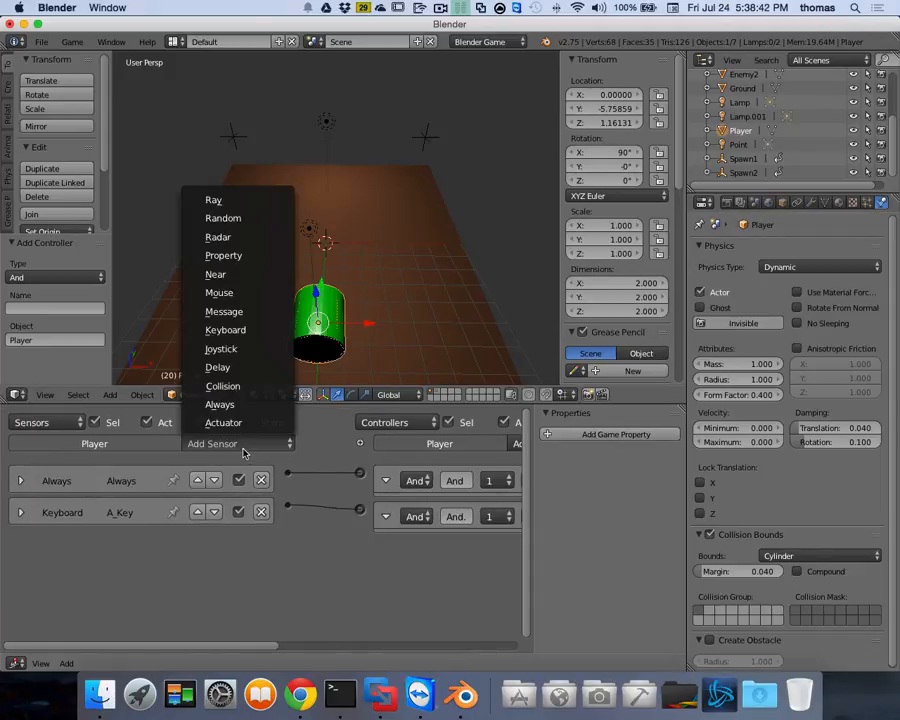
{"action": "left_click", "coordinate": [228, 330]}
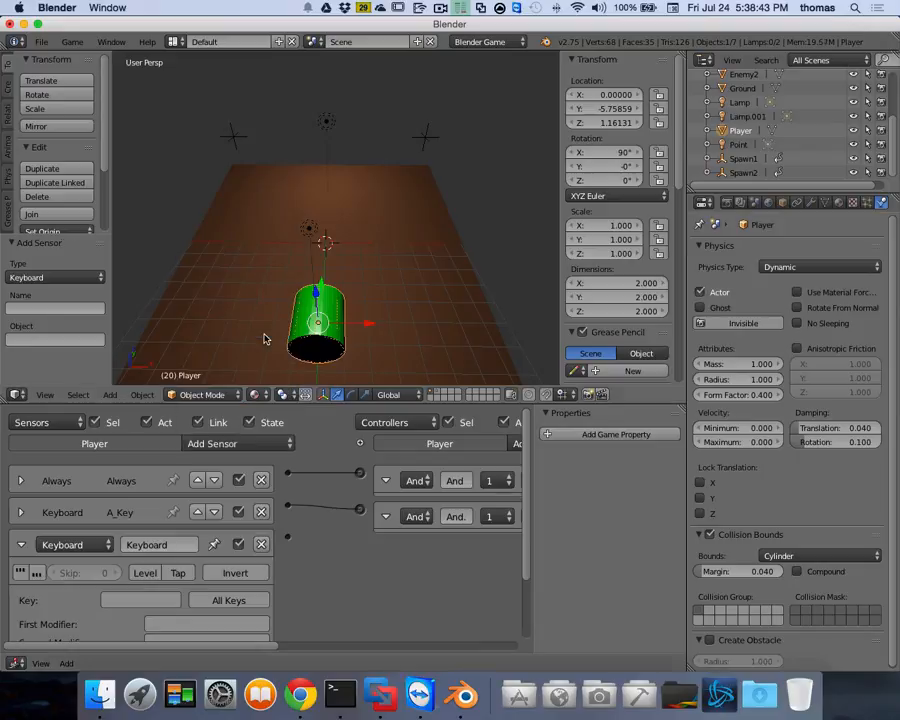
{"action": "left_click", "coordinate": [144, 601]}
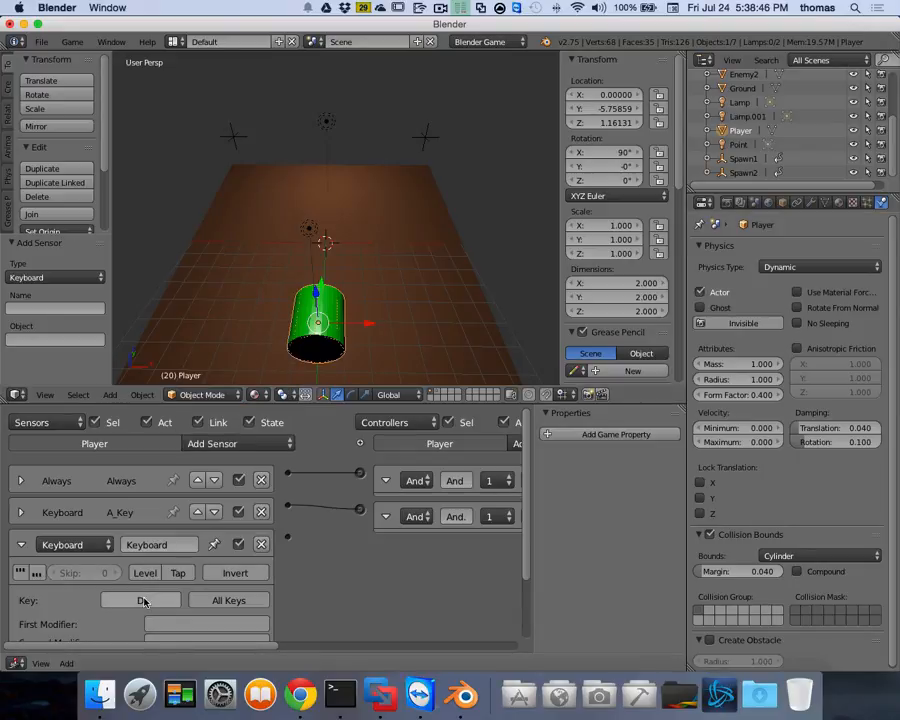
Name the new Keyboard sensor D_Key and collapse its settings.
{"action": "left_click", "coordinate": [155, 545]}
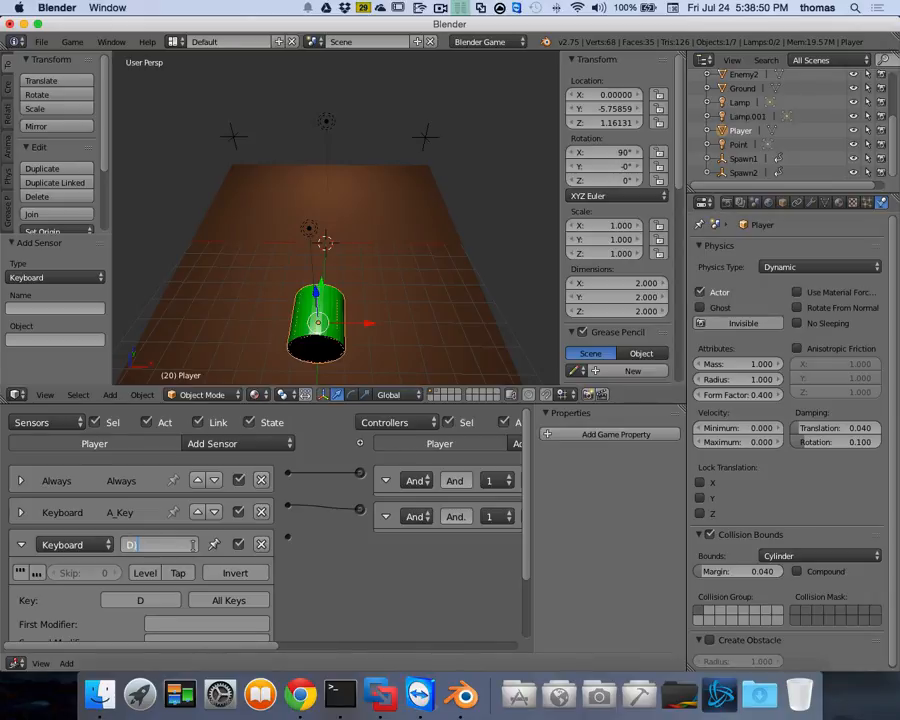
{"action": "type", "text": "D_Key"}
{"action": "key", "text": "Return"}
{"action": "left_click", "coordinate": [22, 546]}
Add a second Motion actuator to the Player with an X linear velocity of 20.
{"action": "left_click_drag", "start_coordinate": [285, 646], "coordinate": [578, 650]}
{"action": "left_click", "coordinate": [484, 444]}
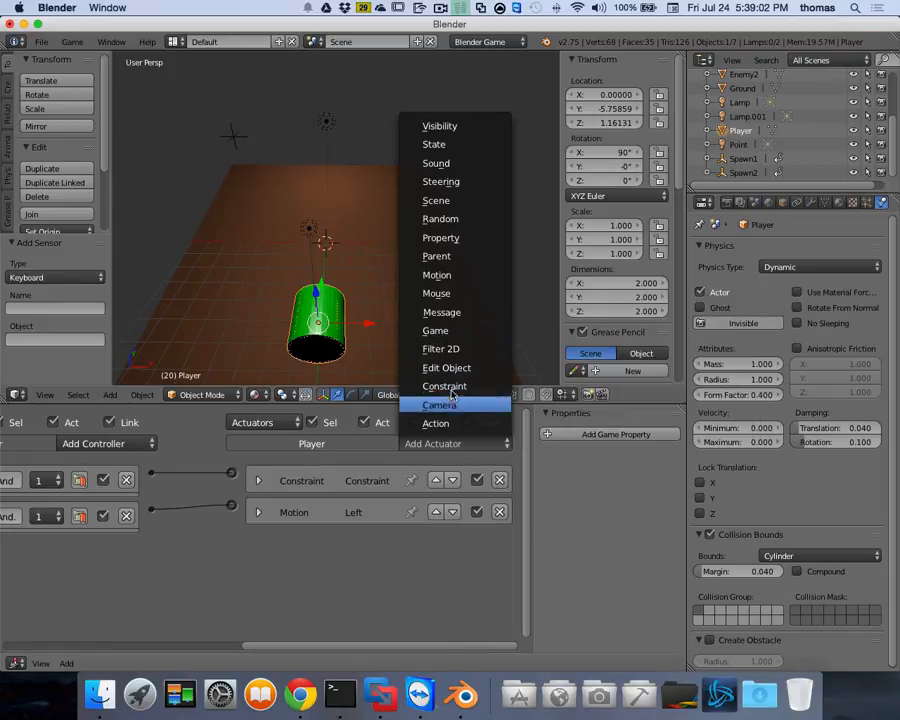
{"action": "left_click", "coordinate": [436, 275]}
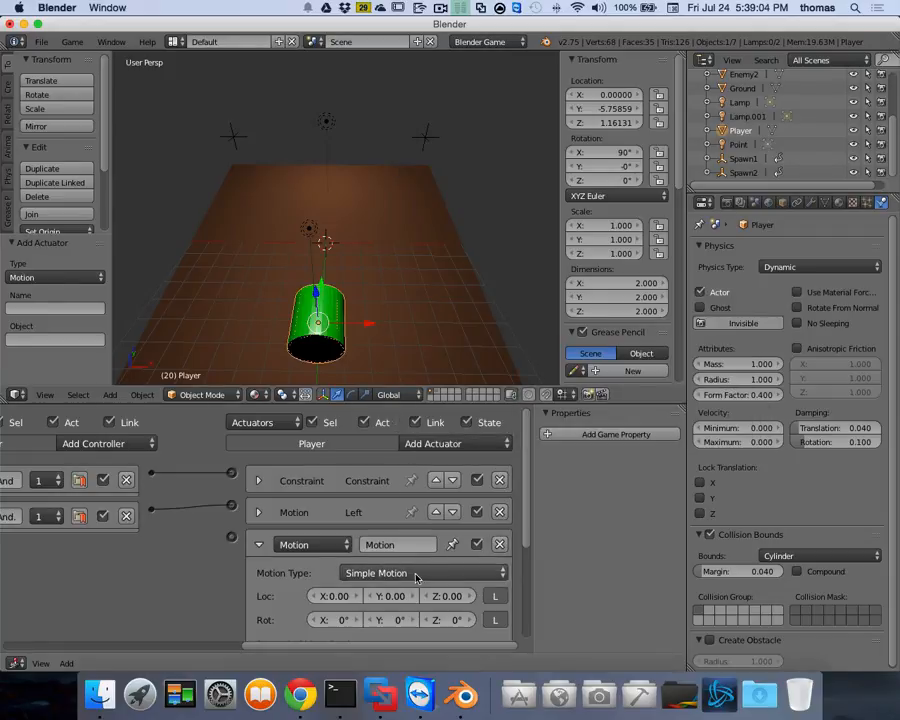
{"action": "scroll", "coordinate": [402, 545], "scroll_direction": "down", "scroll_amount": 5}
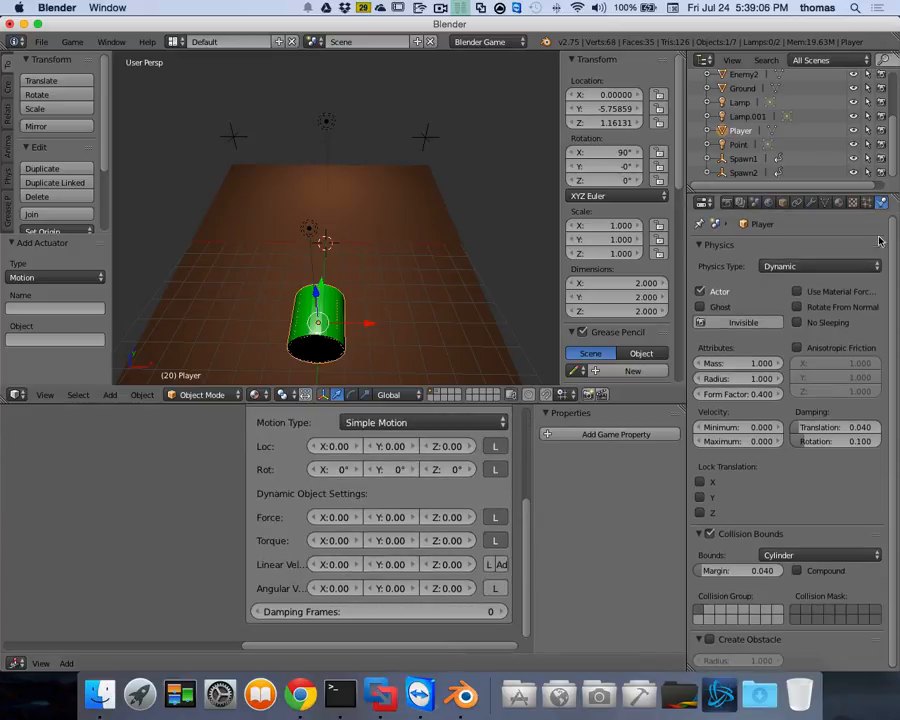
{"action": "left_click", "coordinate": [343, 566]}
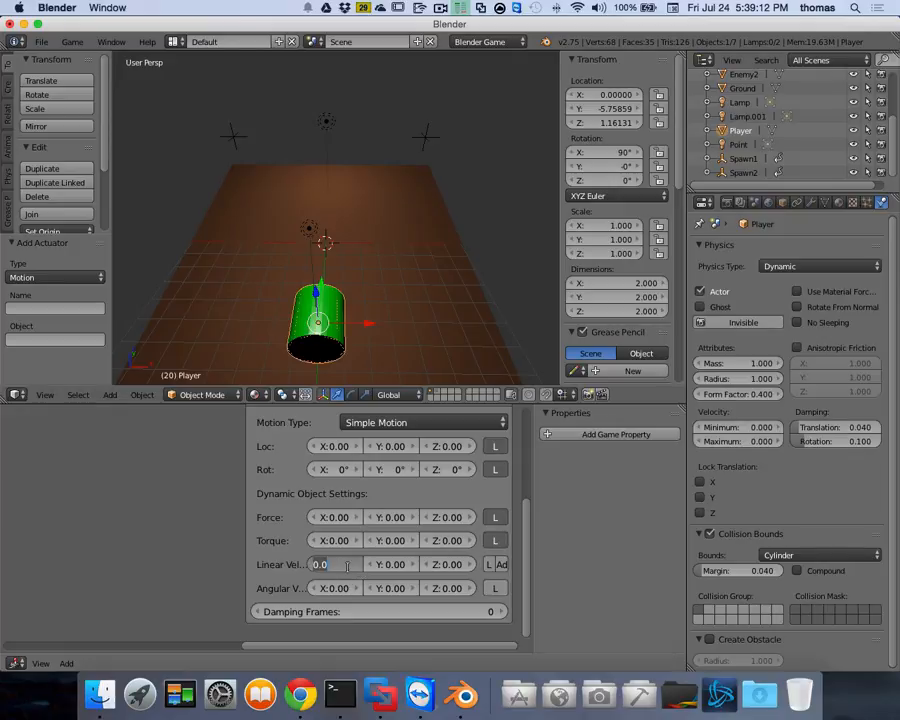
{"action": "type", "text": "20"}
{"action": "key", "text": "Return"}
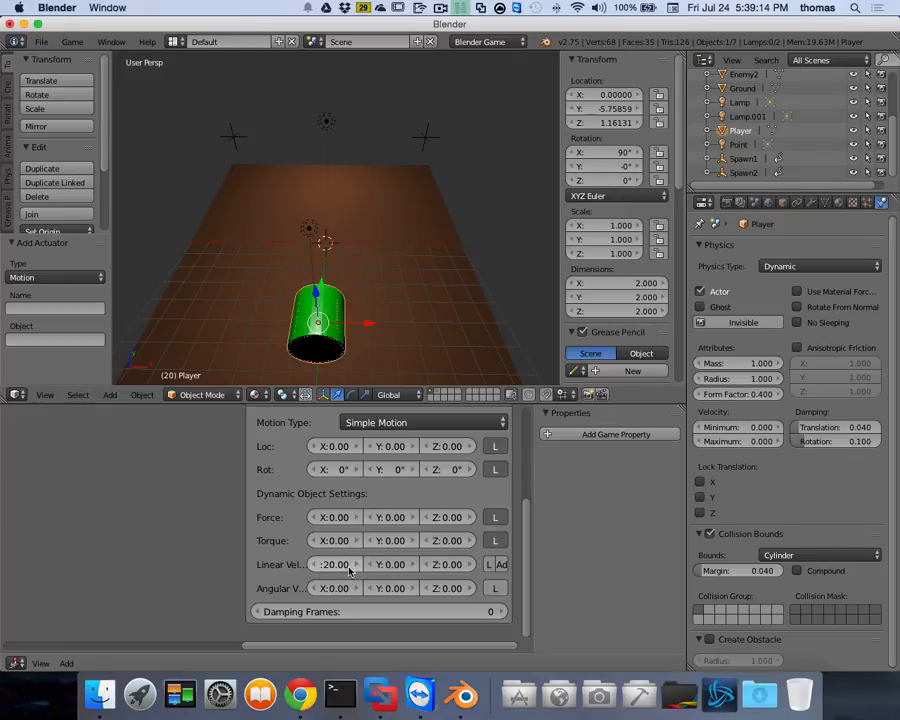
Link the D_Key sensor to the new Motion actuator through a new And controller and collapse the actuator.
{"action": "scroll", "coordinate": [76, 474], "scroll_direction": "up", "scroll_amount": 3}
{"action": "scroll", "coordinate": [197, 595], "scroll_direction": "left", "scroll_amount": 5}
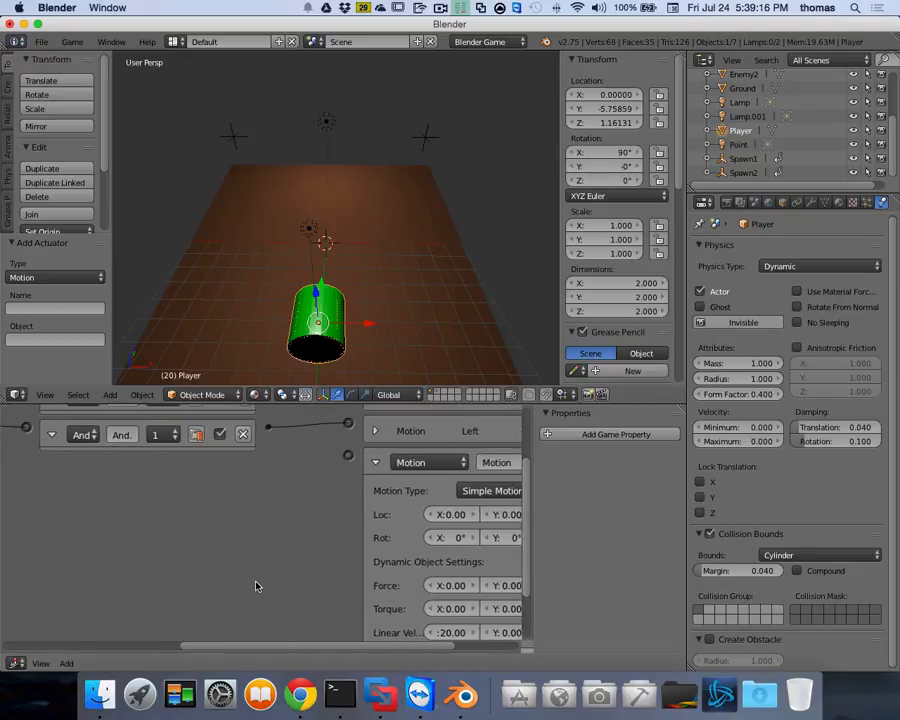
{"action": "left_click_drag", "start_coordinate": [50, 459], "coordinate": [263, 476]}
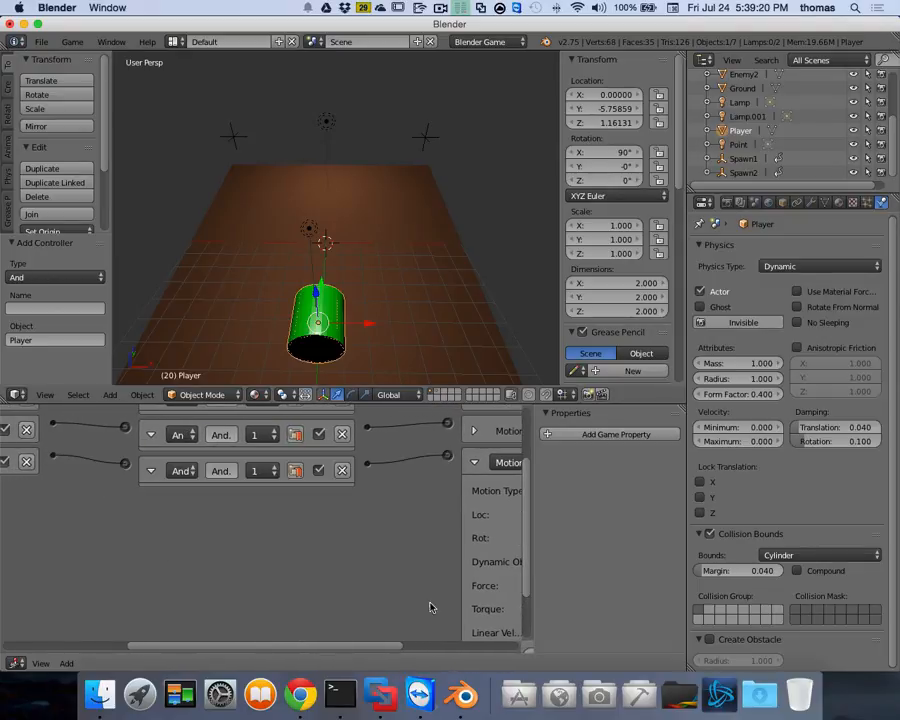
{"action": "left_click", "coordinate": [475, 463]}
Run the game and test steering the Player cylinder left and right among the rolling enemies, then stop it.
{"action": "key", "text": "p"}
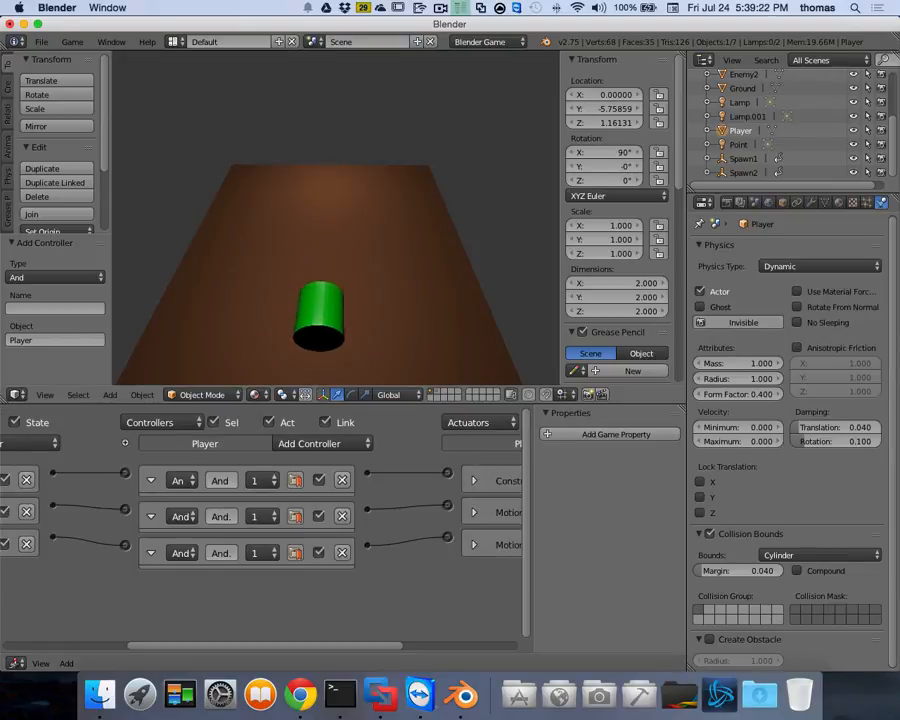
{"action": "key", "text": "Left"}
{"action": "key", "text": "Right"}
{"action": "key", "text": "Right"}
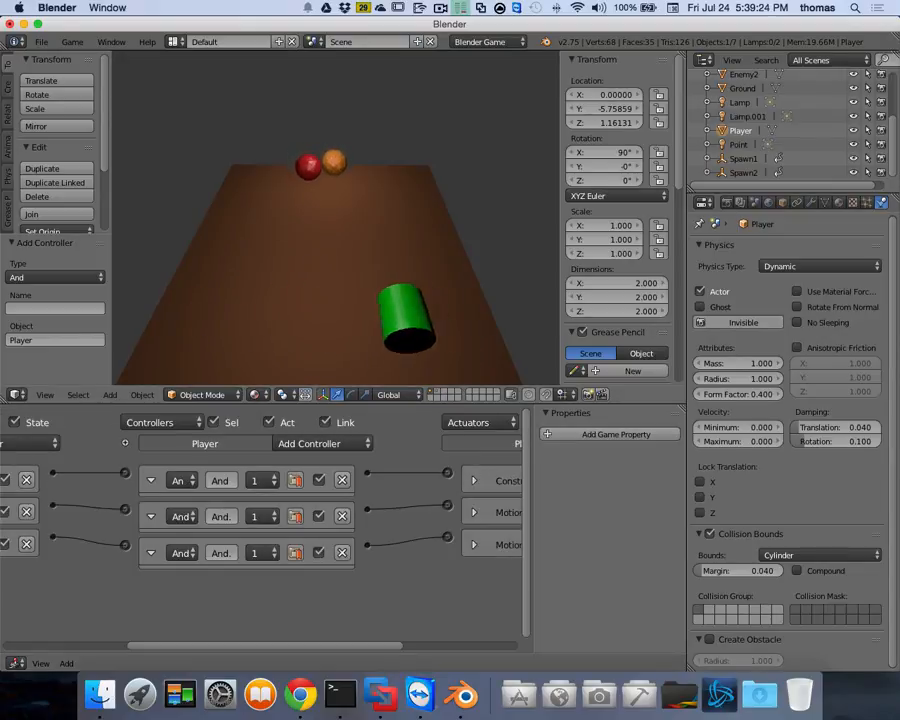
{"action": "key", "text": "Left"}
{"action": "key", "text": "Right"}
{"action": "key", "text": "Left"}
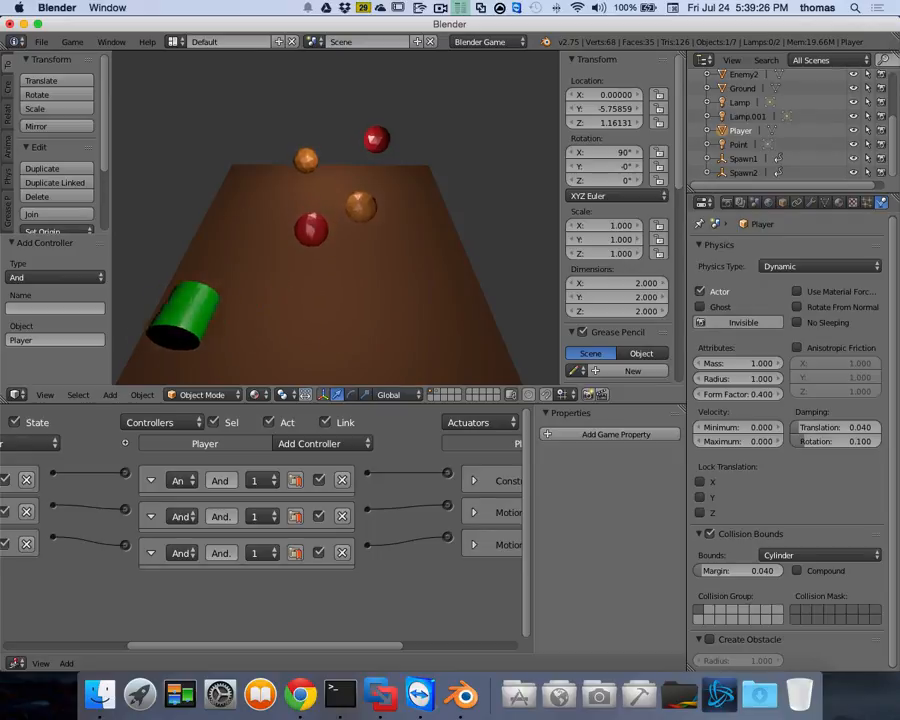
{"action": "key", "text": "Right"}
{"action": "key", "text": "Left"}
{"action": "key", "text": "Right"}
{"action": "key", "text": "Left"}
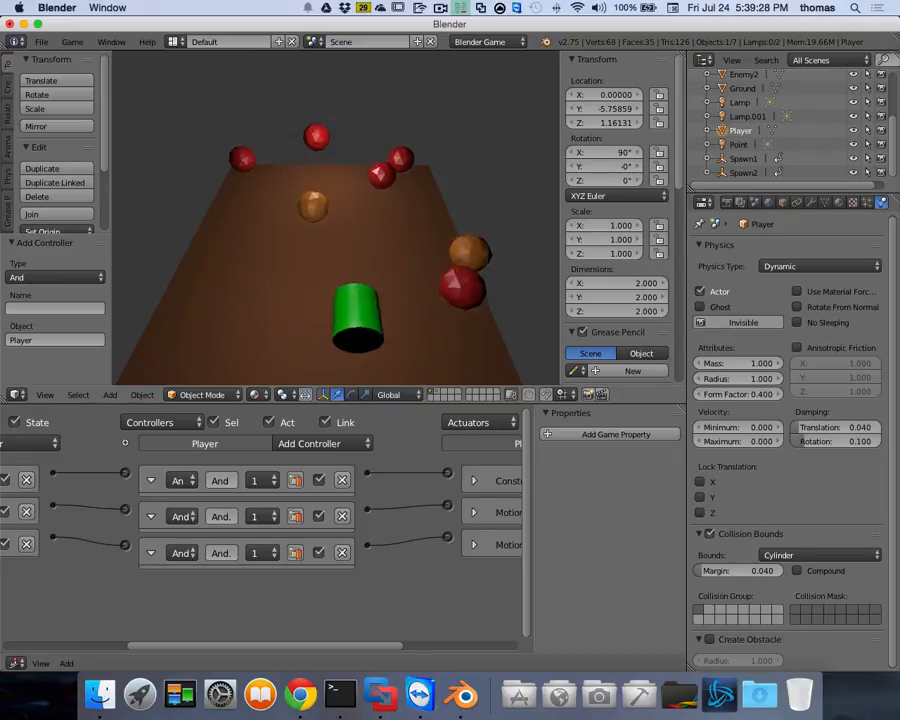
{"action": "key", "text": "Right"}
{"action": "key", "text": "Left"}
{"action": "key", "text": "Right"}
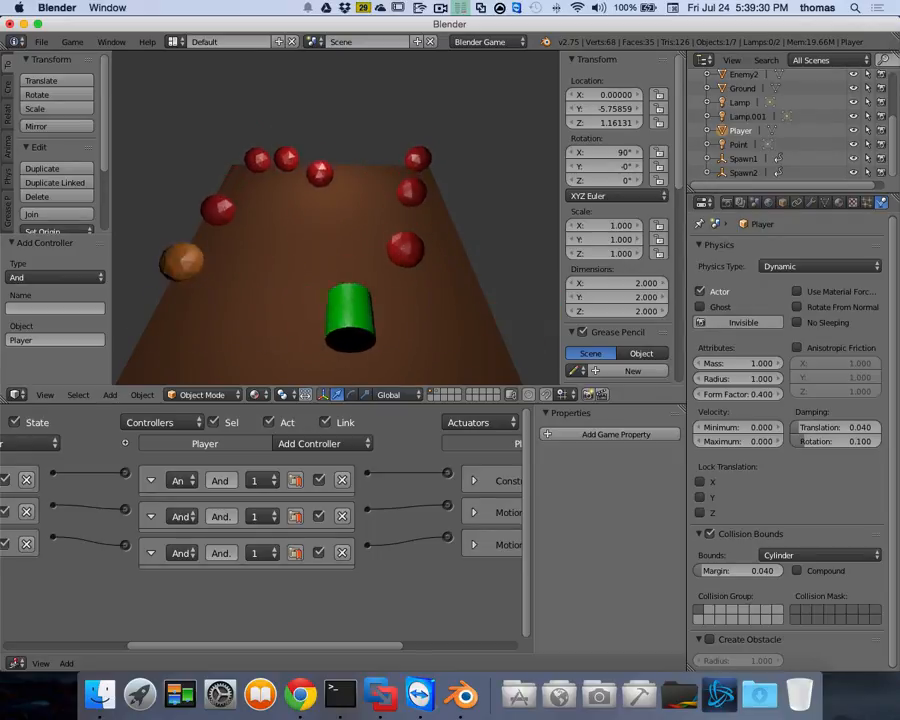
{"action": "key", "text": "Left"}
{"action": "key", "text": "Right"}
{"action": "key", "text": "Left"}
{"action": "key", "text": "Right"}
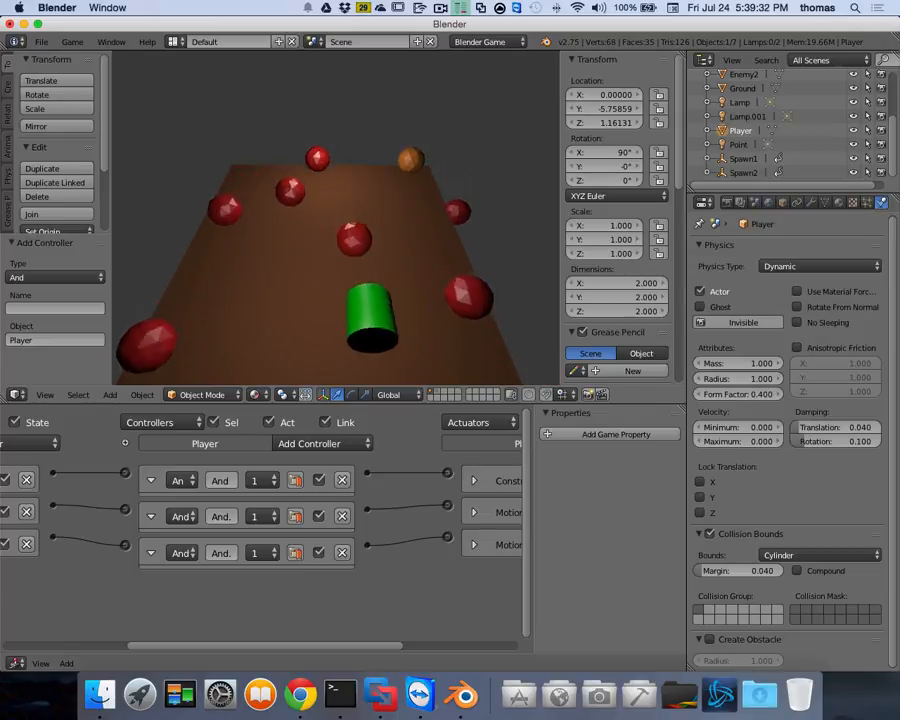
{"action": "key", "text": "Left"}
{"action": "key", "text": "Right"}
{"action": "key", "text": "Left"}
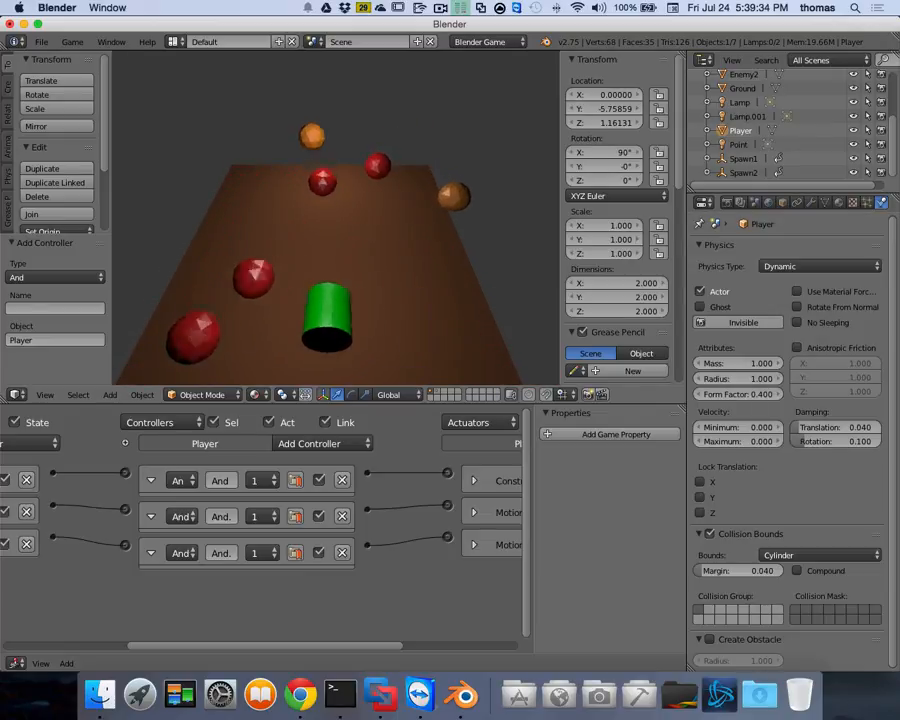
{"action": "key", "text": "Right"}
{"action": "key", "text": "Left"}
{"action": "key", "text": "Right"}
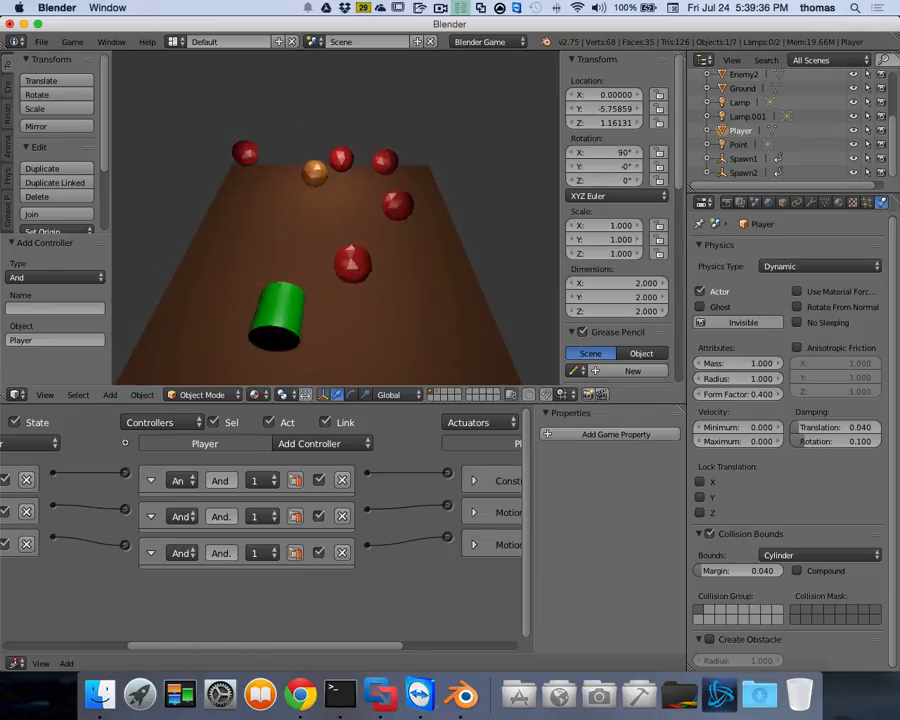
{"action": "key", "text": "Right"}
{"action": "key", "text": "Left"}
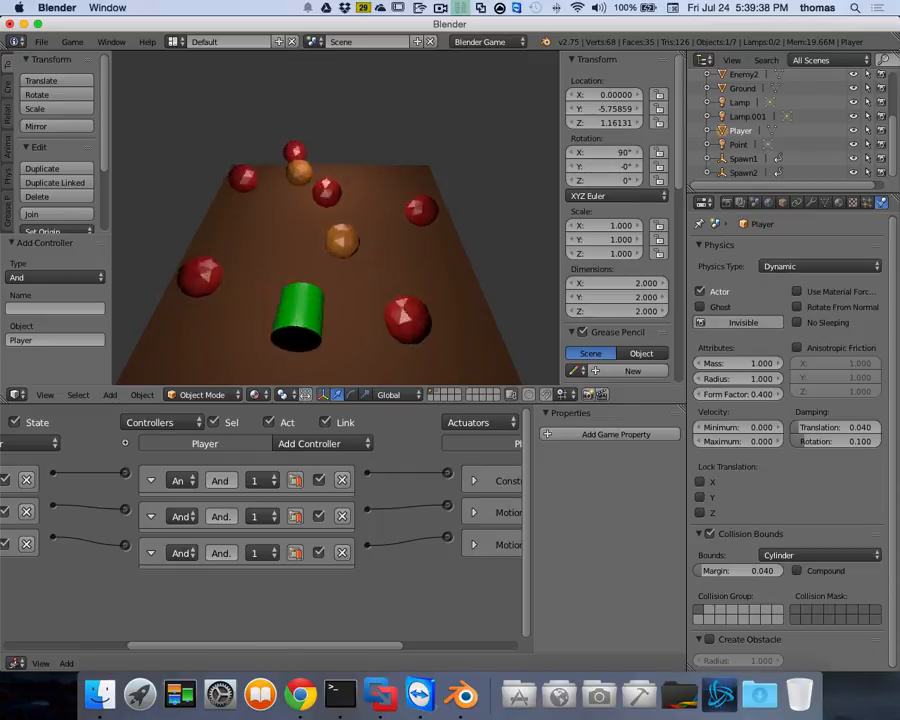
{"action": "key", "text": "Right"}
{"action": "key", "text": "Left"}
{"action": "key", "text": "Right"}
{"action": "key", "text": "Left"}
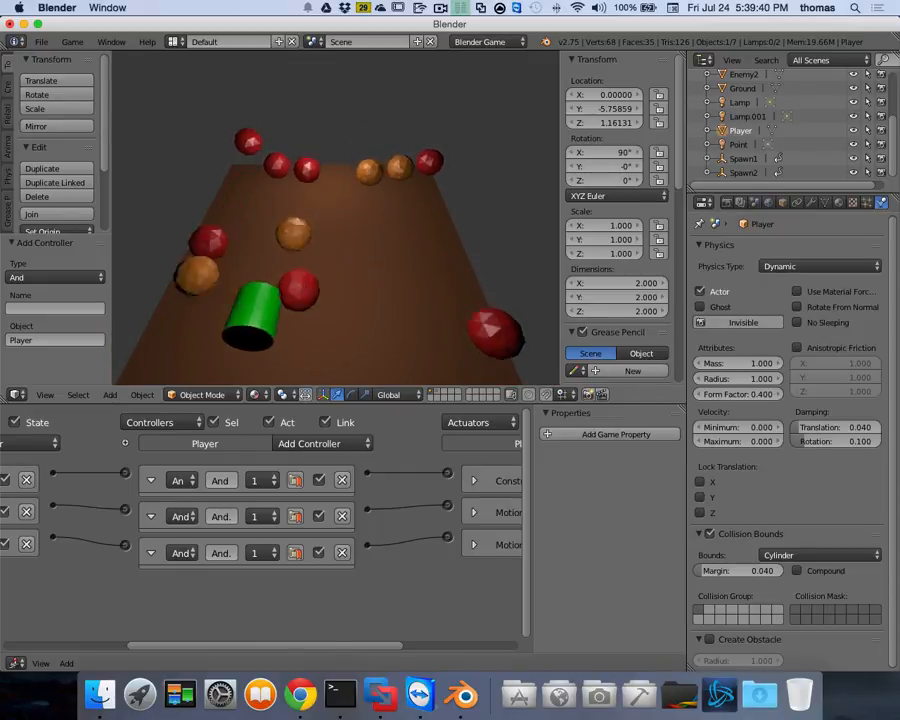
{"action": "key", "text": "Right"}
{"action": "key", "text": "Left"}
{"action": "key", "text": "Right"}
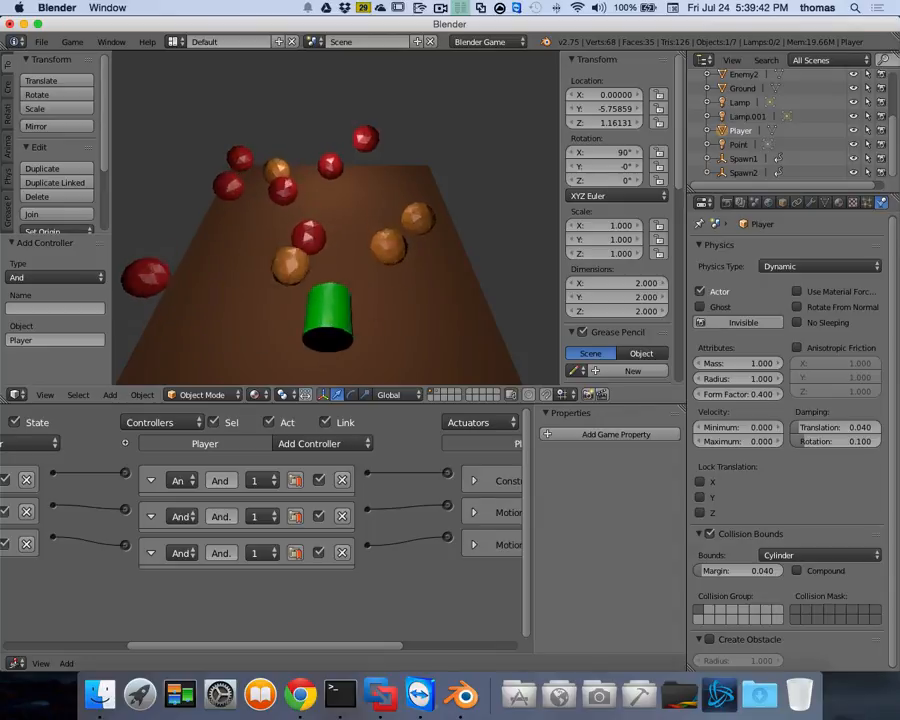
{"action": "key", "text": "Left"}
{"action": "key", "text": "Right"}
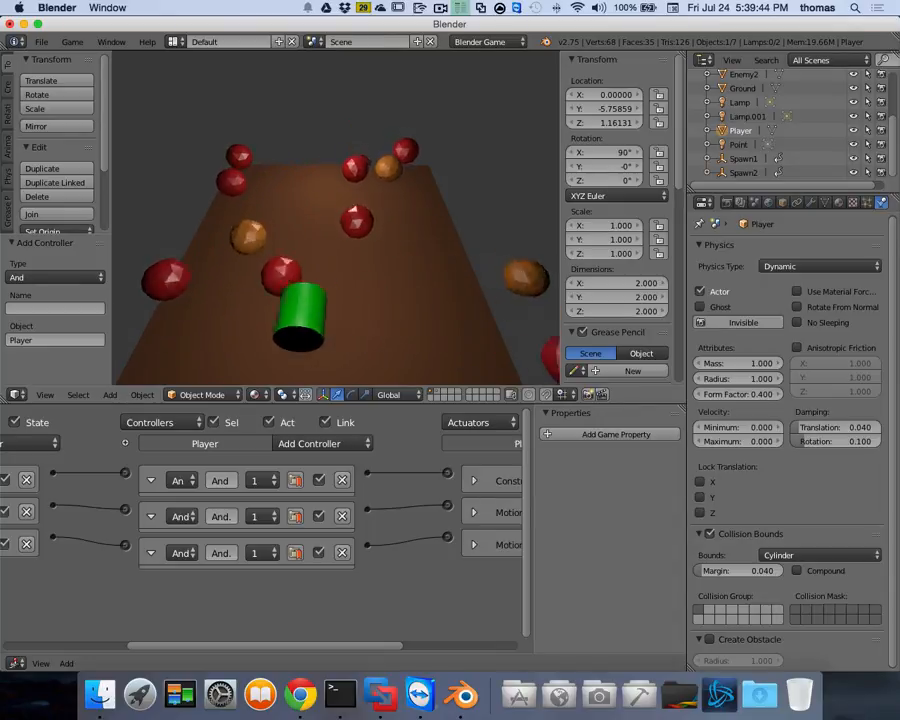
{"action": "key", "text": "Left"}
{"action": "key", "text": "Right"}
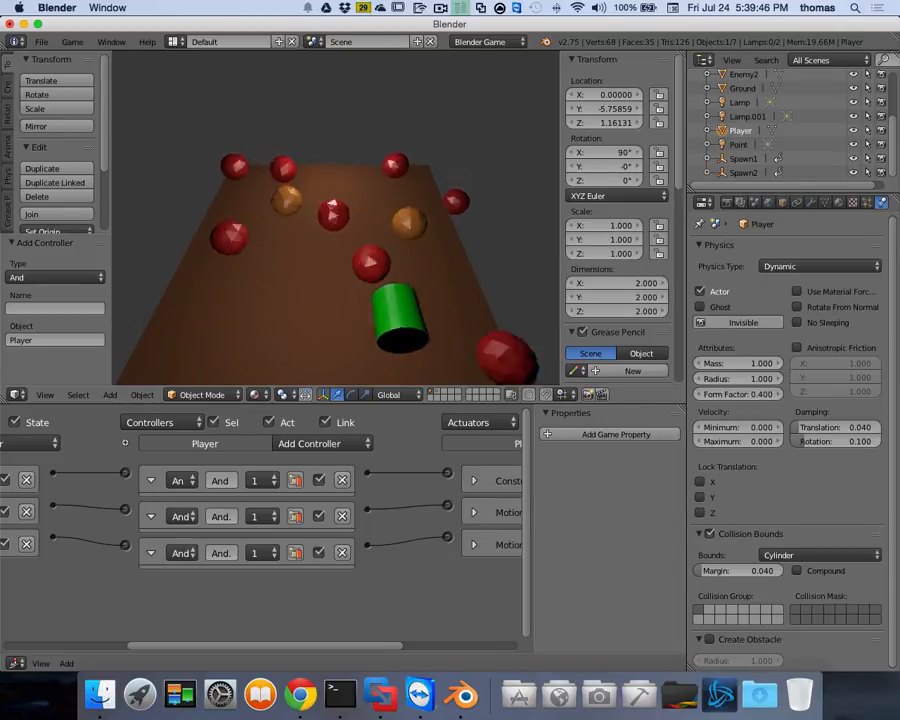
{"action": "key", "text": "Left"}
{"action": "key", "text": "Right"}
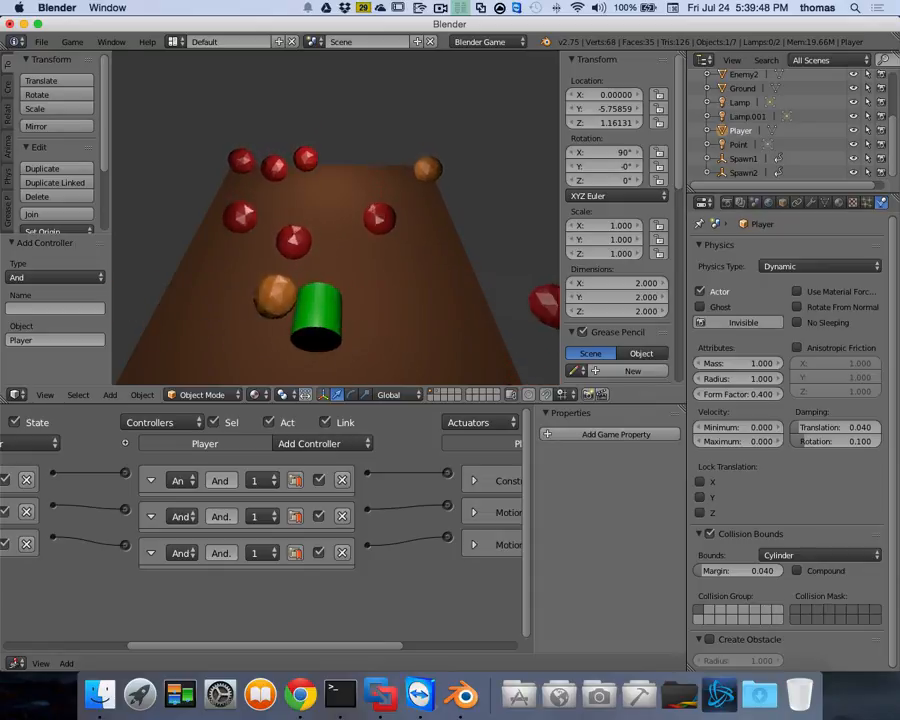
{"action": "key", "text": "Right"}
{"action": "key", "text": "Left"}
{"action": "key", "text": "Right"}
{"action": "key", "text": "Left"}
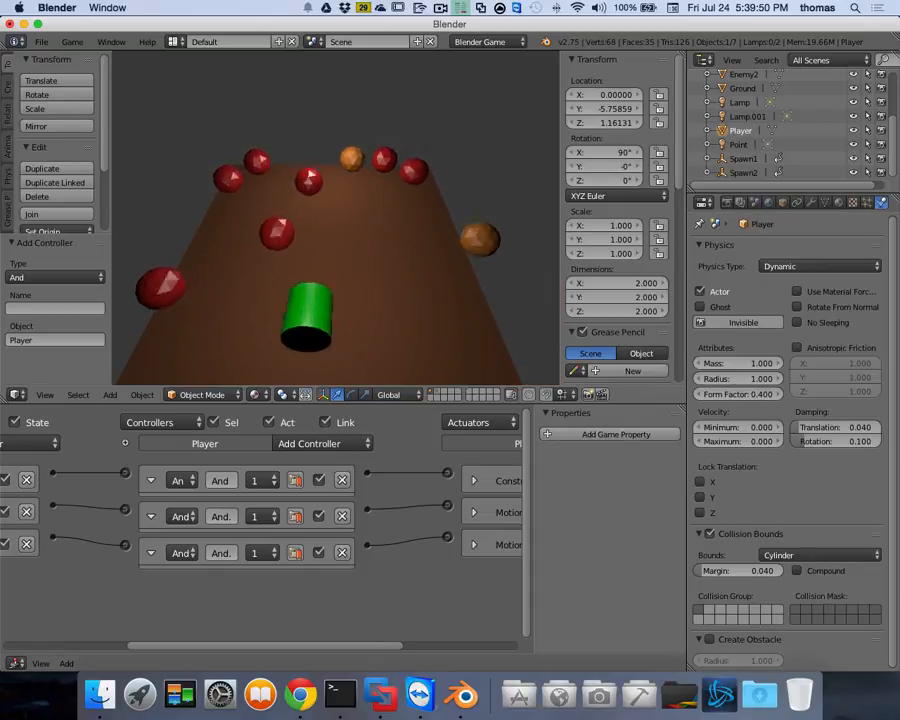
{"action": "key", "text": "Right"}
{"action": "key", "text": "Left"}
{"action": "key", "text": "Right"}
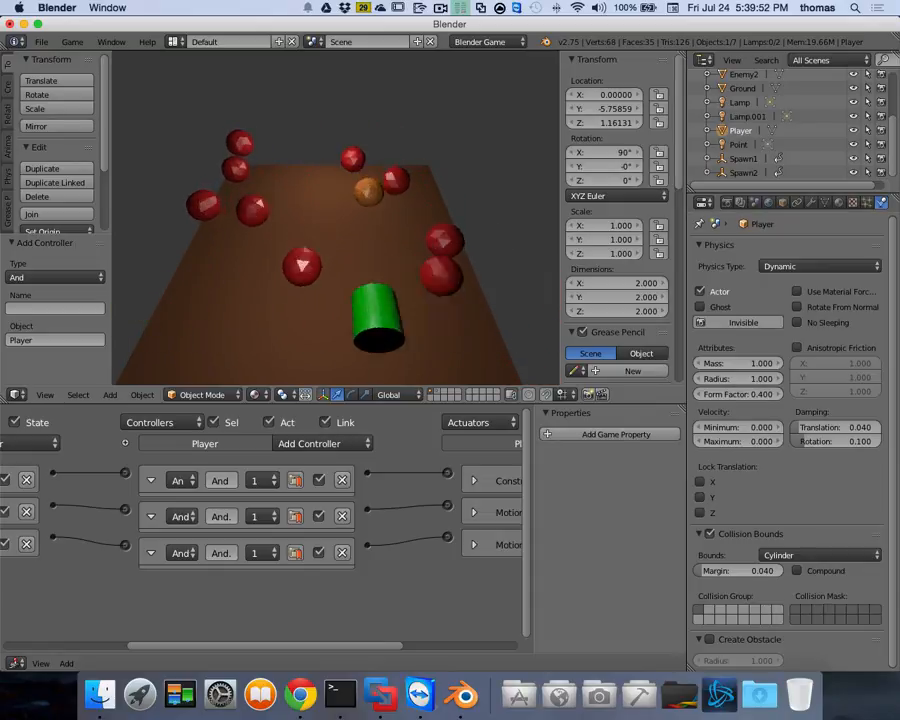
{"action": "key", "text": "Left"}
{"action": "key", "text": "Right"}
{"action": "key", "text": "Left"}
{"action": "key", "text": "Right"}
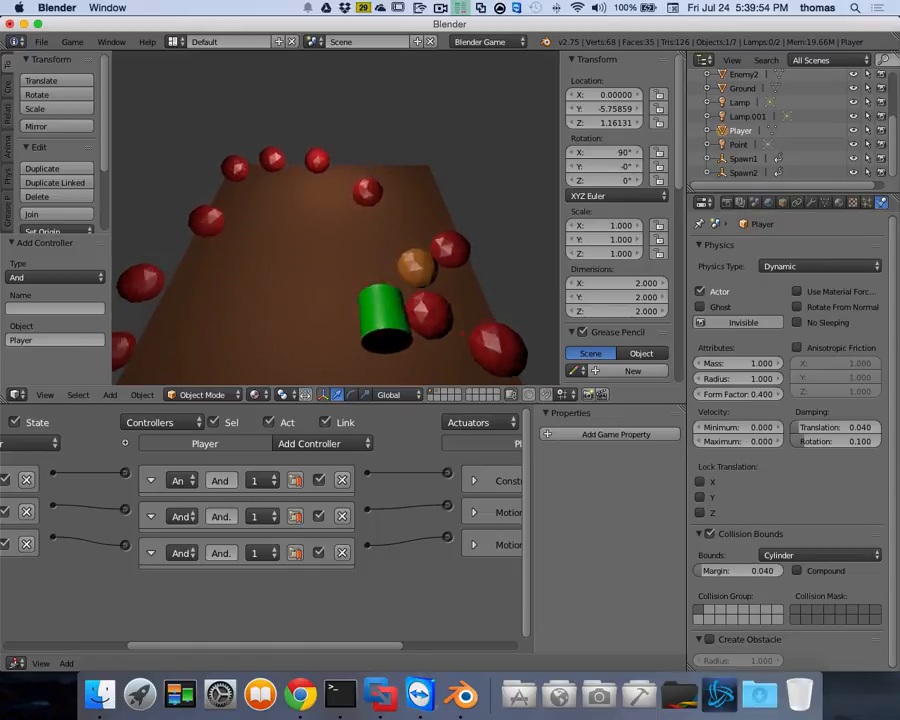
{"action": "key", "text": "Left"}
{"action": "key", "text": "Right"}
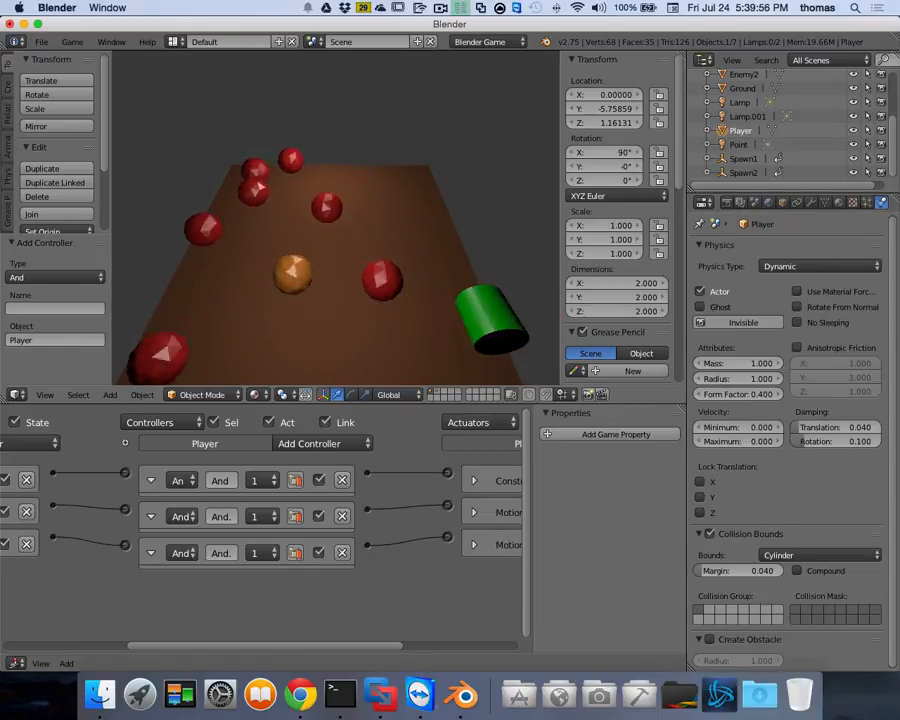
{"action": "key", "text": "Left"}
{"action": "key", "text": "Right"}
{"action": "key", "text": "Left"}
{"action": "key", "text": "Left"}
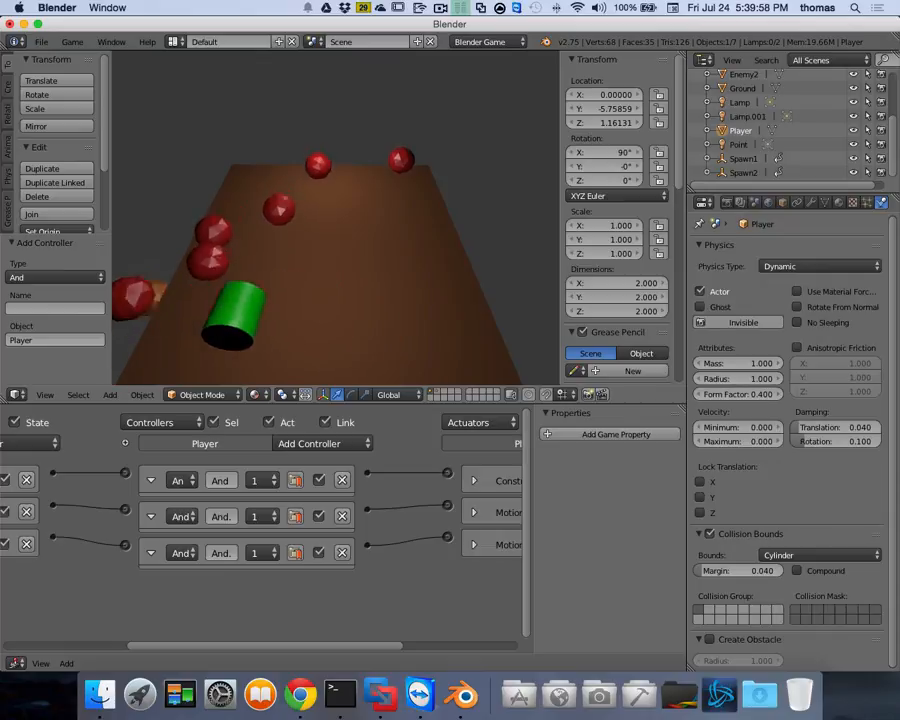
{"action": "key", "text": "Right"}
{"action": "key", "text": "Left"}
{"action": "key", "text": "Right"}
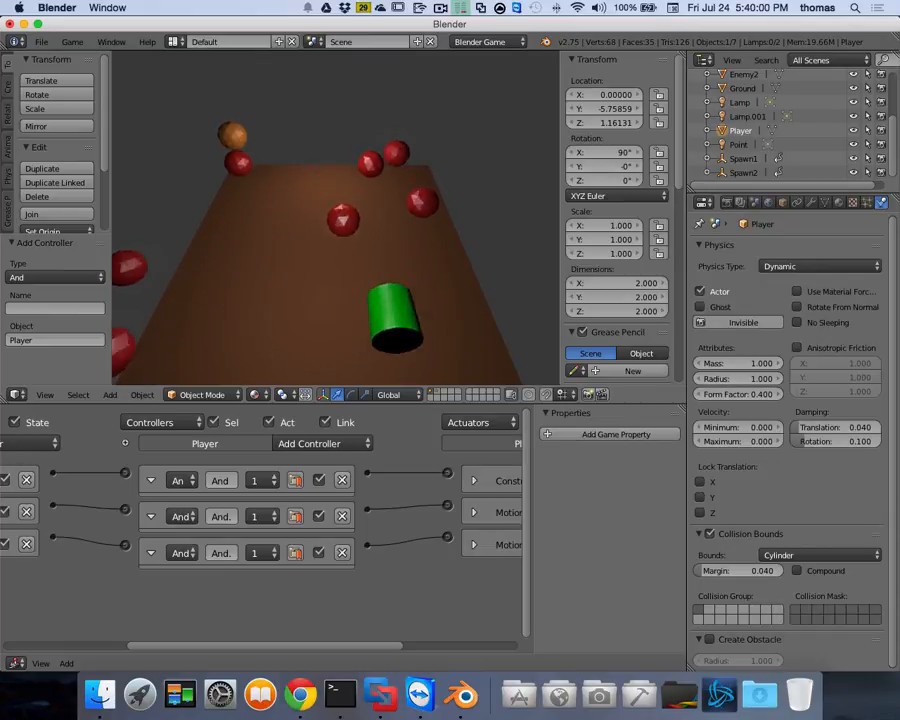
{"action": "key", "text": "Left"}
{"action": "key", "text": "Right"}
{"action": "key", "text": "Left"}
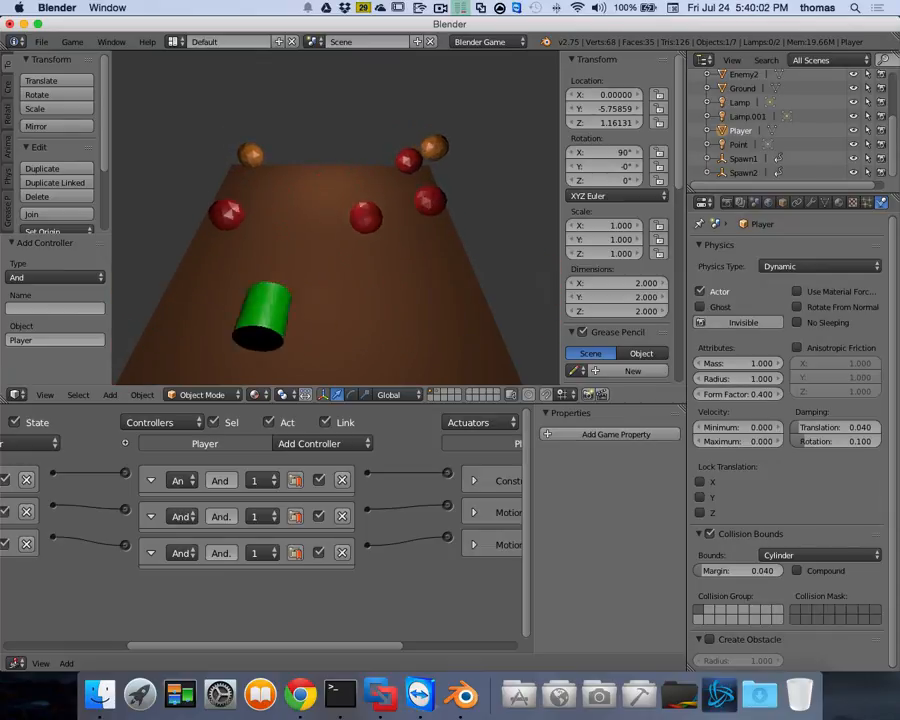
{"action": "key", "text": "Right"}
{"action": "key", "text": "Left"}
{"action": "key", "text": "Right"}
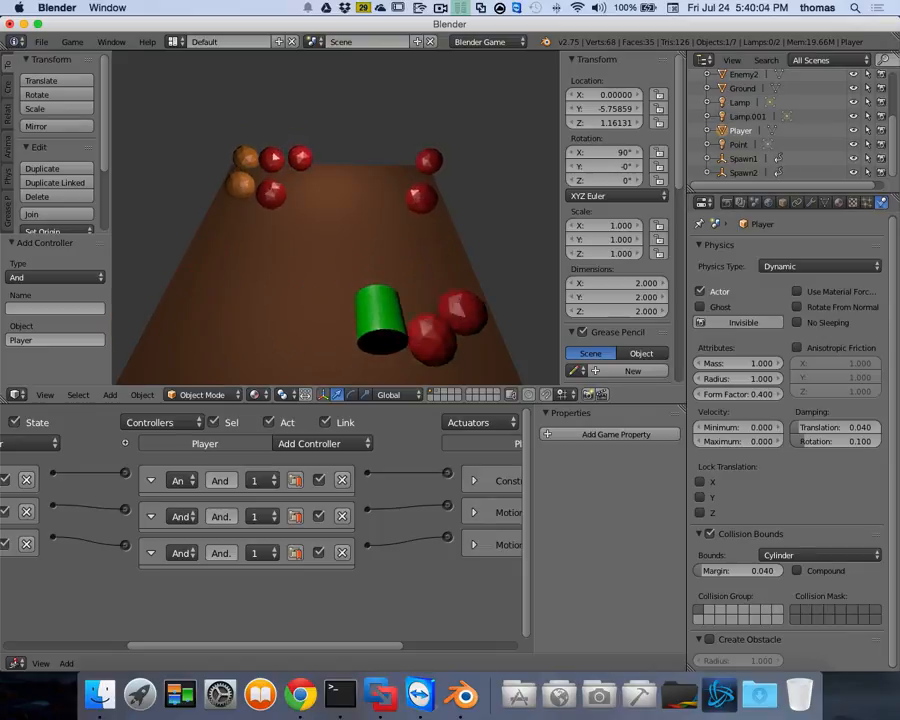
{"action": "key", "text": "Left"}
{"action": "key", "text": "Right"}
{"action": "key", "text": "Left"}
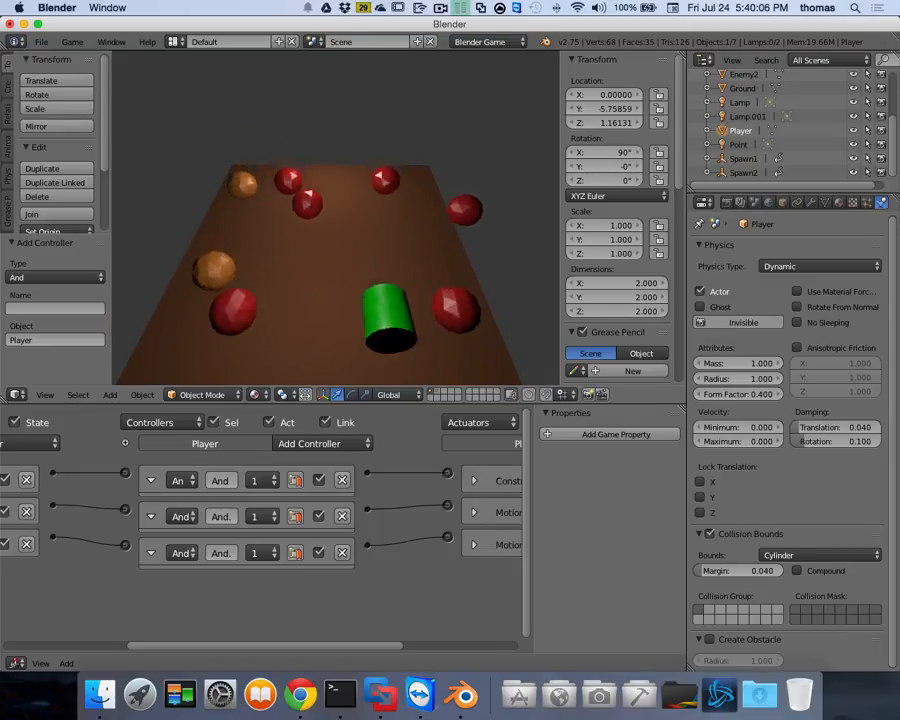
{"action": "key", "text": "Right"}
{"action": "key", "text": "Left"}
{"action": "key", "text": "Right"}
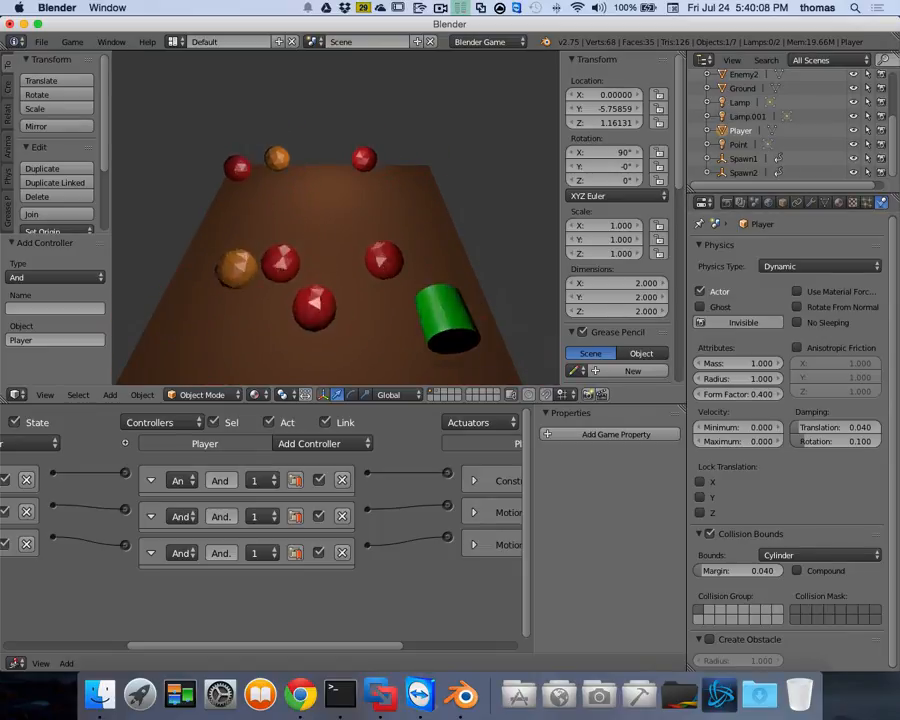
{"action": "key", "text": "Left"}
{"action": "key", "text": "Right"}
{"action": "key", "text": "Left"}
{"action": "key", "text": "Right"}
{"action": "key", "text": "Left"}
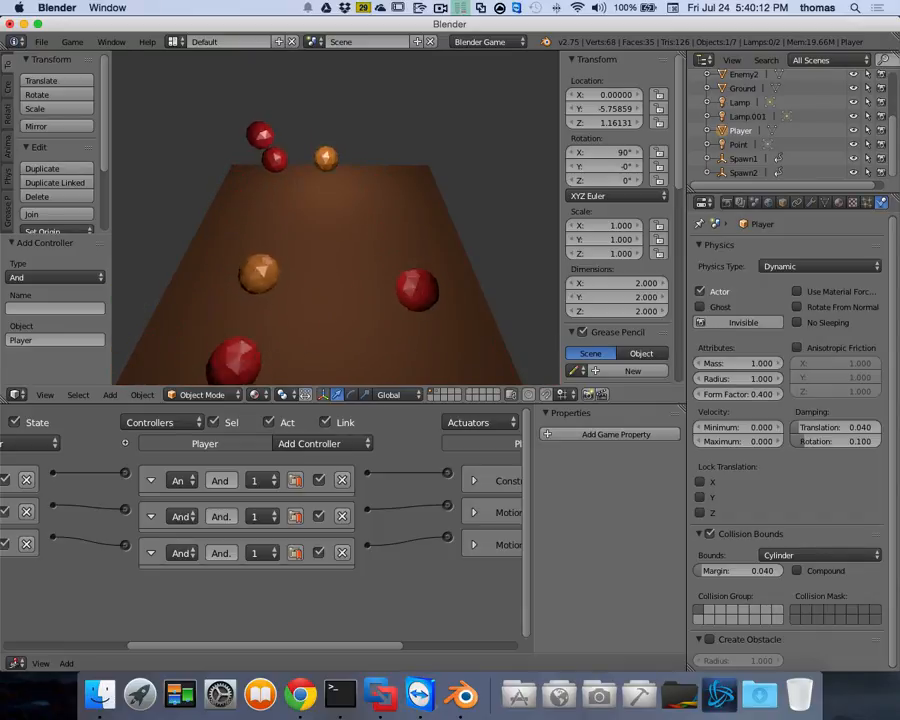
{"action": "key", "text": "Escape"}
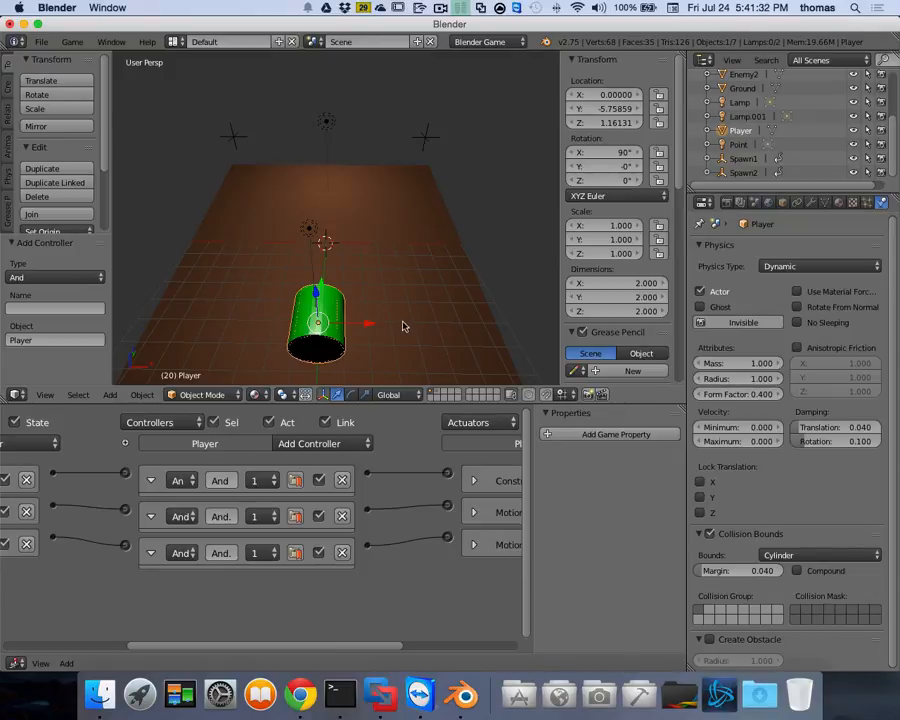
Enlarge the 3D viewport over the logic editor and add a plane mesh at the scene origin.
{"action": "scroll", "coordinate": [419, 313], "scroll_direction": "down", "scroll_amount": 3}
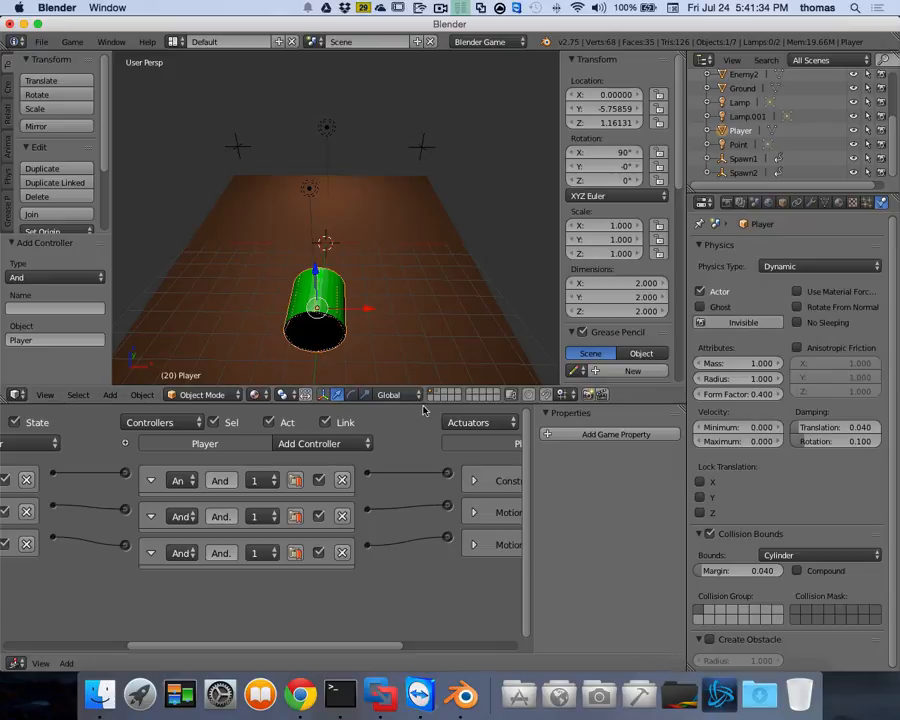
{"action": "left_click_drag", "start_coordinate": [421, 401], "coordinate": [413, 518]}
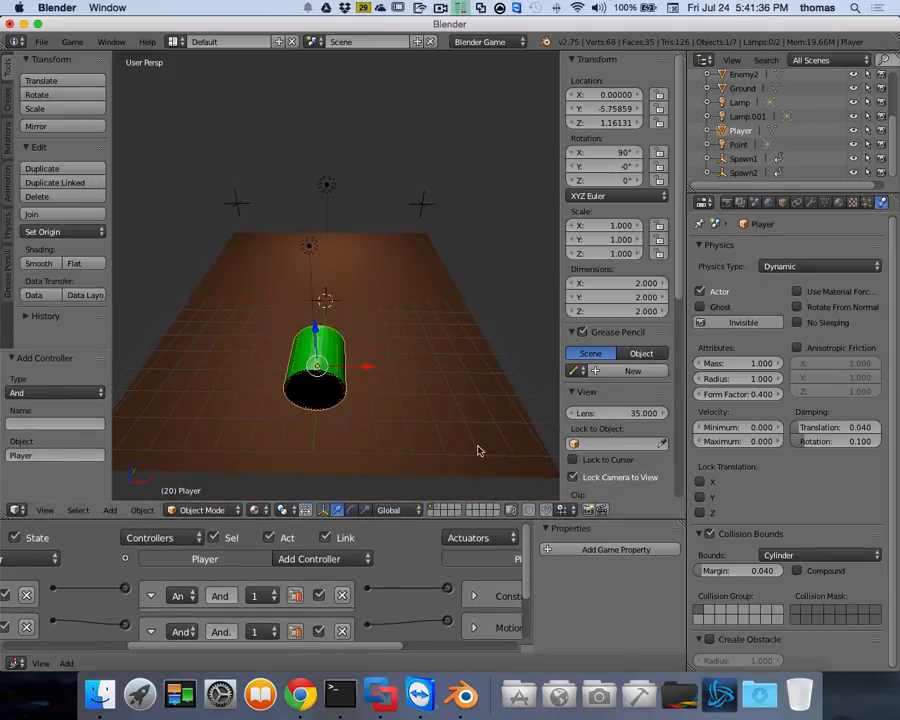
{"action": "scroll", "coordinate": [500, 360], "scroll_direction": "left", "scroll_amount": 5}
{"action": "scroll", "coordinate": [500, 360], "scroll_direction": "down", "scroll_amount": 10}
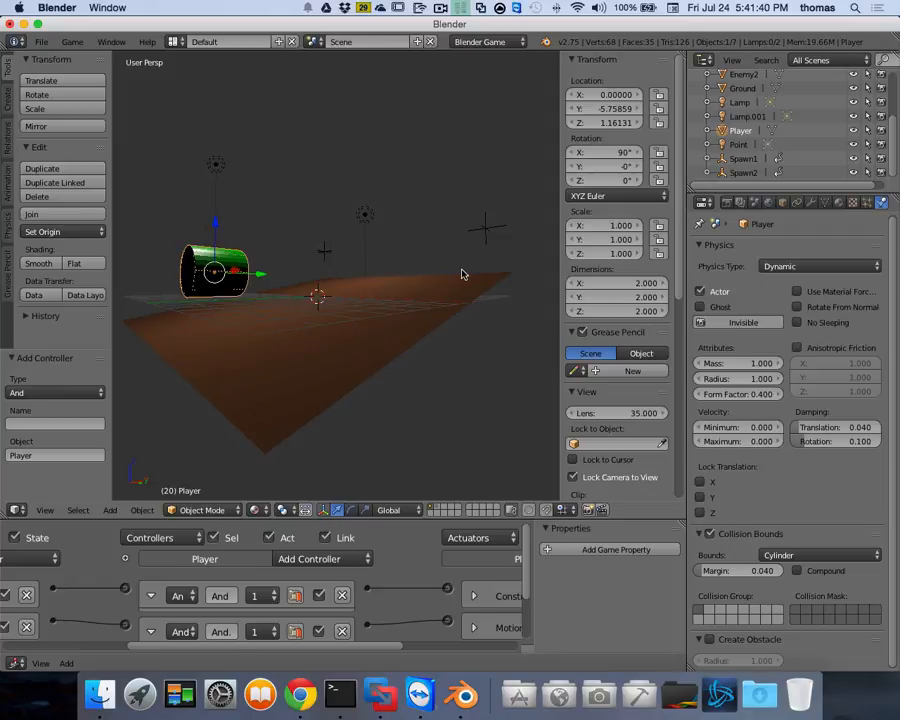
{"action": "scroll", "coordinate": [464, 341], "scroll_direction": "left", "scroll_amount": 5}
{"action": "scroll", "coordinate": [464, 341], "scroll_direction": "right", "scroll_amount": 5}
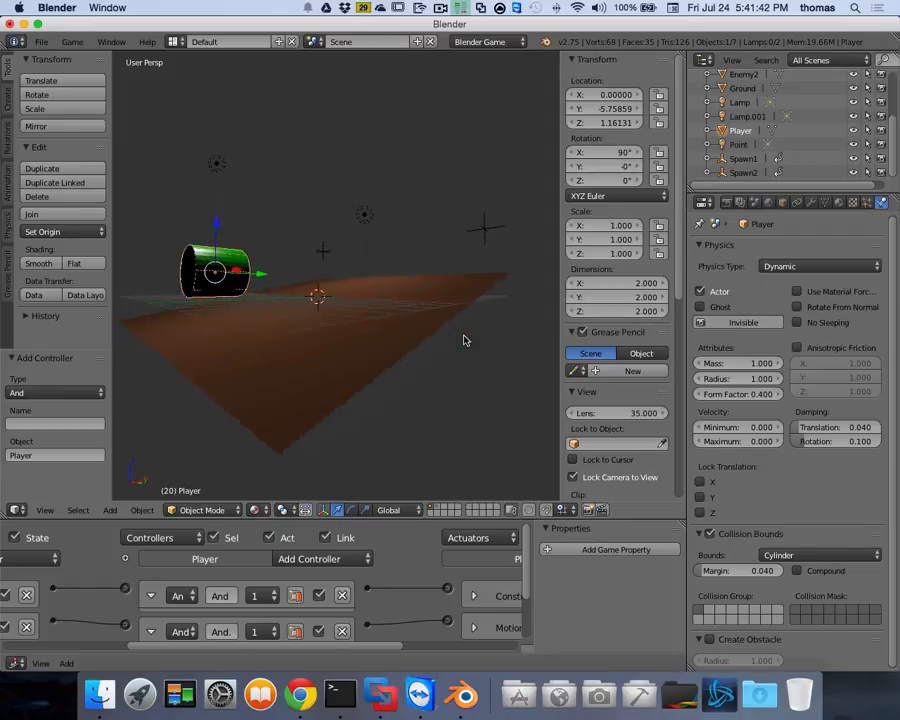
{"action": "scroll", "coordinate": [464, 341], "scroll_direction": "up", "scroll_amount": 4}
{"action": "scroll", "coordinate": [464, 340], "scroll_direction": "up", "scroll_amount": 2}
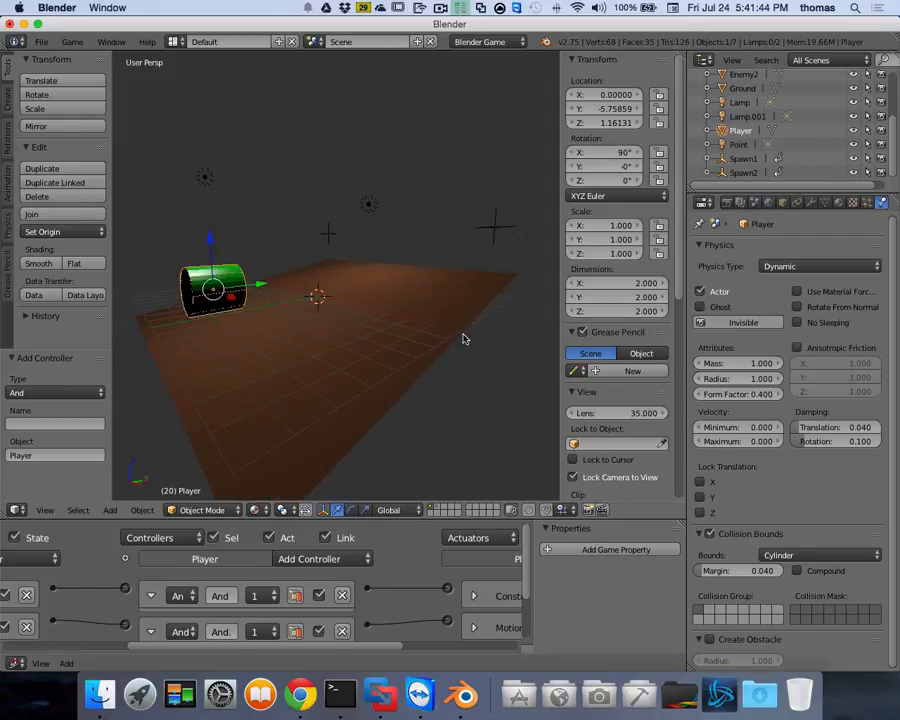
{"action": "scroll", "coordinate": [389, 309], "scroll_direction": "left", "scroll_amount": 5}
{"action": "scroll", "coordinate": [392, 311], "scroll_direction": "up", "scroll_amount": 4}
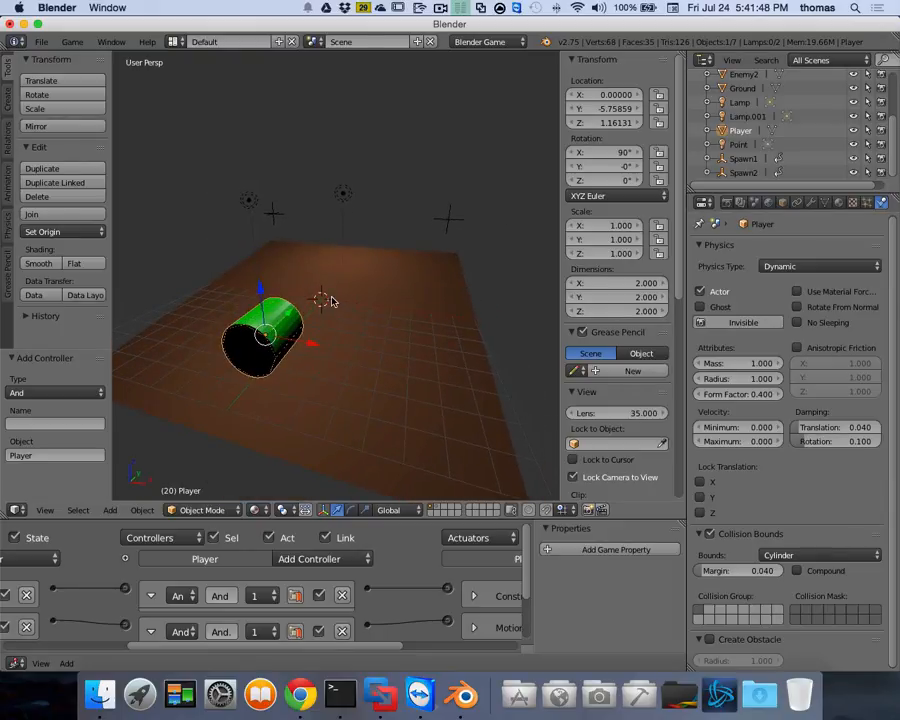
{"action": "key", "text": "shift+a"}
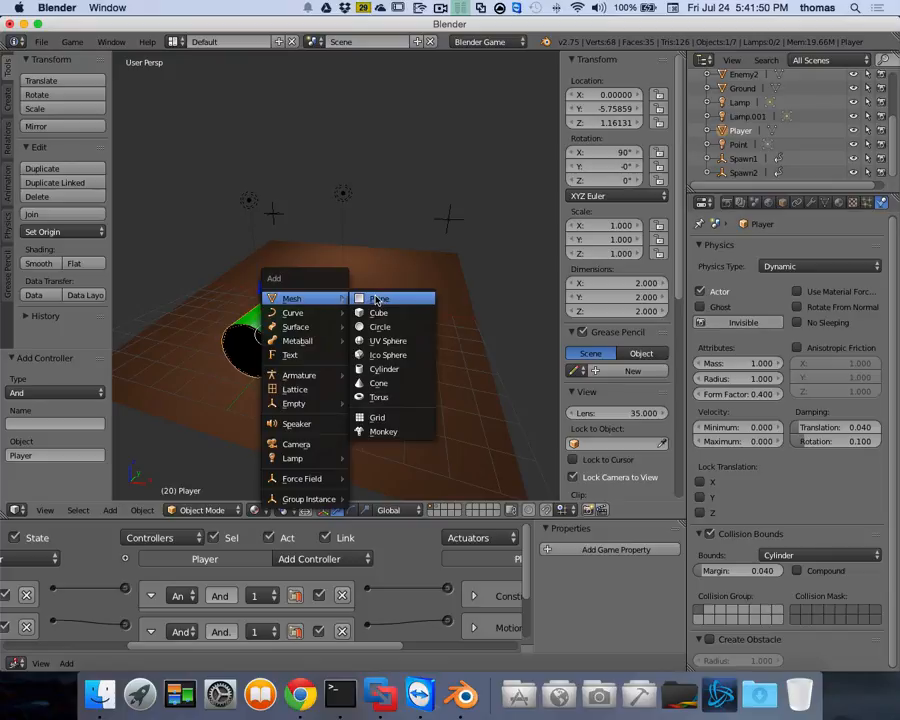
{"action": "left_click", "coordinate": [376, 300]}
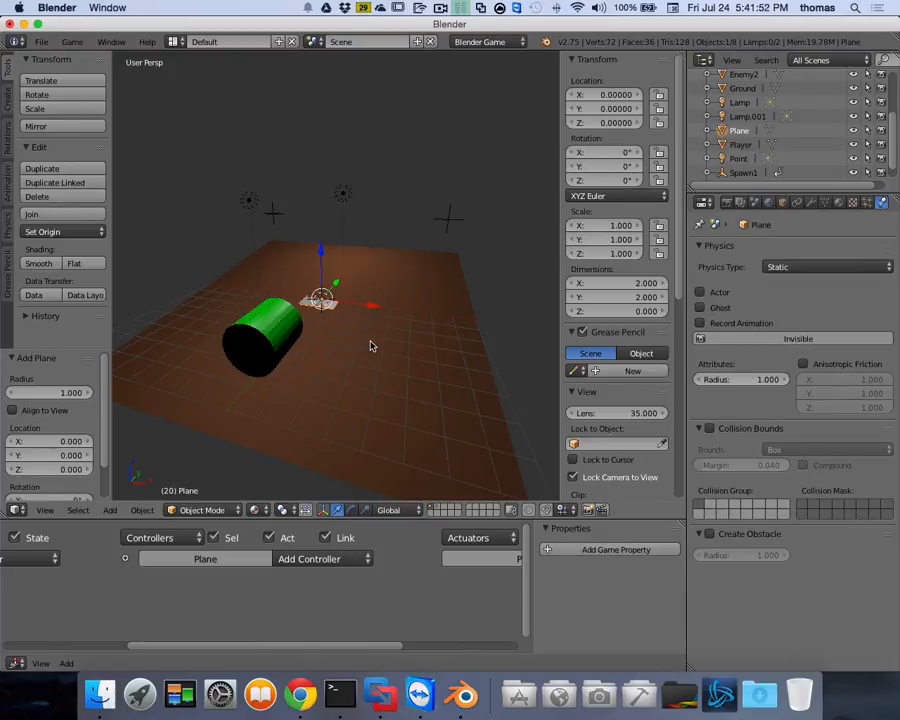
Move the plane about 9.97 units along the X axis, beside the ground.
{"action": "key", "text": "g"}
{"action": "key", "text": "x"}
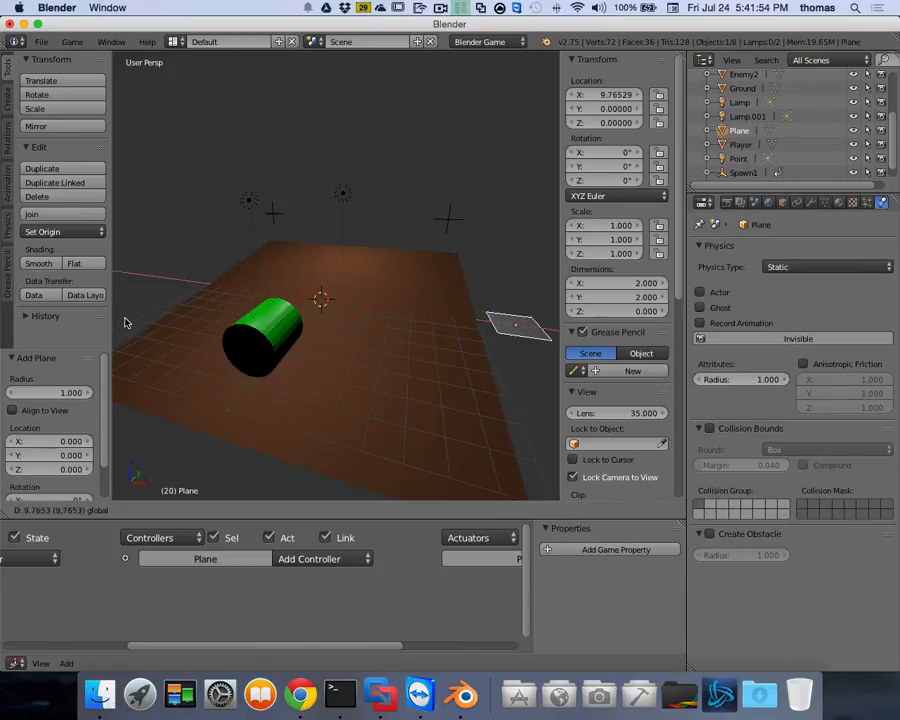
{"action": "left_click", "coordinate": [130, 318]}
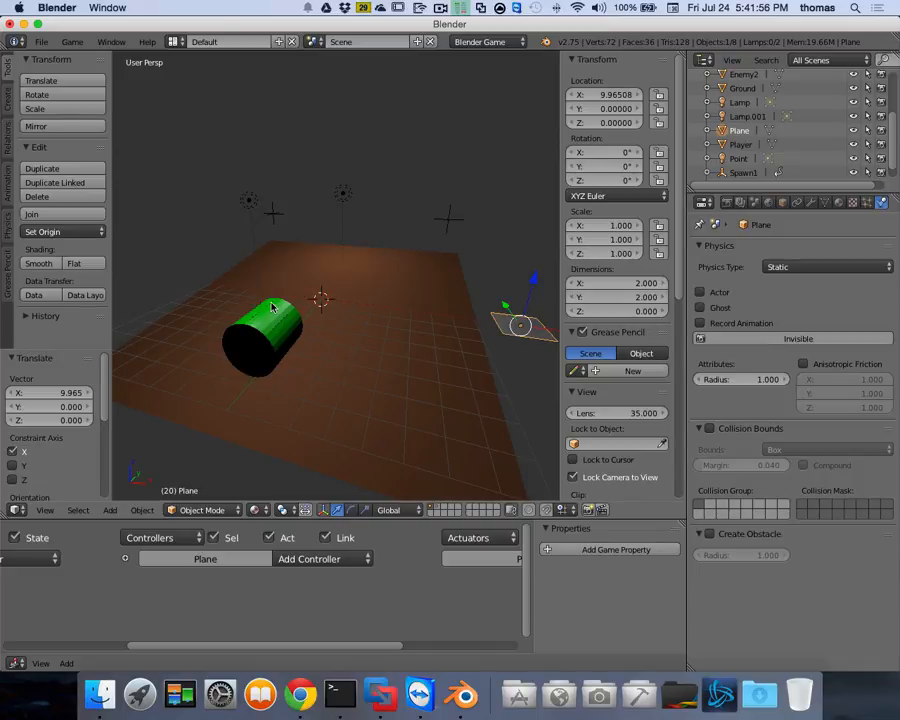
Try rotating the plane 90° about the global X axis, and undo the rotation.
{"action": "key", "text": "r"}
{"action": "type", "text": "x"}
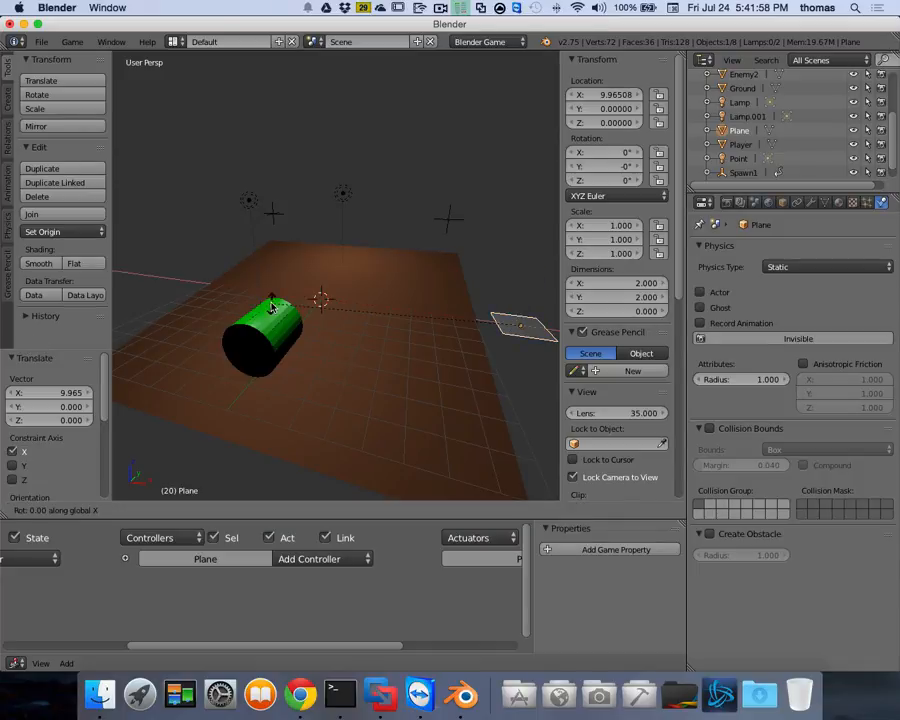
{"action": "type", "text": "90"}
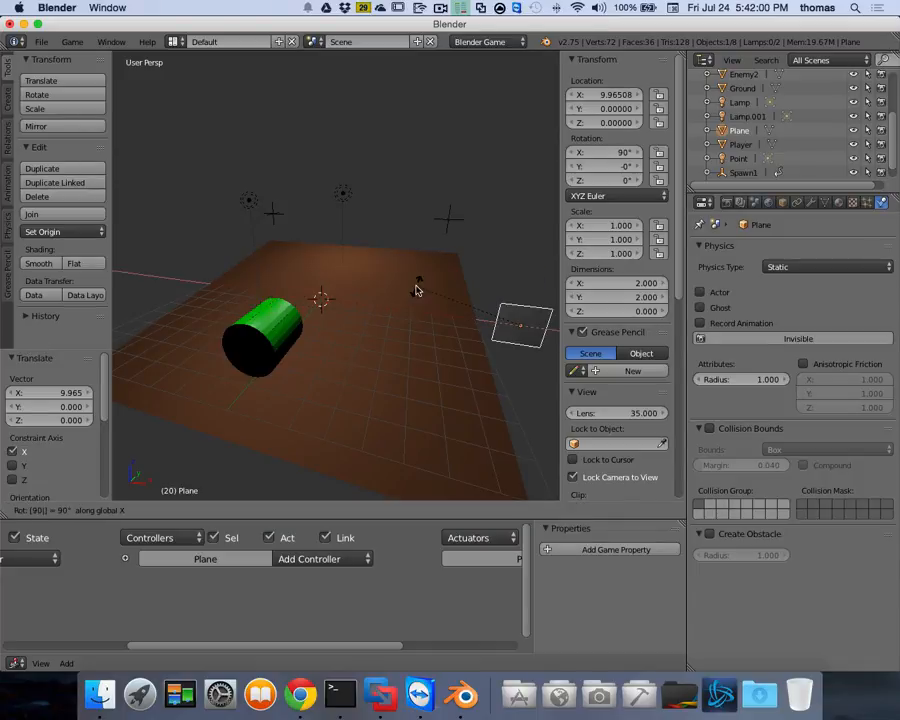
{"action": "key", "text": "Return"}
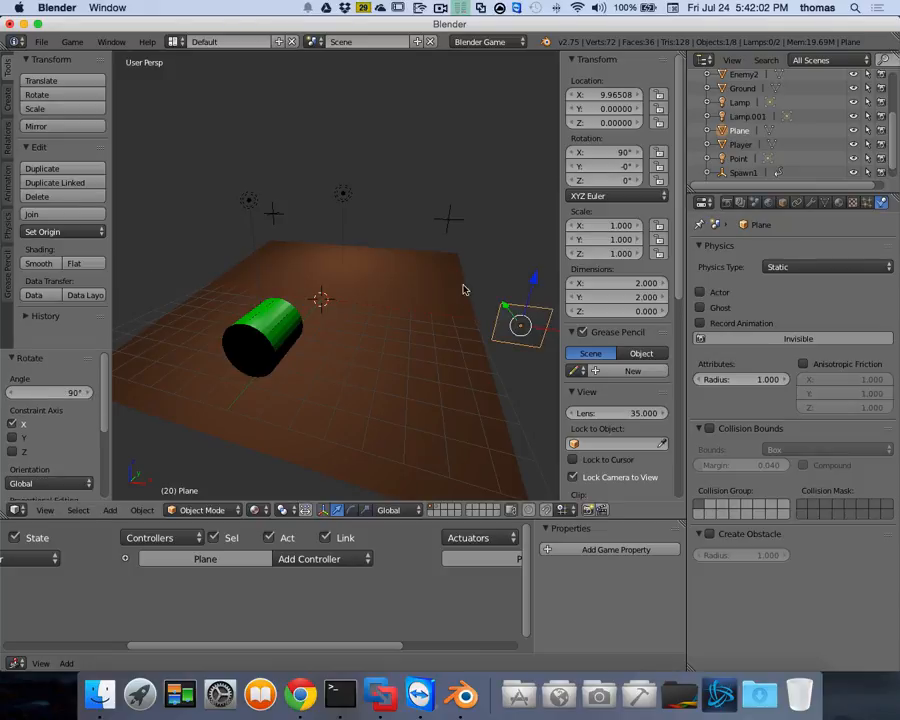
{"action": "middle_click_drag", "start_coordinate": [460, 286], "coordinate": [502, 324]}
{"action": "scroll", "coordinate": [502, 324], "scroll_direction": "left", "scroll_amount": 2}
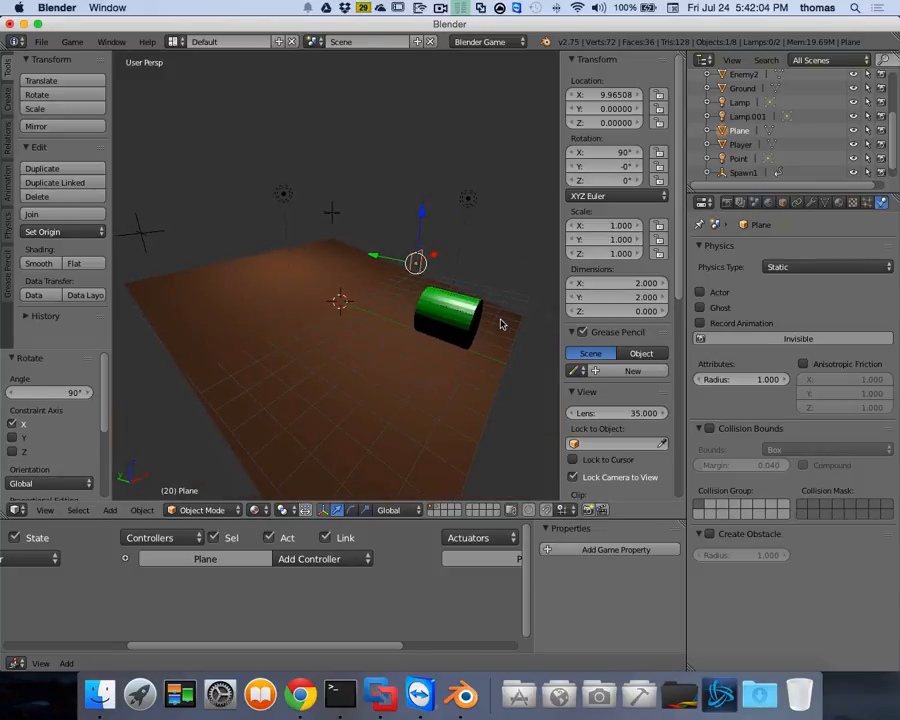
{"action": "key", "text": "ctrl+z"}
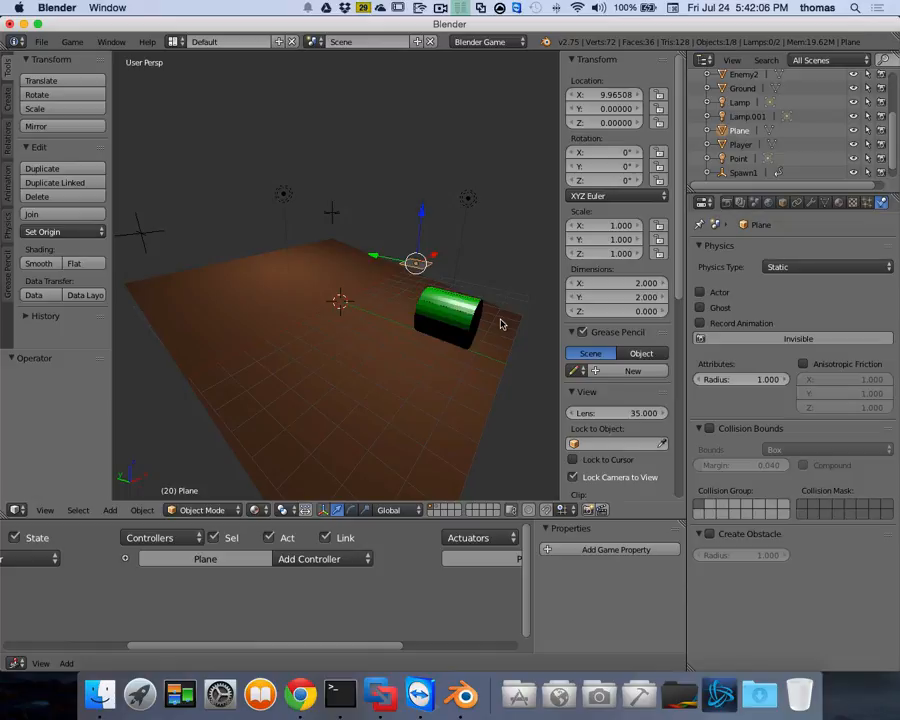
Rotate the plane 10° about the global X axis and compare its tilt with the ground's.
{"action": "type", "text": "rx10"}
{"action": "key", "text": "Return"}
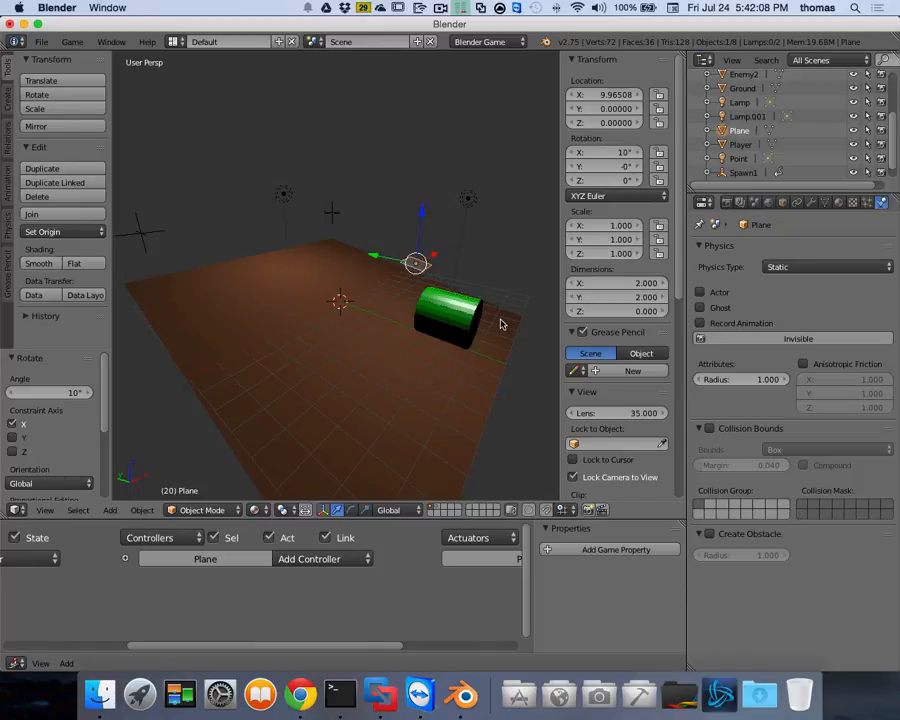
{"action": "scroll", "coordinate": [474, 312], "scroll_direction": "right", "scroll_amount": 10}
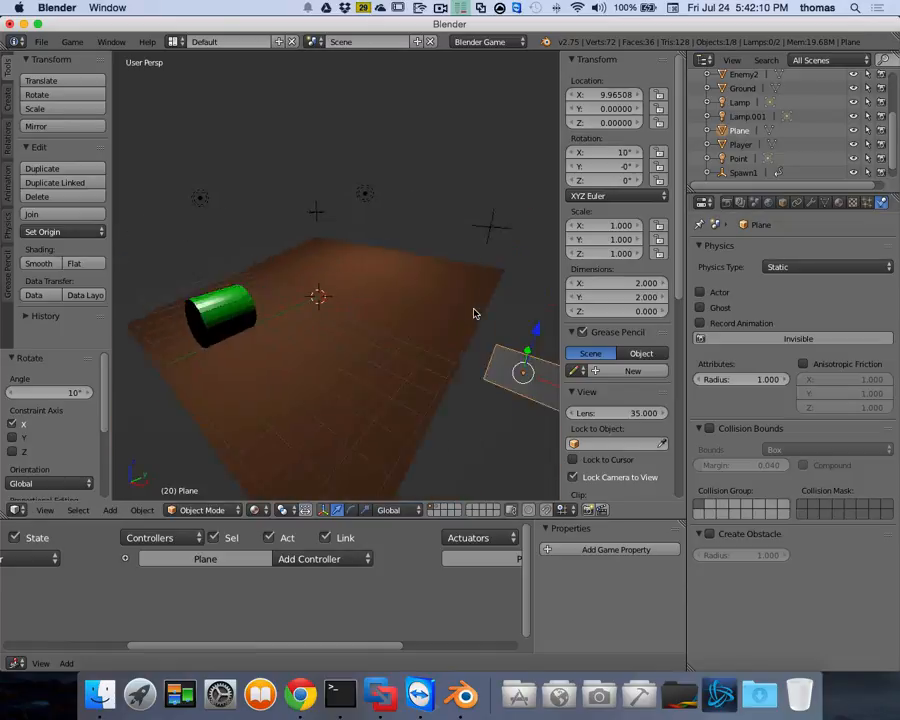
{"action": "scroll", "coordinate": [474, 345], "scroll_direction": "right", "scroll_amount": 10}
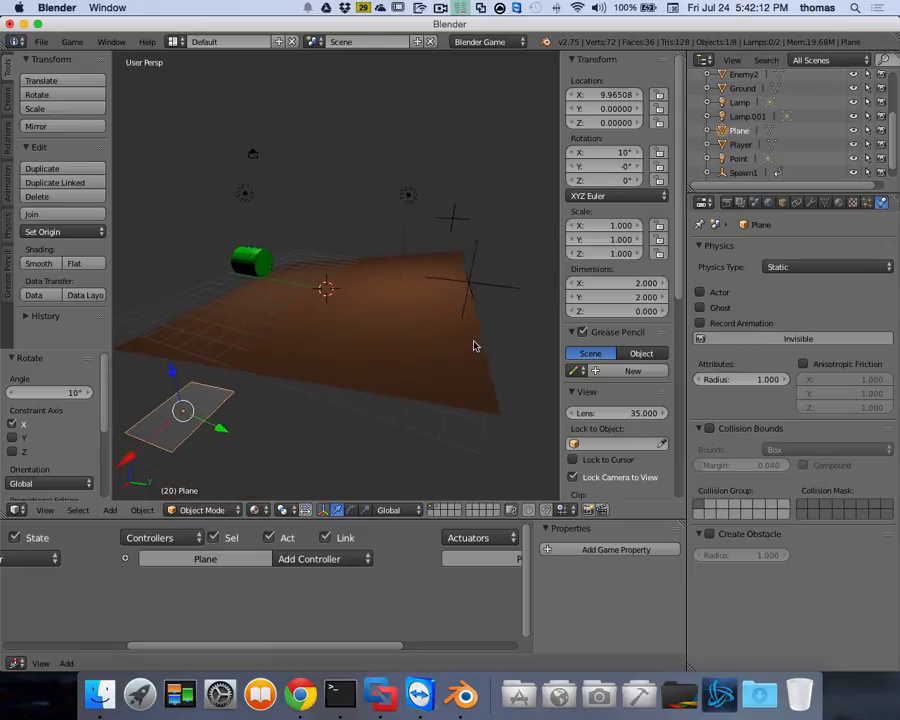
{"action": "scroll", "coordinate": [474, 345], "scroll_direction": "right", "scroll_amount": 3}
{"action": "right_click", "coordinate": [446, 346]}
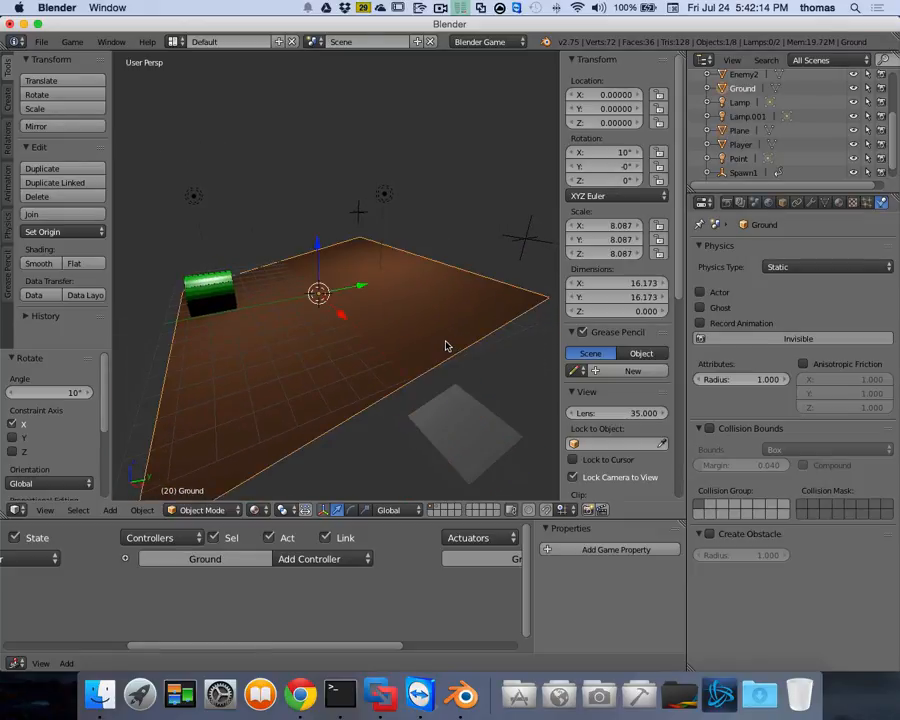
{"action": "right_click", "coordinate": [462, 440]}
{"action": "scroll", "coordinate": [480, 362], "scroll_direction": "right", "scroll_amount": 5}
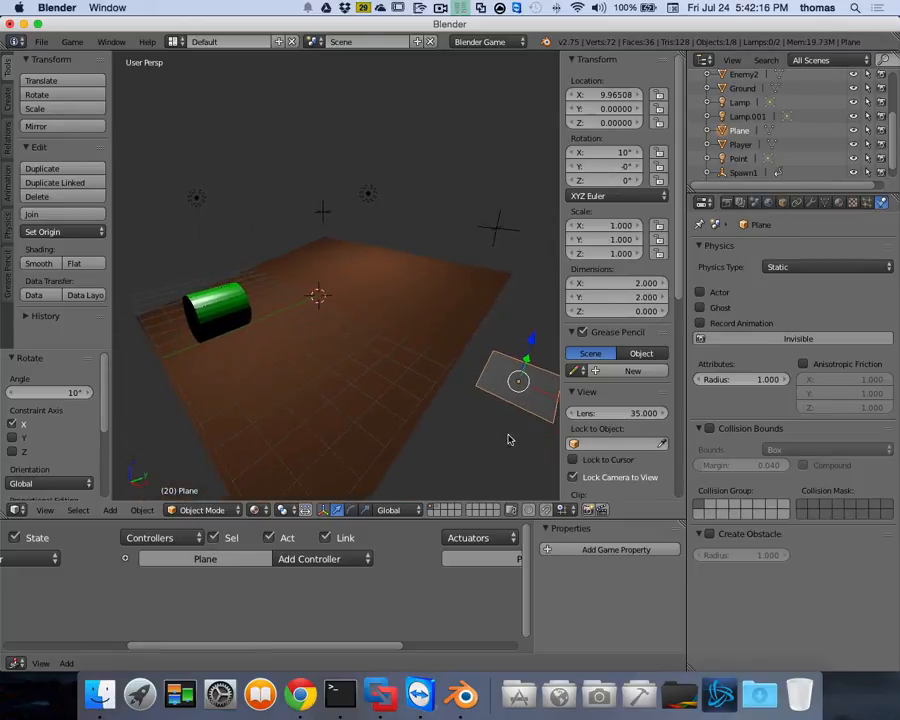
Stretch the plane along the Y axis by a factor of about 6.93 with the scale manipulator, so it runs along the ground.
{"action": "left_click", "coordinate": [365, 510]}
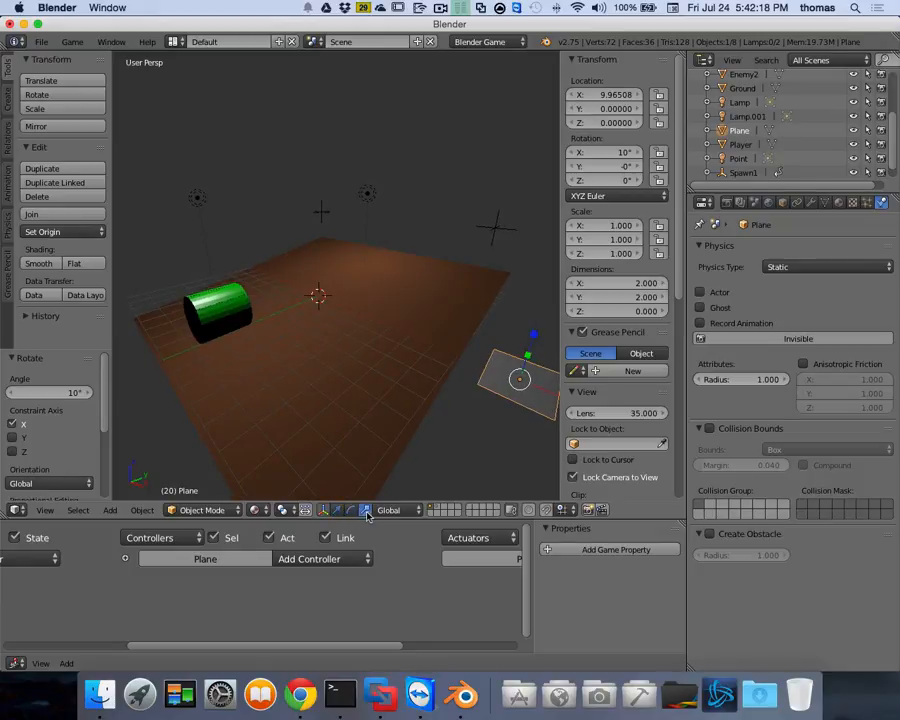
{"action": "scroll", "coordinate": [426, 446], "scroll_direction": "left", "scroll_amount": 5}
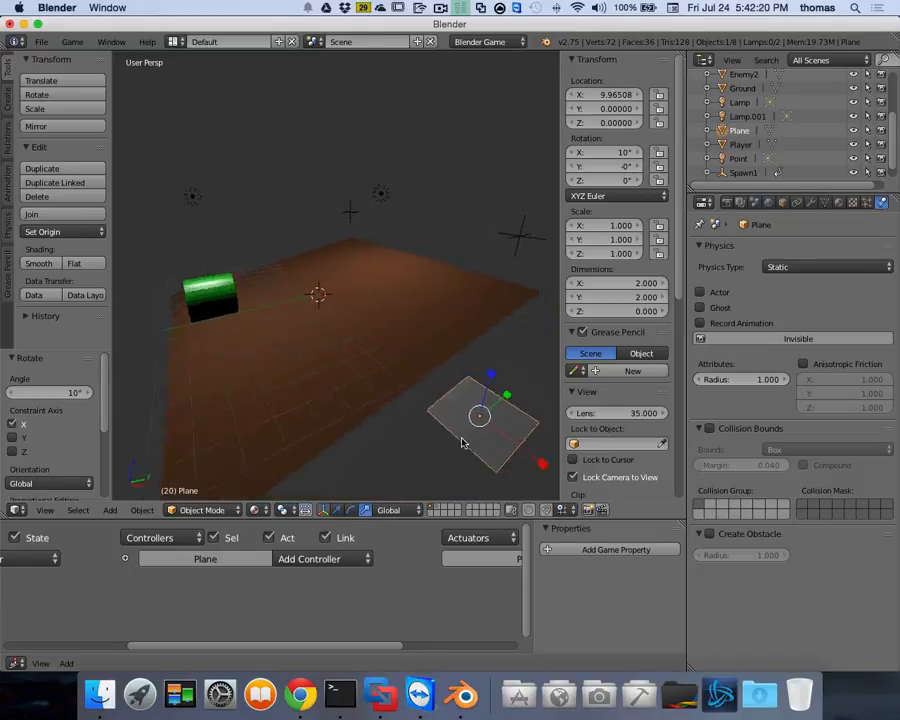
{"action": "left_click_drag", "start_coordinate": [422, 434], "coordinate": [209, 329]}
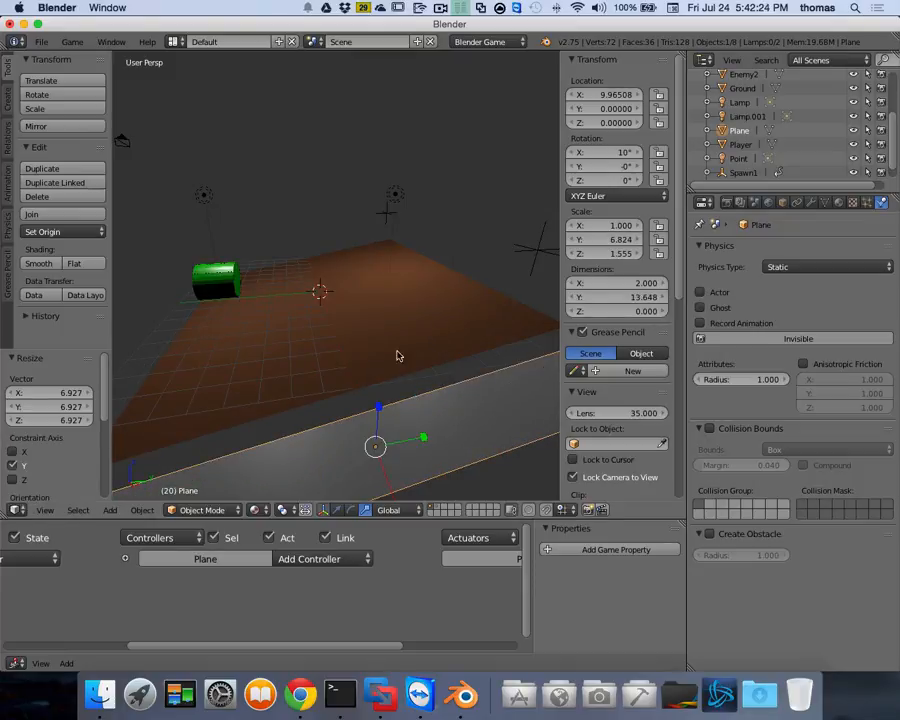
{"action": "scroll", "coordinate": [453, 335], "scroll_direction": "right", "scroll_amount": 4}
{"action": "scroll", "coordinate": [453, 335], "scroll_direction": "right", "scroll_amount": 6}
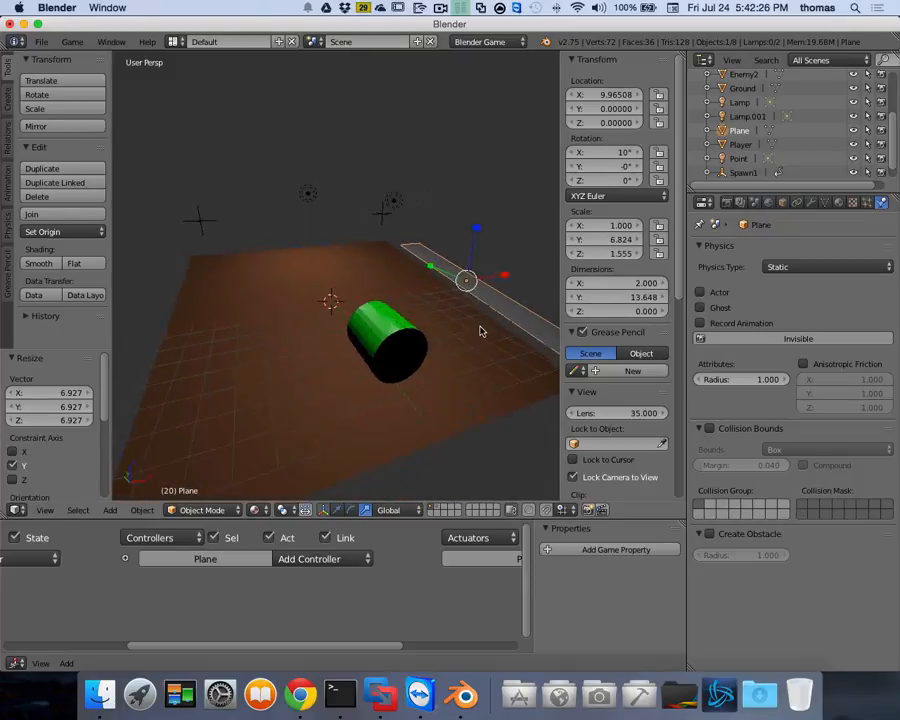
{"action": "scroll", "coordinate": [531, 322], "scroll_direction": "right", "scroll_amount": 6}
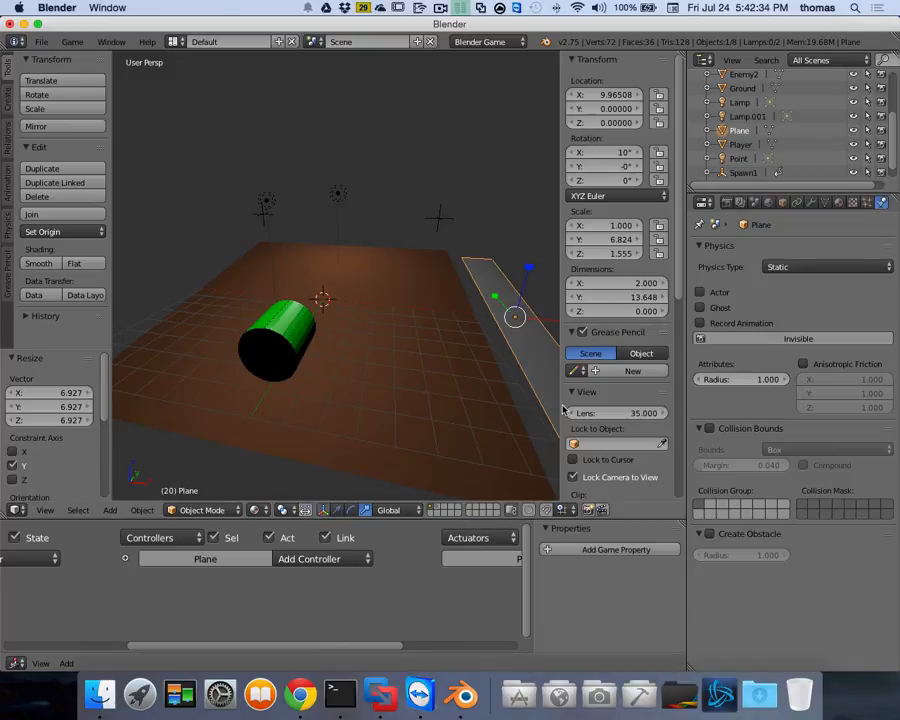
Hide the viewport's properties sidebar and narrow the plane along the X axis by a factor of about 0.44.
{"action": "key", "text": "n"}
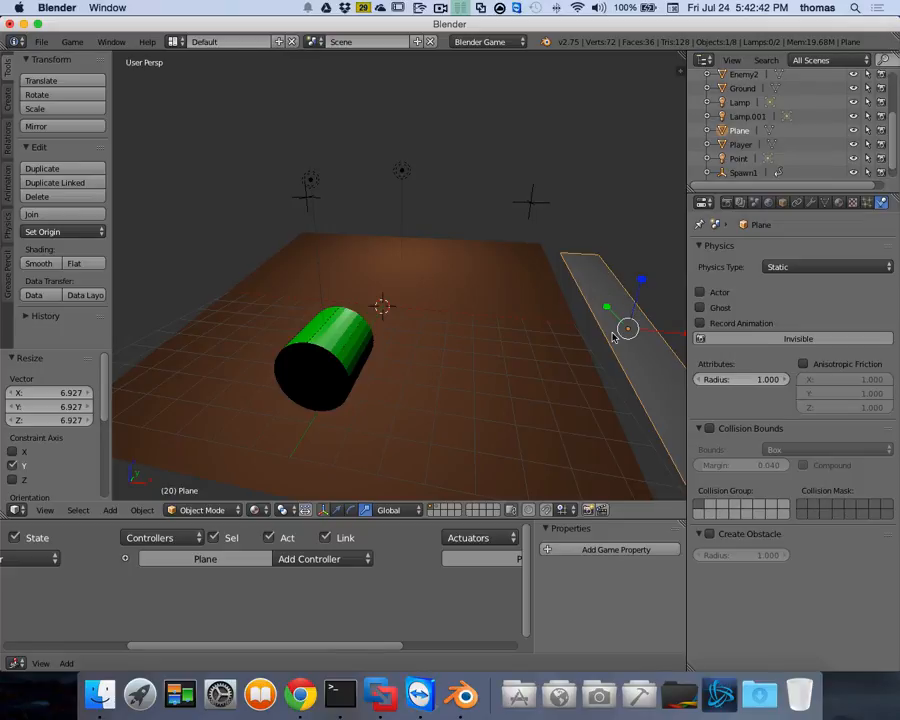
{"action": "scroll", "coordinate": [664, 338], "scroll_direction": "right", "scroll_amount": 2}
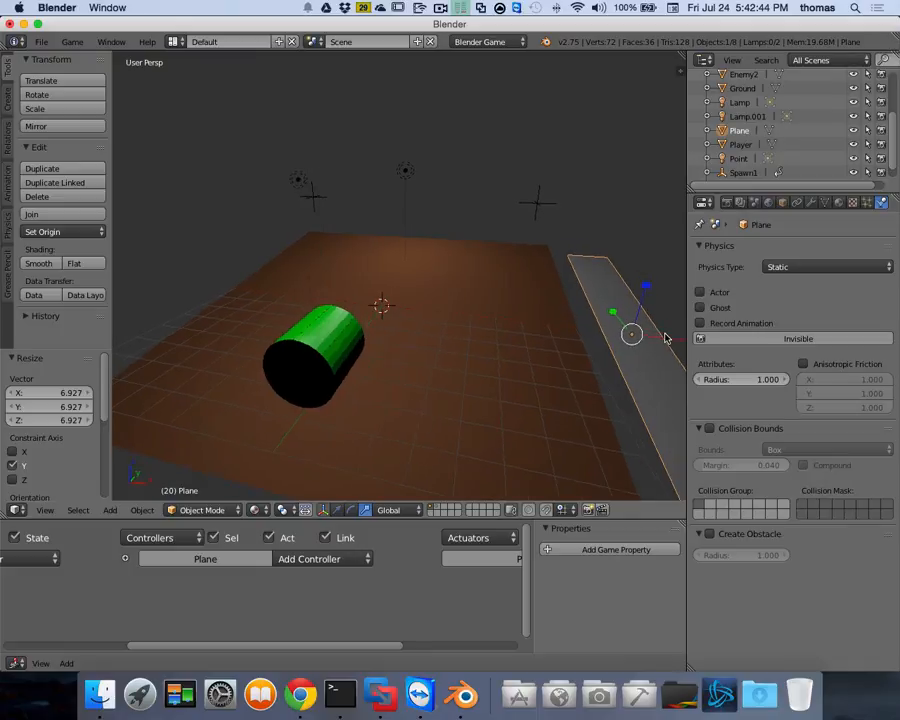
{"action": "scroll", "coordinate": [665, 338], "scroll_direction": "left", "scroll_amount": 5}
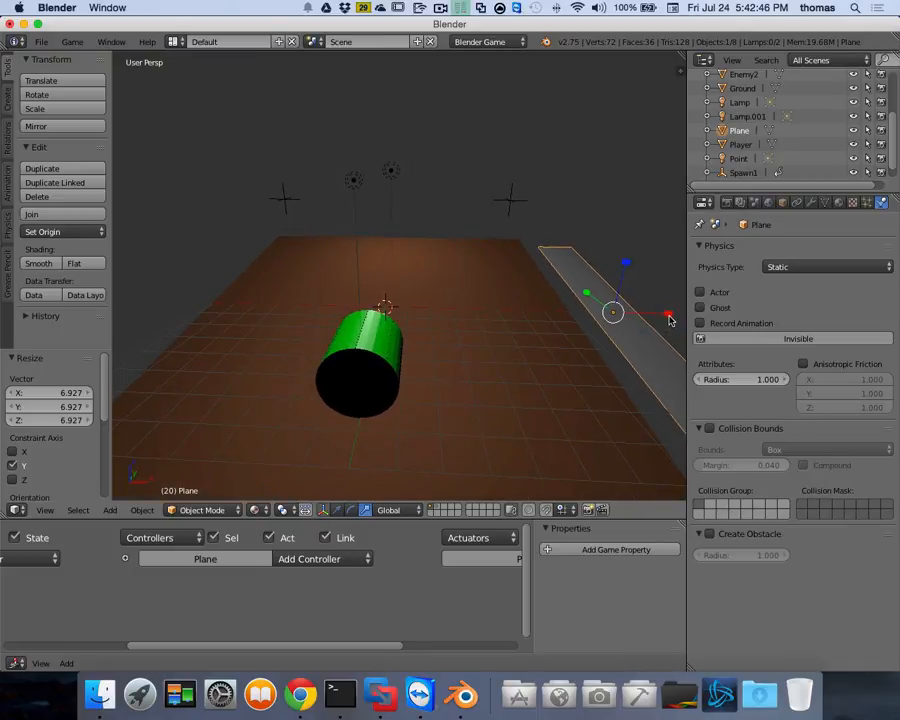
{"action": "key", "text": "s"}
{"action": "key", "text": "x"}
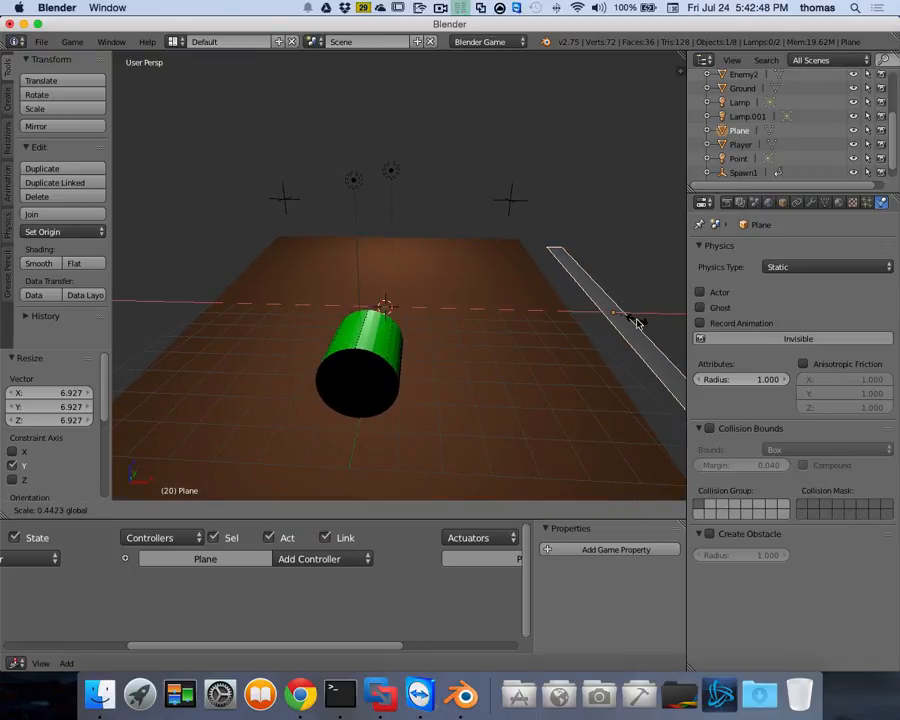
{"action": "left_click", "coordinate": [637, 322]}
Examine the narrow plane's position and tilt beside the ground from several angles.
{"action": "scroll", "coordinate": [632, 327], "scroll_direction": "down", "scroll_amount": 5}
{"action": "scroll", "coordinate": [632, 327], "scroll_direction": "up", "scroll_amount": 5}
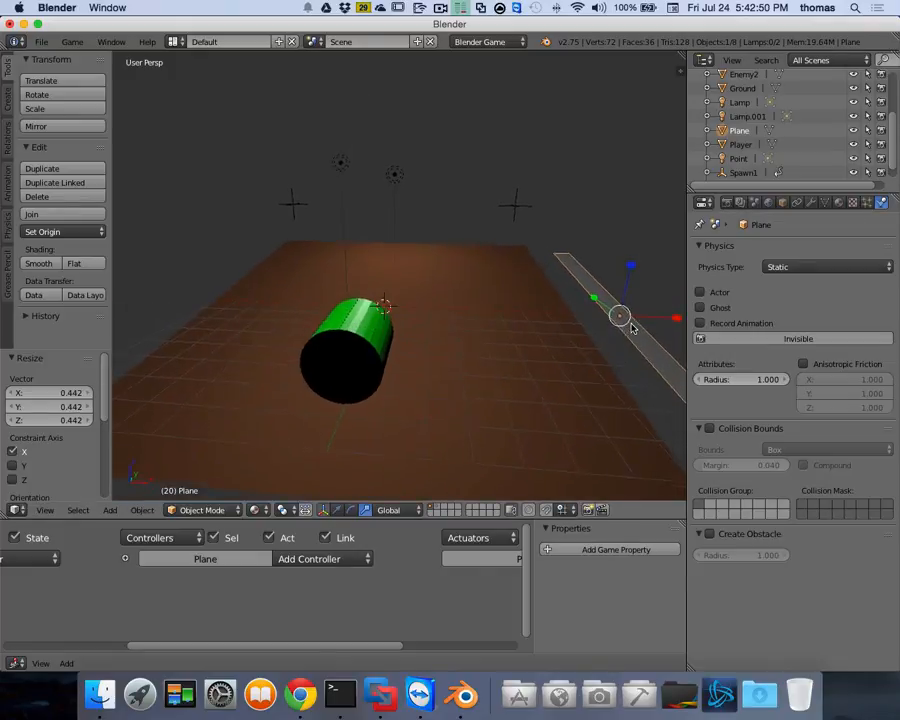
{"action": "scroll", "coordinate": [632, 327], "scroll_direction": "up", "scroll_amount": 1}
{"action": "scroll", "coordinate": [598, 313], "scroll_direction": "right", "scroll_amount": 5}
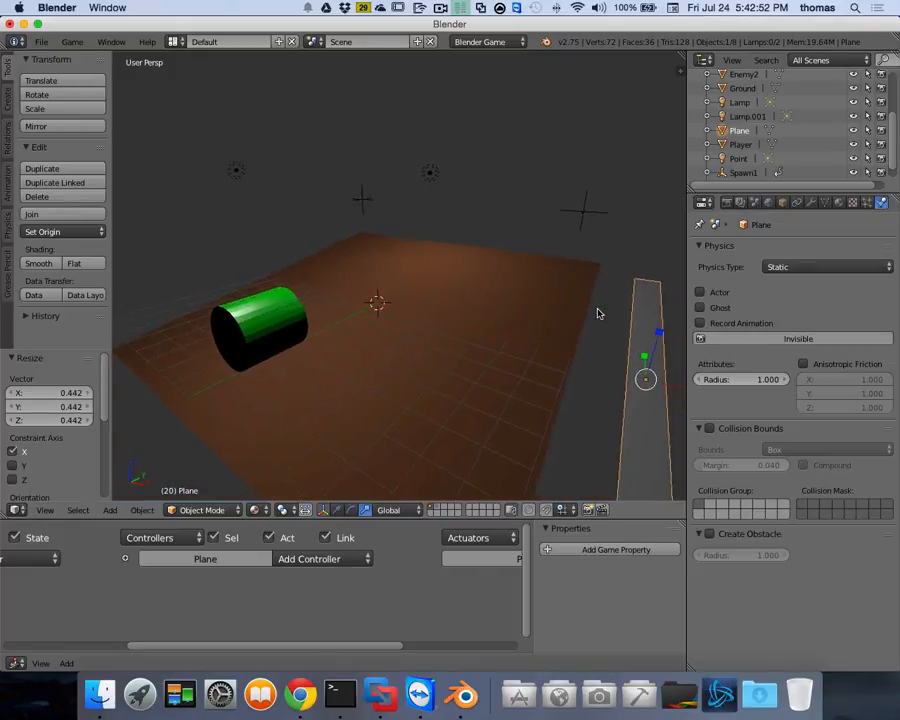
{"action": "scroll", "coordinate": [598, 313], "scroll_direction": "left", "scroll_amount": 5}
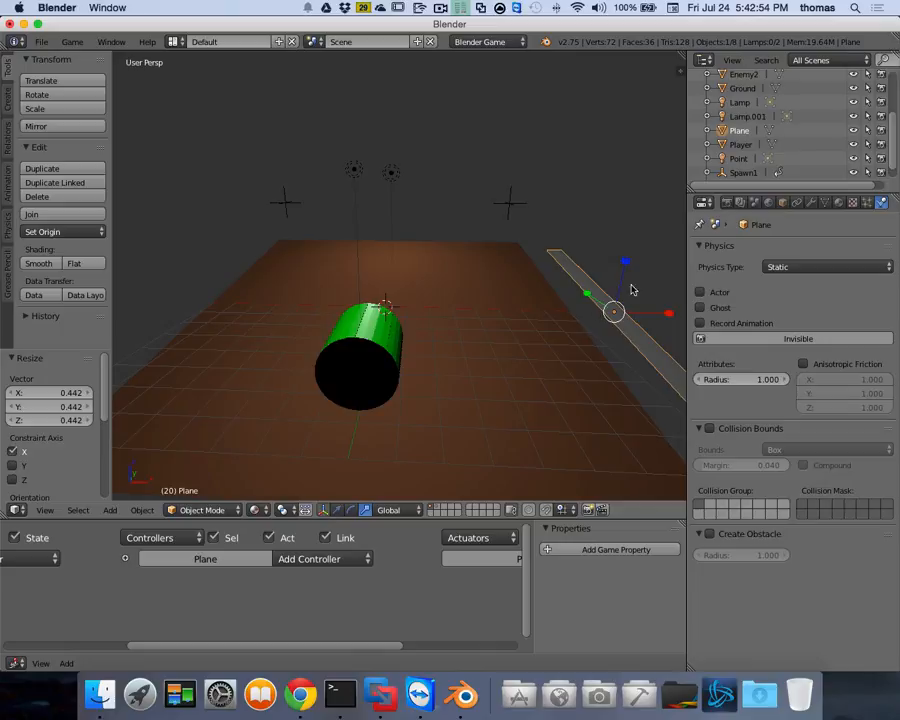
{"action": "scroll", "coordinate": [622, 299], "scroll_direction": "right", "scroll_amount": 4}
{"action": "scroll", "coordinate": [622, 299], "scroll_direction": "left", "scroll_amount": 10}
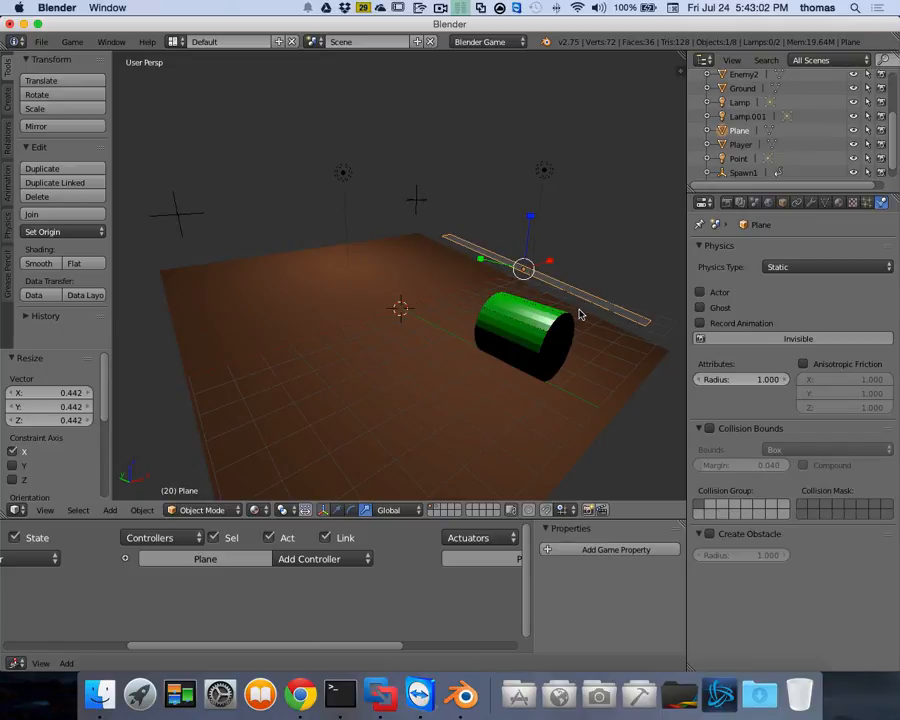
{"action": "scroll", "coordinate": [579, 315], "scroll_direction": "right", "scroll_amount": 5}
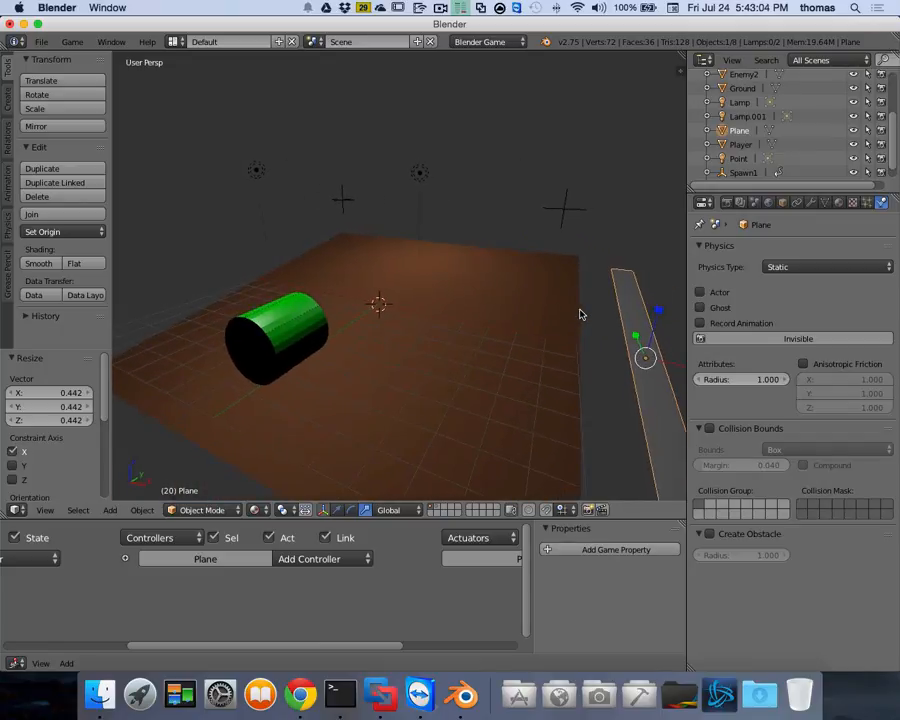
Delete the plane beside the ground and add a cube mesh at the scene origin in its place.
{"action": "key", "text": "x"}
{"action": "left_click", "coordinate": [577, 311]}
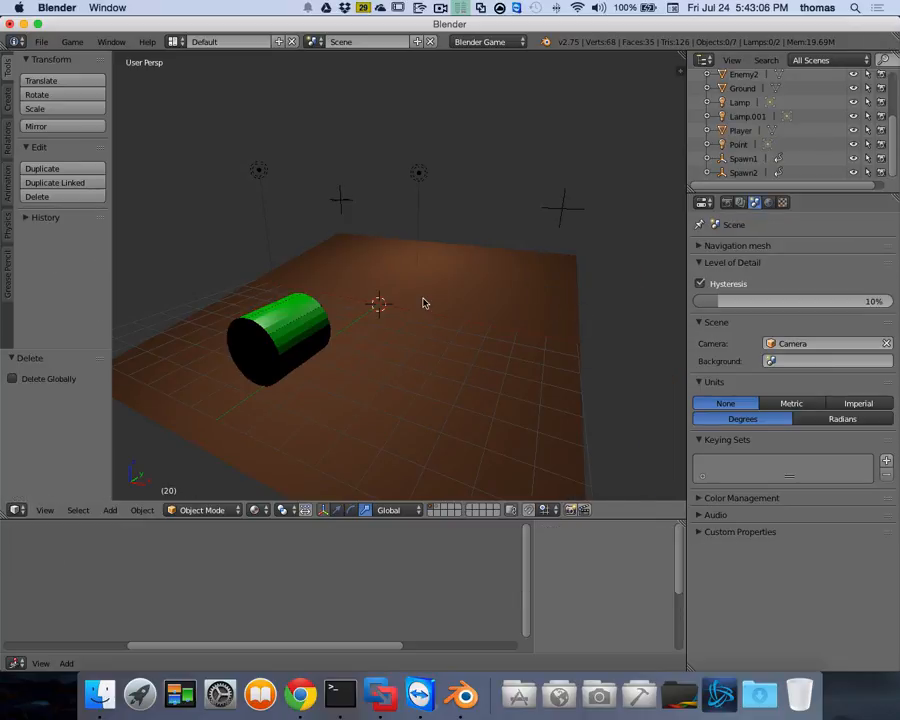
{"action": "key", "text": "shift+a"}
{"action": "mouse_move", "coordinate": [423, 303]}
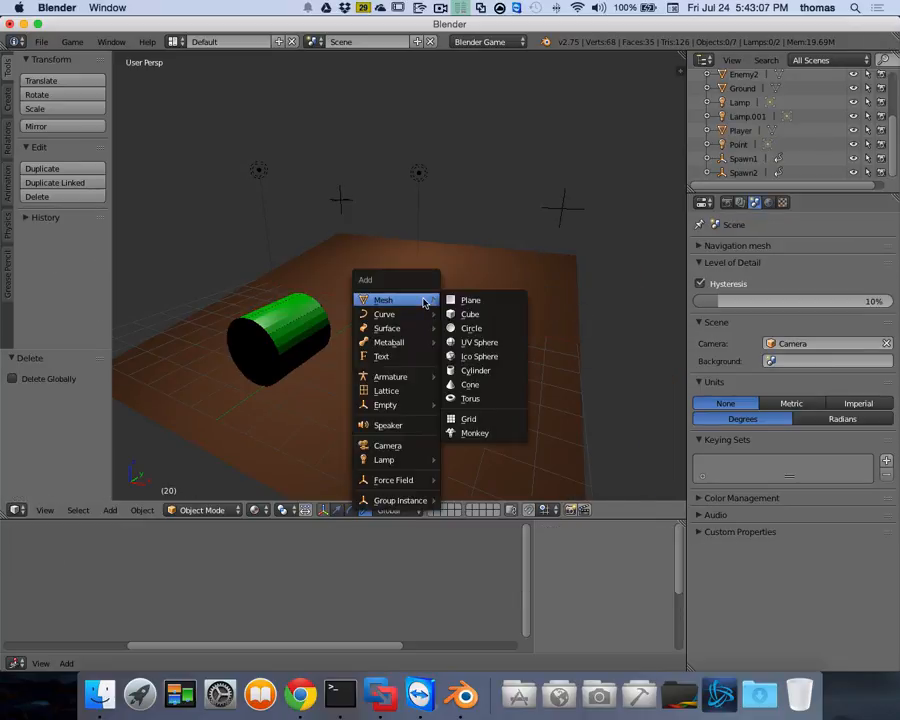
{"action": "left_click", "coordinate": [486, 313]}
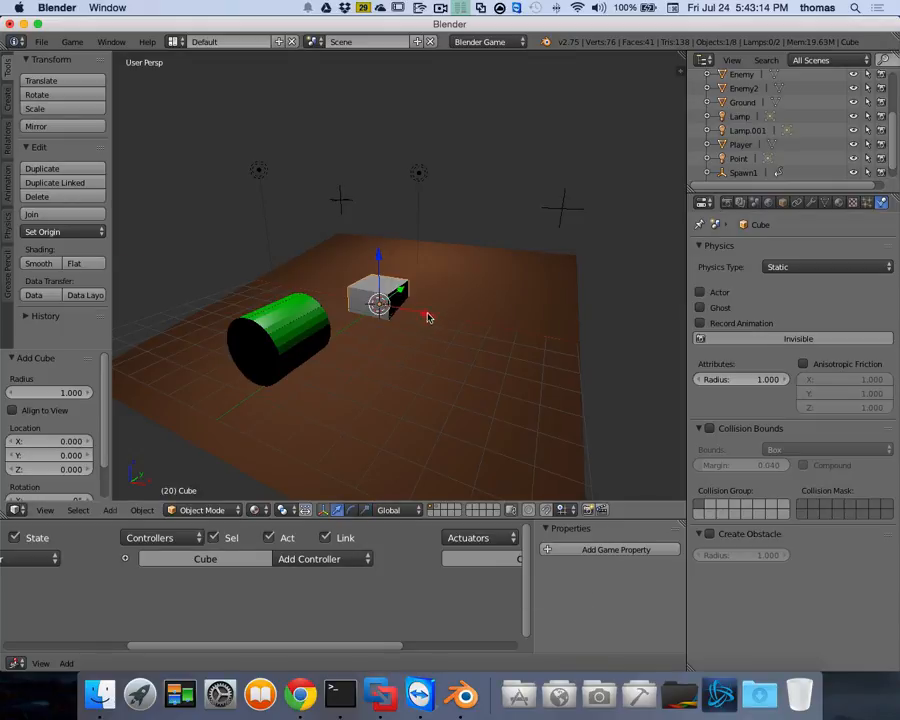
Move the cube about 9.88 units along X, beside the ground, and rotate it 10° about the X axis.
{"action": "left_click_drag", "start_coordinate": [428, 314], "coordinate": [118, 341]}
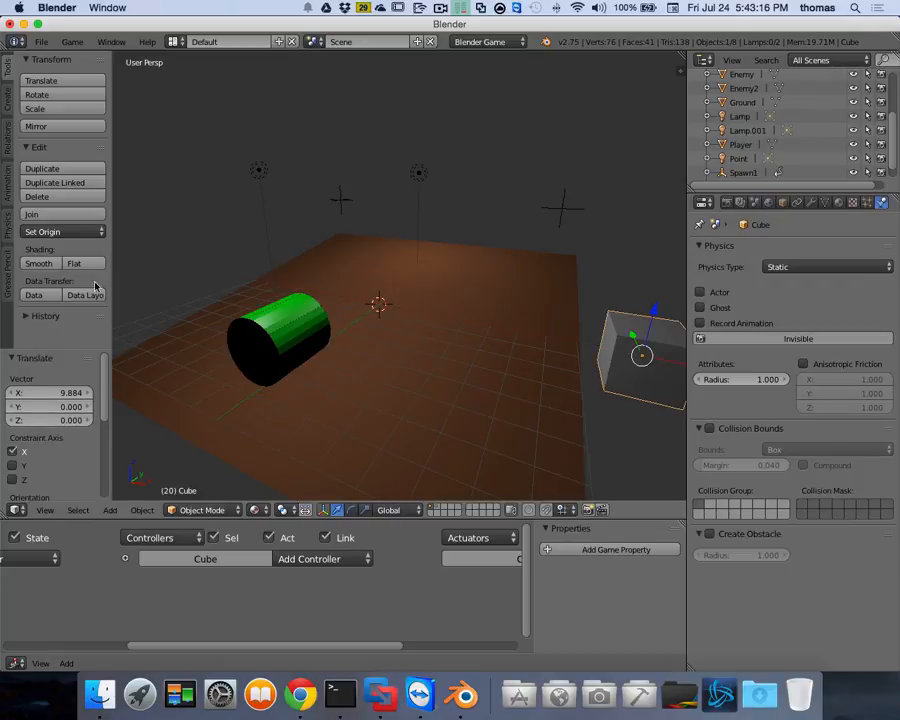
{"action": "type", "text": "rx"}
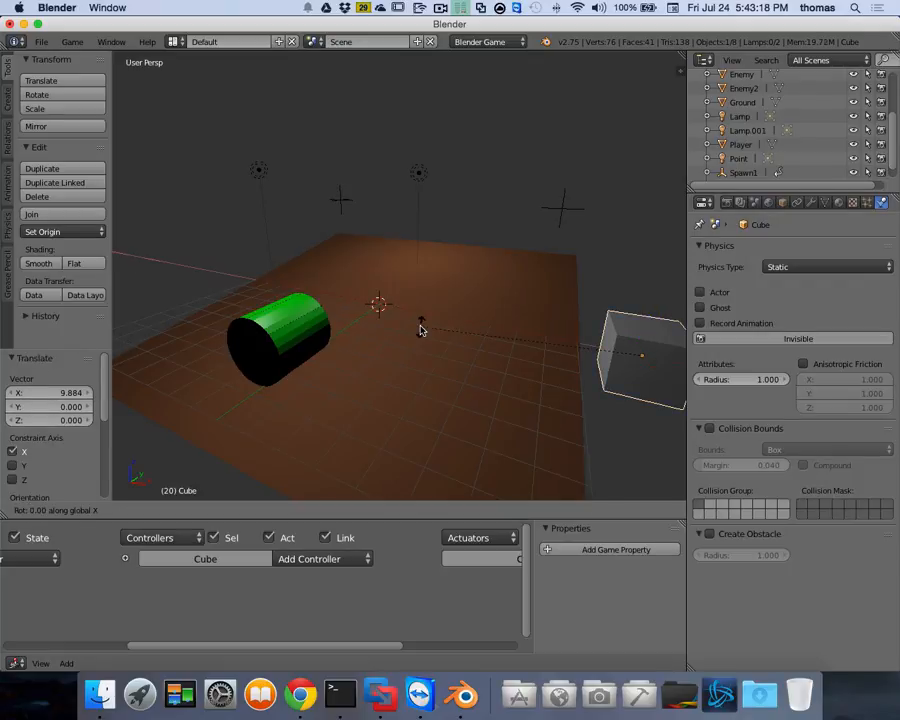
{"action": "type", "text": "10"}
{"action": "key", "text": "Return"}
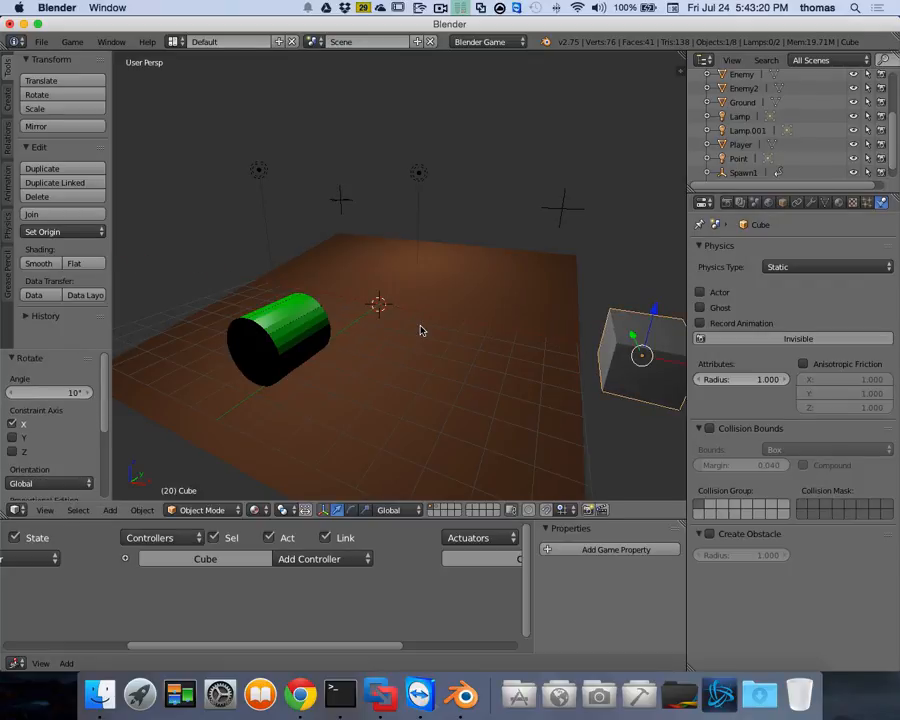
Flatten the cube along the Z axis by a factor of about 0.26 with the scale manipulator.
{"action": "left_click", "coordinate": [365, 511]}
{"action": "left_click_drag", "start_coordinate": [628, 330], "coordinate": [650, 350]}
{"action": "scroll", "coordinate": [643, 321], "scroll_direction": "left", "scroll_amount": 10}
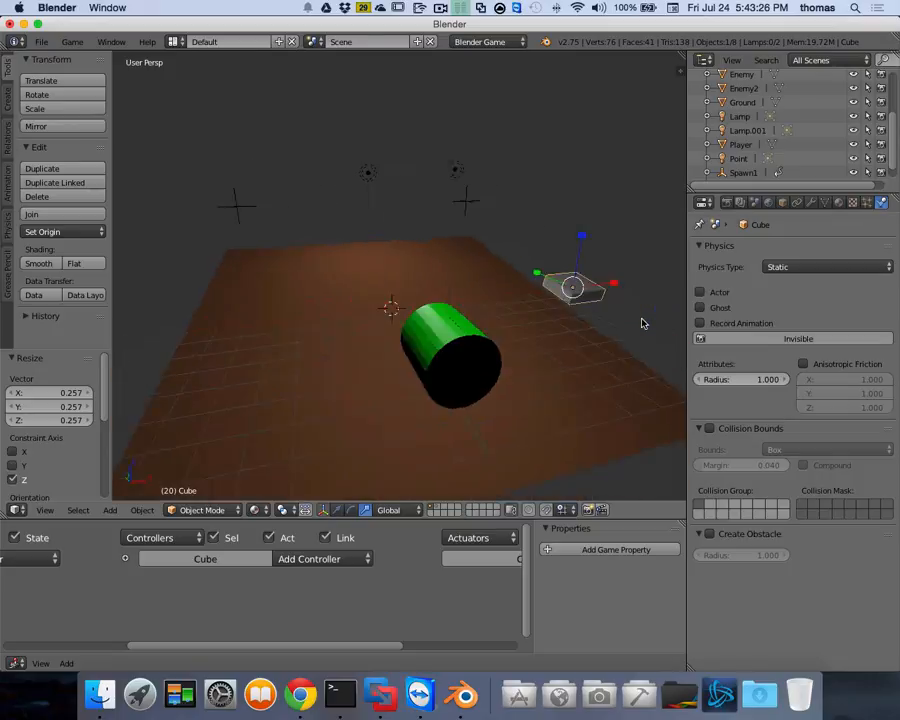
Scale the flattened cube by about 6.93 along the Y axis and about 0.38 along the X axis to form a long bar.
{"action": "scroll", "coordinate": [643, 318], "scroll_direction": "right", "scroll_amount": 5}
{"action": "scroll", "coordinate": [643, 316], "scroll_direction": "right", "scroll_amount": 5}
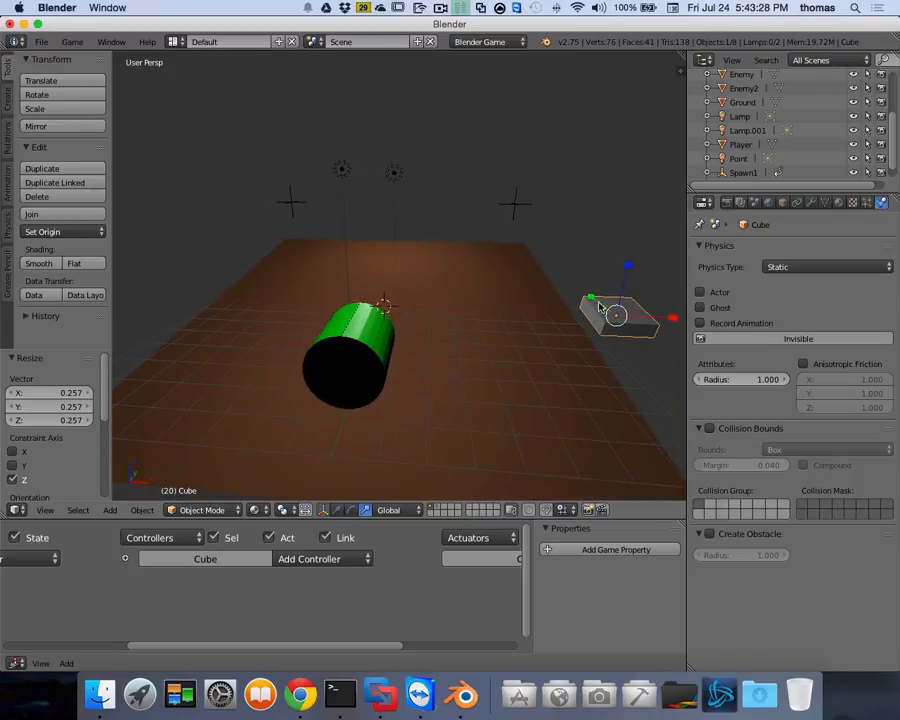
{"action": "key", "text": "s"}
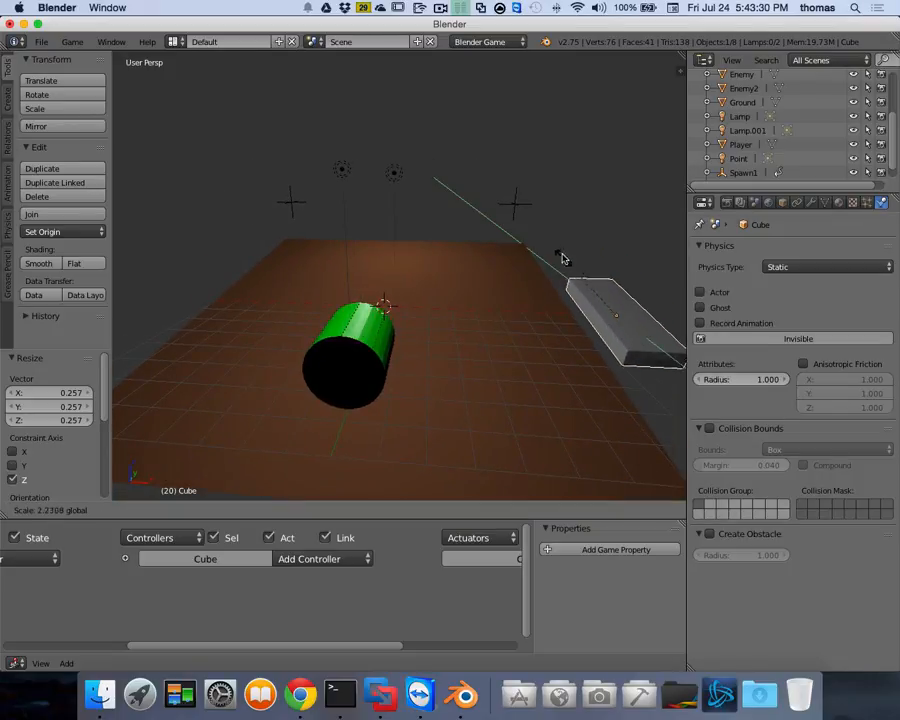
{"action": "left_click", "coordinate": [506, 152]}
{"action": "key", "text": "s"}
{"action": "key", "text": "x"}
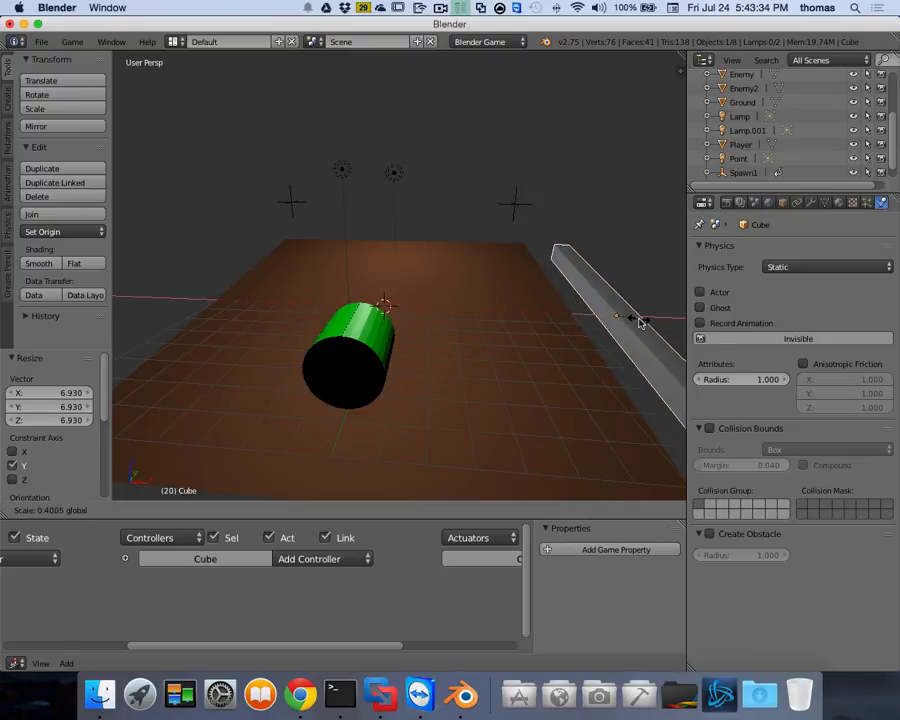
{"action": "left_click", "coordinate": [632, 318]}
Move the long bar about 1.3 units along the X axis, away from the ground's edge.
{"action": "scroll", "coordinate": [606, 359], "scroll_direction": "right", "scroll_amount": 5}
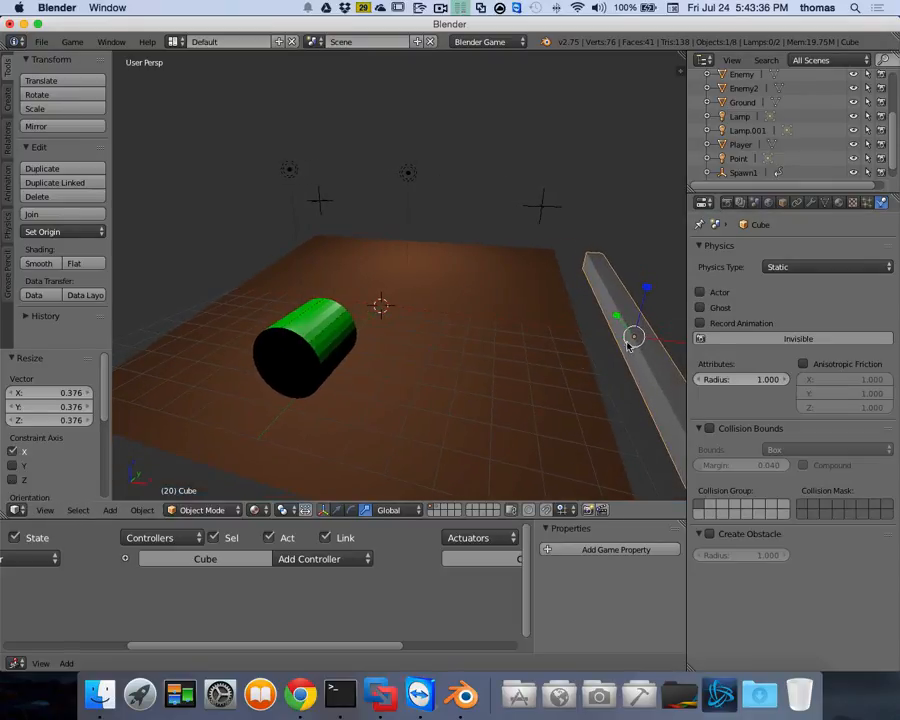
{"action": "scroll", "coordinate": [585, 371], "scroll_direction": "right", "scroll_amount": 10}
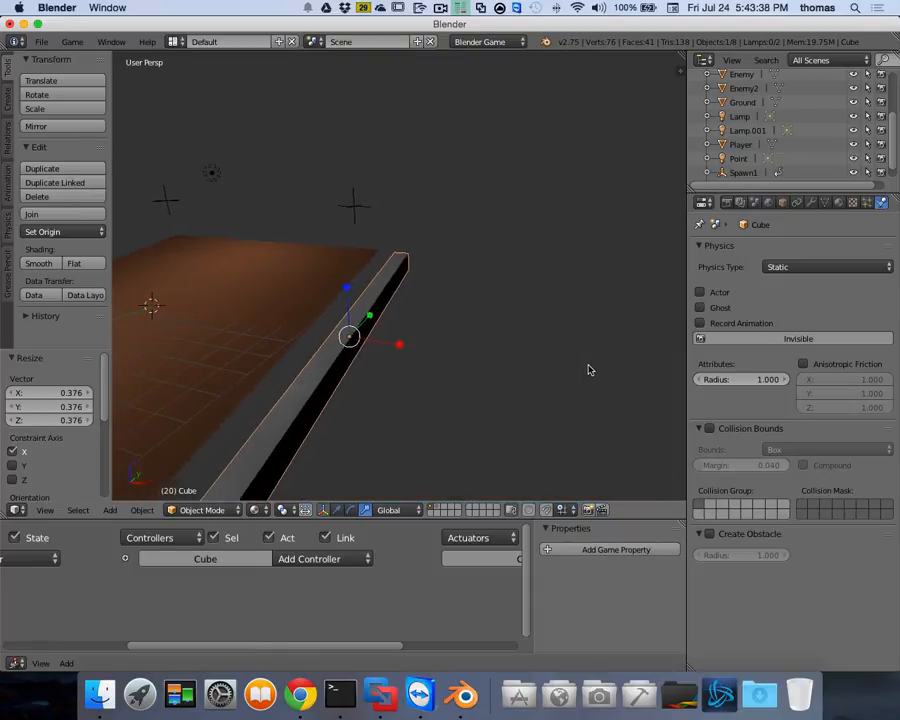
{"action": "scroll", "coordinate": [595, 368], "scroll_direction": "right", "scroll_amount": 1}
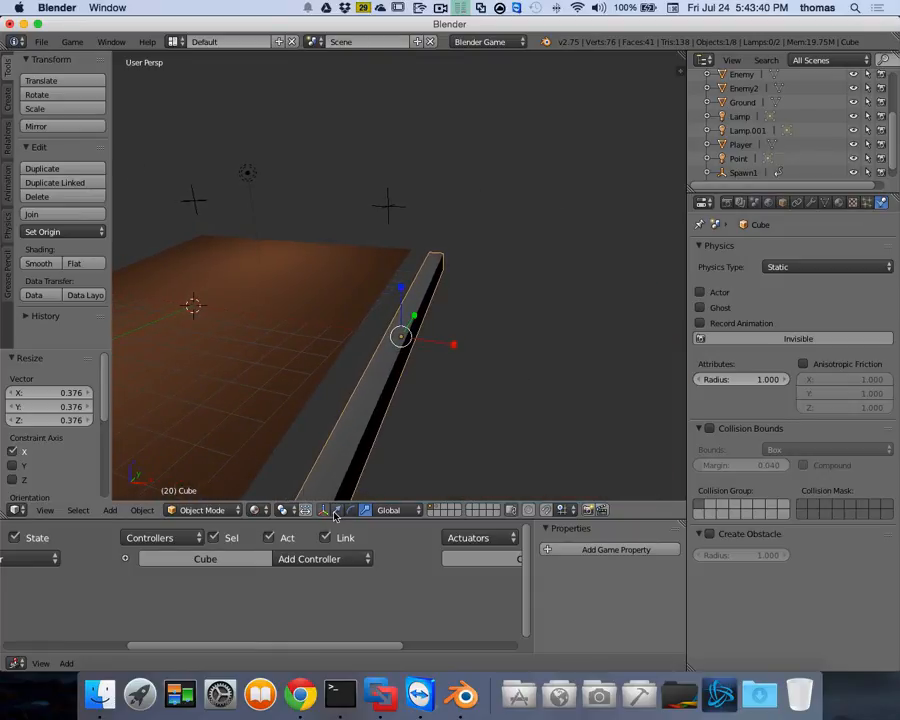
{"action": "key", "text": "g"}
{"action": "key", "text": "x"}
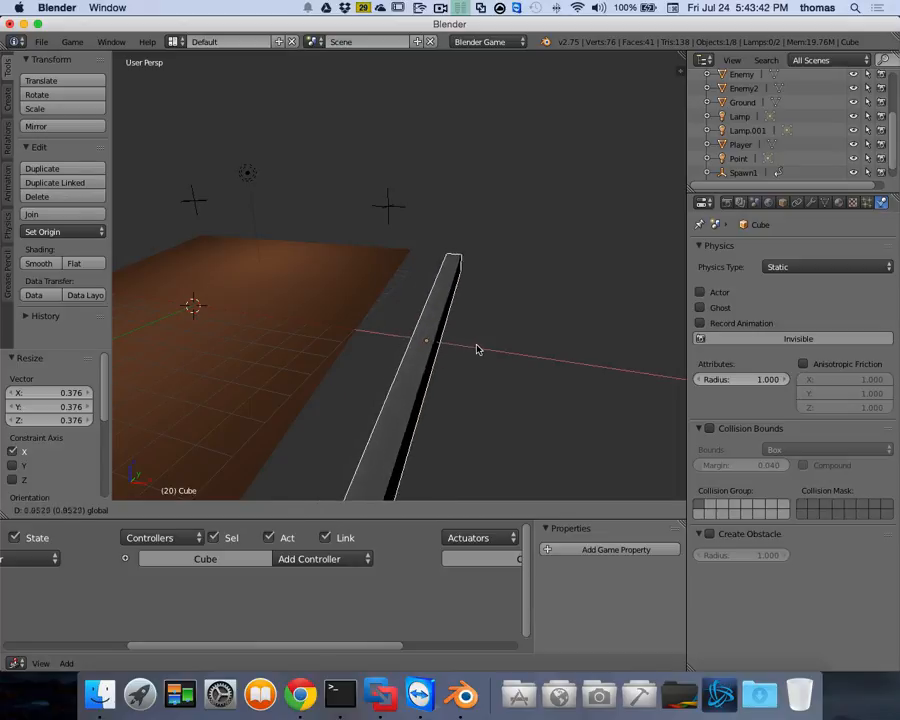
{"action": "left_click", "coordinate": [482, 349]}
Add a new material named Bar to the long cube and set its diffuse colour to deep blue.
{"action": "scroll", "coordinate": [470, 352], "scroll_direction": "right", "scroll_amount": 6}
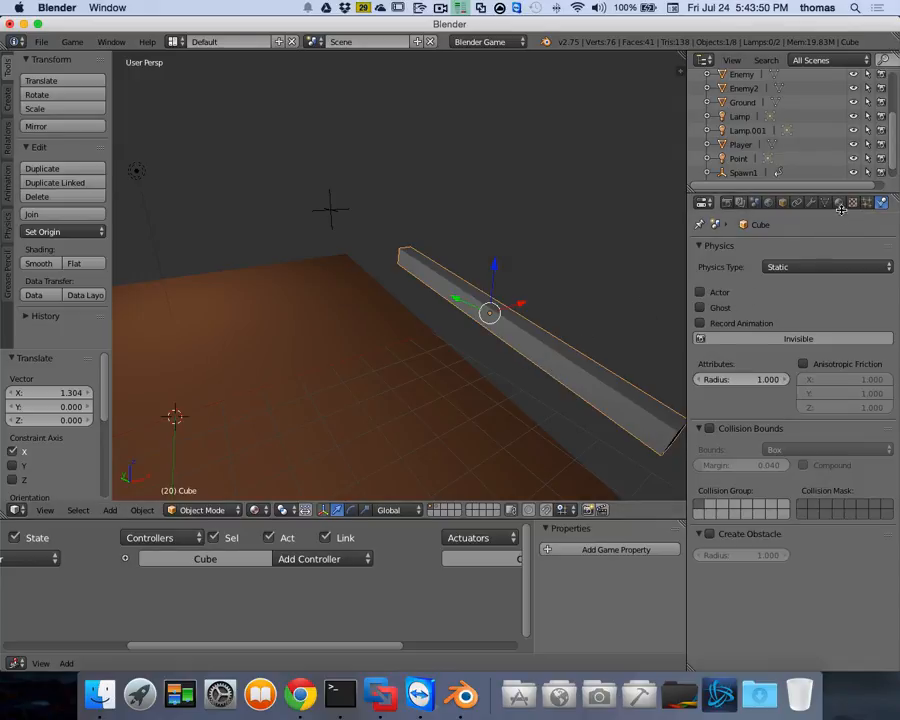
{"action": "left_click", "coordinate": [839, 203]}
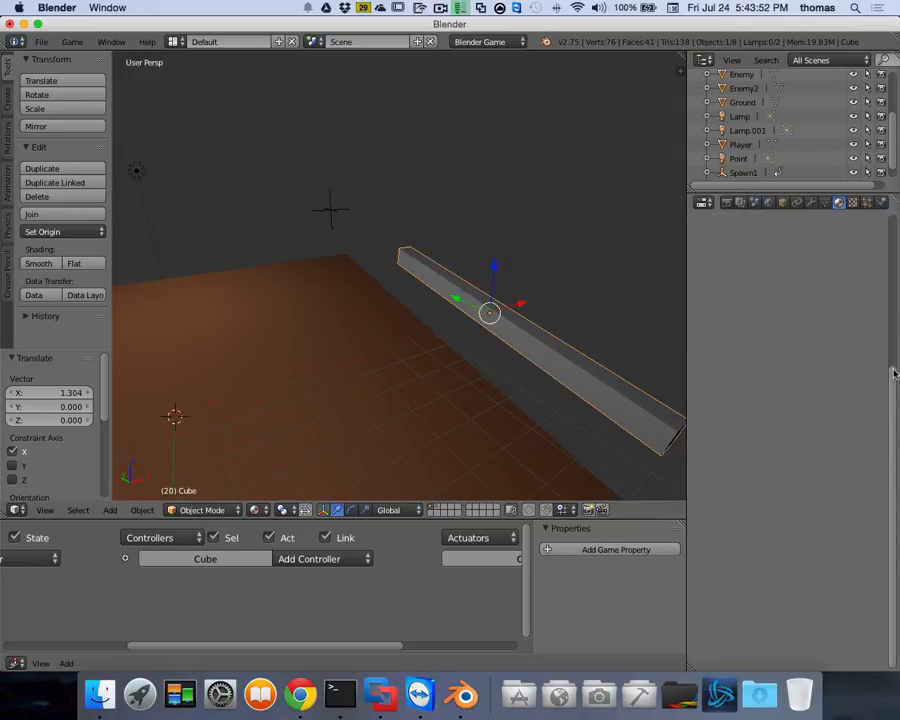
{"action": "left_click", "coordinate": [770, 296]}
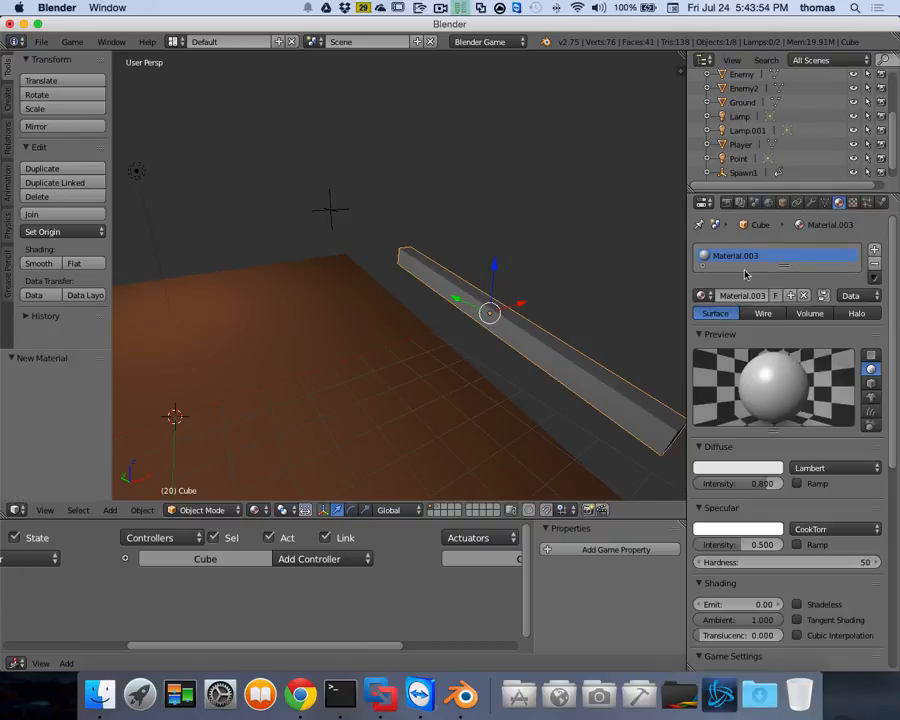
{"action": "double_click", "coordinate": [736, 256]}
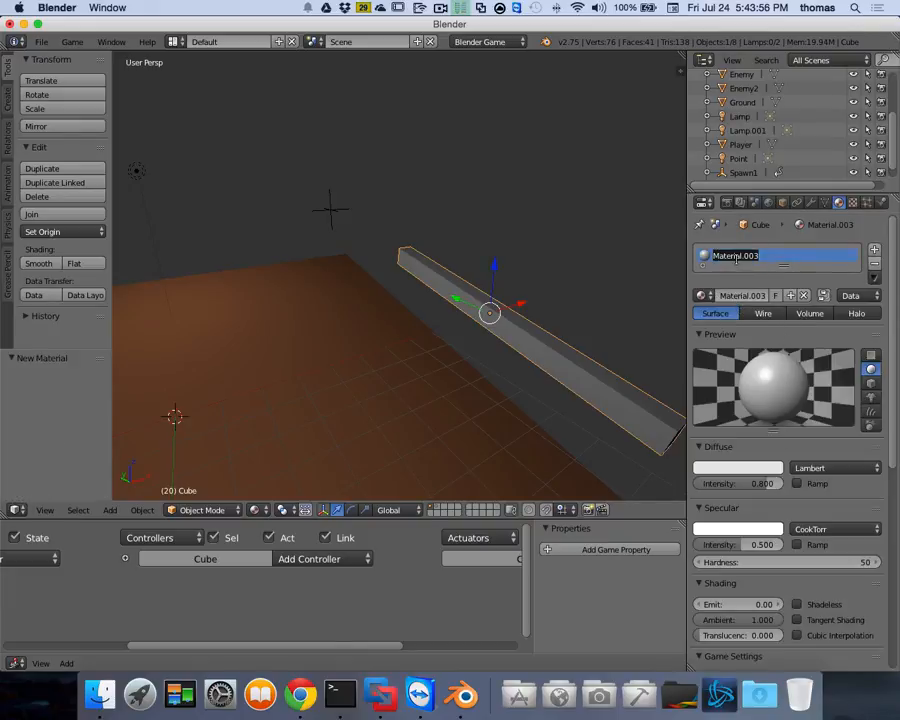
{"action": "type", "text": "Bar"}
{"action": "key", "text": "Return"}
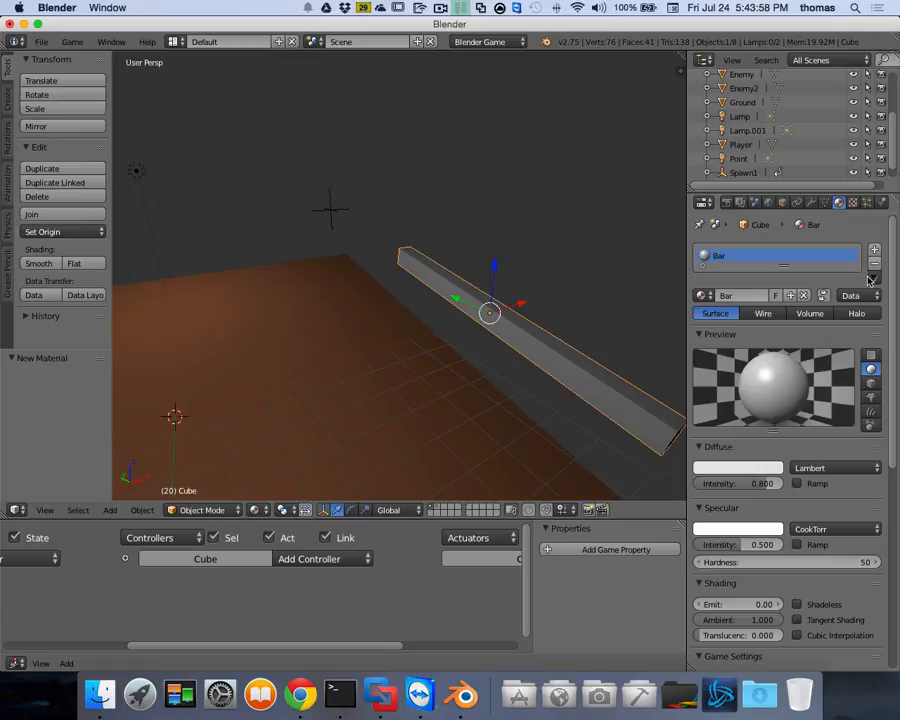
{"action": "left_click", "coordinate": [738, 467]}
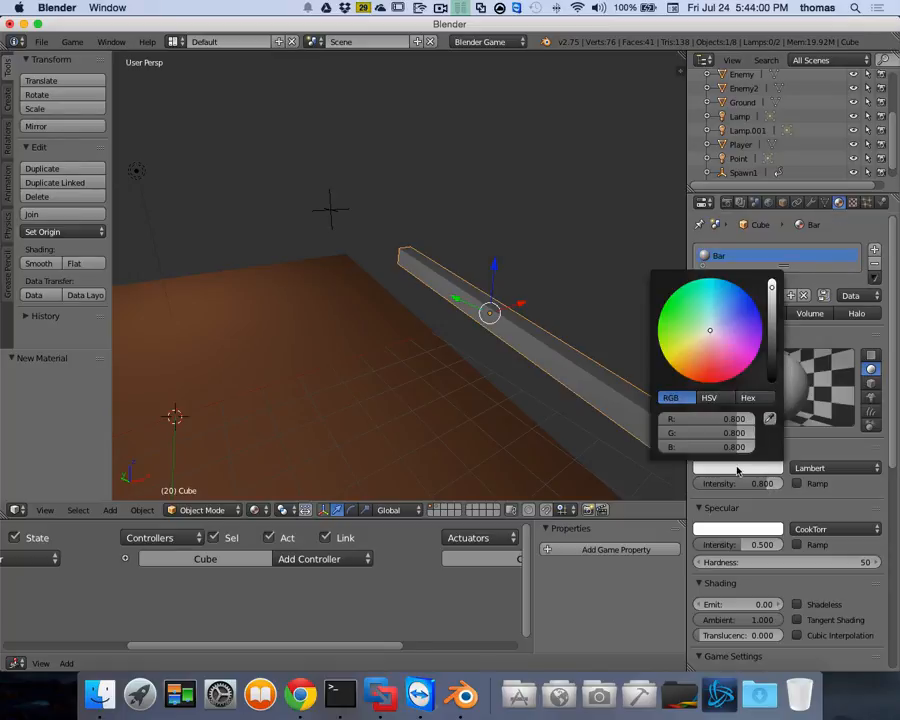
{"action": "left_click_drag", "start_coordinate": [714, 333], "coordinate": [758, 308]}
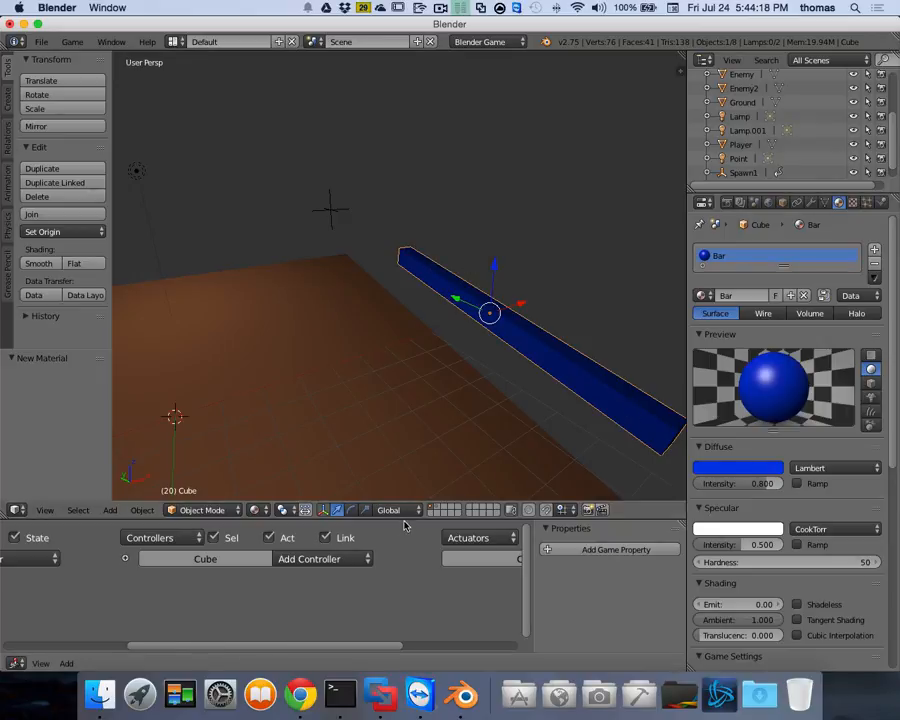
Enlarge the logic editor area and enable Box collision bounds in the blue bar's physics settings.
{"action": "left_click_drag", "start_coordinate": [405, 525], "coordinate": [404, 442]}
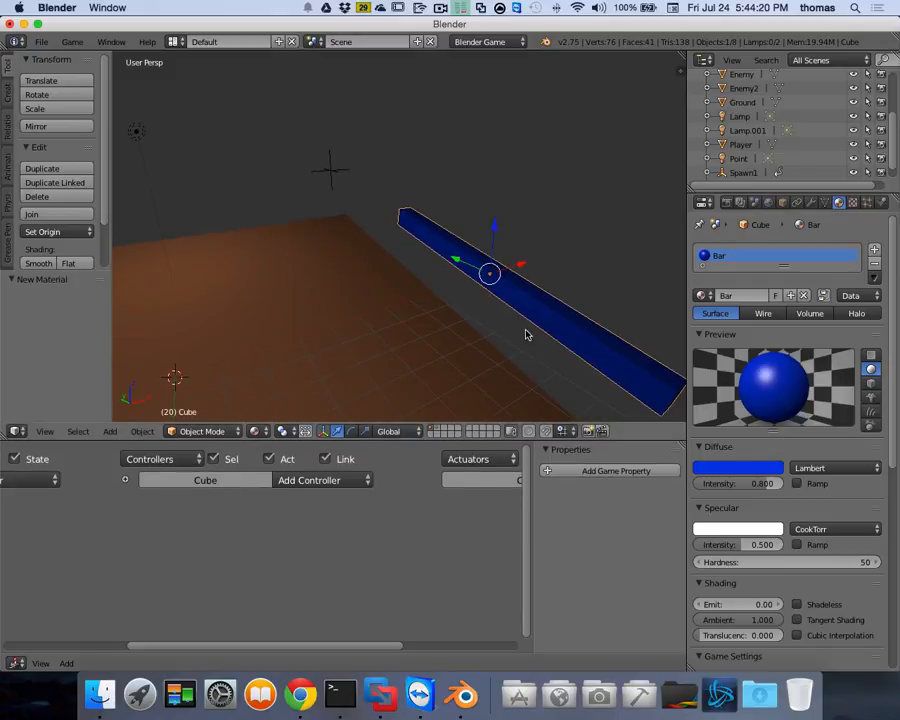
{"action": "left_click", "coordinate": [883, 203]}
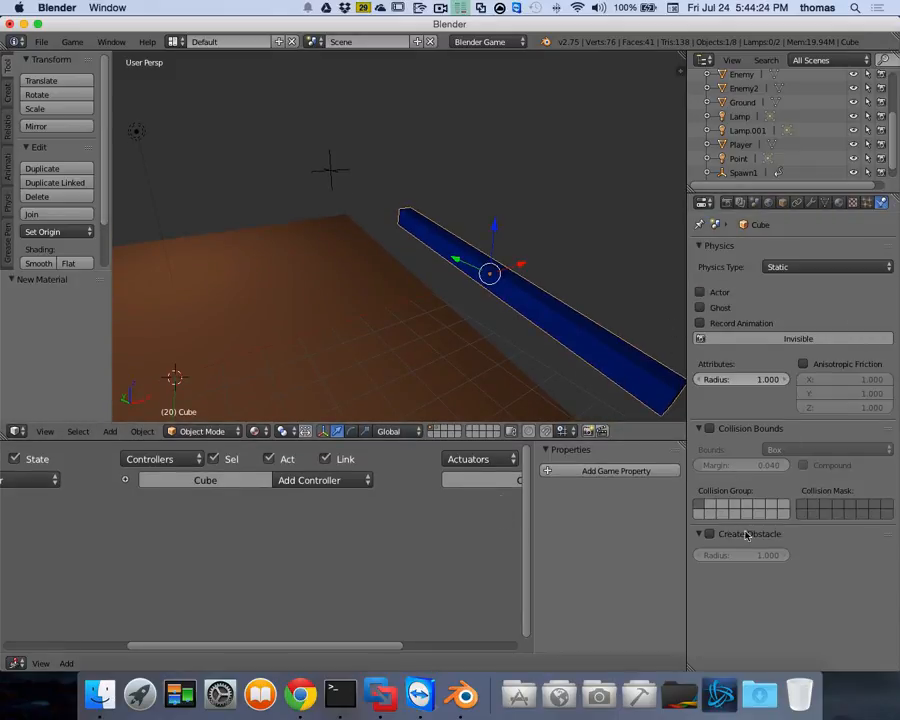
{"action": "left_click", "coordinate": [709, 535]}
{"action": "left_click", "coordinate": [709, 535]}
{"action": "left_click", "coordinate": [709, 428]}
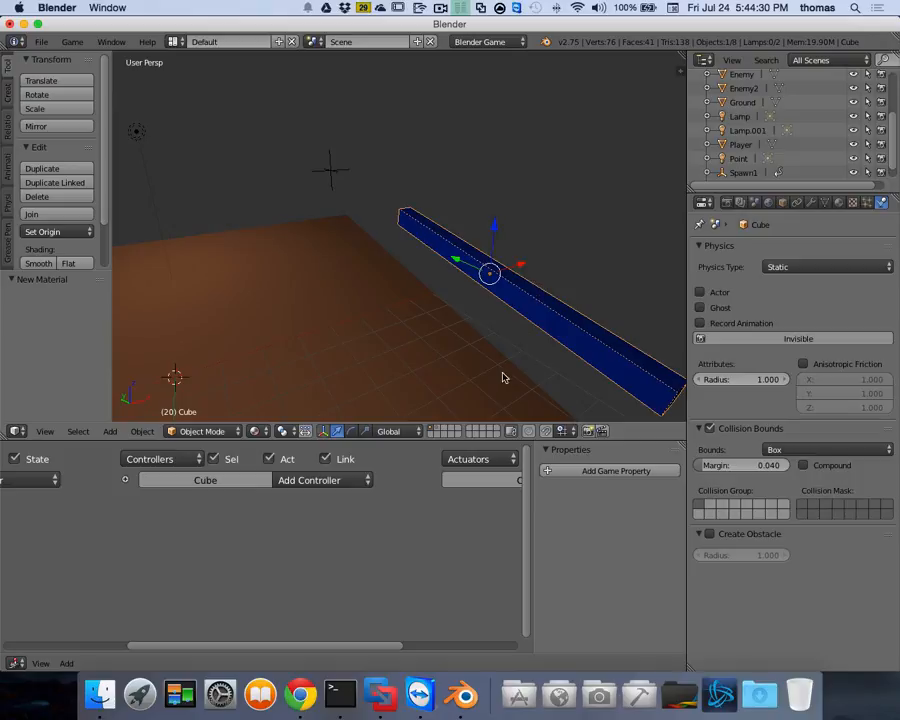
Add a Collision sensor to the blue bar, leaving its property filter empty.
{"action": "scroll", "coordinate": [504, 378], "scroll_direction": "right", "scroll_amount": 10}
{"action": "scroll", "coordinate": [504, 378], "scroll_direction": "left", "scroll_amount": 5}
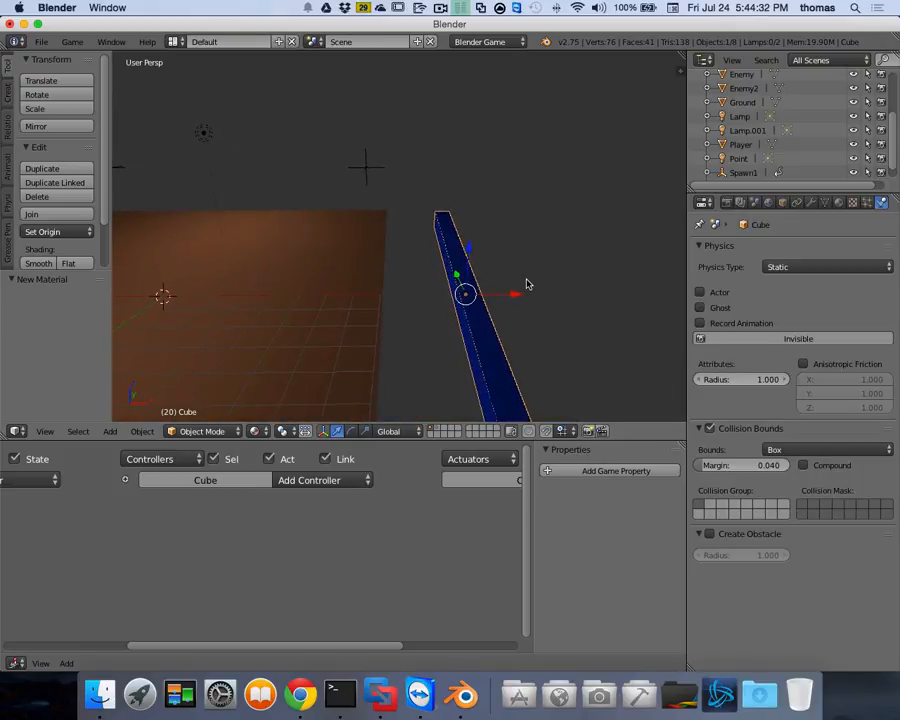
{"action": "scroll", "coordinate": [528, 283], "scroll_direction": "left", "scroll_amount": 10}
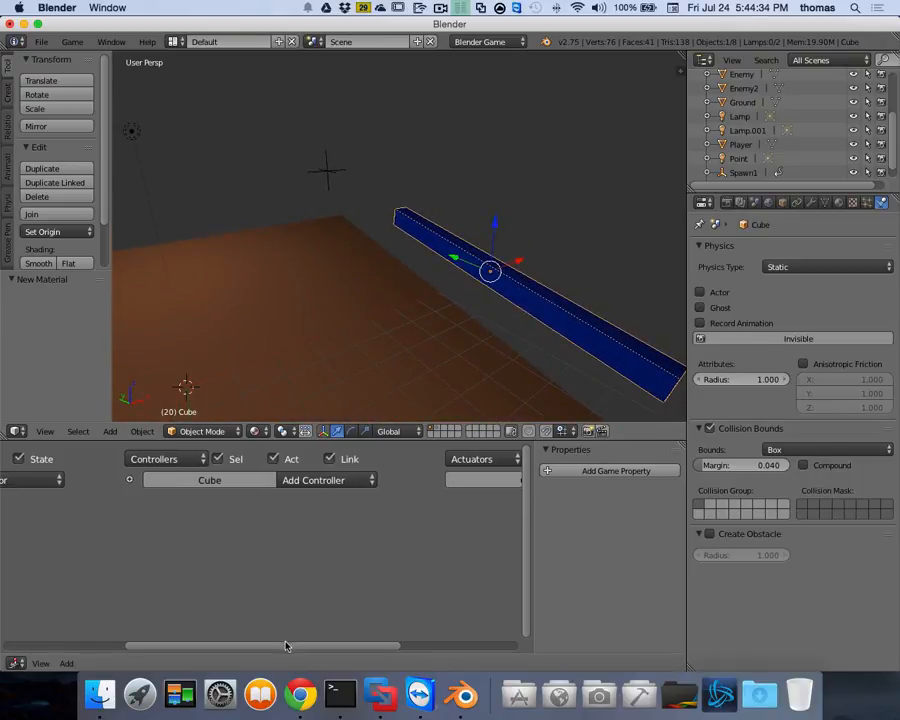
{"action": "left_click_drag", "start_coordinate": [286, 645], "coordinate": [73, 577]}
{"action": "left_click", "coordinate": [206, 481]}
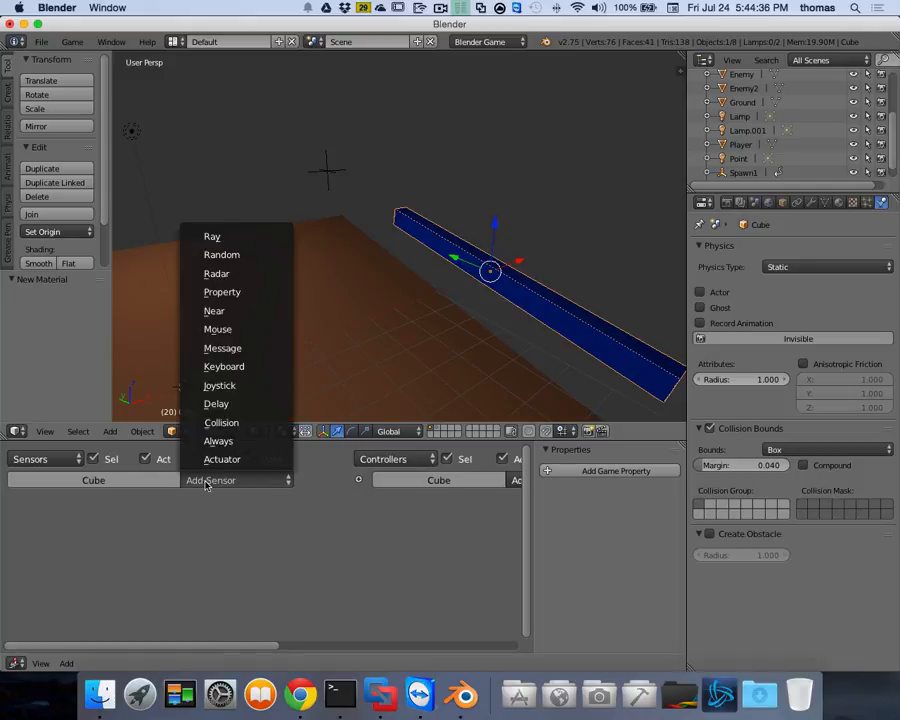
{"action": "left_click", "coordinate": [222, 422]}
{"action": "left_click", "coordinate": [191, 570]}
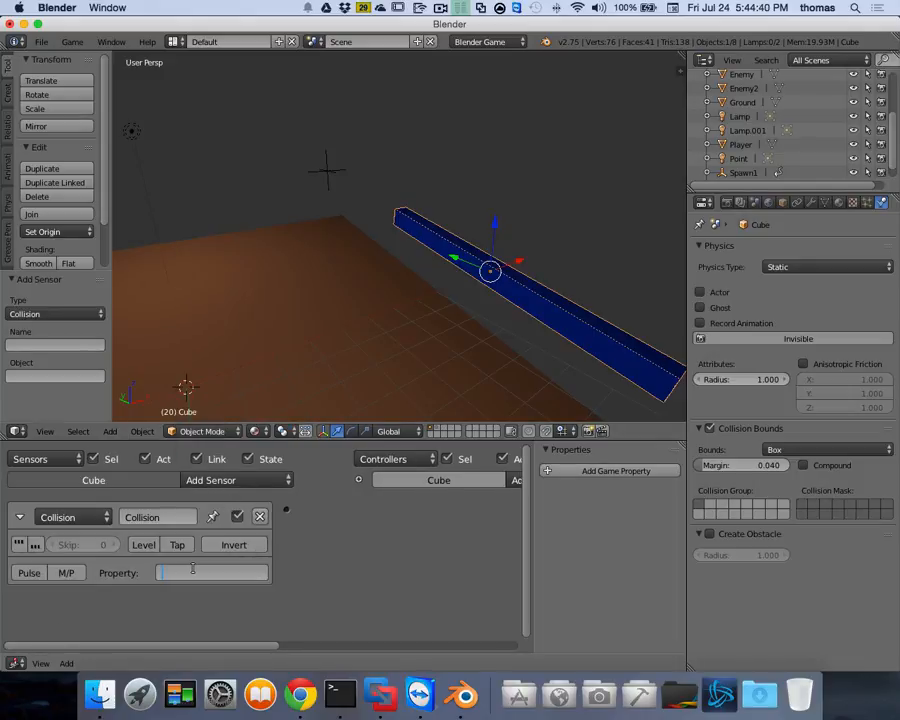
{"action": "key", "text": "Return"}
Add a Scene actuator to the blue bar and set its mode to Set Scene.
{"action": "left_click_drag", "start_coordinate": [265, 646], "coordinate": [449, 653]}
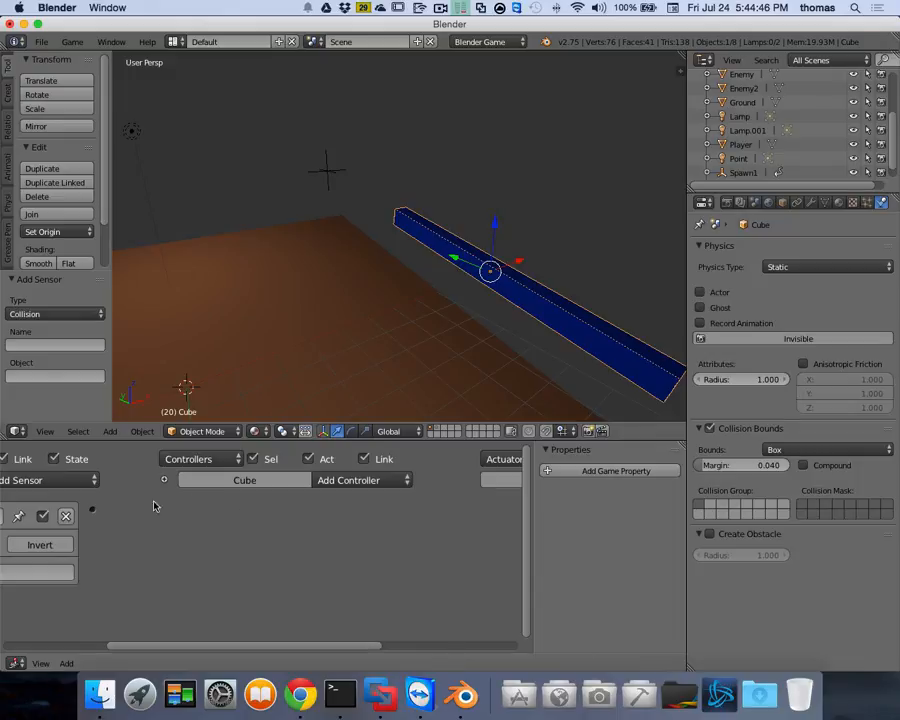
{"action": "left_click_drag", "start_coordinate": [325, 641], "coordinate": [459, 647]}
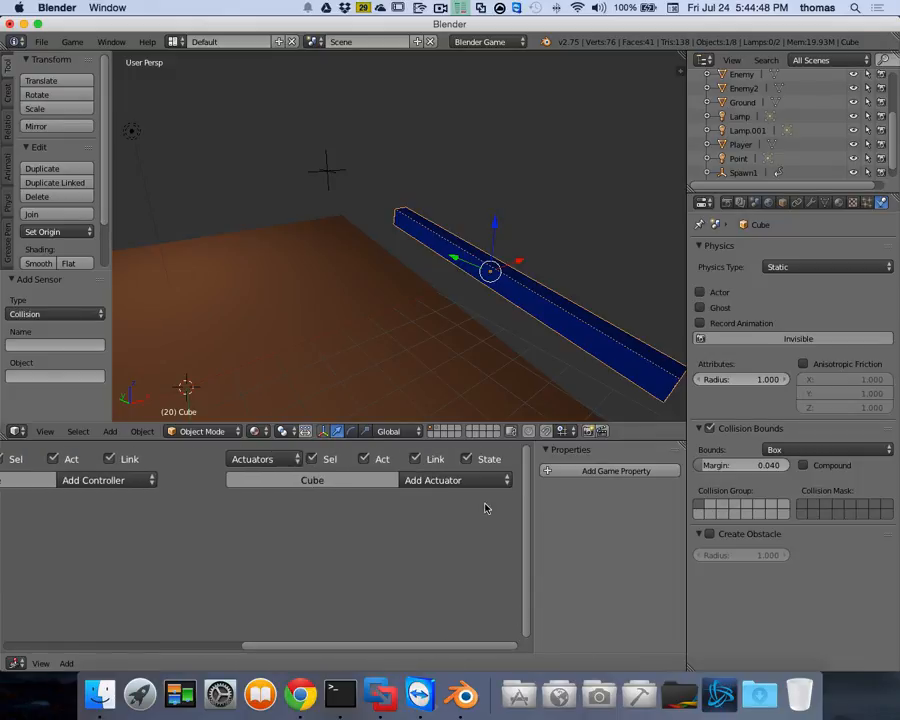
{"action": "left_click", "coordinate": [466, 482]}
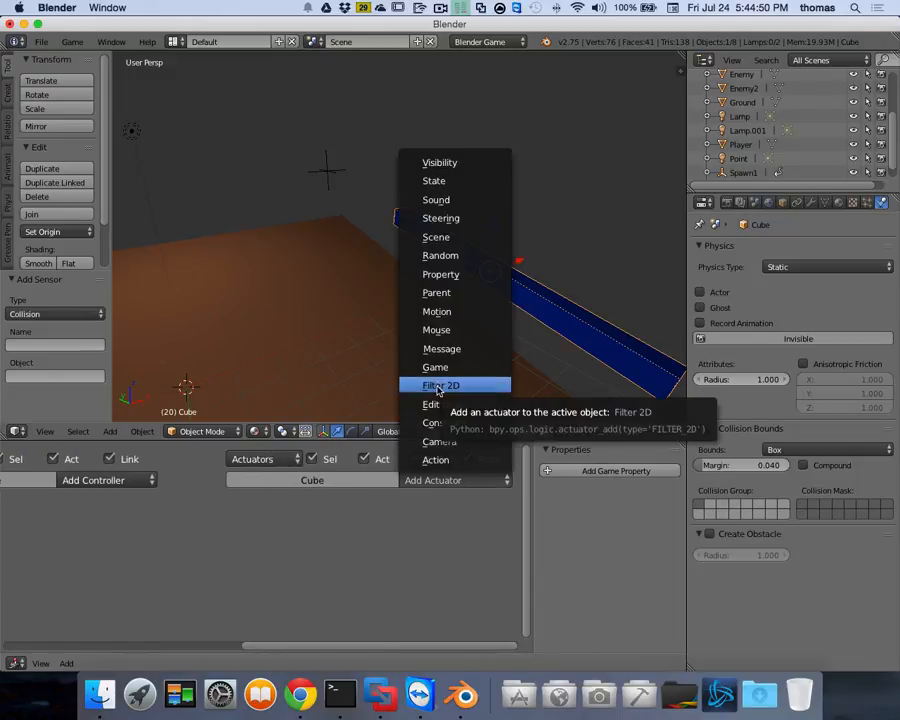
{"action": "left_click", "coordinate": [436, 237]}
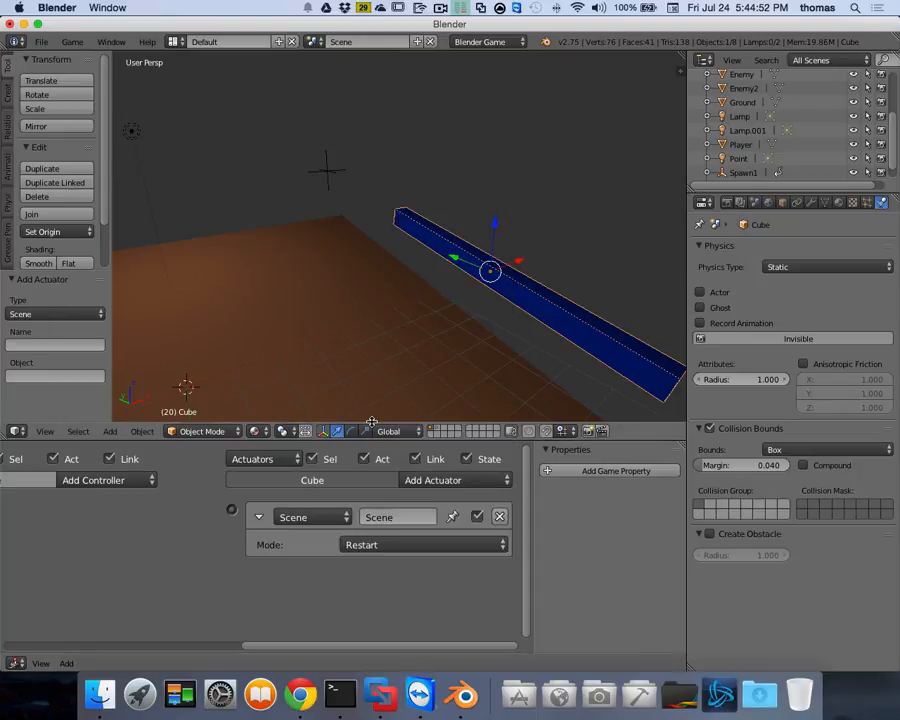
{"action": "left_click", "coordinate": [390, 546]}
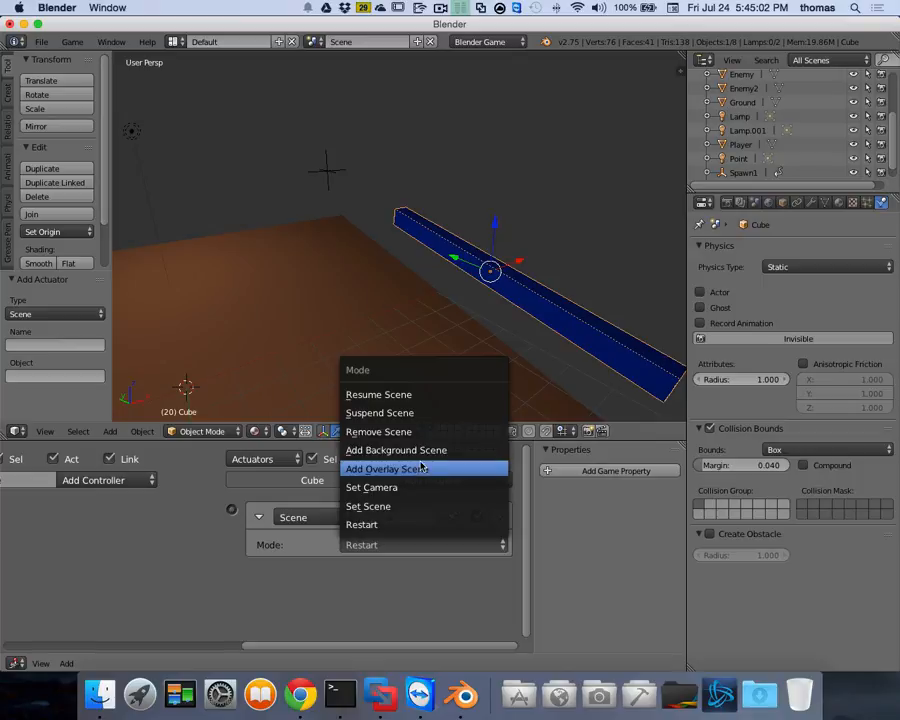
{"action": "left_click", "coordinate": [399, 512]}
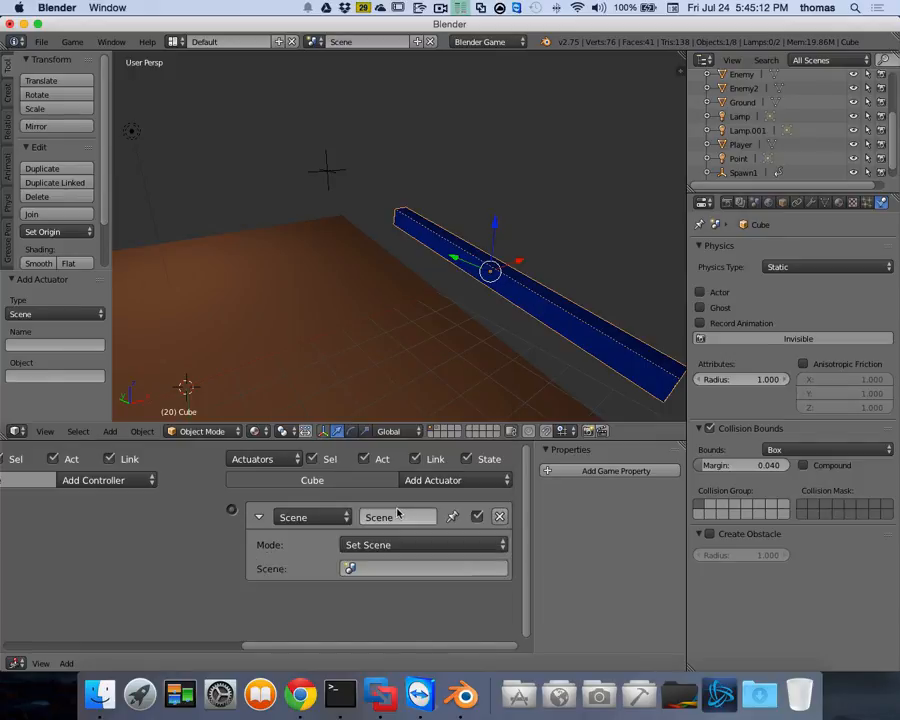
Rename the current scene Scene1 and create a new empty scene named Scene2.
{"action": "left_click", "coordinate": [355, 42]}
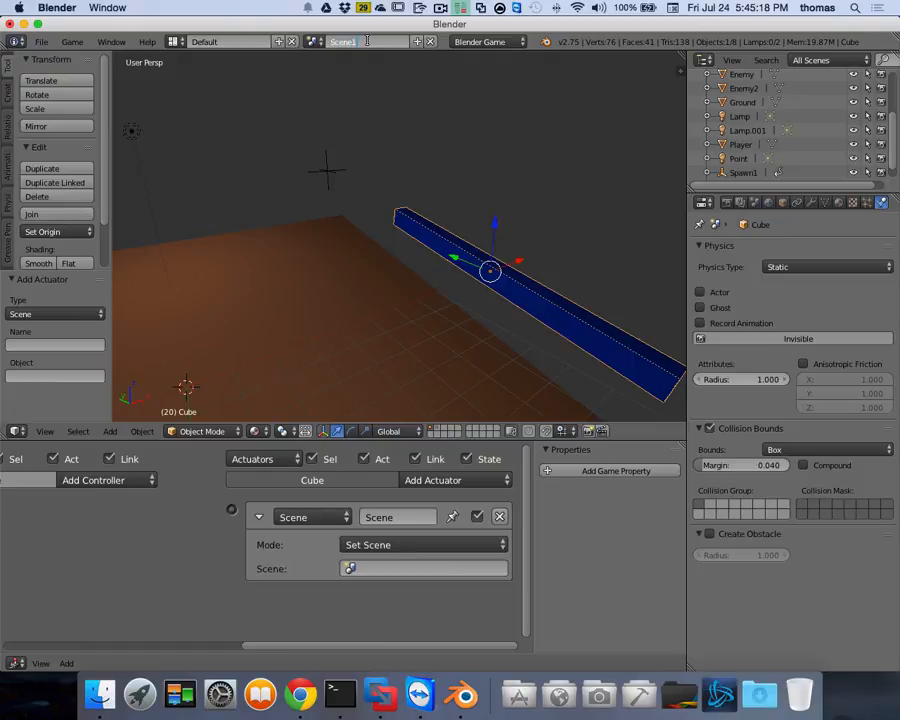
{"action": "key", "text": "Return"}
{"action": "left_click", "coordinate": [417, 41]}
{"action": "left_click", "coordinate": [384, 71]}
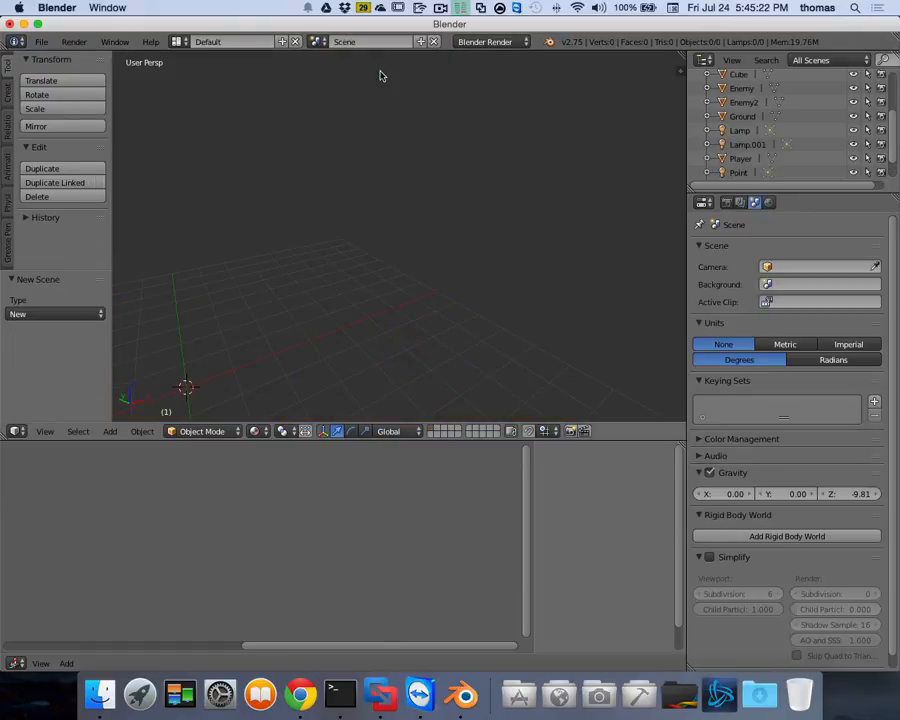
{"action": "double_click", "coordinate": [366, 42]}
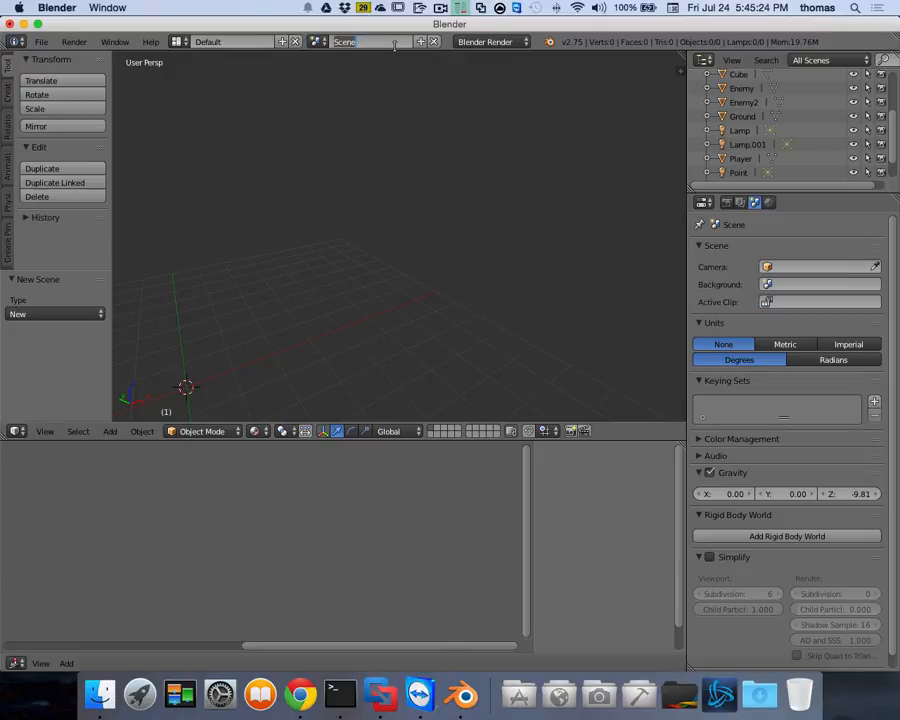
{"action": "type", "text": "Sce"}
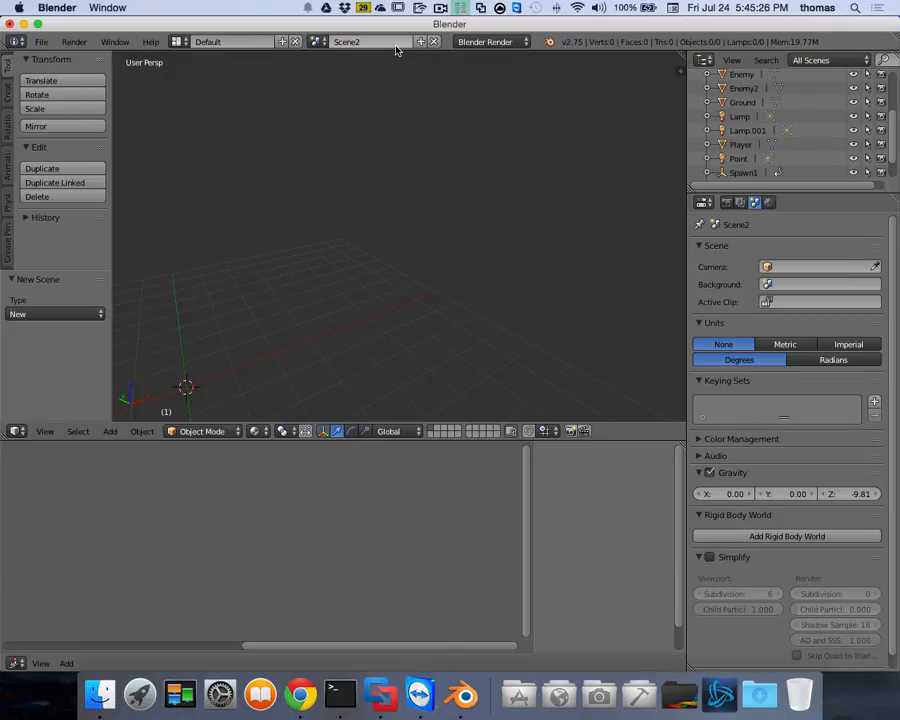
{"action": "key", "text": "Return"}
Add a plane to Scene2 at the origin and scale it up about 7.79 times as the ground.
{"action": "scroll", "coordinate": [335, 257], "scroll_direction": "right", "scroll_amount": 5}
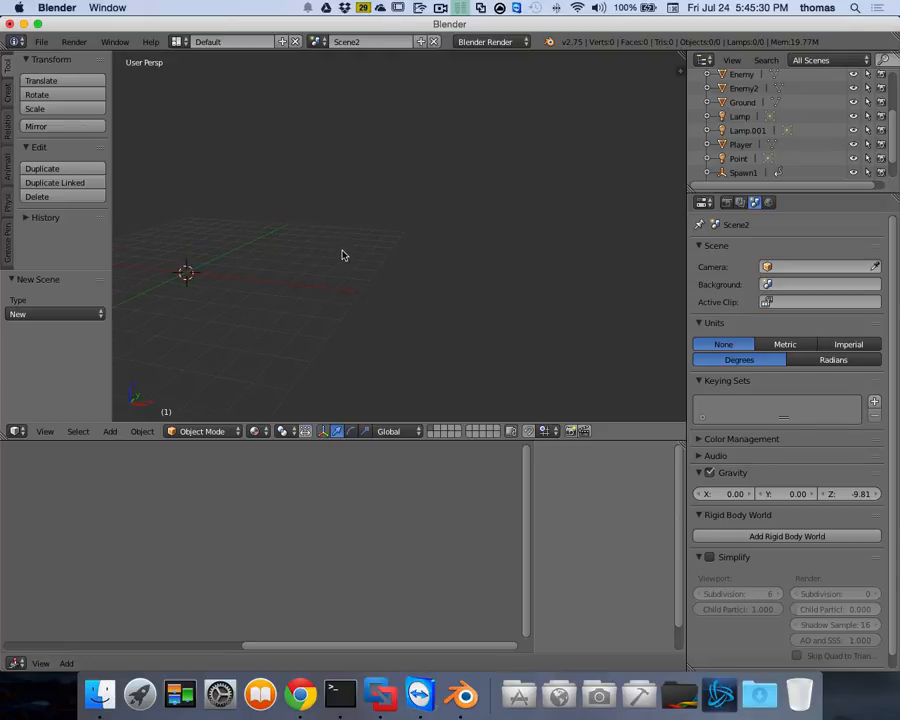
{"action": "scroll", "coordinate": [340, 254], "scroll_direction": "right", "scroll_amount": 5}
{"action": "scroll", "coordinate": [358, 255], "scroll_direction": "right", "scroll_amount": 5}
{"action": "key", "text": "shift+a"}
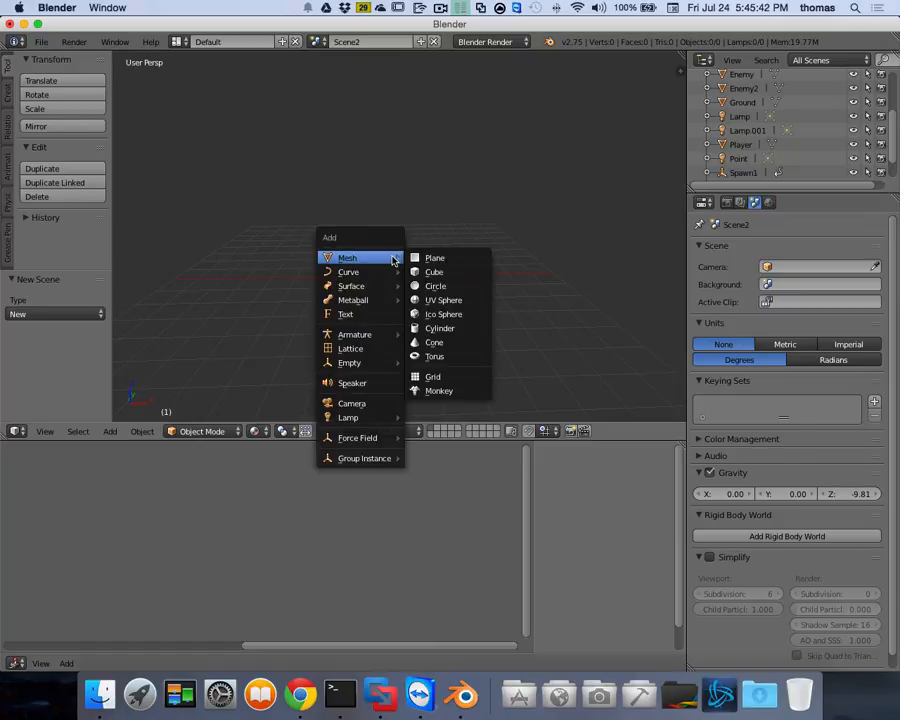
{"action": "left_click", "coordinate": [430, 259]}
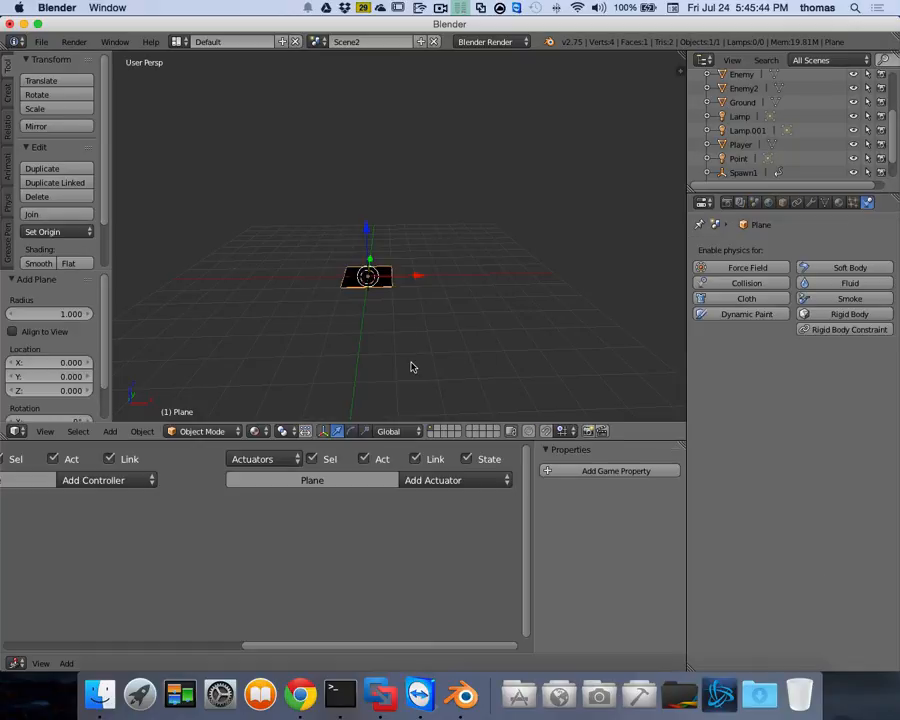
{"action": "key", "text": "s"}
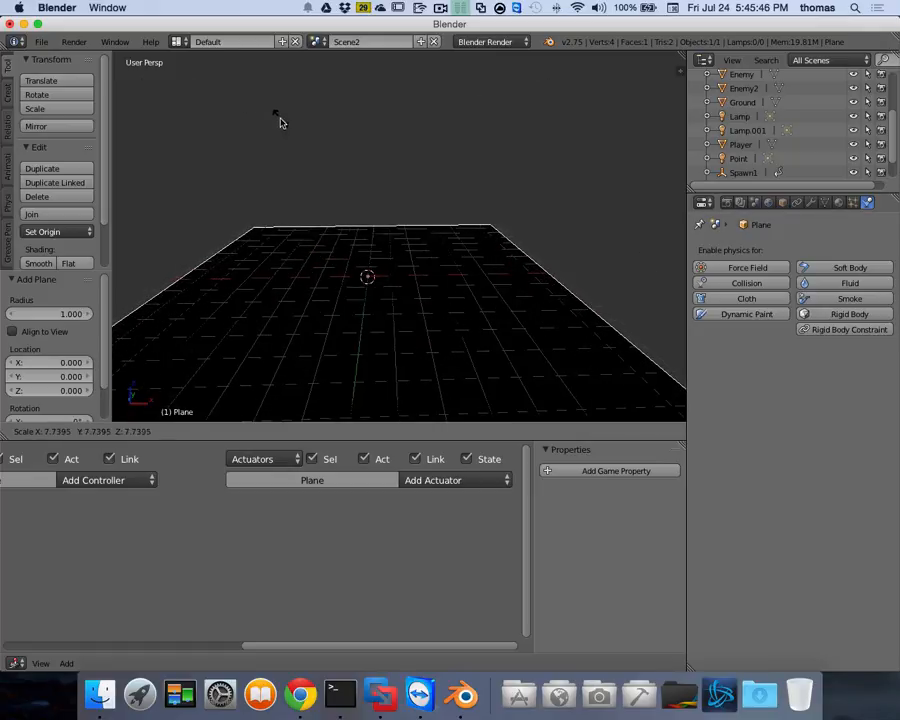
{"action": "left_click", "coordinate": [298, 132]}
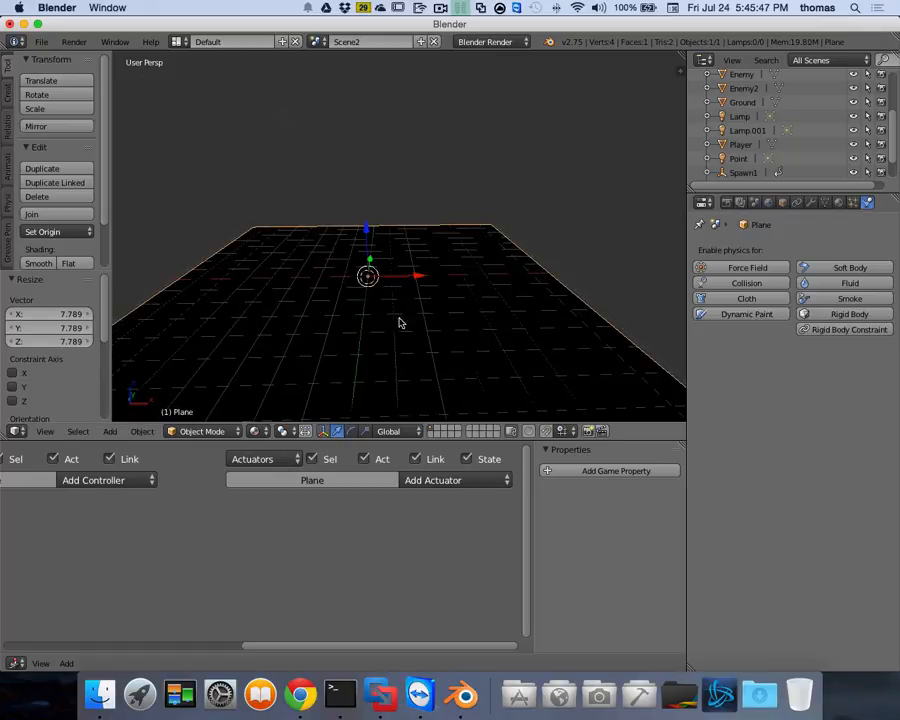
Give the plane a new magenta diffuse material with specular intensity 1.000 and name the material Purple.
{"action": "left_click", "coordinate": [838, 202]}
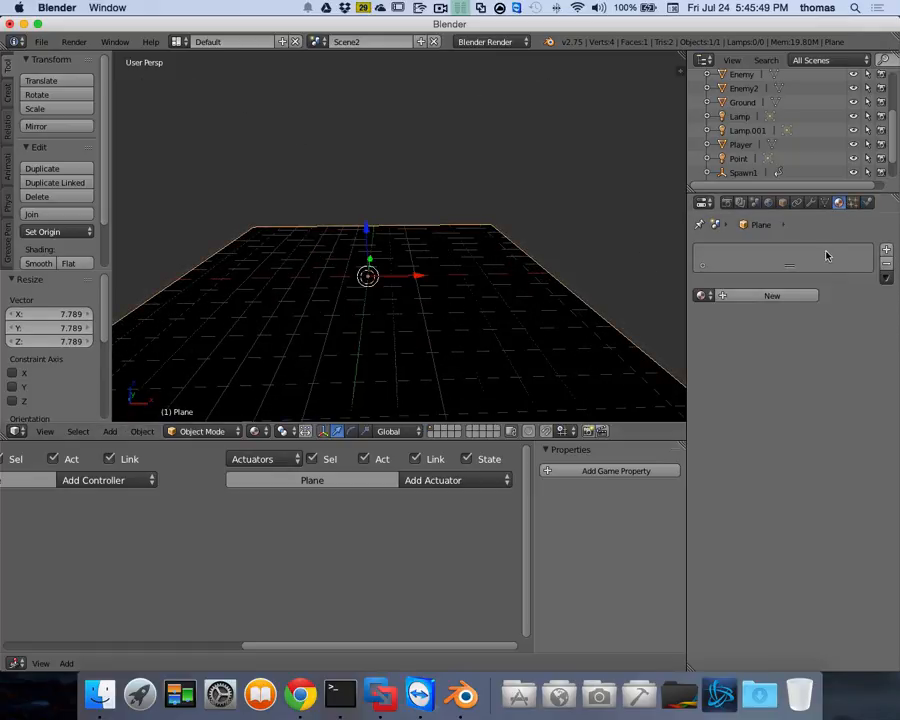
{"action": "left_click", "coordinate": [781, 295]}
{"action": "left_click", "coordinate": [740, 469]}
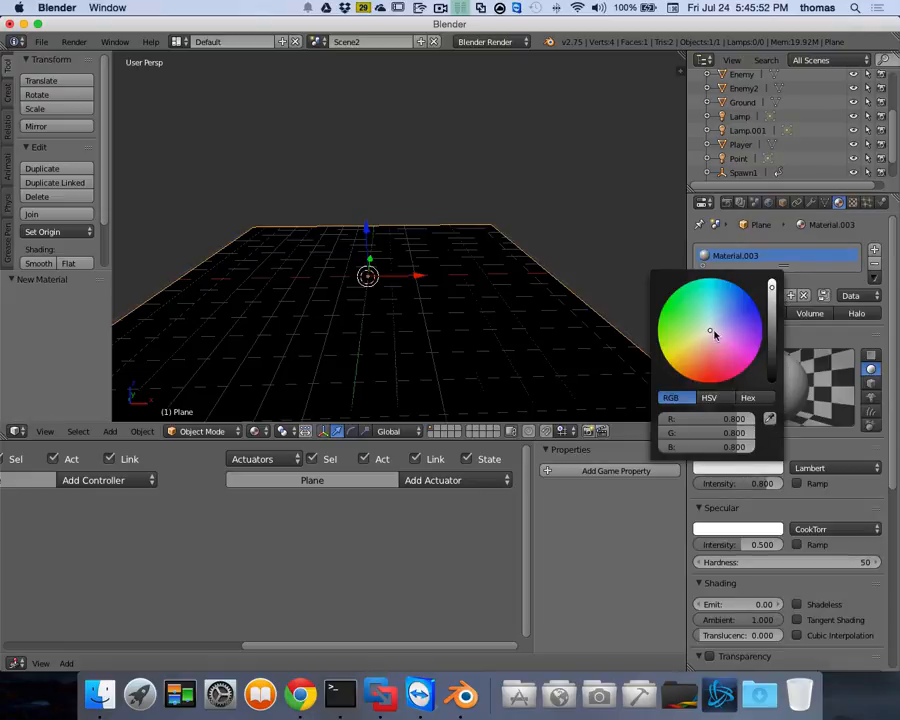
{"action": "left_click_drag", "start_coordinate": [710, 331], "coordinate": [749, 365]}
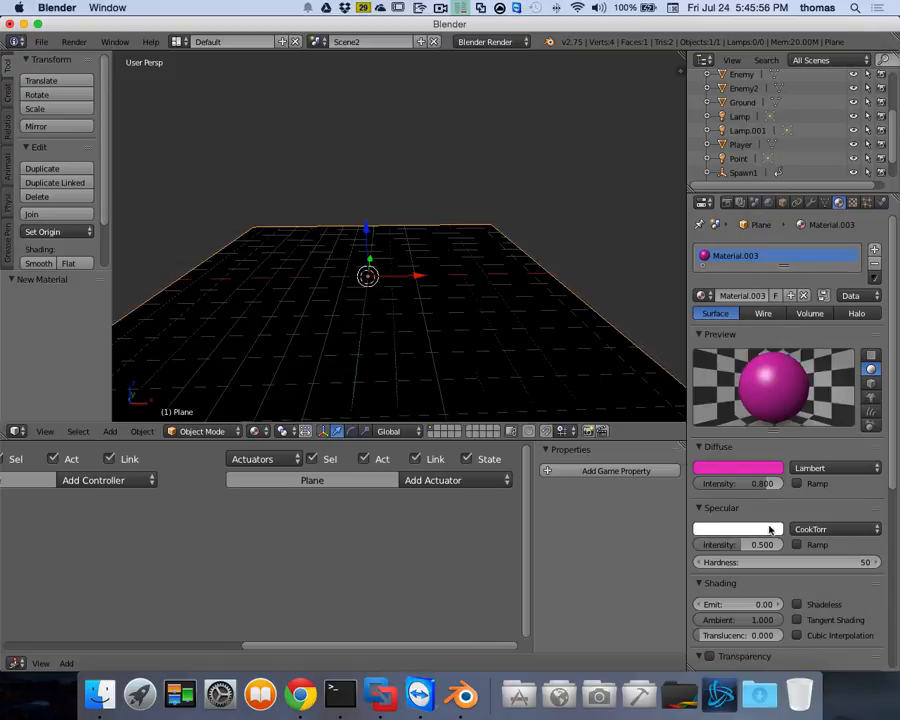
{"action": "left_click_drag", "start_coordinate": [730, 547], "coordinate": [783, 547]}
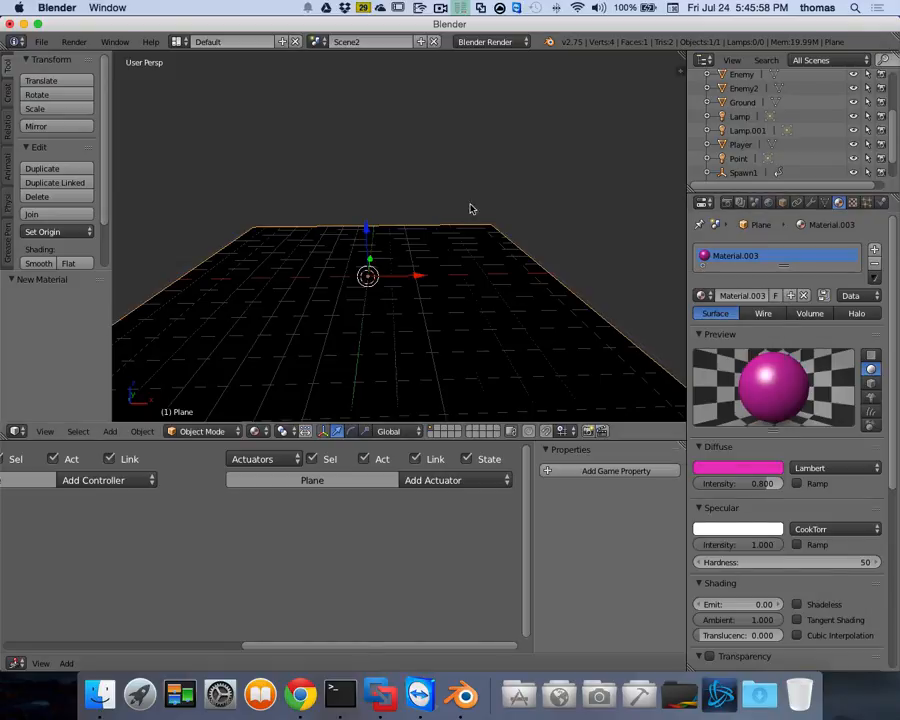
{"action": "double_click", "coordinate": [745, 256]}
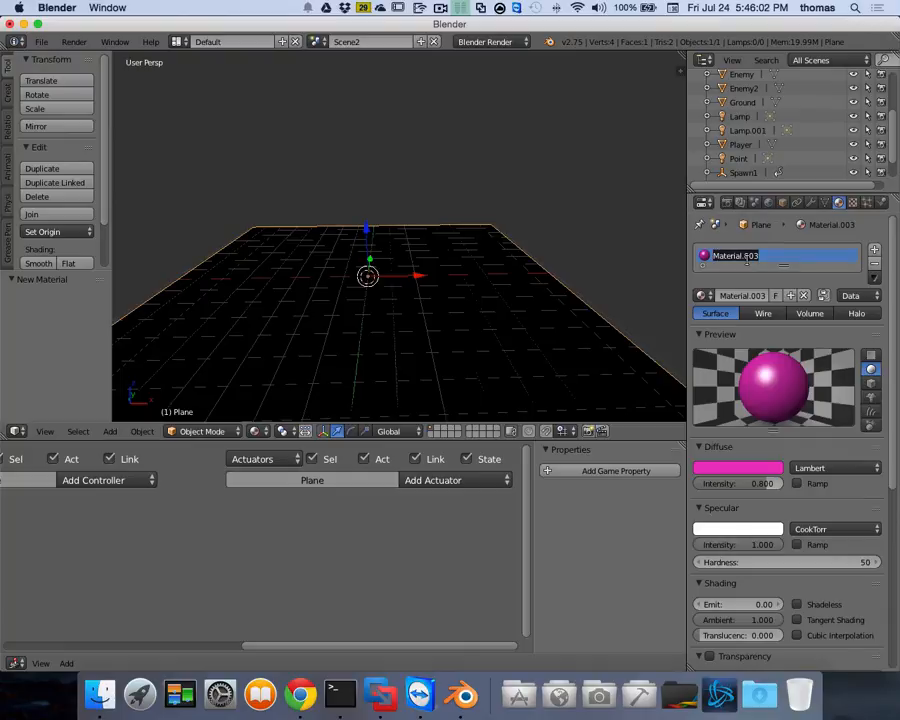
{"action": "type", "text": "Purple"}
{"action": "key", "text": "Return"}
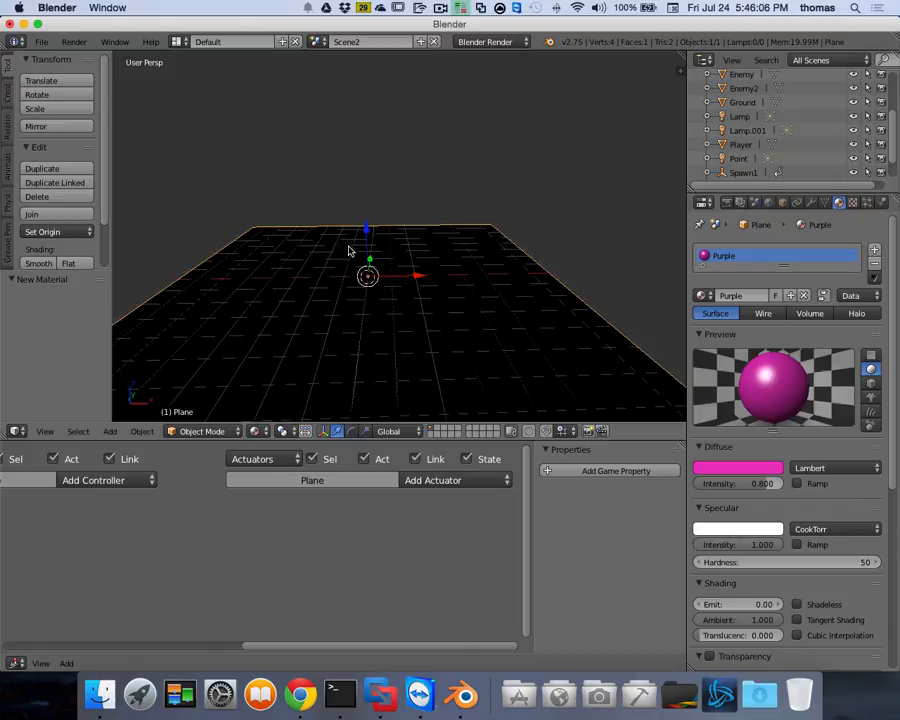
Add a Point lamp and raise it about 6.47 units along Z above the purple plane.
{"action": "key", "text": "shift+a"}
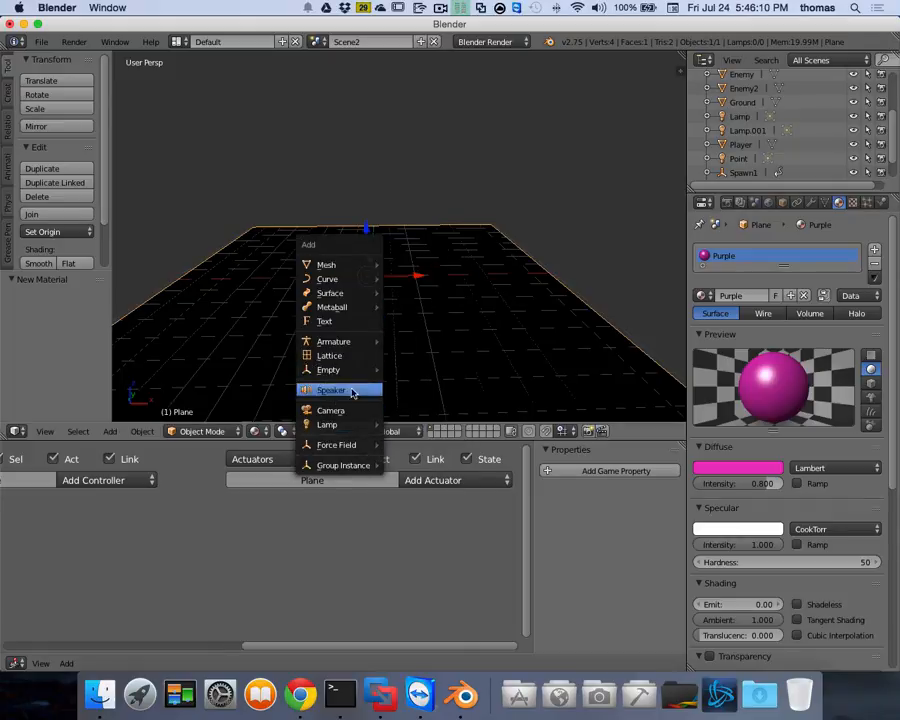
{"action": "mouse_move", "coordinate": [338, 430]}
{"action": "left_click", "coordinate": [412, 424]}
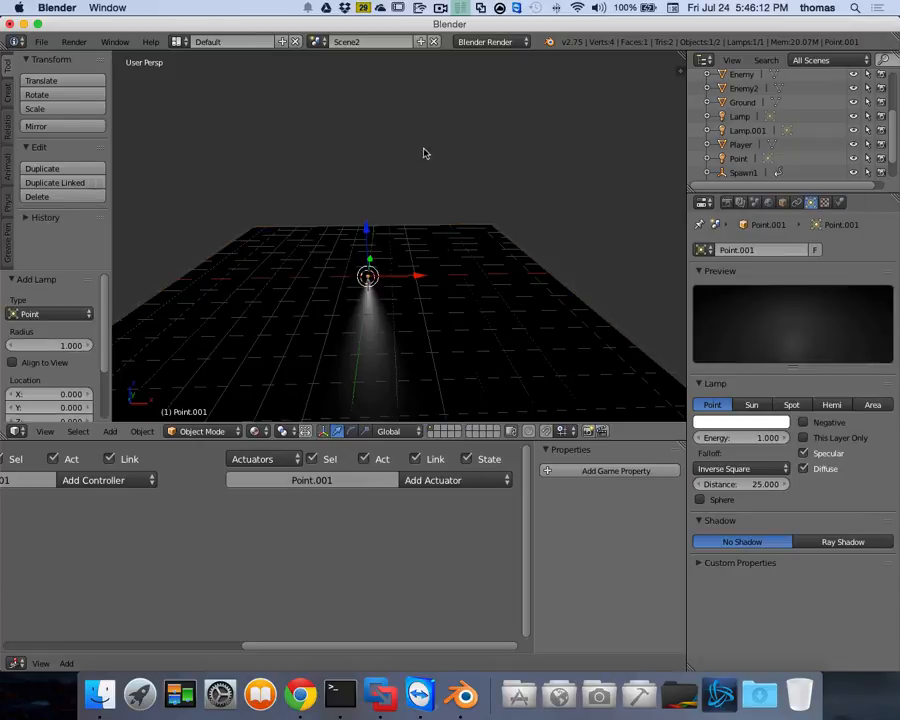
{"action": "key", "text": "g"}
{"action": "key", "text": "z"}
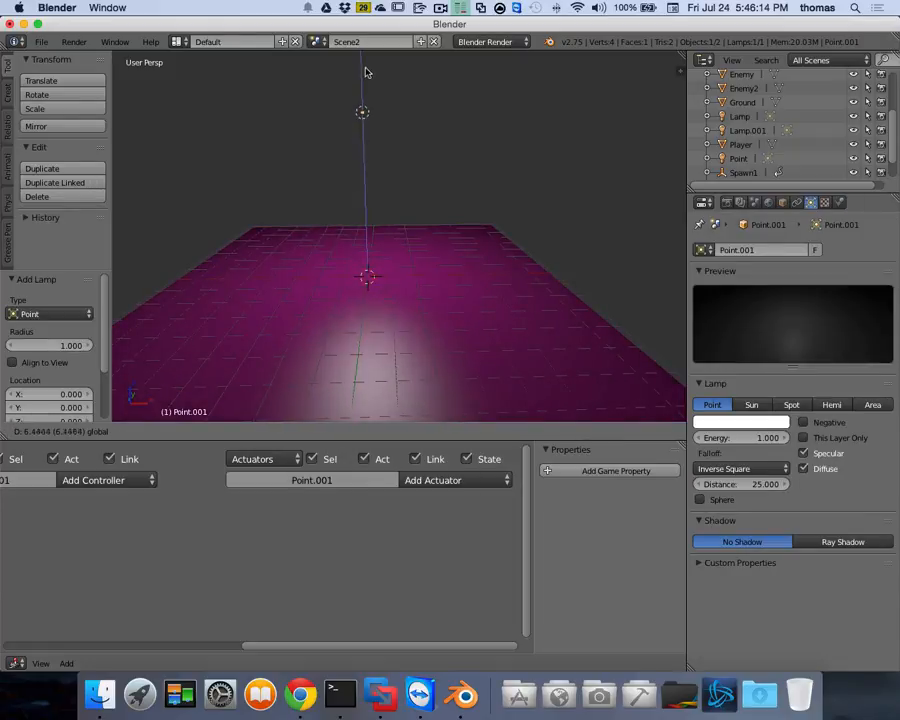
{"action": "left_click", "coordinate": [368, 76]}
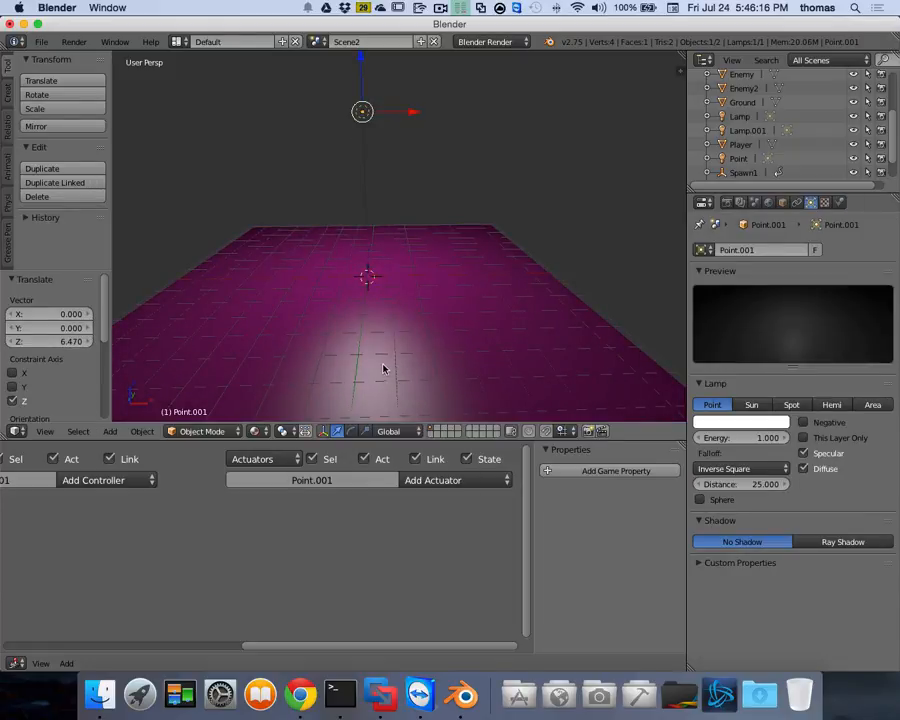
Add a camera to Scene2 and raise it about 3.88 units along Z.
{"action": "key", "text": "shift+a"}
{"action": "left_click", "coordinate": [381, 237]}
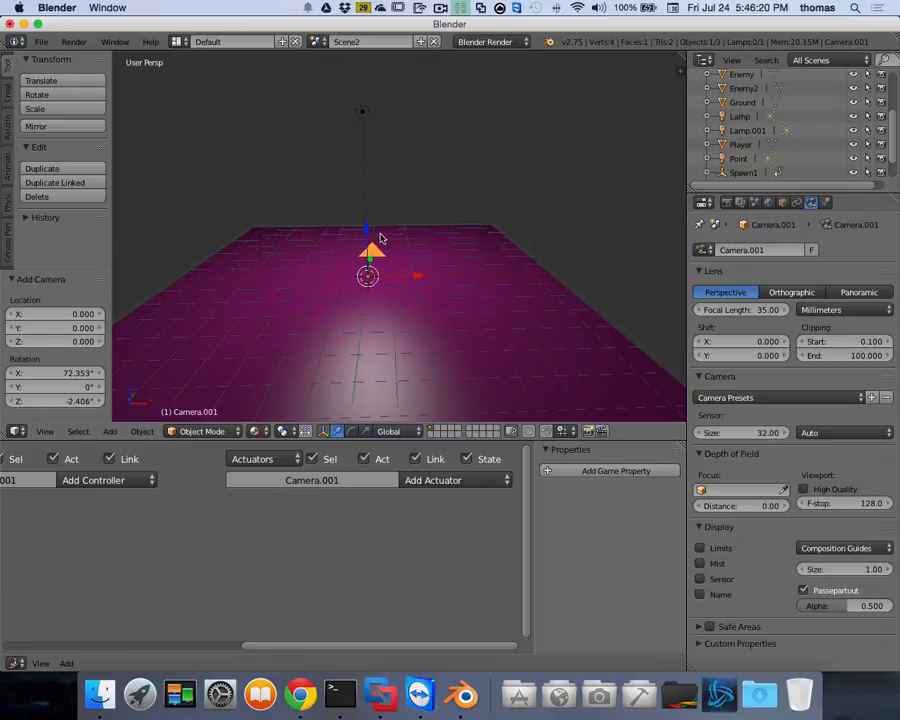
{"action": "scroll", "coordinate": [442, 288], "scroll_direction": "up", "scroll_amount": 8}
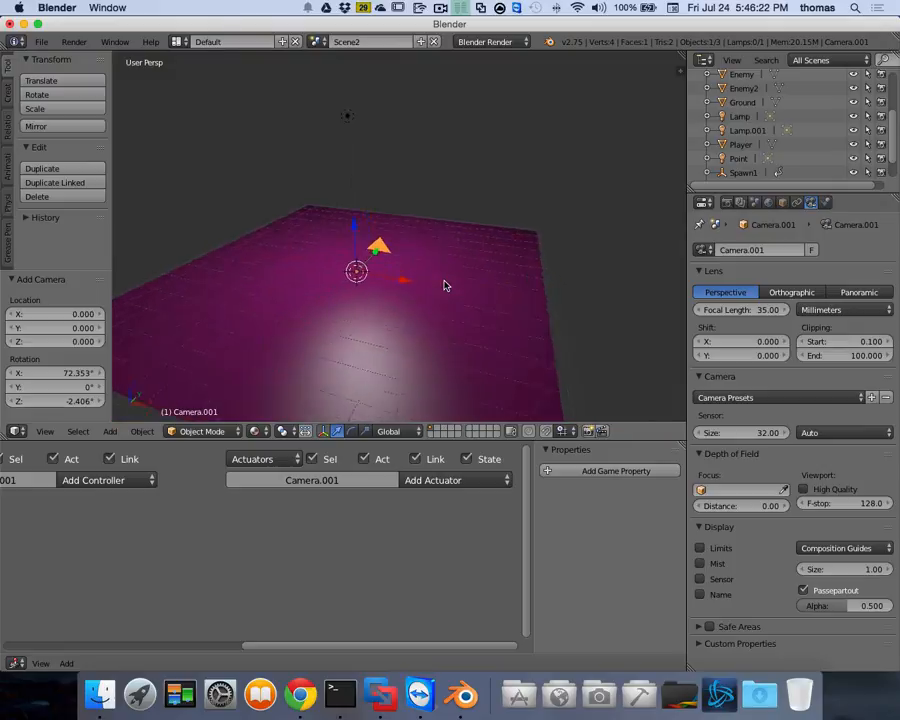
{"action": "scroll", "coordinate": [442, 290], "scroll_direction": "down", "scroll_amount": 3}
{"action": "scroll", "coordinate": [442, 290], "scroll_direction": "down", "scroll_amount": 2}
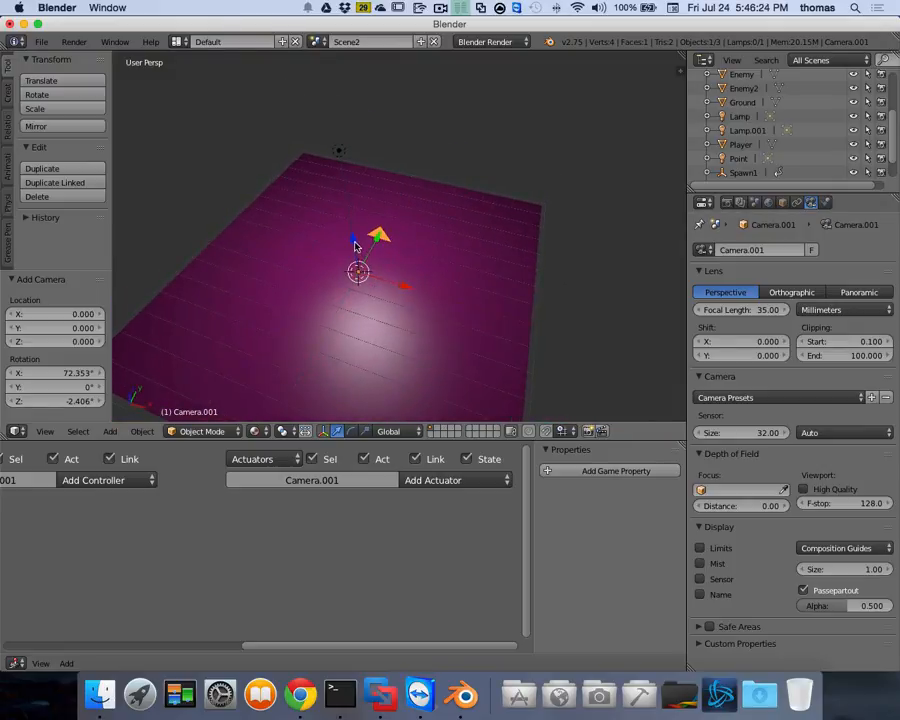
{"action": "key", "text": "g"}
{"action": "key", "text": "z"}
{"action": "left_click", "coordinate": [436, 247]}
Move the new camera about -9.44 units along Y, back toward the plane's front edge.
{"action": "scroll", "coordinate": [438, 247], "scroll_direction": "left", "scroll_amount": 8}
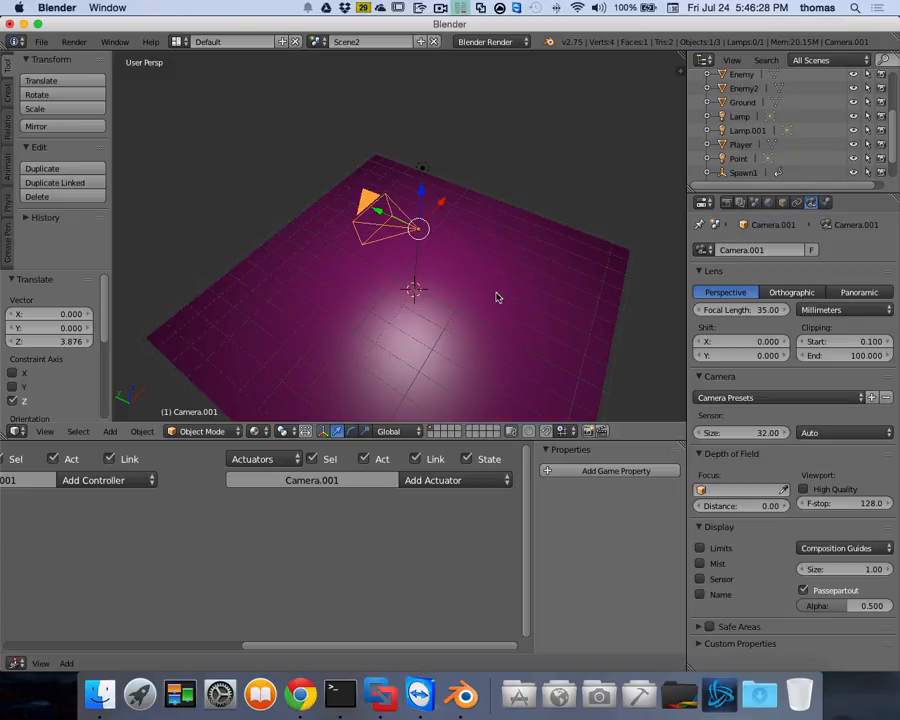
{"action": "key", "text": "g"}
{"action": "key", "text": "y"}
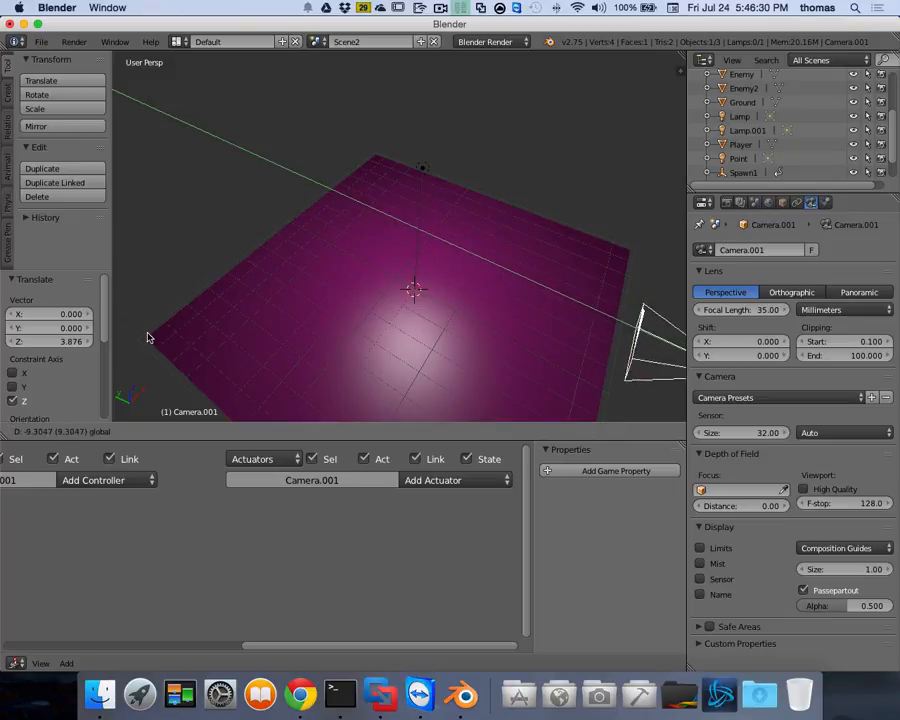
{"action": "left_click", "coordinate": [156, 337]}
{"action": "scroll", "coordinate": [165, 271], "scroll_direction": "left", "scroll_amount": 6}
{"action": "scroll", "coordinate": [362, 280], "scroll_direction": "left", "scroll_amount": 10}
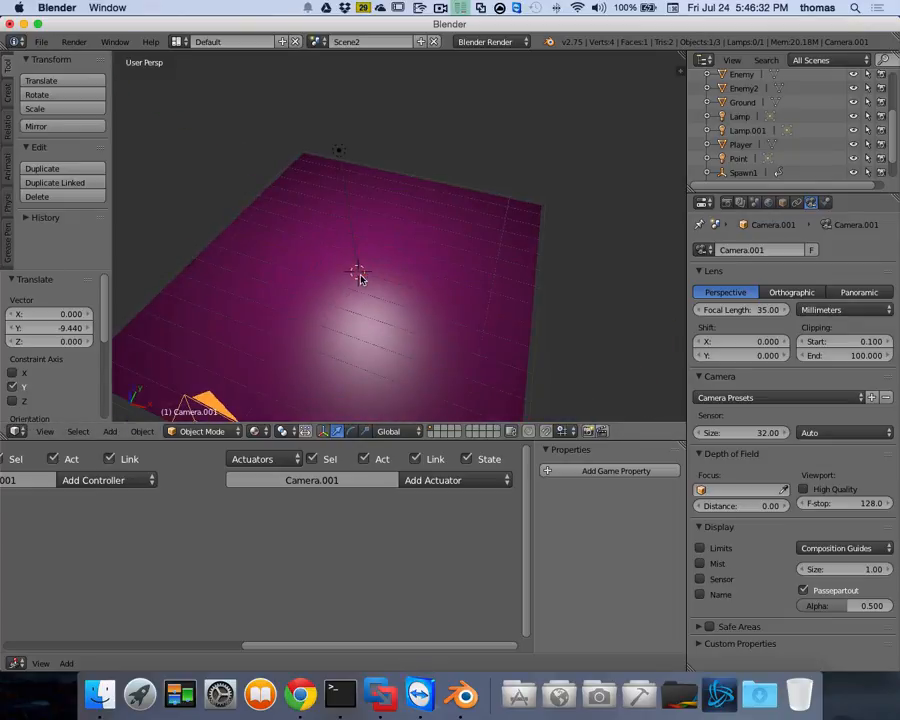
{"action": "scroll", "coordinate": [361, 280], "scroll_direction": "left", "scroll_amount": 5}
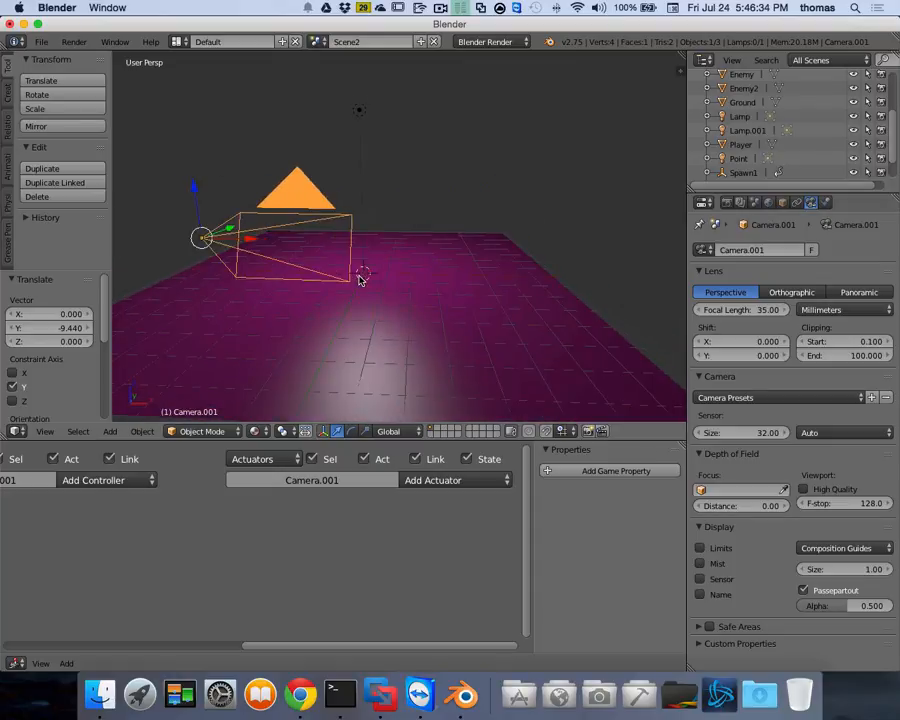
Look through the new camera and adjust its angle so the purple plane is centred in the frame.
{"action": "left_click", "coordinate": [50, 432]}
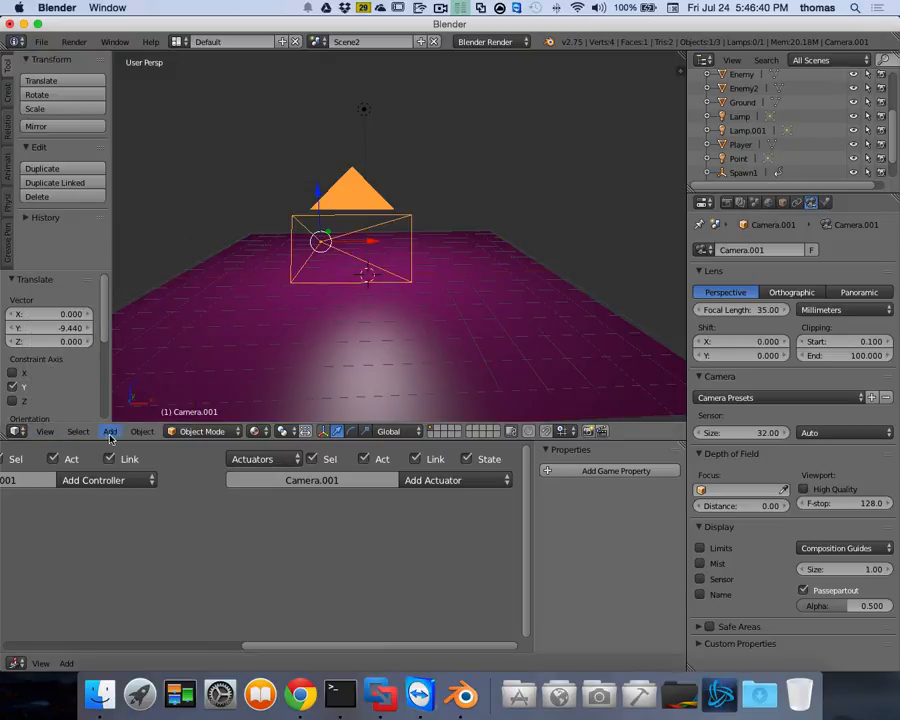
{"action": "left_click", "coordinate": [47, 431]}
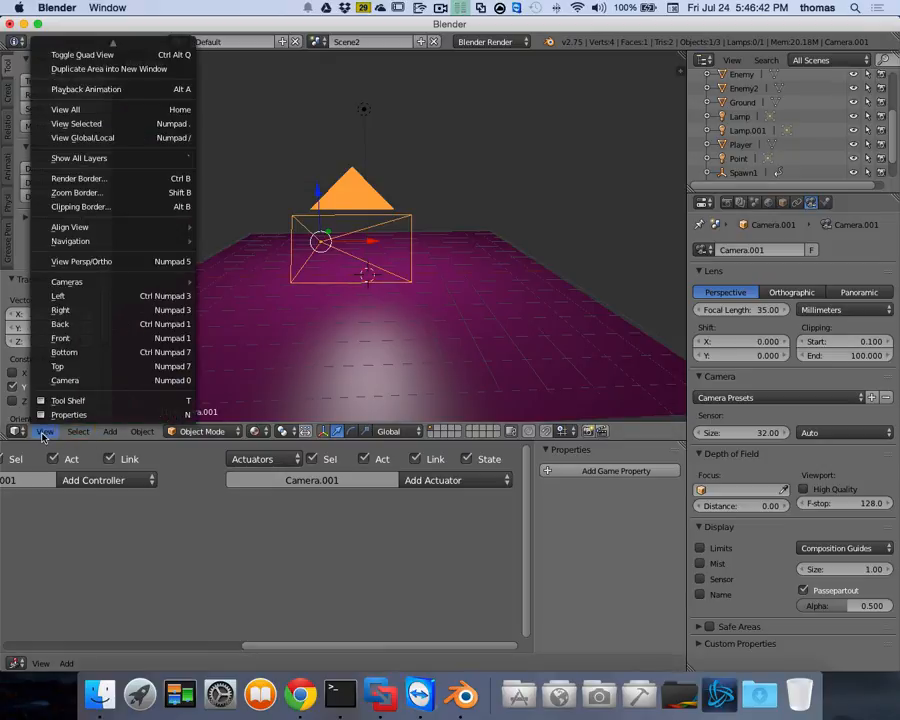
{"action": "mouse_move", "coordinate": [77, 287]}
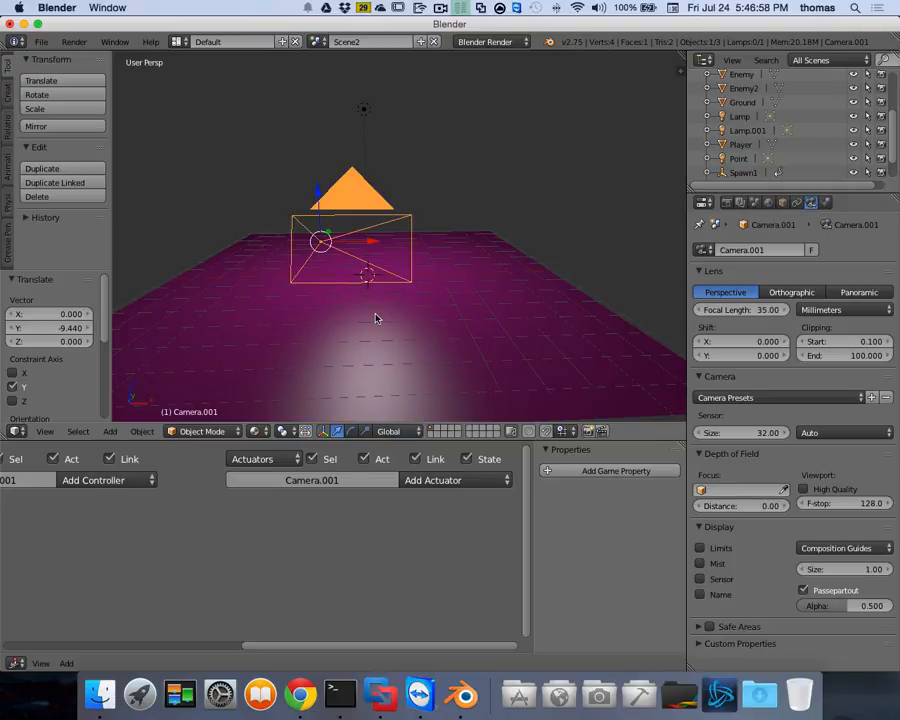
{"action": "key", "text": "KP_0"}
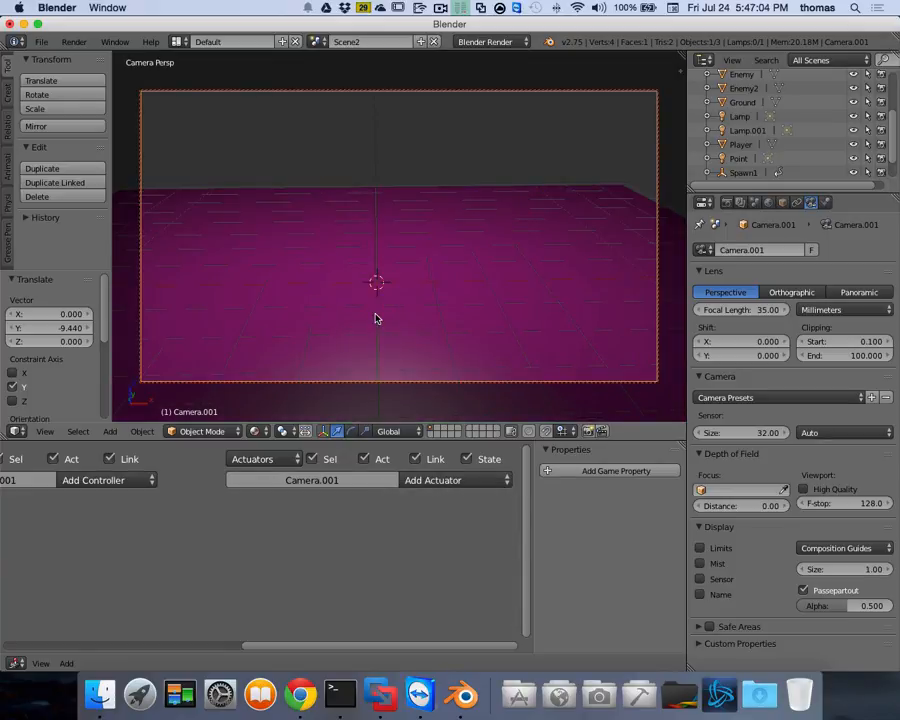
{"action": "scroll", "coordinate": [423, 362], "scroll_direction": "up", "scroll_amount": 3}
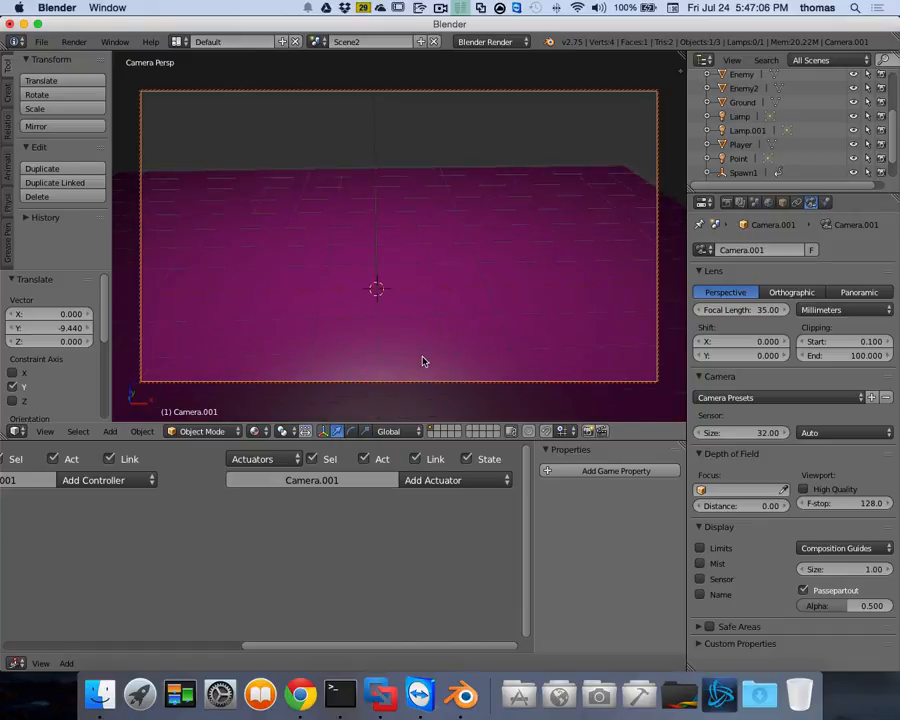
{"action": "scroll", "coordinate": [423, 362], "scroll_direction": "down", "scroll_amount": 3}
{"action": "scroll", "coordinate": [423, 362], "scroll_direction": "left", "scroll_amount": 1}
{"action": "scroll", "coordinate": [423, 362], "scroll_direction": "right", "scroll_amount": 3}
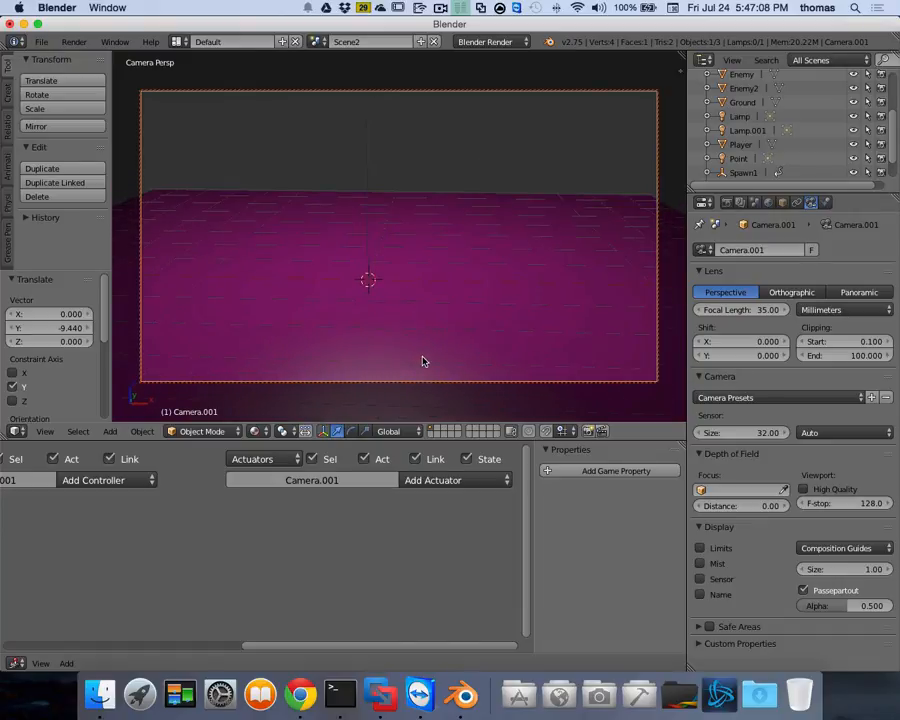
{"action": "scroll", "coordinate": [423, 362], "scroll_direction": "down", "scroll_amount": 2}
{"action": "scroll", "coordinate": [423, 362], "scroll_direction": "left", "scroll_amount": 2}
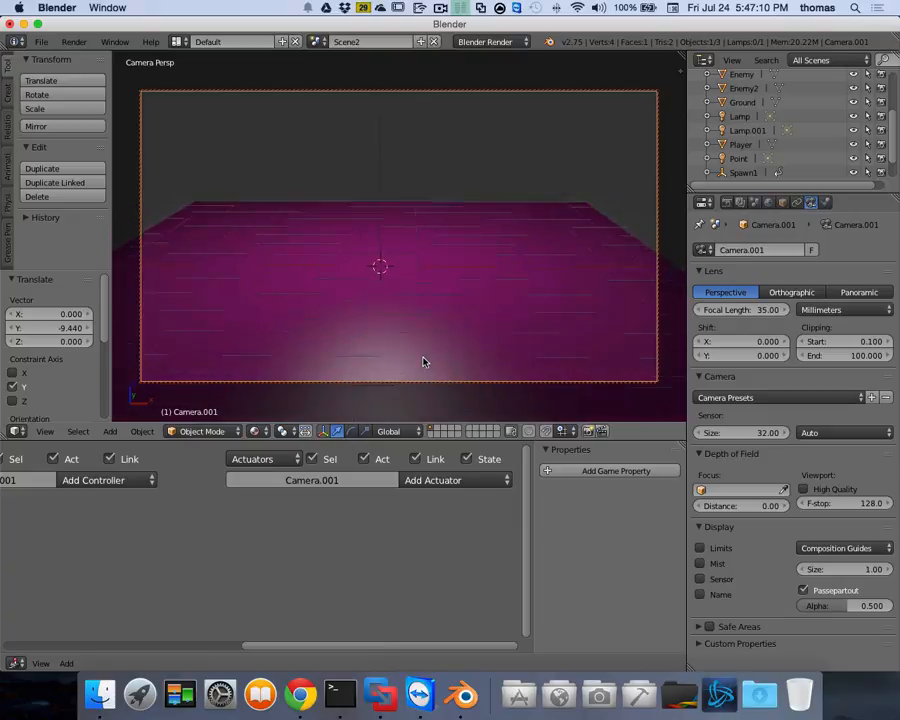
{"action": "scroll", "coordinate": [424, 362], "scroll_direction": "down", "scroll_amount": 2}
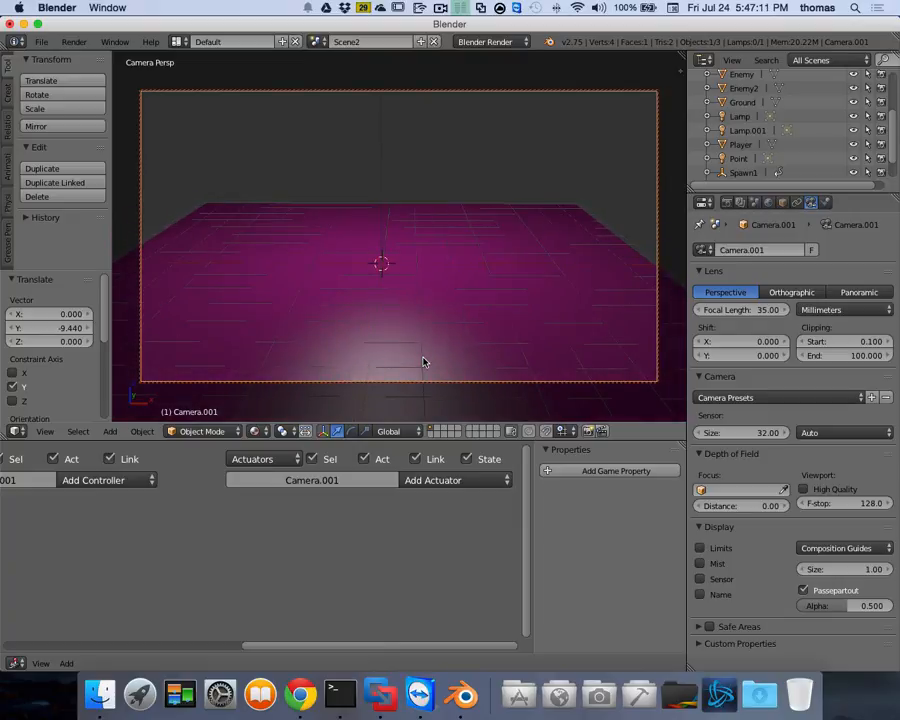
{"action": "scroll", "coordinate": [423, 362], "scroll_direction": "down", "scroll_amount": 1}
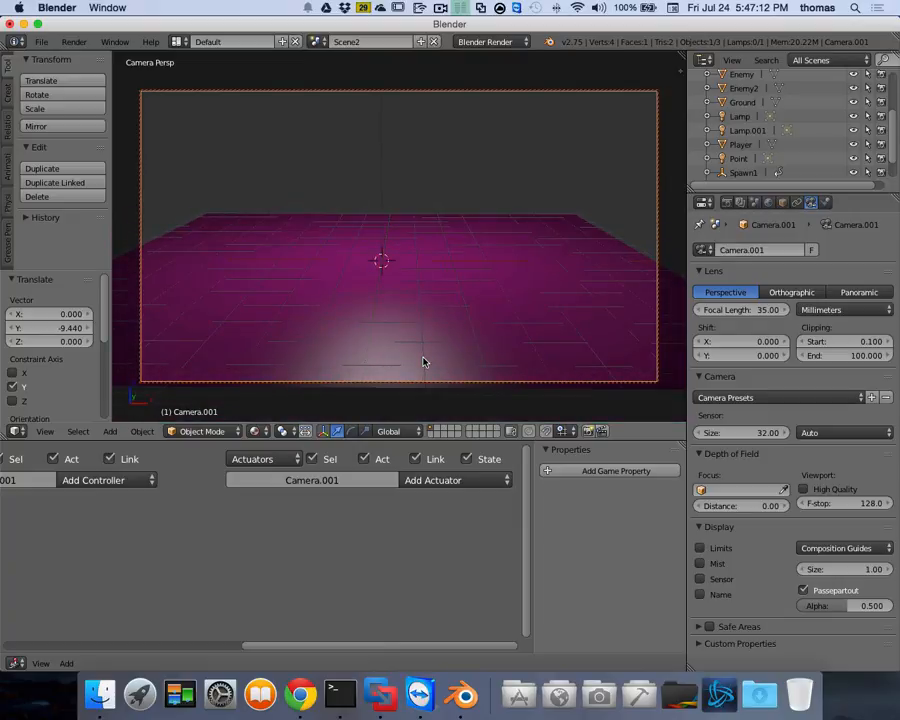
{"action": "scroll", "coordinate": [423, 362], "scroll_direction": "down", "scroll_amount": 1}
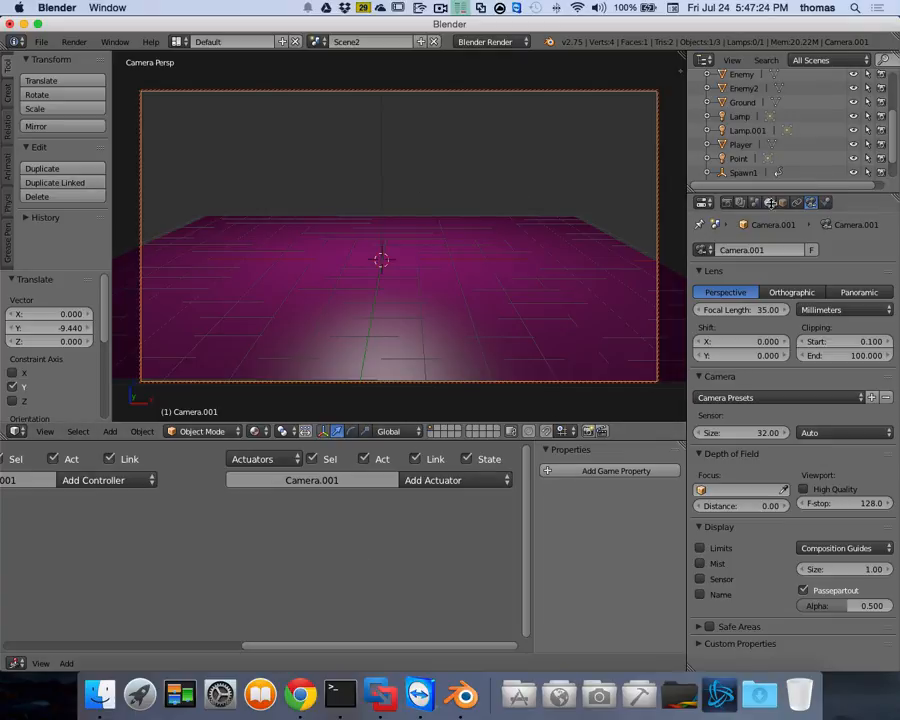
{"action": "mouse_move", "coordinate": [895, 124]}
{"action": "left_mouse_down"}
{"action": "mouse_move", "coordinate": [896, 171]}
{"action": "mouse_move", "coordinate": [889, 67]}
{"action": "mouse_move", "coordinate": [889, 174]}
{"action": "mouse_move", "coordinate": [885, 108]}
{"action": "left_mouse_up"}
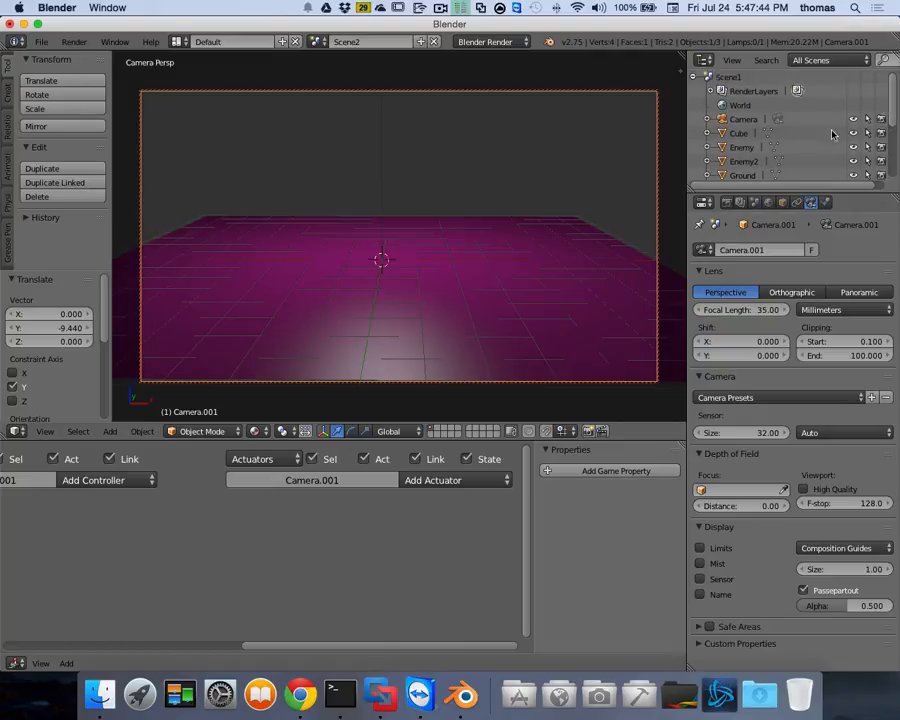
{"action": "left_click", "coordinate": [741, 120]}
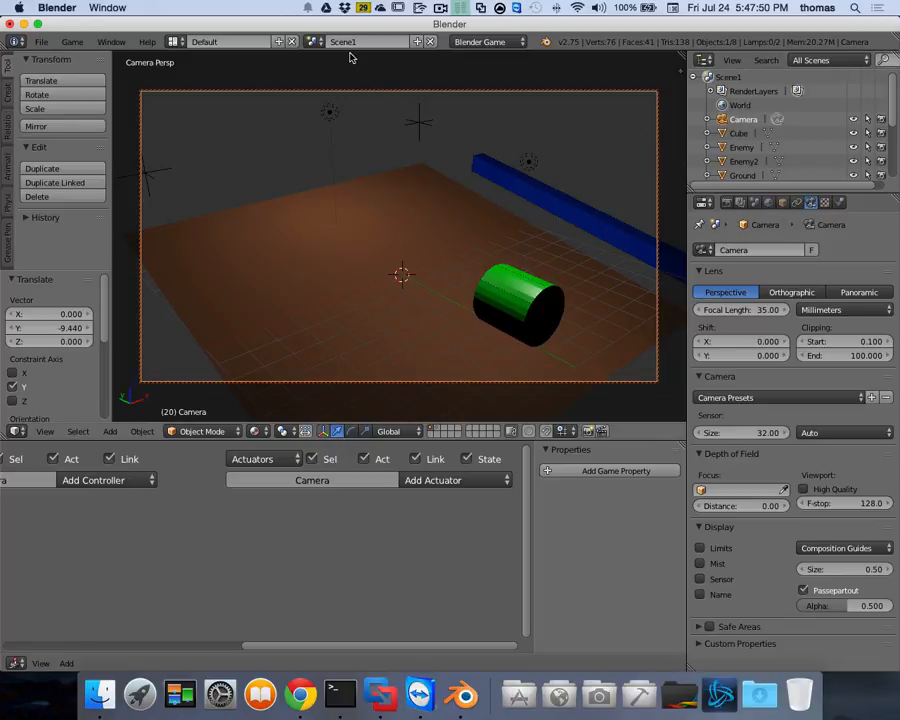
{"action": "left_click", "coordinate": [313, 42]}
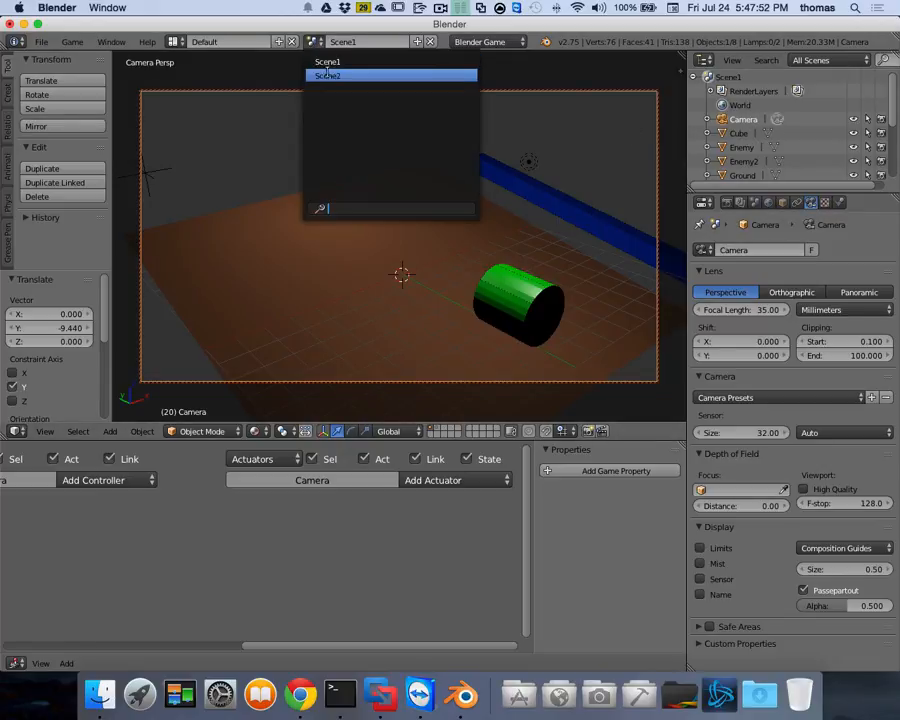
{"action": "left_click", "coordinate": [327, 75]}
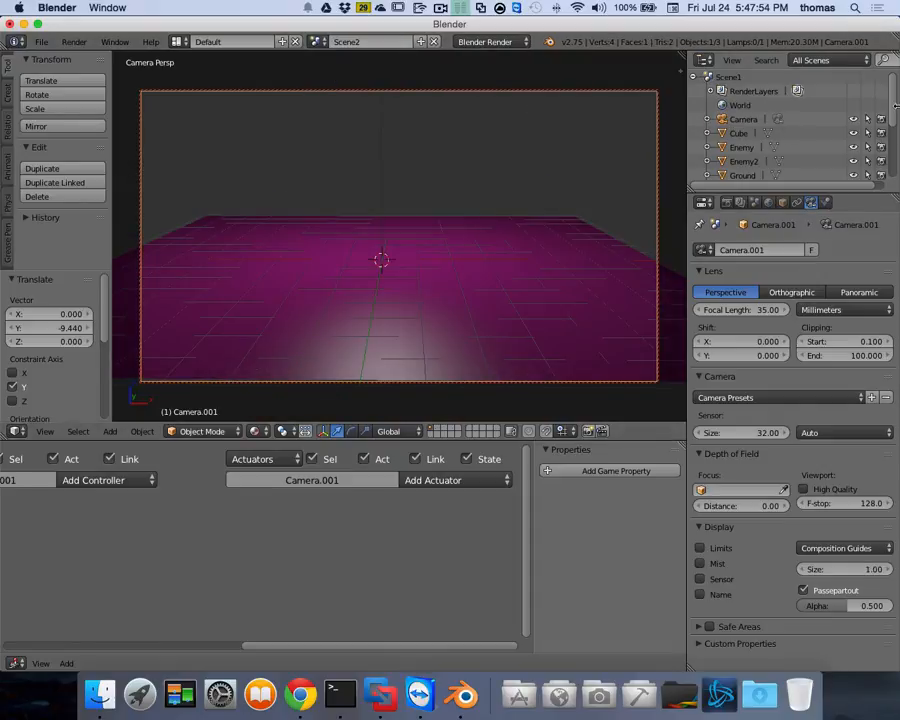
{"action": "left_click_drag", "start_coordinate": [896, 107], "coordinate": [896, 167]}
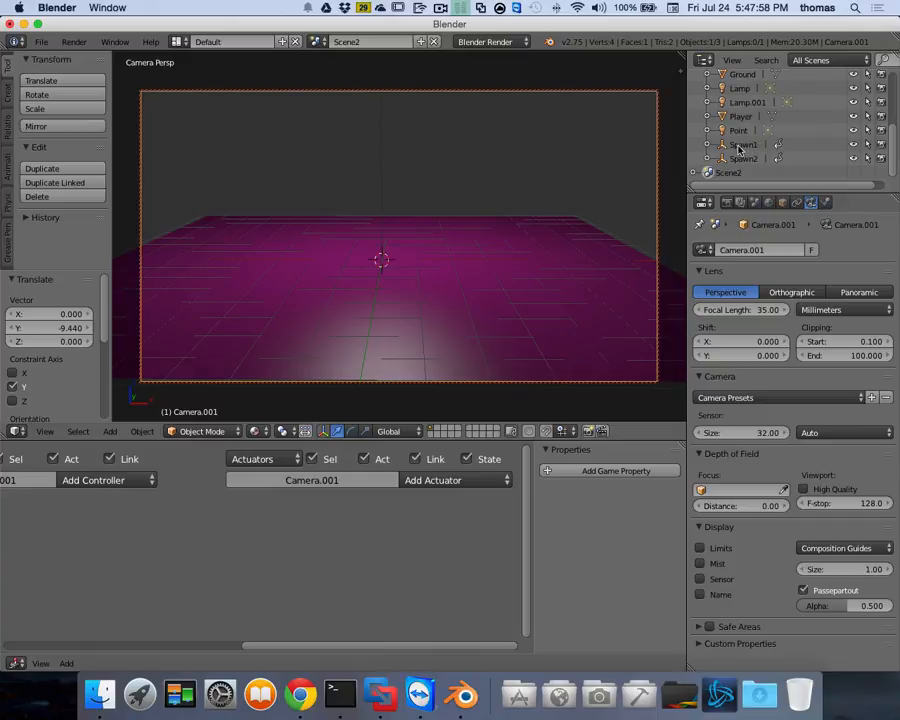
Limit the outliner to the current scene and rename Scene2's camera to Camera2.
{"action": "left_click", "coordinate": [826, 61]}
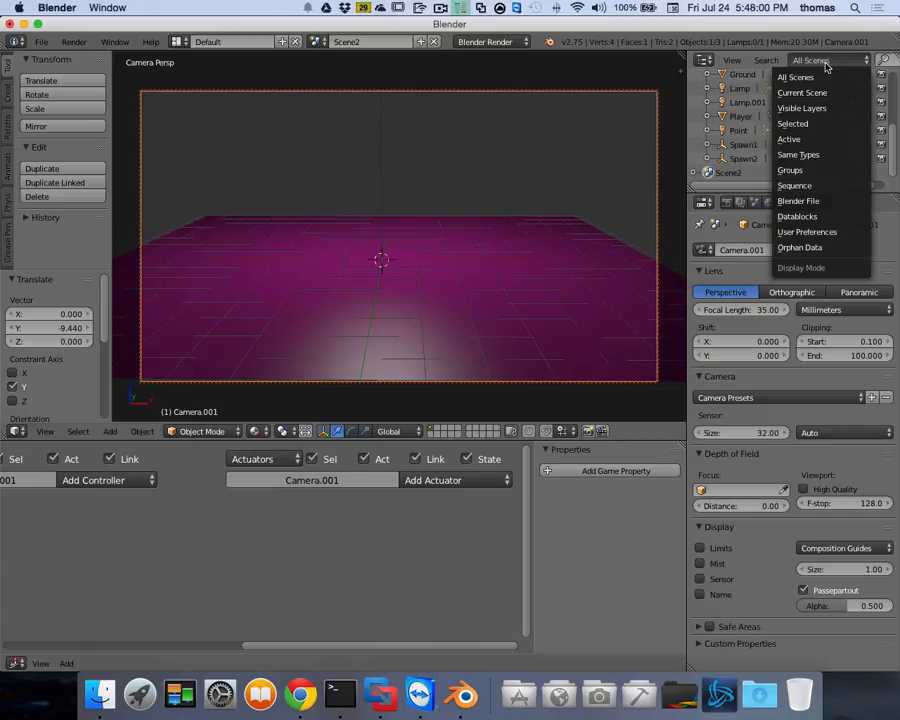
{"action": "left_click", "coordinate": [815, 92]}
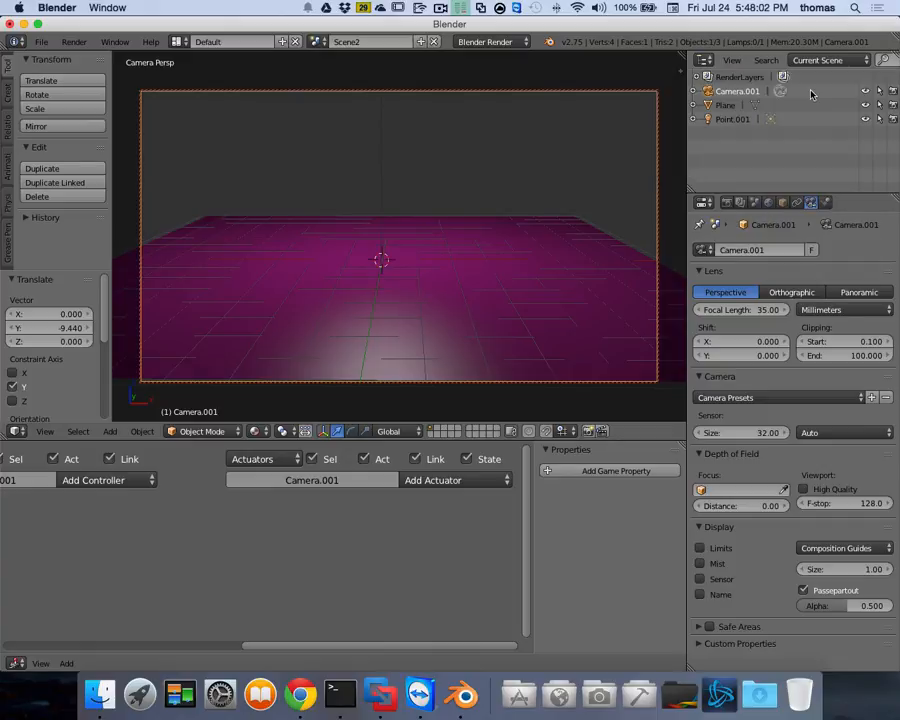
{"action": "double_click", "coordinate": [740, 92]}
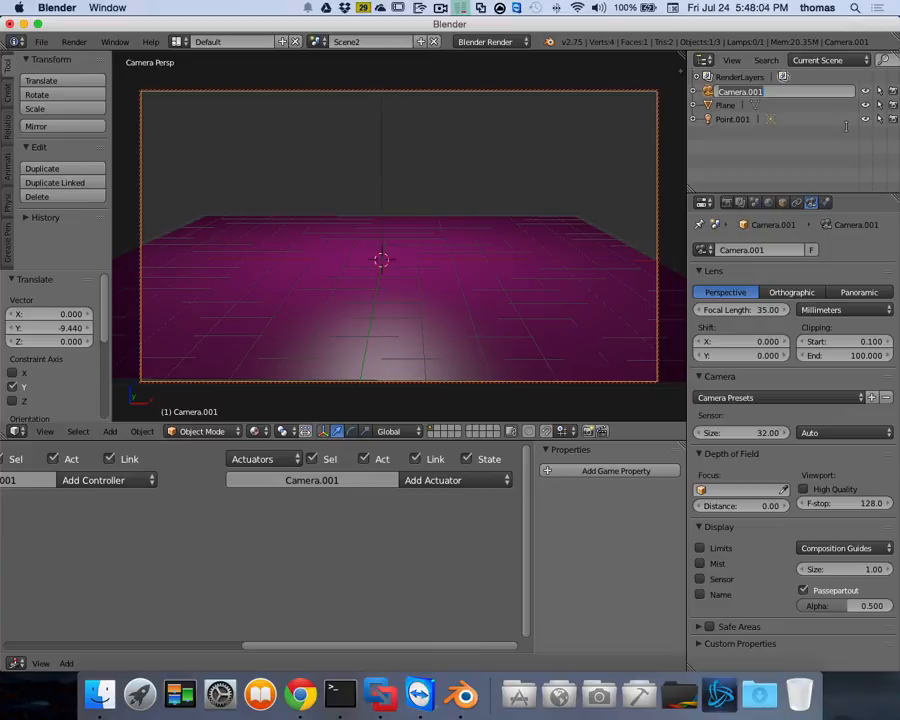
{"action": "type", "text": "Camera2"}
{"action": "key", "text": "Return"}
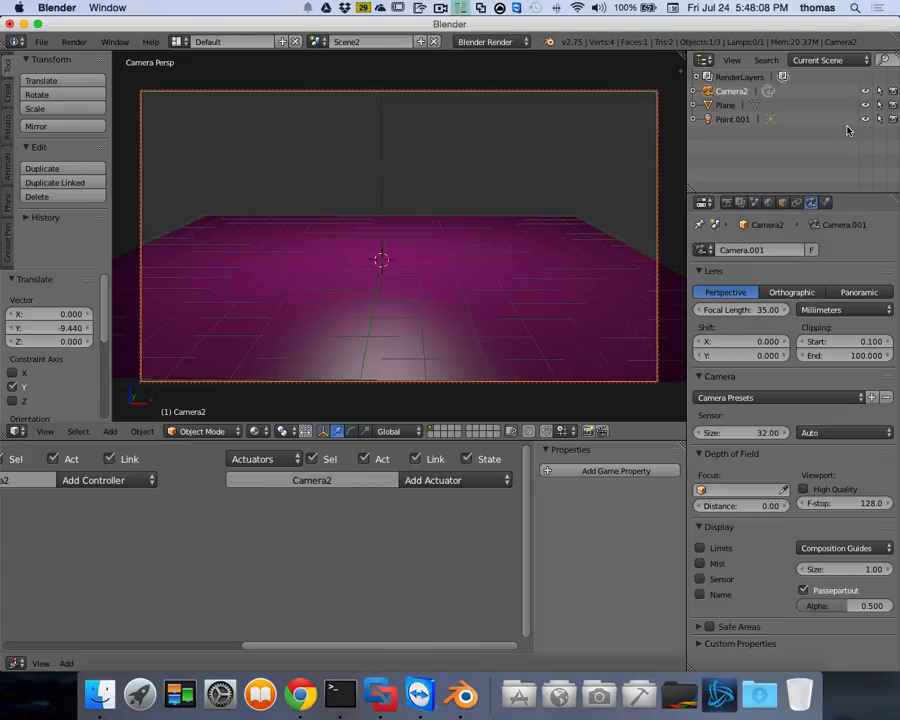
Rename Scene2's purple plane to Ground2 and its point lamp to Point2.
{"action": "double_click", "coordinate": [721, 106]}
{"action": "type", "text": "Ground"}
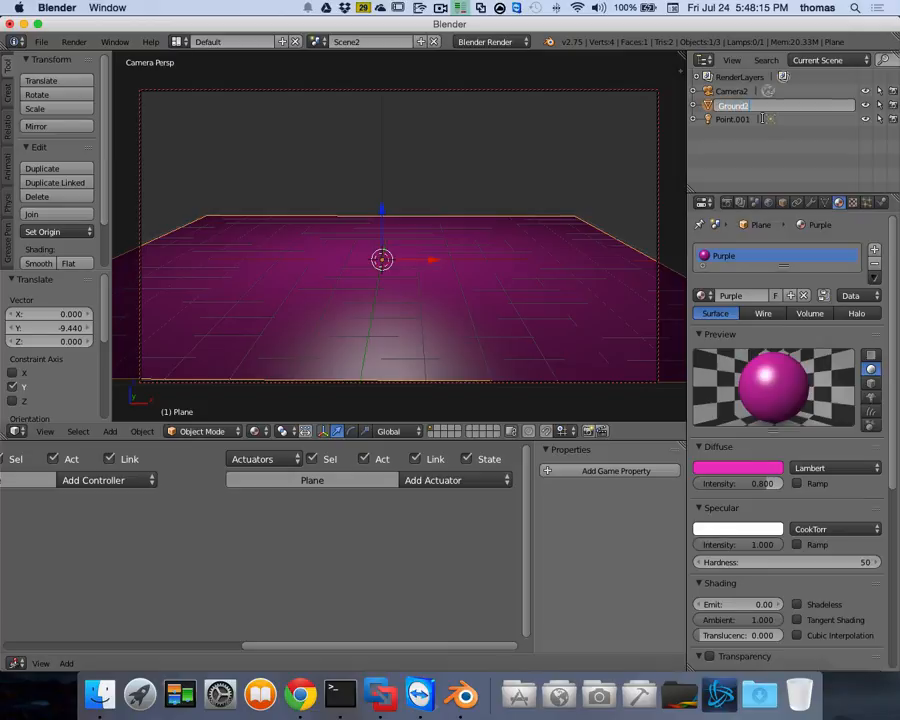
{"action": "key", "text": "Return"}
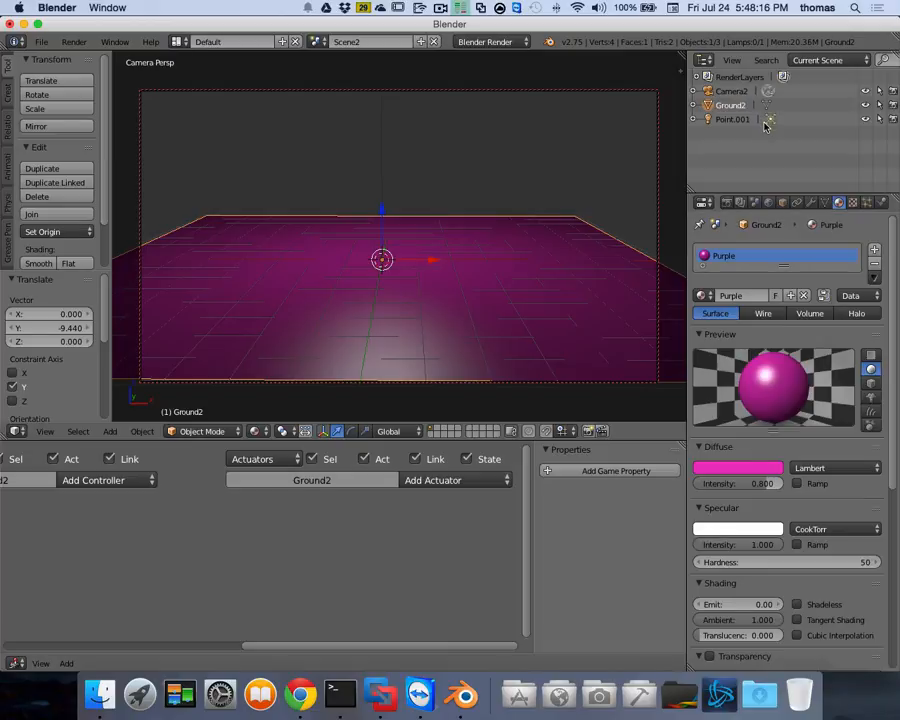
{"action": "double_click", "coordinate": [723, 120]}
{"action": "type", "text": "P"}
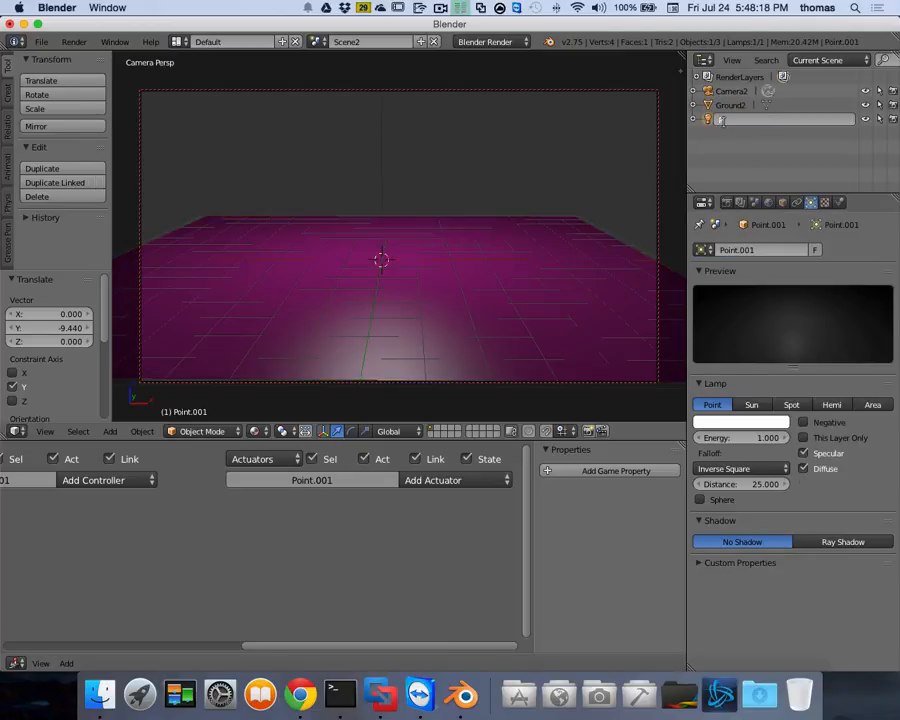
{"action": "type", "text": "oint2"}
{"action": "key", "text": "Return"}
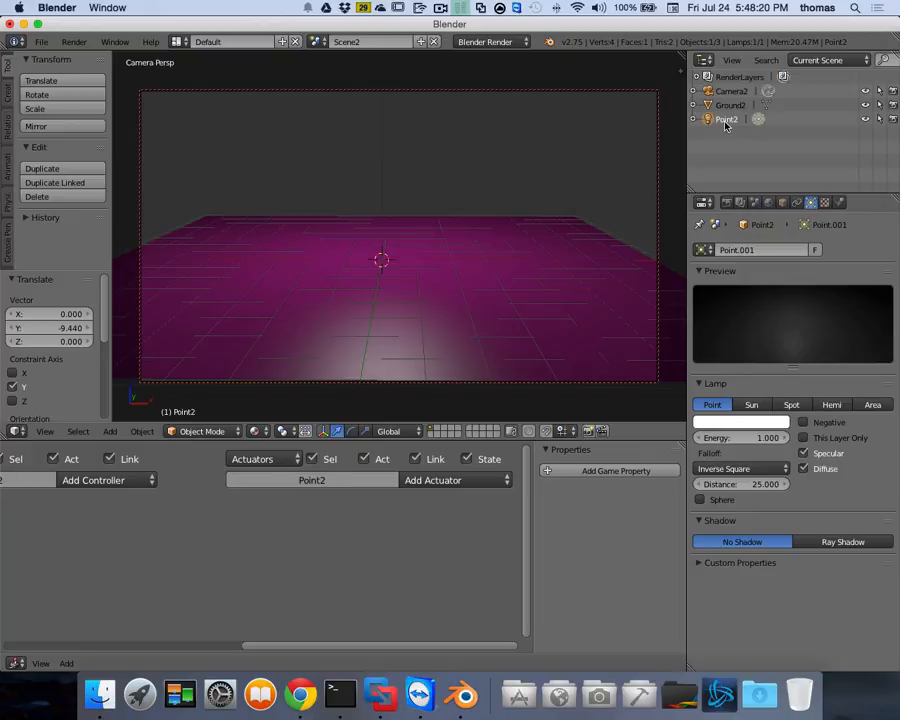
Set the outliner to list all scenes and review the objects under Scene1 and Scene2.
{"action": "left_click", "coordinate": [864, 63]}
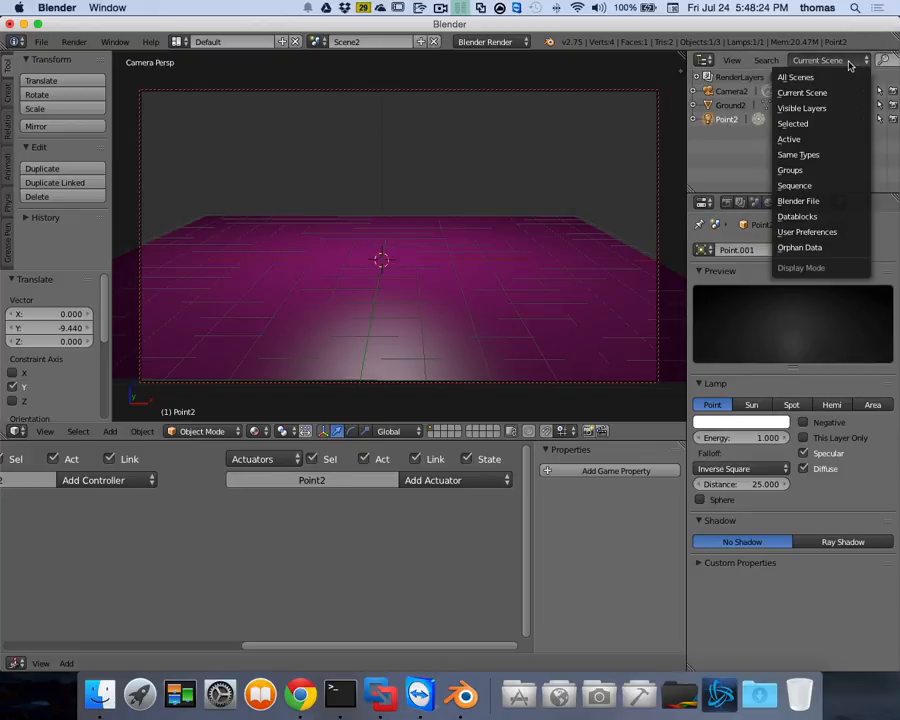
{"action": "left_click", "coordinate": [855, 77]}
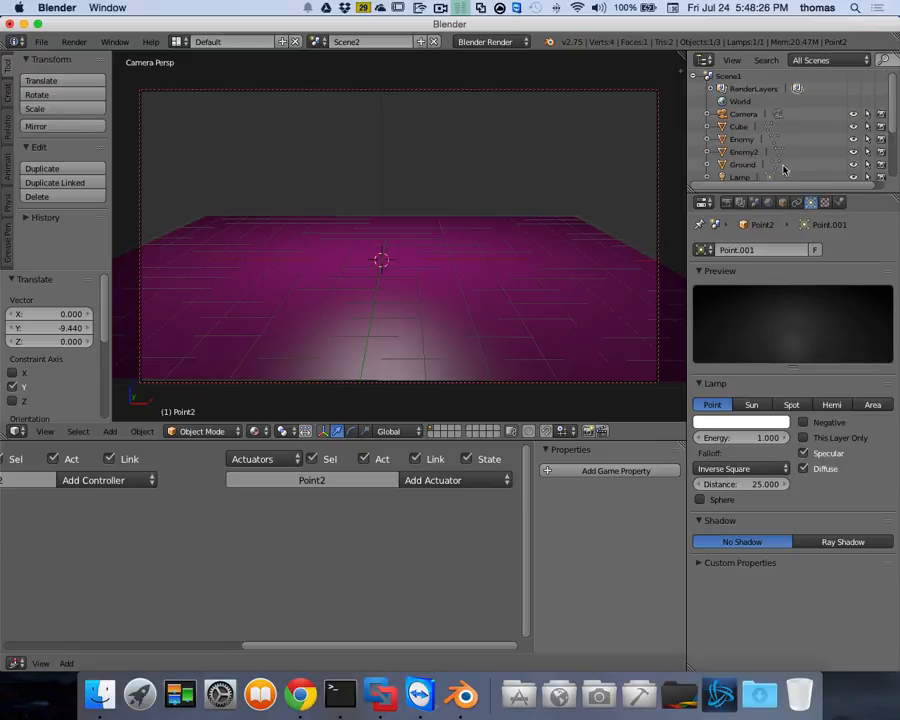
{"action": "mouse_move", "coordinate": [896, 96]}
{"action": "left_mouse_down"}
{"action": "mouse_move", "coordinate": [897, 155]}
{"action": "mouse_move", "coordinate": [893, 98]}
{"action": "left_mouse_up"}
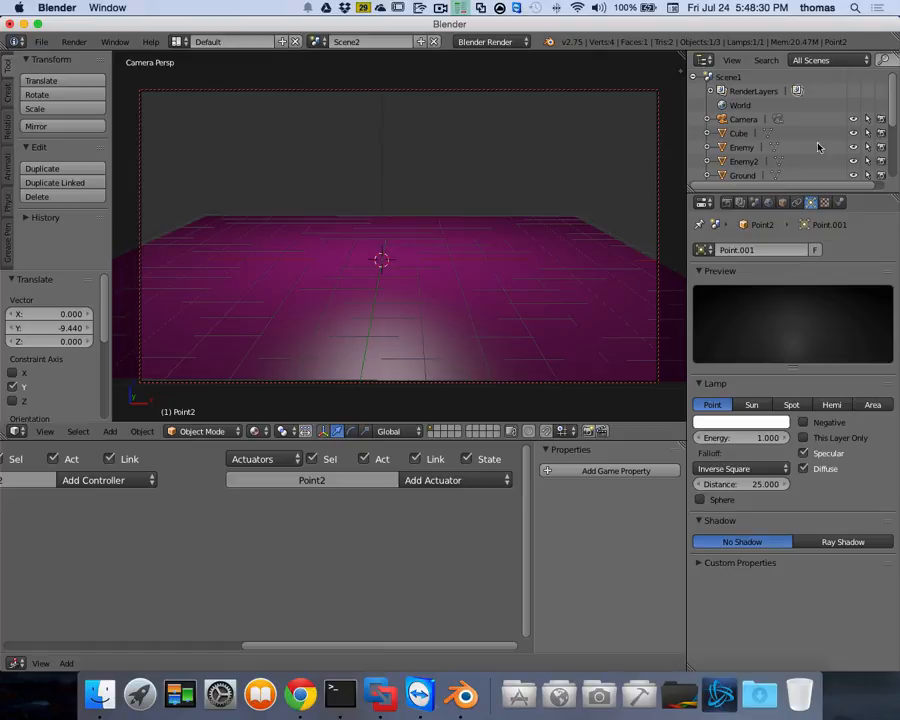
{"action": "scroll", "coordinate": [818, 147], "scroll_direction": "down", "scroll_amount": 5}
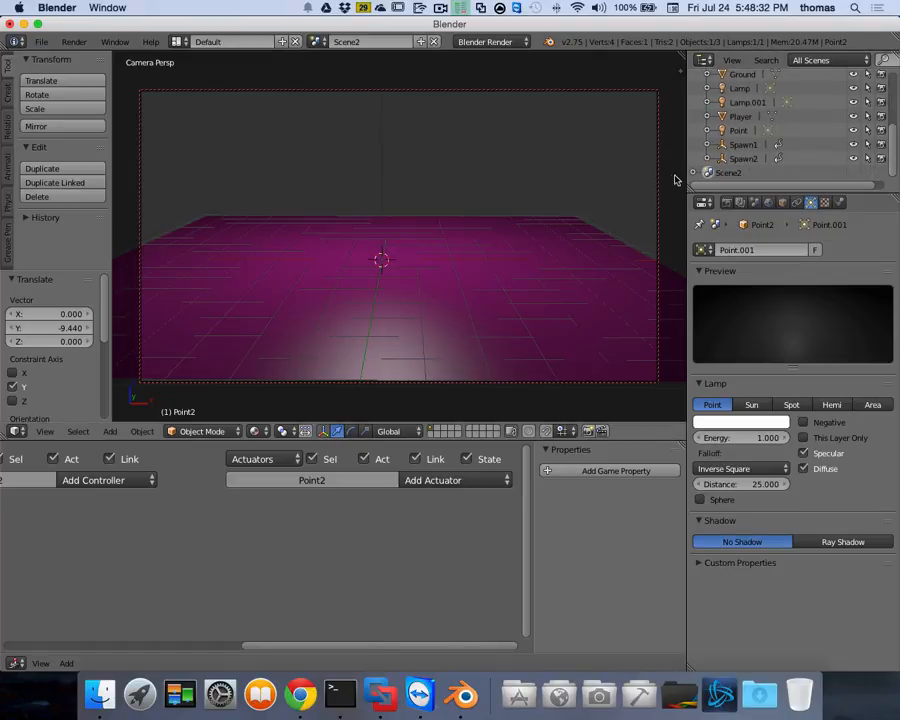
{"action": "scroll", "coordinate": [897, 166], "scroll_direction": "down", "scroll_amount": 2}
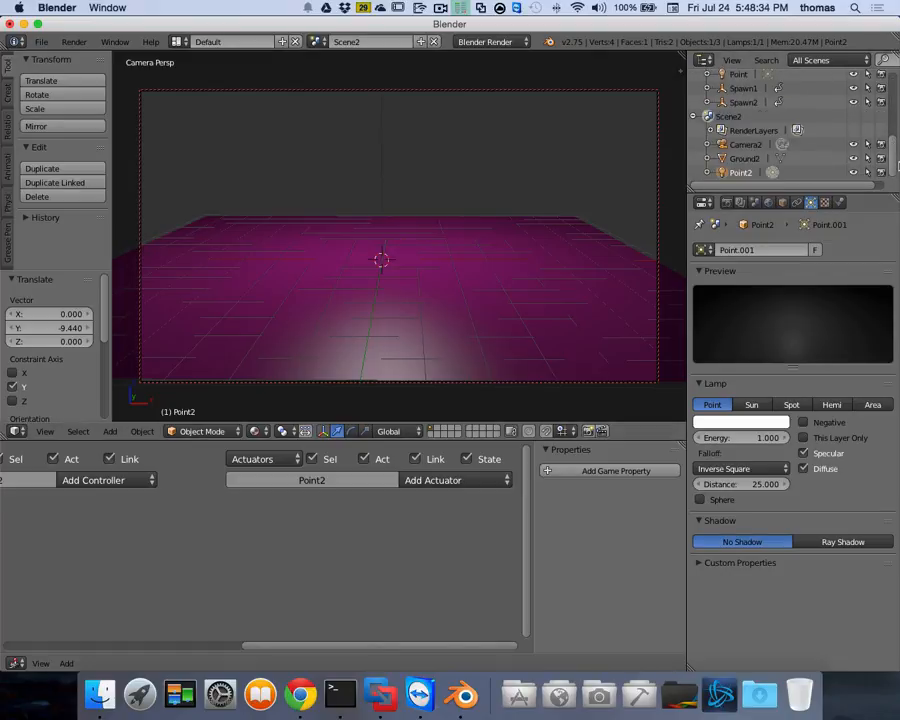
{"action": "left_click_drag", "start_coordinate": [897, 166], "coordinate": [895, 70]}
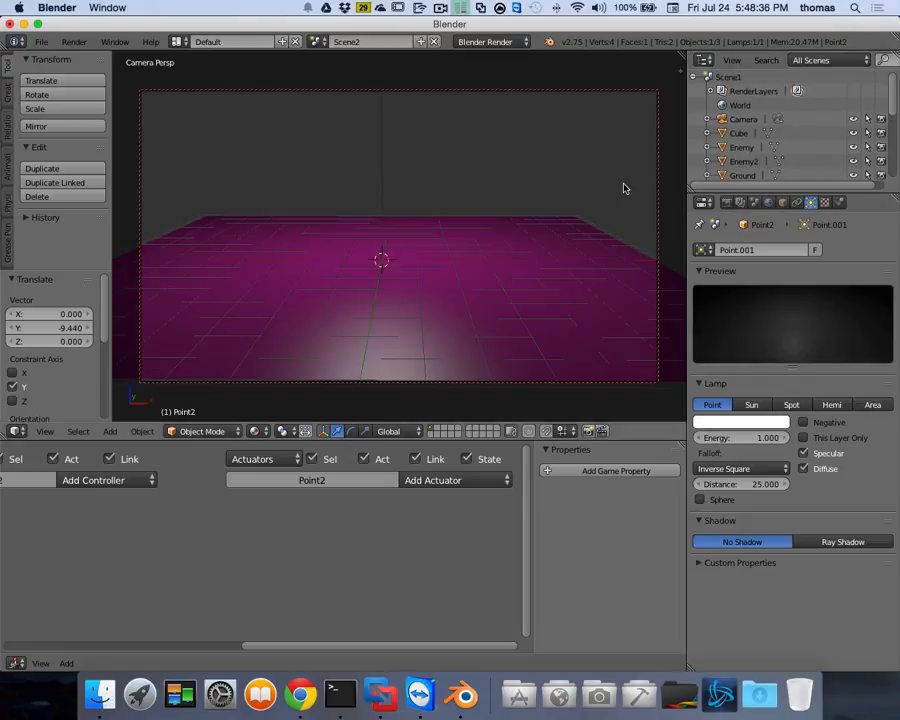
Switch the active scene back to Scene1 and leave the camera view.
{"action": "left_click", "coordinate": [318, 41]}
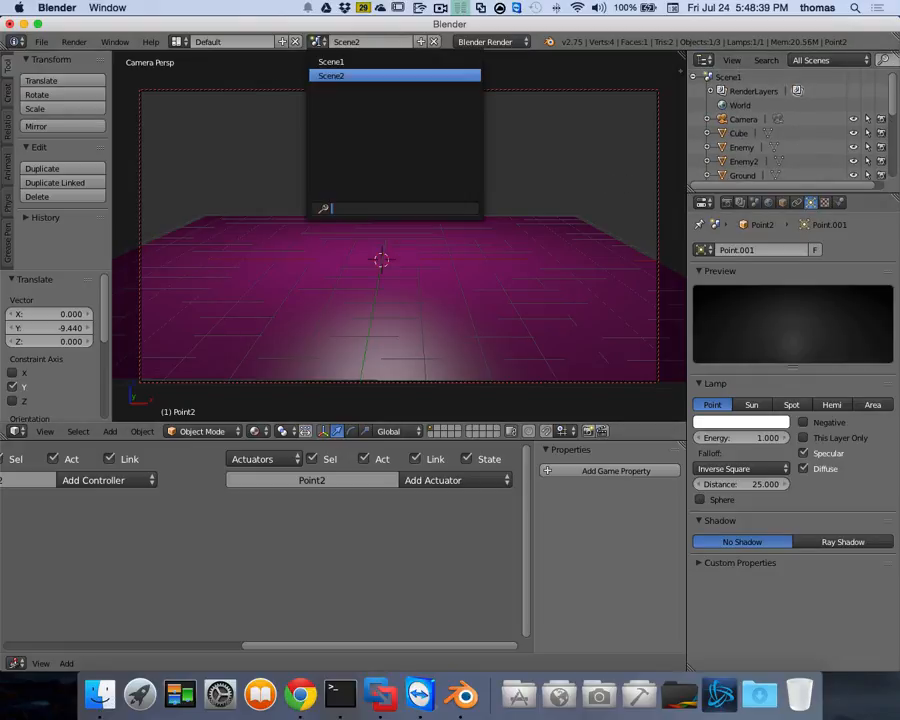
{"action": "left_click", "coordinate": [318, 61]}
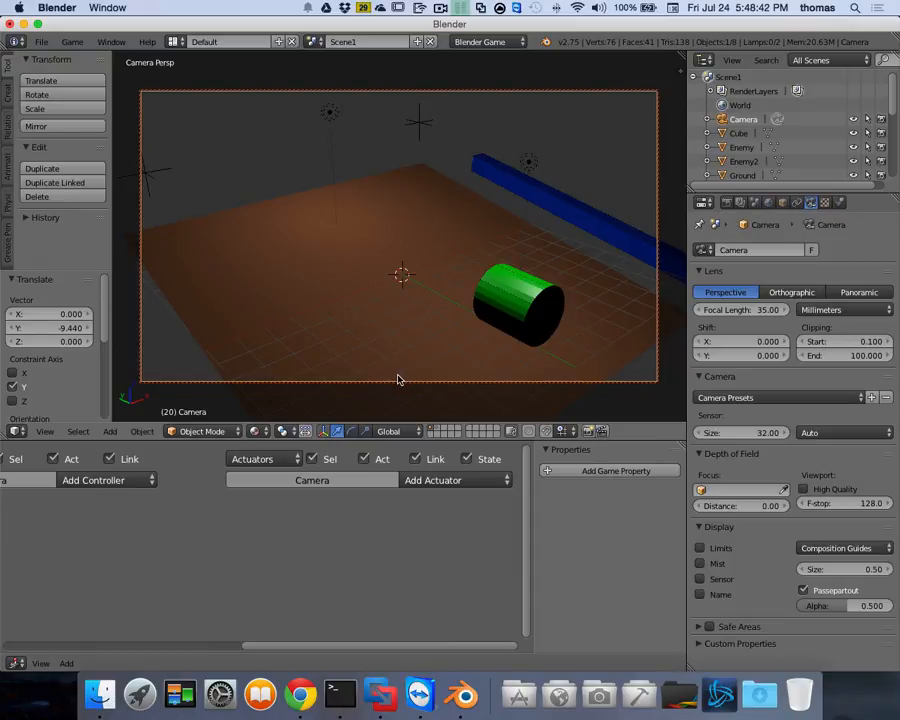
{"action": "key", "text": "KP_1"}
{"action": "scroll", "coordinate": [403, 367], "scroll_direction": "up", "scroll_amount": 10}
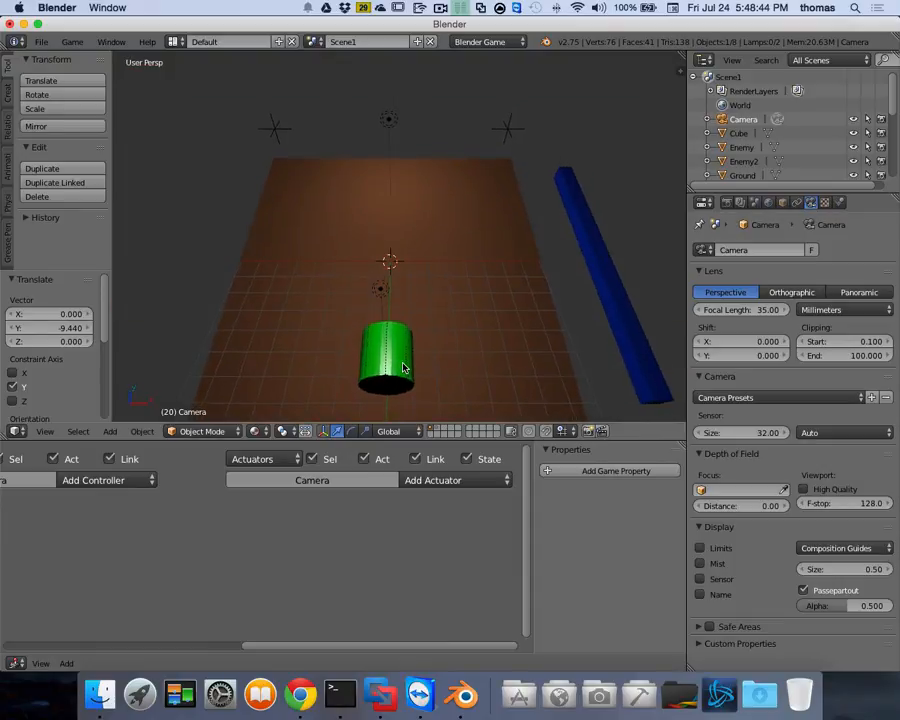
{"action": "scroll", "coordinate": [403, 367], "scroll_direction": "down", "scroll_amount": 5}
{"action": "scroll", "coordinate": [403, 367], "scroll_direction": "left", "scroll_amount": 4}
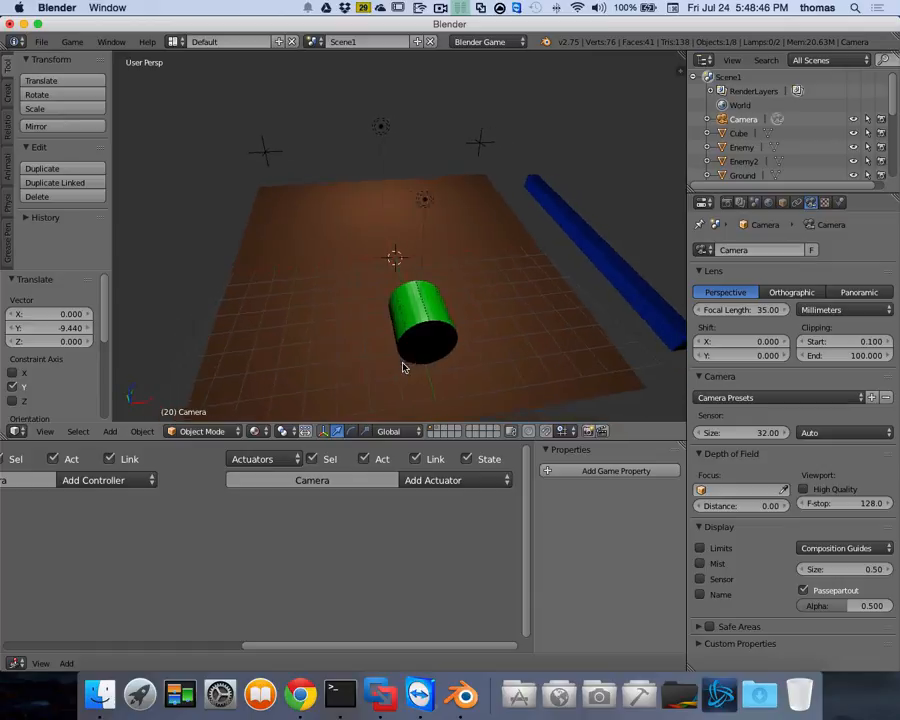
{"action": "scroll", "coordinate": [403, 367], "scroll_direction": "right", "scroll_amount": 2}
{"action": "scroll", "coordinate": [403, 367], "scroll_direction": "right", "scroll_amount": 3}
{"action": "scroll", "coordinate": [406, 371], "scroll_direction": "left", "scroll_amount": 2}
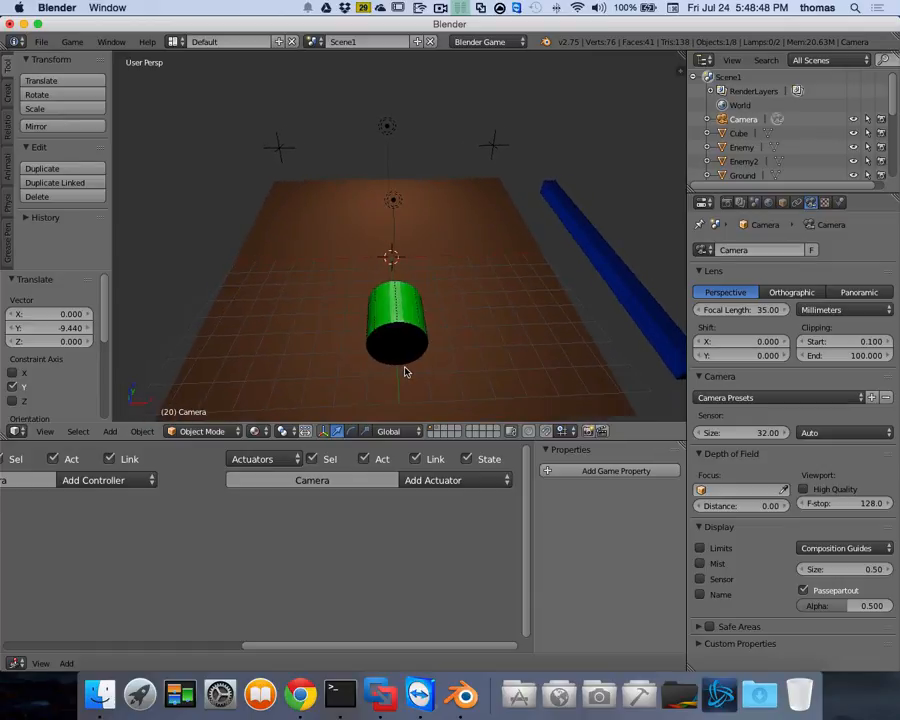
{"action": "scroll", "coordinate": [408, 373], "scroll_direction": "up", "scroll_amount": 1}
{"action": "scroll", "coordinate": [407, 373], "scroll_direction": "down", "scroll_amount": 1}
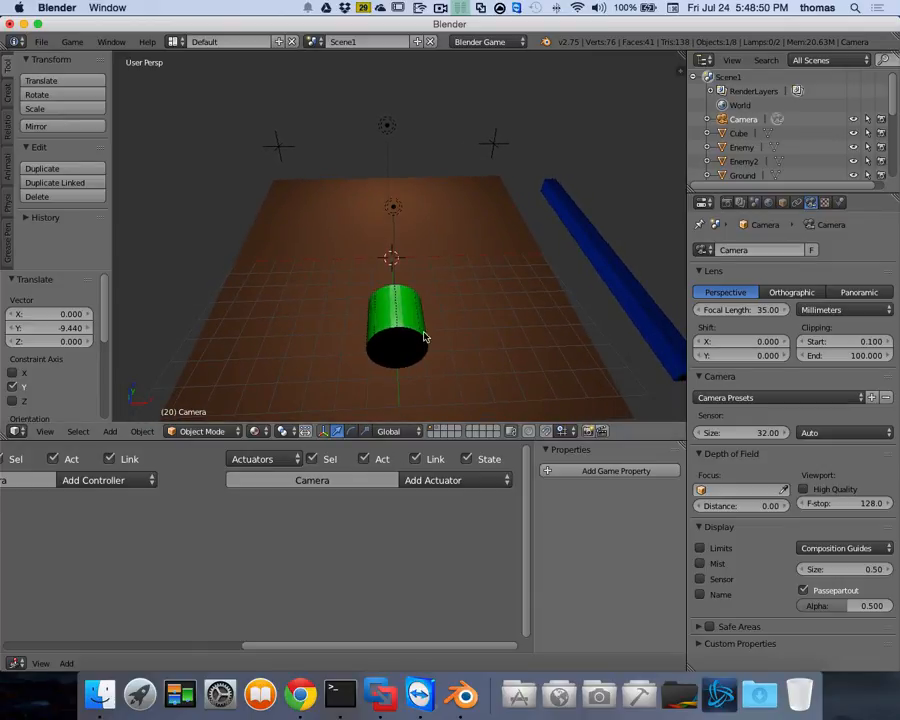
Link the blue bar's sensor to its Scene actuator through an And controller and set the actuator's scene to Scene2.
{"action": "right_click", "coordinate": [628, 262]}
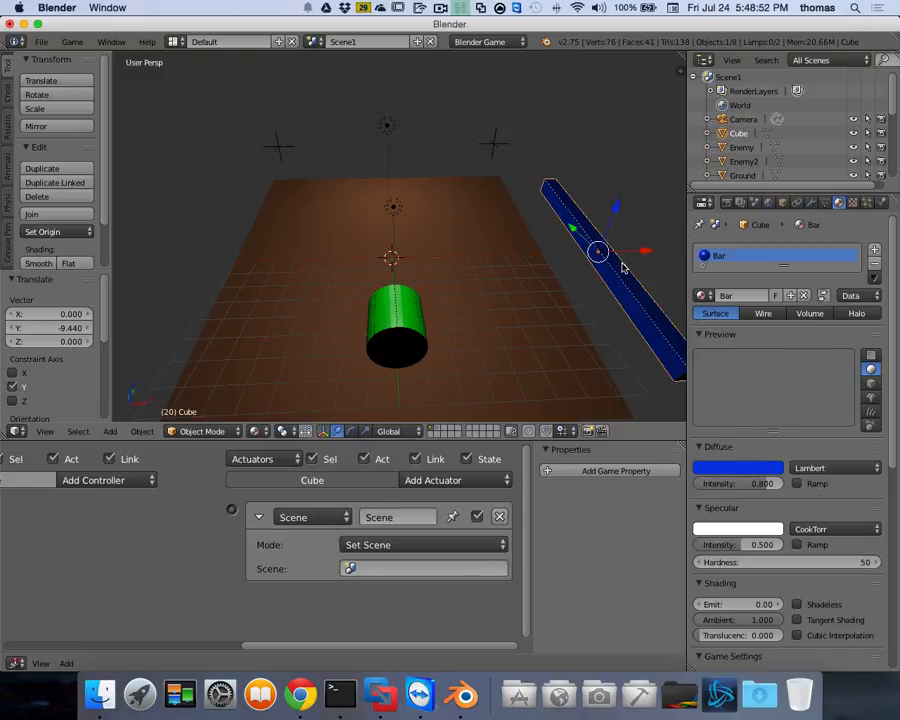
{"action": "left_click_drag", "start_coordinate": [266, 647], "coordinate": [87, 556]}
{"action": "left_click_drag", "start_coordinate": [72, 513], "coordinate": [466, 510]}
{"action": "left_click_drag", "start_coordinate": [376, 651], "coordinate": [503, 648]}
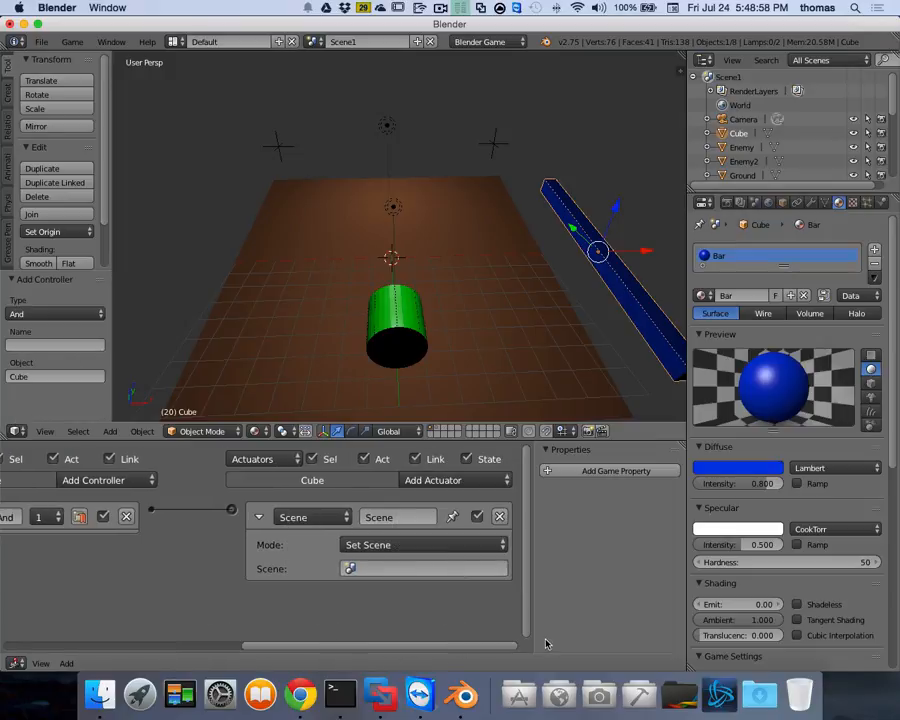
{"action": "left_click", "coordinate": [388, 569]}
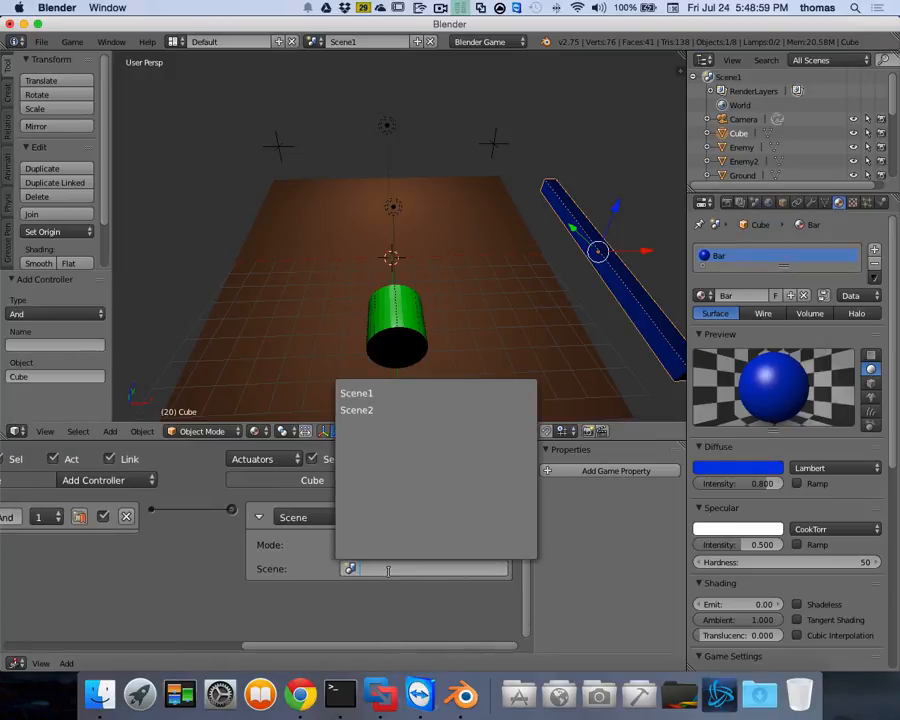
{"action": "left_click", "coordinate": [350, 410]}
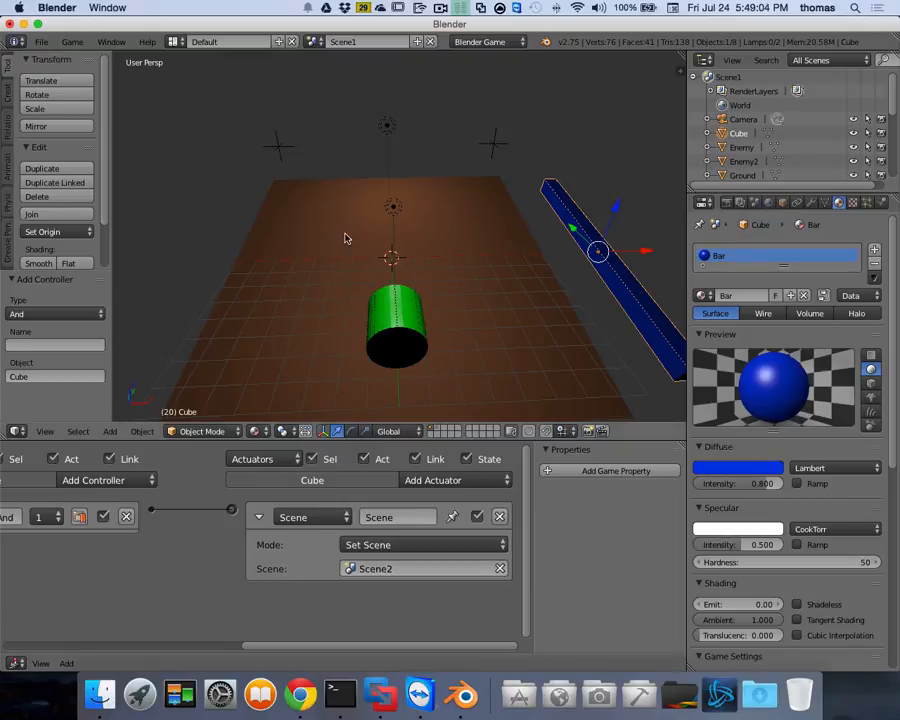
Run the game and steer the green cylinder from side to side among the enemies to test the change to Scene2.
{"action": "key", "text": "p"}
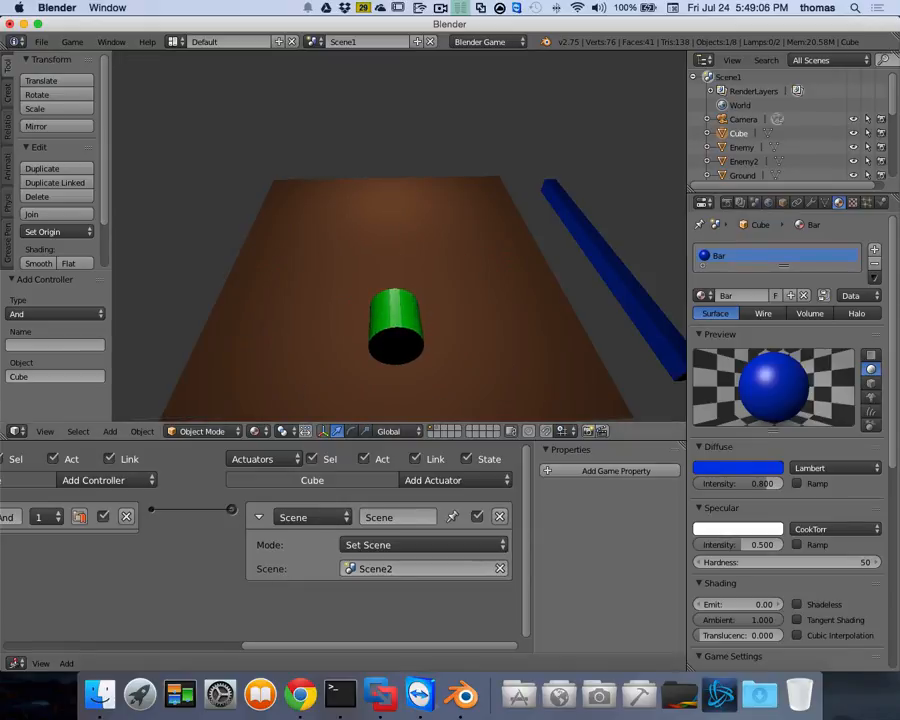
{"action": "key", "text": "Left"}
{"action": "key", "text": "Right"}
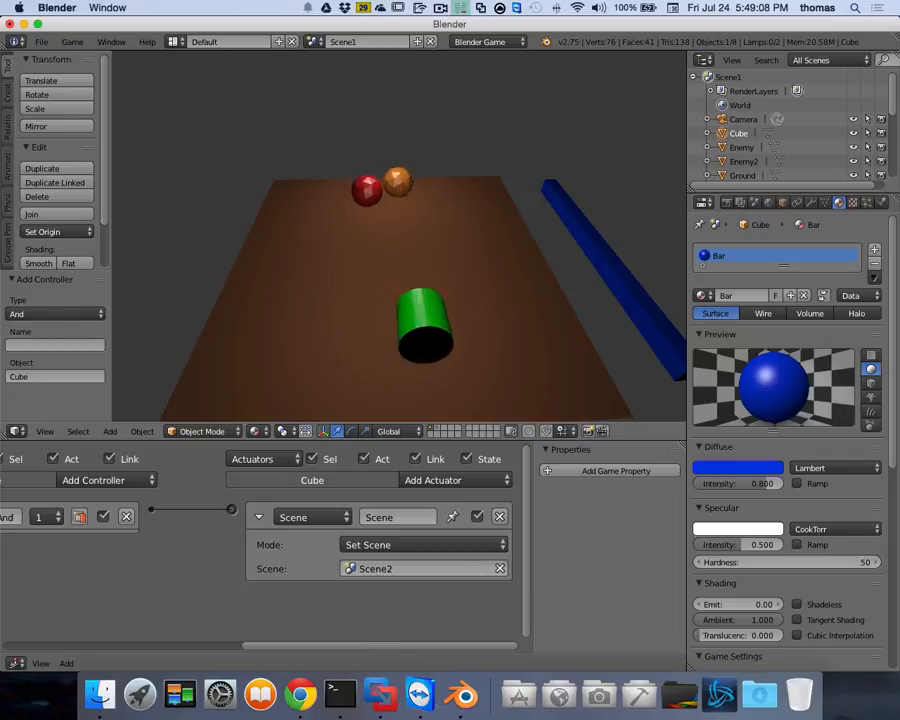
{"action": "key", "text": "Left"}
{"action": "key", "text": "Left"}
{"action": "key", "text": "Right"}
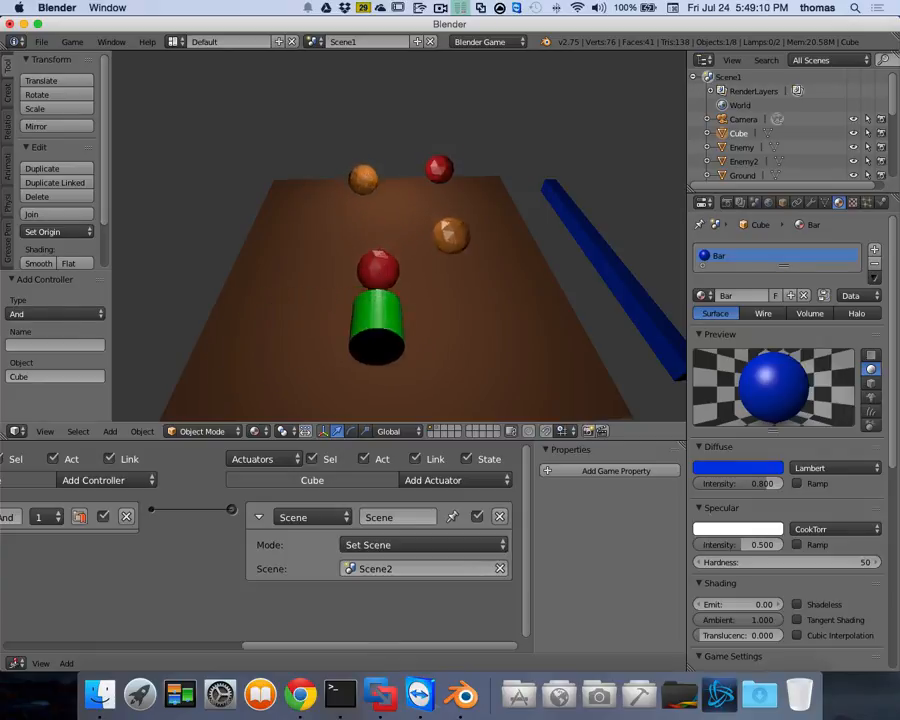
{"action": "key", "text": "Left"}
{"action": "key", "text": "Right"}
{"action": "key", "text": "Left"}
{"action": "key", "text": "Right"}
{"action": "key", "text": "Left"}
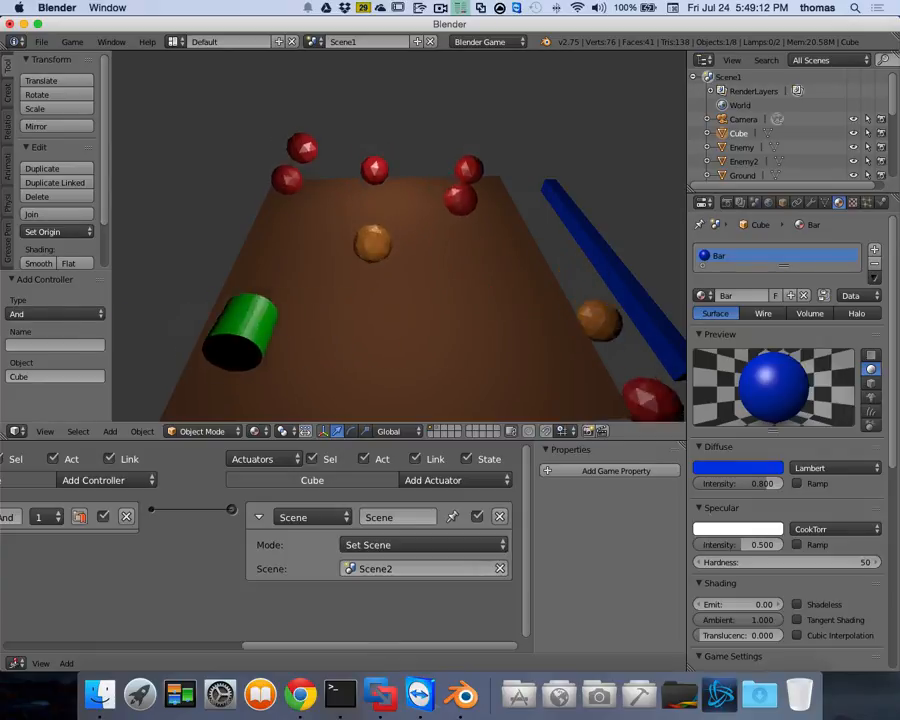
{"action": "key", "text": "Right"}
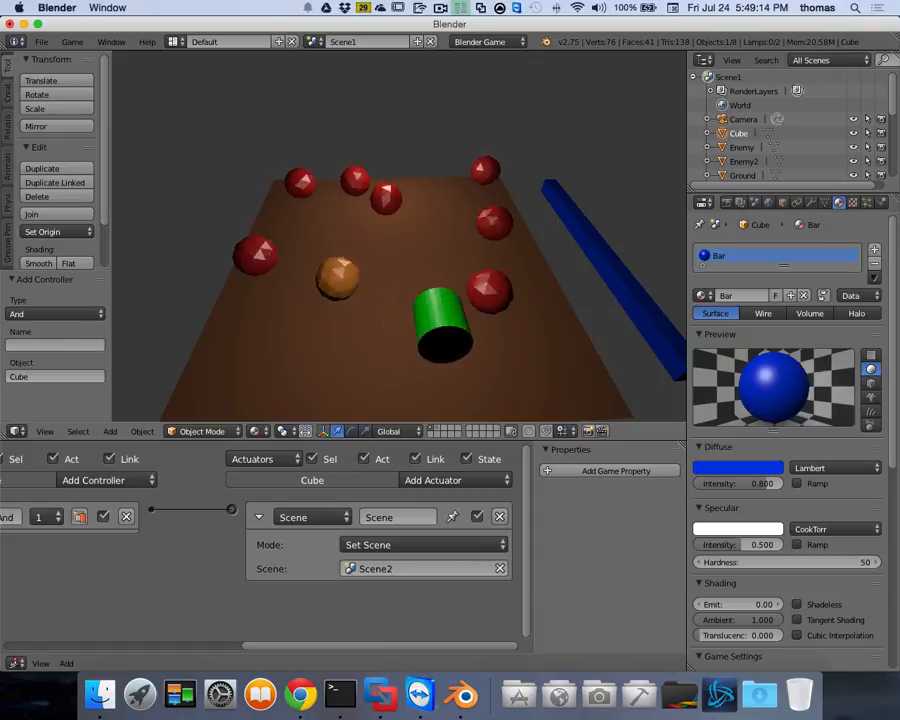
{"action": "key", "text": "Left"}
{"action": "key", "text": "Right"}
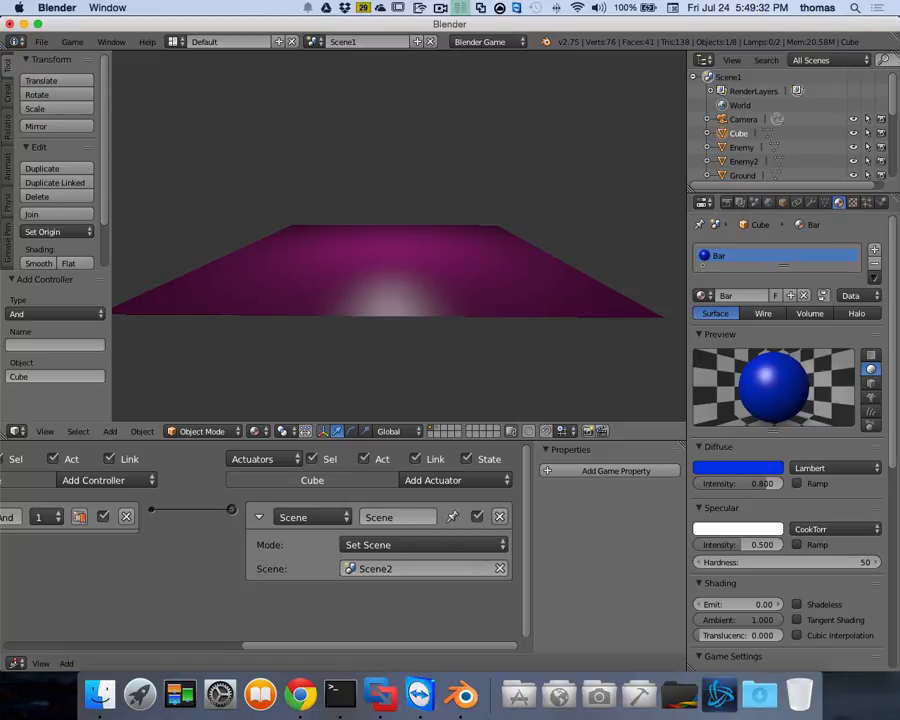
Duplicate the green Player cylinder and move the copy about 3.24 units along the X axis.
{"action": "key", "text": "Escape"}
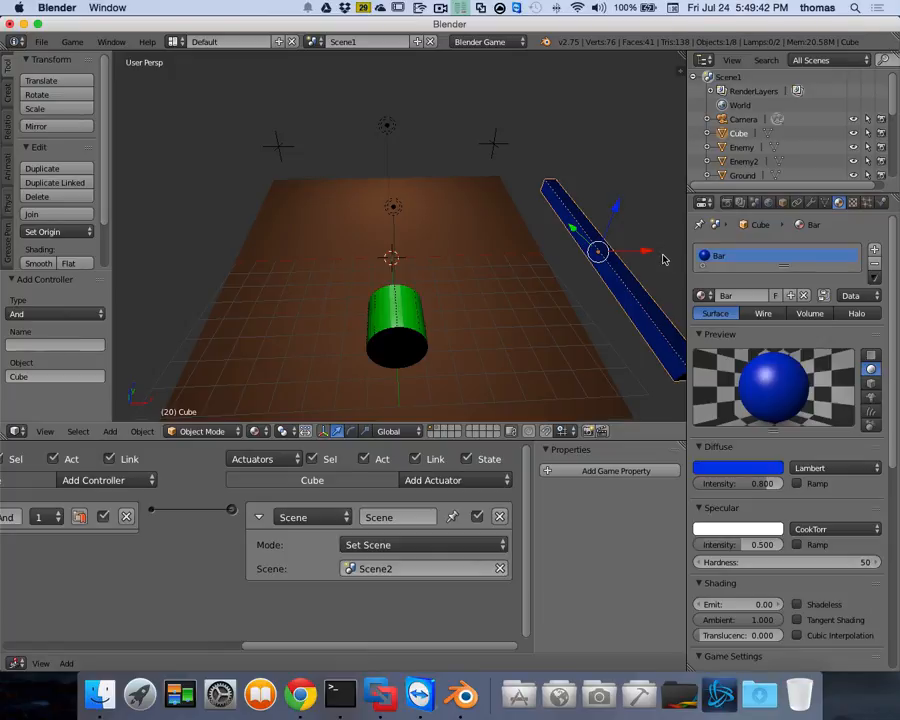
{"action": "right_click", "coordinate": [405, 322]}
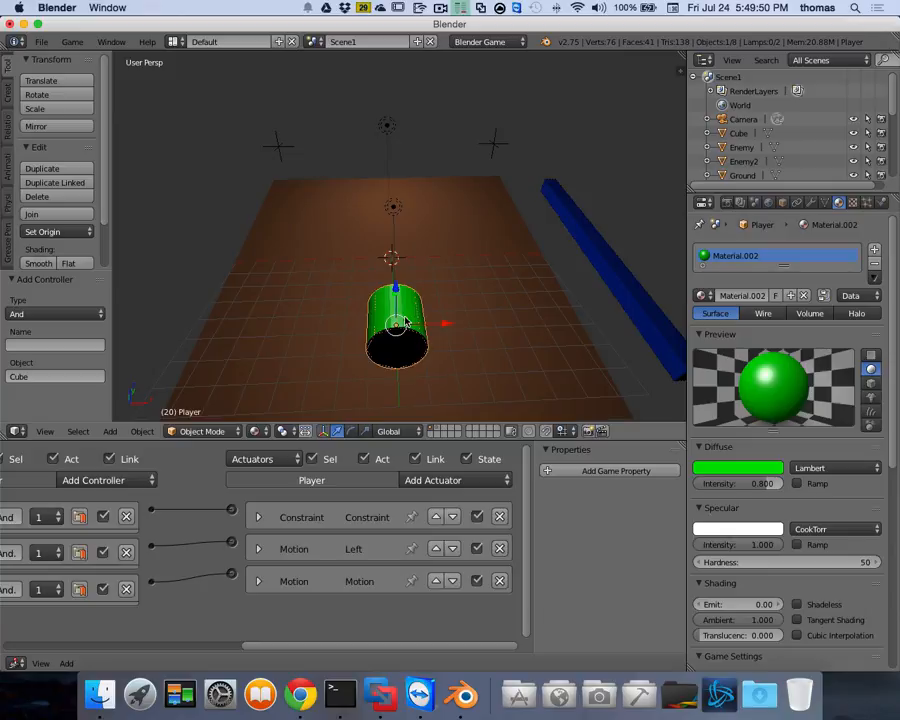
{"action": "left_click", "coordinate": [141, 432]}
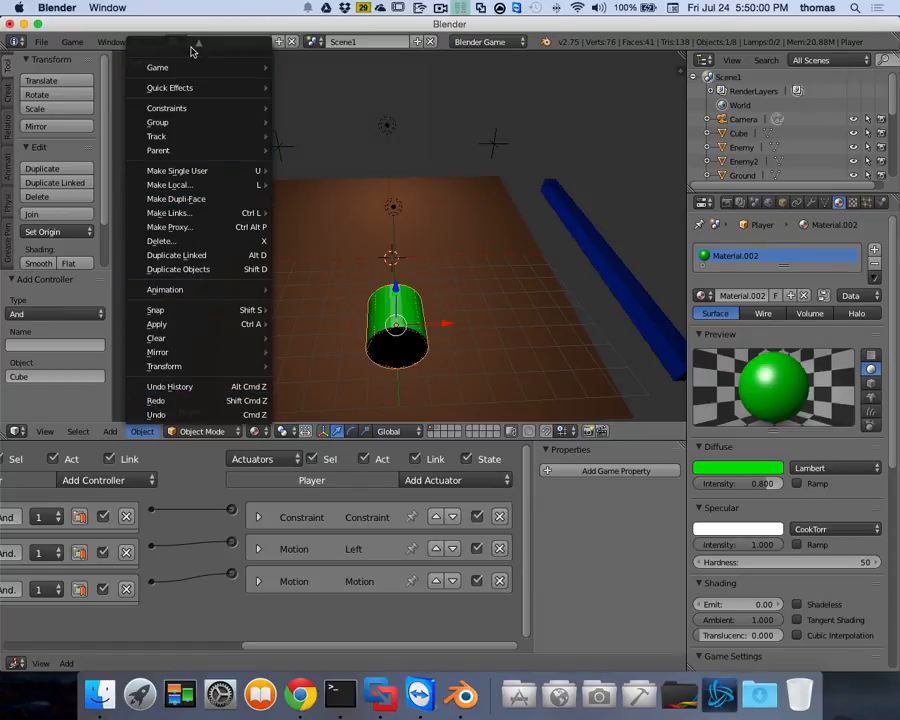
{"action": "mouse_move", "coordinate": [203, 50]}
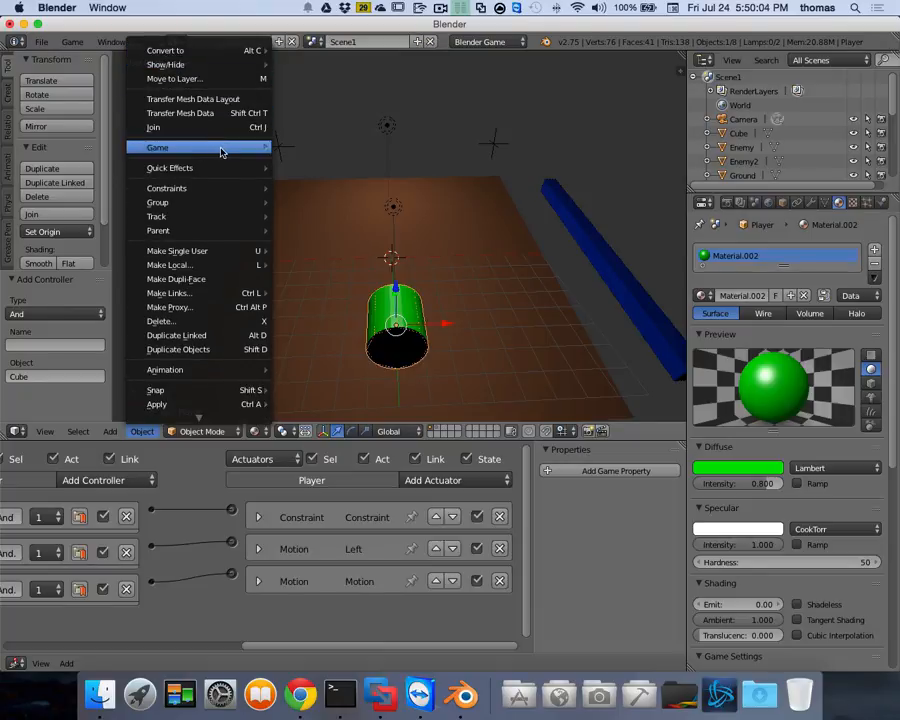
{"action": "mouse_move", "coordinate": [221, 150]}
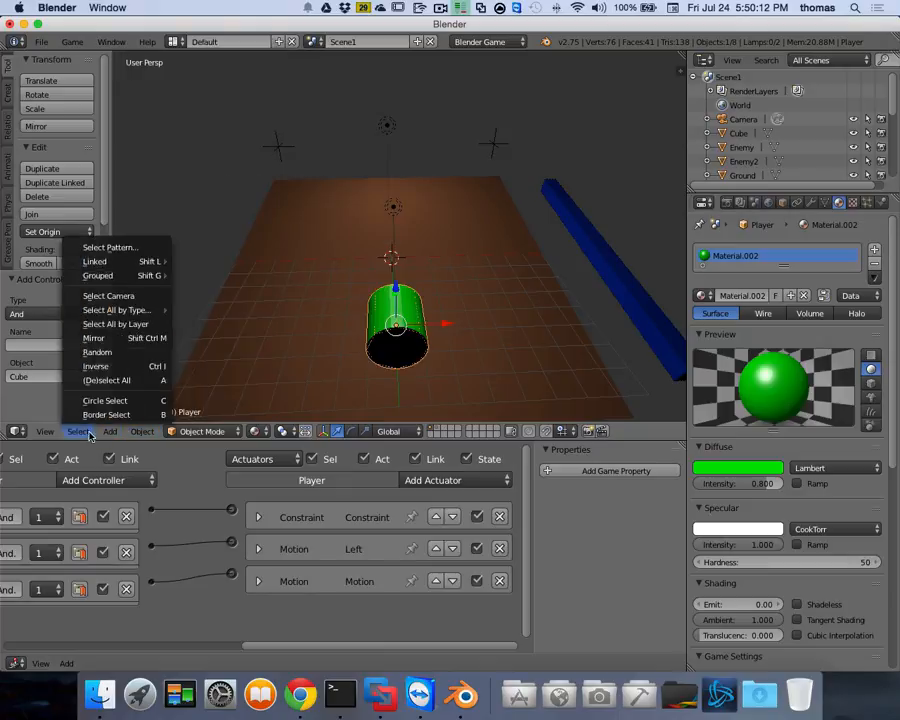
{"action": "mouse_move", "coordinate": [45, 435]}
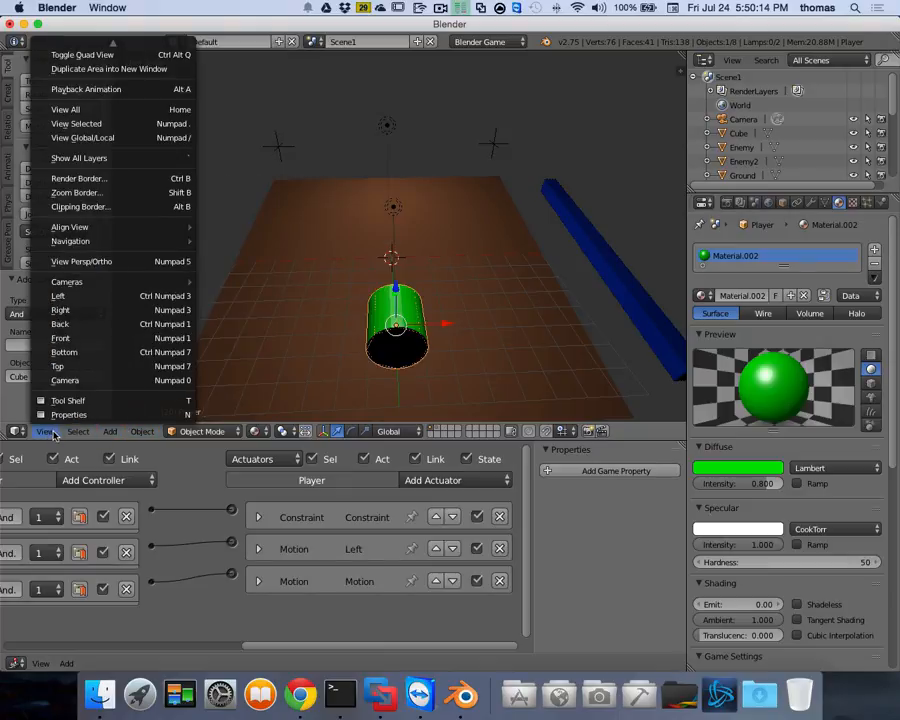
{"action": "mouse_move", "coordinate": [80, 433]}
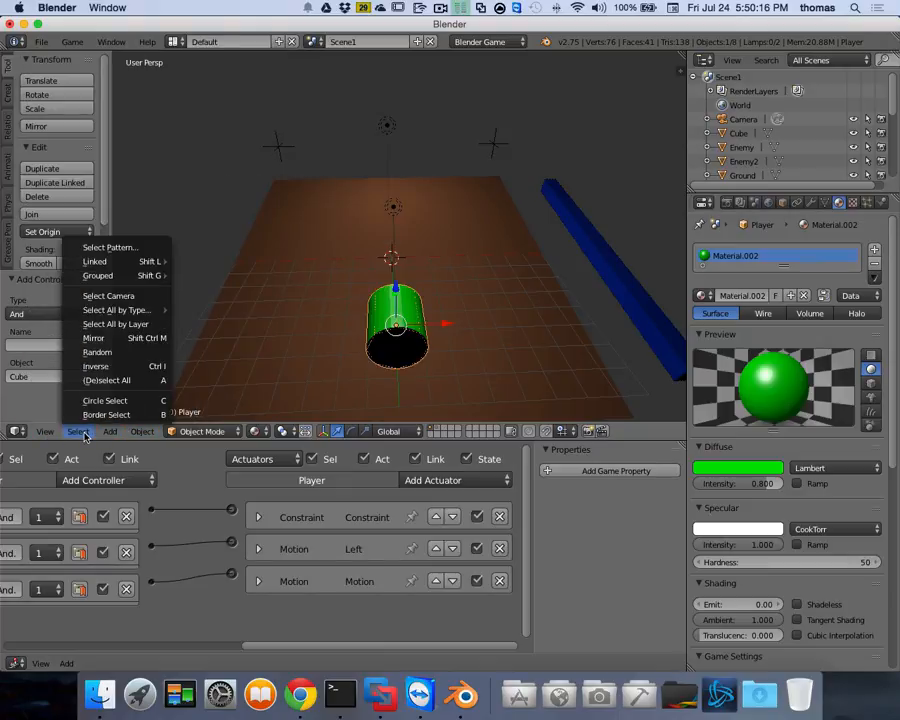
{"action": "mouse_move", "coordinate": [107, 435]}
{"action": "mouse_move", "coordinate": [144, 434]}
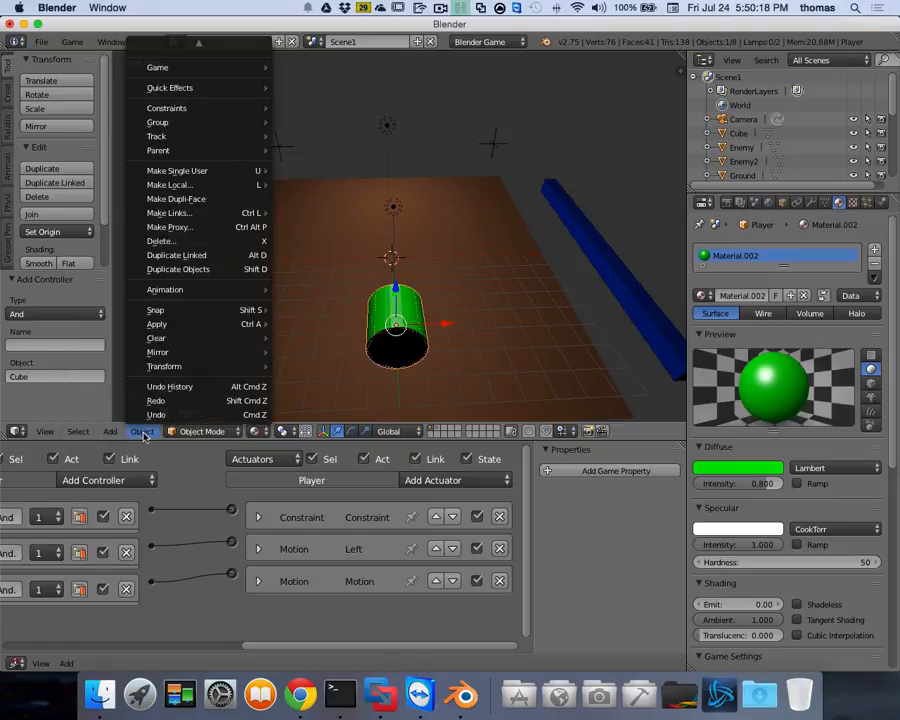
{"action": "left_click", "coordinate": [180, 269]}
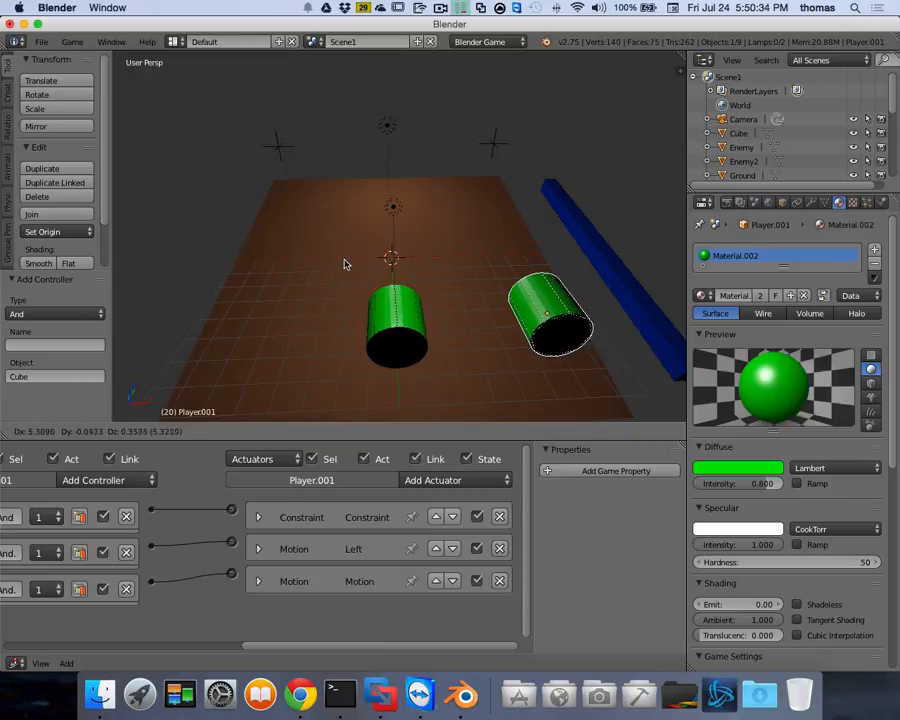
{"action": "key", "text": "Escape"}
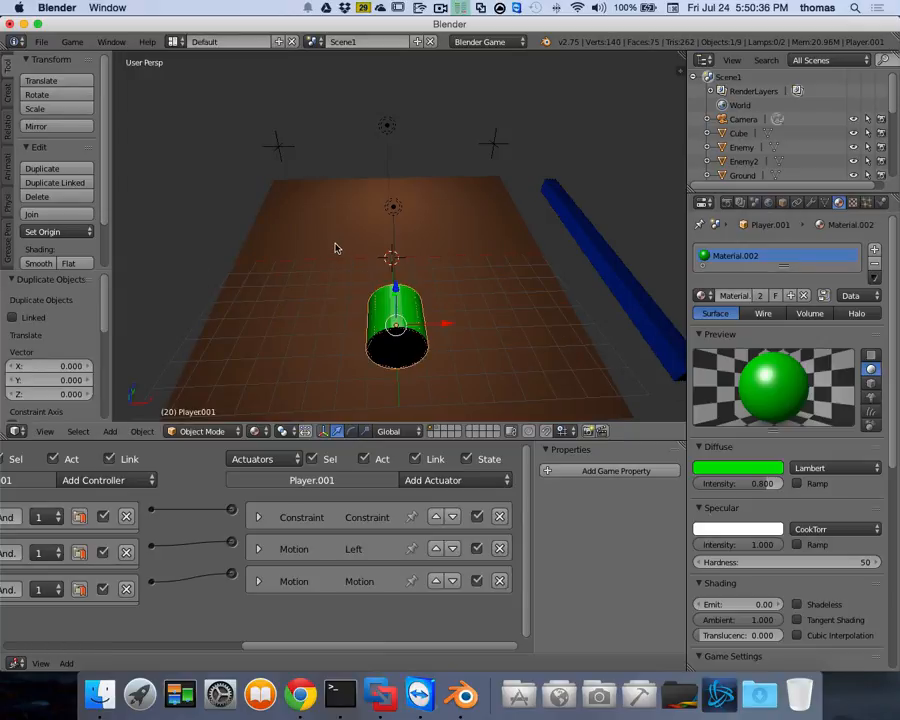
{"action": "key", "text": "g"}
{"action": "key", "text": "x"}
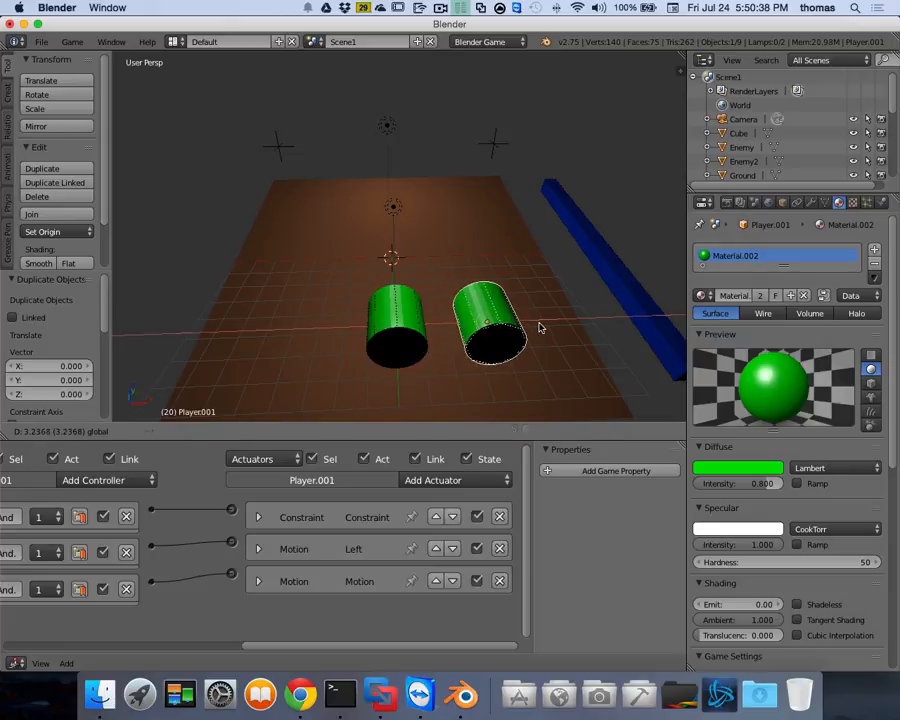
{"action": "left_click", "coordinate": [538, 327]}
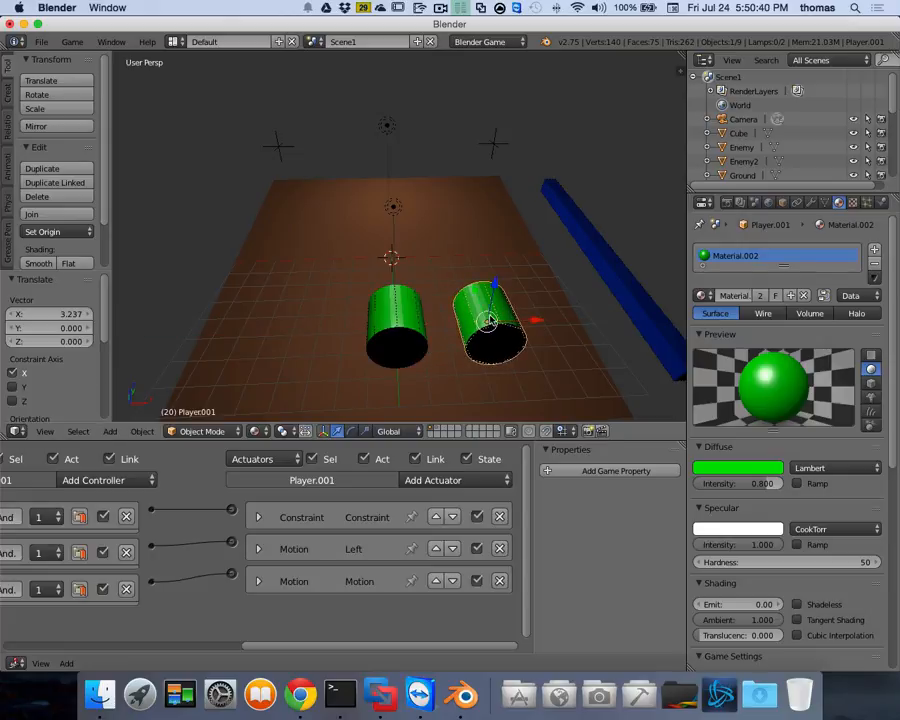
{"action": "left_click", "coordinate": [143, 431]}
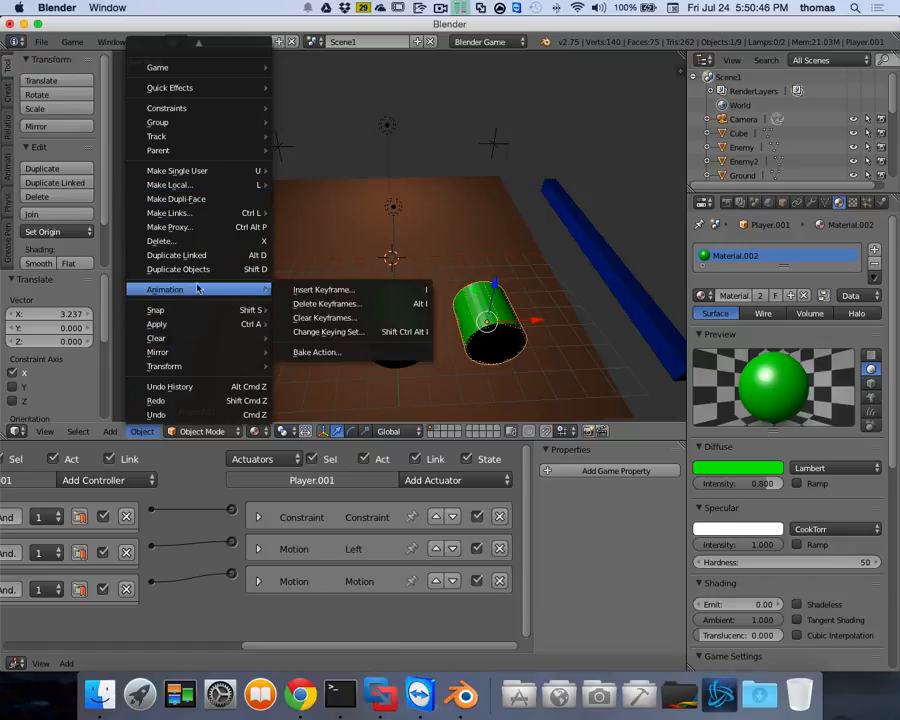
{"action": "left_click", "coordinate": [142, 431]}
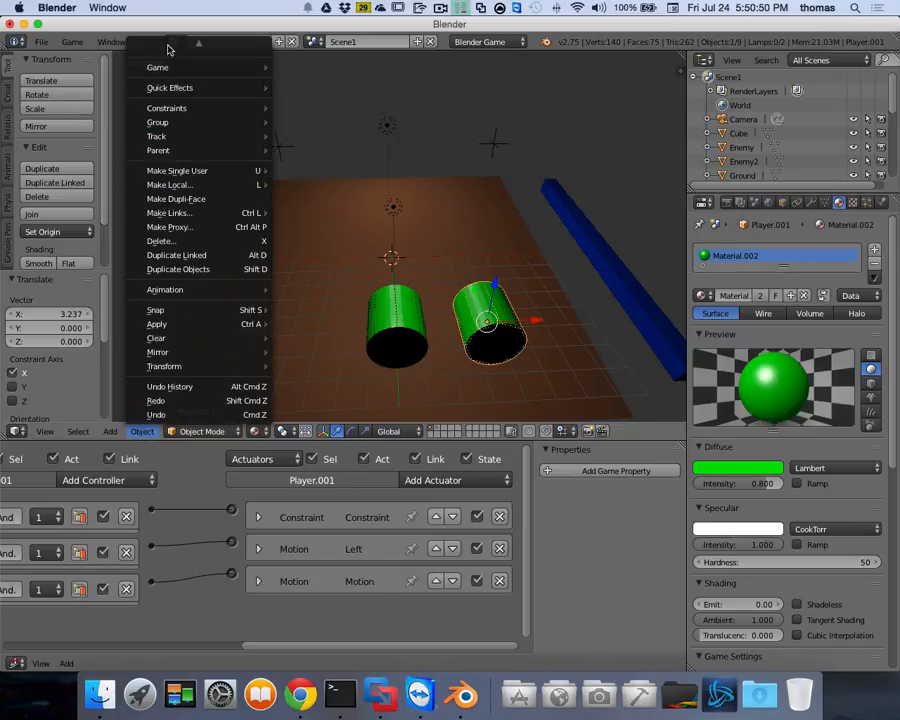
{"action": "mouse_move", "coordinate": [176, 48]}
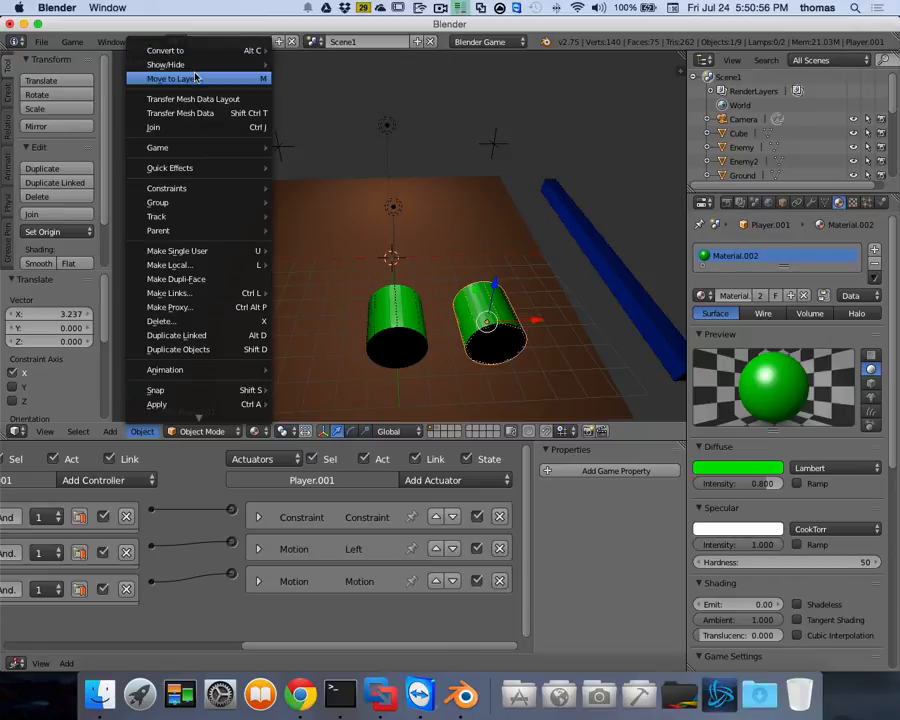
{"action": "left_click", "coordinate": [196, 77]}
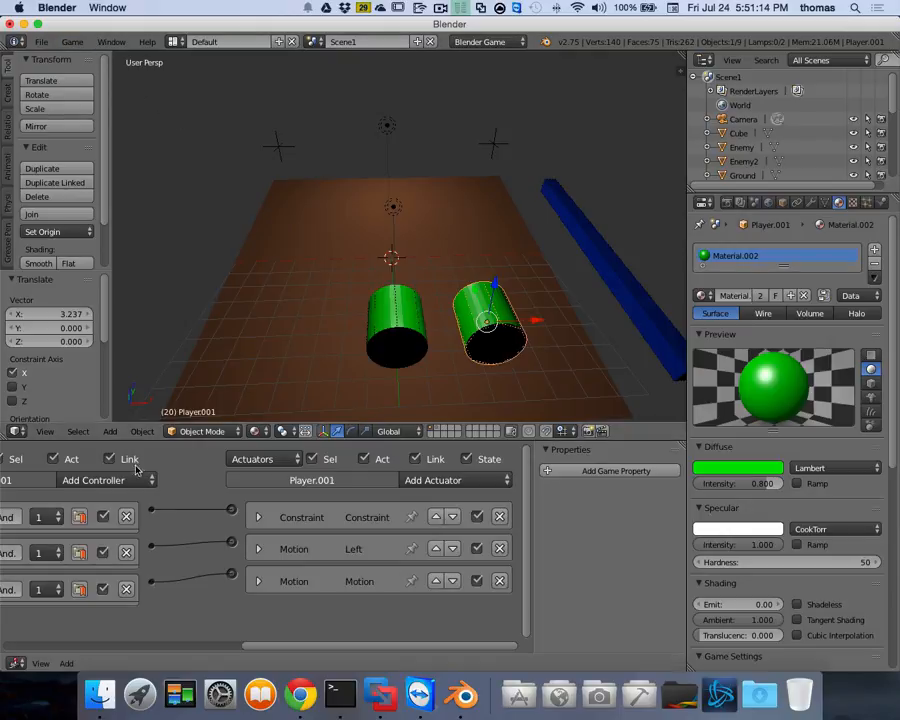
{"action": "left_click", "coordinate": [73, 42]}
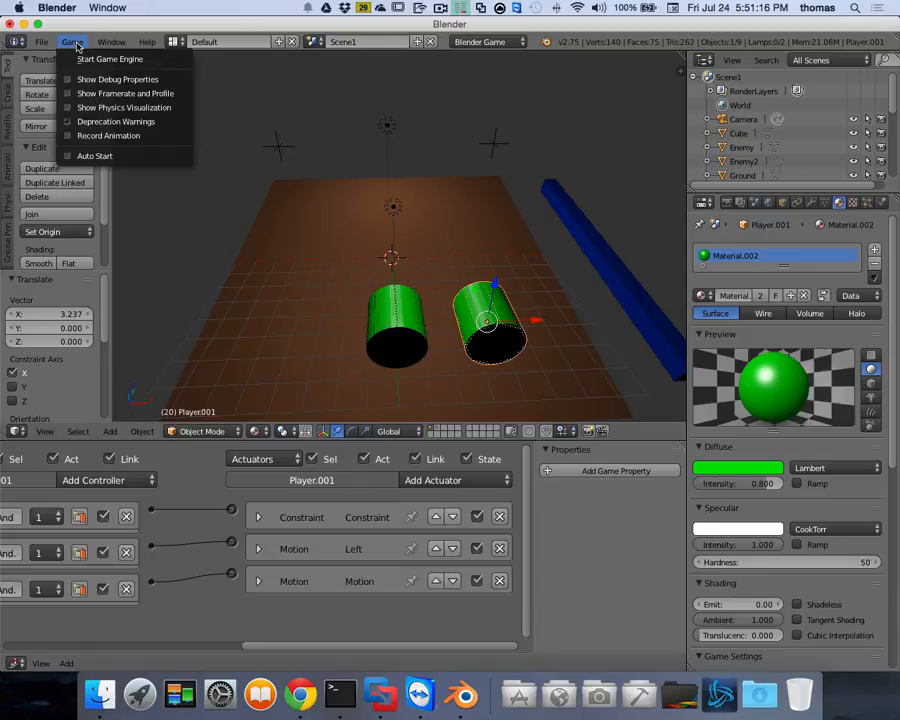
{"action": "mouse_move", "coordinate": [147, 46]}
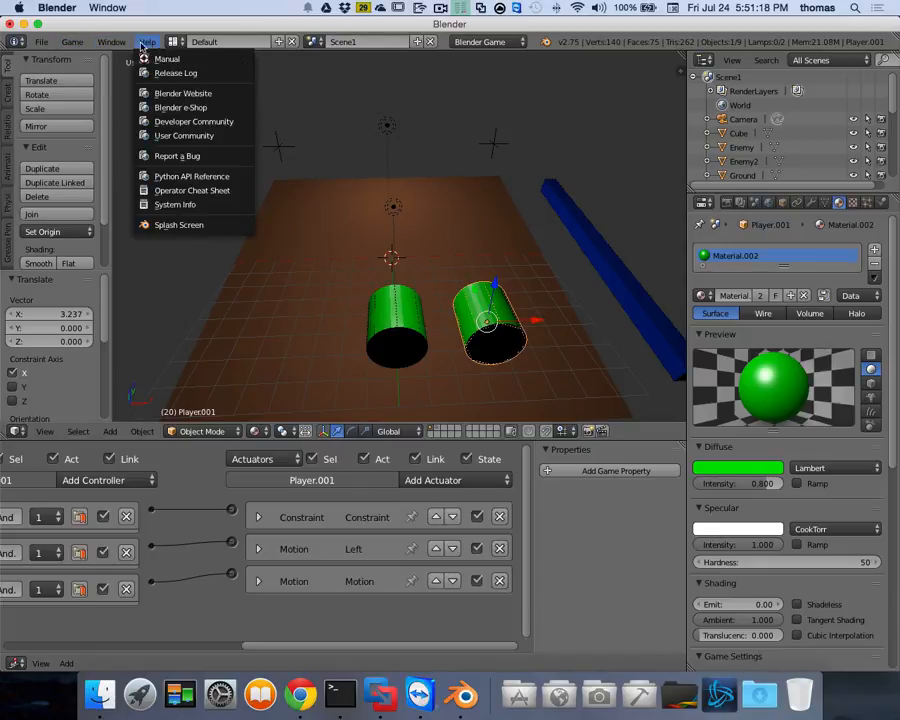
{"action": "mouse_move", "coordinate": [44, 44]}
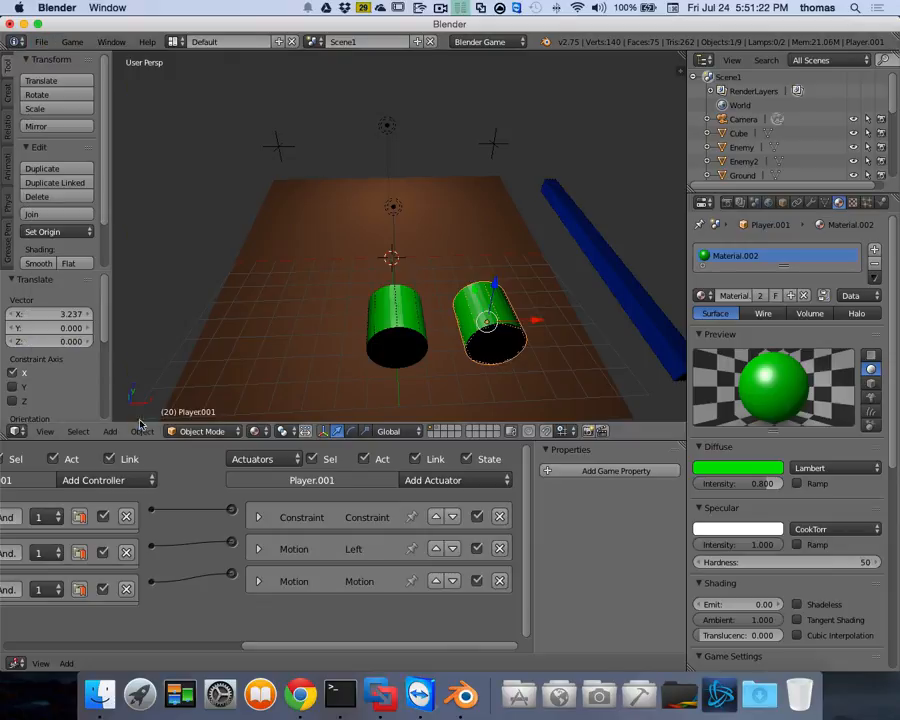
{"action": "left_click", "coordinate": [110, 431]}
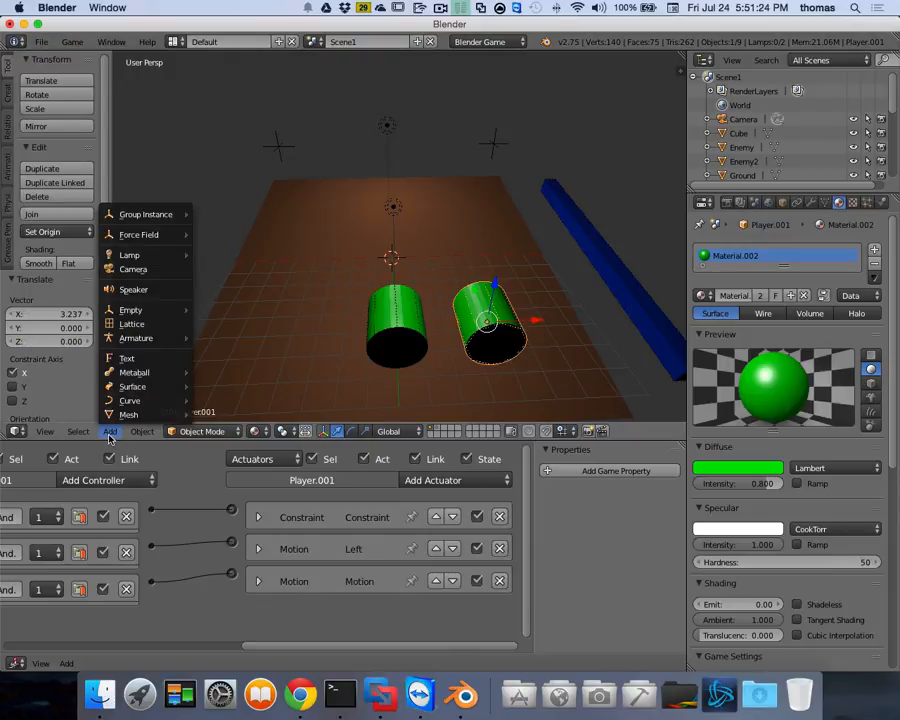
{"action": "mouse_move", "coordinate": [78, 431]}
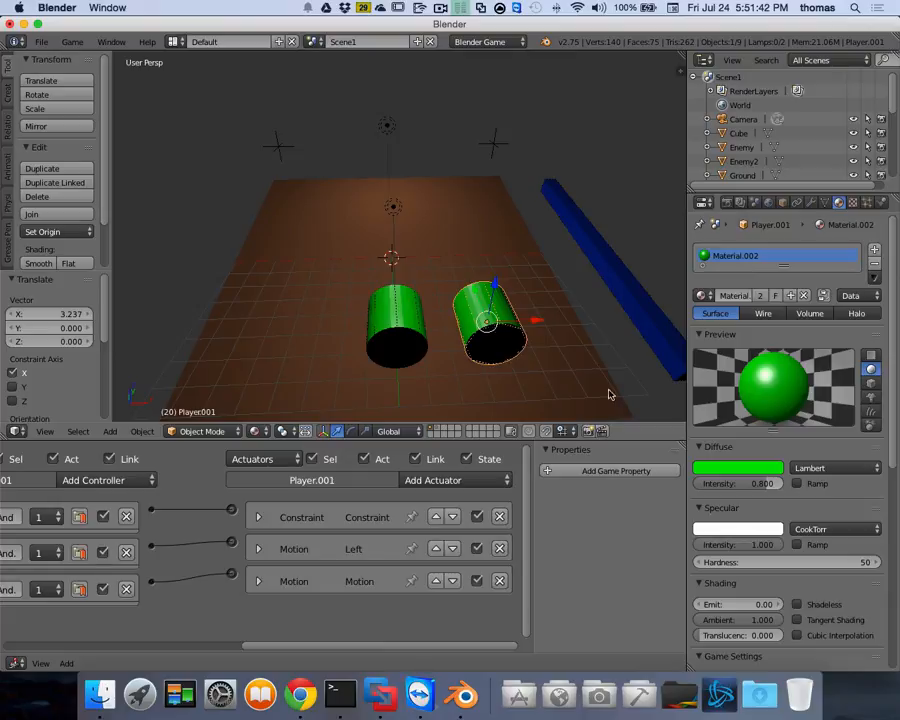
Delete the duplicated green cylinder.
{"action": "key", "text": "x"}
{"action": "left_click", "coordinate": [552, 338]}
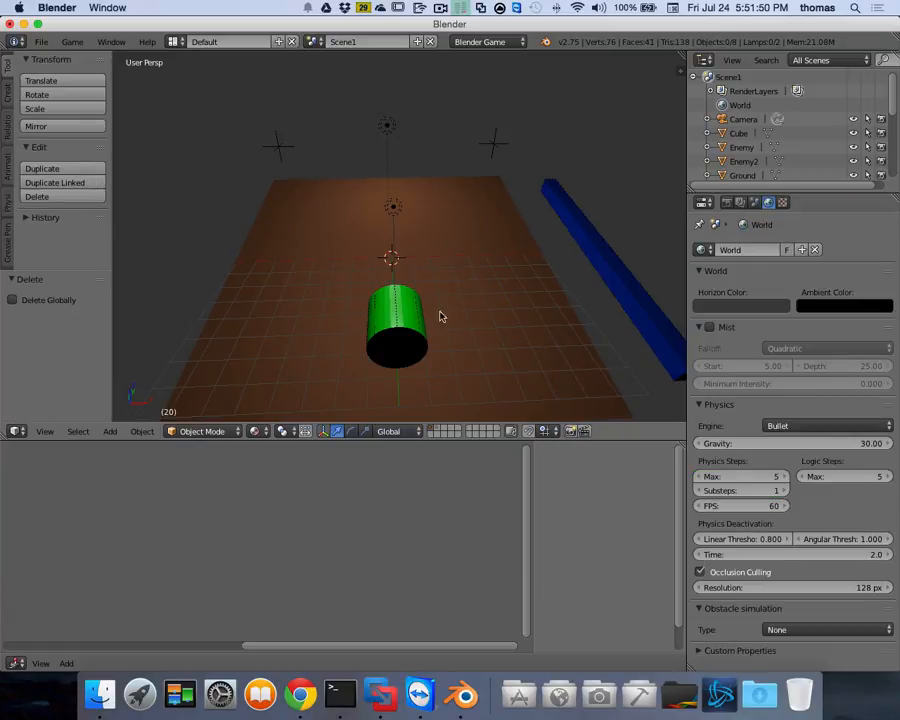
Add a second Scene actuator to the blue bar and set its mode to Remove Scene.
{"action": "right_click", "coordinate": [614, 282]}
{"action": "mouse_move", "coordinate": [296, 646]}
{"action": "left_mouse_down"}
{"action": "mouse_move", "coordinate": [84, 644]}
{"action": "mouse_move", "coordinate": [299, 646]}
{"action": "left_mouse_up"}
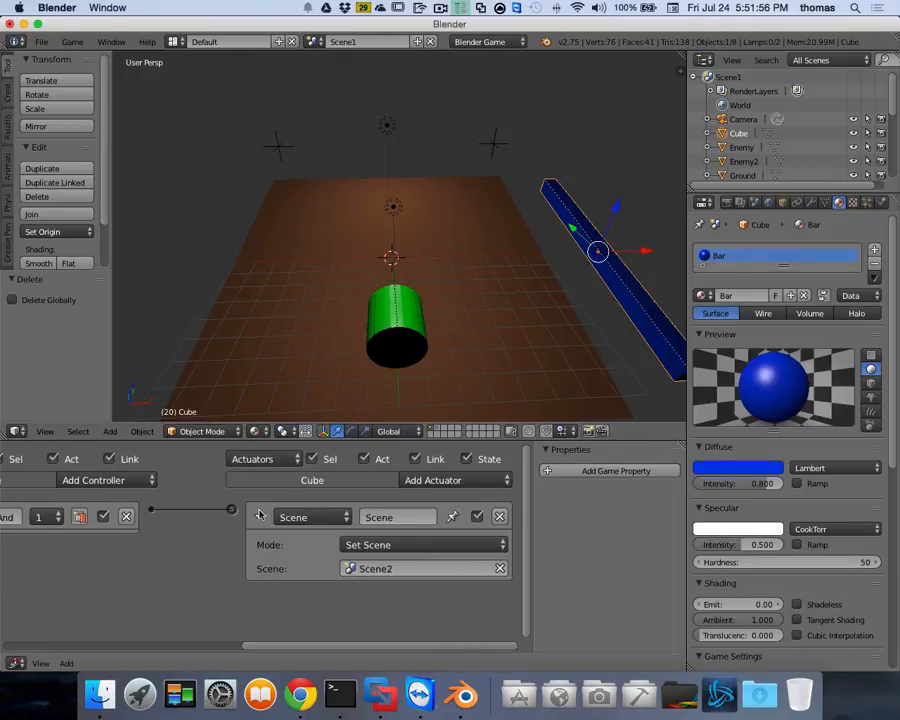
{"action": "left_click", "coordinate": [445, 482]}
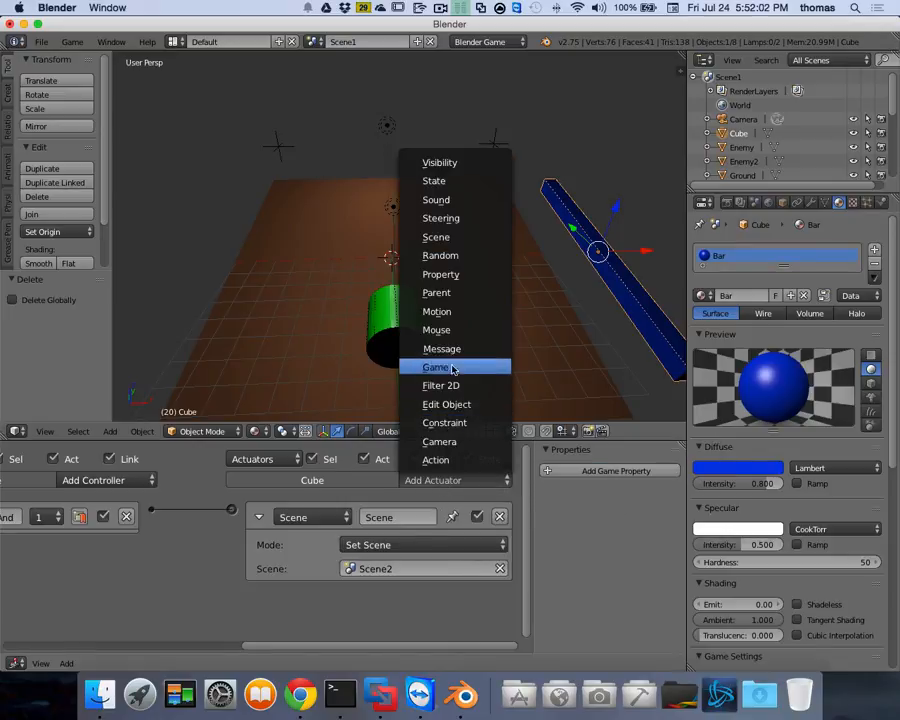
{"action": "left_click", "coordinate": [452, 237]}
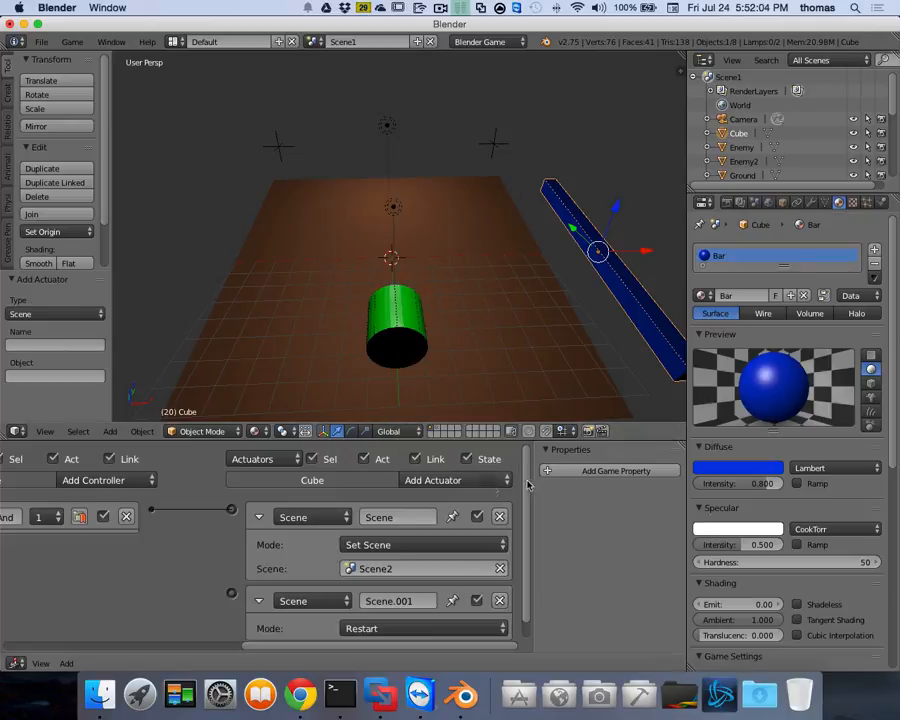
{"action": "scroll", "coordinate": [518, 546], "scroll_direction": "down", "scroll_amount": 1}
{"action": "left_click", "coordinate": [395, 612]}
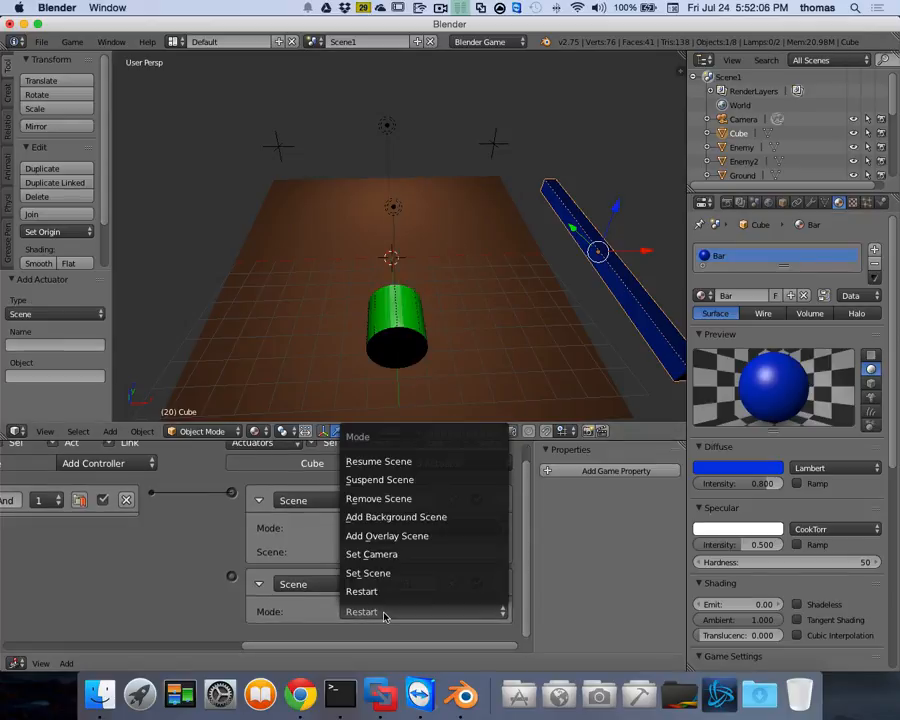
{"action": "left_click", "coordinate": [400, 498]}
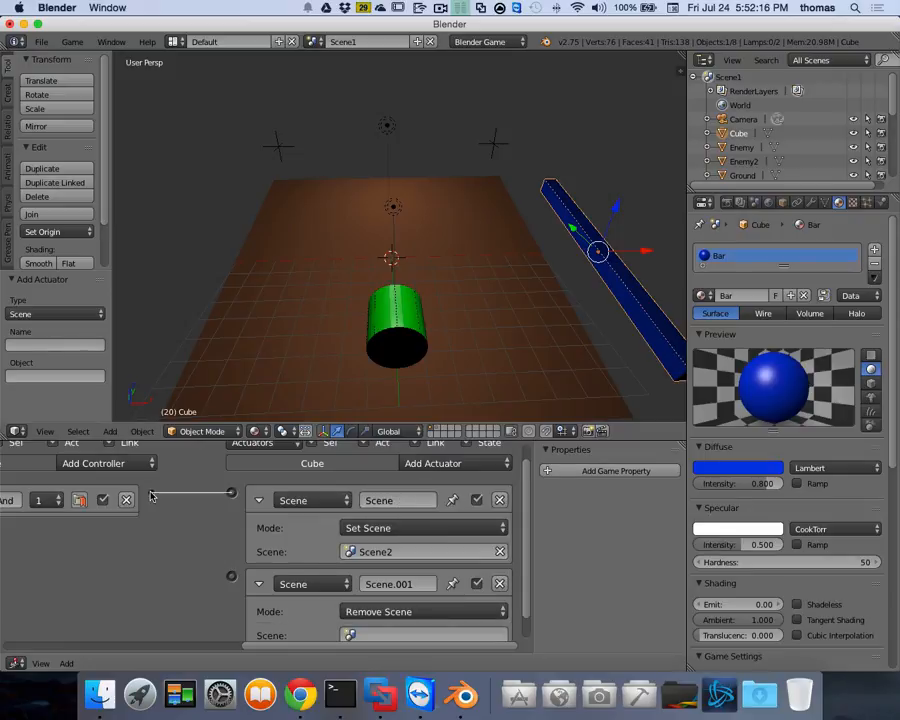
Link the bar's And controller to the Remove Scene actuator and set that actuator's scene to Scene1.
{"action": "left_click_drag", "start_coordinate": [151, 496], "coordinate": [231, 576]}
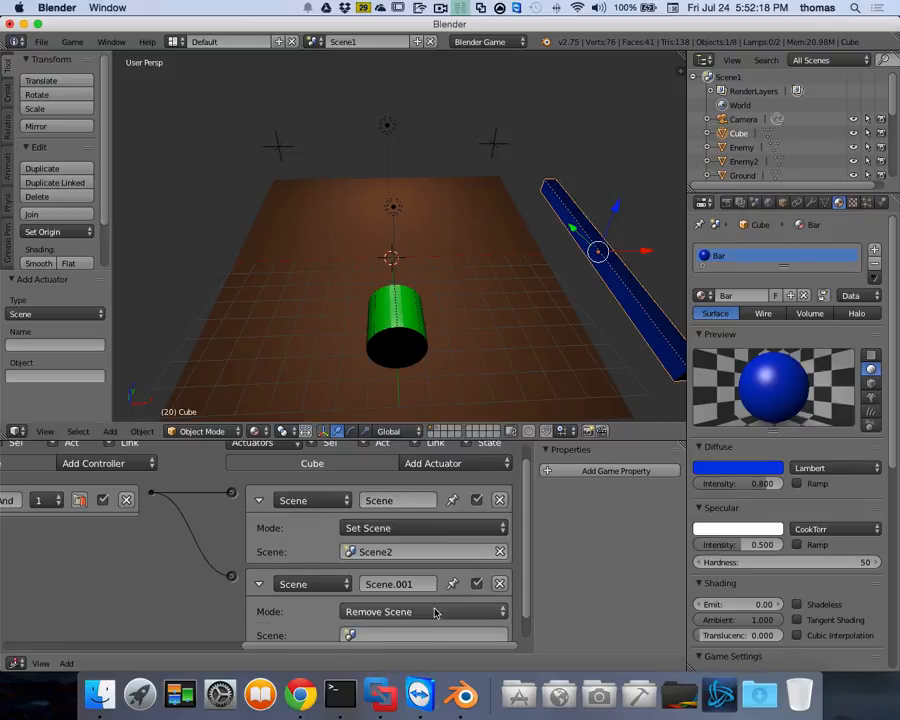
{"action": "scroll", "coordinate": [430, 611], "scroll_direction": "down", "scroll_amount": 1}
{"action": "left_click", "coordinate": [379, 612]}
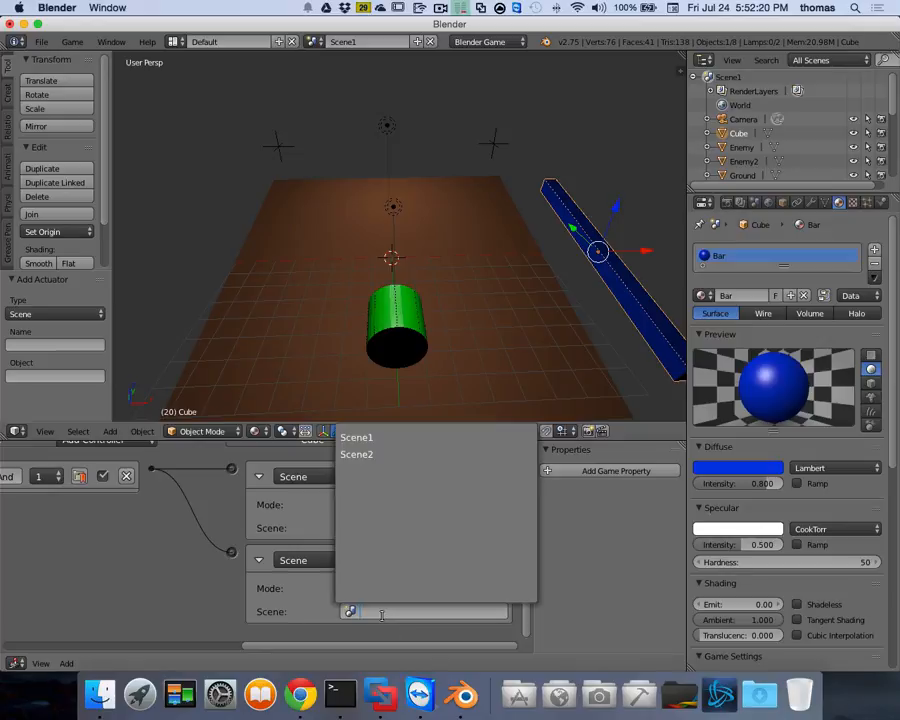
{"action": "left_click", "coordinate": [362, 437]}
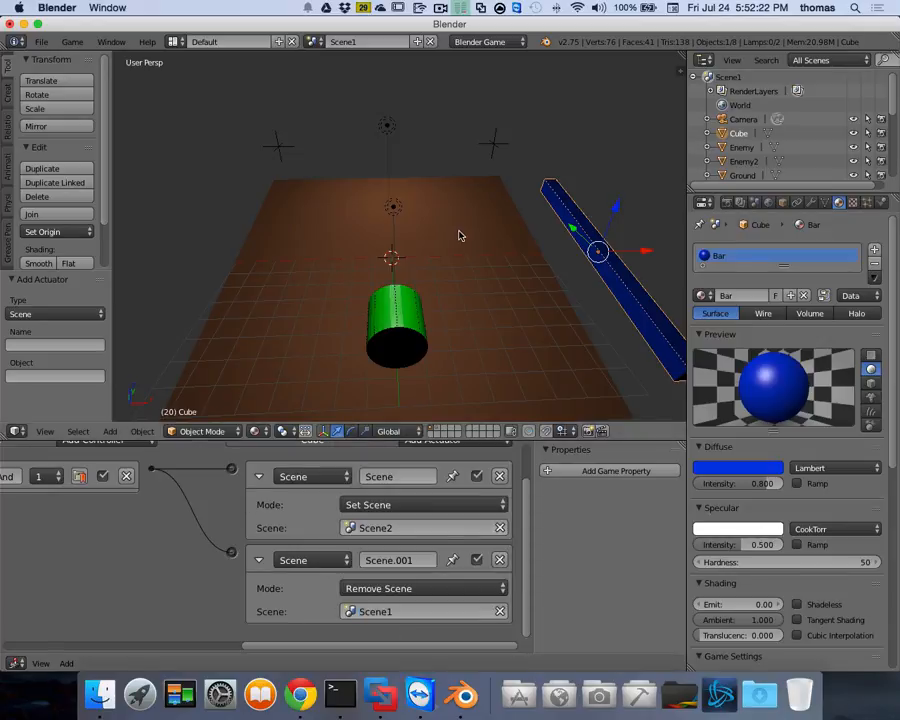
Run the game and steer the green cylinder from side to side to test the bar's scene change with Scene1 removal, and stop the game.
{"action": "key", "text": "p"}
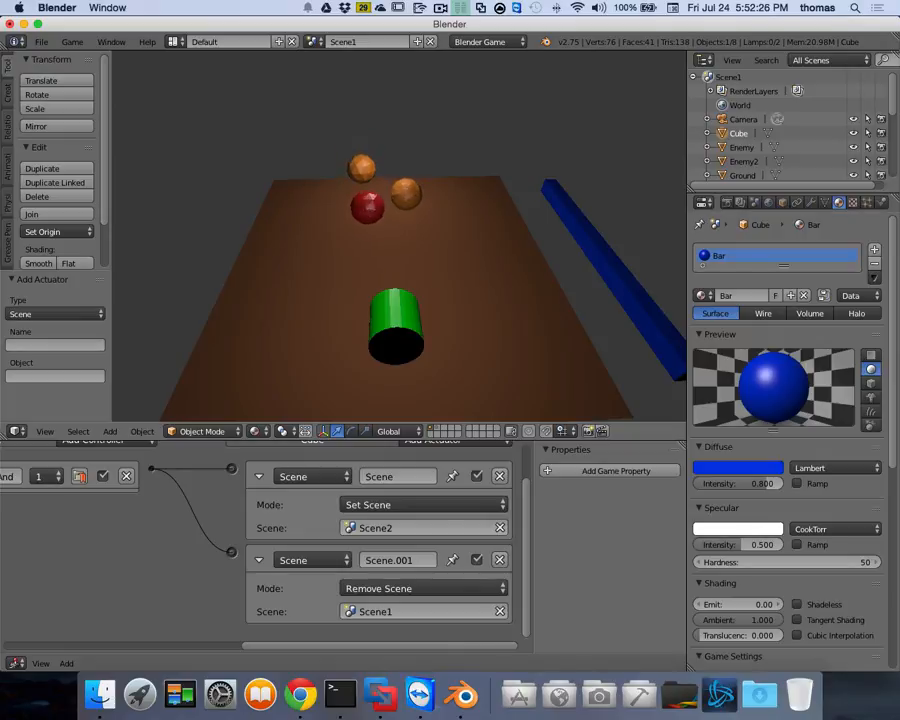
{"action": "key", "text": "Right"}
{"action": "key", "text": "Left"}
{"action": "key", "text": "Right"}
{"action": "key", "text": "Left"}
{"action": "key", "text": "Right"}
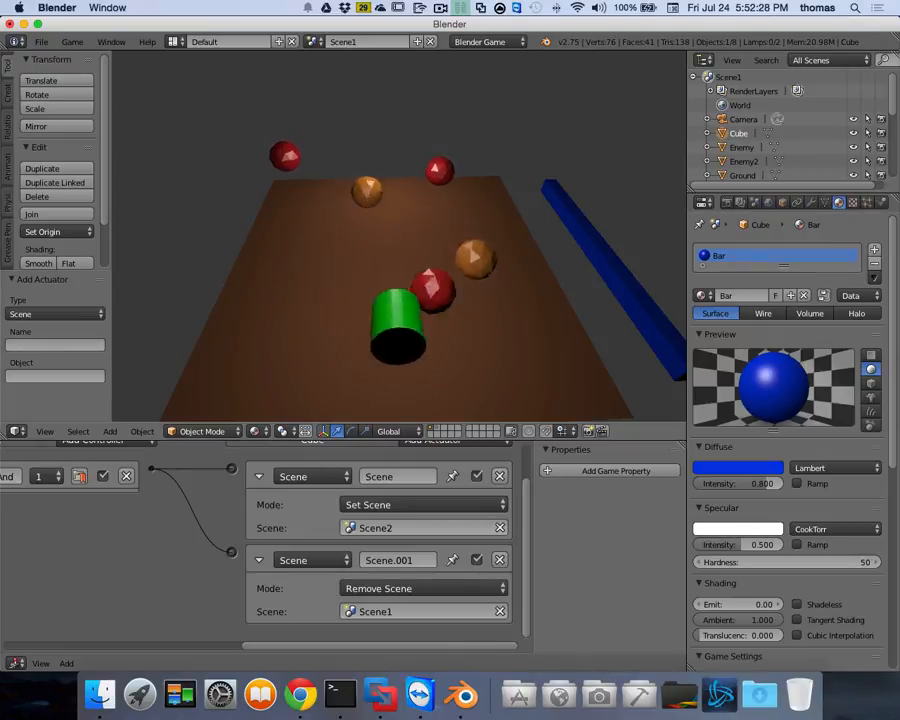
{"action": "key", "text": "Left"}
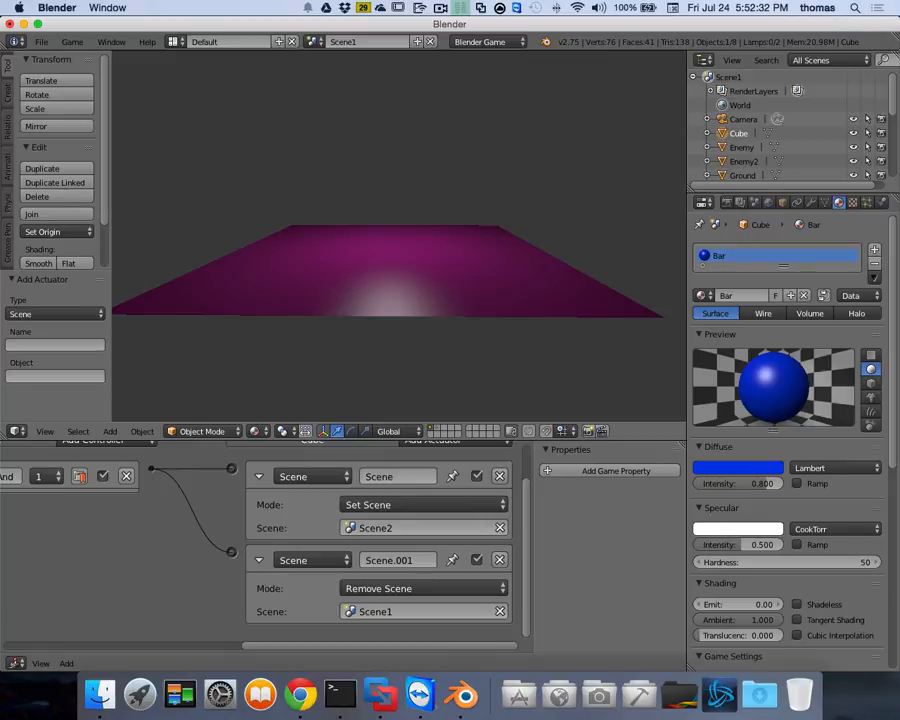
{"action": "key", "text": "Escape"}
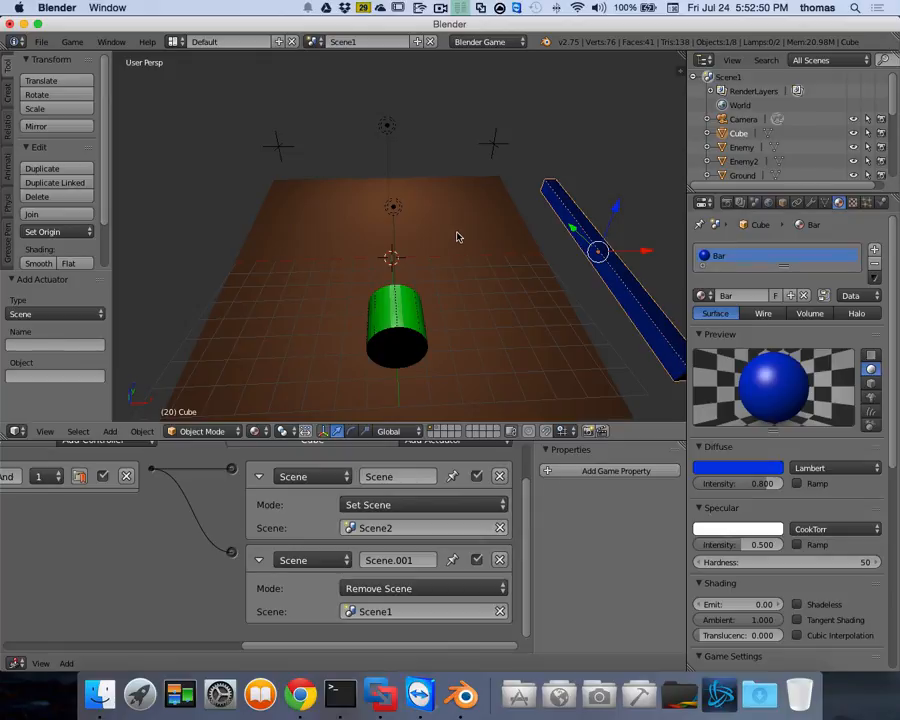
View Scene1 through its camera.
{"action": "key", "text": "KP_0"}
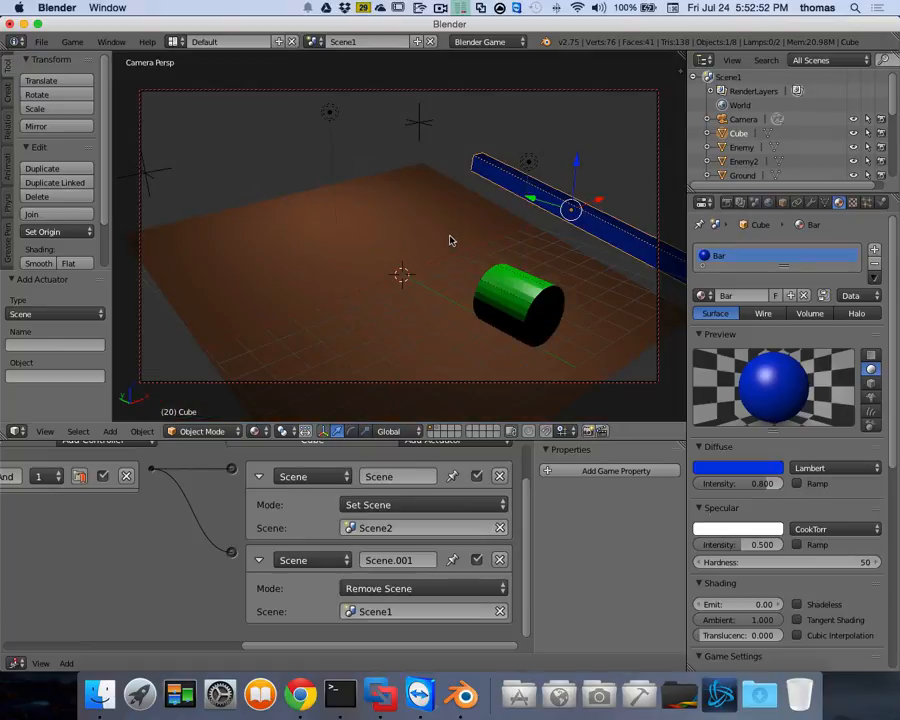
Orbit Scene1's camera view to look straight along the ground with the green cylinder near the centre.
{"action": "scroll", "coordinate": [493, 260], "scroll_direction": "right", "scroll_amount": 5}
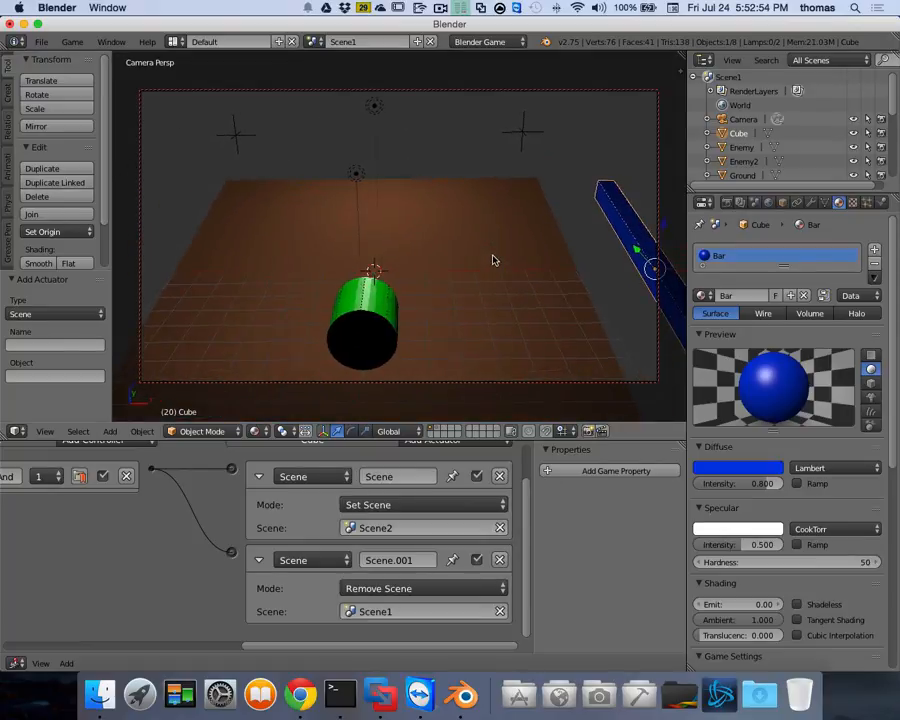
{"action": "scroll", "coordinate": [493, 260], "scroll_direction": "right", "scroll_amount": 2}
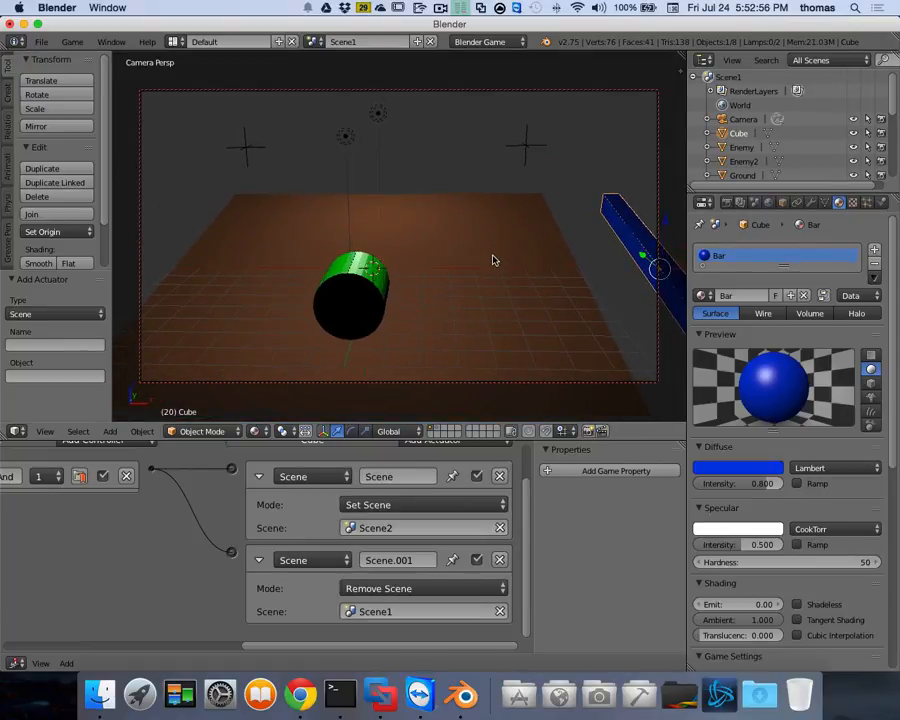
Switch to Scene2 and adjust its camera view to face the purple ground straight on, similar to Scene1's view.
{"action": "left_click", "coordinate": [316, 42]}
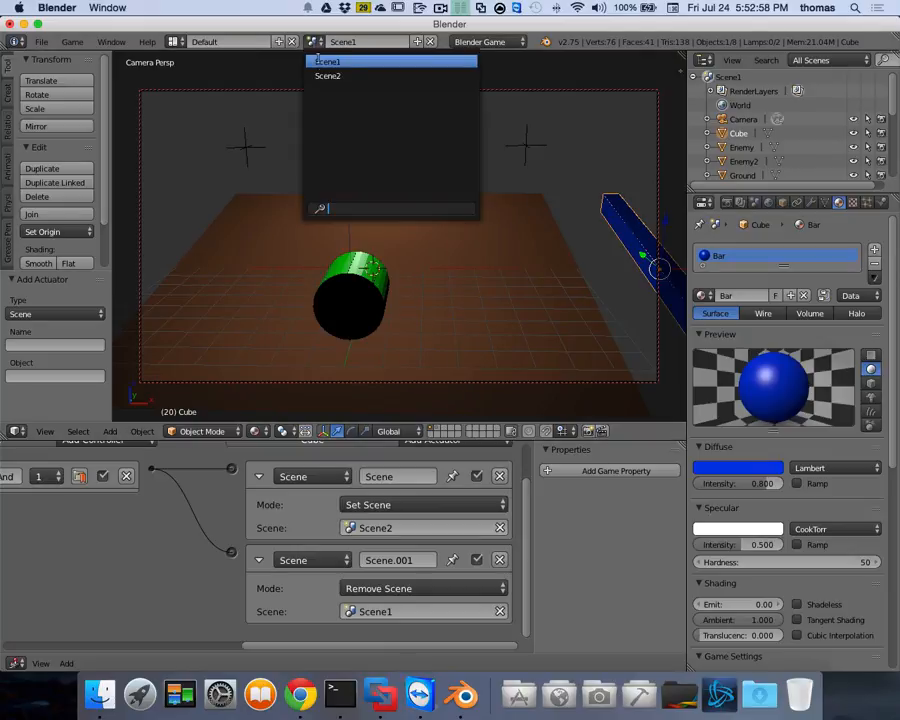
{"action": "left_click", "coordinate": [322, 76]}
{"action": "scroll", "coordinate": [422, 217], "scroll_direction": "up", "scroll_amount": 3}
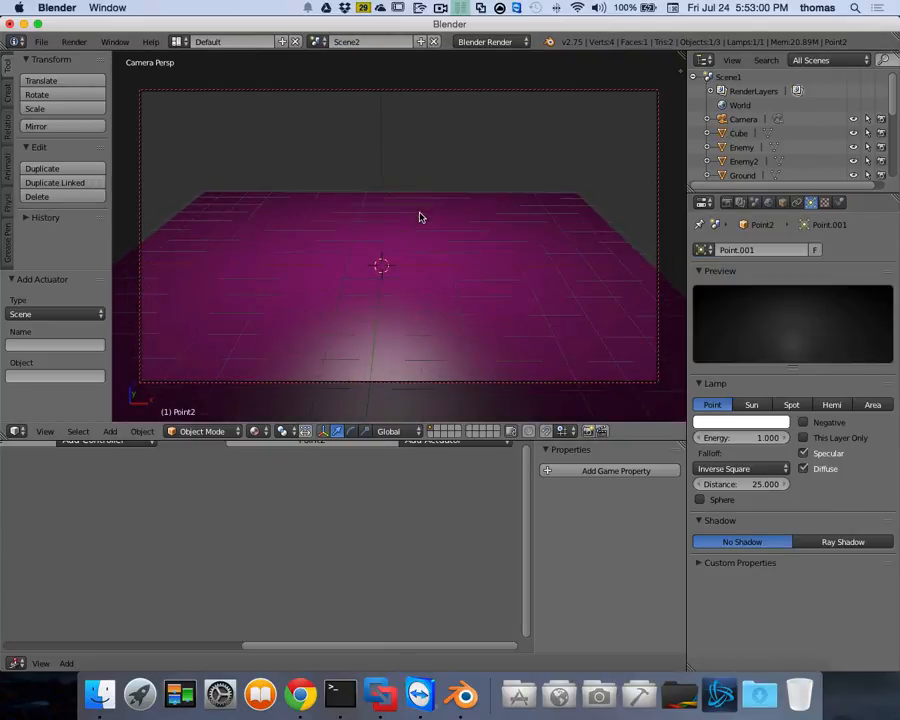
{"action": "scroll", "coordinate": [422, 217], "scroll_direction": "down", "scroll_amount": 2}
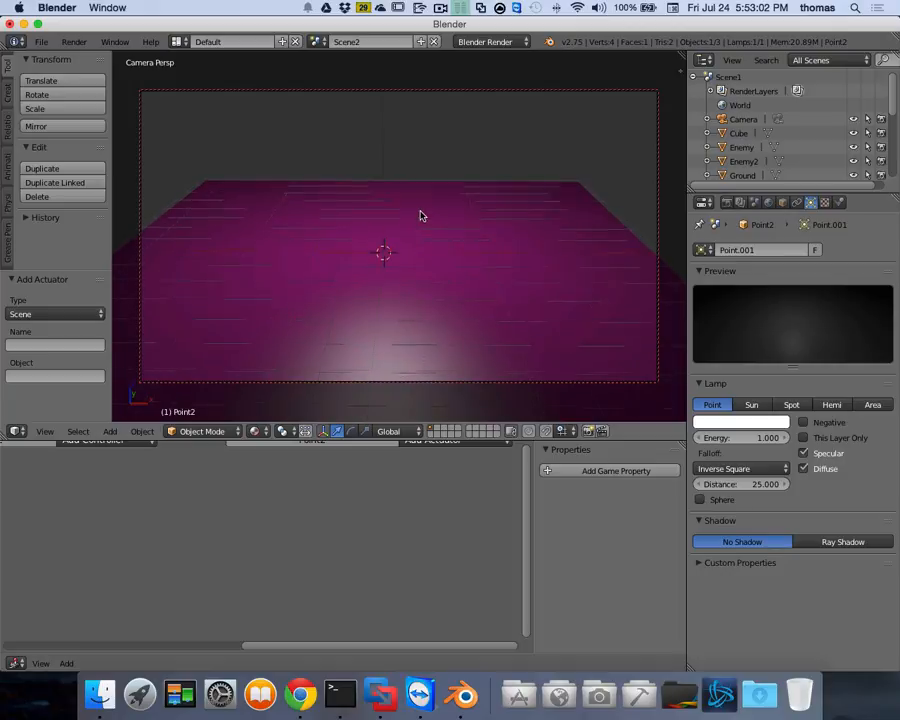
{"action": "scroll", "coordinate": [422, 216], "scroll_direction": "up", "scroll_amount": 1}
{"action": "scroll", "coordinate": [422, 217], "scroll_direction": "down", "scroll_amount": 1}
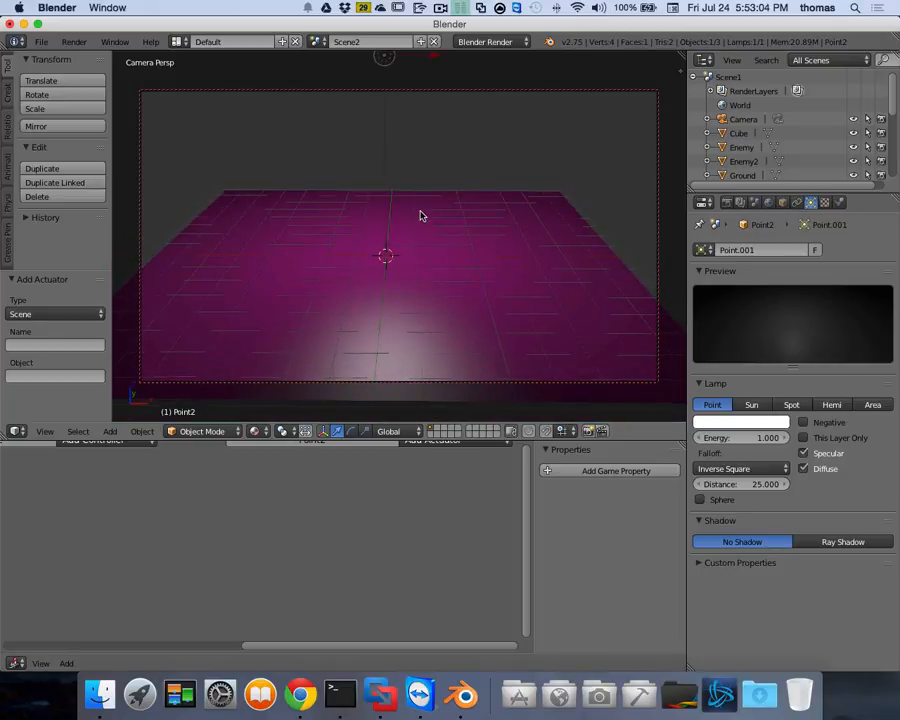
{"action": "scroll", "coordinate": [422, 217], "scroll_direction": "down", "scroll_amount": 1}
{"action": "scroll", "coordinate": [422, 217], "scroll_direction": "up", "scroll_amount": 1}
{"action": "scroll", "coordinate": [422, 217], "scroll_direction": "down", "scroll_amount": 1}
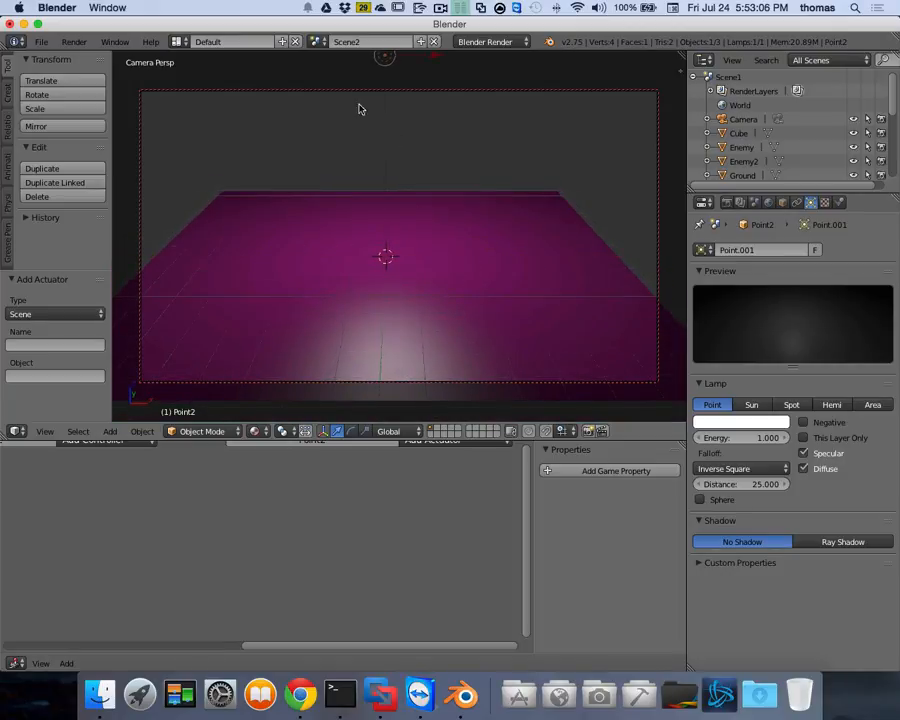
Compare Scene1's camera view with Scene2's by switching to Scene1 and back.
{"action": "left_click", "coordinate": [316, 41]}
{"action": "left_click", "coordinate": [320, 63]}
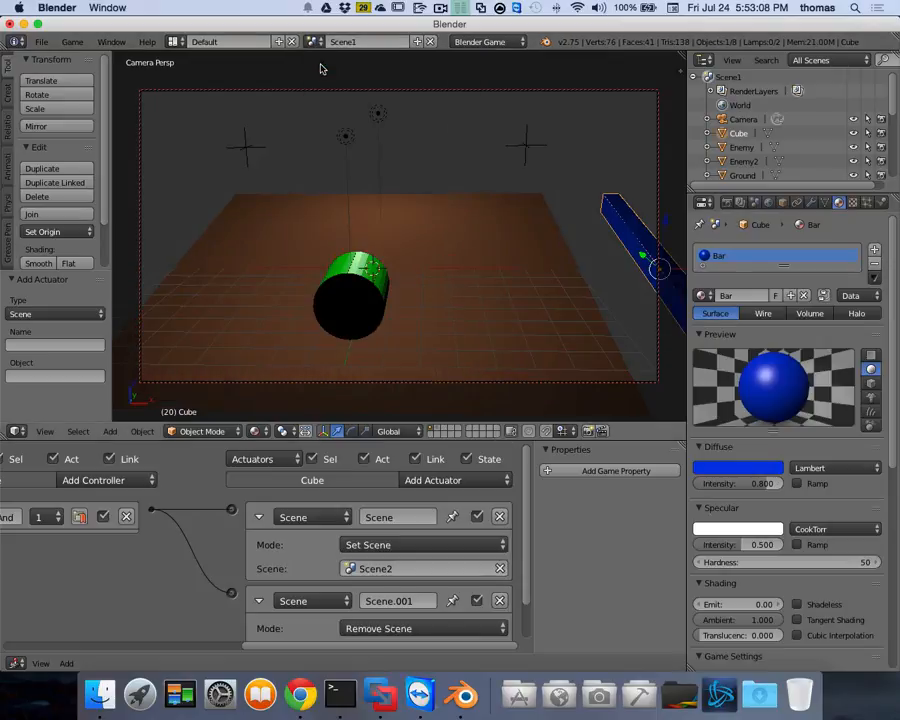
{"action": "left_click", "coordinate": [316, 41]}
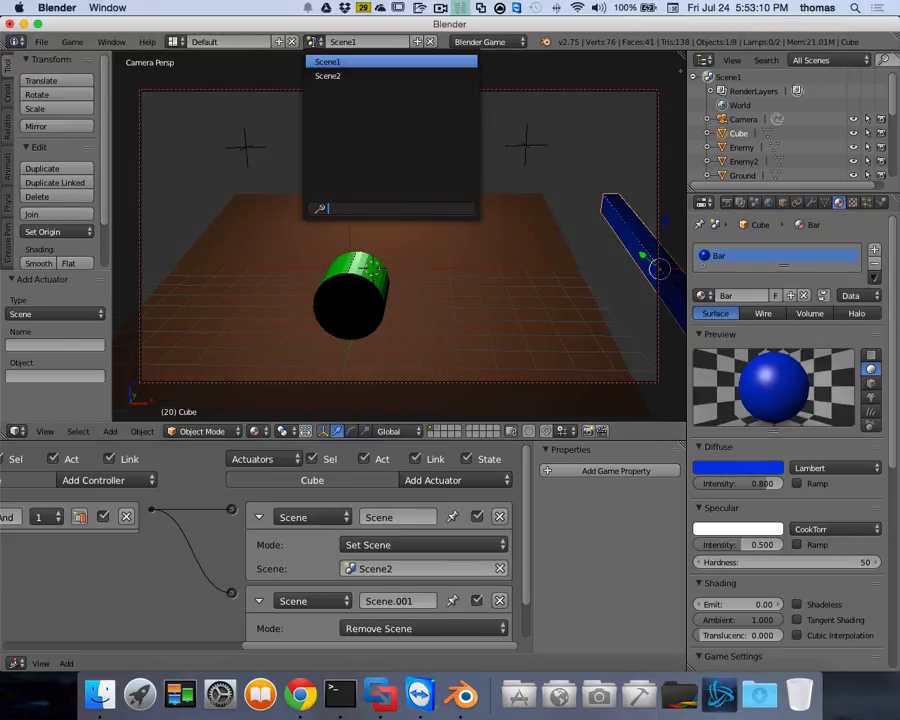
{"action": "left_click", "coordinate": [320, 77]}
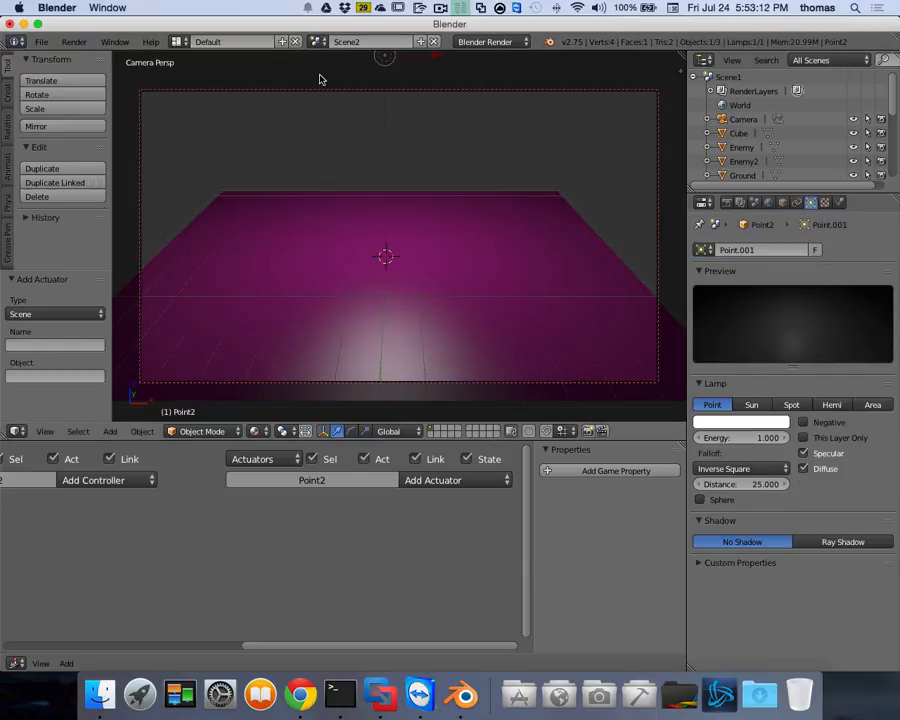
Rotate the purple Ground2 plane 10° about the global X axis.
{"action": "right_click", "coordinate": [337, 247]}
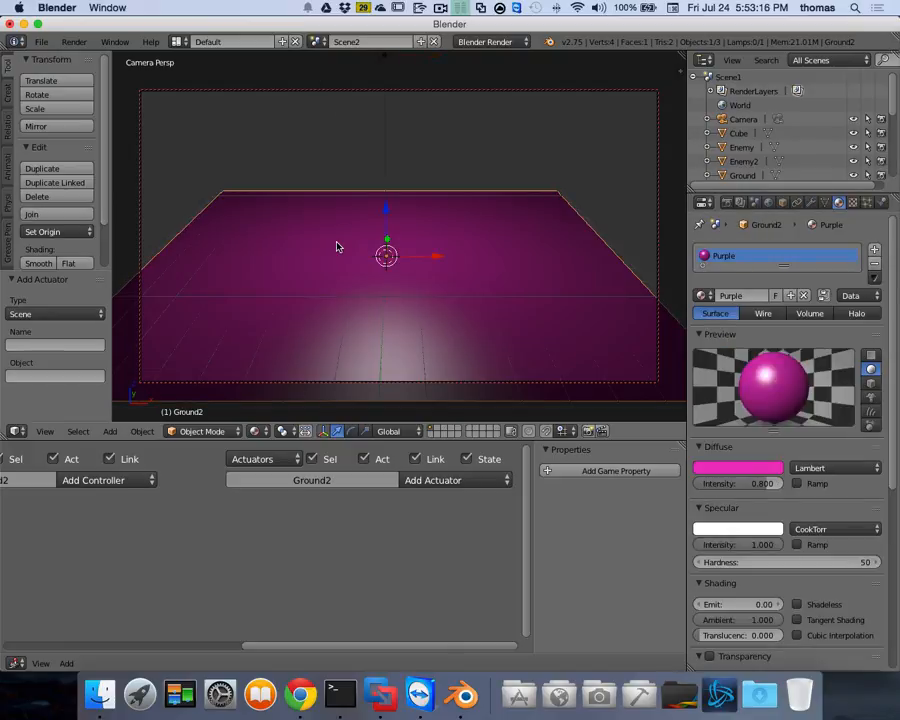
{"action": "key", "text": "r"}
{"action": "type", "text": "x"}
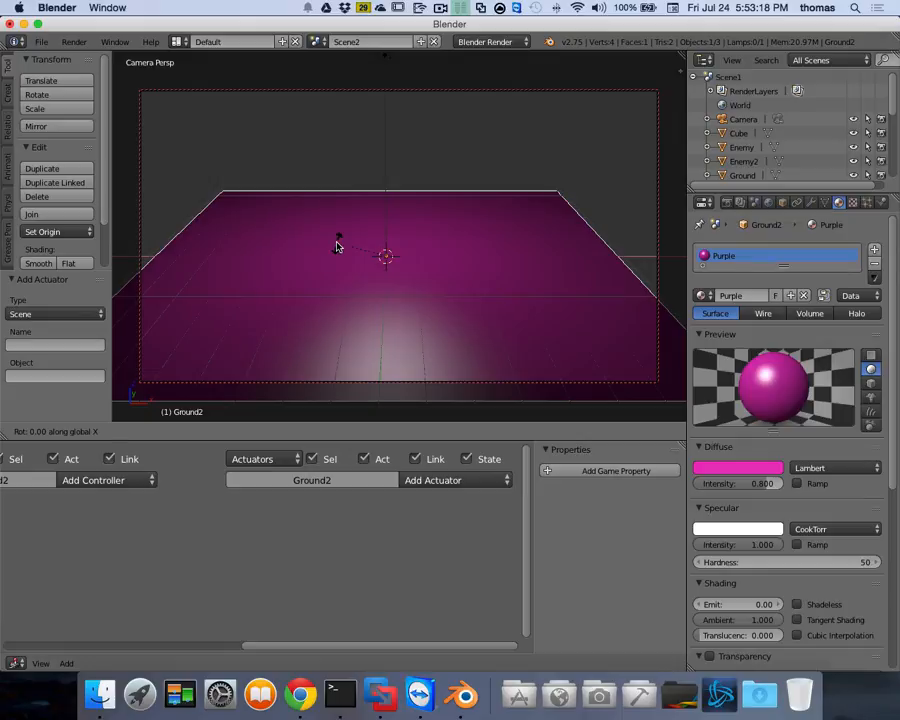
{"action": "type", "text": "10"}
{"action": "key", "text": "Return"}
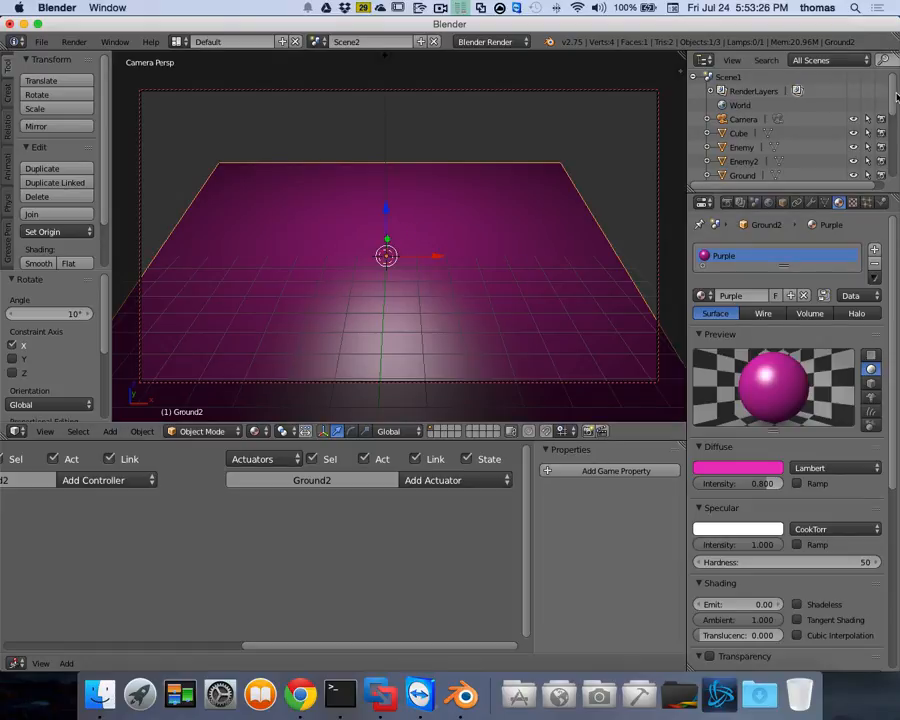
Find Scene2's objects in the outliner and select Camera2.
{"action": "left_click_drag", "start_coordinate": [897, 95], "coordinate": [897, 160]}
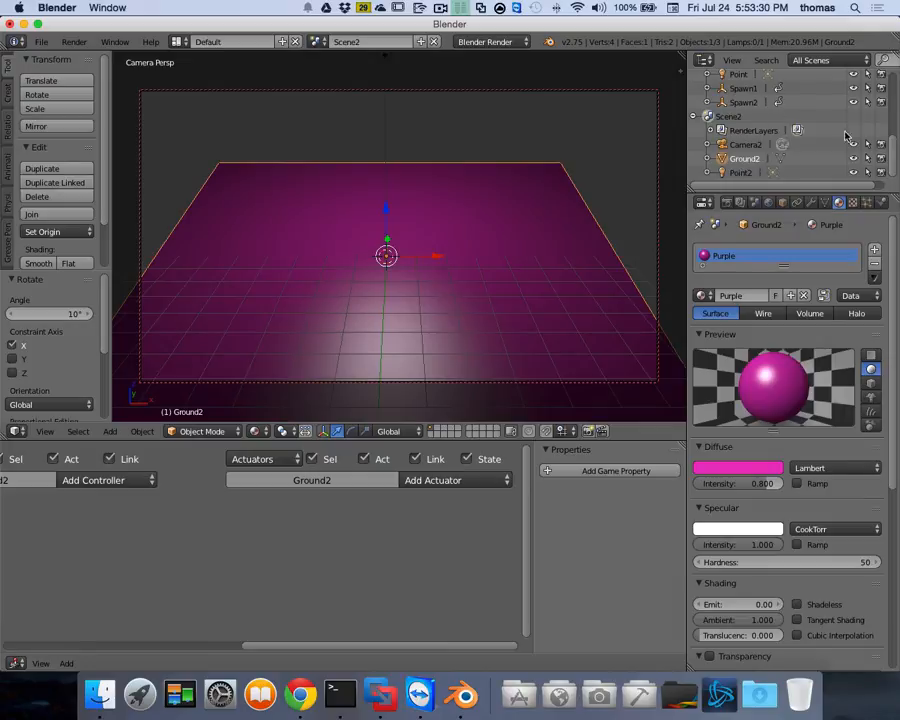
{"action": "mouse_move", "coordinate": [895, 152]}
{"action": "left_mouse_down"}
{"action": "mouse_move", "coordinate": [896, 78]}
{"action": "mouse_move", "coordinate": [893, 148]}
{"action": "left_mouse_up"}
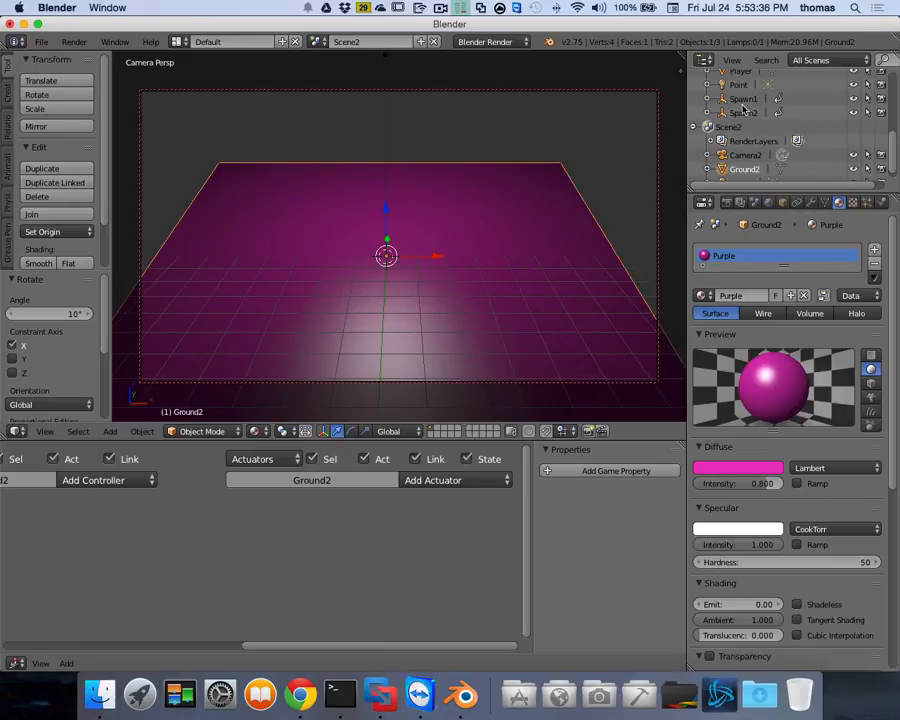
{"action": "left_click", "coordinate": [745, 155]}
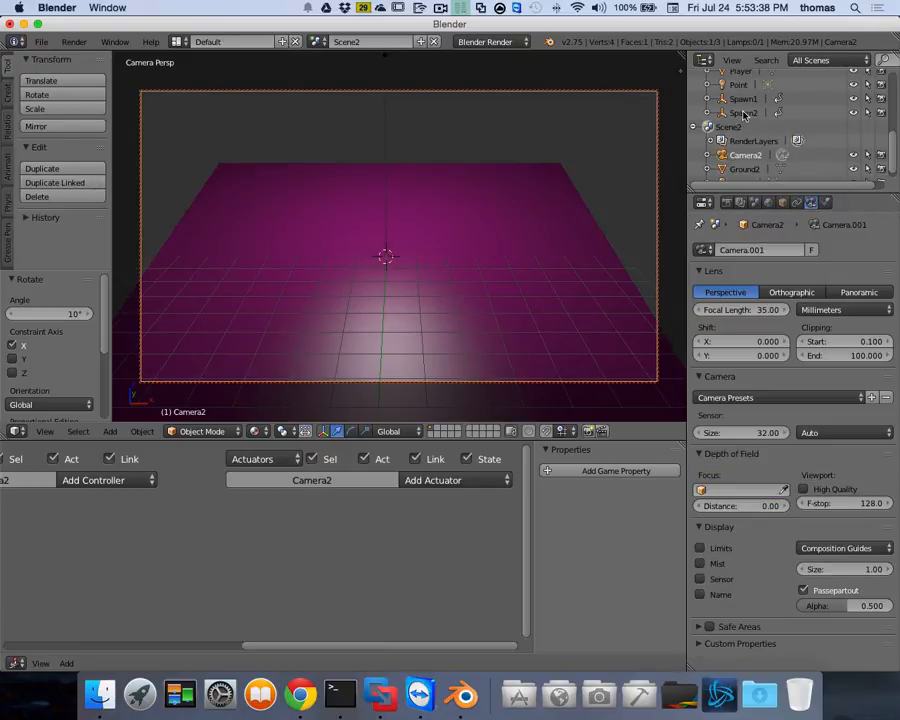
{"action": "mouse_move", "coordinate": [721, 154]}
{"action": "left_mouse_down"}
{"action": "mouse_move", "coordinate": [763, 107]}
{"action": "mouse_move", "coordinate": [771, 139]}
{"action": "mouse_move", "coordinate": [719, 138]}
{"action": "left_mouse_up"}
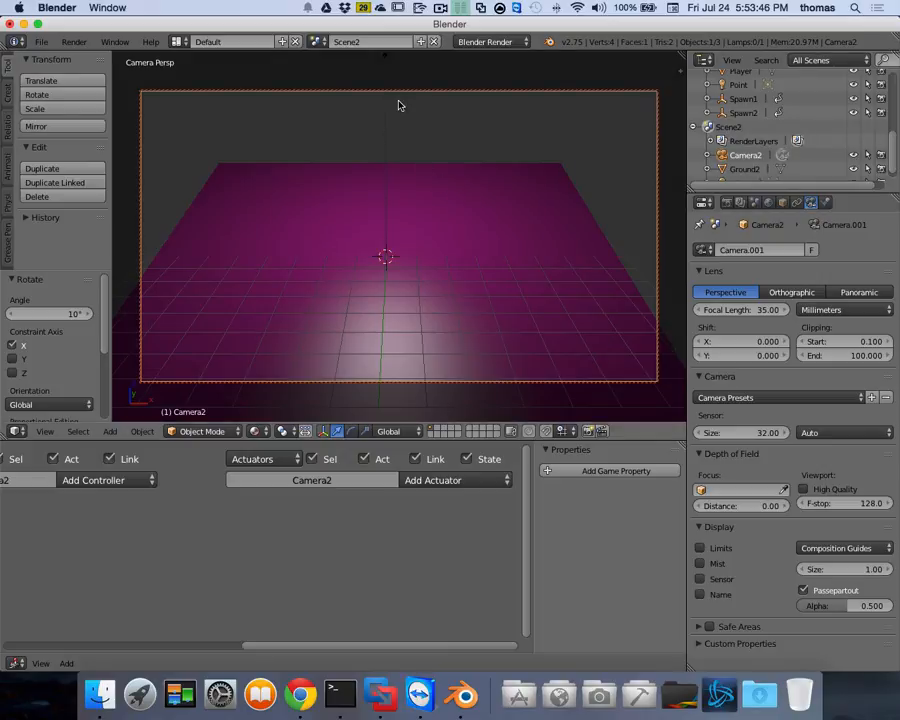
Switch to Scene1 and duplicate the green Player cylinder, offsetting the copy about 3.94 units along X.
{"action": "left_click", "coordinate": [316, 42]}
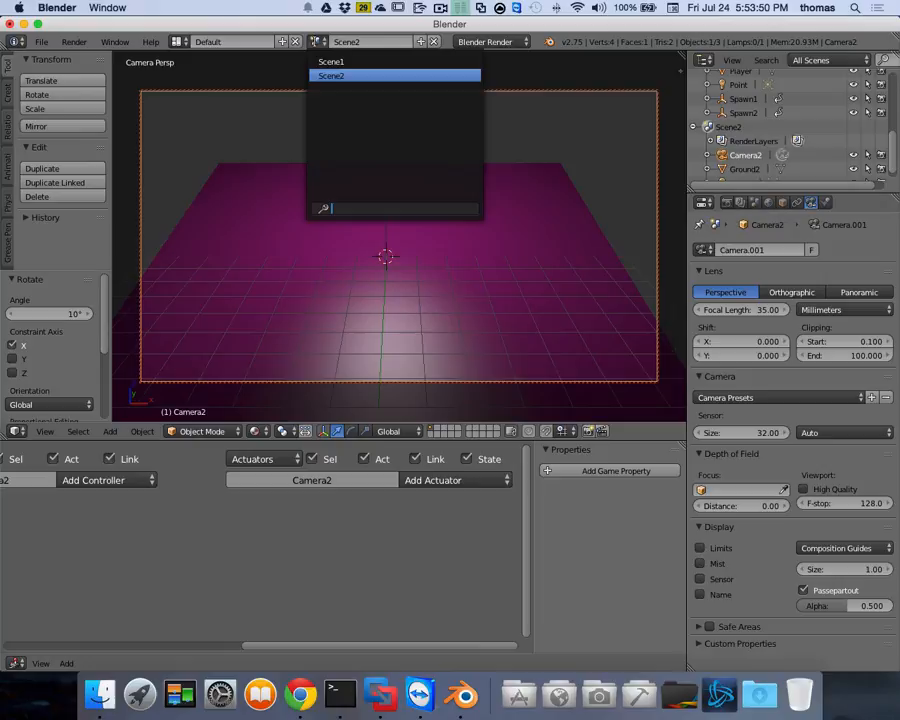
{"action": "left_click", "coordinate": [327, 61]}
{"action": "right_click", "coordinate": [357, 284]}
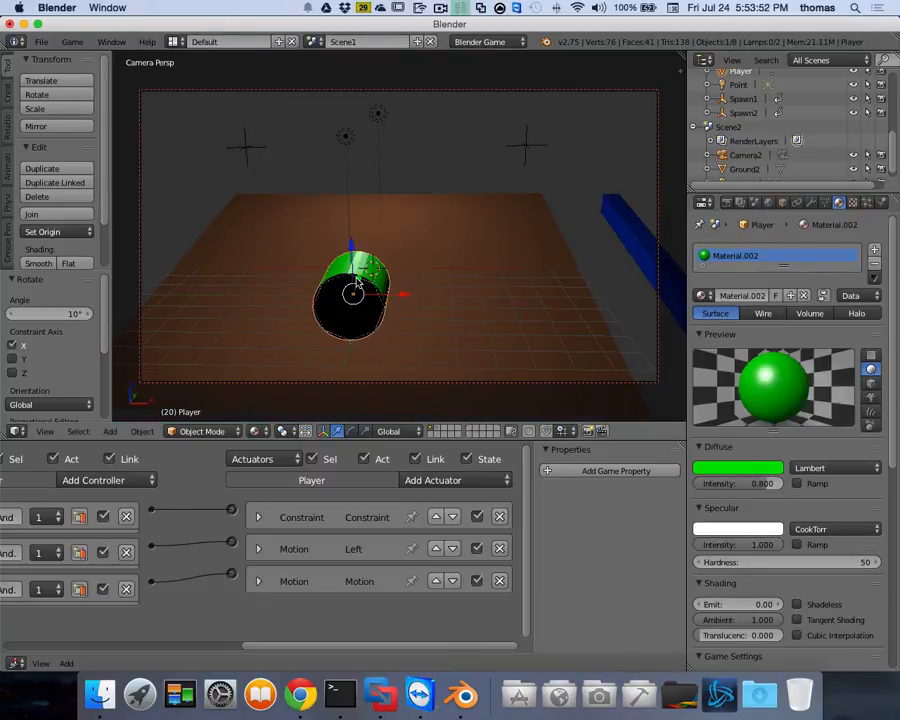
{"action": "key", "text": "shift+d"}
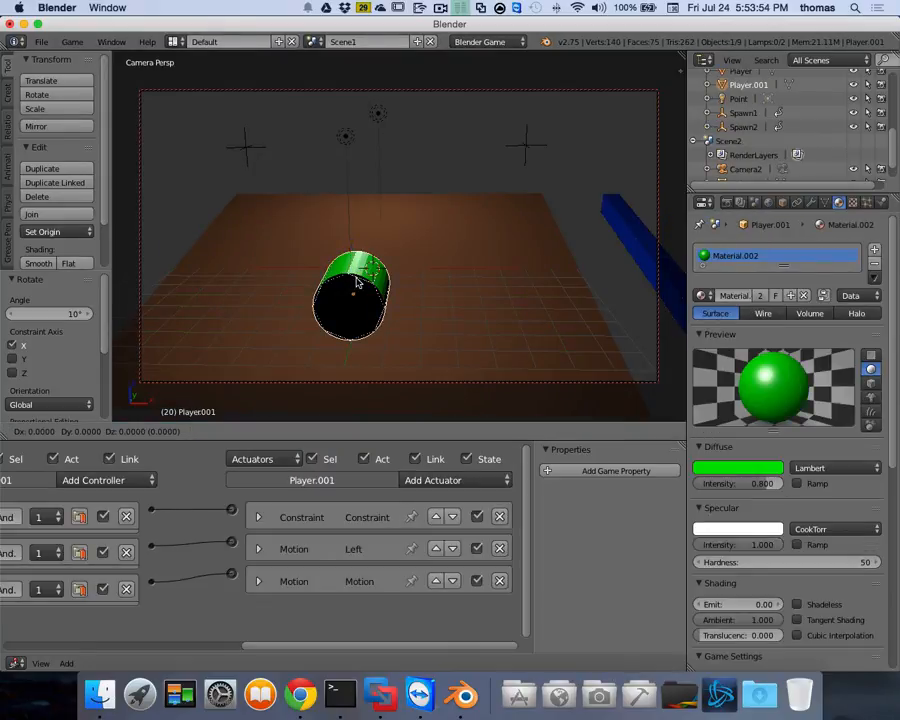
{"action": "key", "text": "x"}
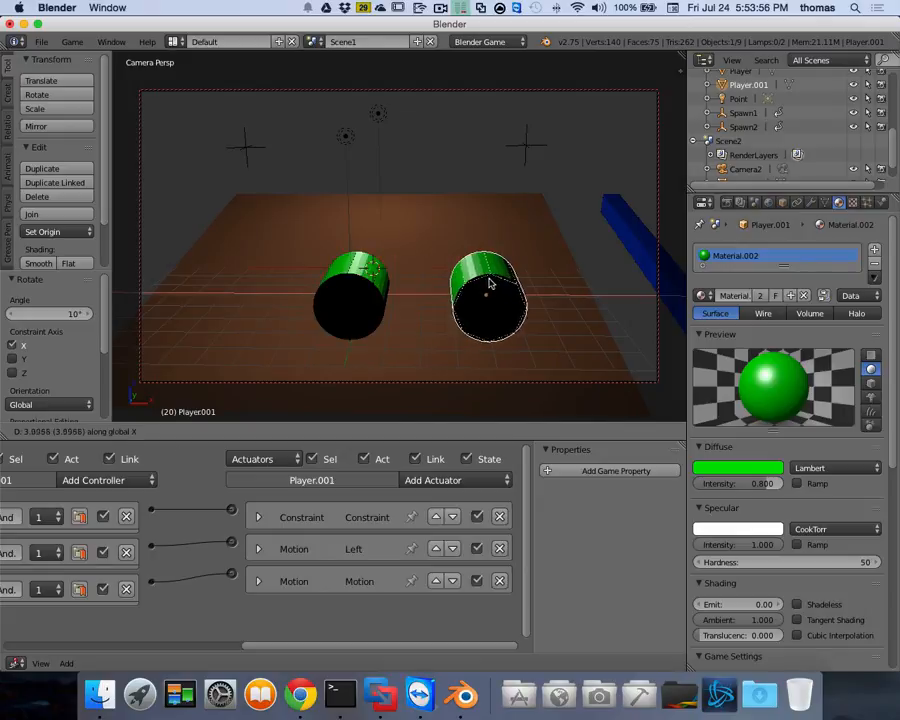
{"action": "left_click", "coordinate": [490, 281]}
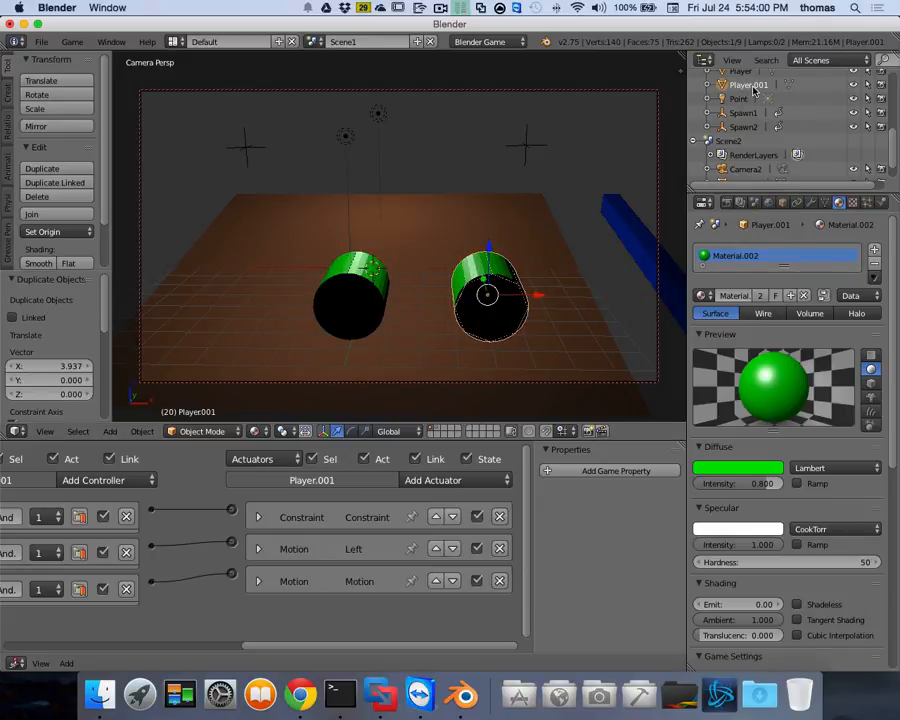
Link the duplicated cylinder to Scene2 in the outliner, and open Scene2 to check its objects.
{"action": "left_click_drag", "start_coordinate": [721, 85], "coordinate": [722, 147]}
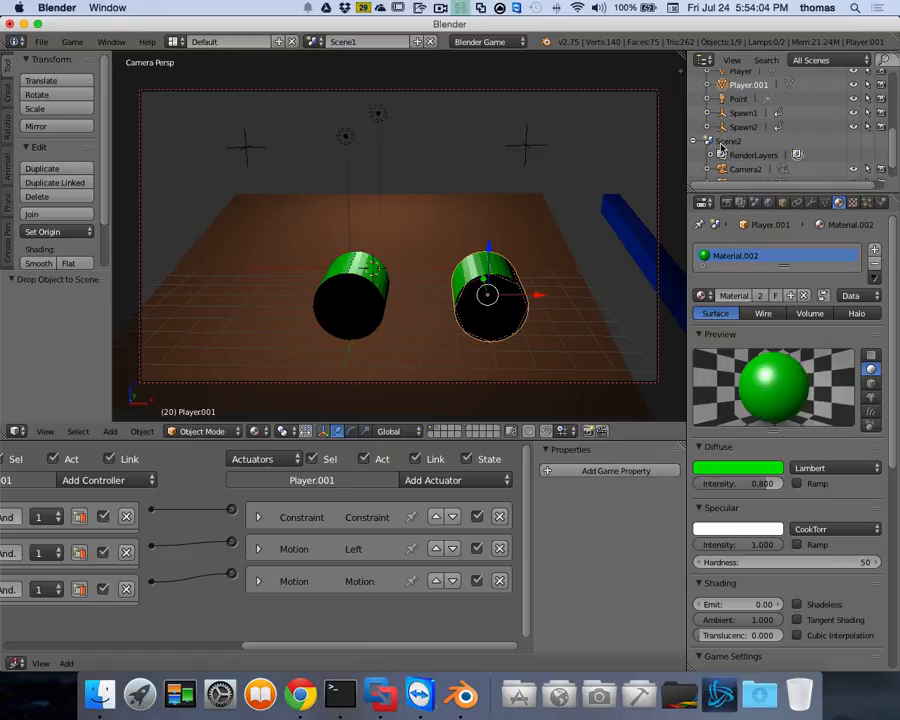
{"action": "scroll", "coordinate": [895, 157], "scroll_direction": "down", "scroll_amount": 3}
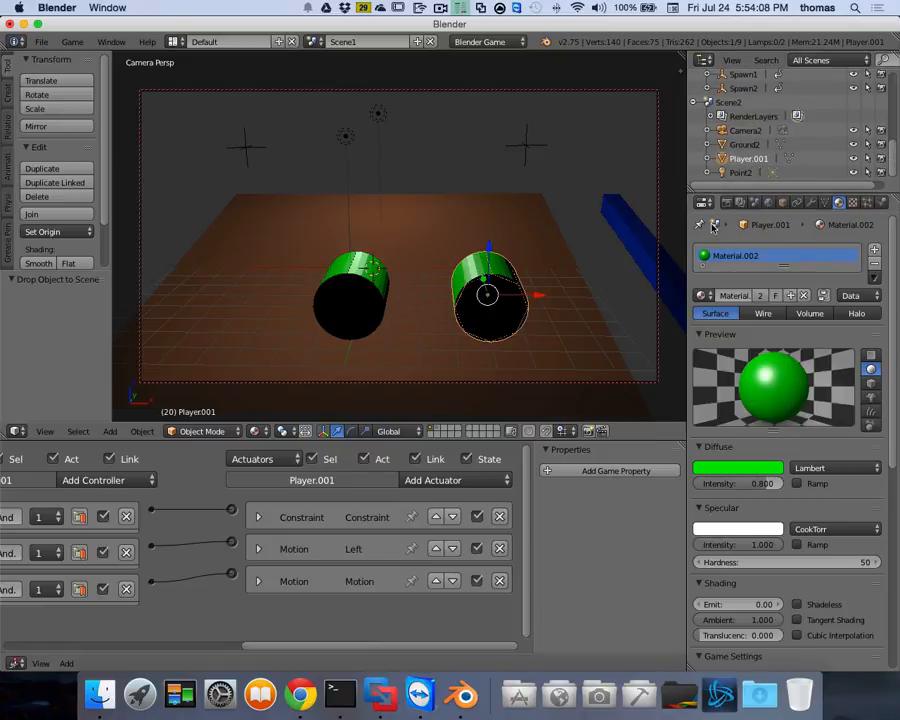
{"action": "left_click", "coordinate": [313, 41]}
{"action": "left_click", "coordinate": [327, 75]}
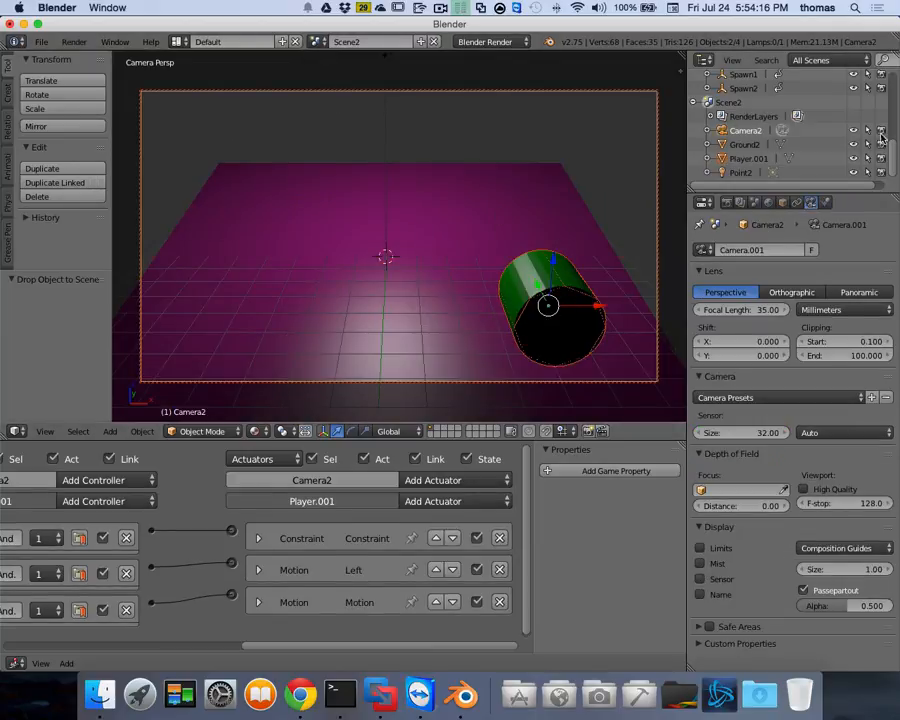
{"action": "scroll", "coordinate": [890, 96], "scroll_direction": "up", "scroll_amount": 5}
{"action": "left_click_drag", "start_coordinate": [890, 96], "coordinate": [893, 176]}
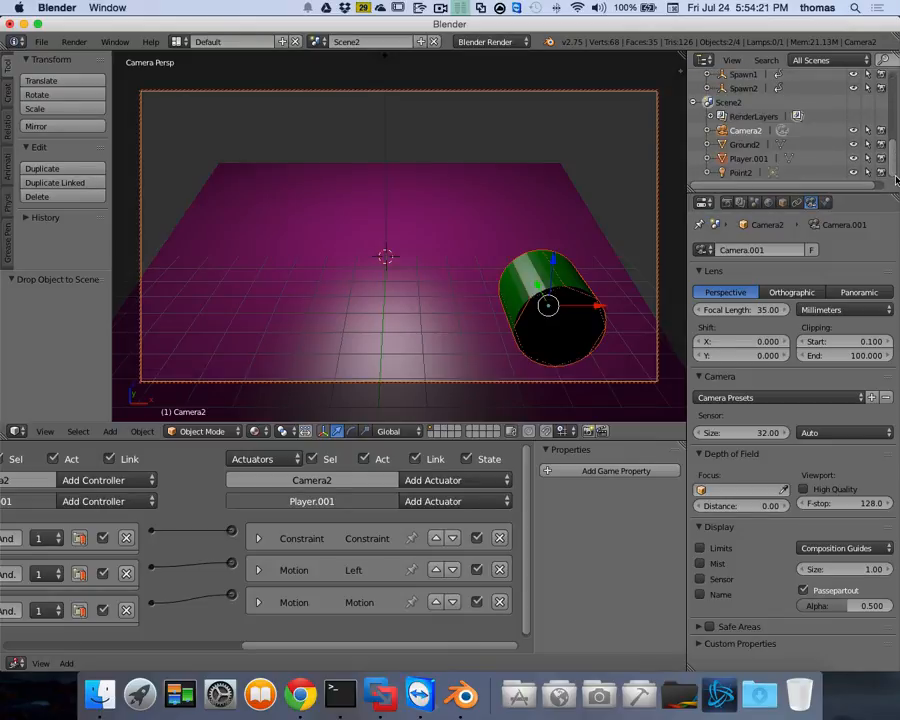
Return to Scene1 and delete the duplicated cylinder there, keeping the original Player.
{"action": "left_click", "coordinate": [317, 42]}
{"action": "left_click", "coordinate": [320, 62]}
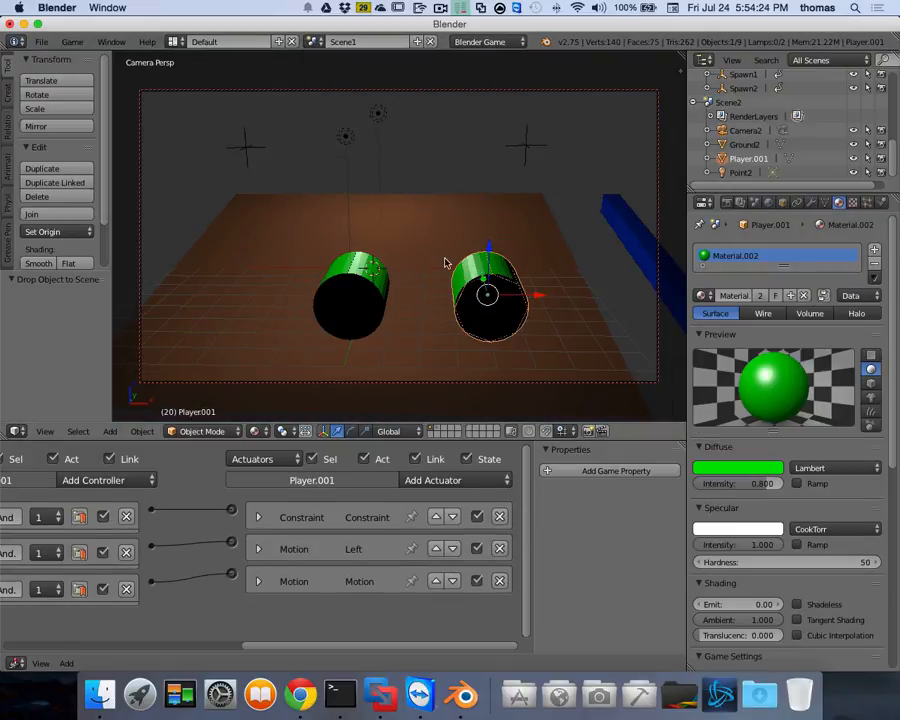
{"action": "right_click", "coordinate": [350, 291]}
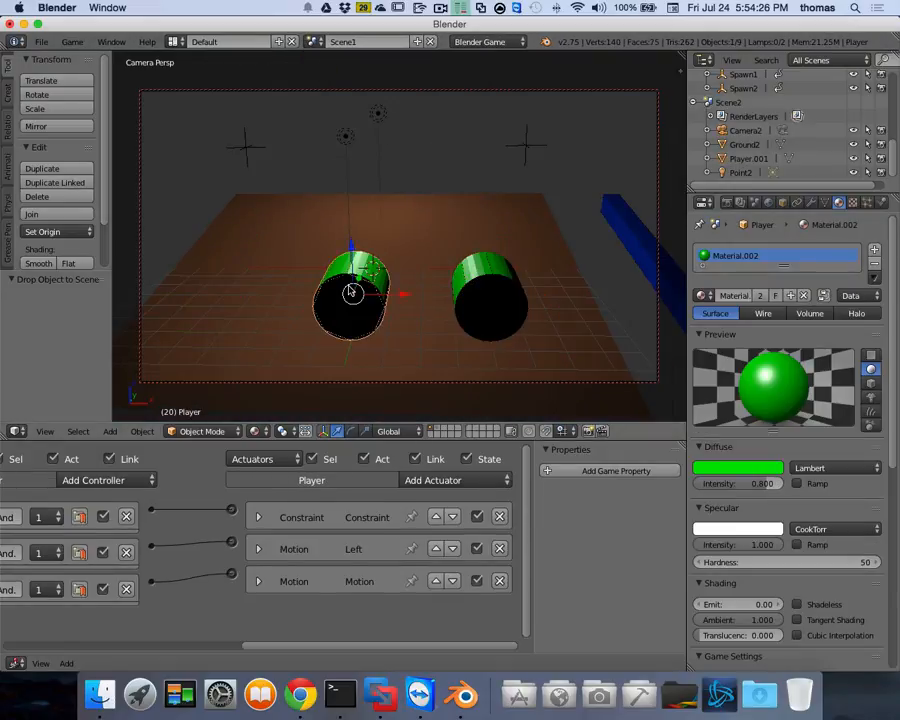
{"action": "right_click", "coordinate": [485, 291]}
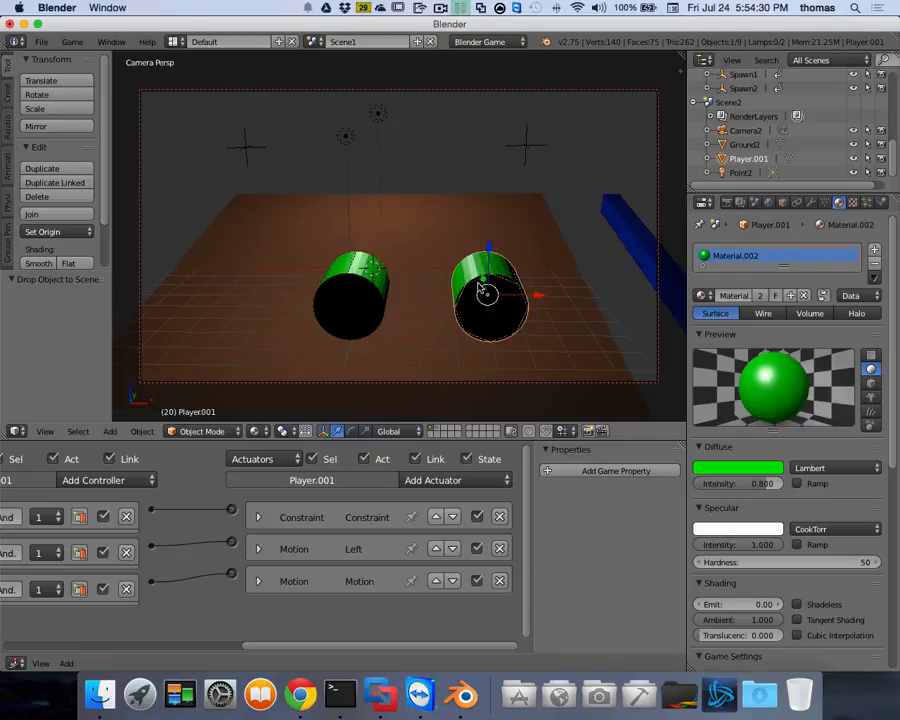
{"action": "key", "text": "x"}
{"action": "left_click", "coordinate": [480, 285]}
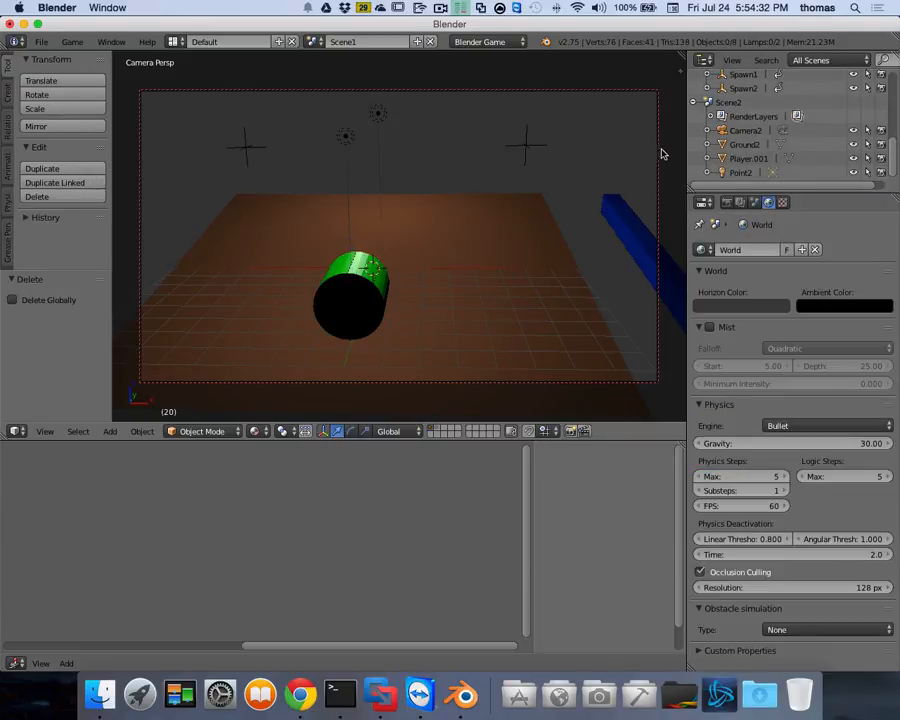
Show the transform properties of the green Player cylinder in Scene1.
{"action": "key", "text": "n"}
{"action": "right_click", "coordinate": [345, 269]}
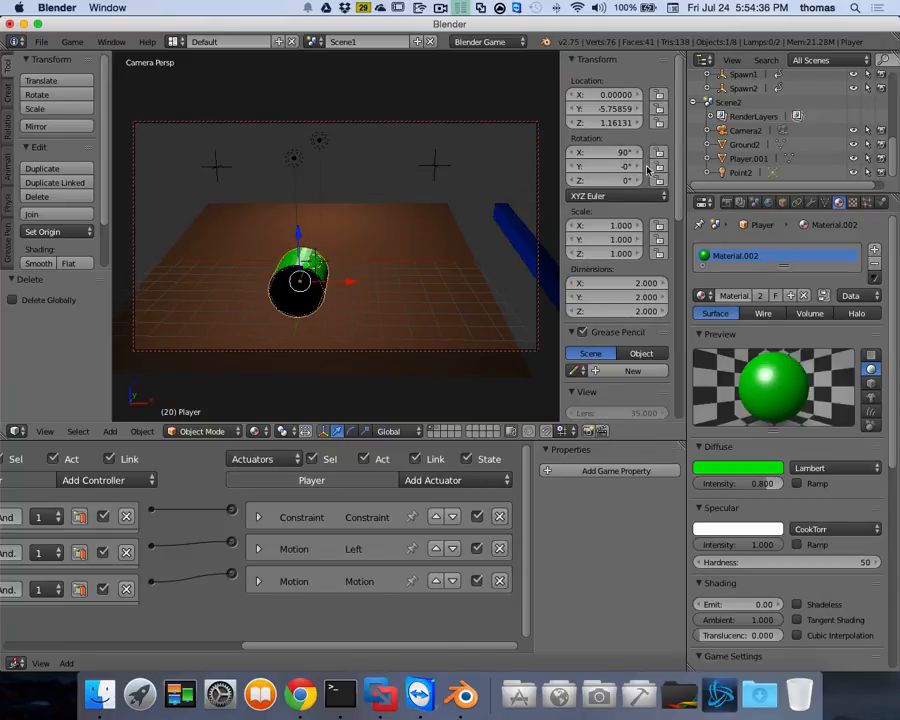
{"action": "left_click", "coordinate": [610, 108]}
{"action": "type", "text": "6"}
{"action": "key", "text": "Return"}
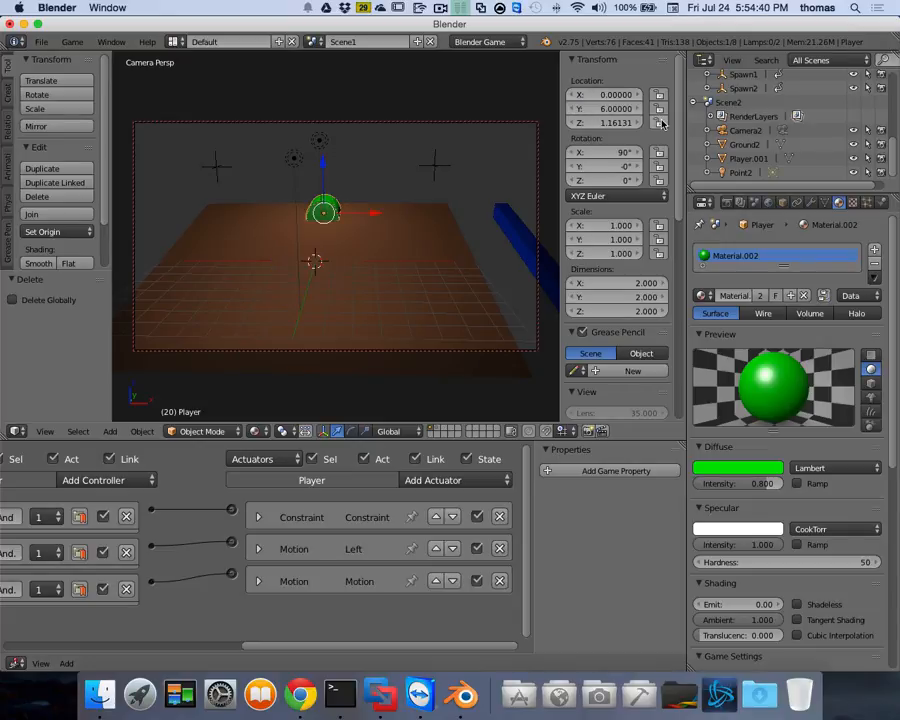
{"action": "key", "text": "ctrl+z"}
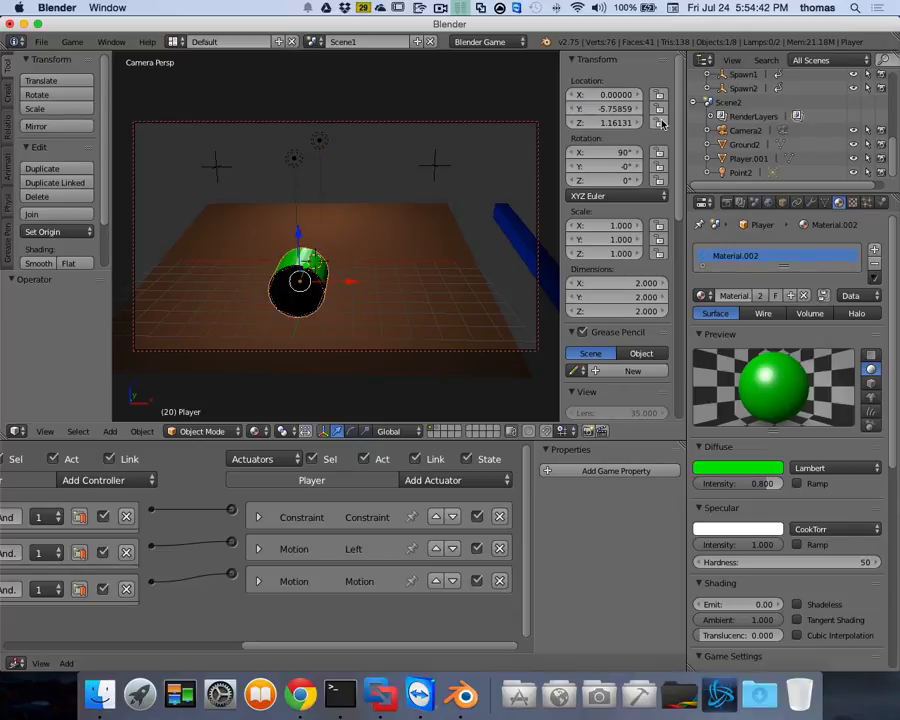
Set the green Player cylinder's Y location to -6.
{"action": "left_click", "coordinate": [603, 109]}
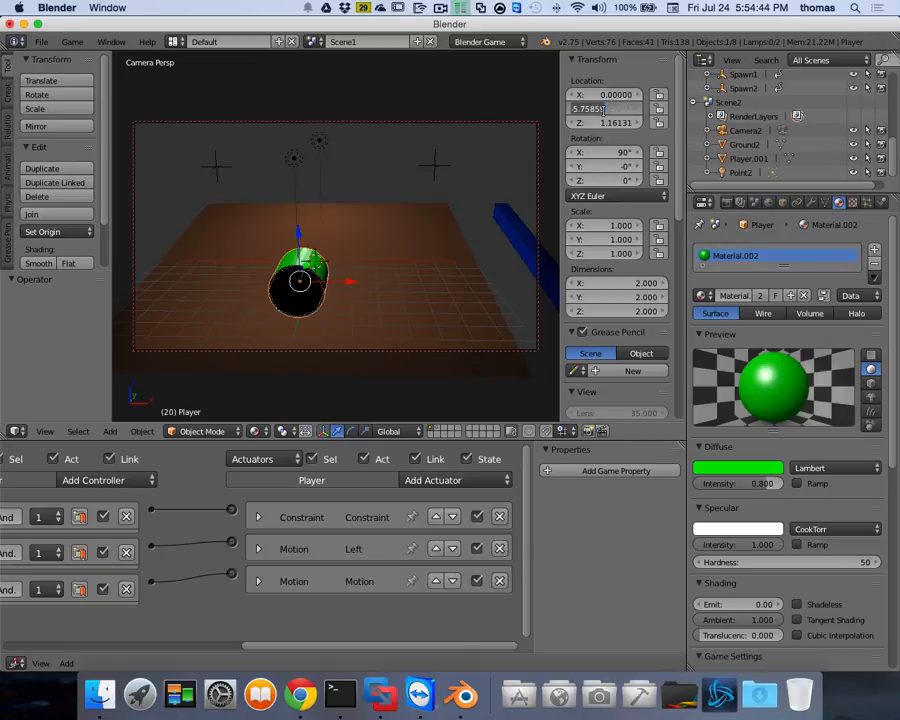
{"action": "type", "text": "-6"}
{"action": "key", "text": "Return"}
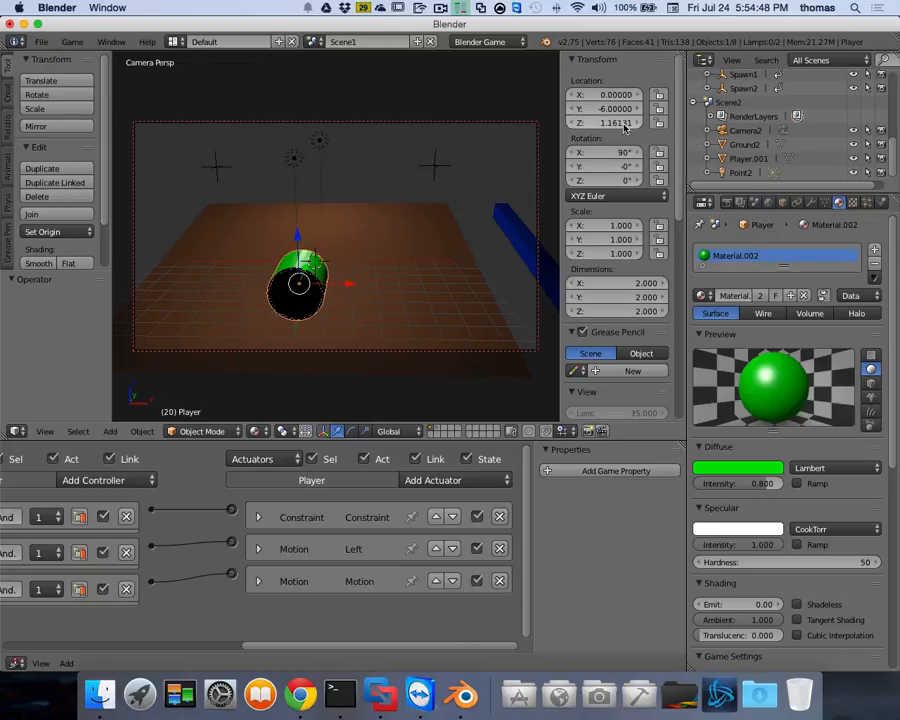
Set the green Player cylinder's Z location to 1 in Scene1, and open Scene2.
{"action": "left_click", "coordinate": [620, 125]}
{"action": "type", "text": "1"}
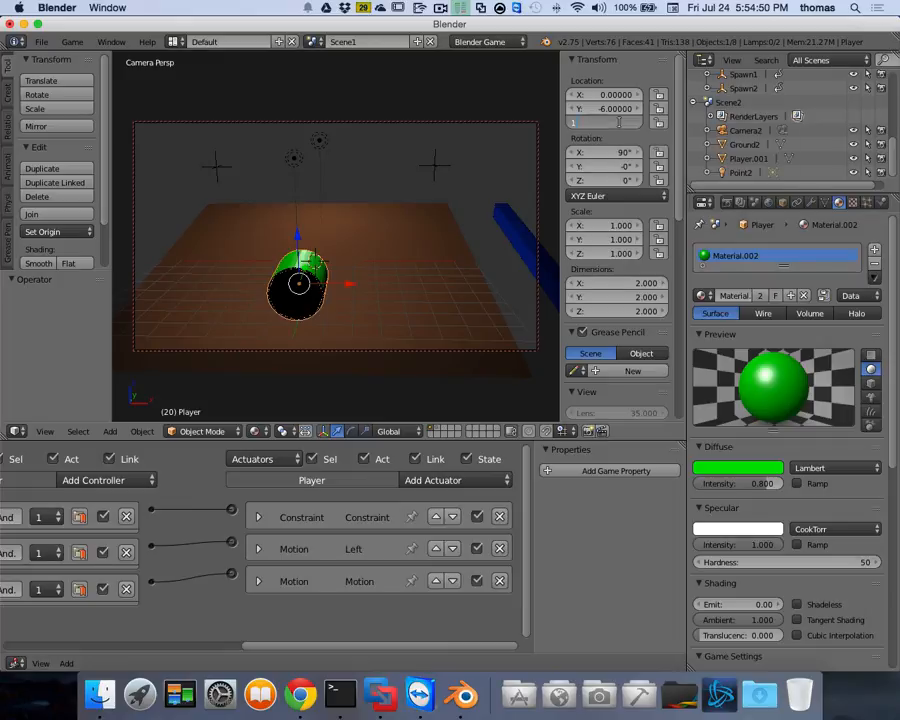
{"action": "key", "text": "Return"}
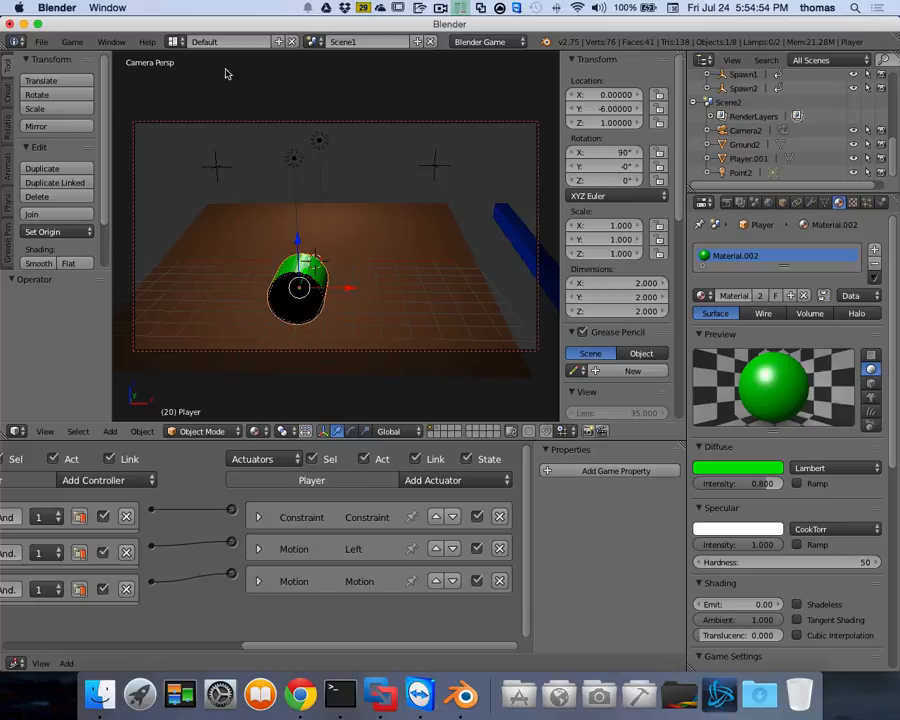
{"action": "left_click", "coordinate": [313, 41]}
{"action": "left_click", "coordinate": [327, 76]}
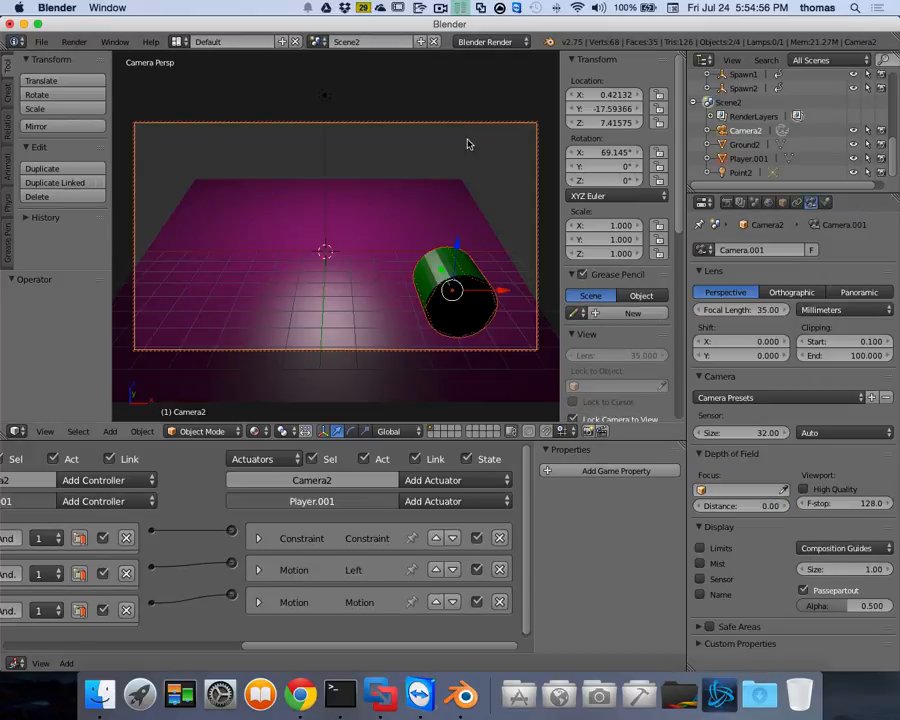
{"action": "left_click", "coordinate": [616, 109]}
{"action": "type", "text": "-6"}
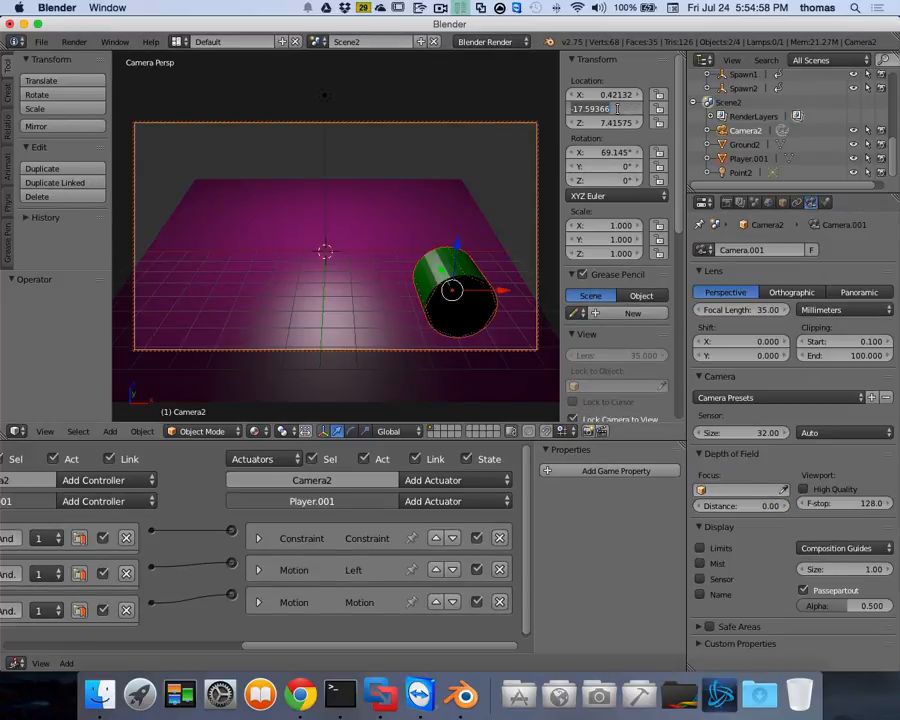
{"action": "key", "text": "Return"}
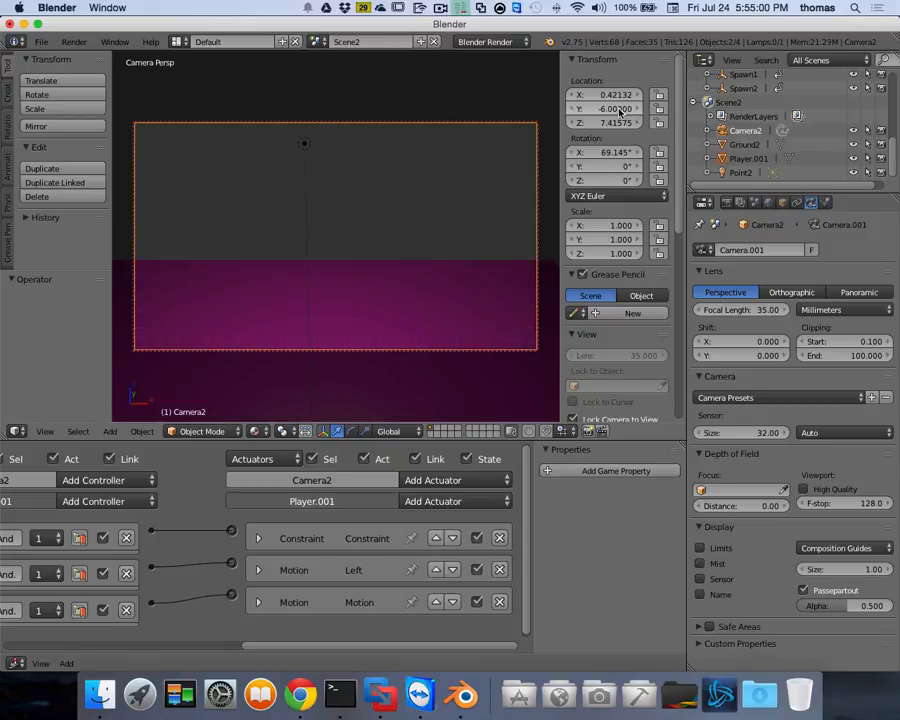
{"action": "key", "text": "ctrl+z"}
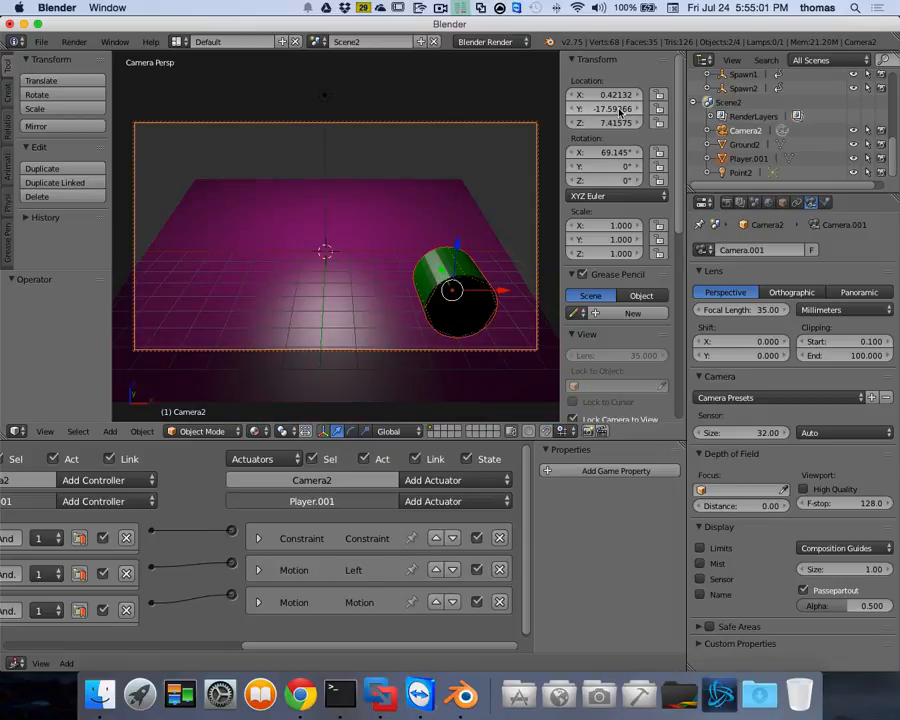
Position the green Player.001 cylinder in Scene2 at X 0, Y -6 and Z 1.
{"action": "right_click", "coordinate": [440, 276]}
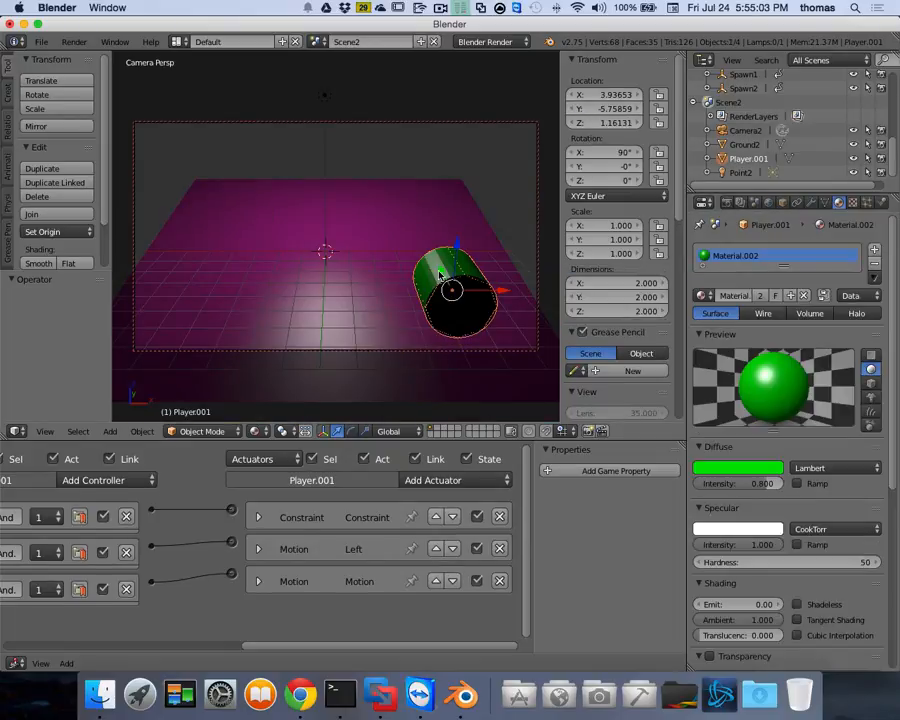
{"action": "left_click", "coordinate": [616, 109]}
{"action": "type", "text": "-6"}
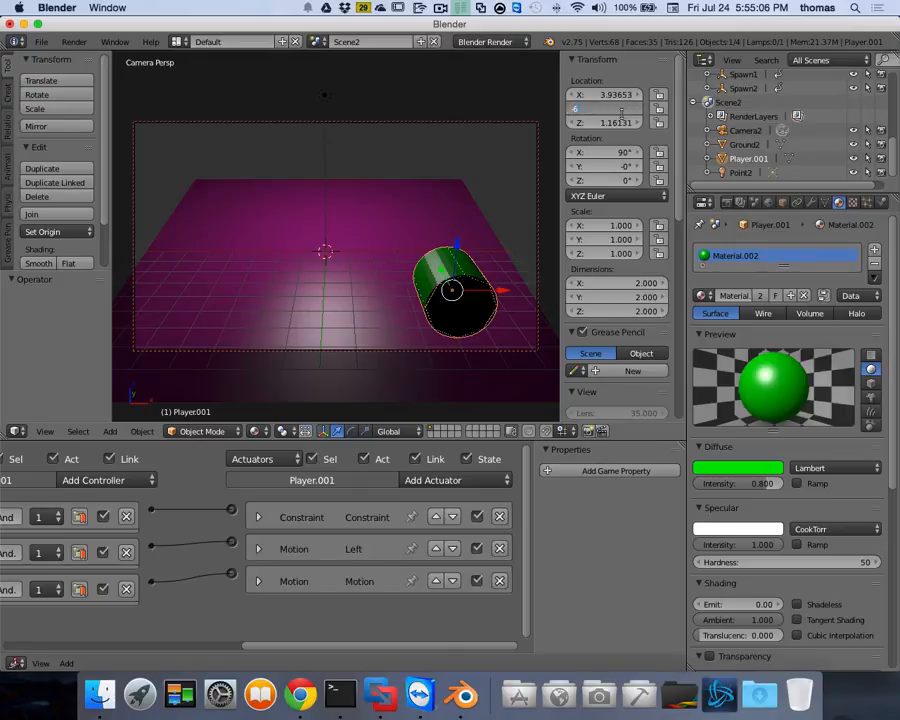
{"action": "key", "text": "Return"}
{"action": "left_click", "coordinate": [622, 121]}
{"action": "type", "text": "1"}
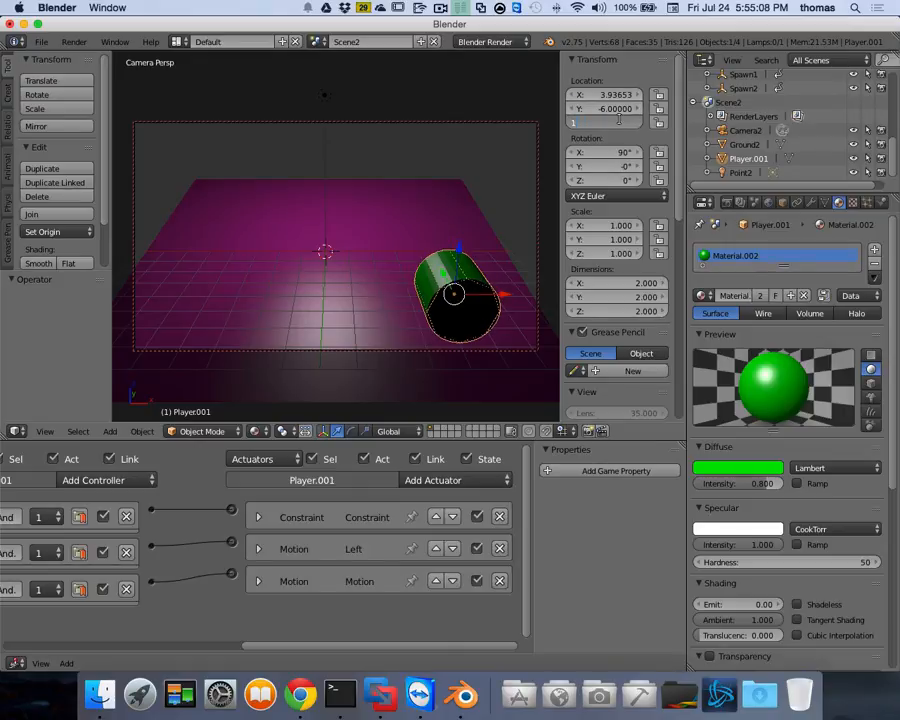
{"action": "key", "text": "Return"}
{"action": "left_click", "coordinate": [626, 95]}
{"action": "type", "text": "0"}
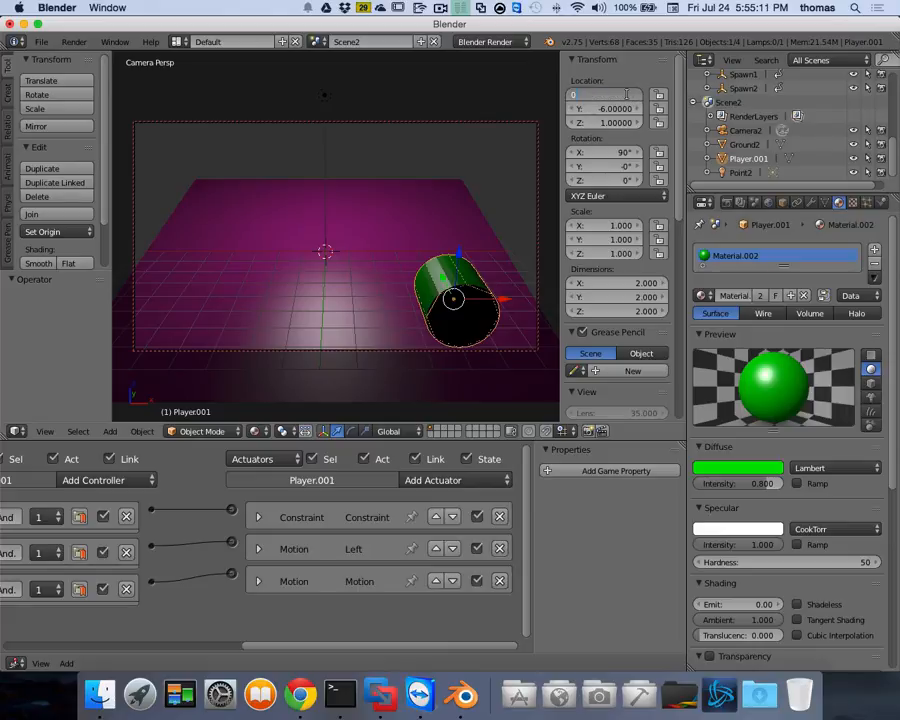
{"action": "key", "text": "Return"}
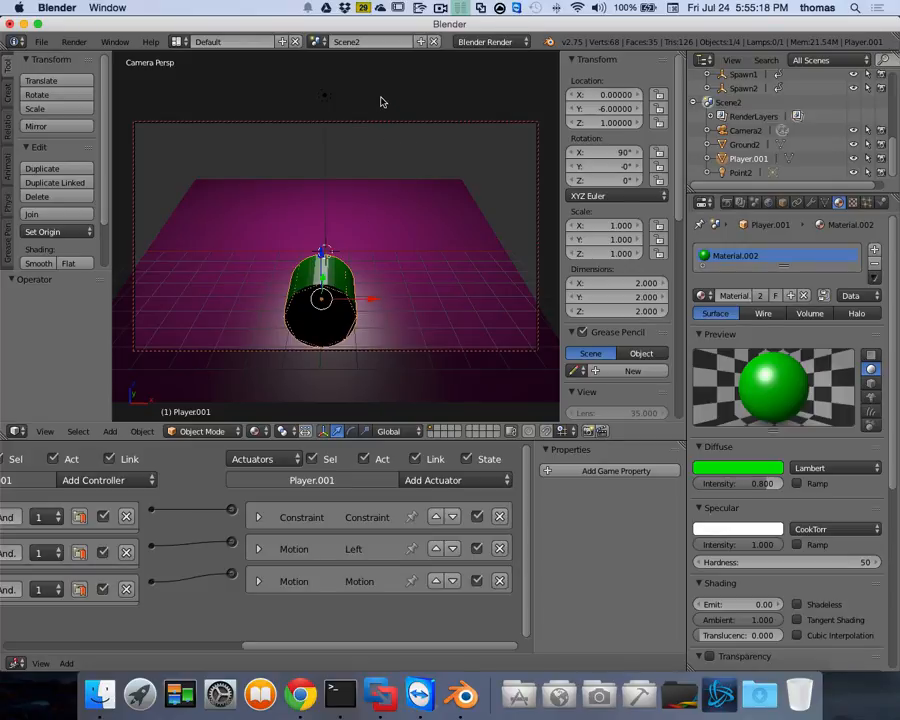
Return to Scene1 and enlarge the 3D view by hiding both side regions and shrinking the logic editor.
{"action": "left_click", "coordinate": [317, 41]}
{"action": "left_click", "coordinate": [322, 60]}
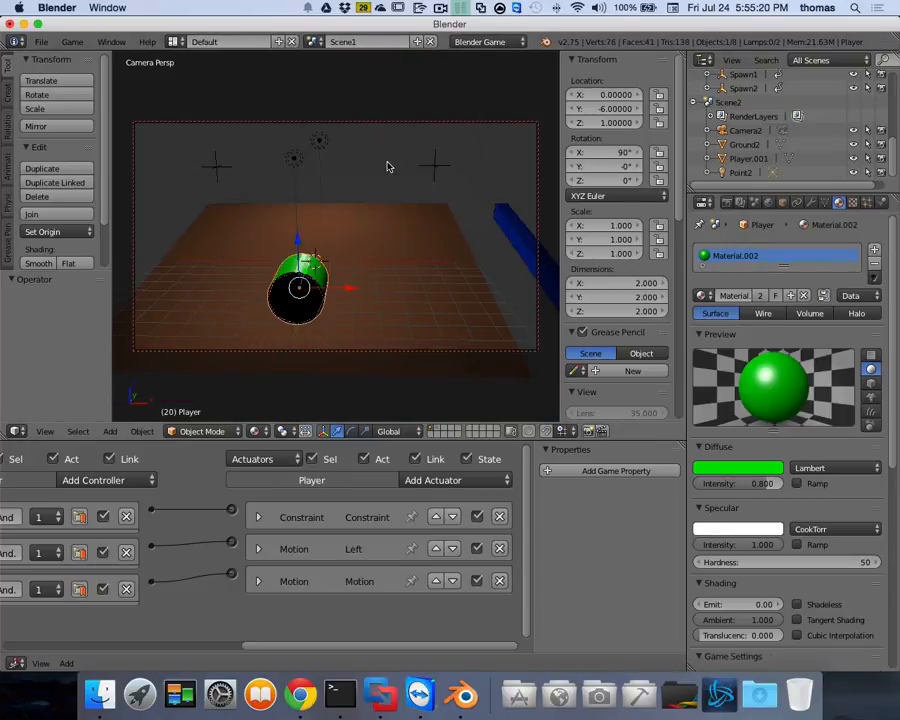
{"action": "key", "text": "n"}
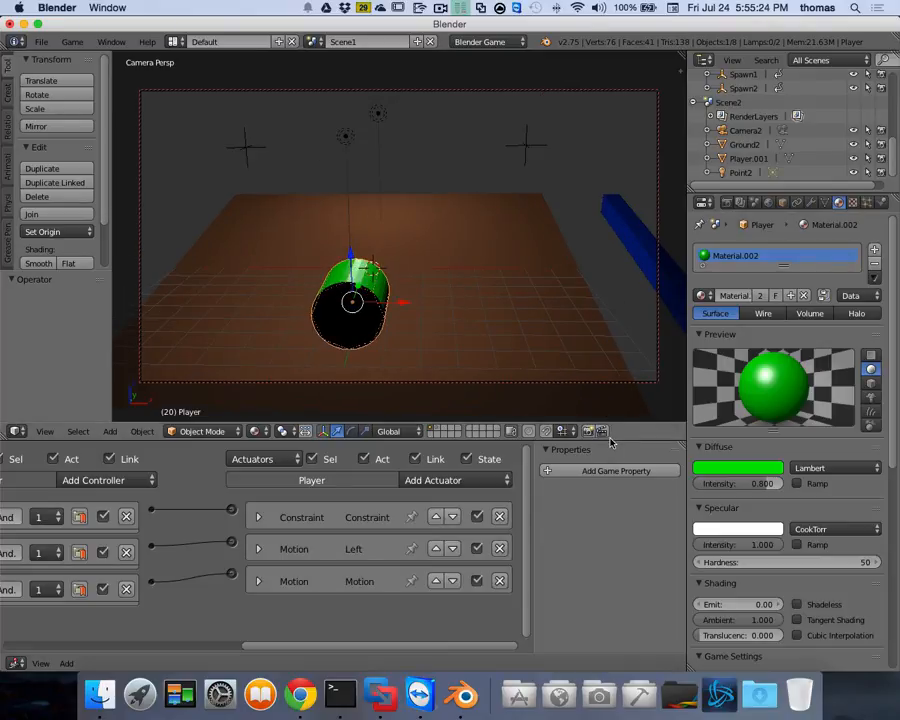
{"action": "left_click_drag", "start_coordinate": [611, 441], "coordinate": [606, 578]}
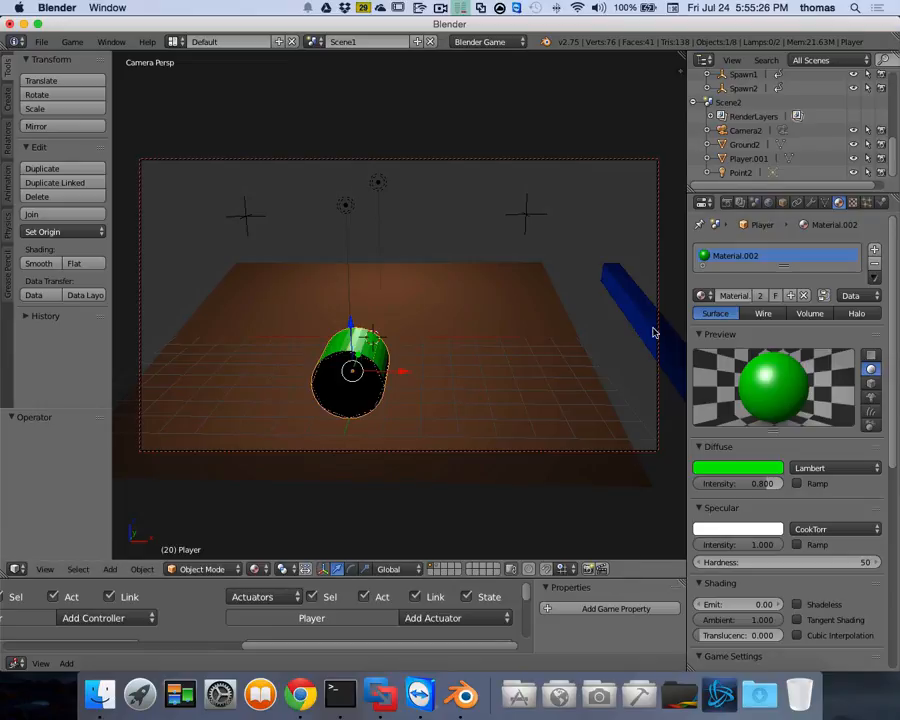
{"action": "key", "text": "t"}
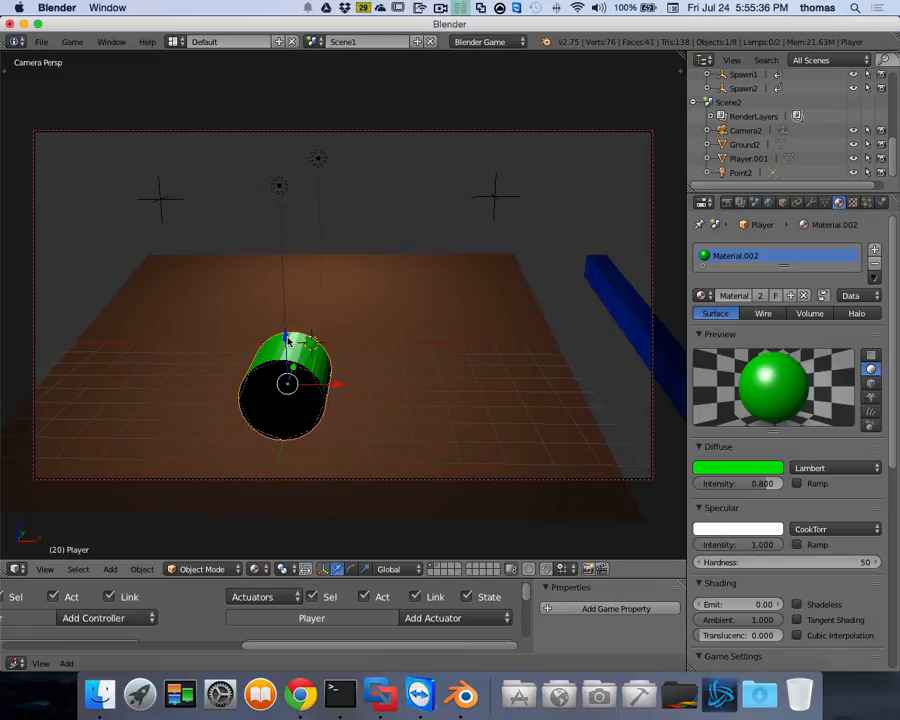
Play-test the game from Scene1, steering the green cylinder left and right through Scene1 and Scene2, and end the test.
{"action": "key", "text": "p"}
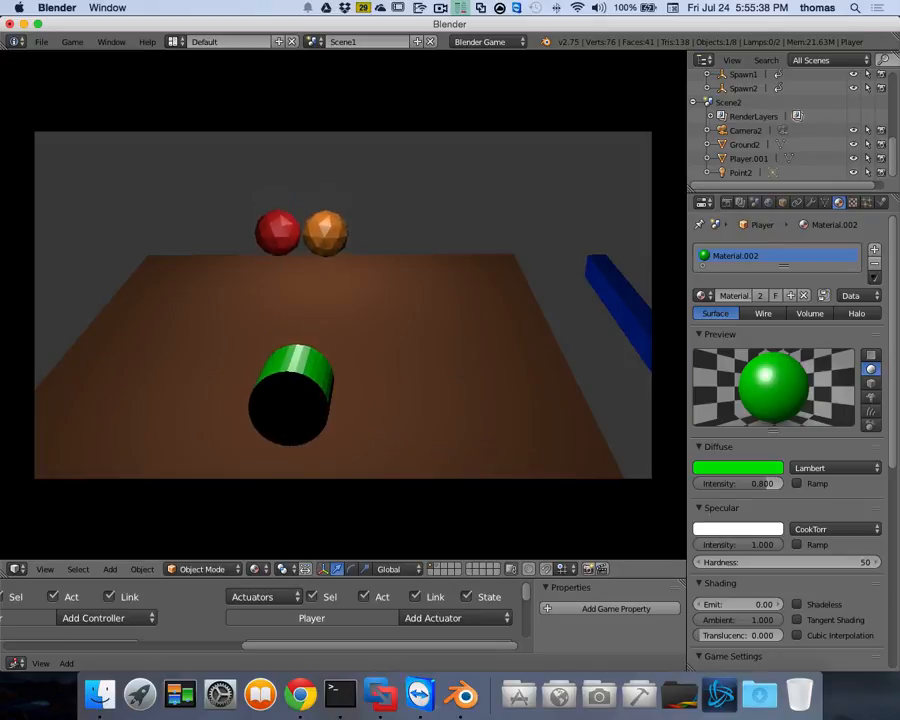
{"action": "key", "text": "Left"}
{"action": "key", "text": "Right"}
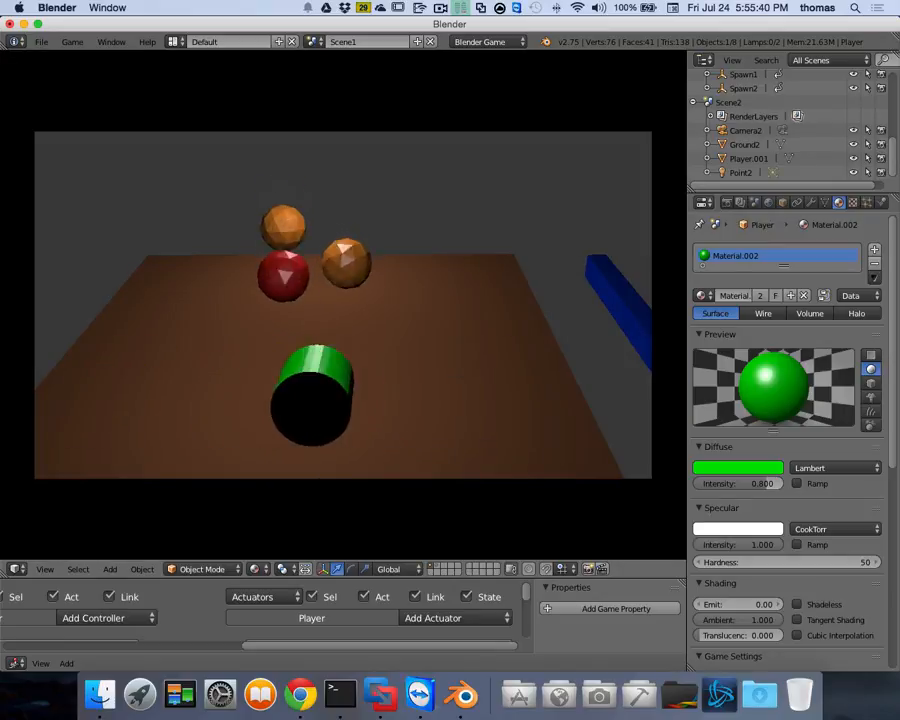
{"action": "key", "text": "Left"}
{"action": "key", "text": "Right"}
{"action": "key", "text": "Left"}
{"action": "key", "text": "Right"}
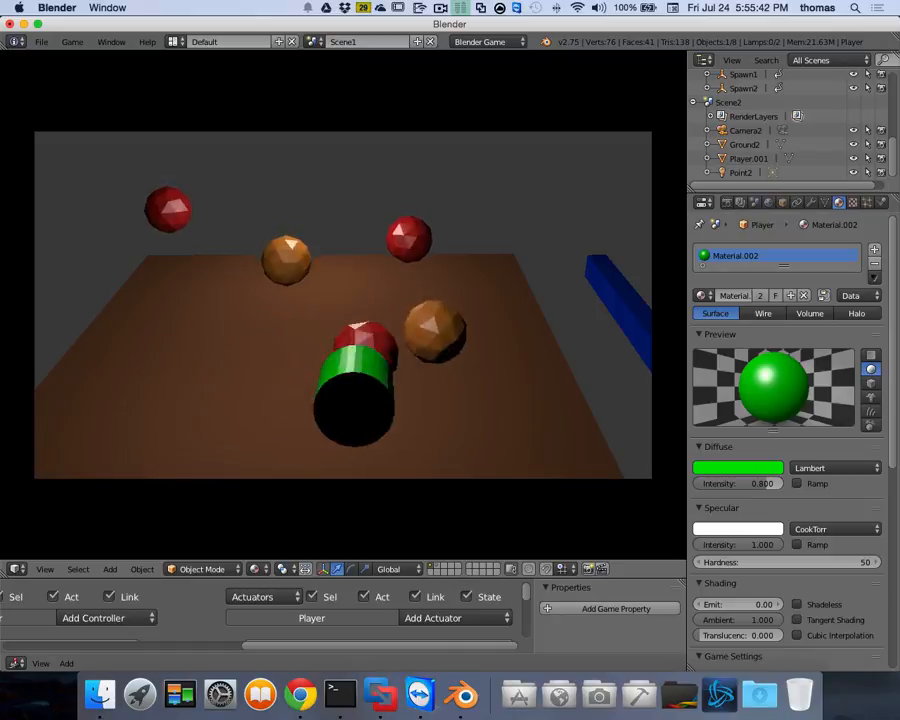
{"action": "key", "text": "Left"}
{"action": "key", "text": "Right"}
{"action": "key", "text": "Left"}
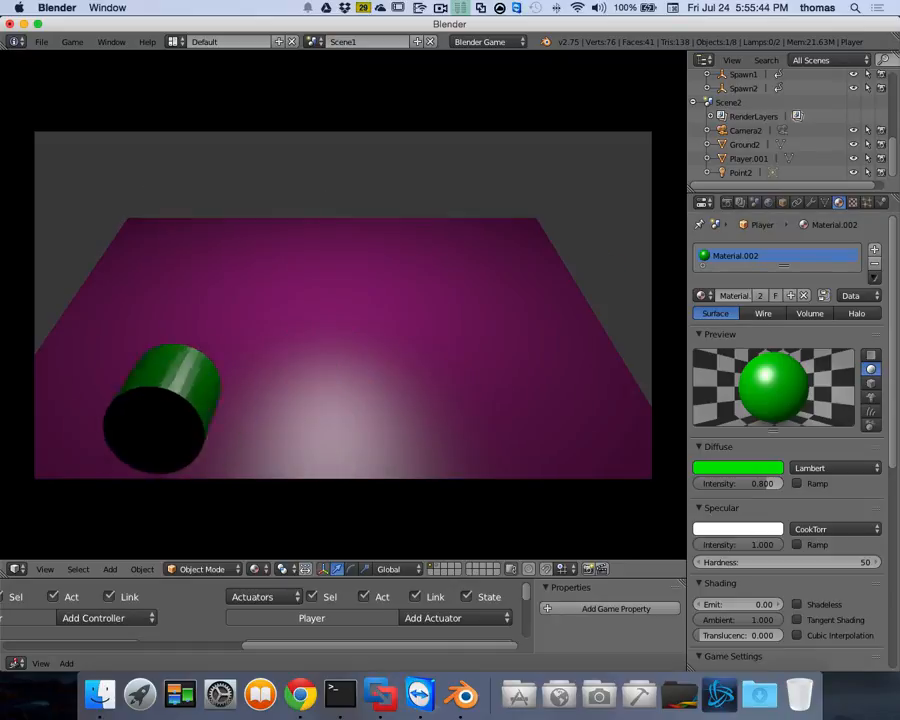
{"action": "key", "text": "Right"}
{"action": "key", "text": "Left"}
{"action": "key", "text": "Right"}
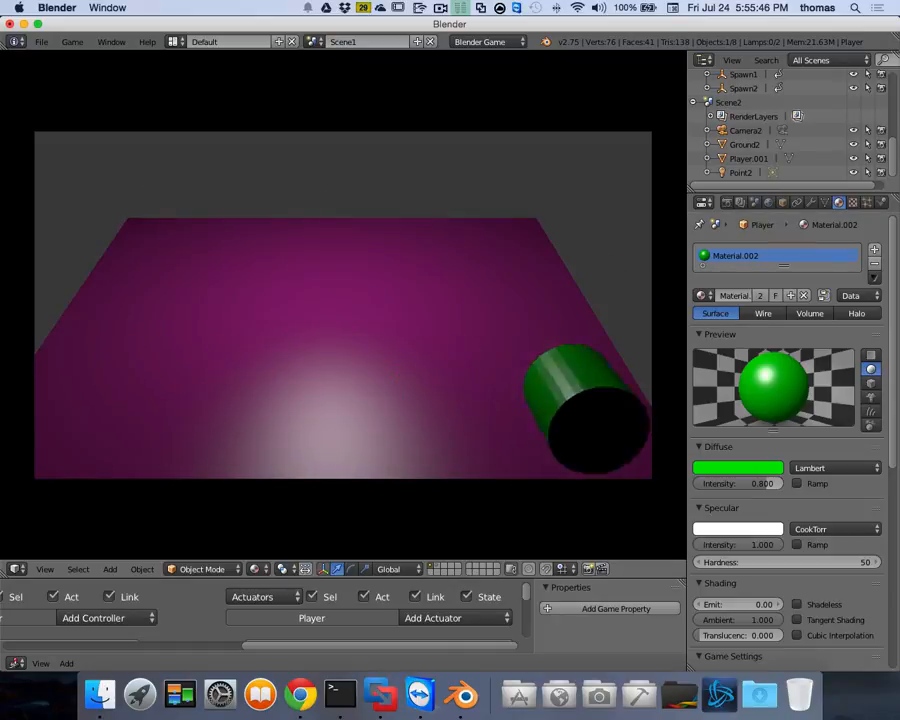
{"action": "key", "text": "Left"}
{"action": "key", "text": "Left"}
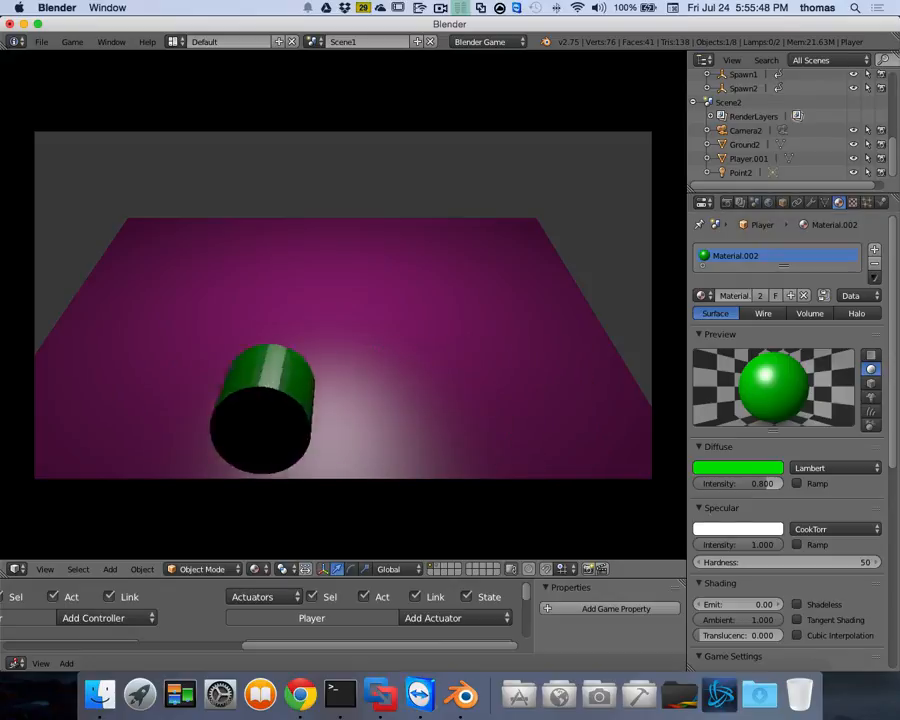
{"action": "key", "text": "Right"}
{"action": "key", "text": "Left"}
{"action": "key", "text": "Right"}
{"action": "key", "text": "Left"}
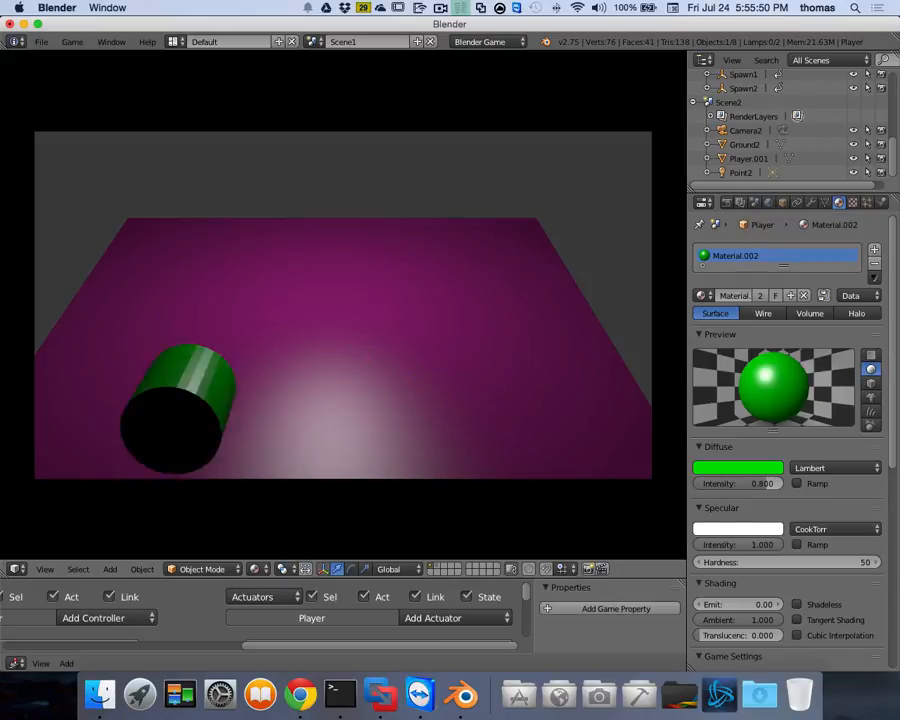
{"action": "key", "text": "Right"}
{"action": "key", "text": "Left"}
{"action": "key", "text": "Right"}
{"action": "key", "text": "Left"}
{"action": "key", "text": "Right"}
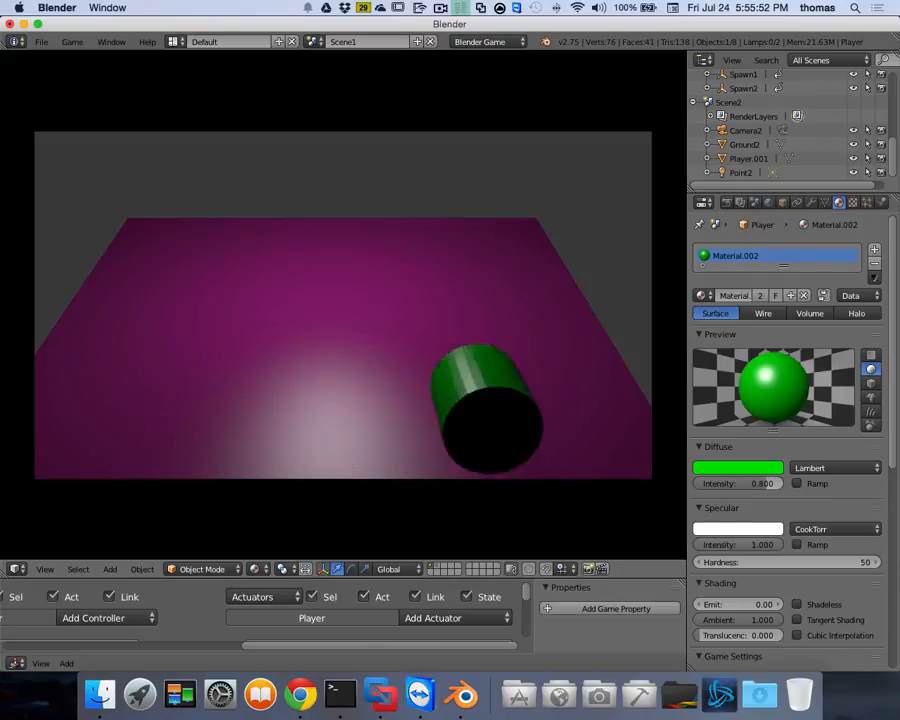
{"action": "key", "text": "Left"}
{"action": "key", "text": "Right"}
{"action": "key", "text": "Left"}
{"action": "key", "text": "Right"}
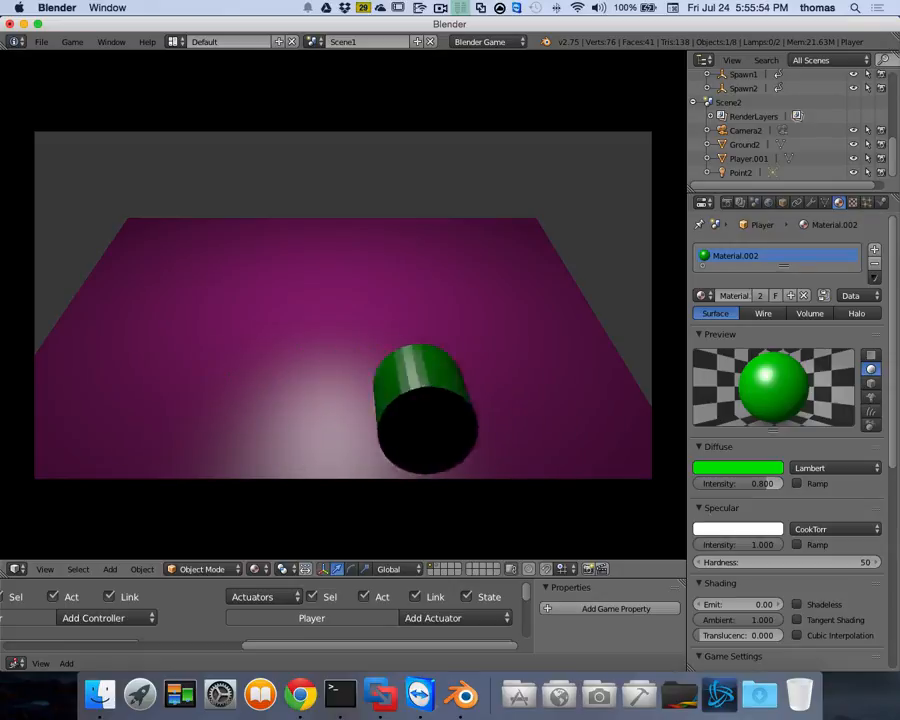
{"action": "key", "text": "Left"}
{"action": "key", "text": "Right"}
{"action": "key", "text": "Left"}
{"action": "key", "text": "Right"}
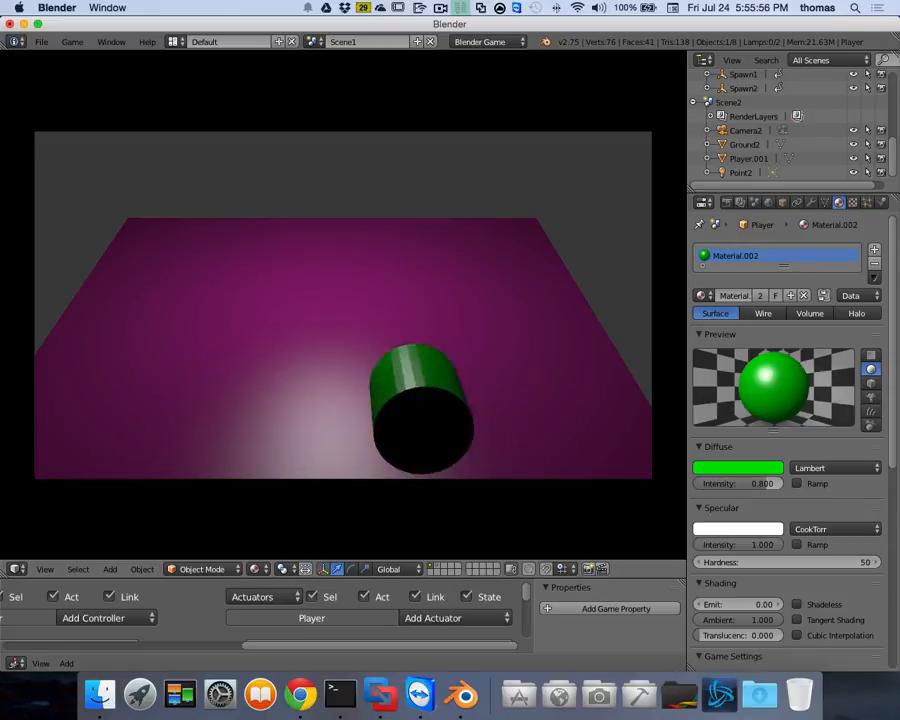
{"action": "key", "text": "Left"}
{"action": "key", "text": "Right"}
{"action": "key", "text": "Left"}
{"action": "key", "text": "Right"}
{"action": "key", "text": "Left"}
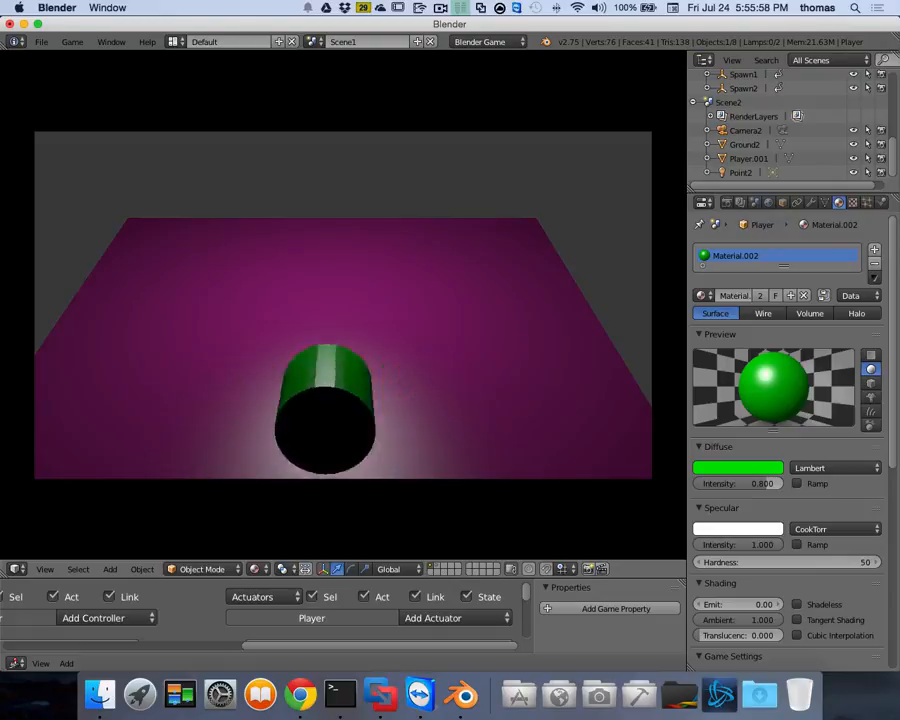
{"action": "key", "text": "Right"}
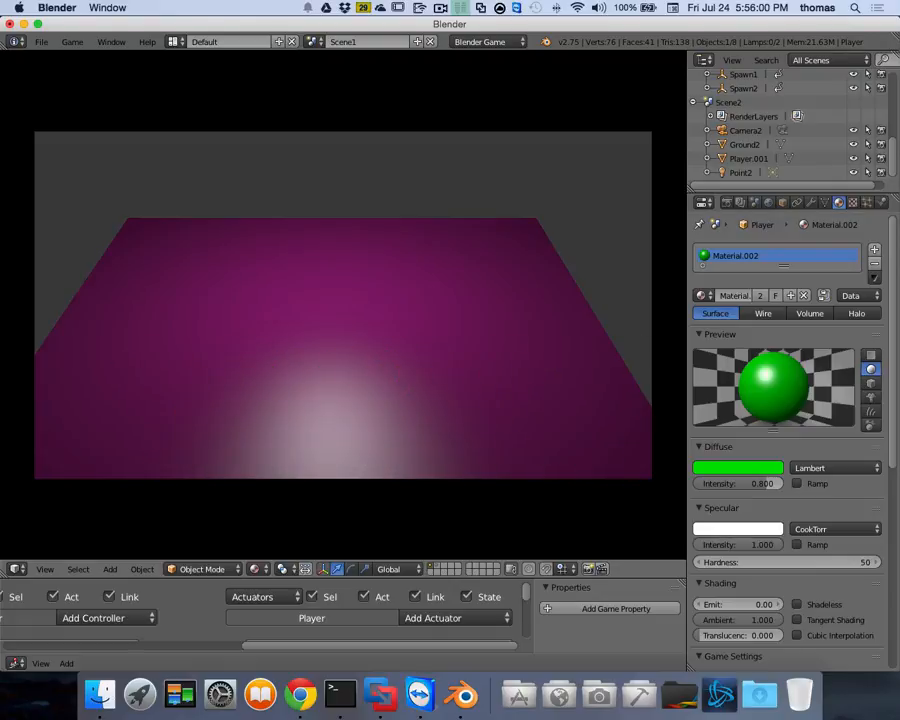
{"action": "key", "text": "Escape"}
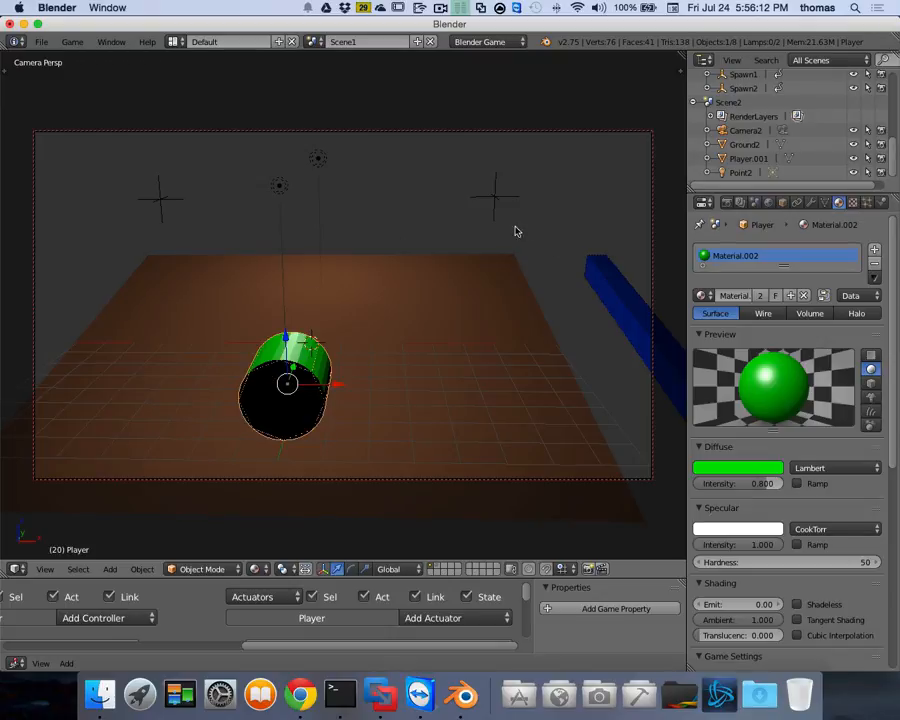
Select the enemy spawn empties in Scene1, ending with Spawn1 as the active object.
{"action": "right_click", "coordinate": [494, 196]}
{"action": "right_click", "coordinate": [161, 198]}
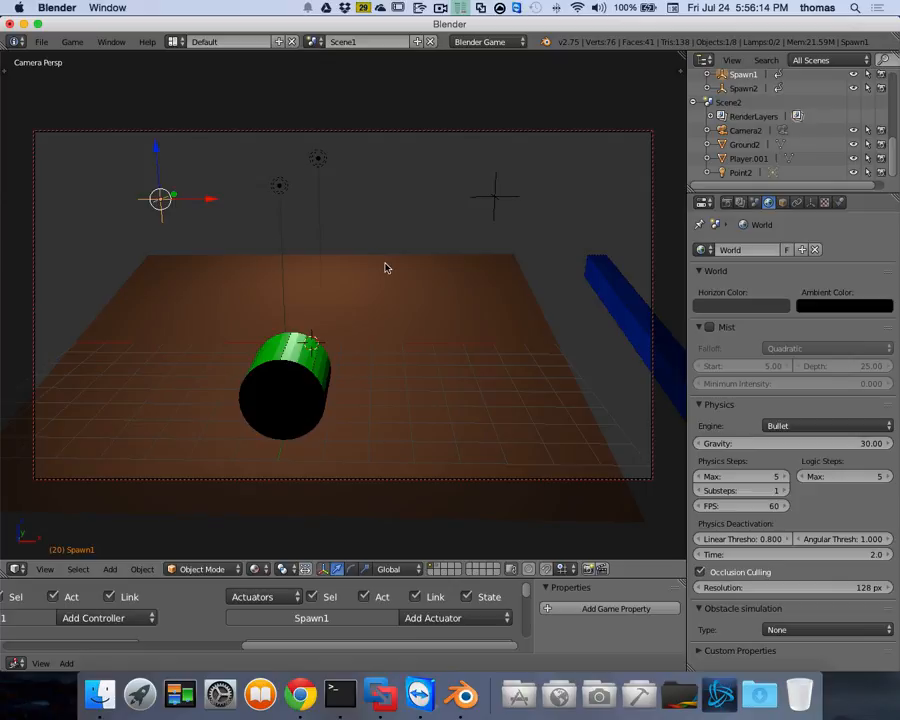